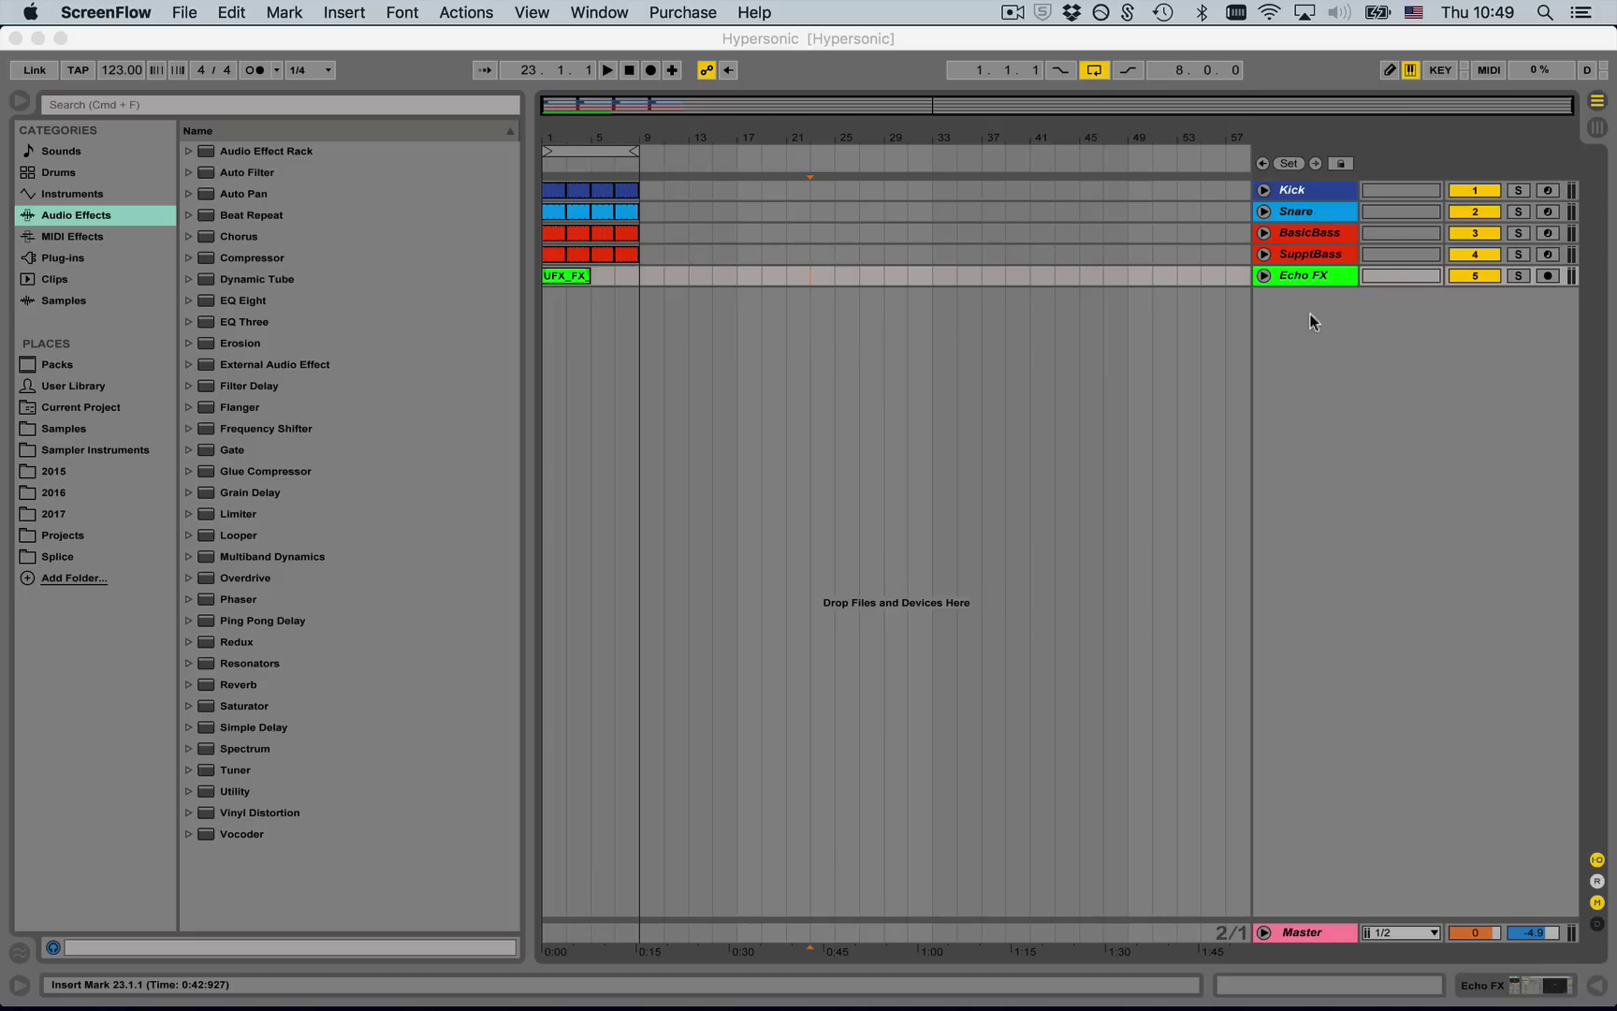
- Unfold all five tracks in the arrangement and zoom the timeline in on bars 1 to 9
{"action": "left_click", "coordinate": [1263, 274]}
{"action": "left_click", "coordinate": [1264, 274]}
{"action": "left_click", "coordinate": [1263, 254]}
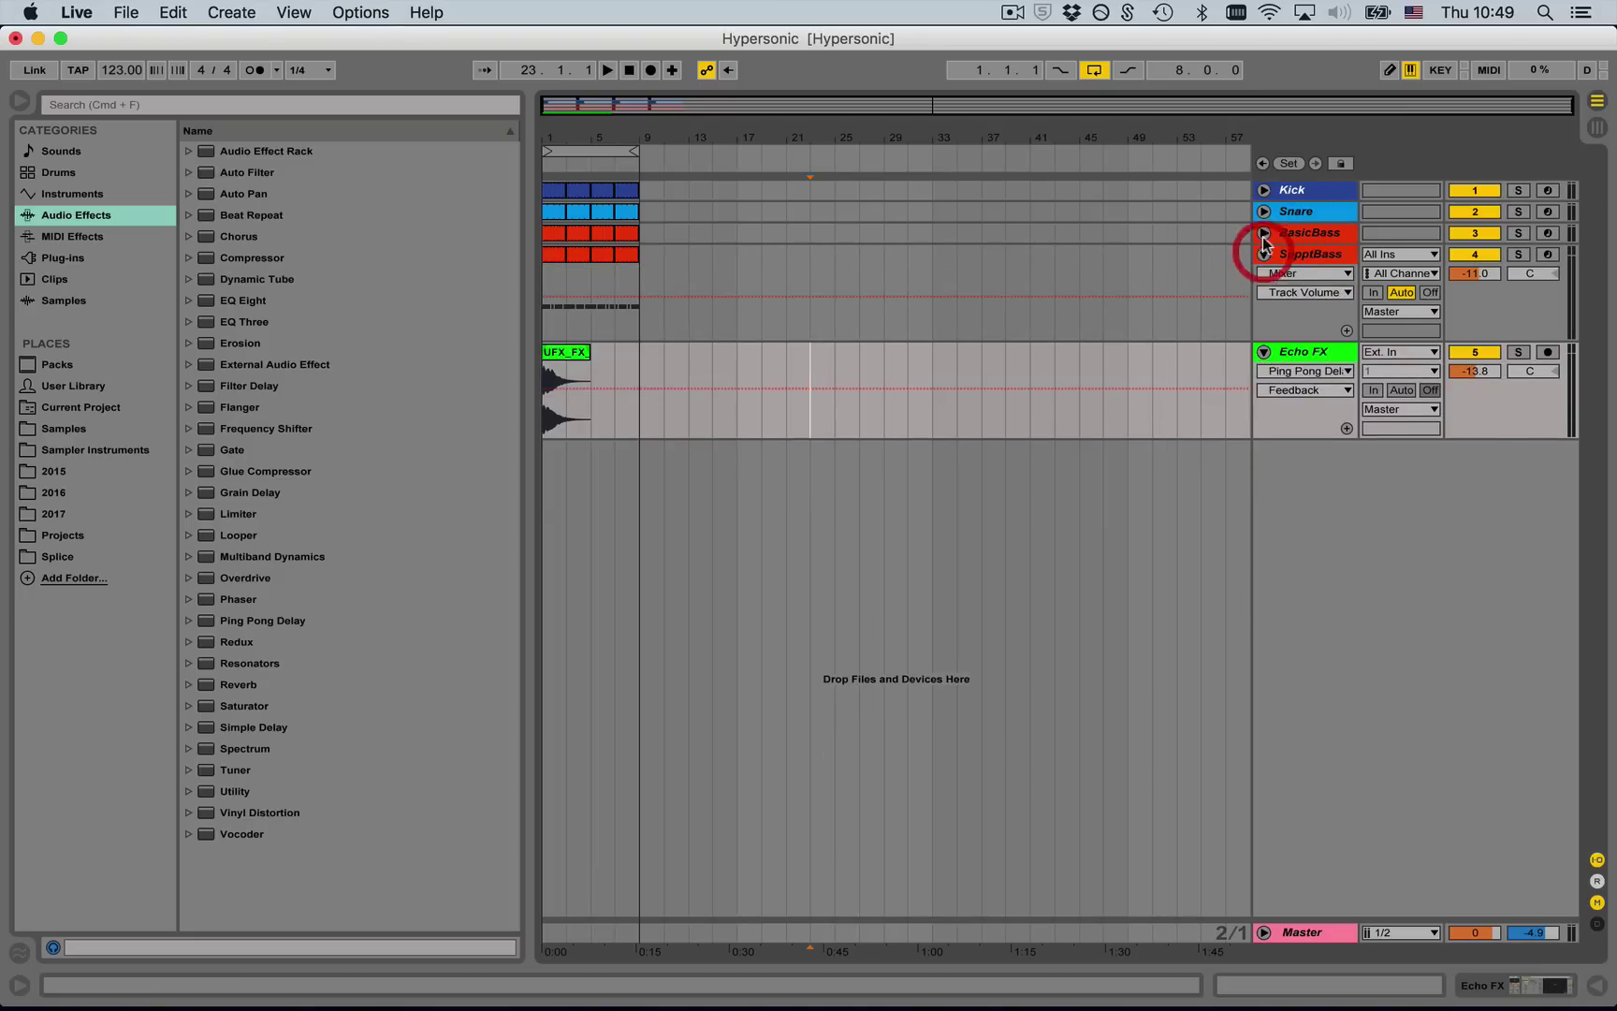
{"action": "left_click", "coordinate": [1263, 233]}
{"action": "left_click", "coordinate": [1264, 210]}
{"action": "left_click", "coordinate": [1263, 190]}
{"action": "left_click_drag", "start_coordinate": [552, 110], "coordinate": [681, 131]}
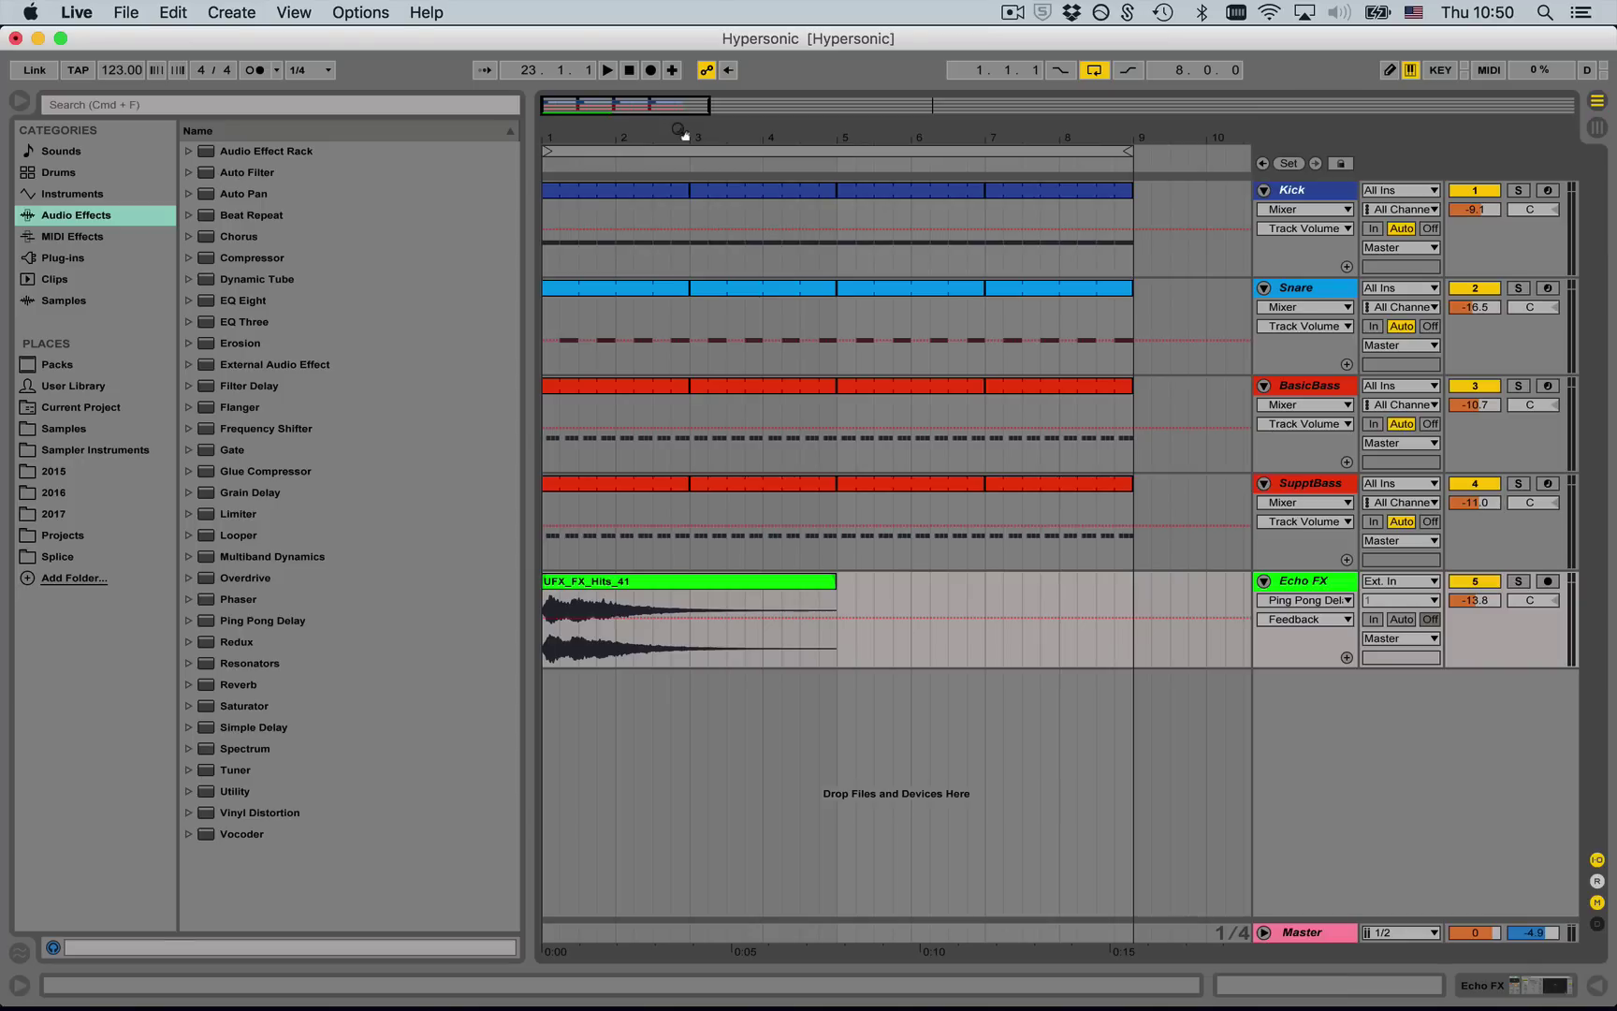
- Play the arrangement from the first Kick clip at bar 1
{"action": "left_click", "coordinate": [658, 191]}
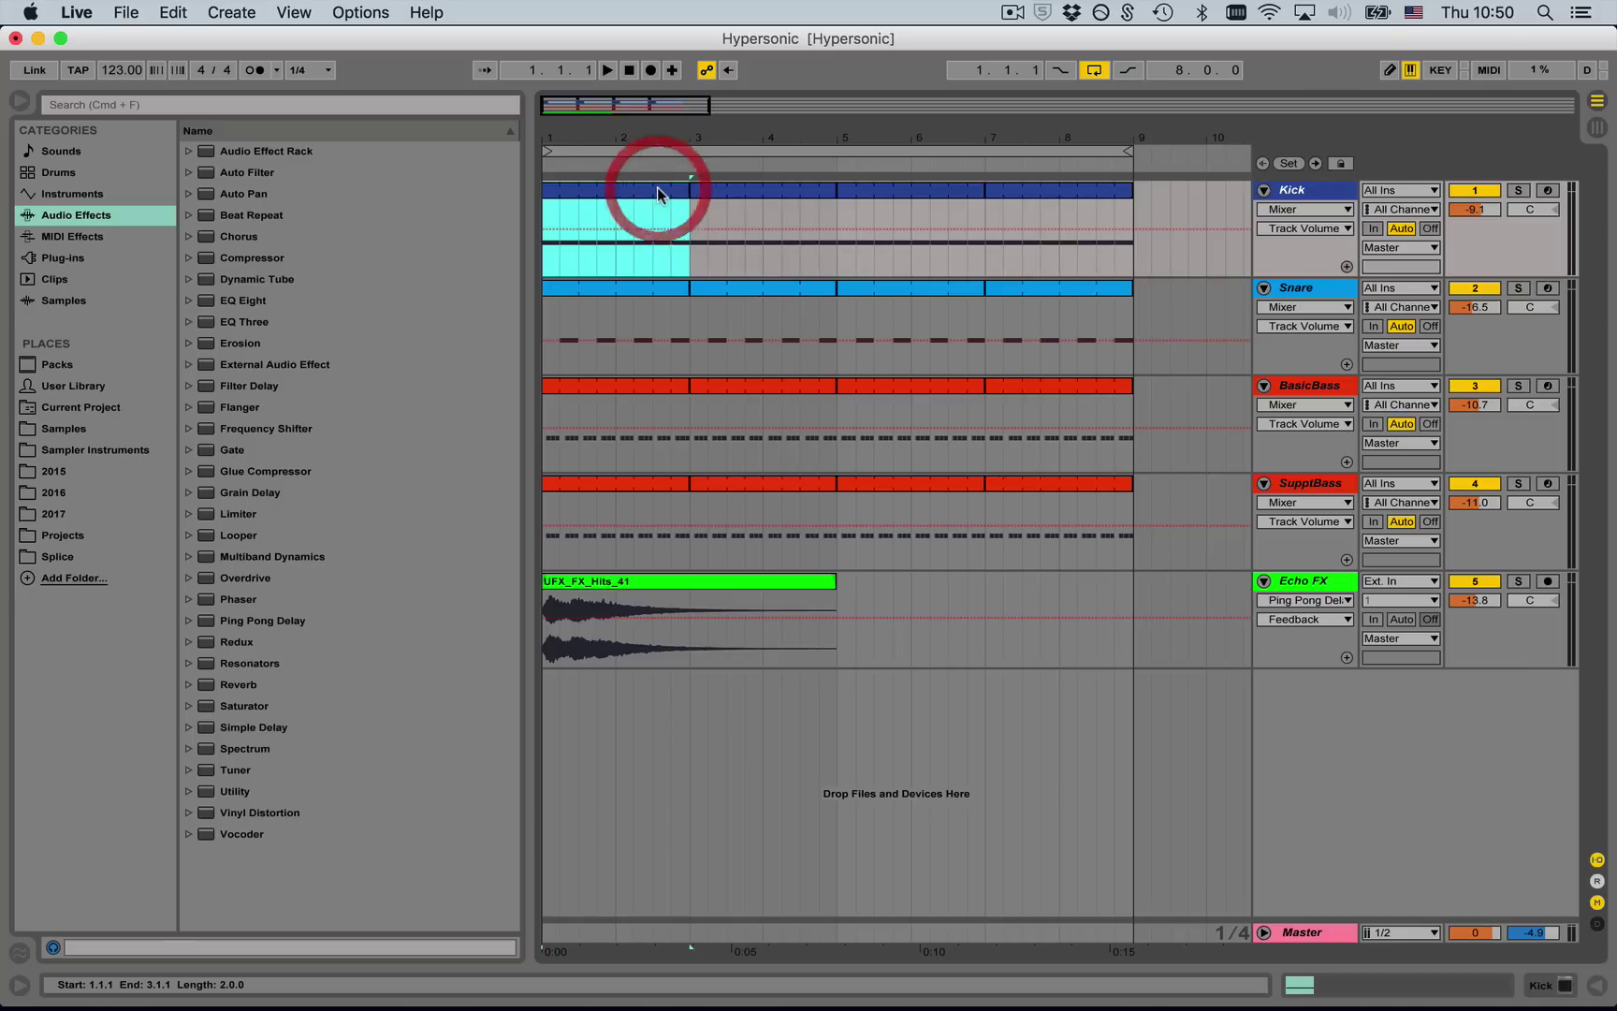
{"action": "key", "text": "space"}
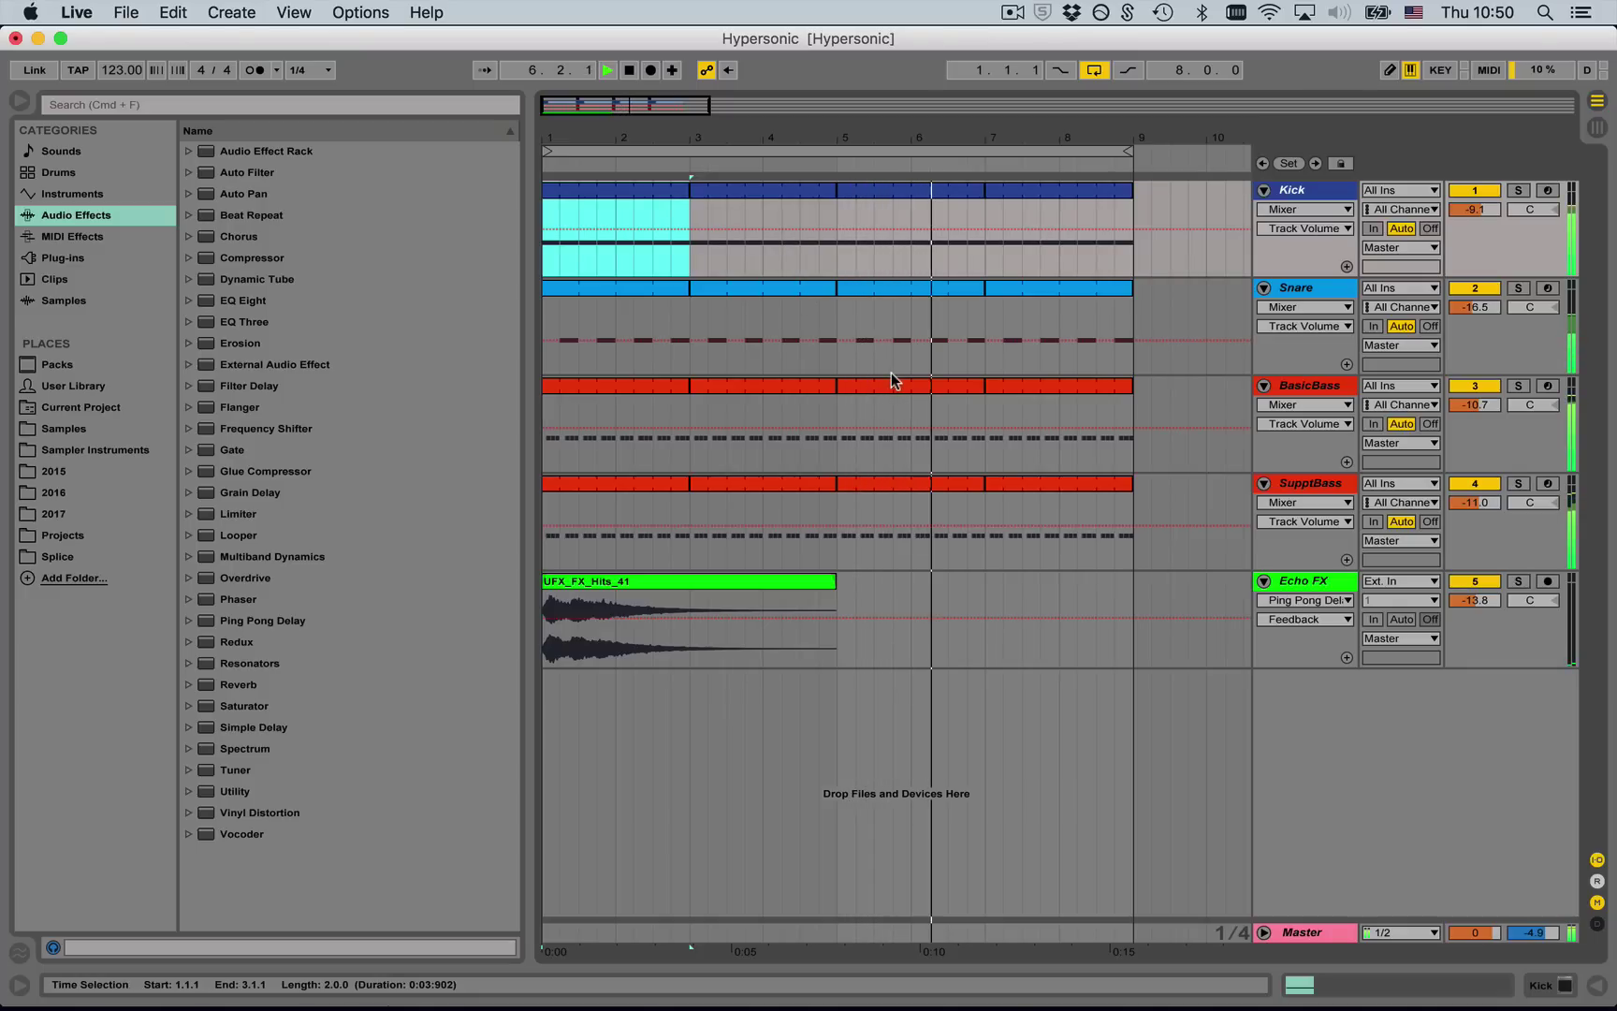
- Open the Kick track's Kick 2 instrument window, examine its pitch curve and settings, and close it
{"action": "double_click", "coordinate": [1297, 190]}
{"action": "left_click", "coordinate": [73, 754]}
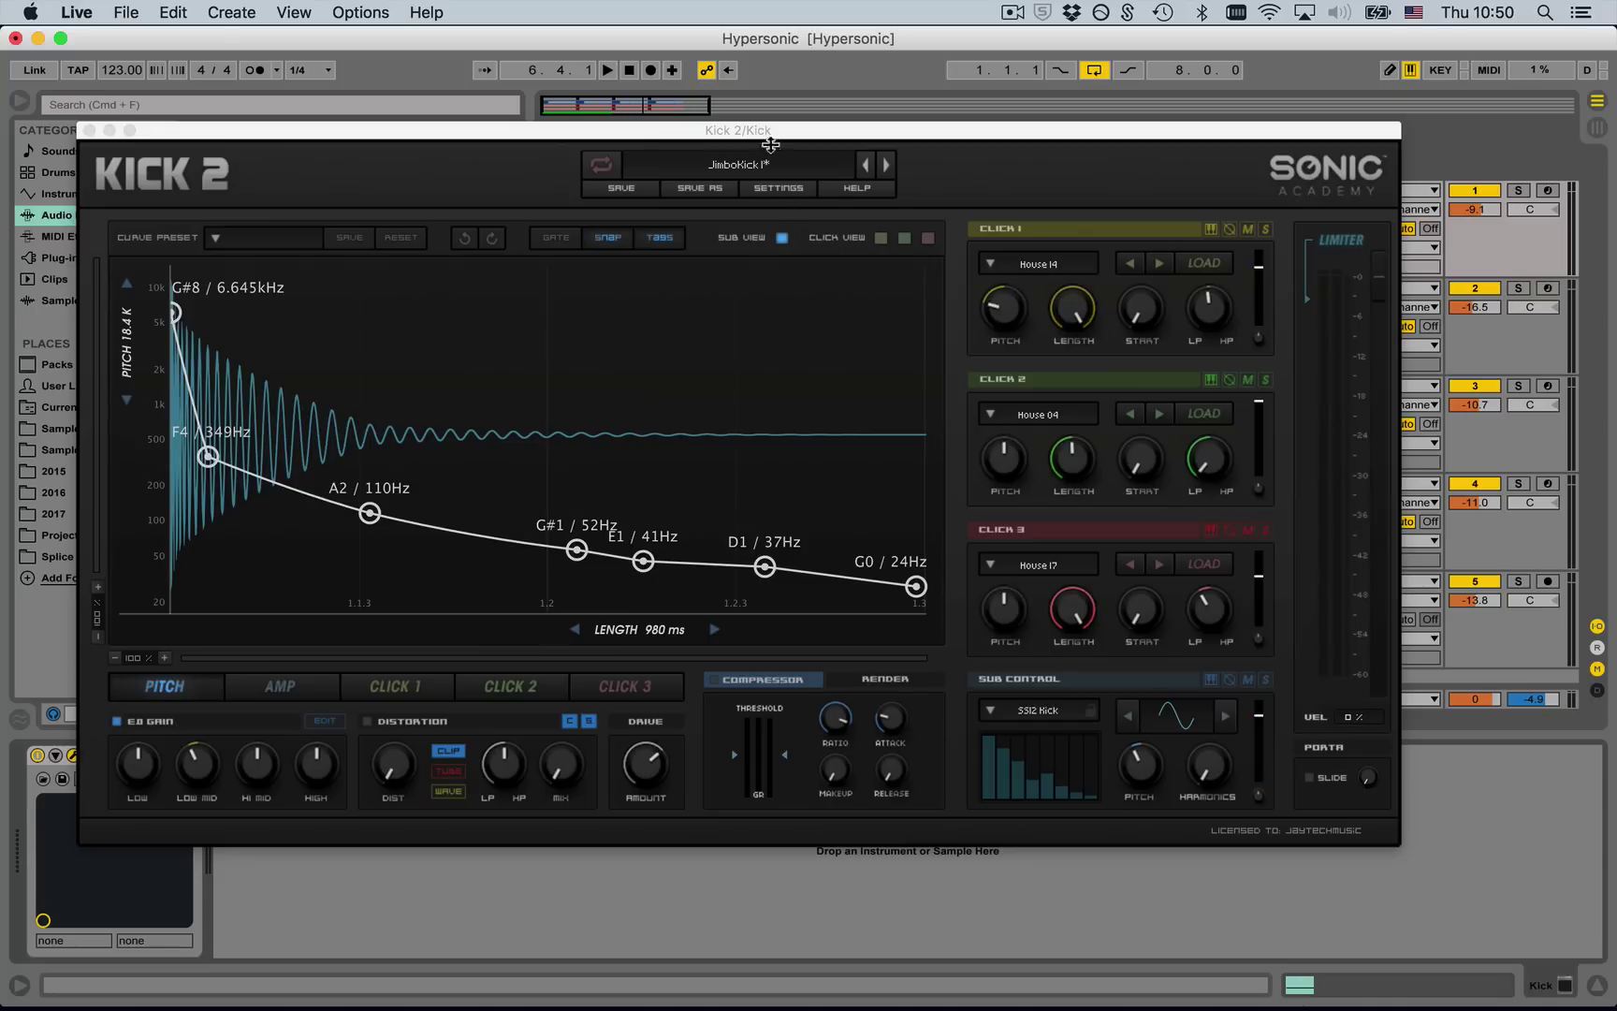
{"action": "left_click_drag", "start_coordinate": [270, 131], "coordinate": [571, 176]}
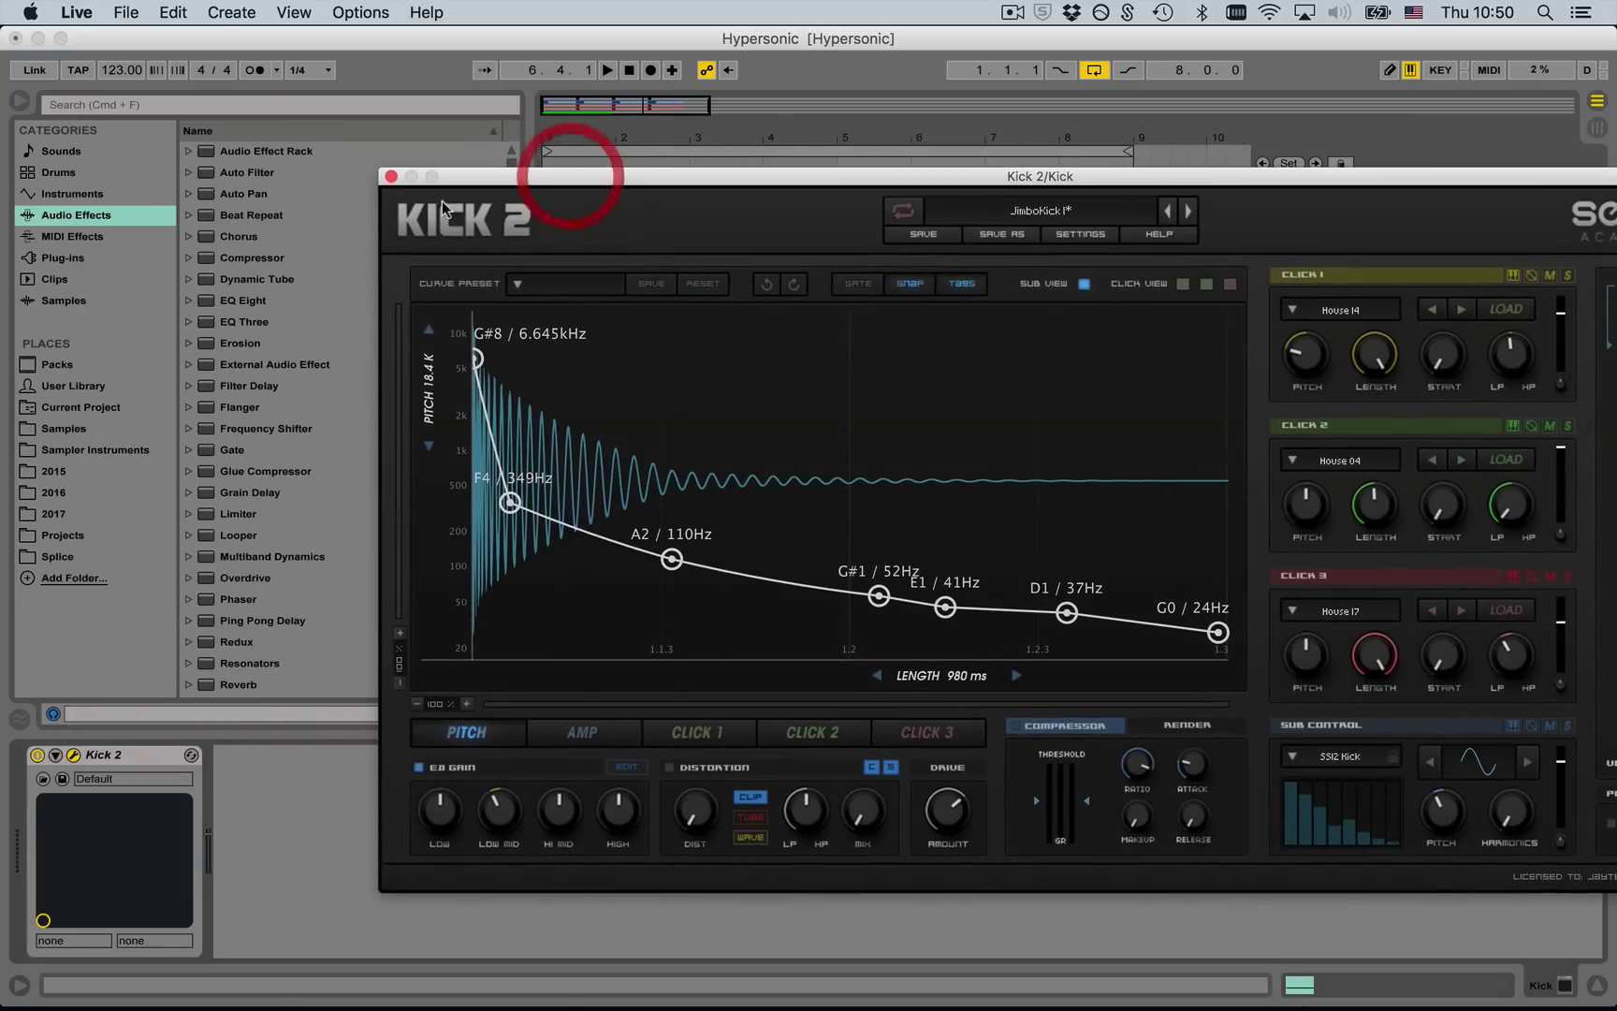
{"action": "left_click", "coordinate": [391, 176]}
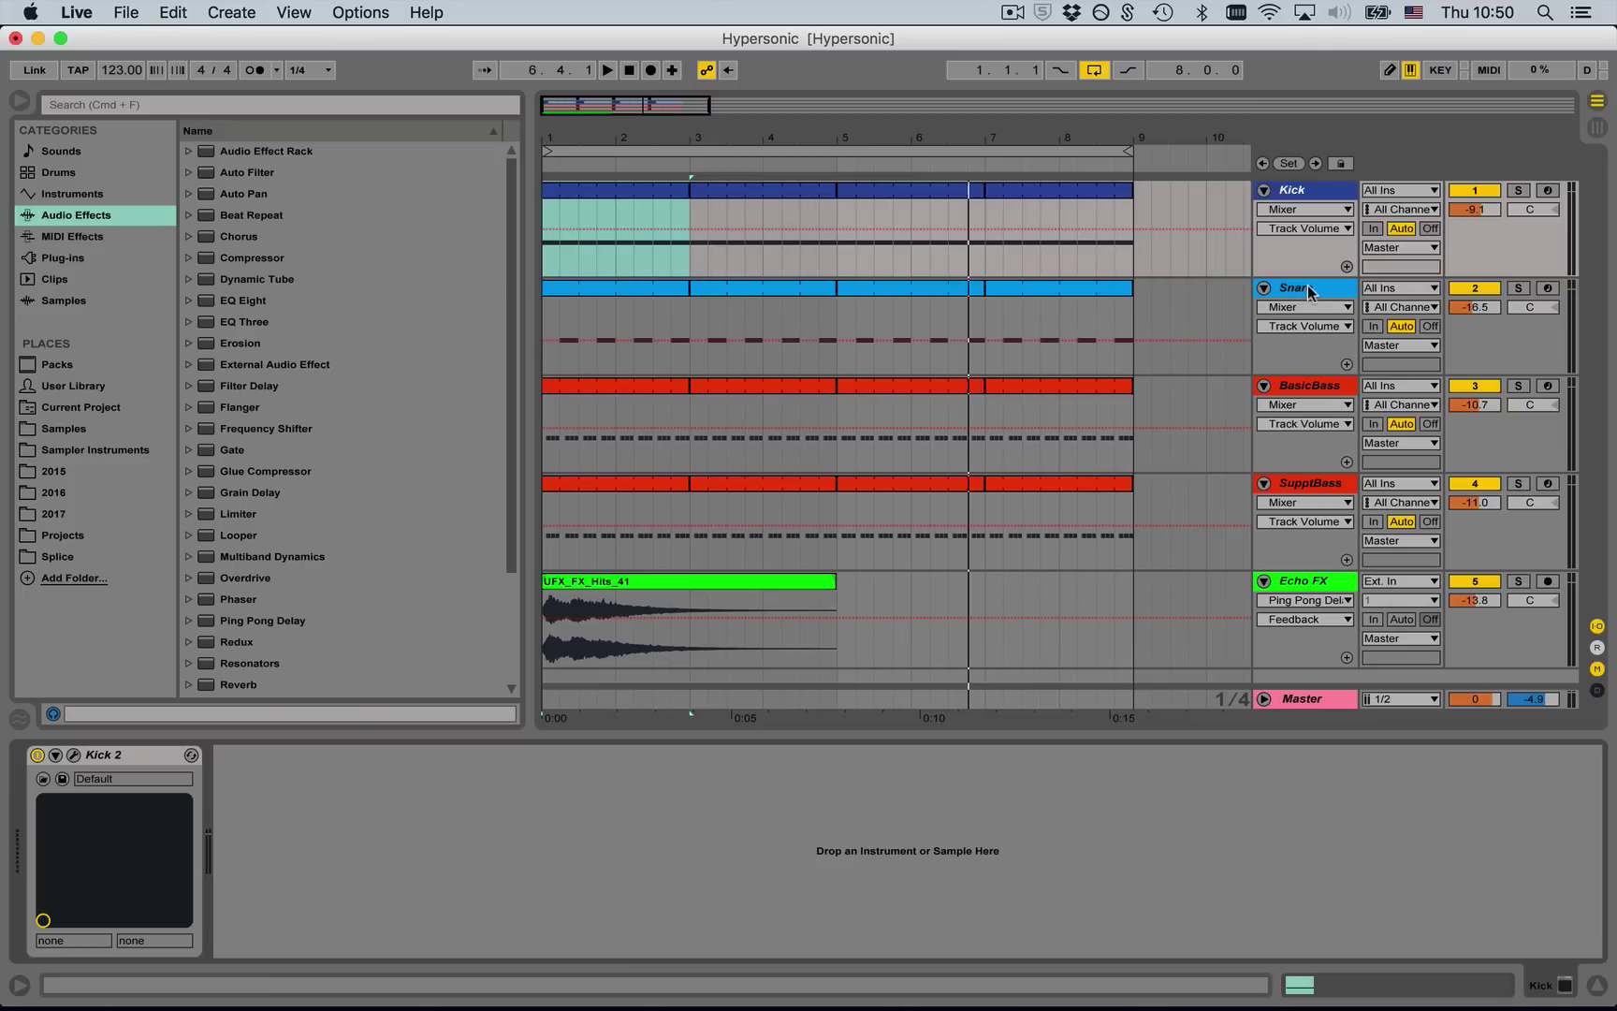
- Examine the Kick 2 instrument settings on the Snare track and close the instrument window
{"action": "left_click", "coordinate": [1314, 386], "text": "shift"}
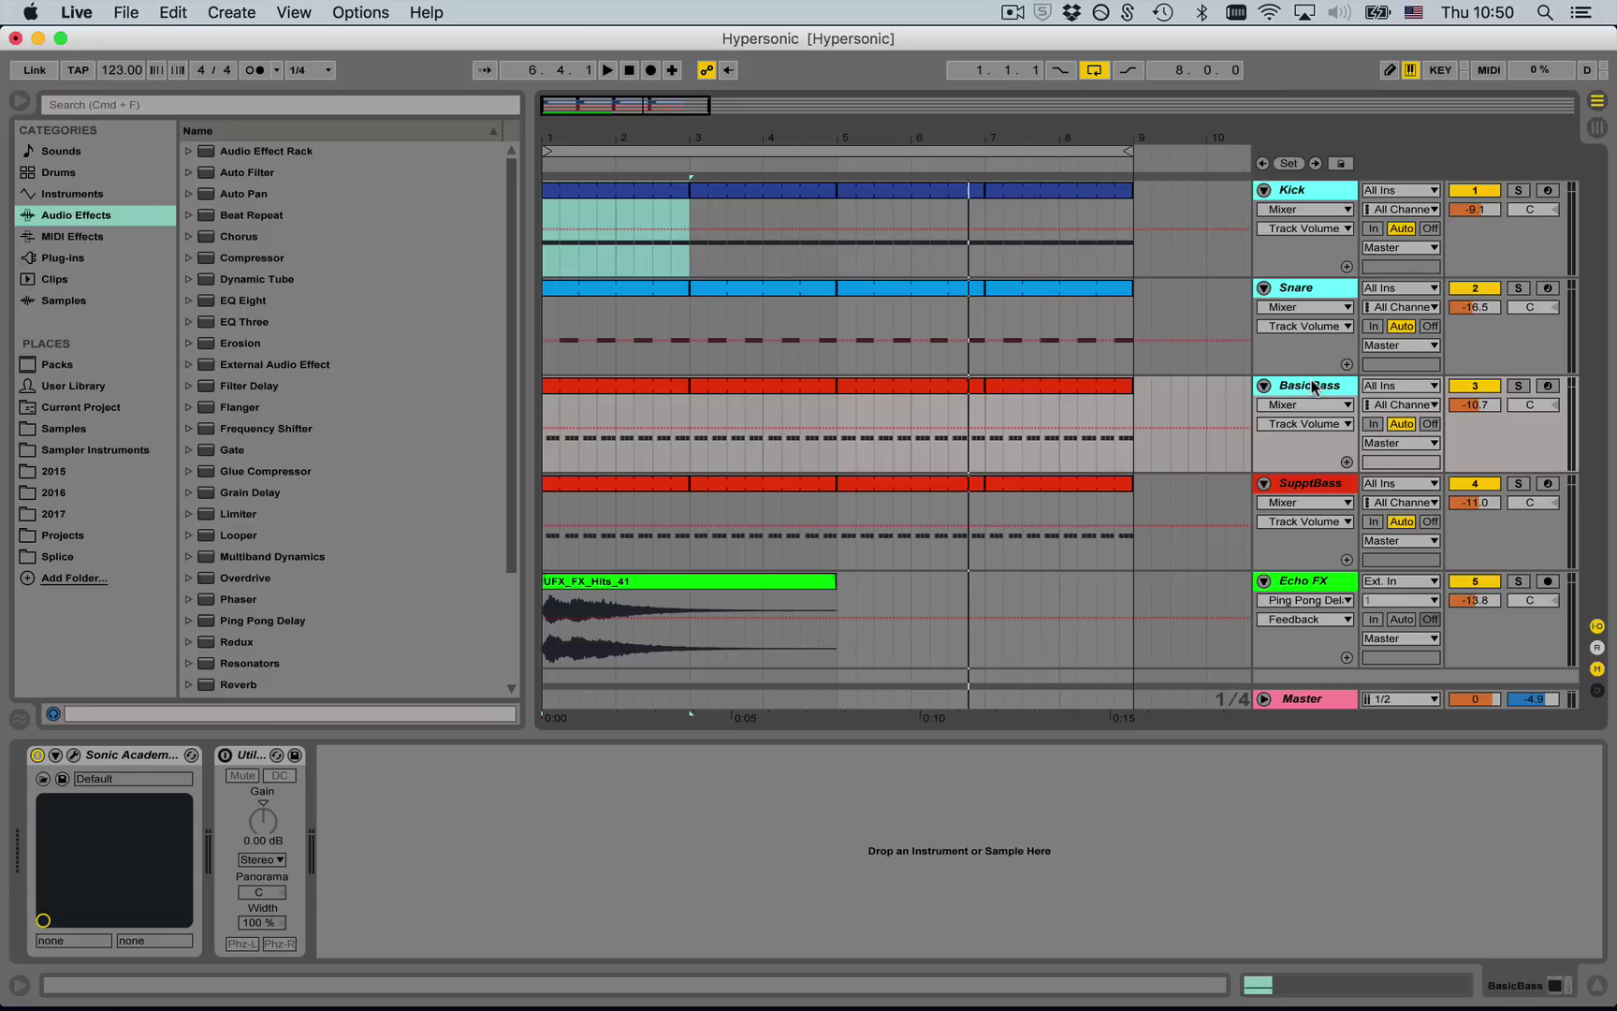
{"action": "left_click", "coordinate": [1312, 386]}
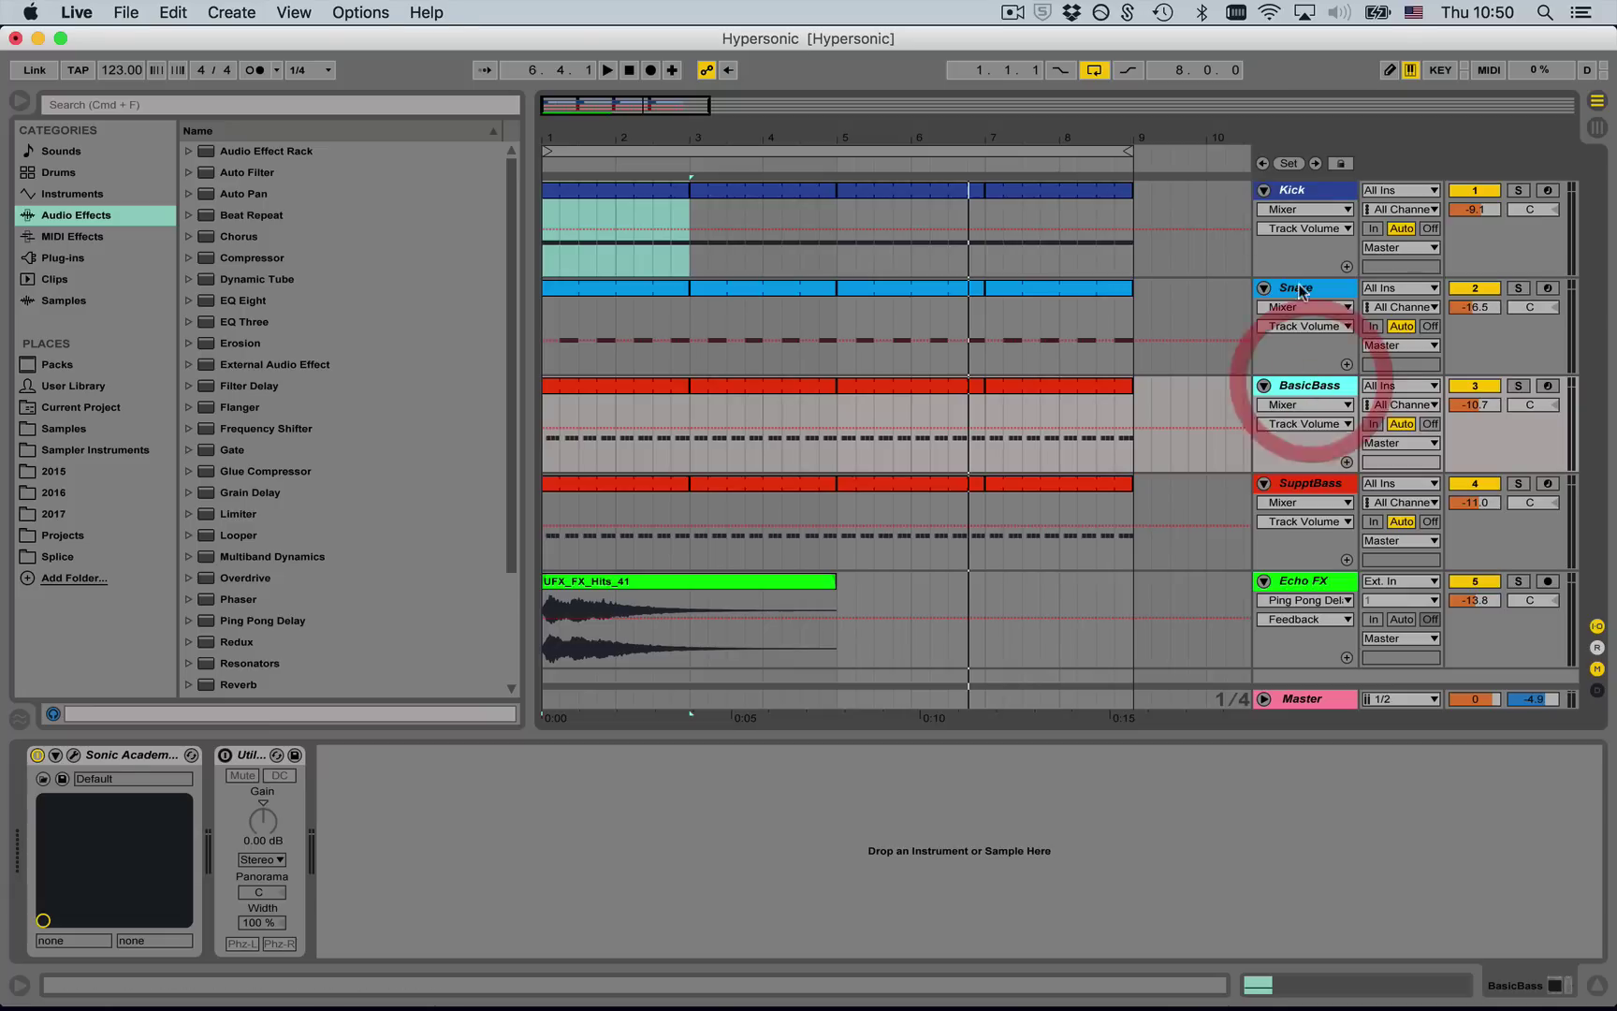
{"action": "left_click", "coordinate": [1315, 188]}
{"action": "left_click", "coordinate": [1299, 295]}
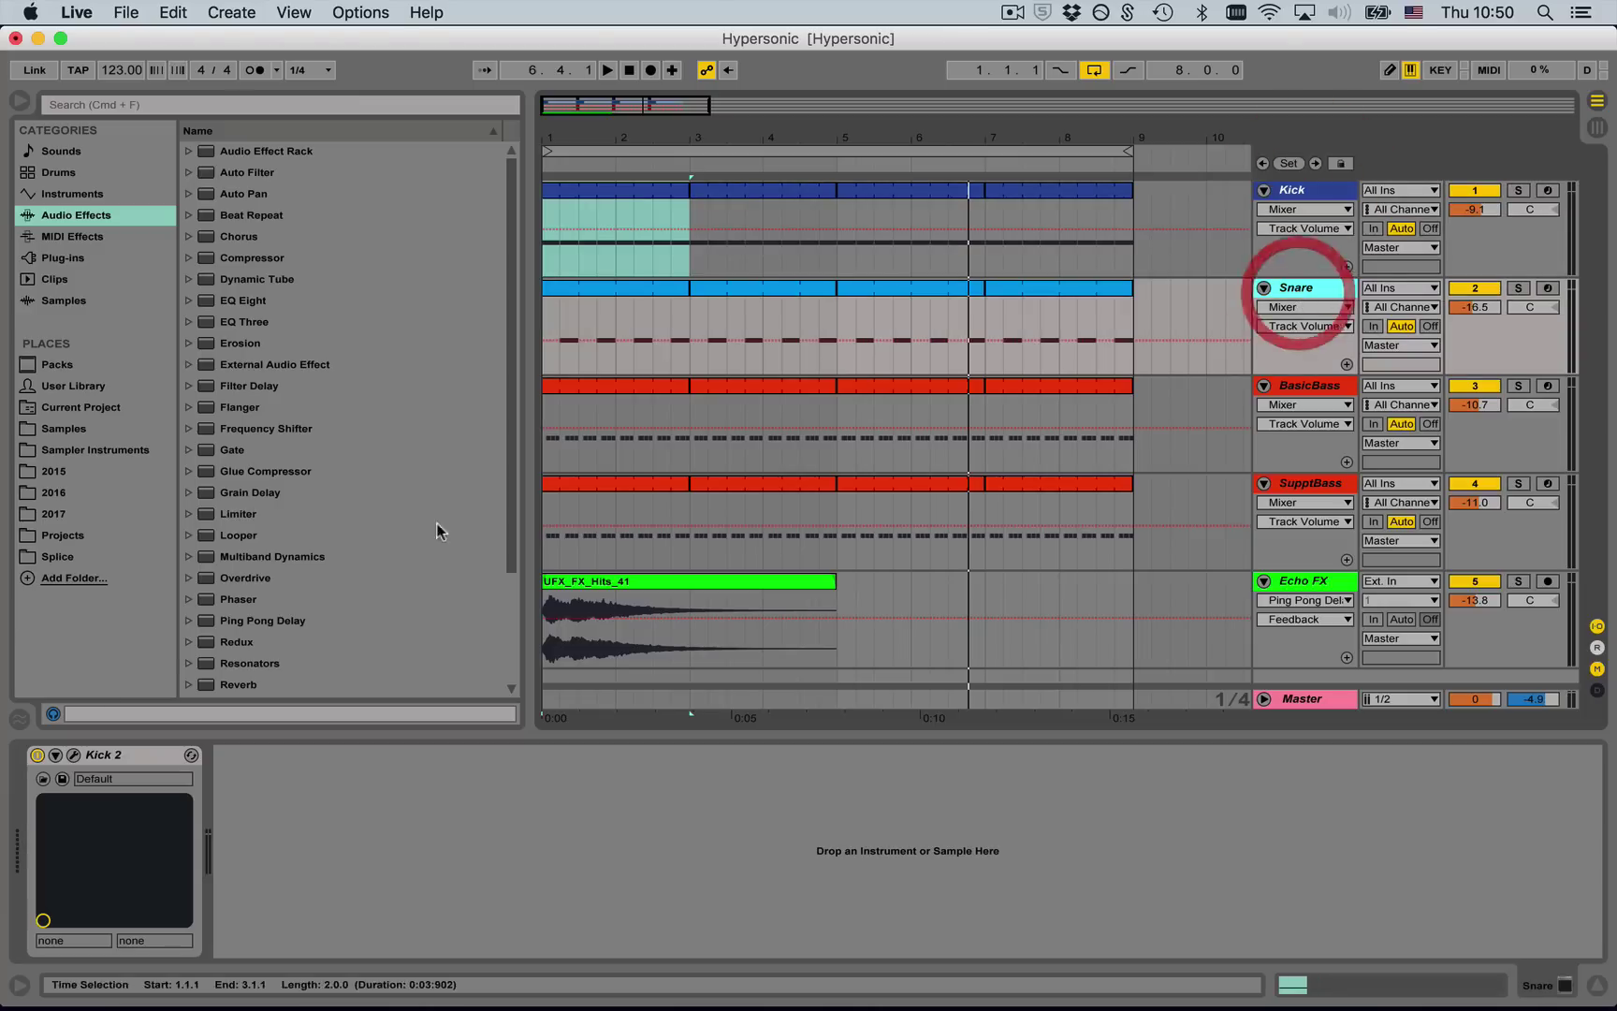
{"action": "left_click", "coordinate": [74, 757]}
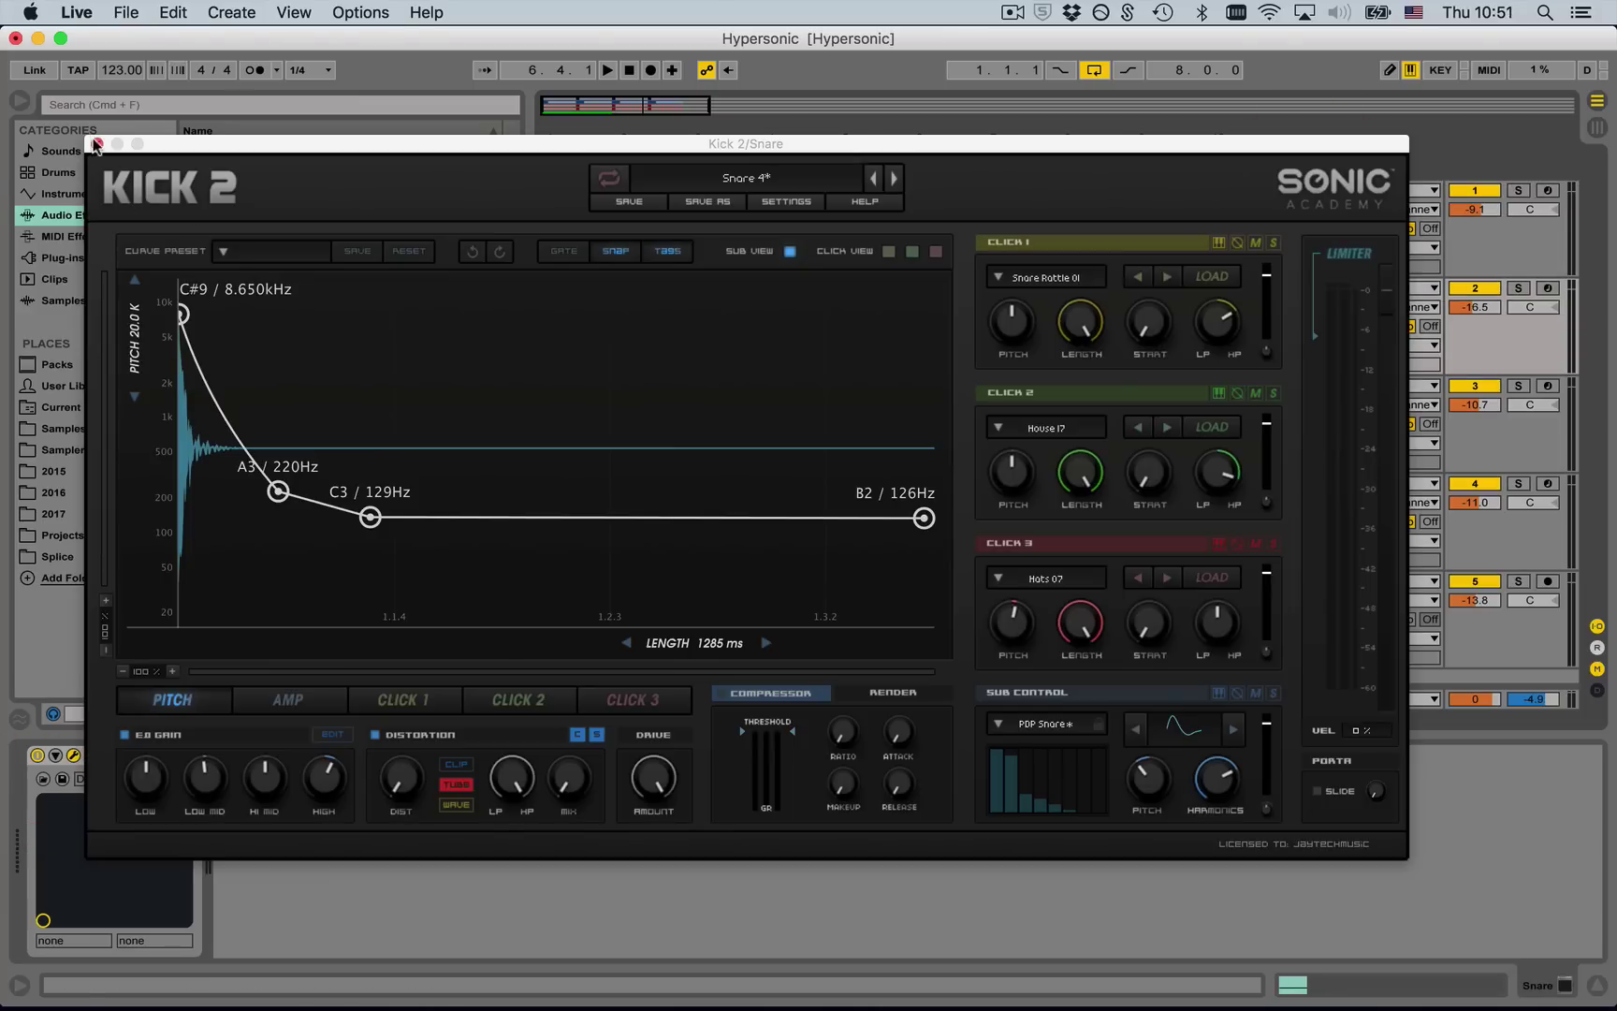
{"action": "left_click", "coordinate": [85, 146]}
- Play from the Kick clip at bar 5 and solo the Kick, Snare and BasicBass tracks in turn
{"action": "left_click", "coordinate": [1303, 384]}
{"action": "left_click", "coordinate": [1324, 188]}
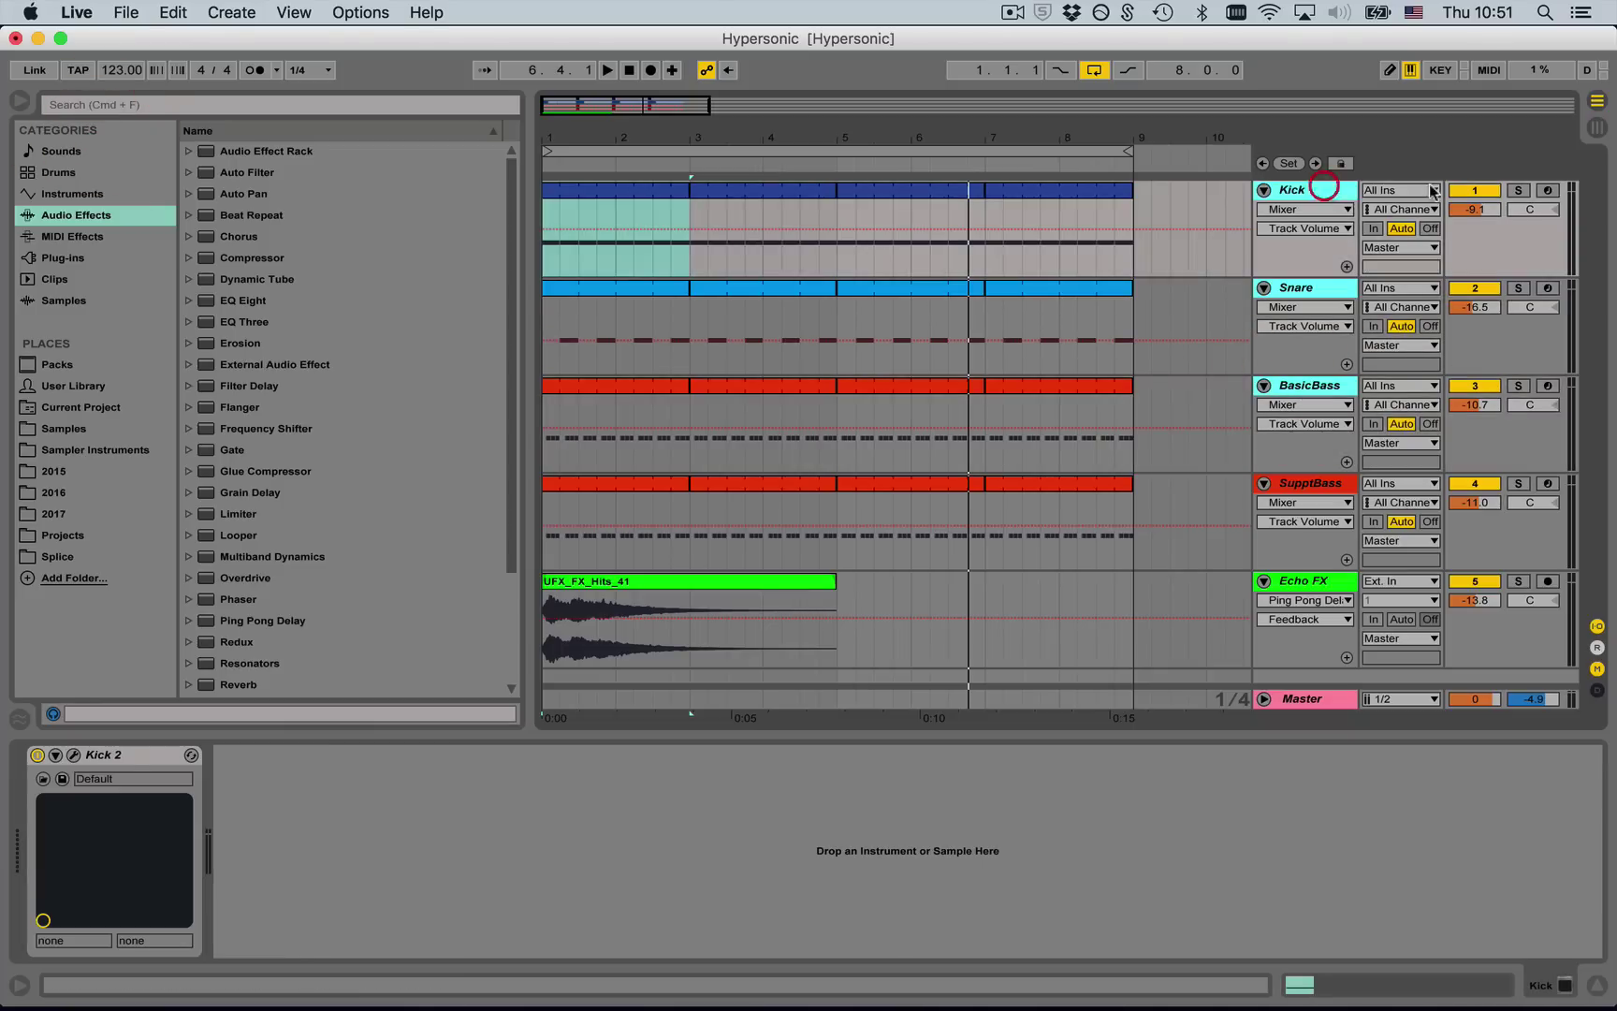
{"action": "left_click", "coordinate": [922, 206]}
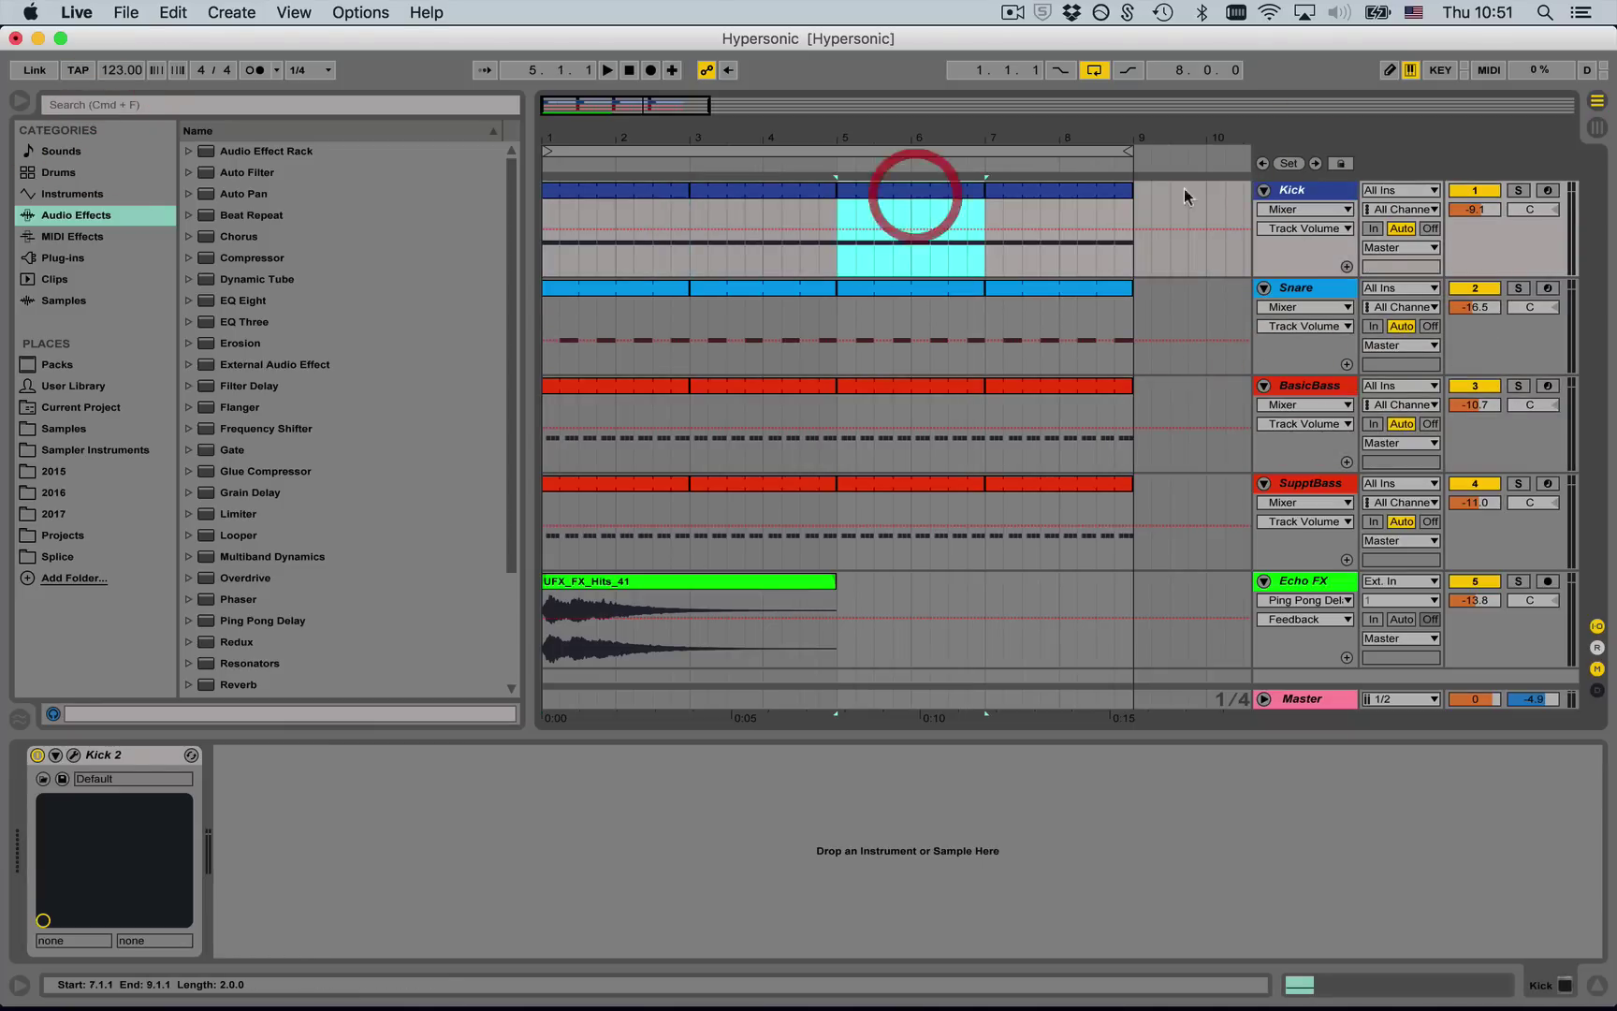
{"action": "left_click", "coordinate": [1518, 190]}
{"action": "key", "text": "space"}
{"action": "left_click", "coordinate": [1519, 287]}
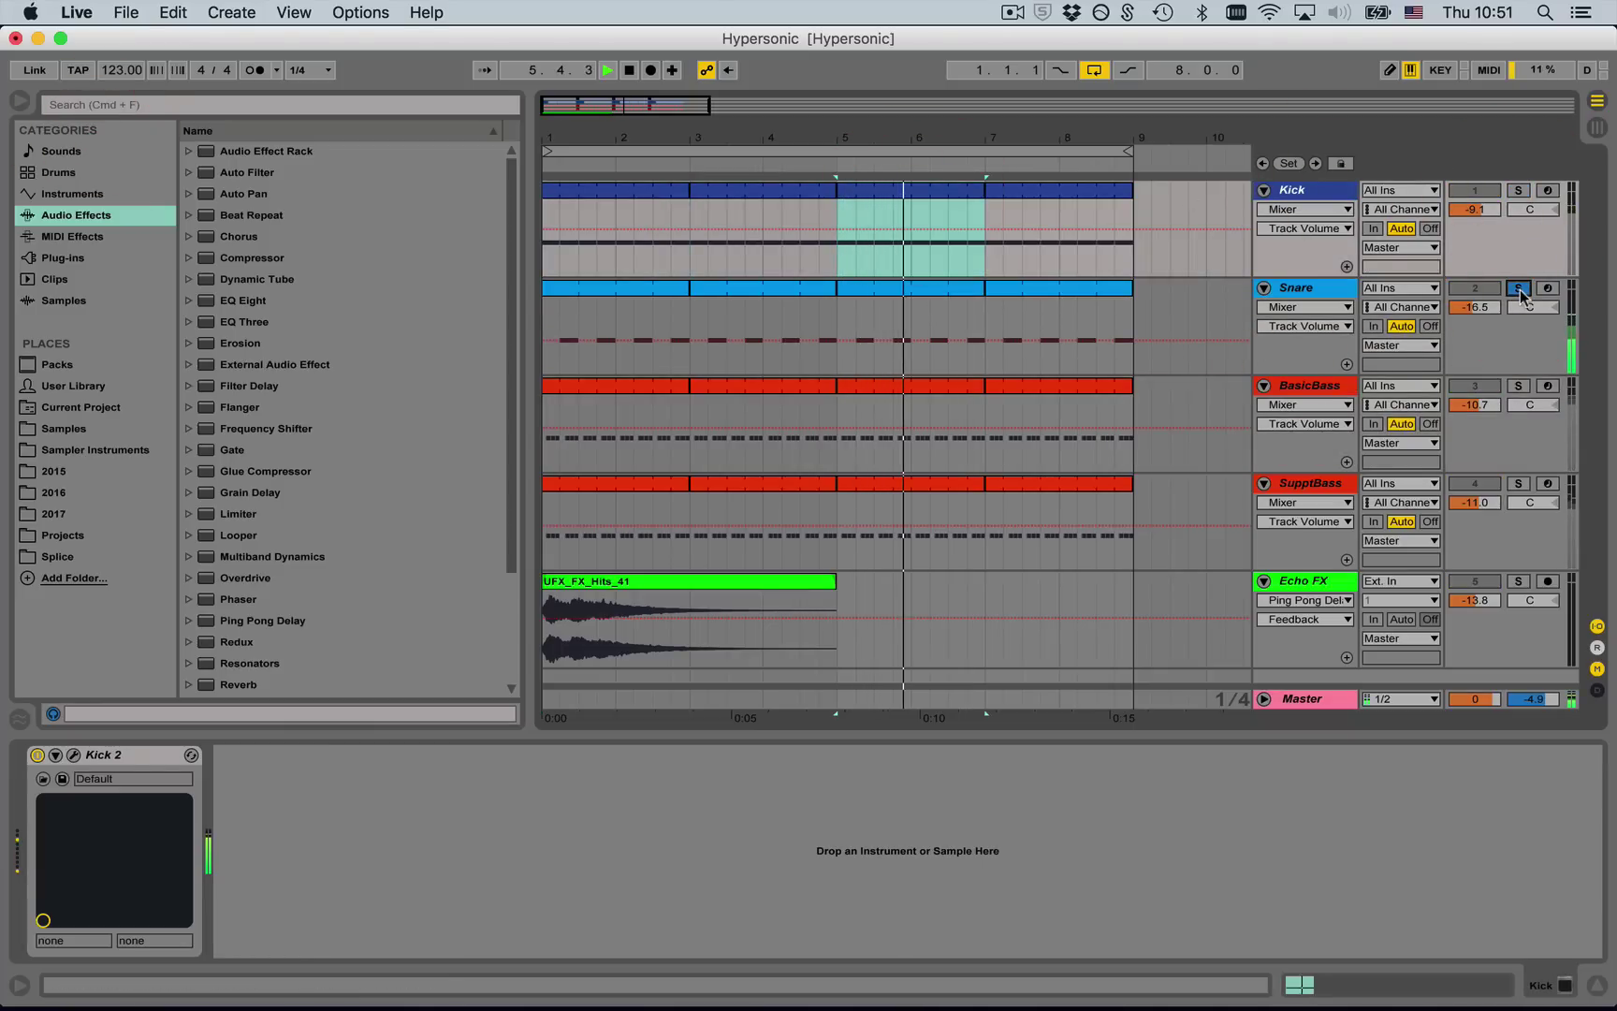
{"action": "left_click", "coordinate": [1518, 386]}
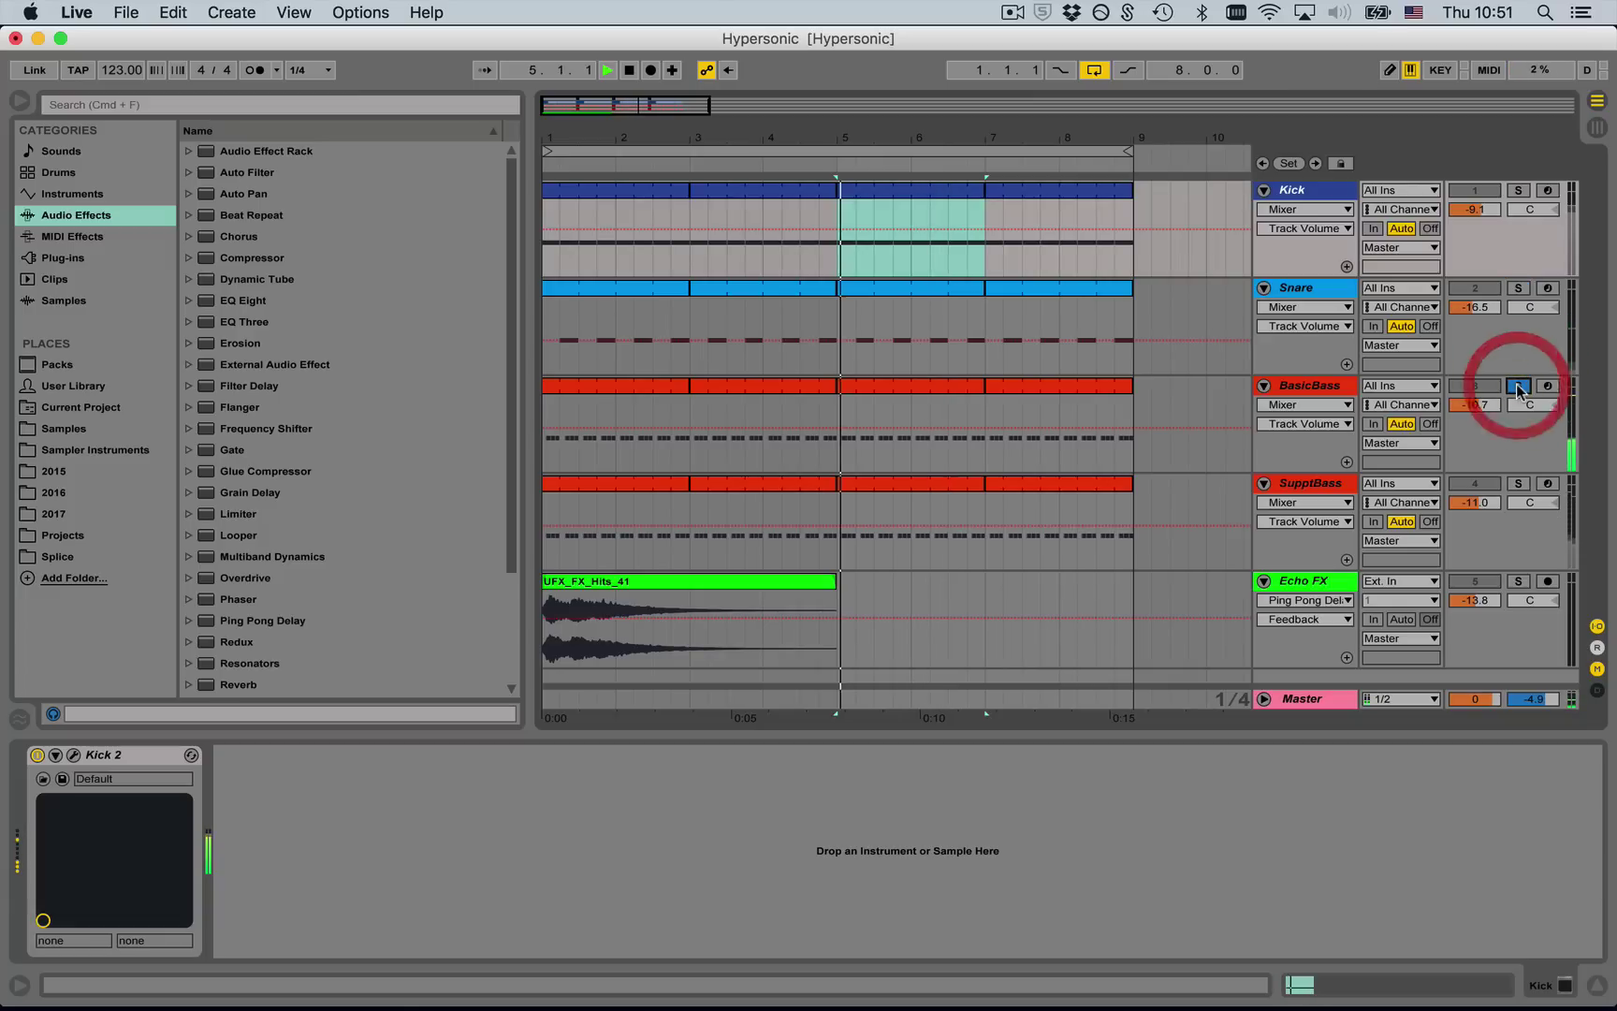
- Stop playback, examine the BasicBass track's A.N.A synth settings, and close the synth window
{"action": "left_click", "coordinate": [1312, 385]}
{"action": "key", "text": "space"}
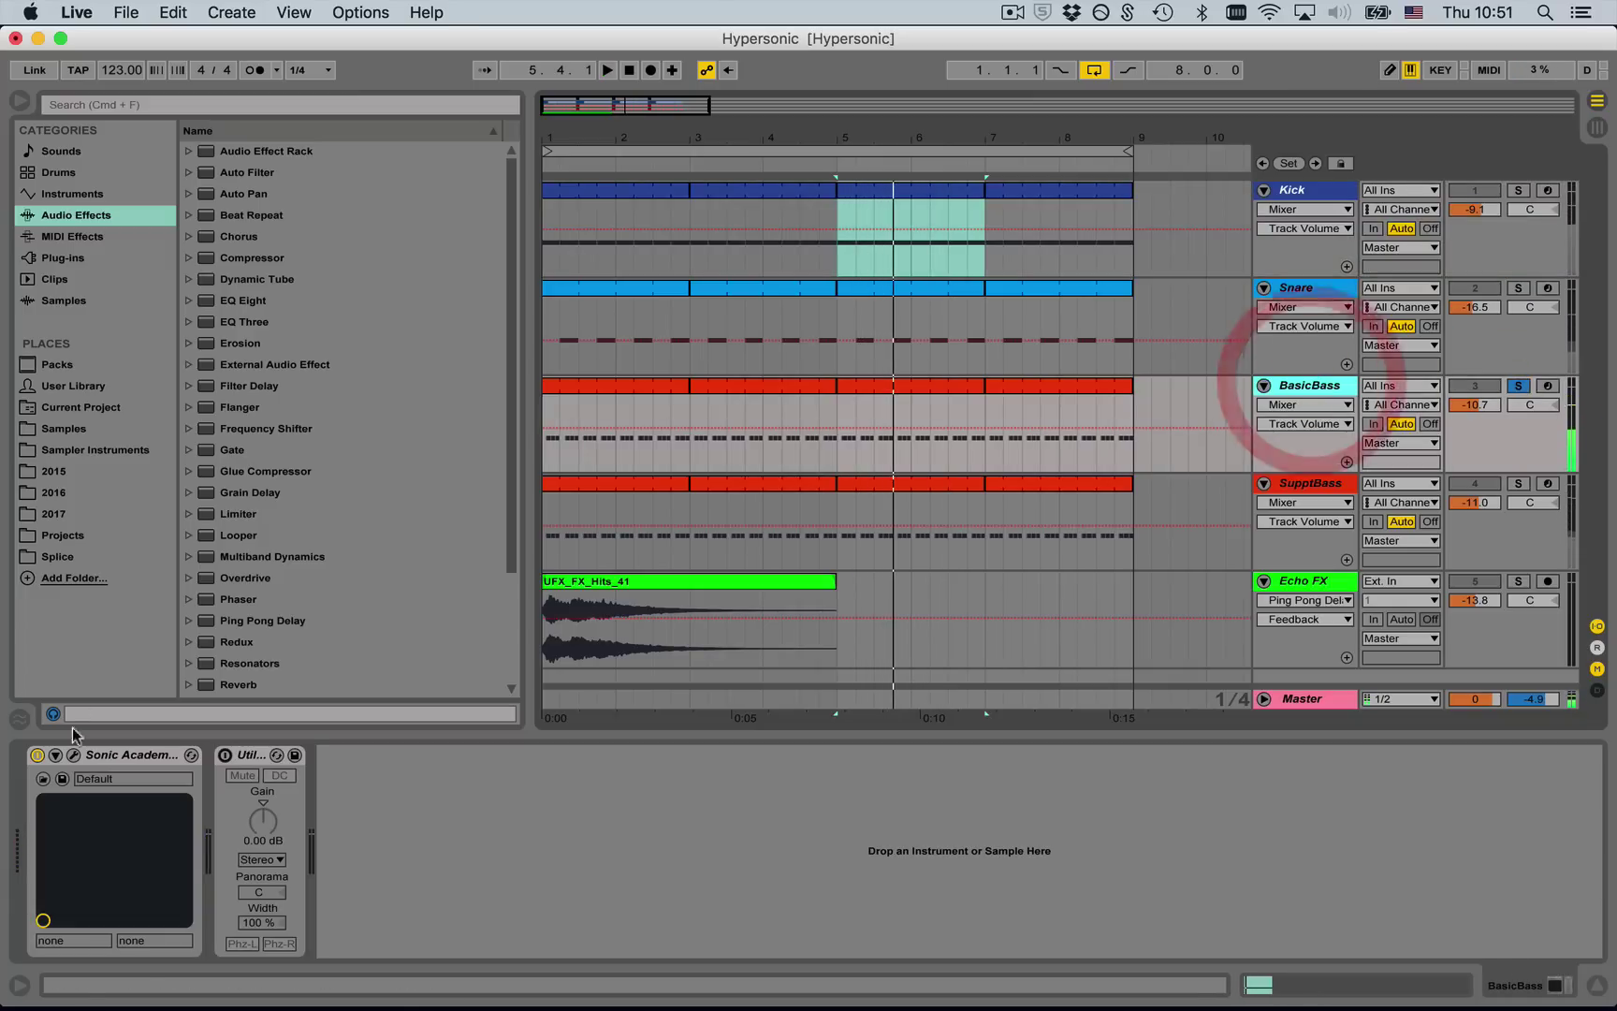
{"action": "left_click", "coordinate": [74, 759]}
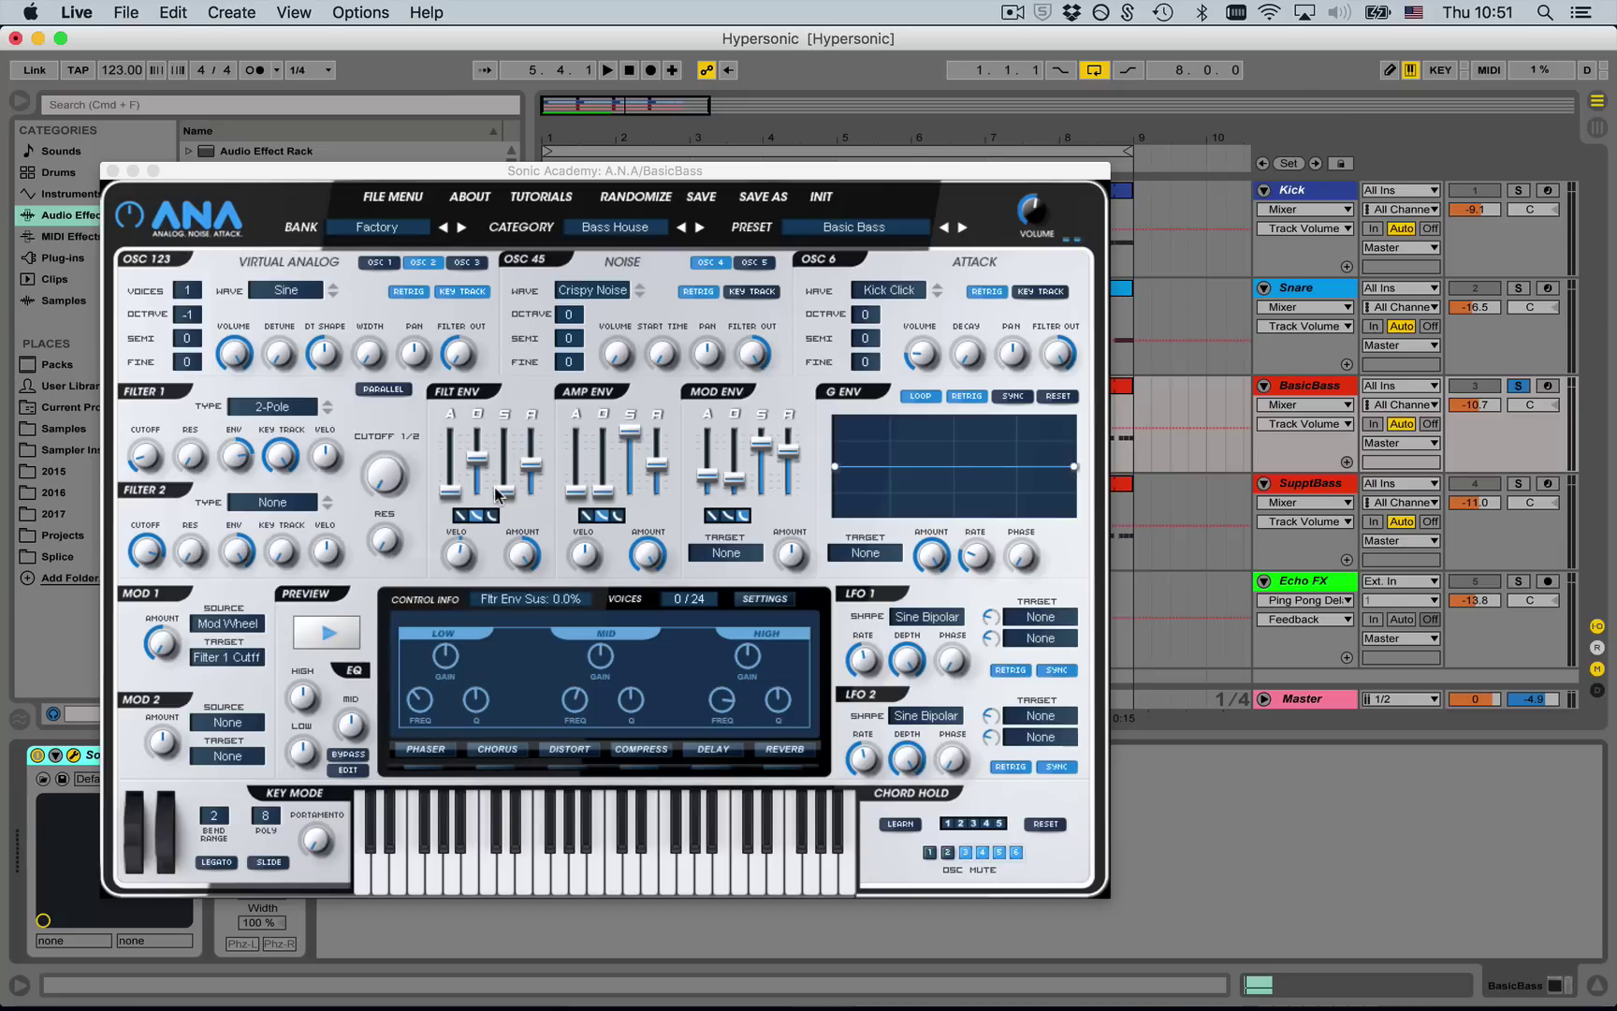
{"action": "left_click", "coordinate": [113, 170]}
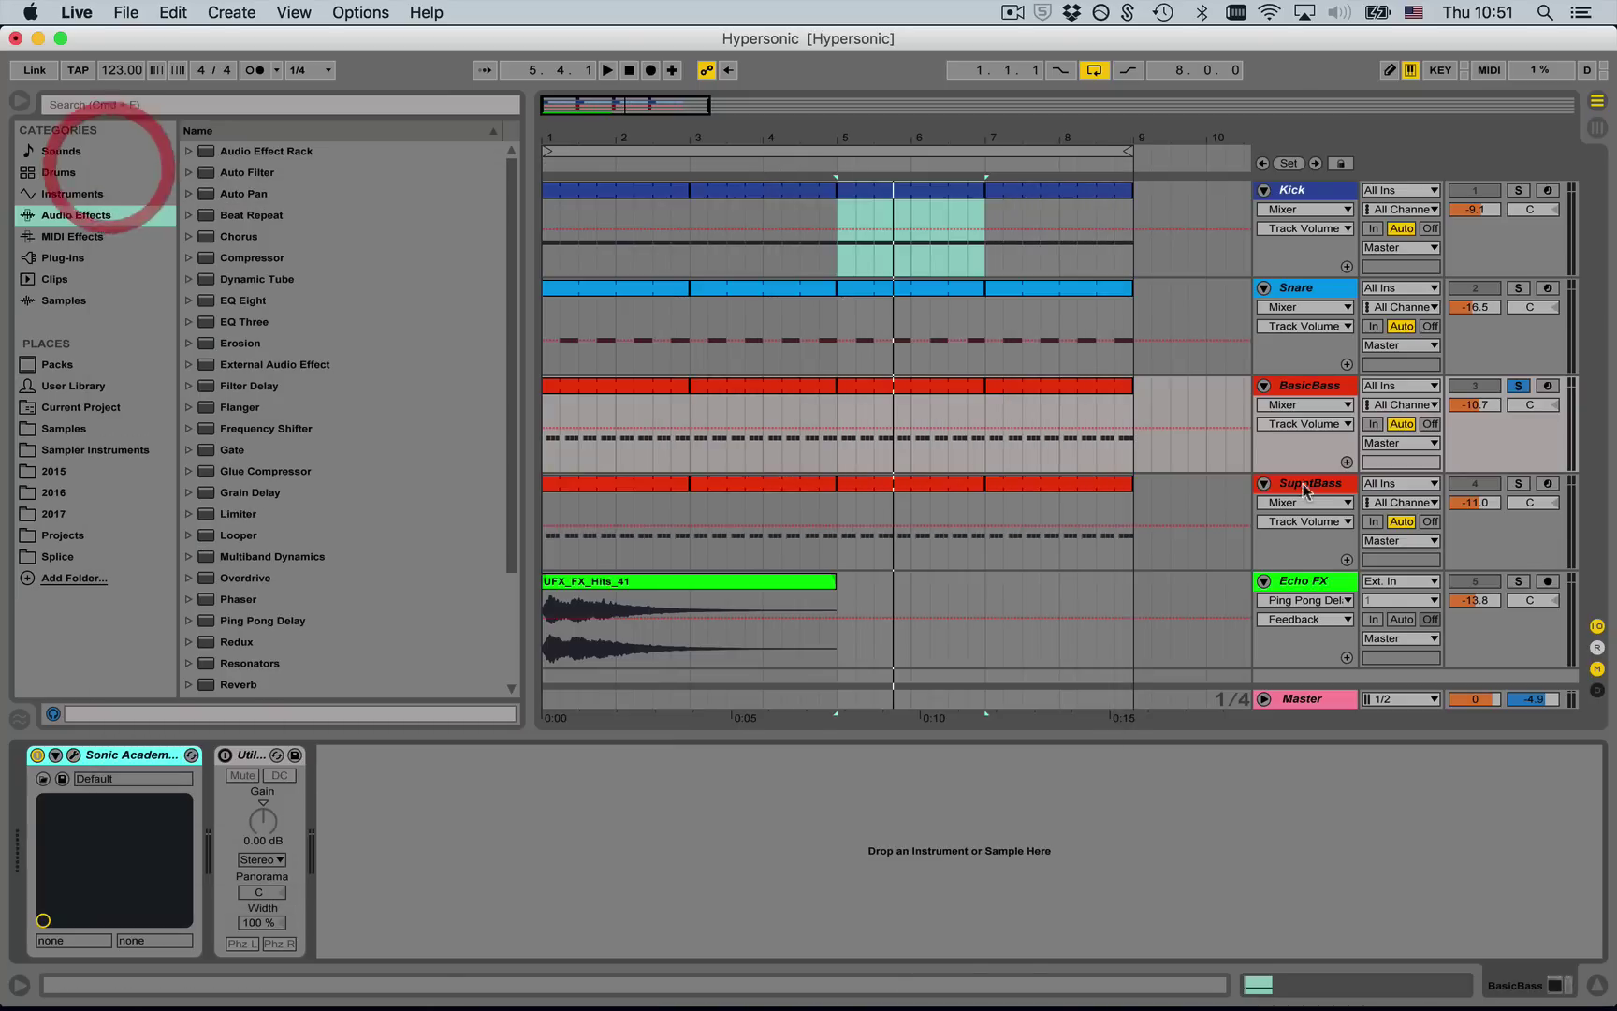
- Solo the SupptBass track and open its A.N.A synth on the Phaser effect settings
{"action": "left_click", "coordinate": [1518, 483]}
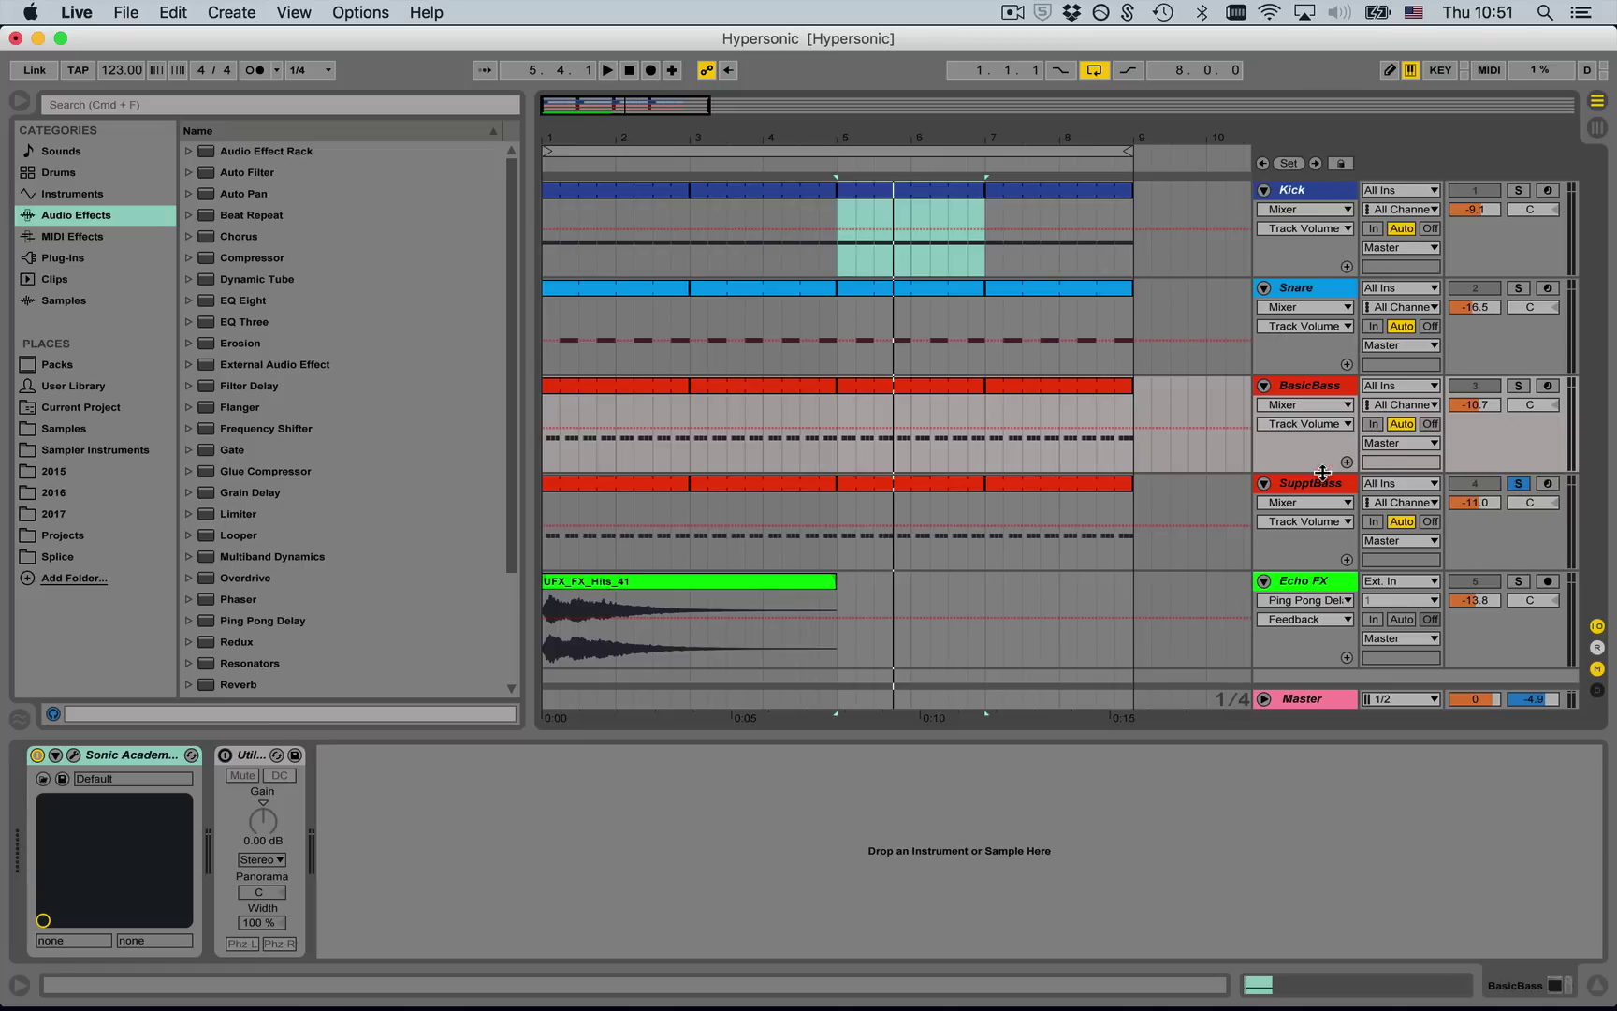
{"action": "left_click", "coordinate": [1327, 484]}
{"action": "left_click", "coordinate": [885, 481]}
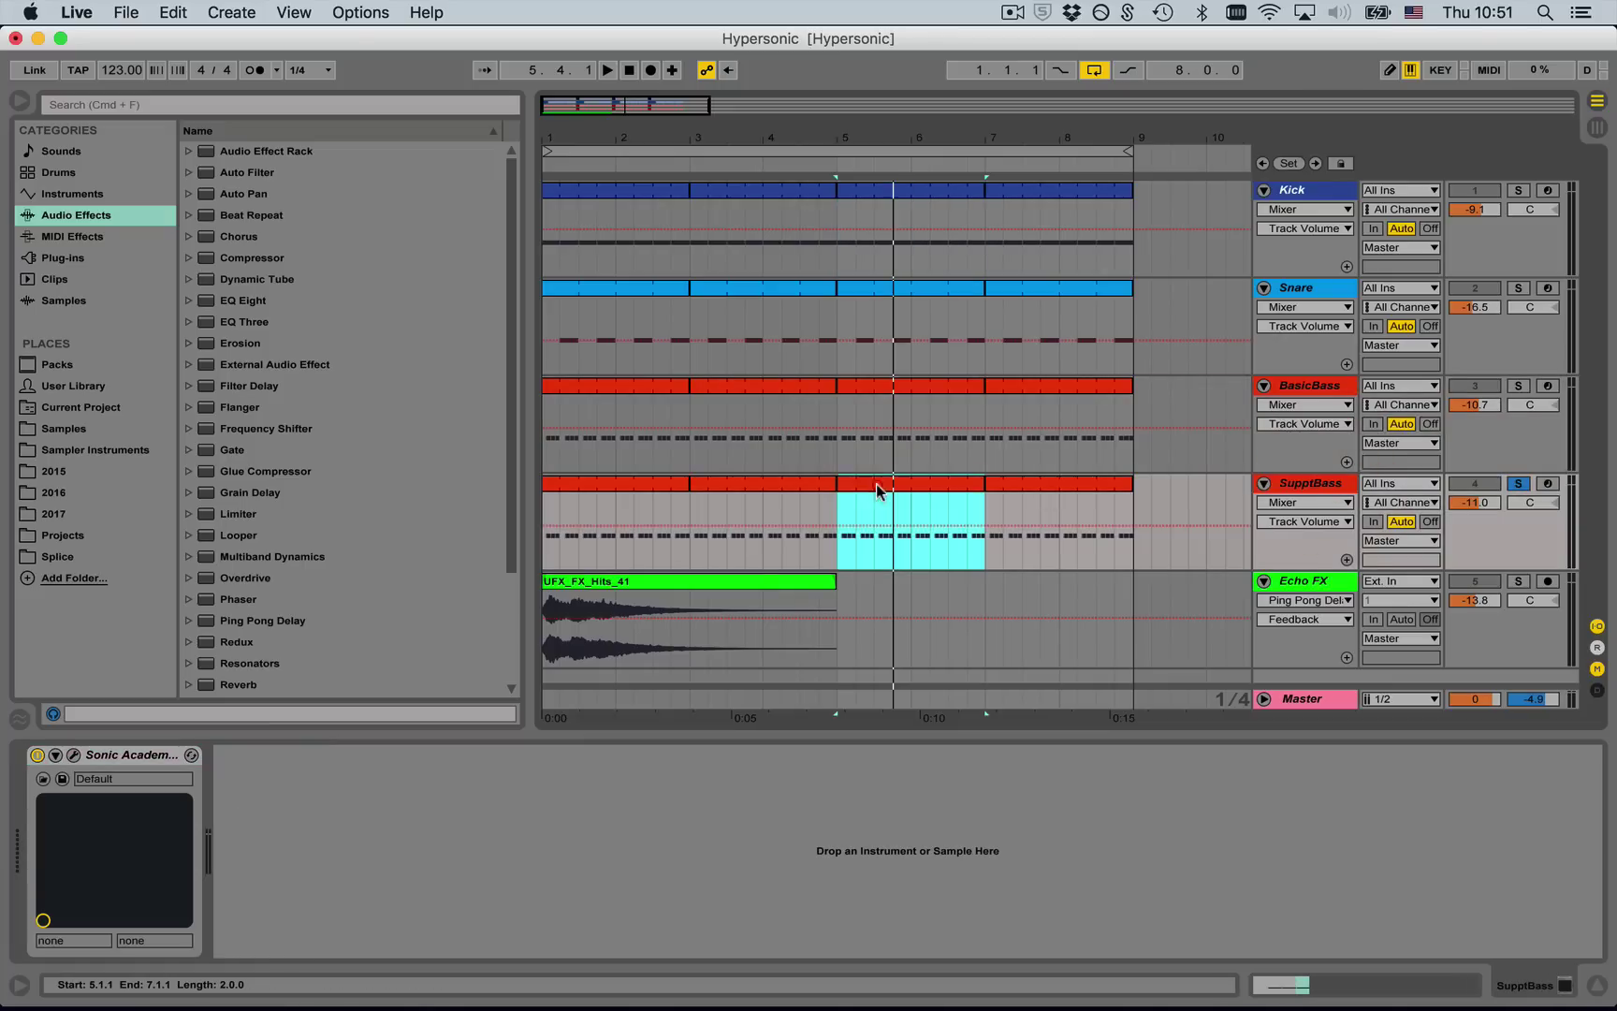
{"action": "left_click", "coordinate": [73, 756]}
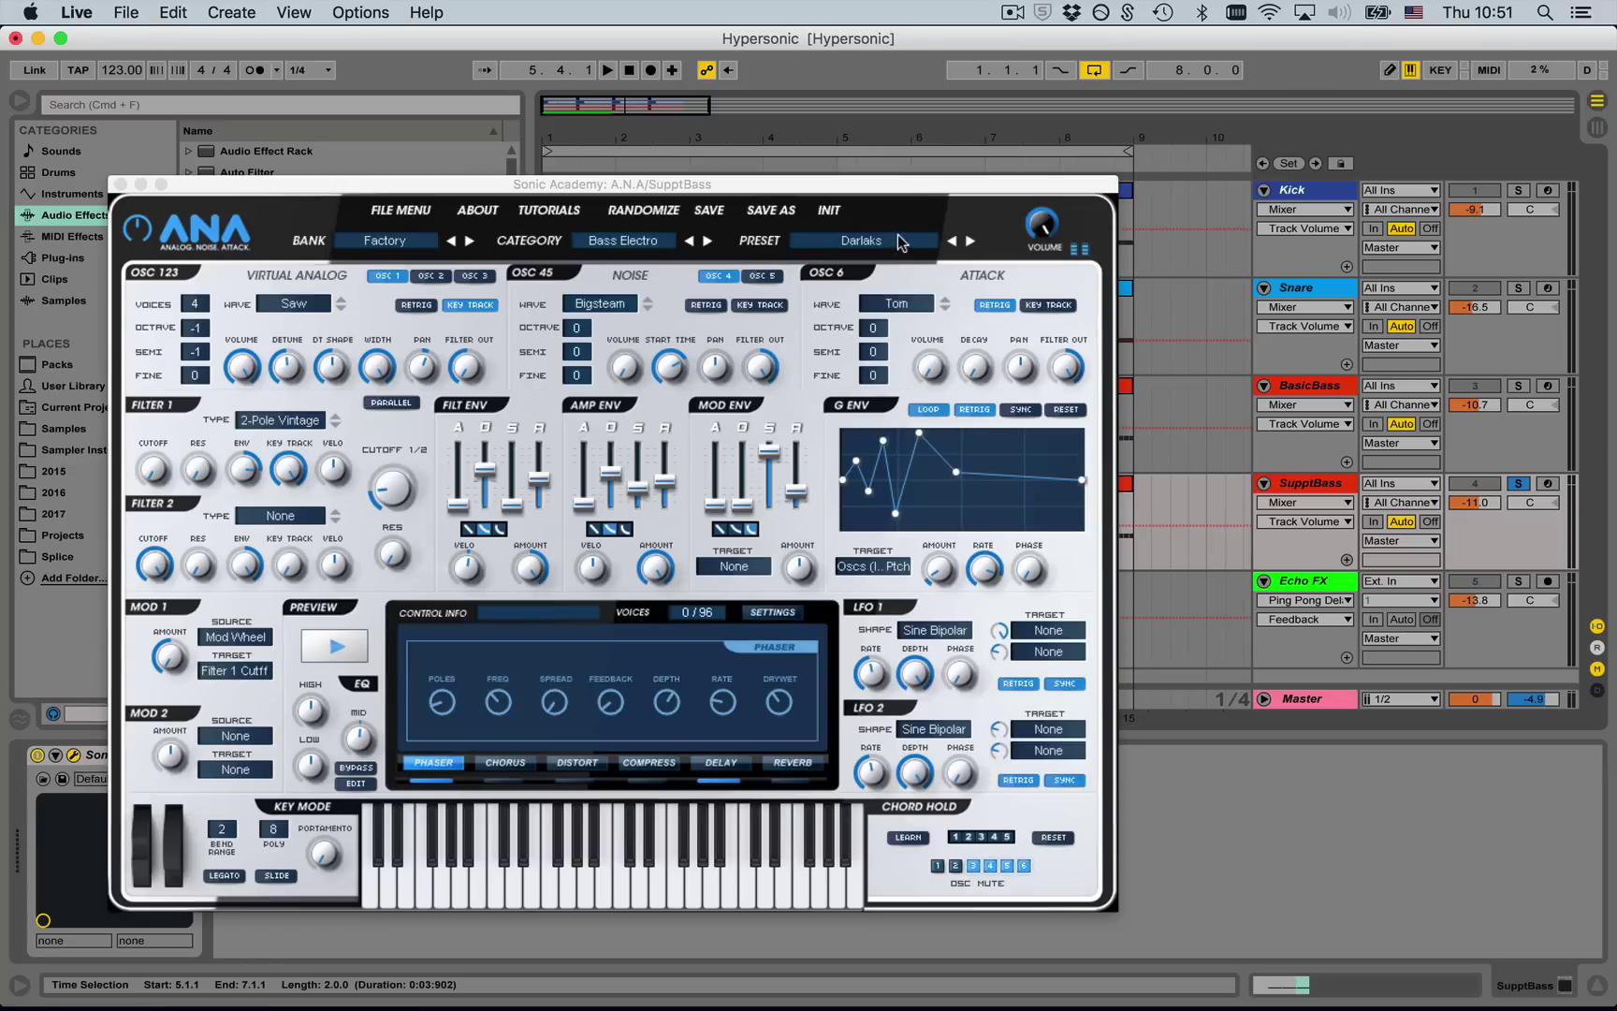
{"action": "left_click_drag", "start_coordinate": [670, 189], "coordinate": [702, 84]}
{"action": "left_click", "coordinate": [472, 666]}
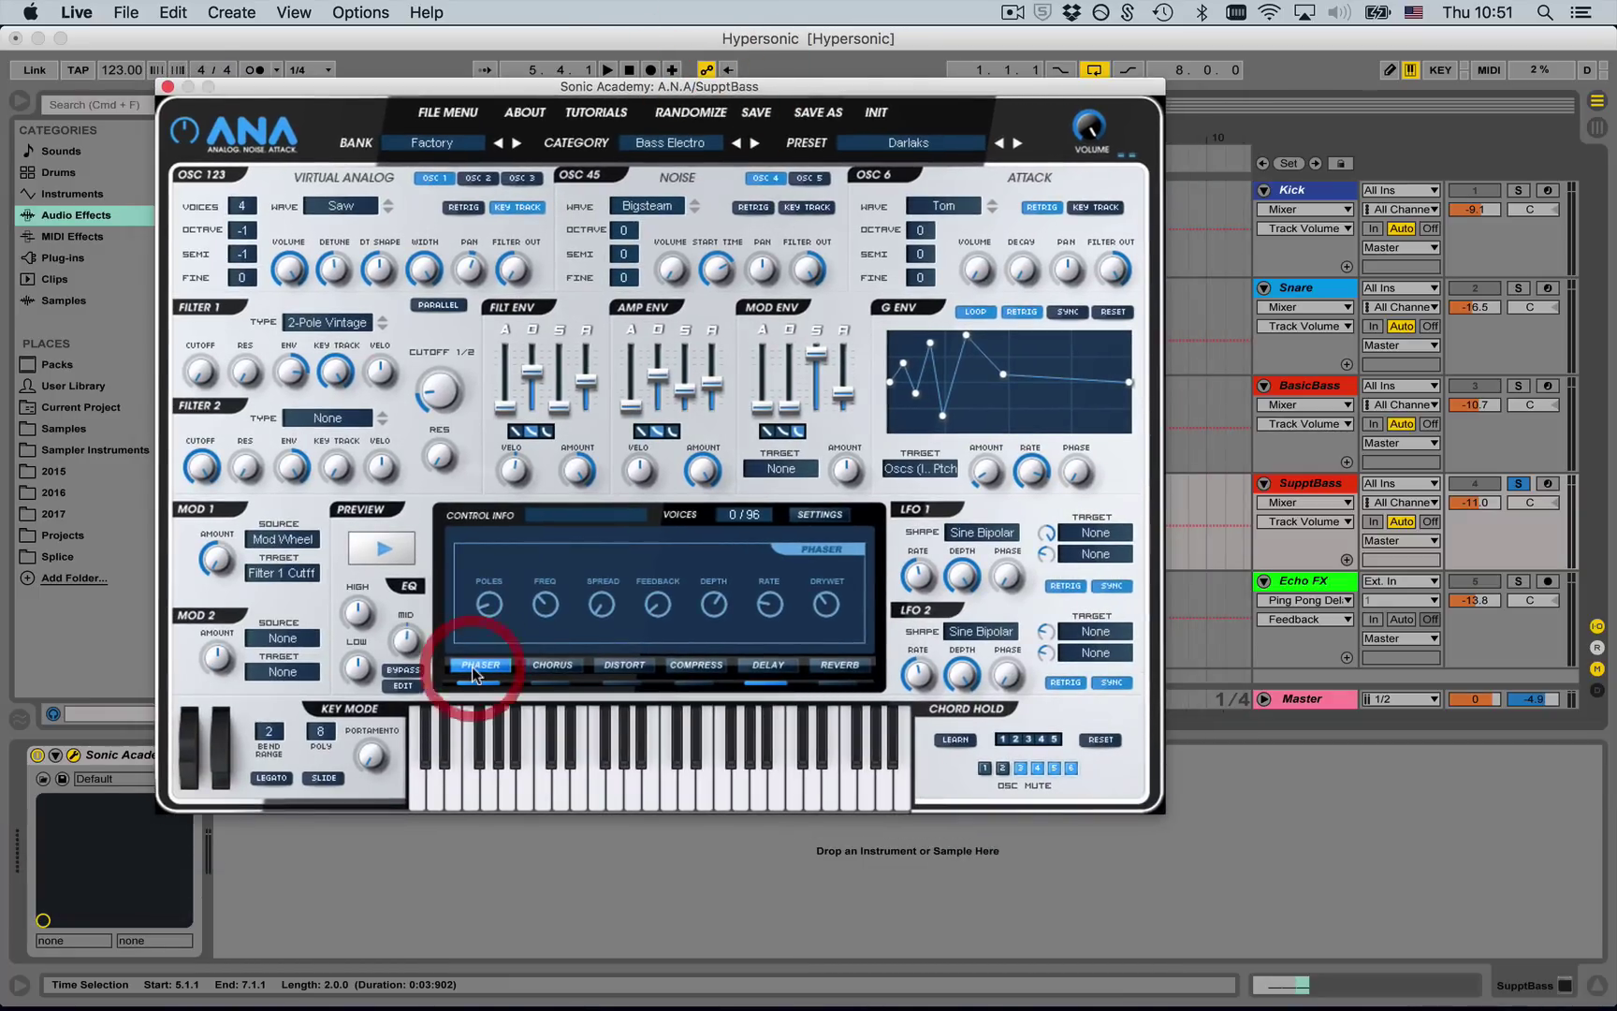
- Adjust the phaser's dry/wet and set its depth to 51% during playback, and close the synth with SupptBass unsoloed
{"action": "key", "text": "space"}
{"action": "left_click", "coordinate": [828, 606]}
{"action": "left_click_drag", "start_coordinate": [831, 610], "coordinate": [830, 644]}
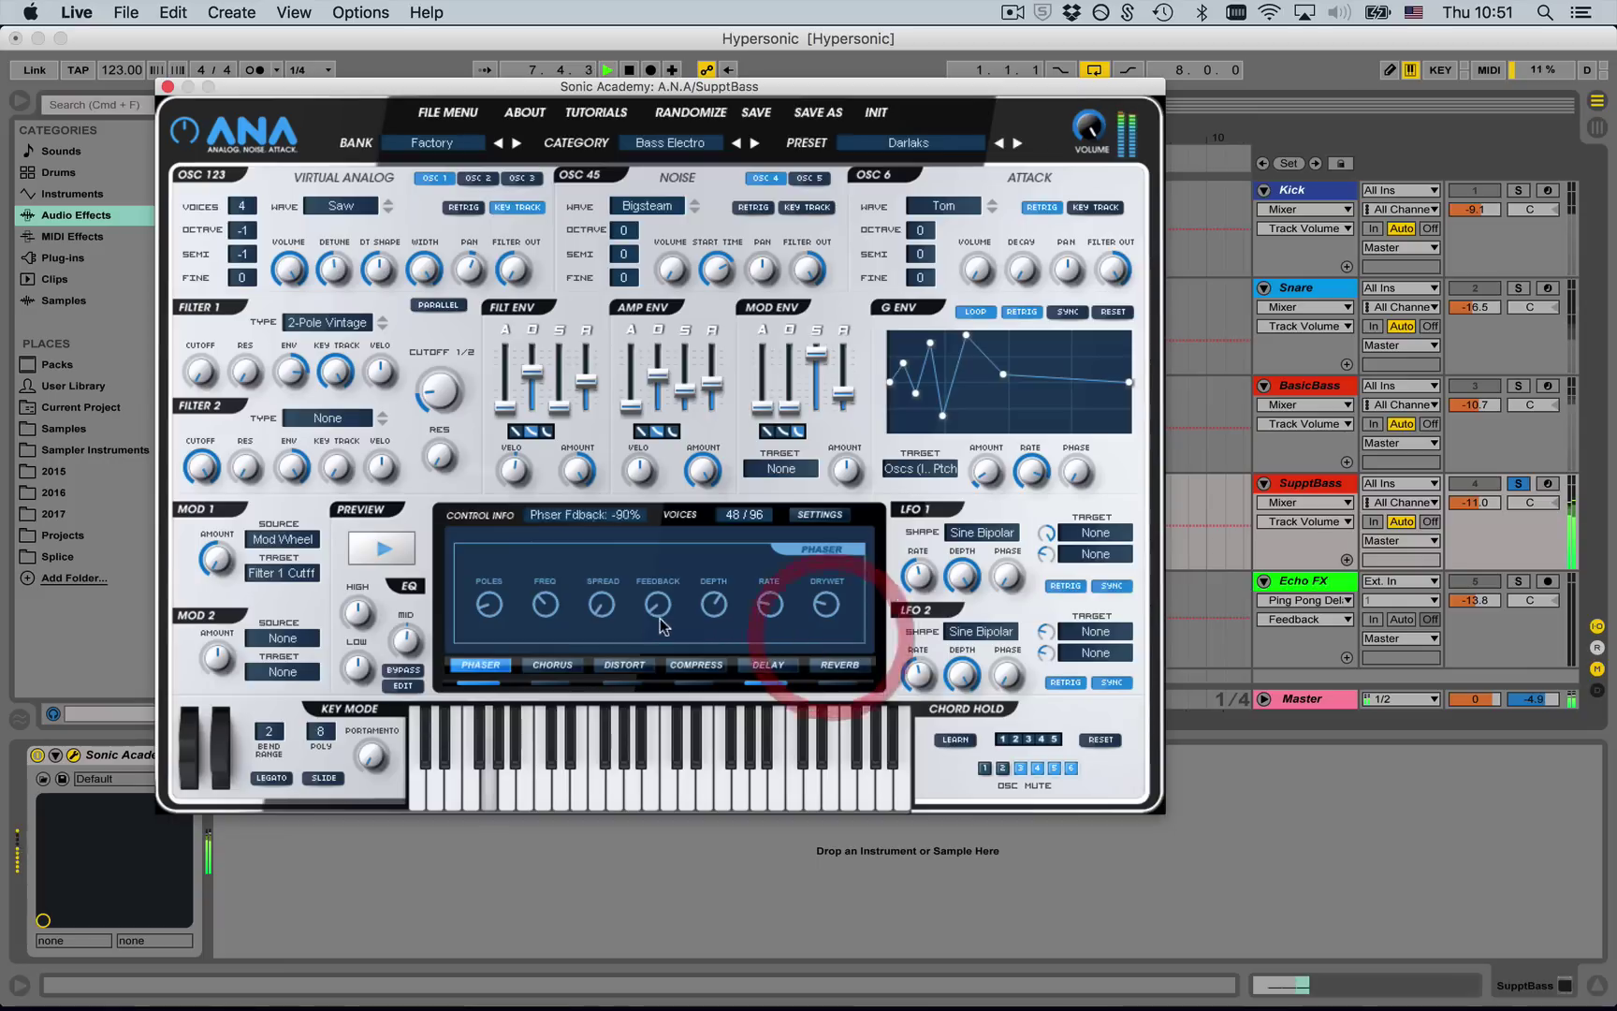
{"action": "left_click", "coordinate": [711, 614]}
{"action": "left_click_drag", "start_coordinate": [711, 618], "coordinate": [713, 636]}
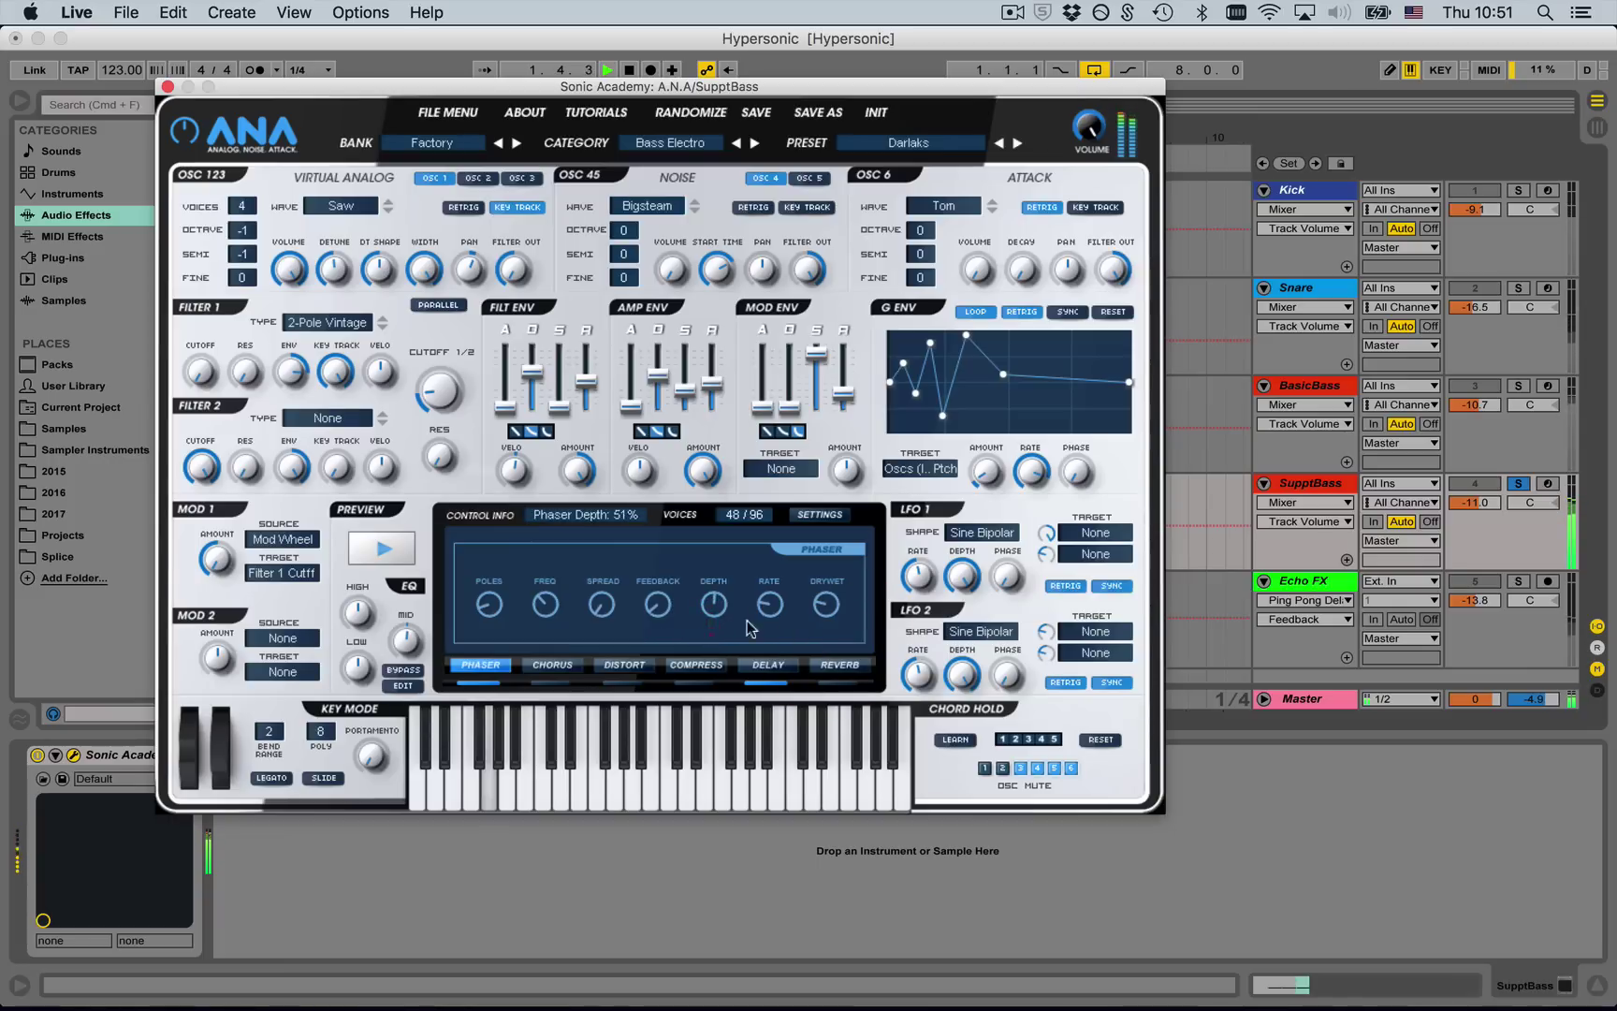
{"action": "left_click", "coordinate": [1518, 483]}
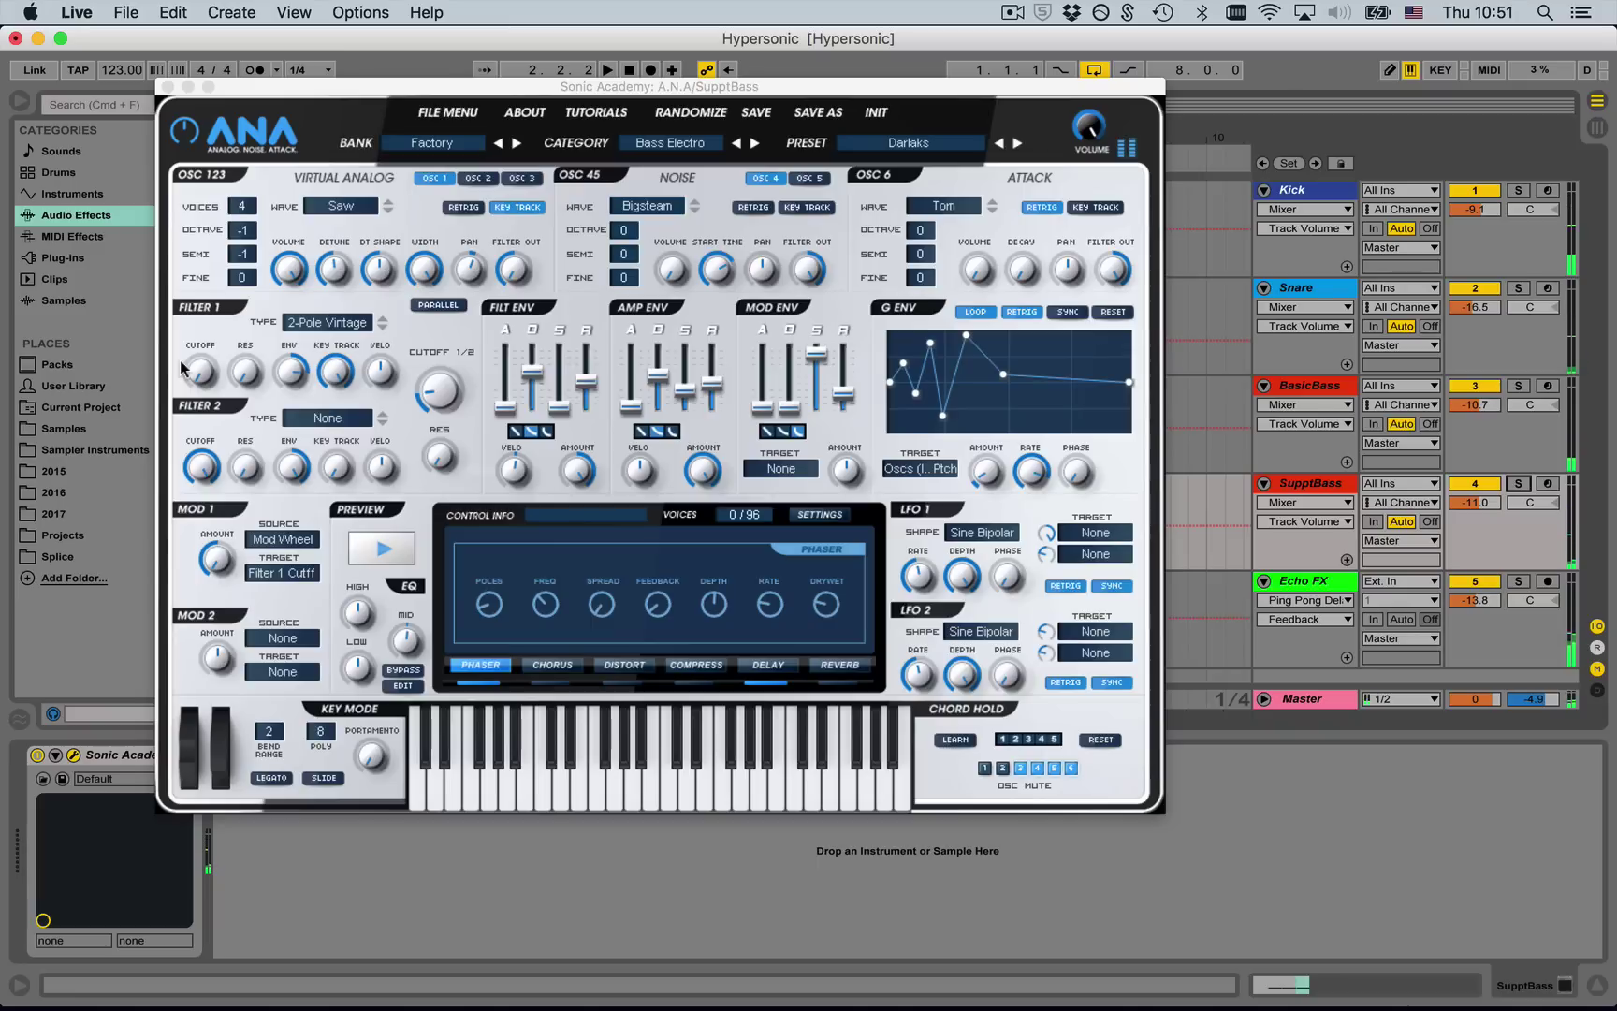
{"action": "left_click", "coordinate": [168, 86]}
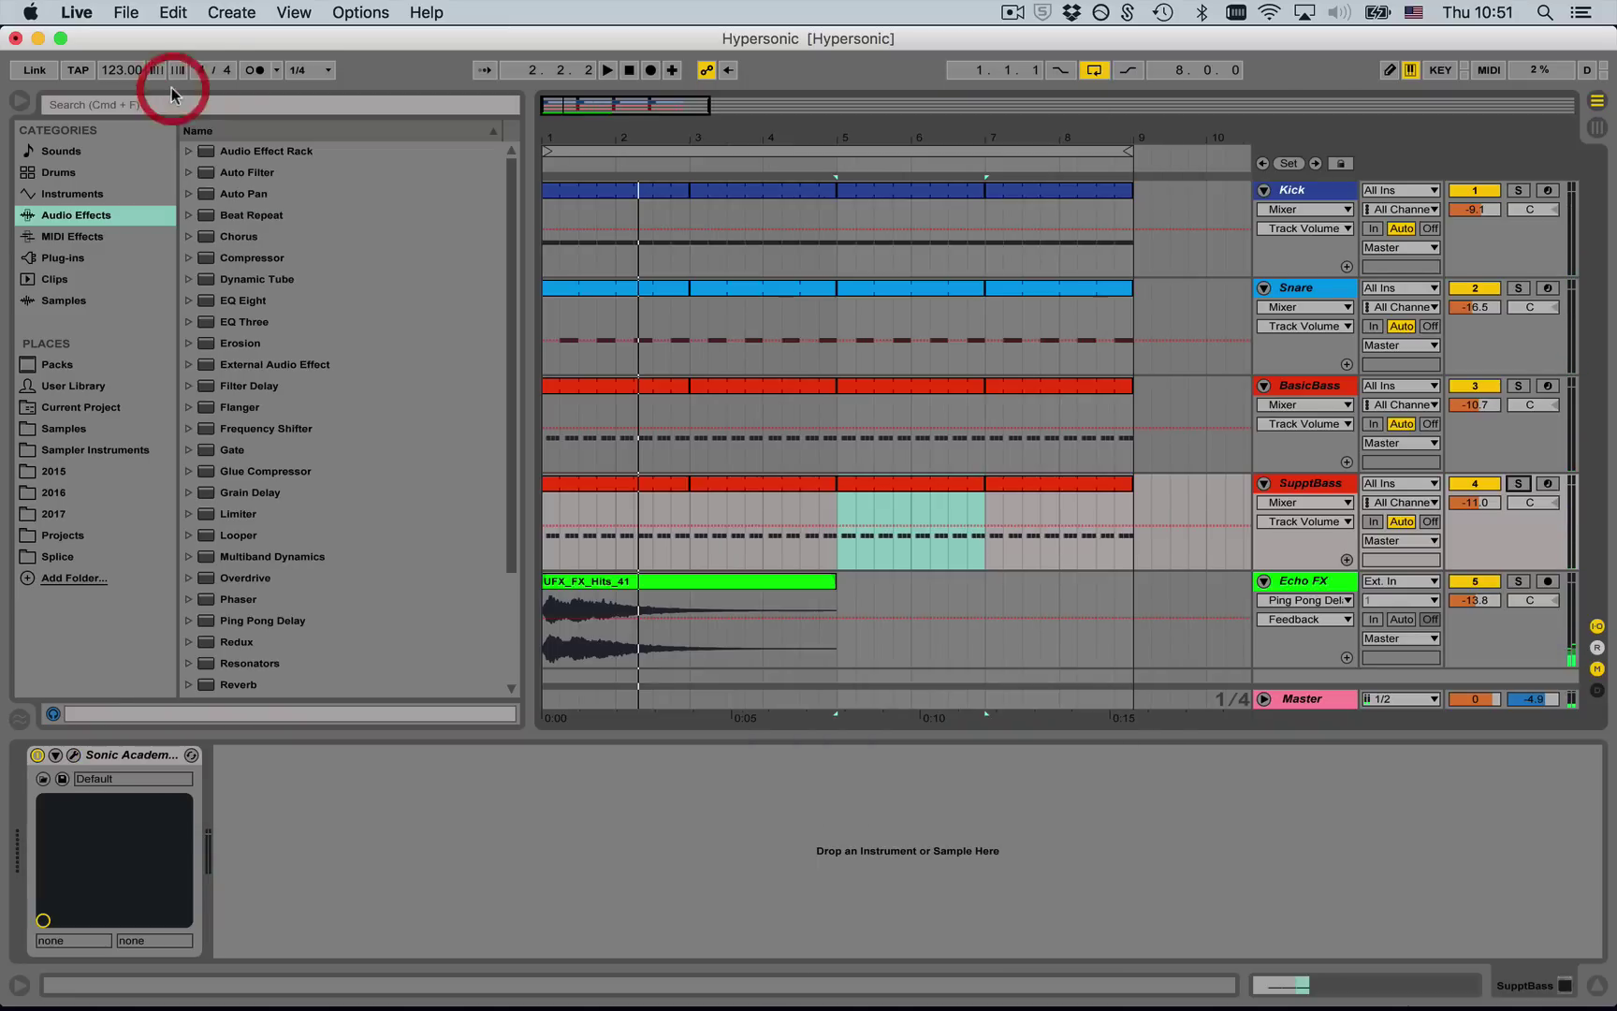
- Show the Echo FX track's effect devices and audition its clip from bar 1 in solo, ending with solo off
{"action": "left_click", "coordinate": [686, 580]}
{"action": "left_click", "coordinate": [1327, 581]}
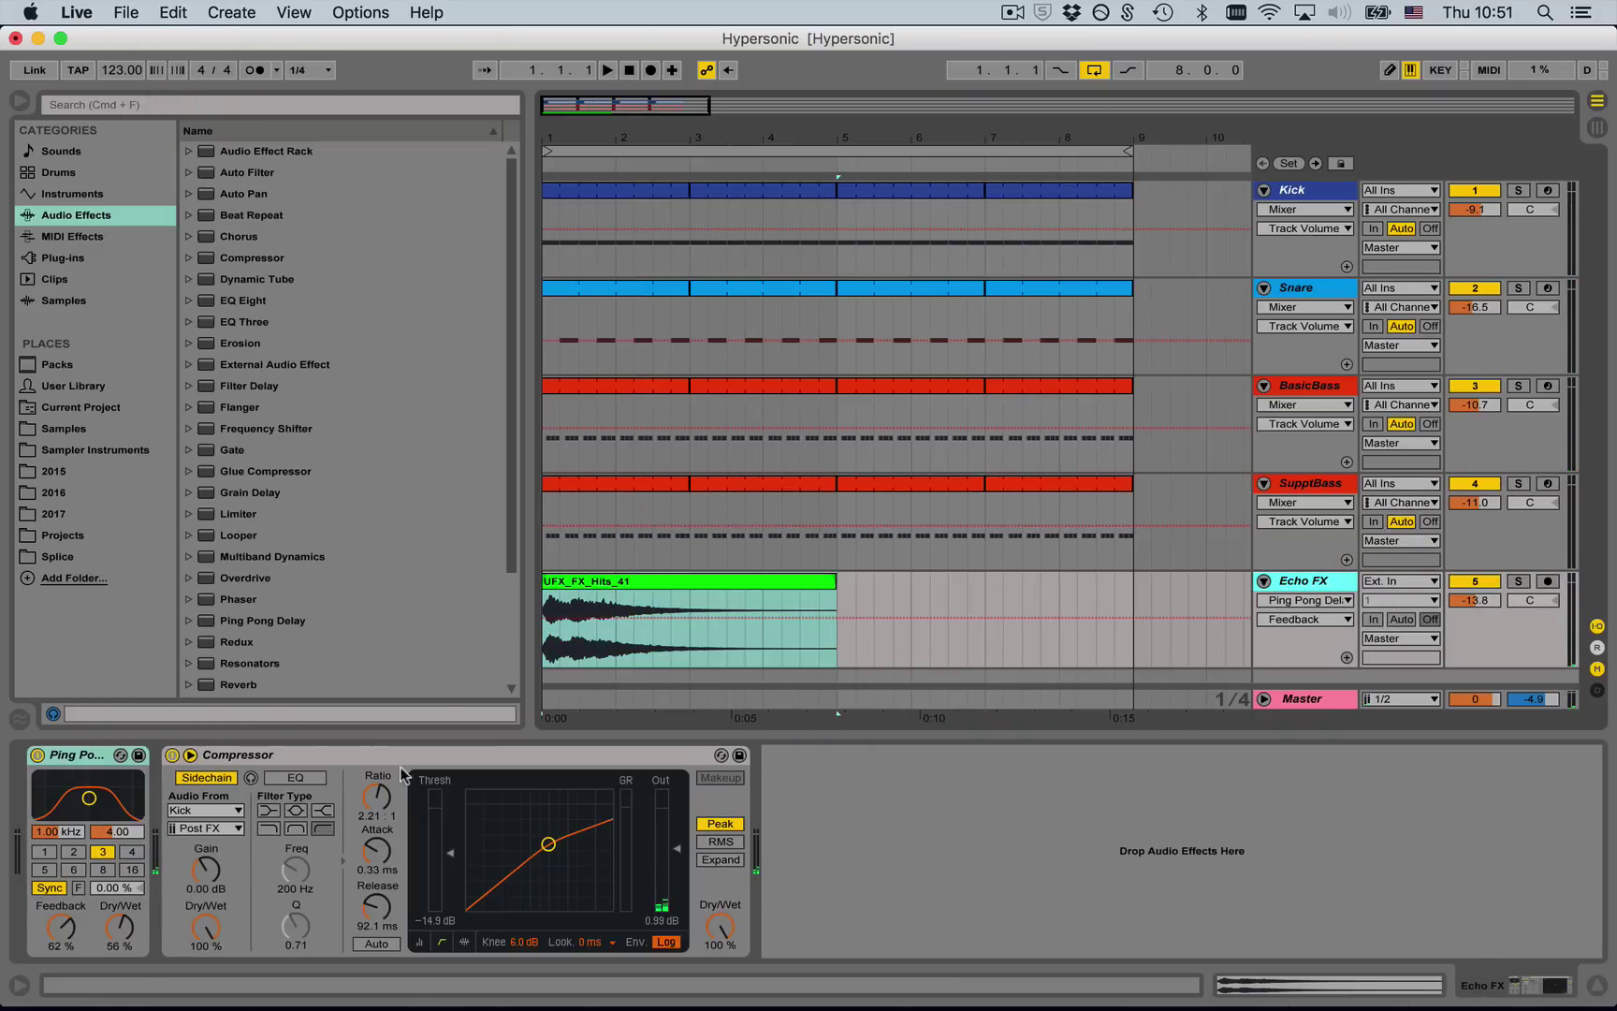
{"action": "left_click", "coordinate": [1516, 583]}
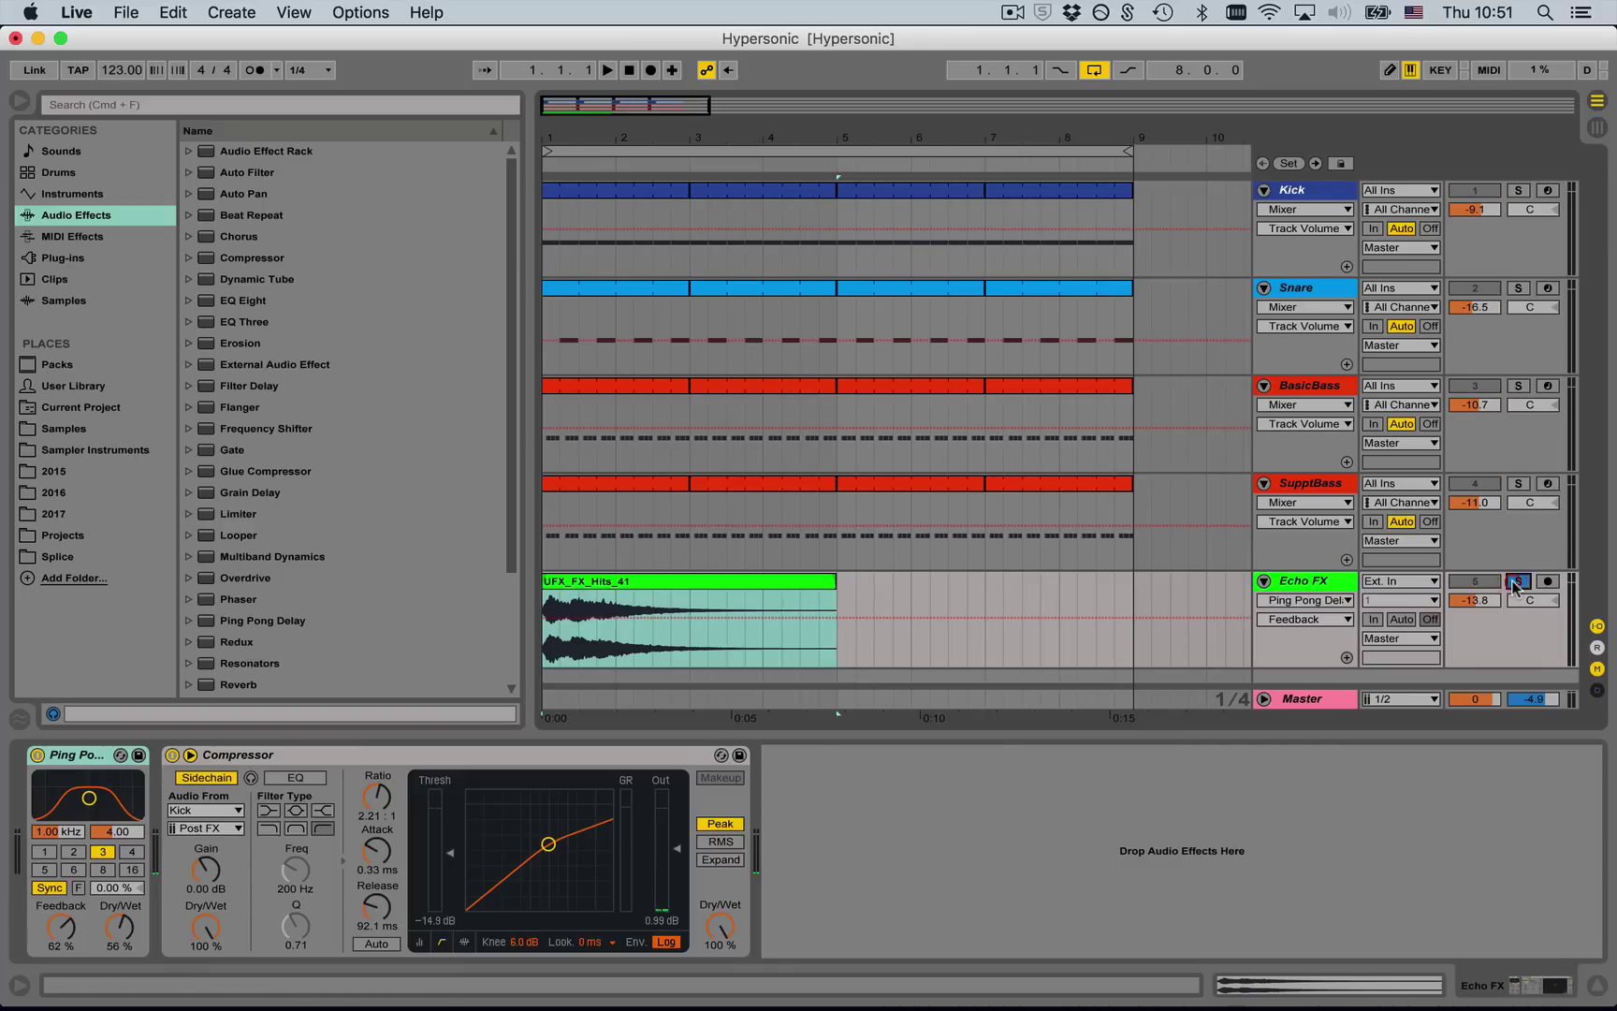
{"action": "key", "text": "space"}
{"action": "left_click", "coordinate": [1516, 583]}
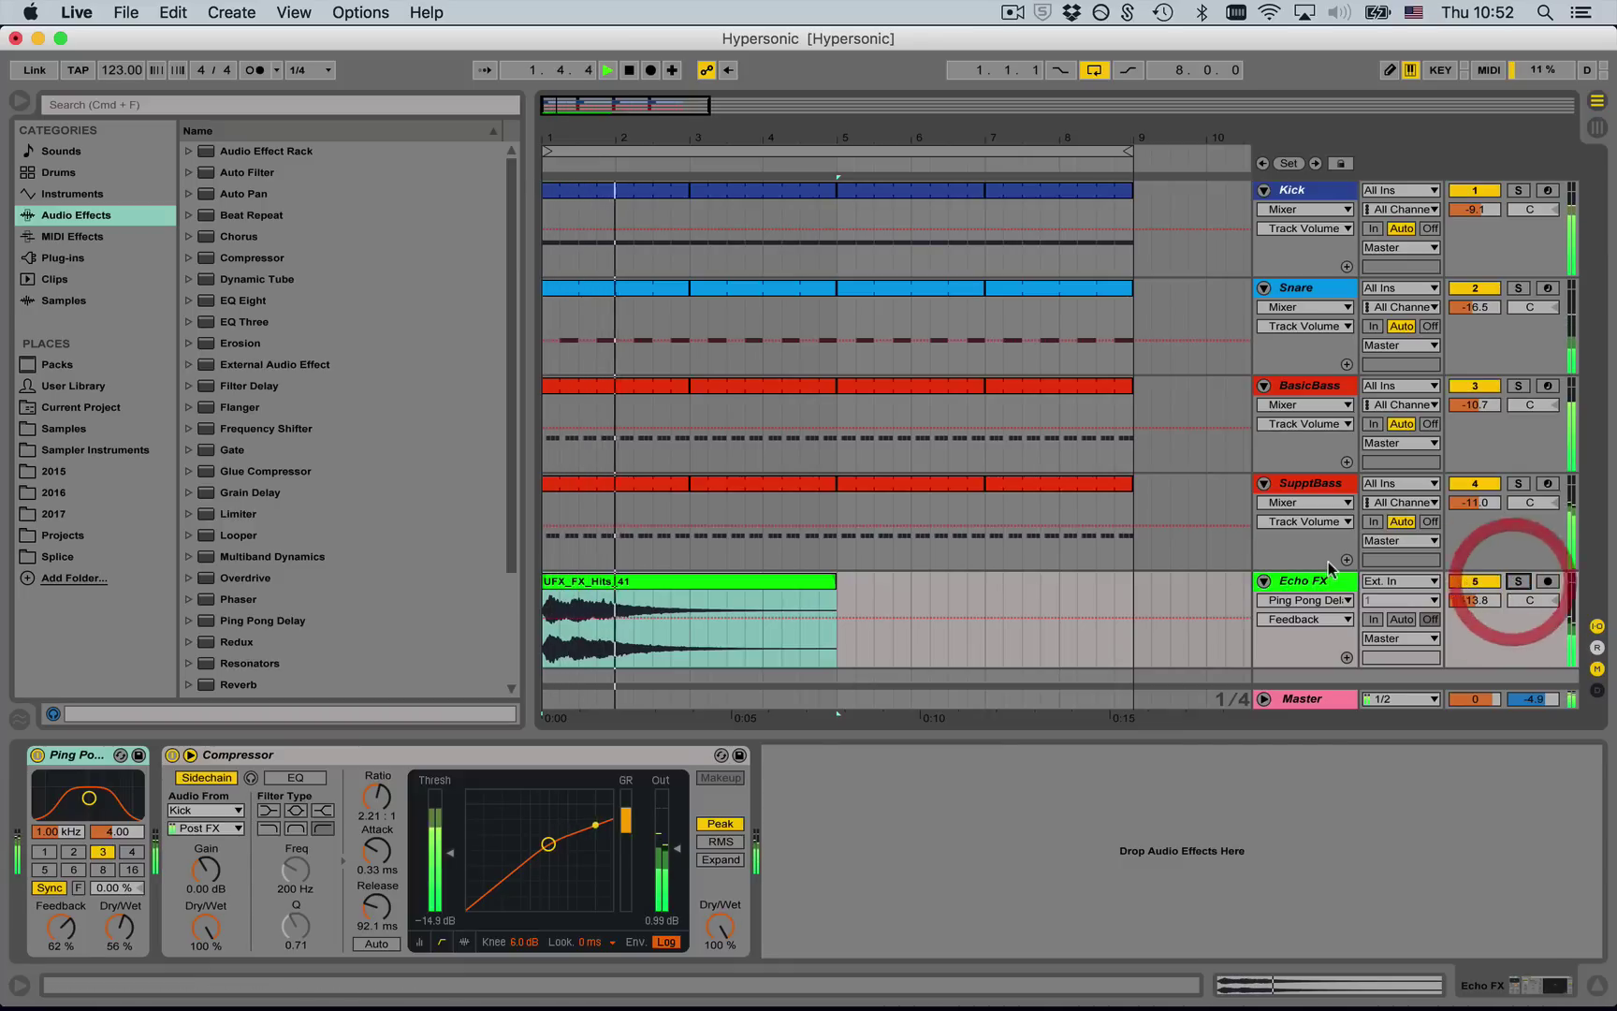
- Fold all tracks in the arrangement and unfold them again
{"action": "left_click", "coordinate": [1264, 581], "text": "alt"}
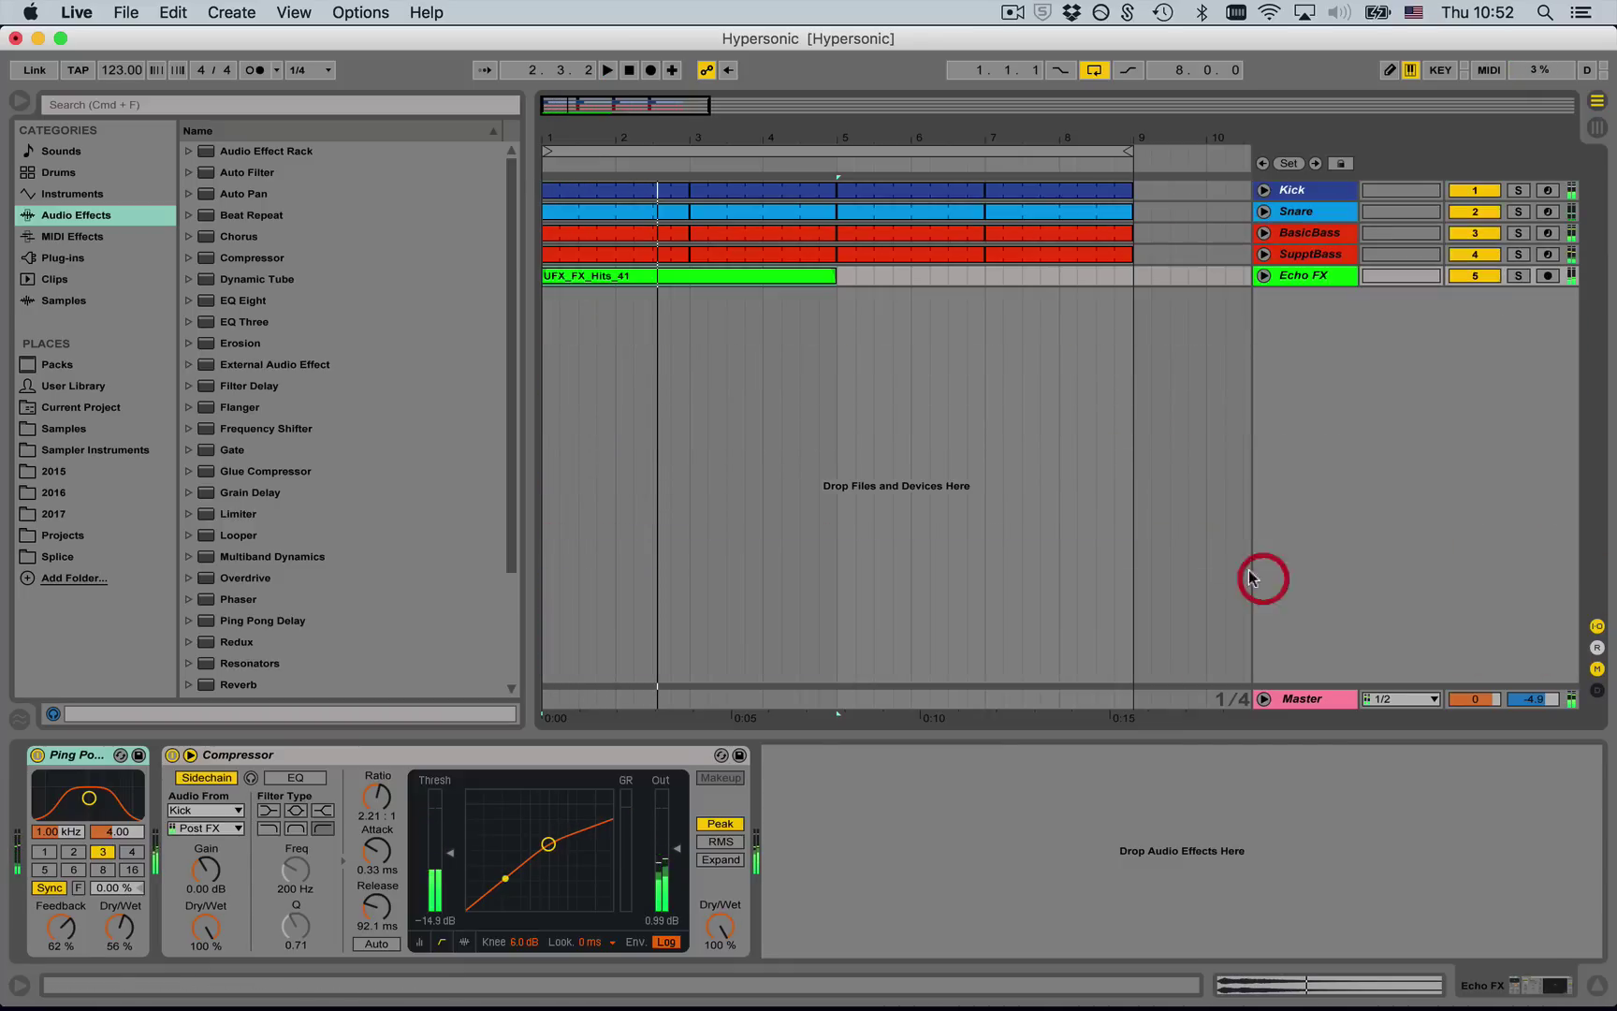
{"action": "left_click", "coordinate": [1263, 275], "text": "alt"}
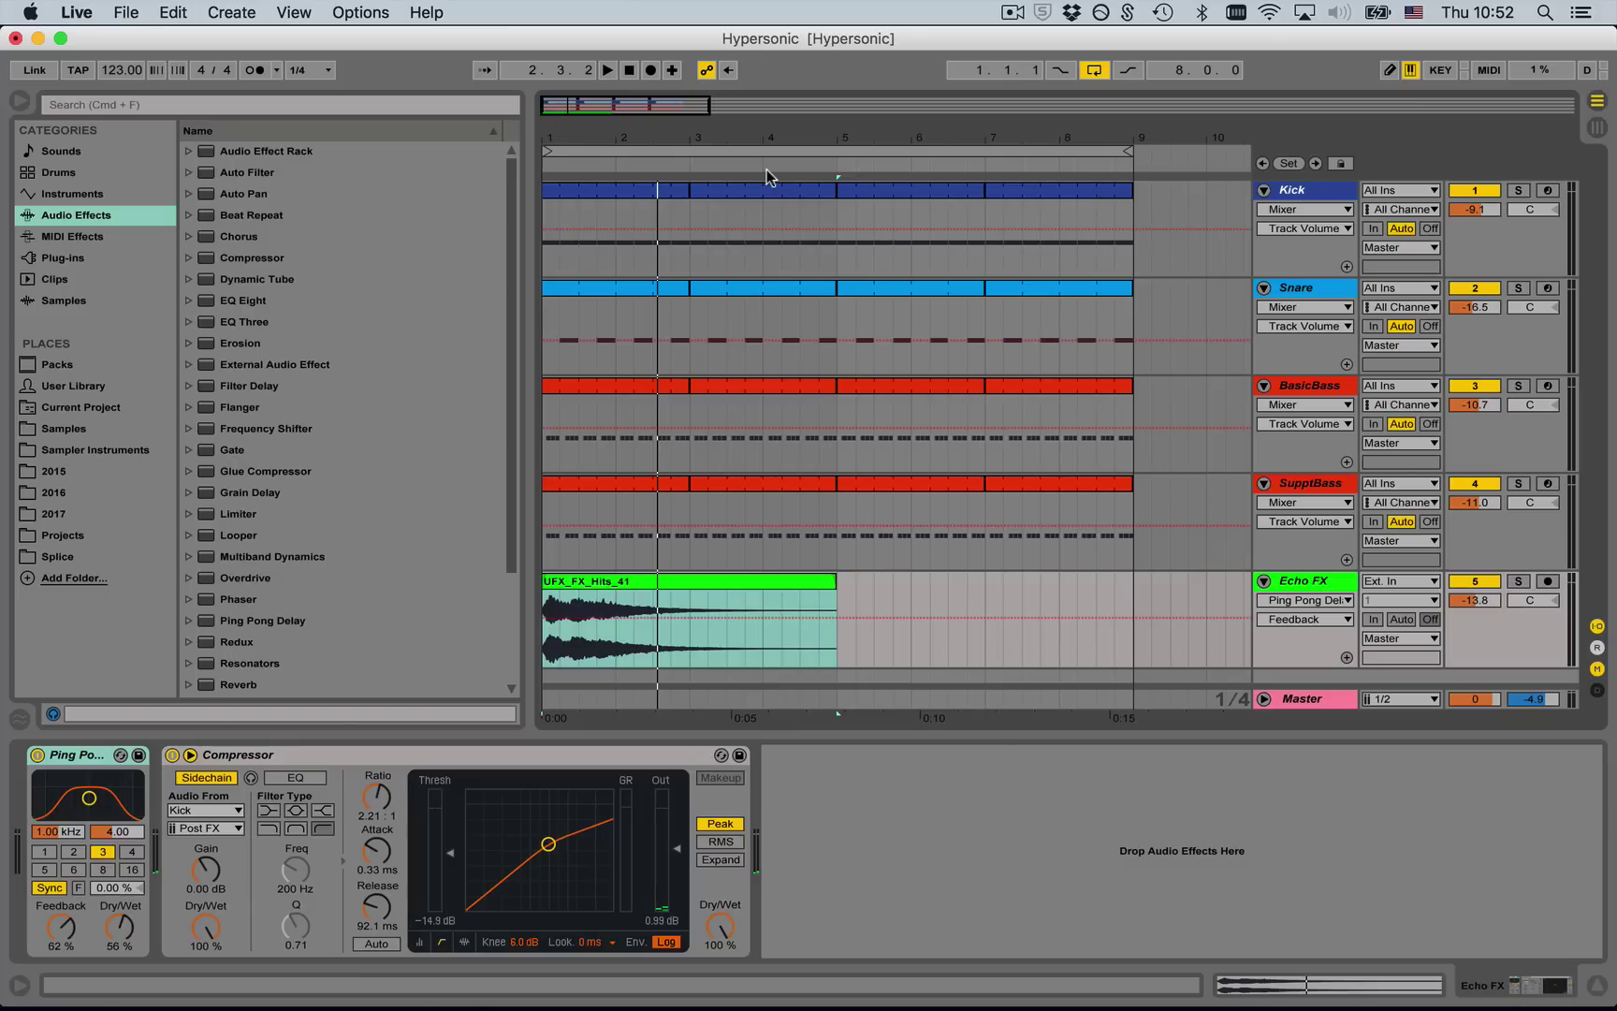
- Play from the first Kick clip at bar 1, solo the Kick track, and stop playback
{"action": "left_click", "coordinate": [1319, 191]}
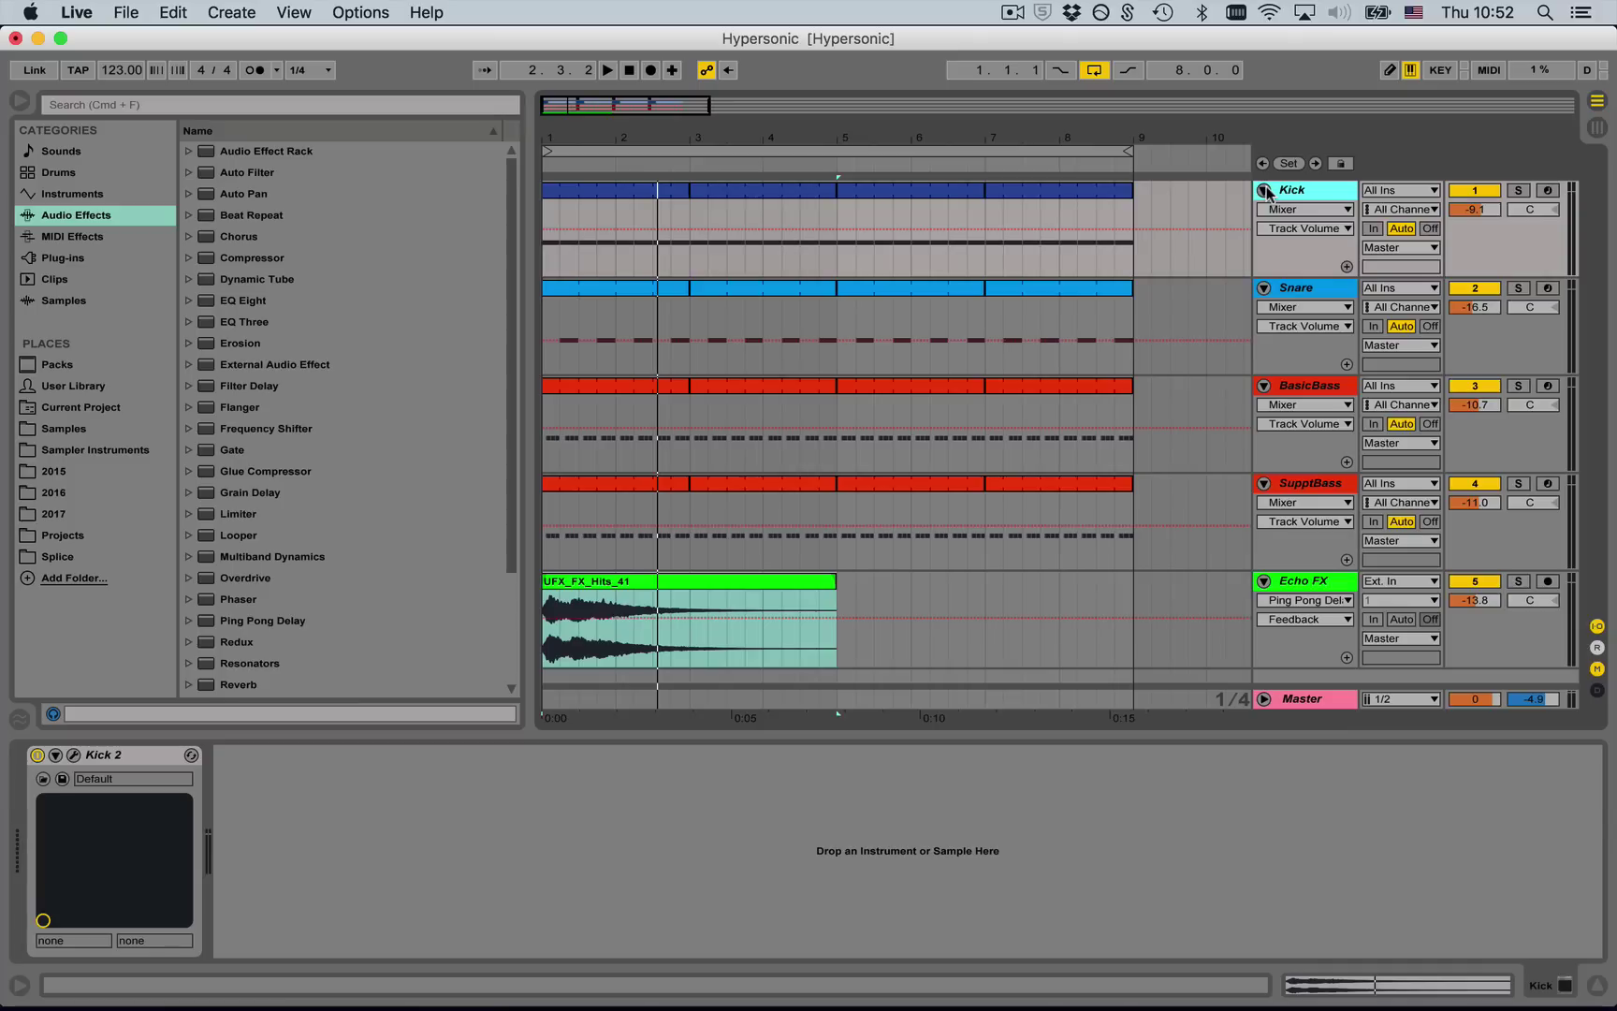
{"action": "left_click", "coordinate": [644, 190]}
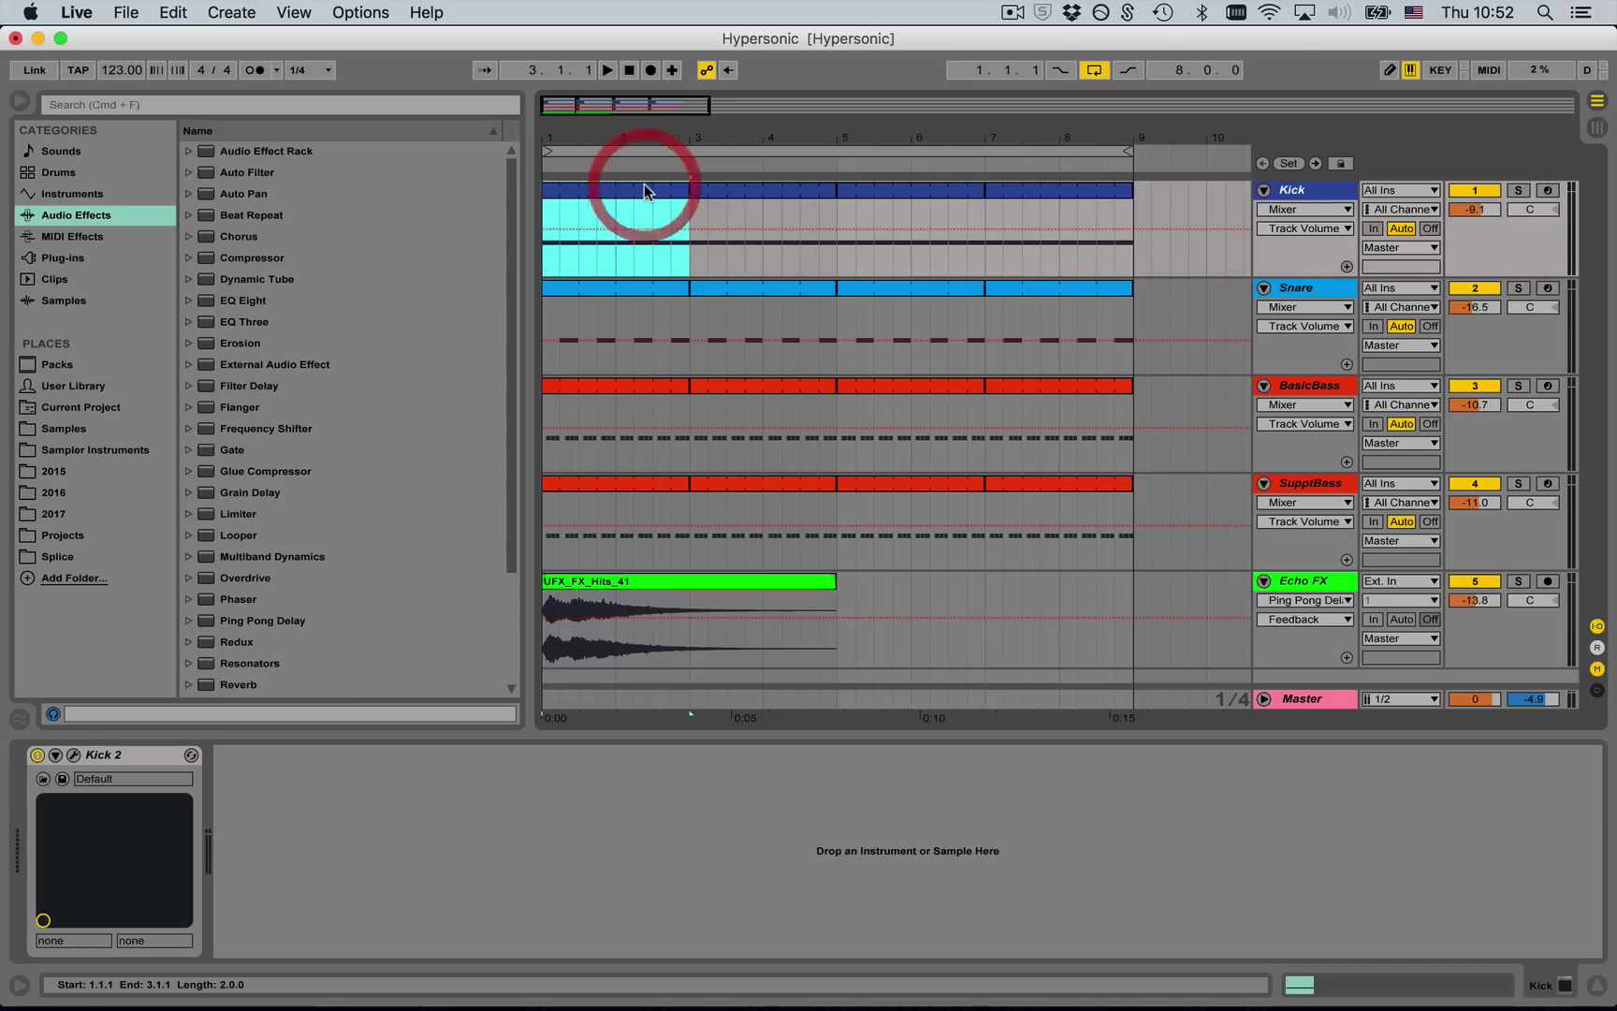
{"action": "key", "text": "space"}
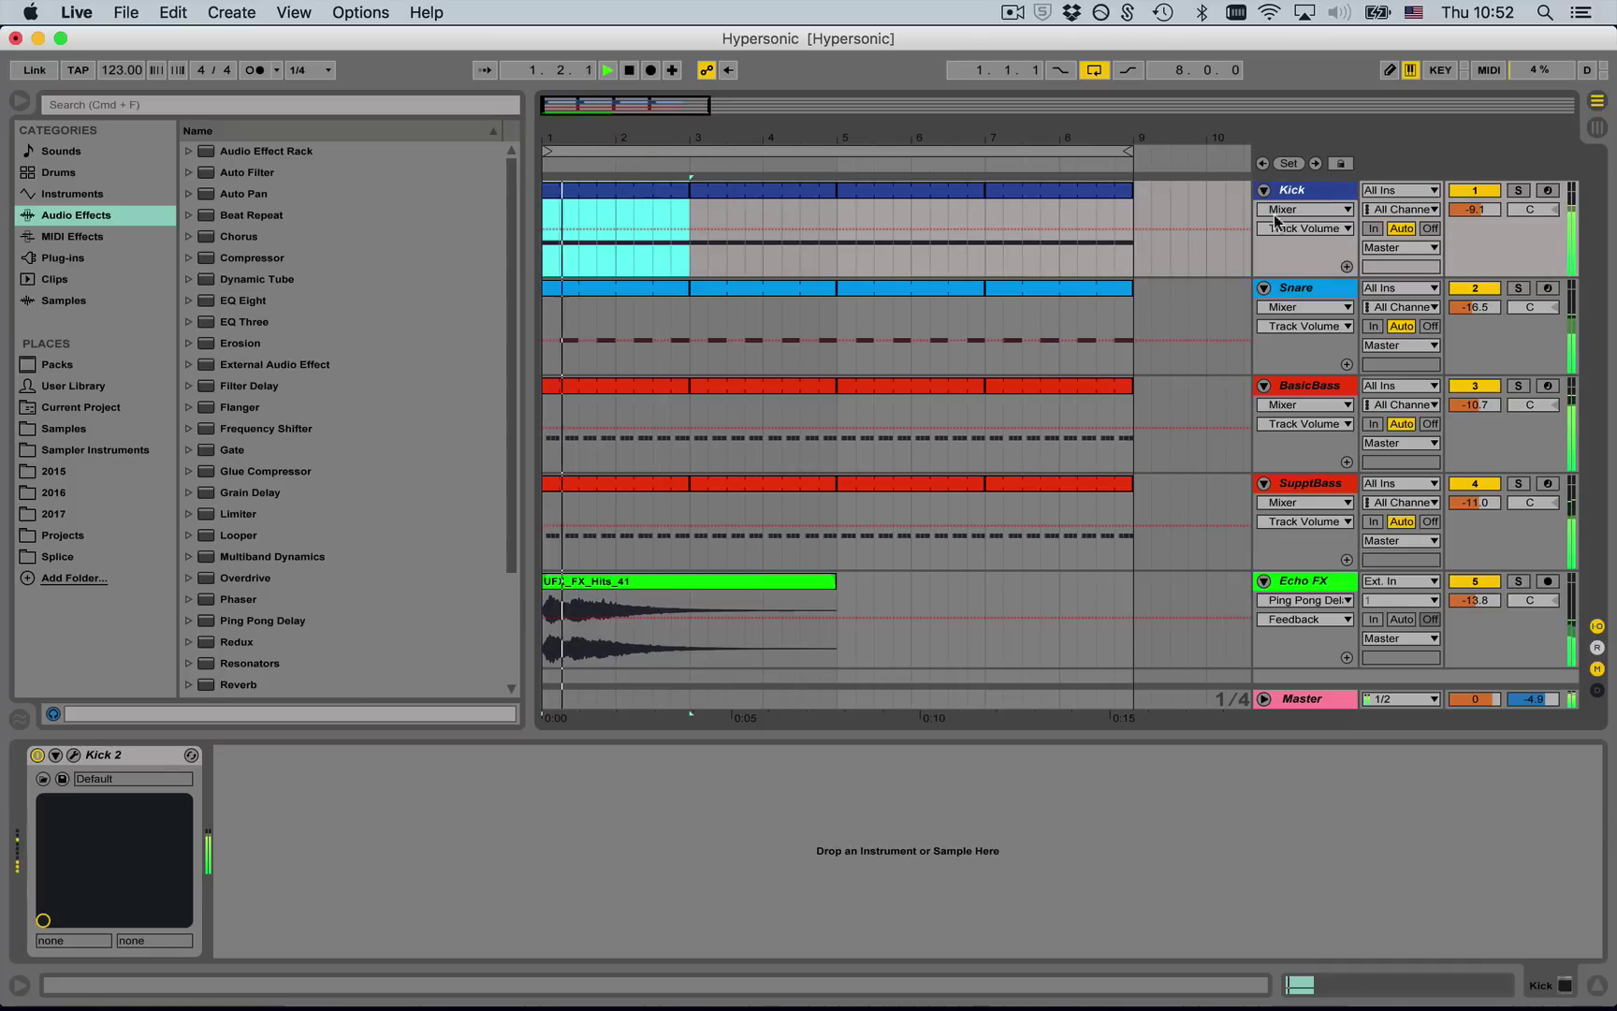
{"action": "left_click", "coordinate": [1518, 190]}
{"action": "key", "text": "space"}
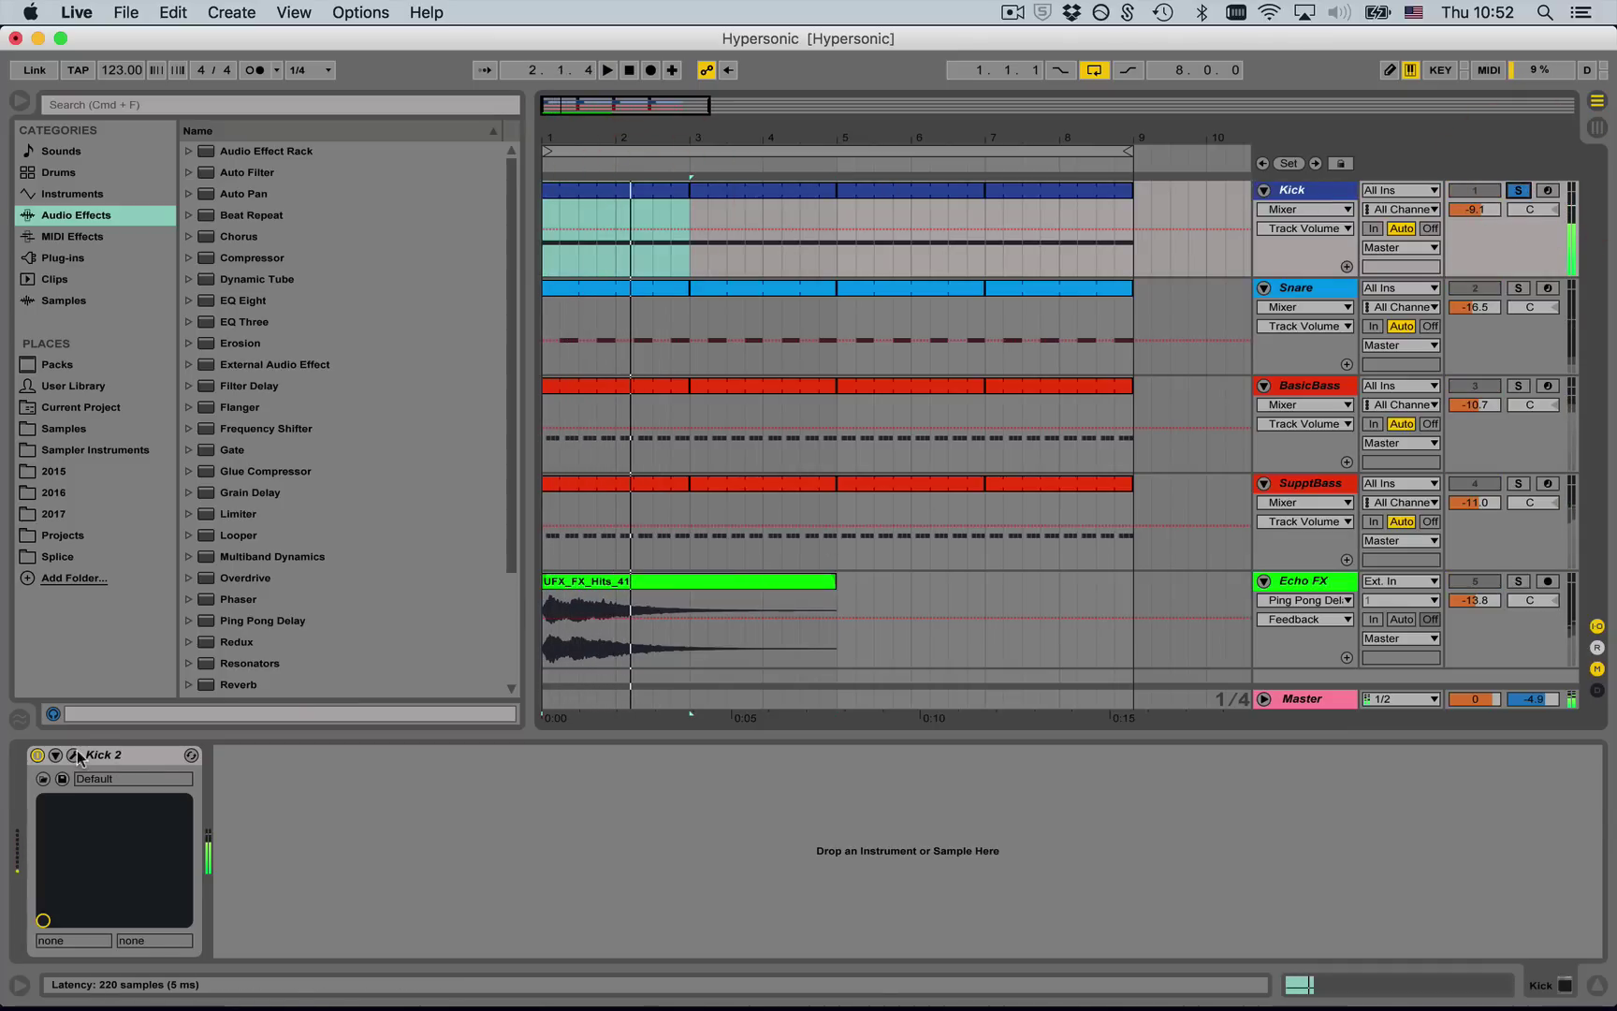
- Open the Kick track's Kick 2 synth, start playback with the track unsoloed, and set Click 1's pan to -2.84 L
{"action": "left_click", "coordinate": [74, 754]}
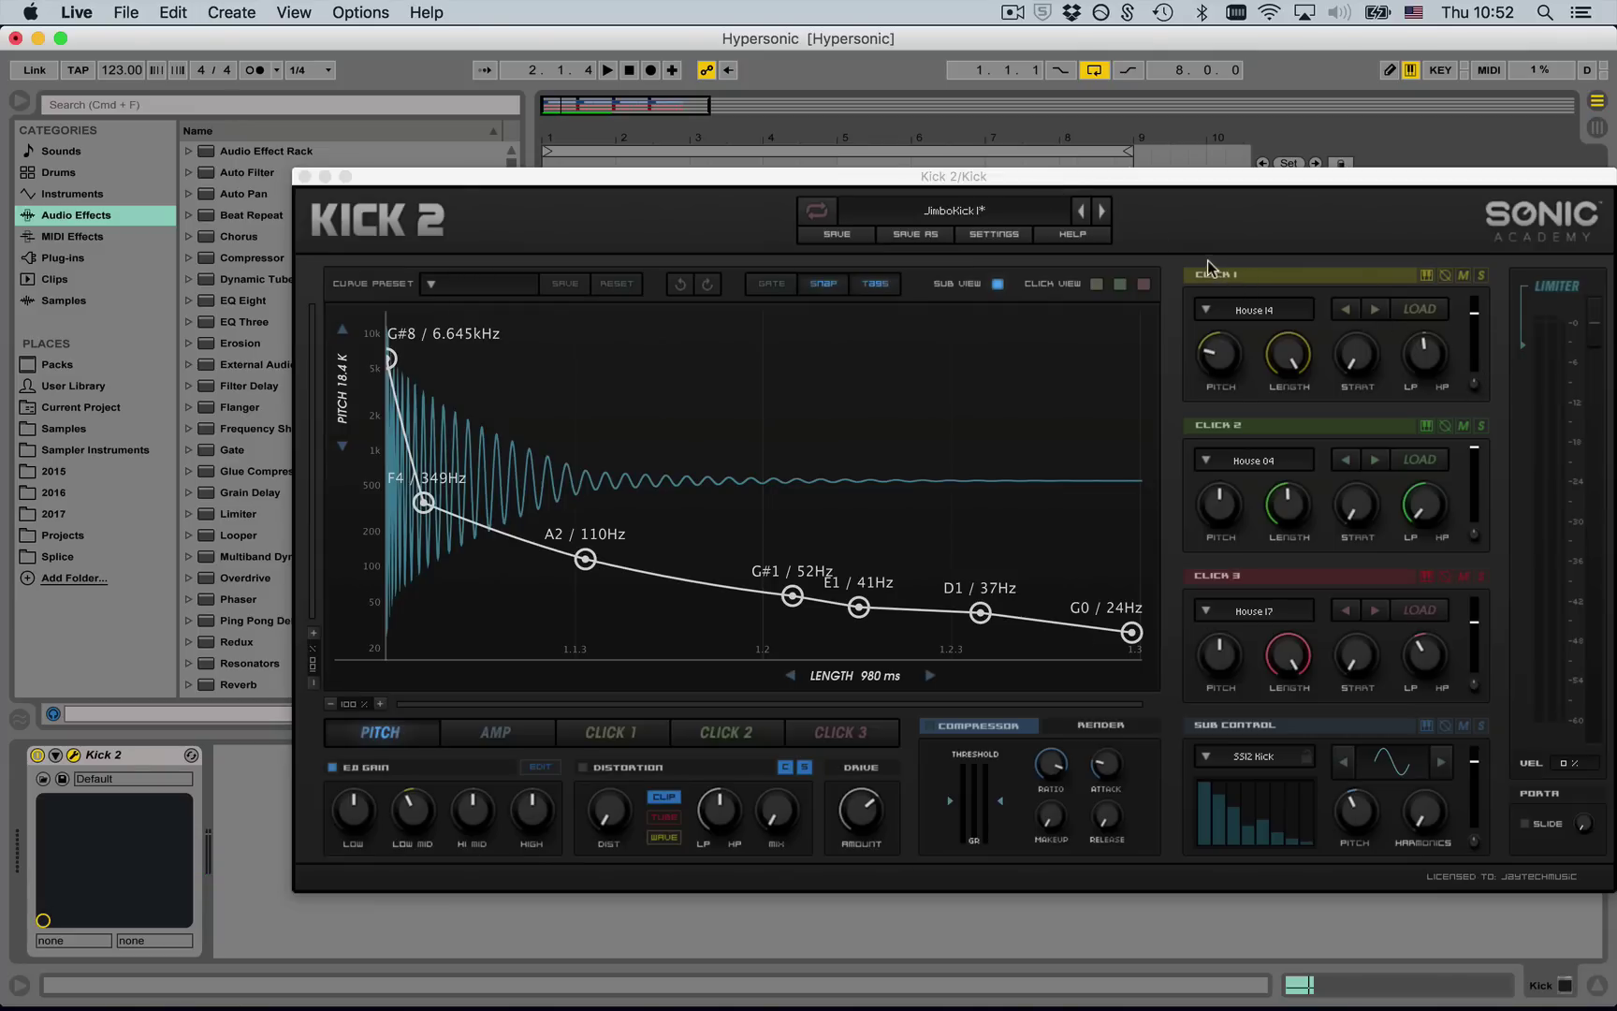
{"action": "key", "text": "space"}
{"action": "left_click_drag", "start_coordinate": [1308, 176], "coordinate": [1303, 347]}
{"action": "left_click", "coordinate": [1513, 191]}
{"action": "left_click_drag", "start_coordinate": [1473, 559], "coordinate": [1476, 567]}
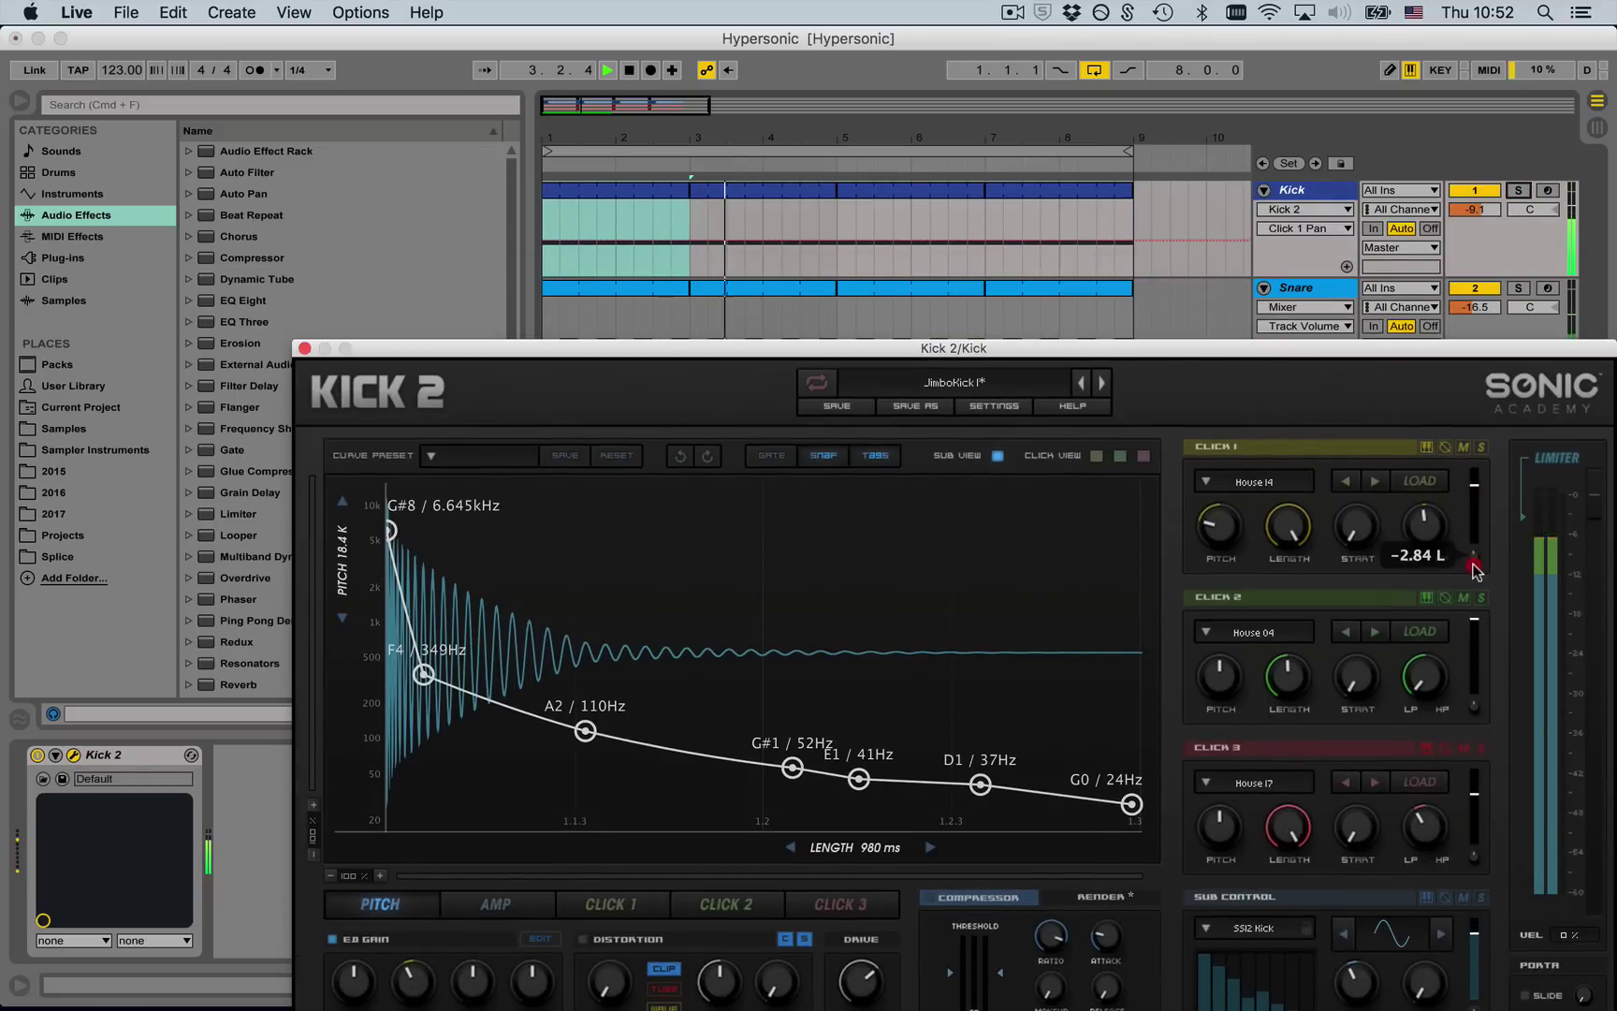
- Solo the Kick track, toggle Click 1's solo on and off inside Kick 2, and stop playback
{"action": "left_click", "coordinate": [1518, 190]}
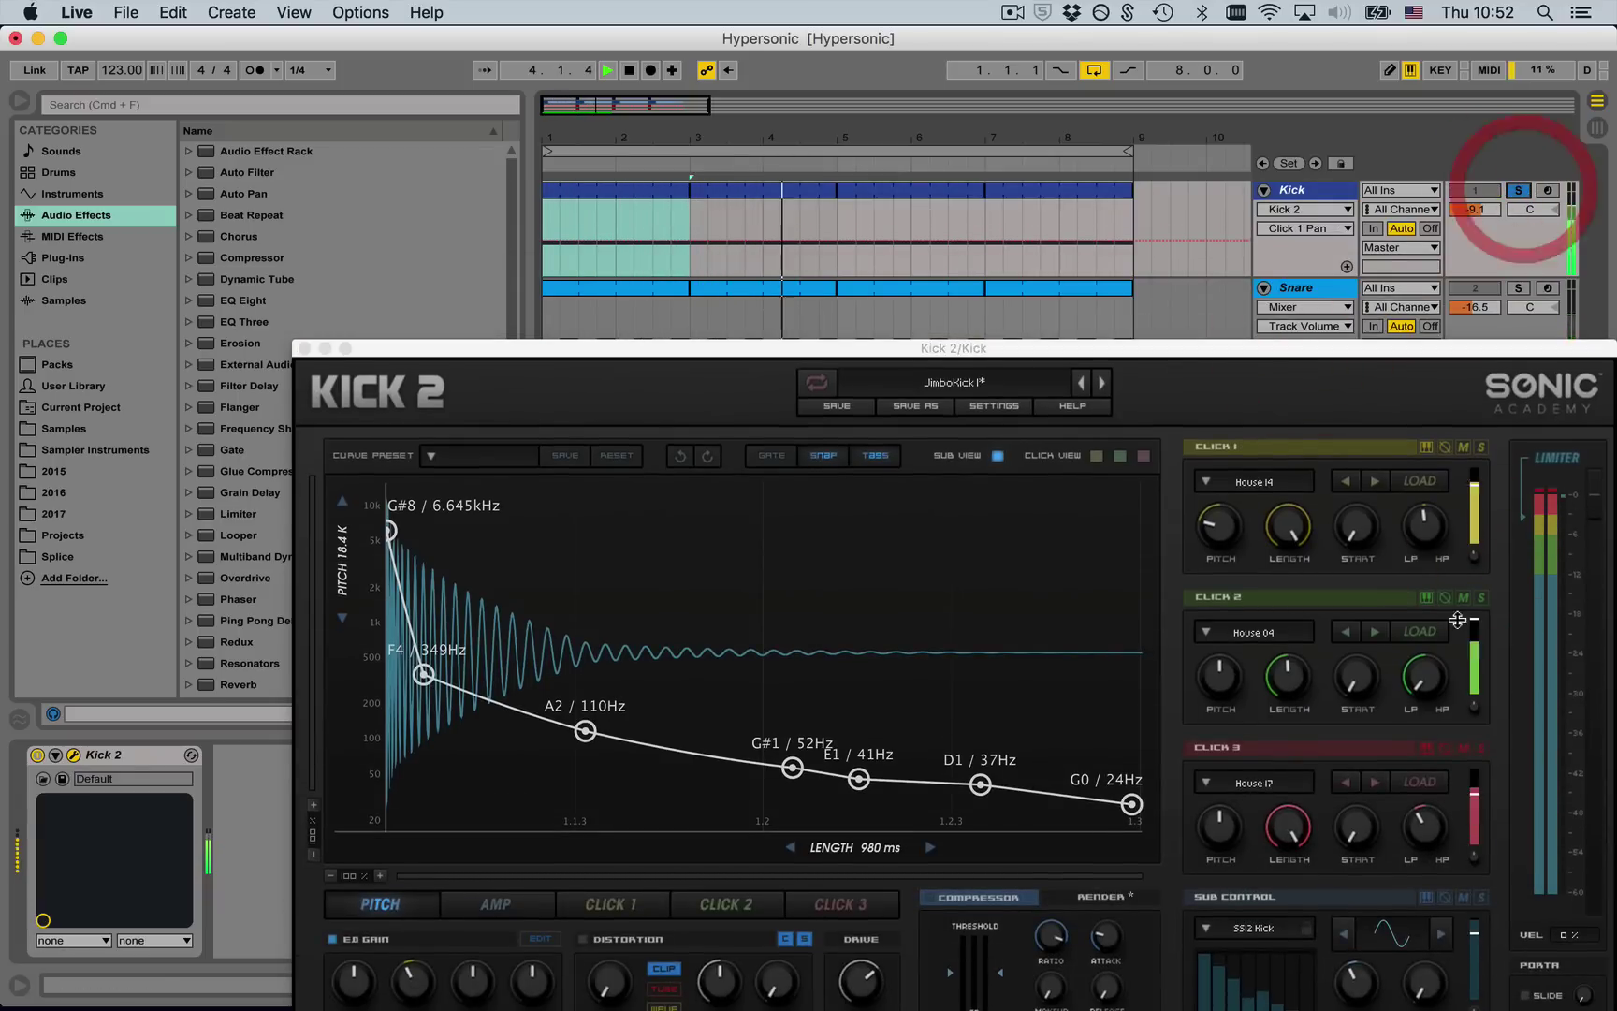
{"action": "left_click", "coordinate": [1481, 446]}
{"action": "left_click", "coordinate": [1481, 446]}
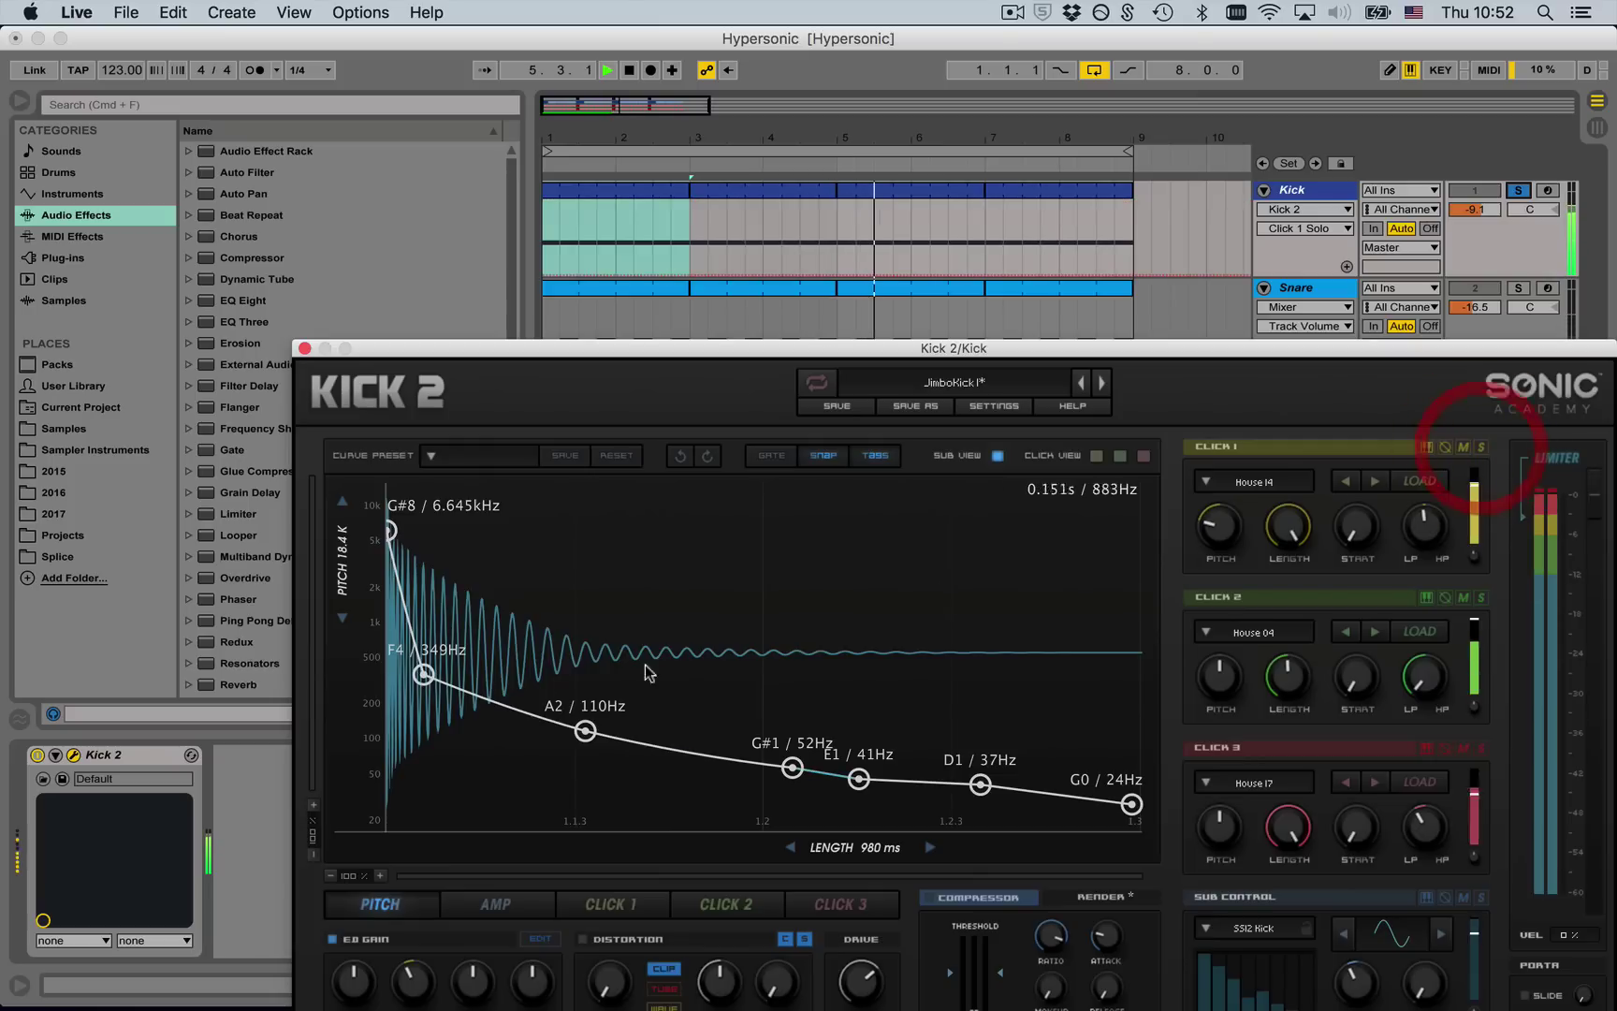
{"action": "key", "text": "space"}
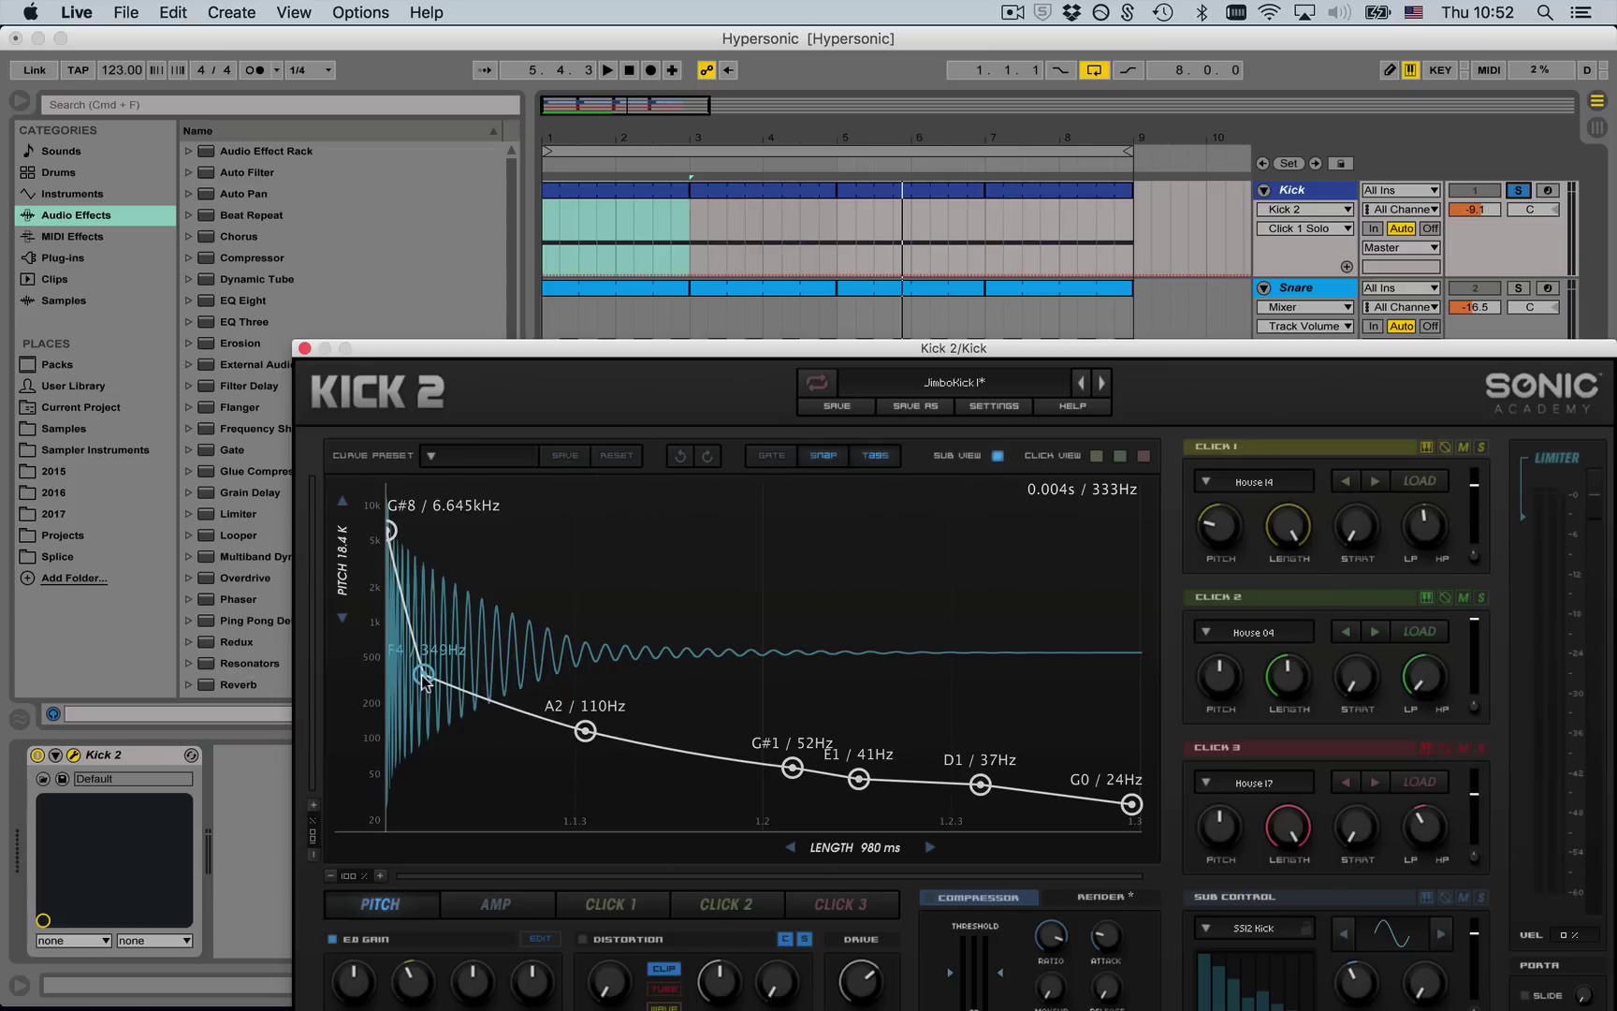
- Play from the Kick clip at bar 3 unsoloed, raise the pitch envelope's second node to G4 / 392Hz, and close Kick 2
{"action": "left_click", "coordinate": [707, 192]}
{"action": "key", "text": "space"}
{"action": "mouse_move", "coordinate": [424, 674]}
{"action": "left_mouse_down"}
{"action": "mouse_move", "coordinate": [423, 660]}
{"action": "mouse_move", "coordinate": [426, 677]}
{"action": "left_mouse_up"}
{"action": "left_click", "coordinate": [1518, 190]}
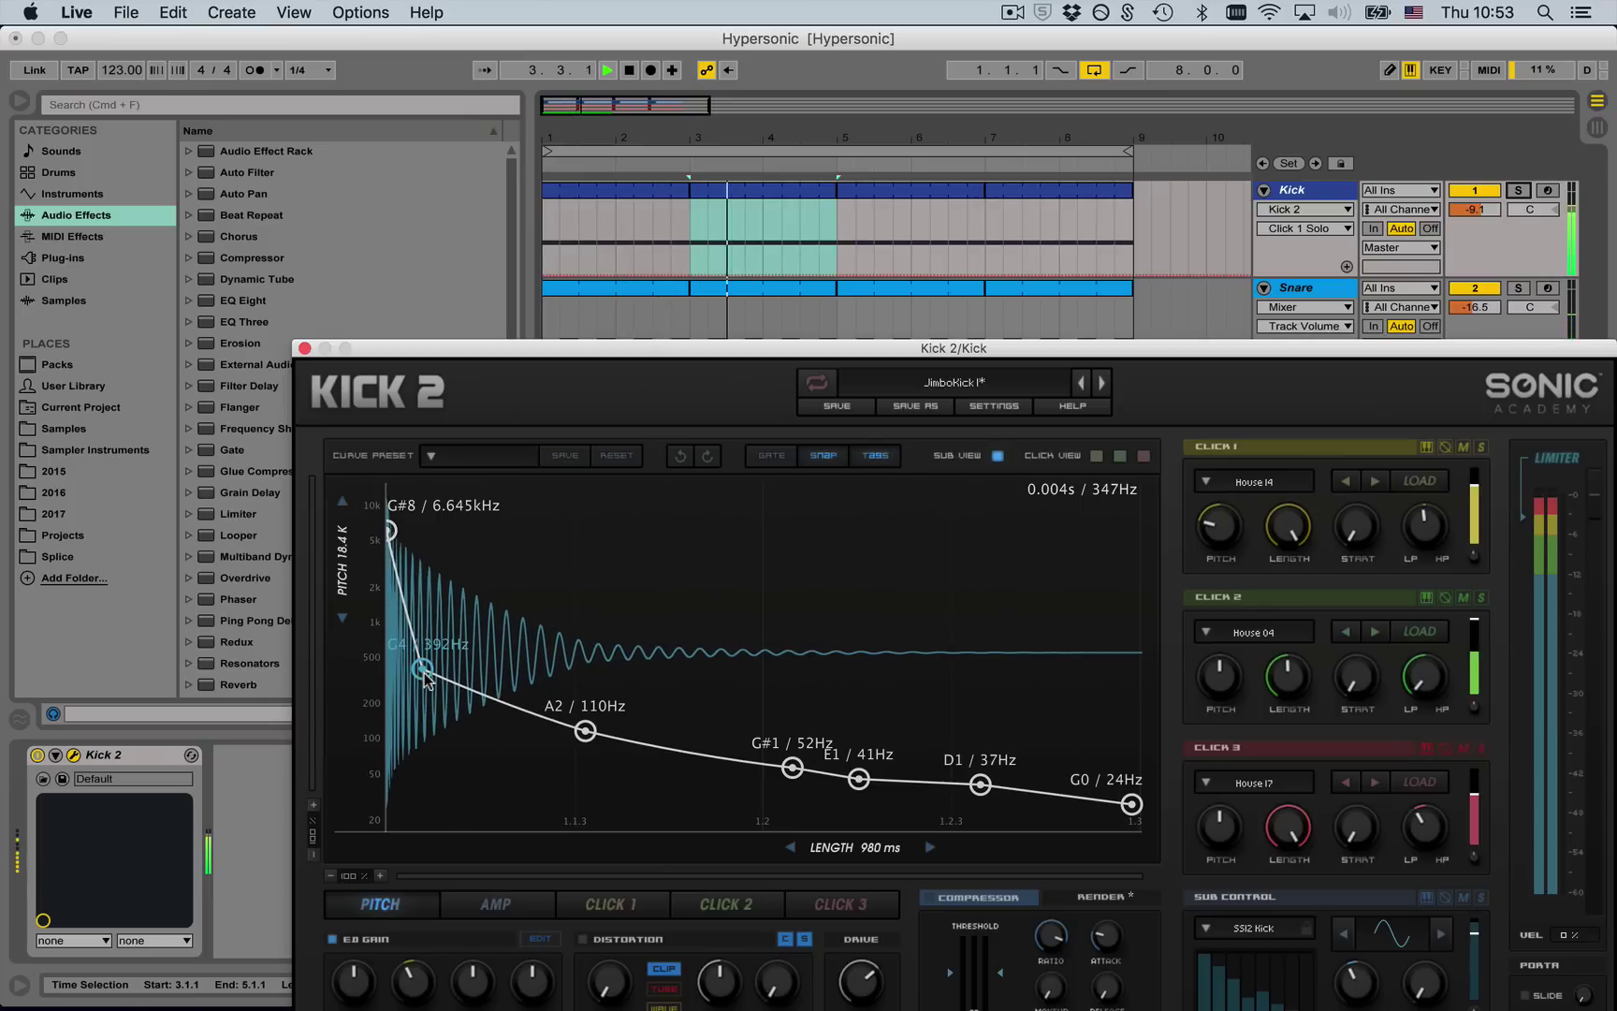
{"action": "left_click", "coordinate": [424, 673]}
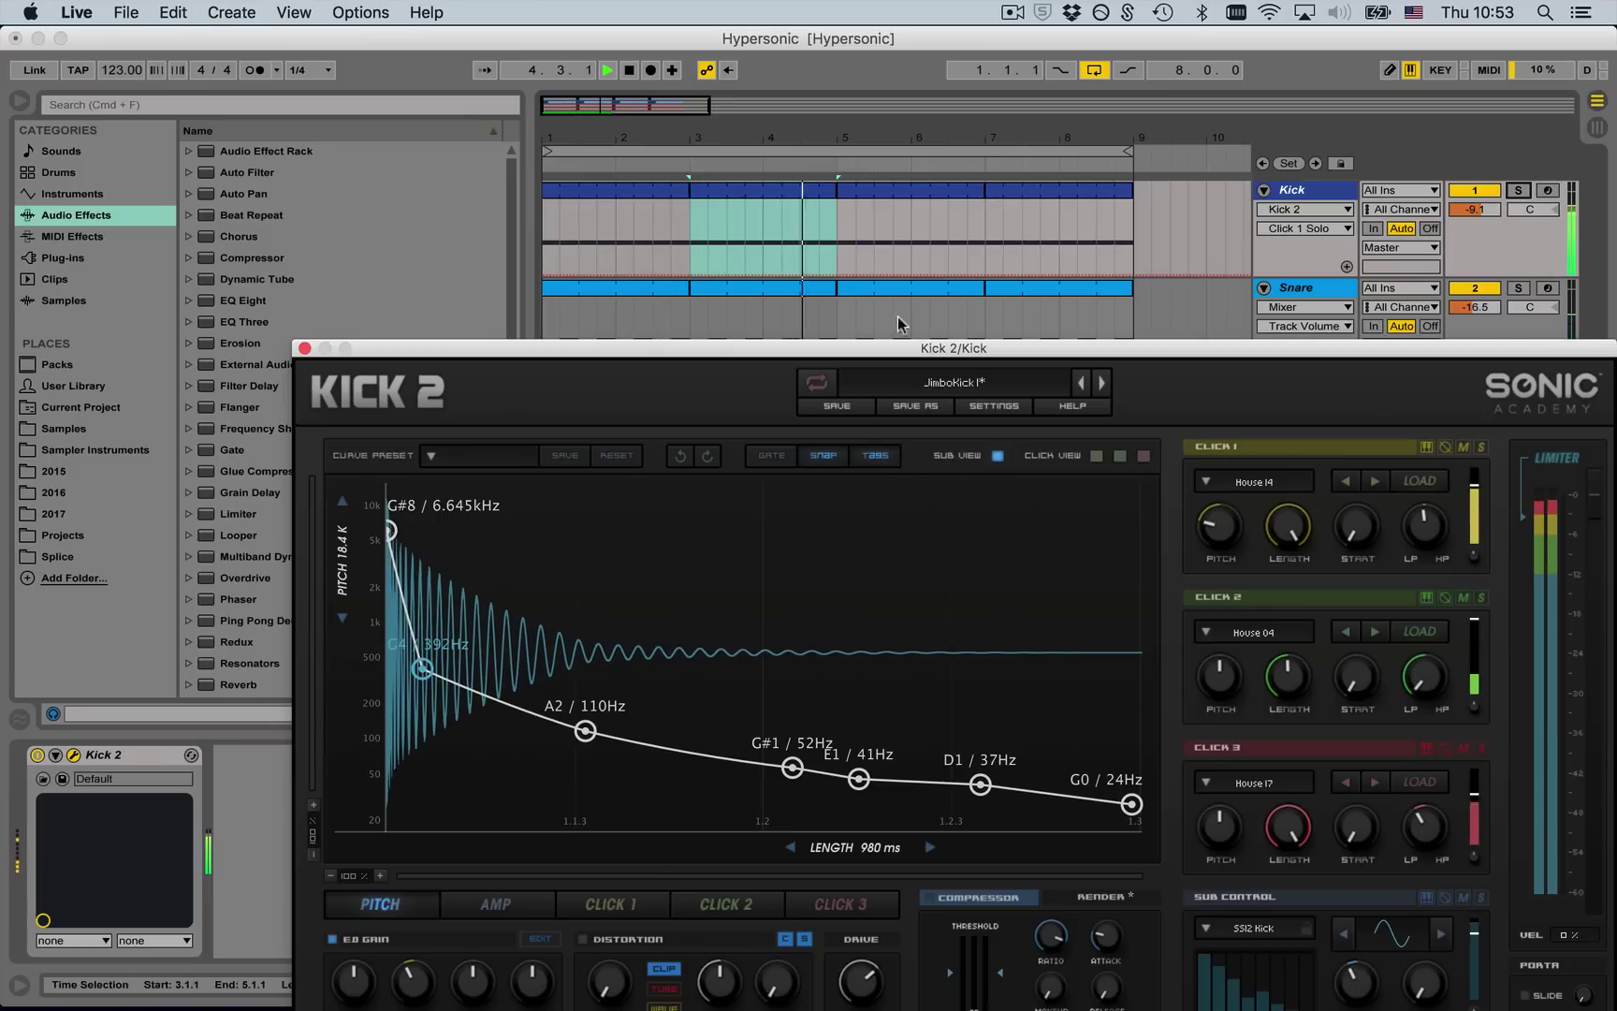
{"action": "left_click", "coordinate": [304, 347]}
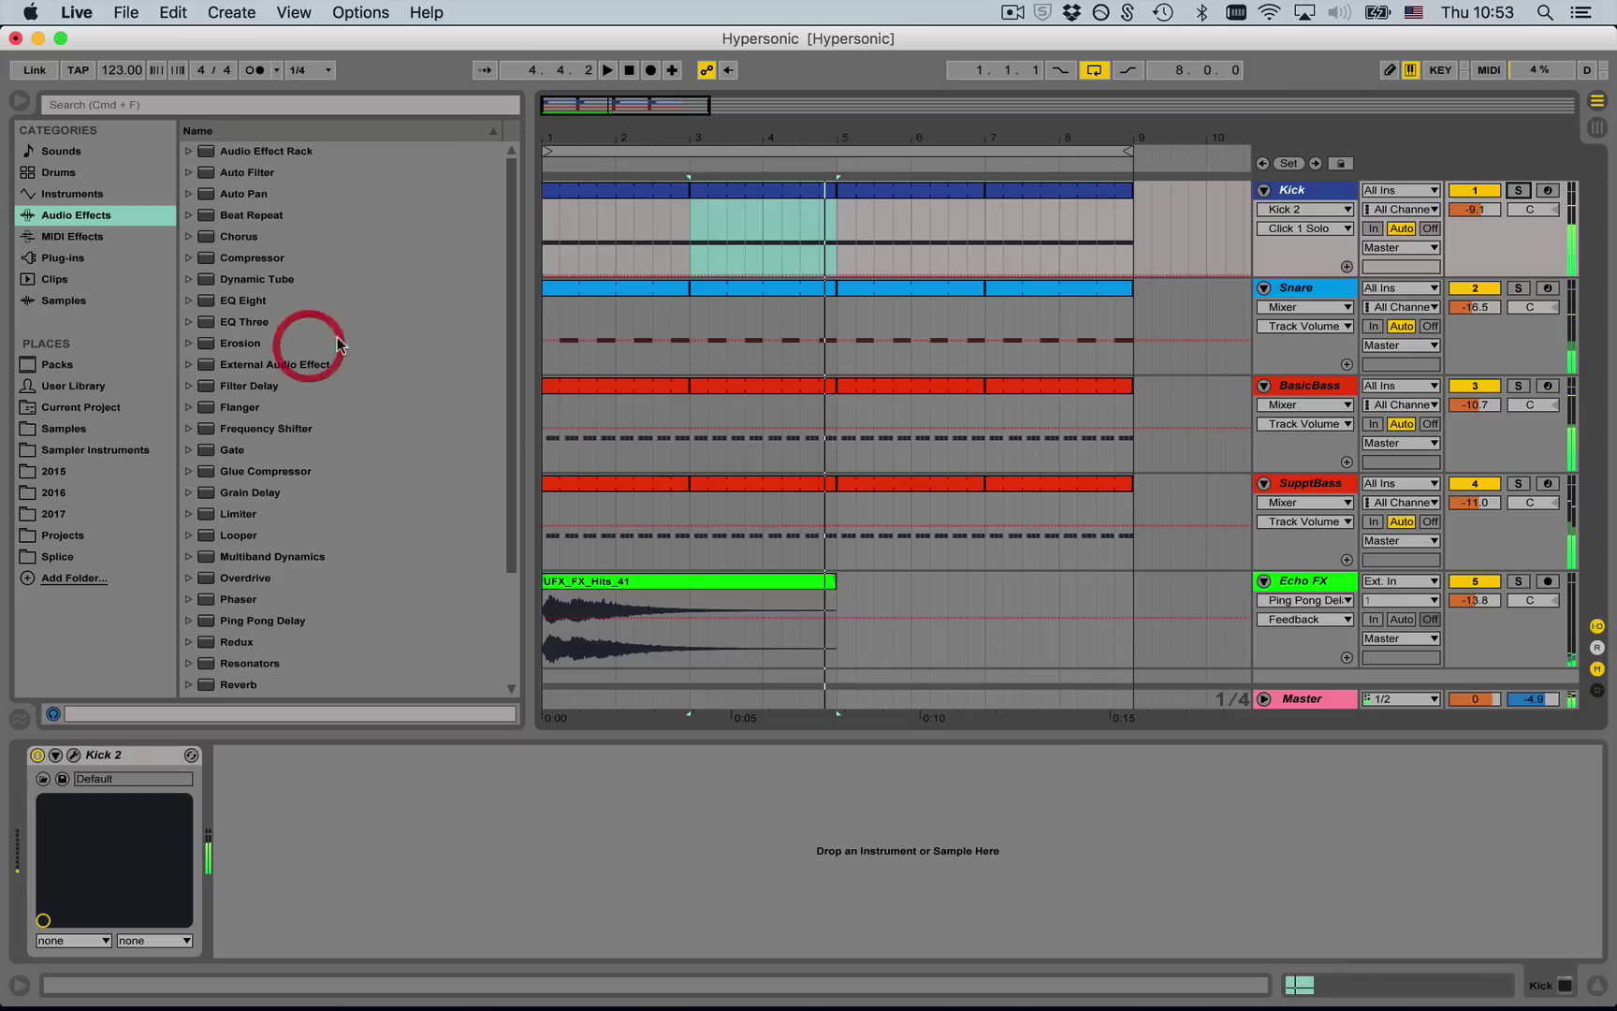
- Fold the SupptBass and BasicBass tracks, and then all remaining tracks in the arrangement
{"action": "left_click", "coordinate": [1297, 483]}
{"action": "left_click", "coordinate": [1263, 483]}
{"action": "left_click", "coordinate": [1264, 385]}
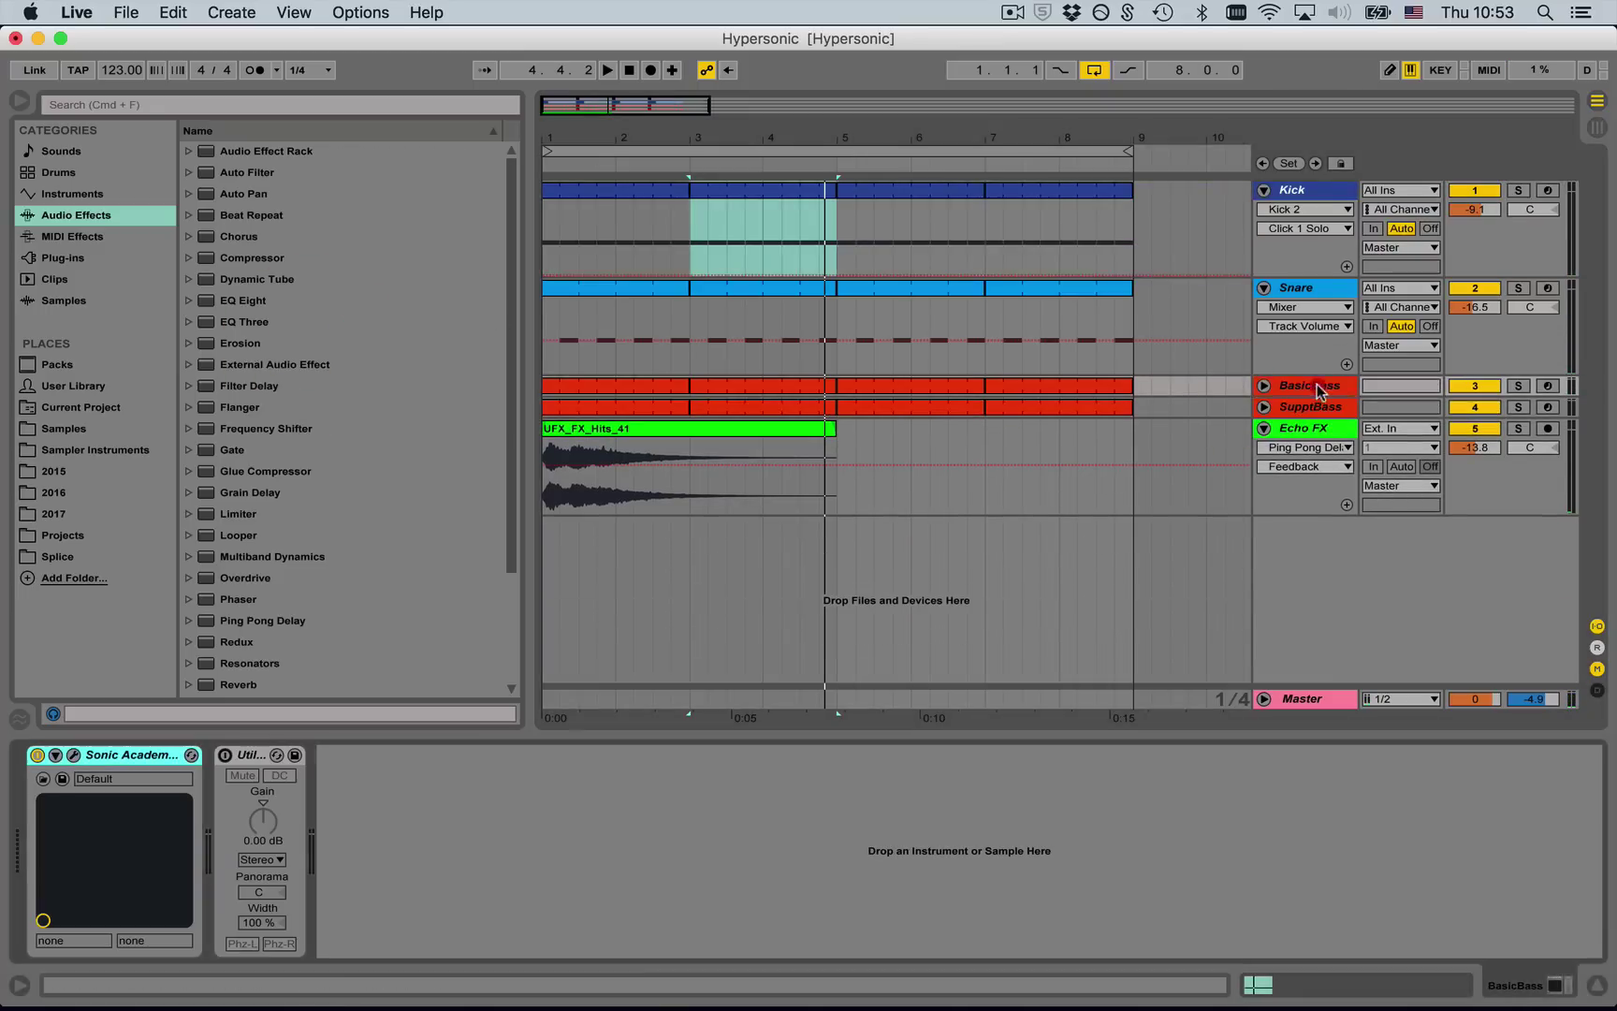
{"action": "left_click", "coordinate": [1264, 289], "text": "alt"}
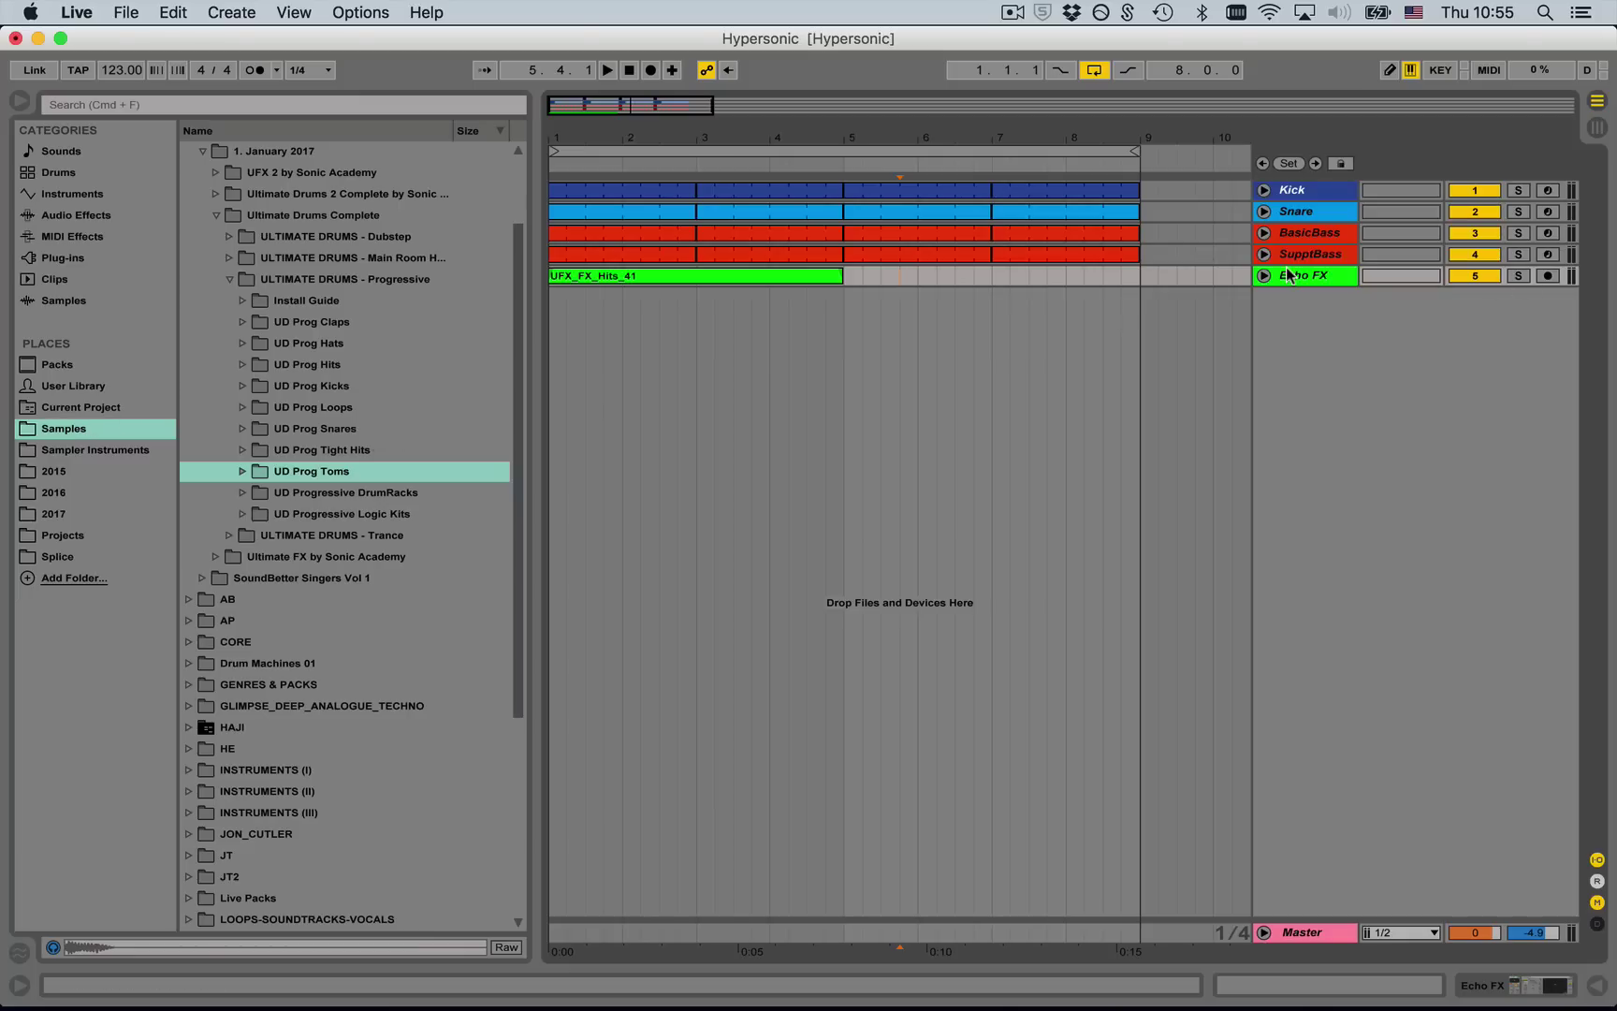
- Add a Drum Rack track and load UD Prog Toms -01 to -07 from the 2017 ULTIMATE DRUMS - Progressive samples onto pads from C1
{"action": "left_click", "coordinate": [58, 172]}
{"action": "double_click", "coordinate": [245, 173]}
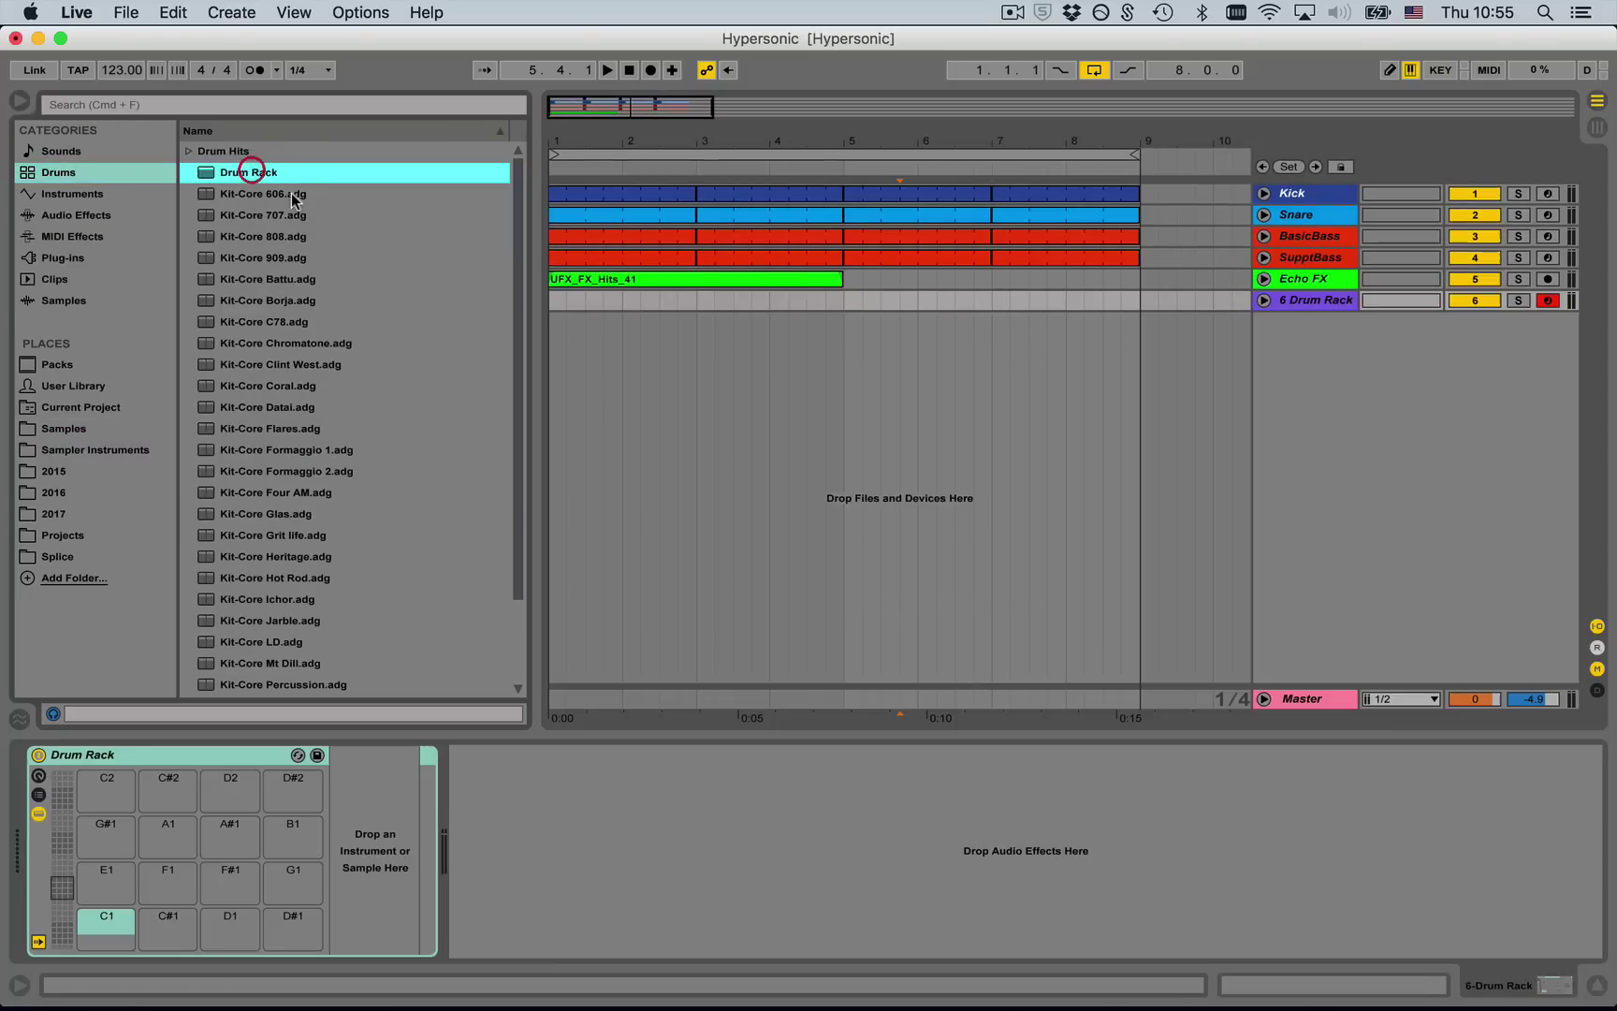
{"action": "left_click", "coordinate": [54, 514]}
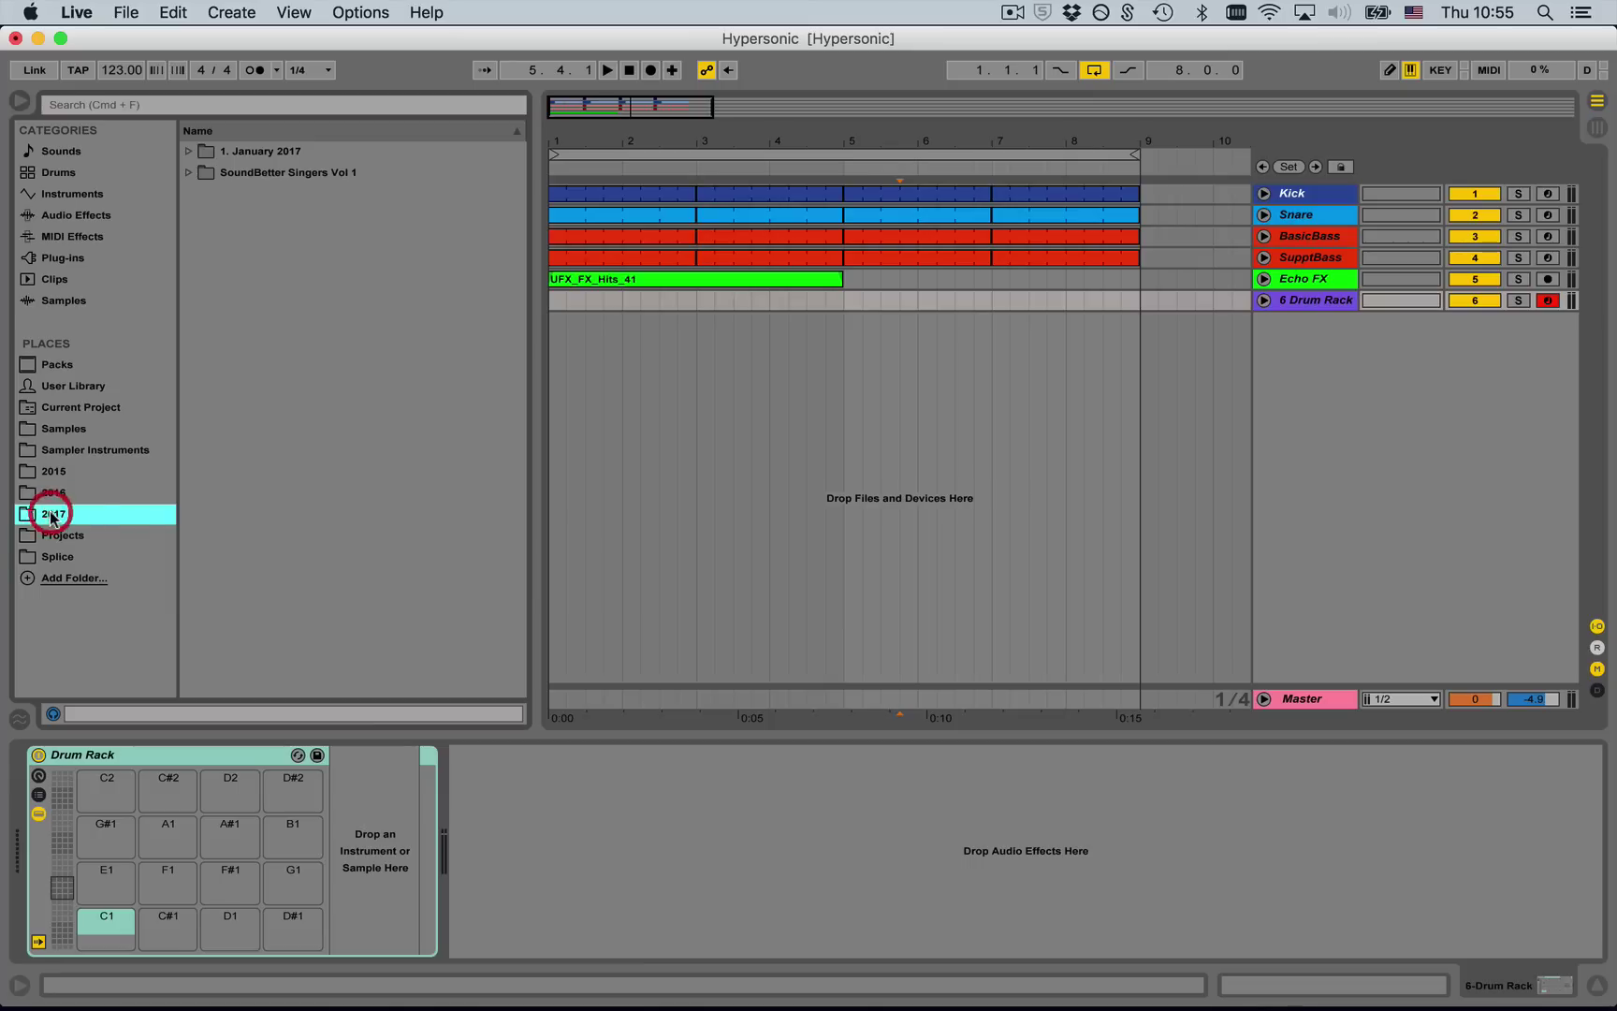
{"action": "left_click", "coordinate": [188, 172]}
{"action": "left_click", "coordinate": [189, 151]}
{"action": "left_click", "coordinate": [202, 215]}
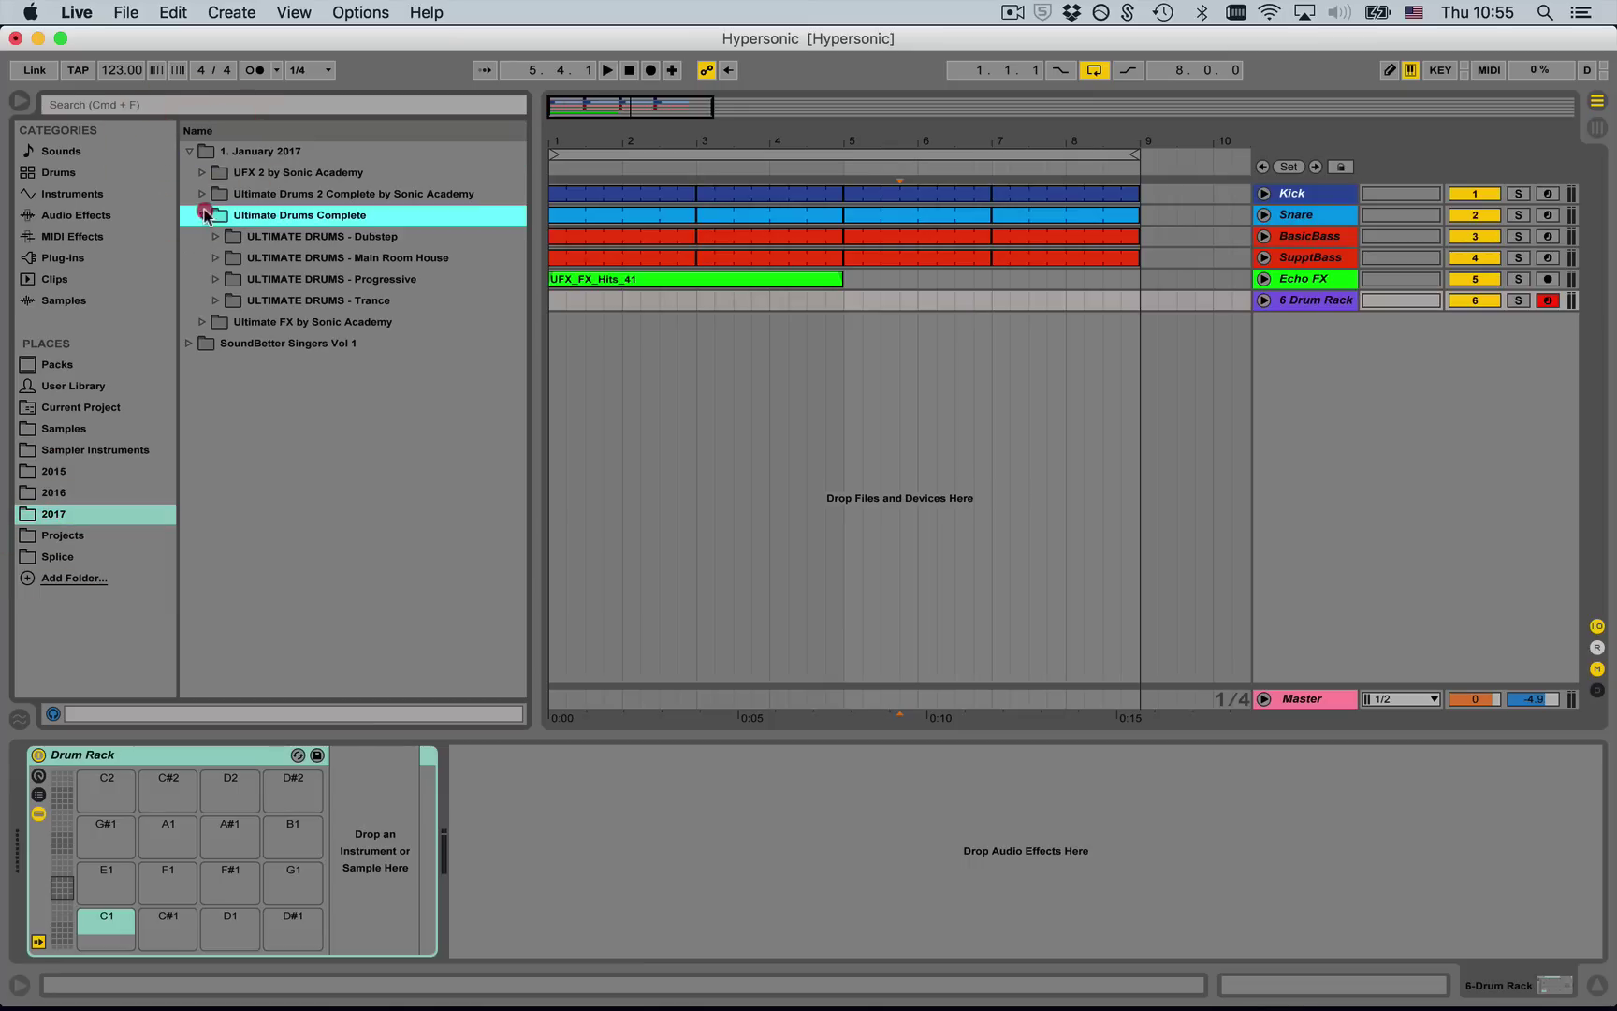
{"action": "left_click", "coordinate": [217, 279]}
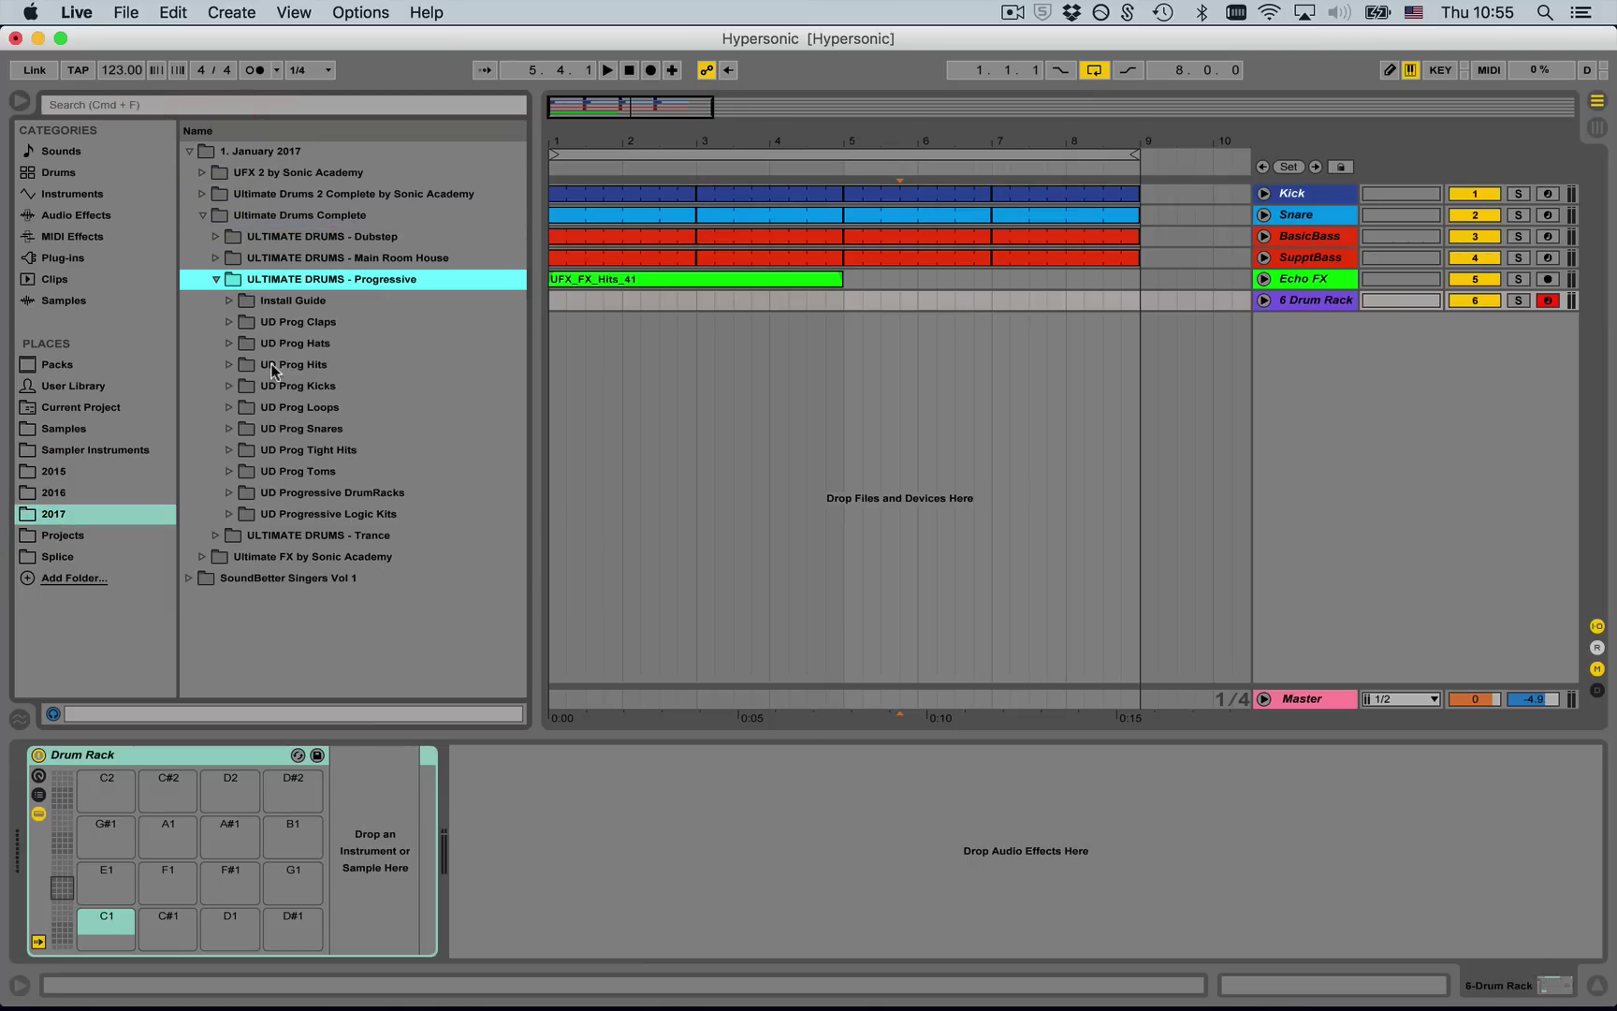
{"action": "left_click", "coordinate": [234, 472]}
{"action": "left_click", "coordinate": [318, 491]}
{"action": "left_click", "coordinate": [353, 620], "text": "shift"}
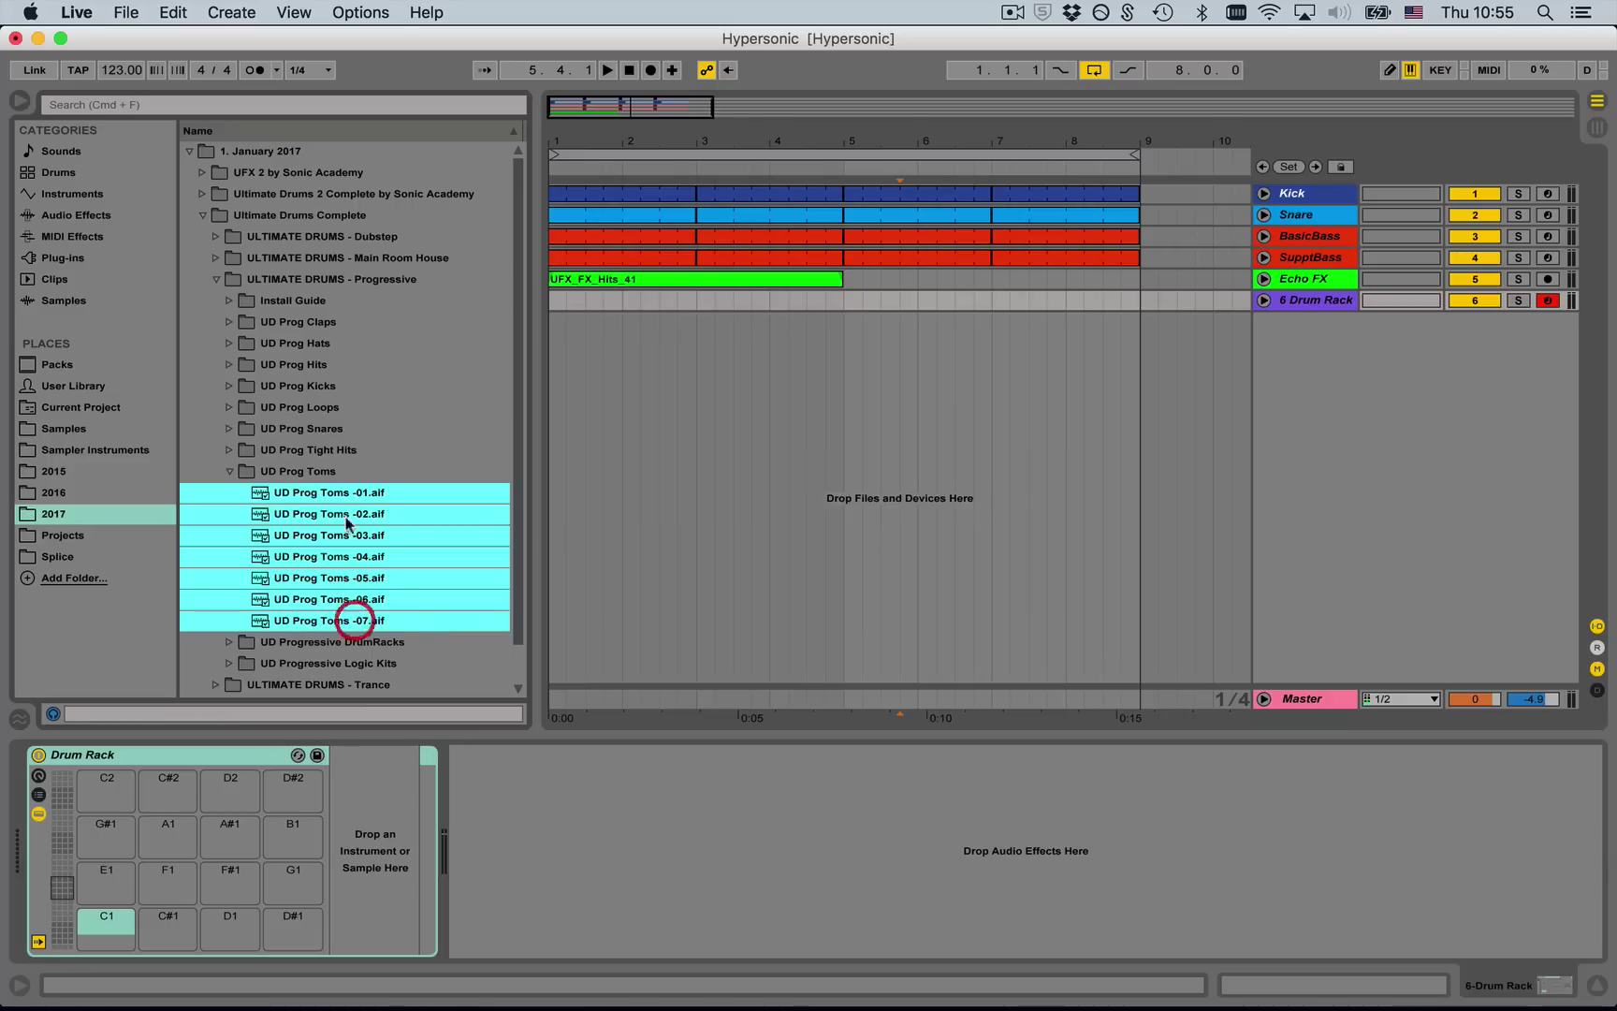
{"action": "left_click_drag", "start_coordinate": [347, 496], "coordinate": [94, 922]}
- Unfold the Drum Rack track, rename it Perc, and colour it light blue like the Snare track
{"action": "left_click", "coordinate": [1263, 300]}
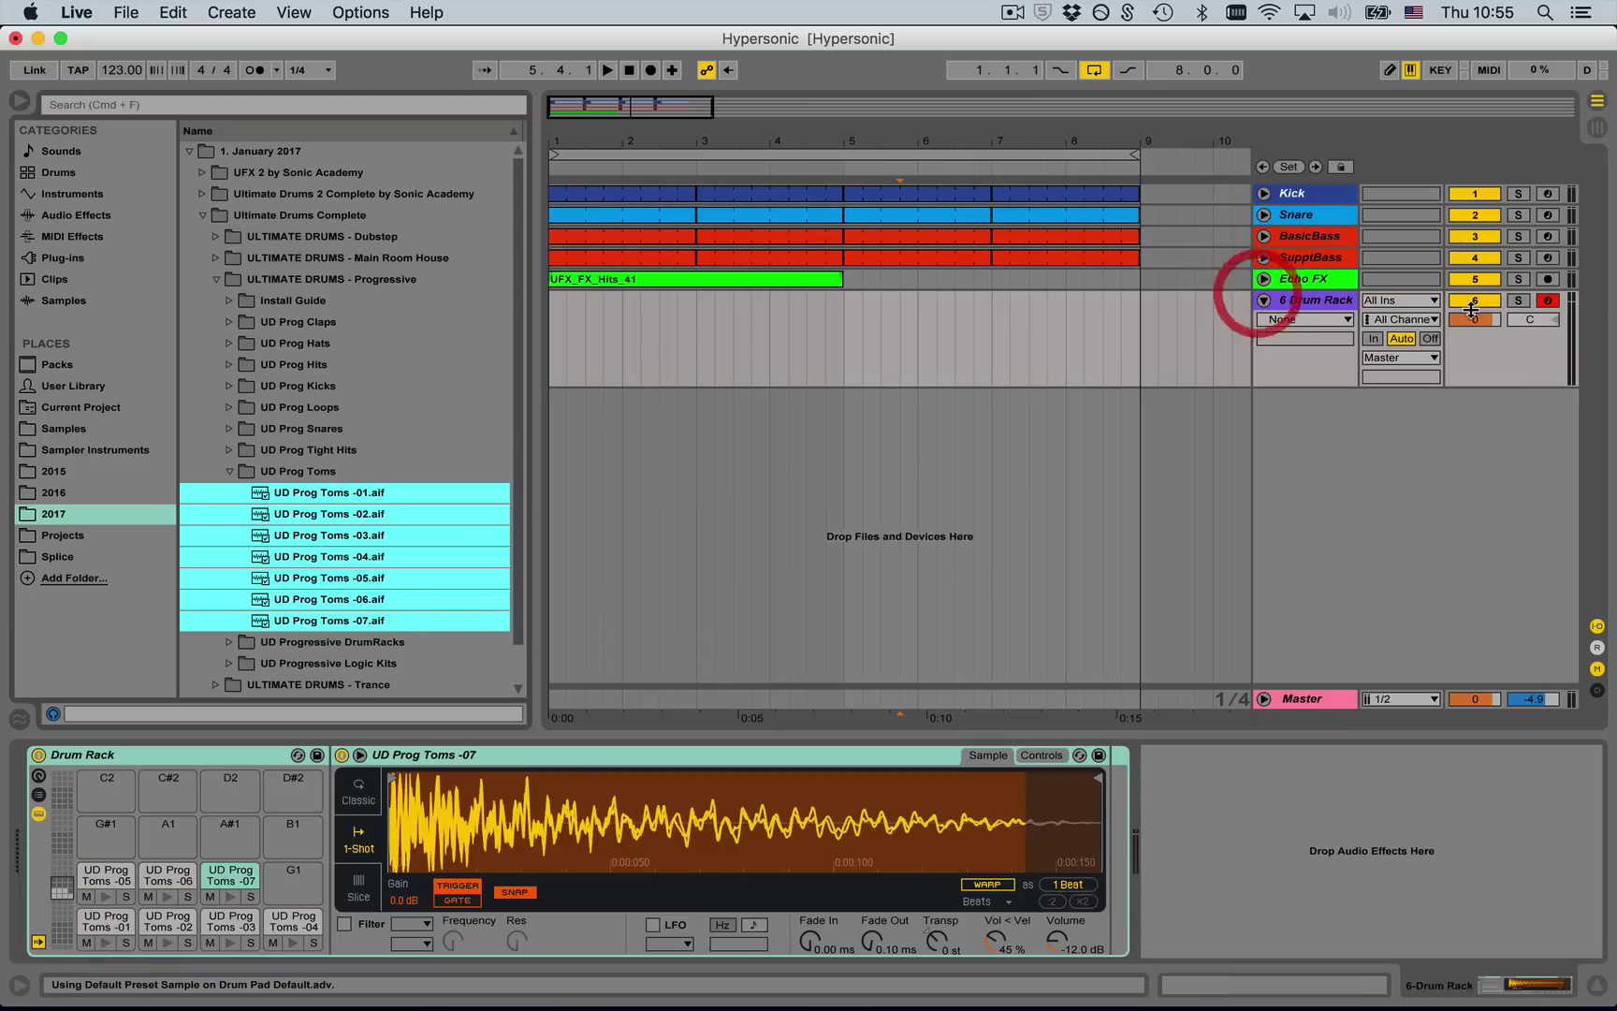
{"action": "right_click", "coordinate": [1308, 307]}
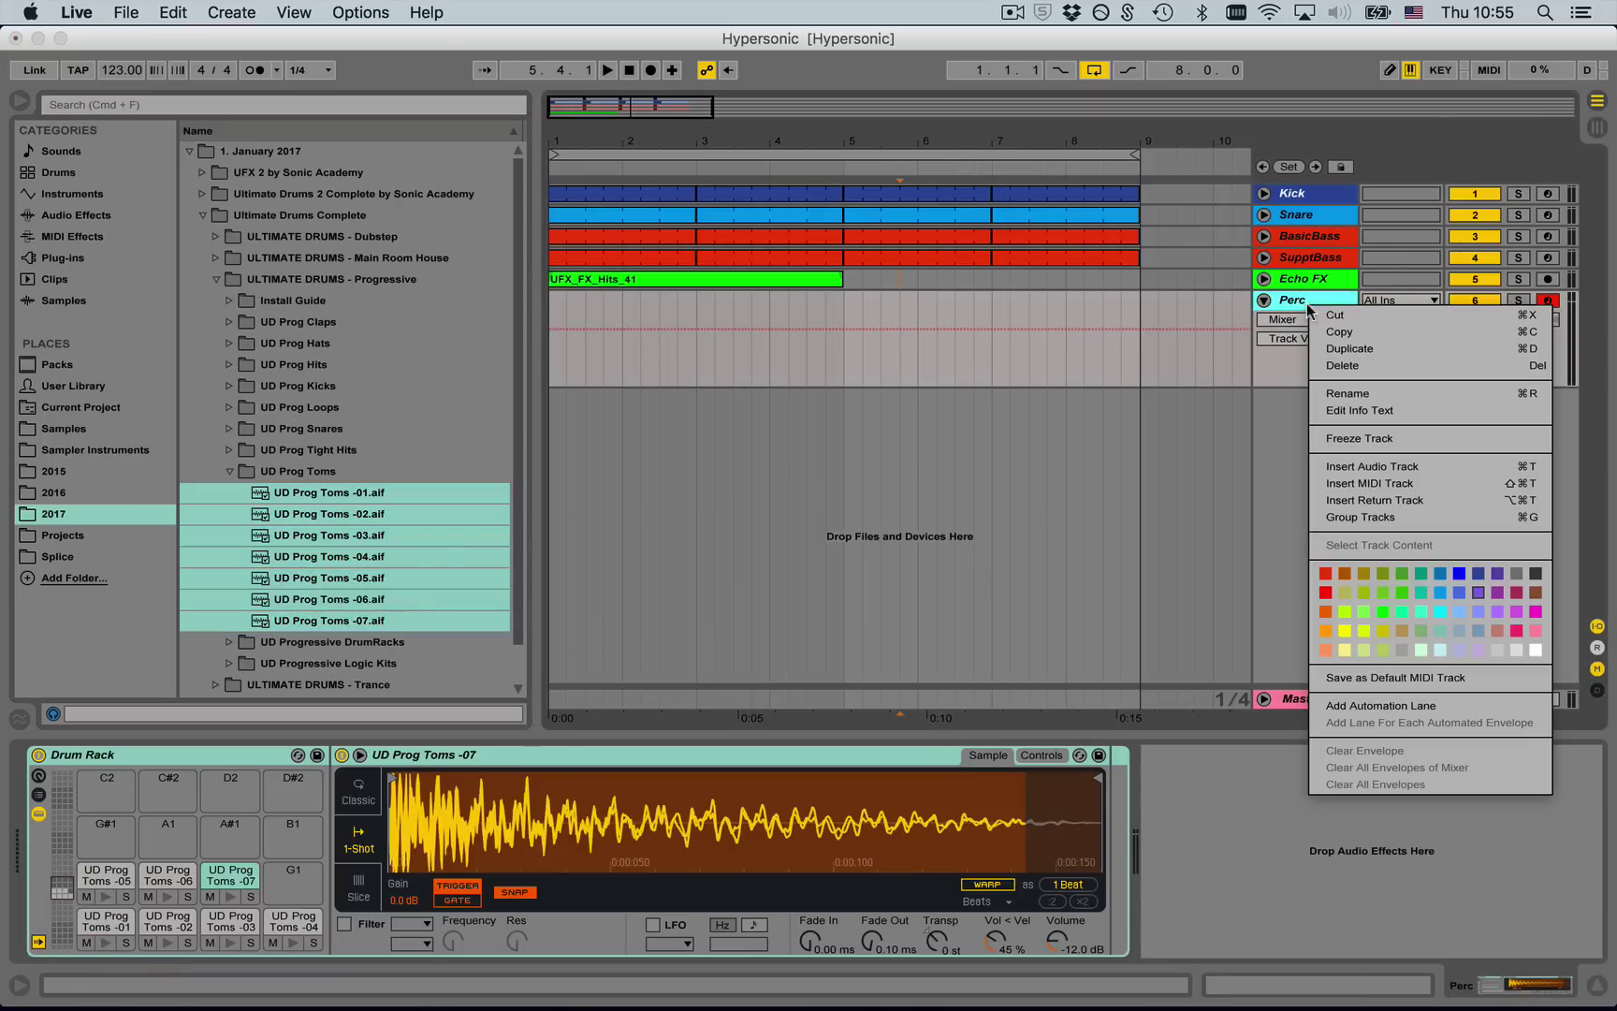
{"action": "left_click", "coordinate": [1444, 590]}
- Copy the first Snare clip onto the Perc track at bar 1, open its notes, and start playback
{"action": "left_click", "coordinate": [624, 299]}
{"action": "left_click", "coordinate": [720, 316]}
{"action": "left_click_drag", "start_coordinate": [682, 238], "coordinate": [652, 303]}
{"action": "double_click", "coordinate": [652, 307]}
{"action": "key", "text": "space"}
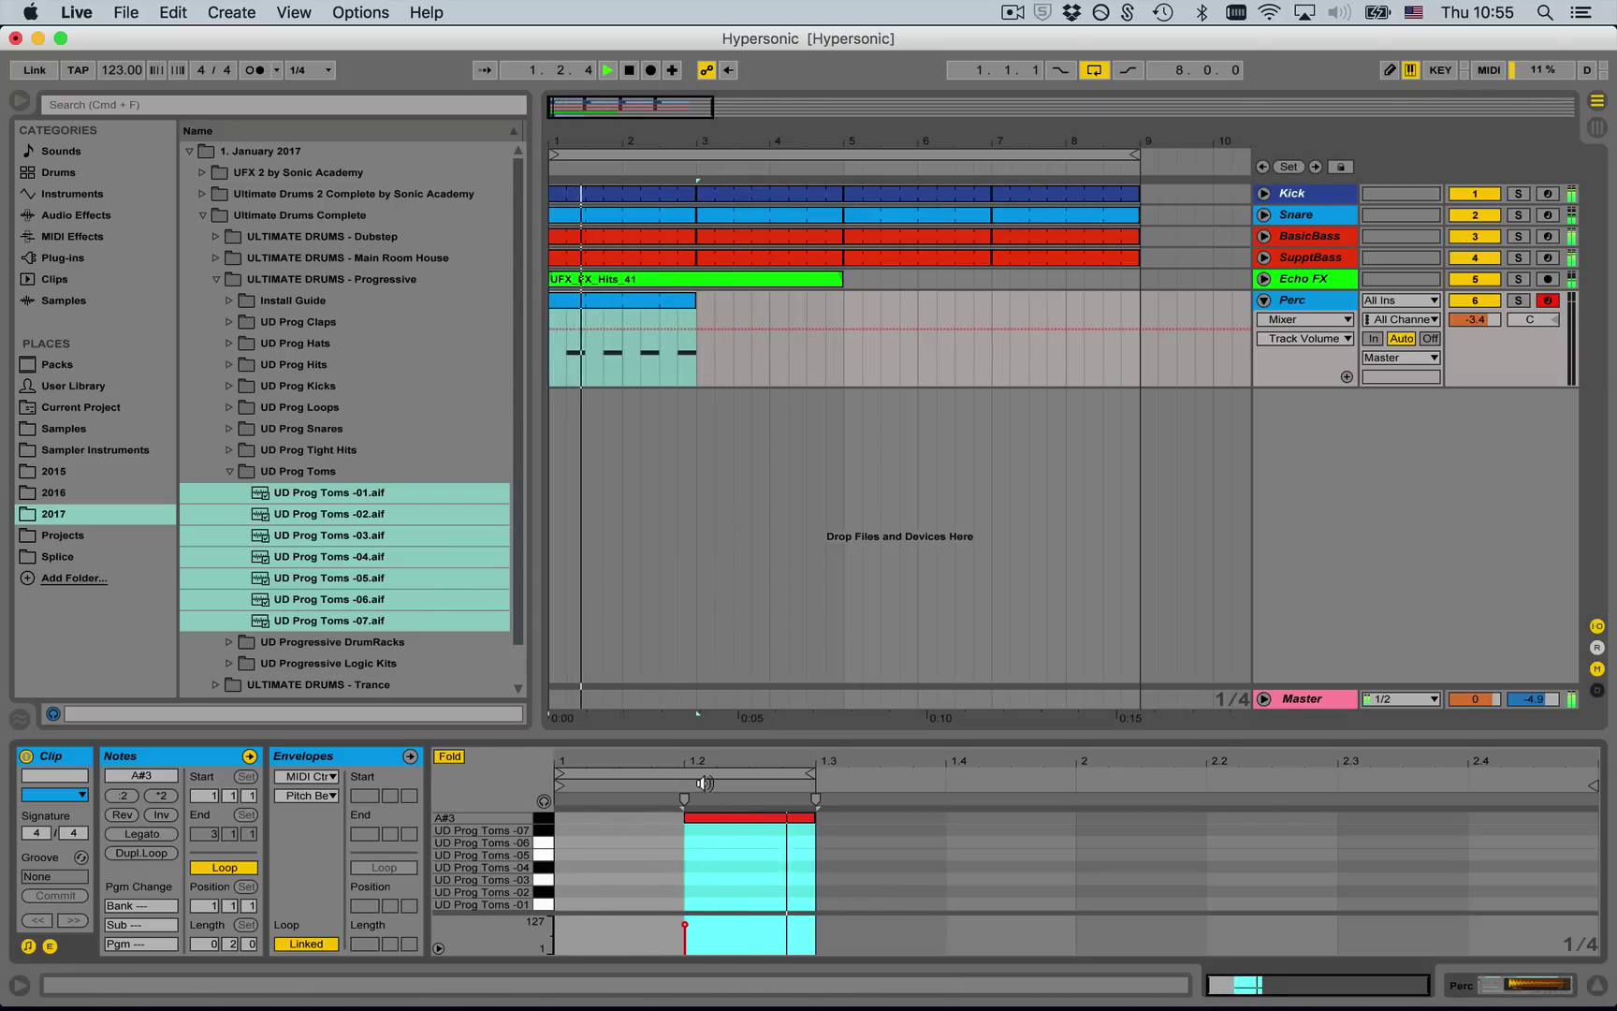
- Move the Perc clip's A#3 note to UD Prog Toms -07 and make it a 1/16 note at 1.1.4
{"action": "left_click", "coordinate": [712, 817]}
{"action": "left_click", "coordinate": [713, 820]}
{"action": "left_click", "coordinate": [726, 774]}
{"action": "left_click_drag", "start_coordinate": [722, 735], "coordinate": [749, 372]}
{"action": "left_click", "coordinate": [708, 607]}
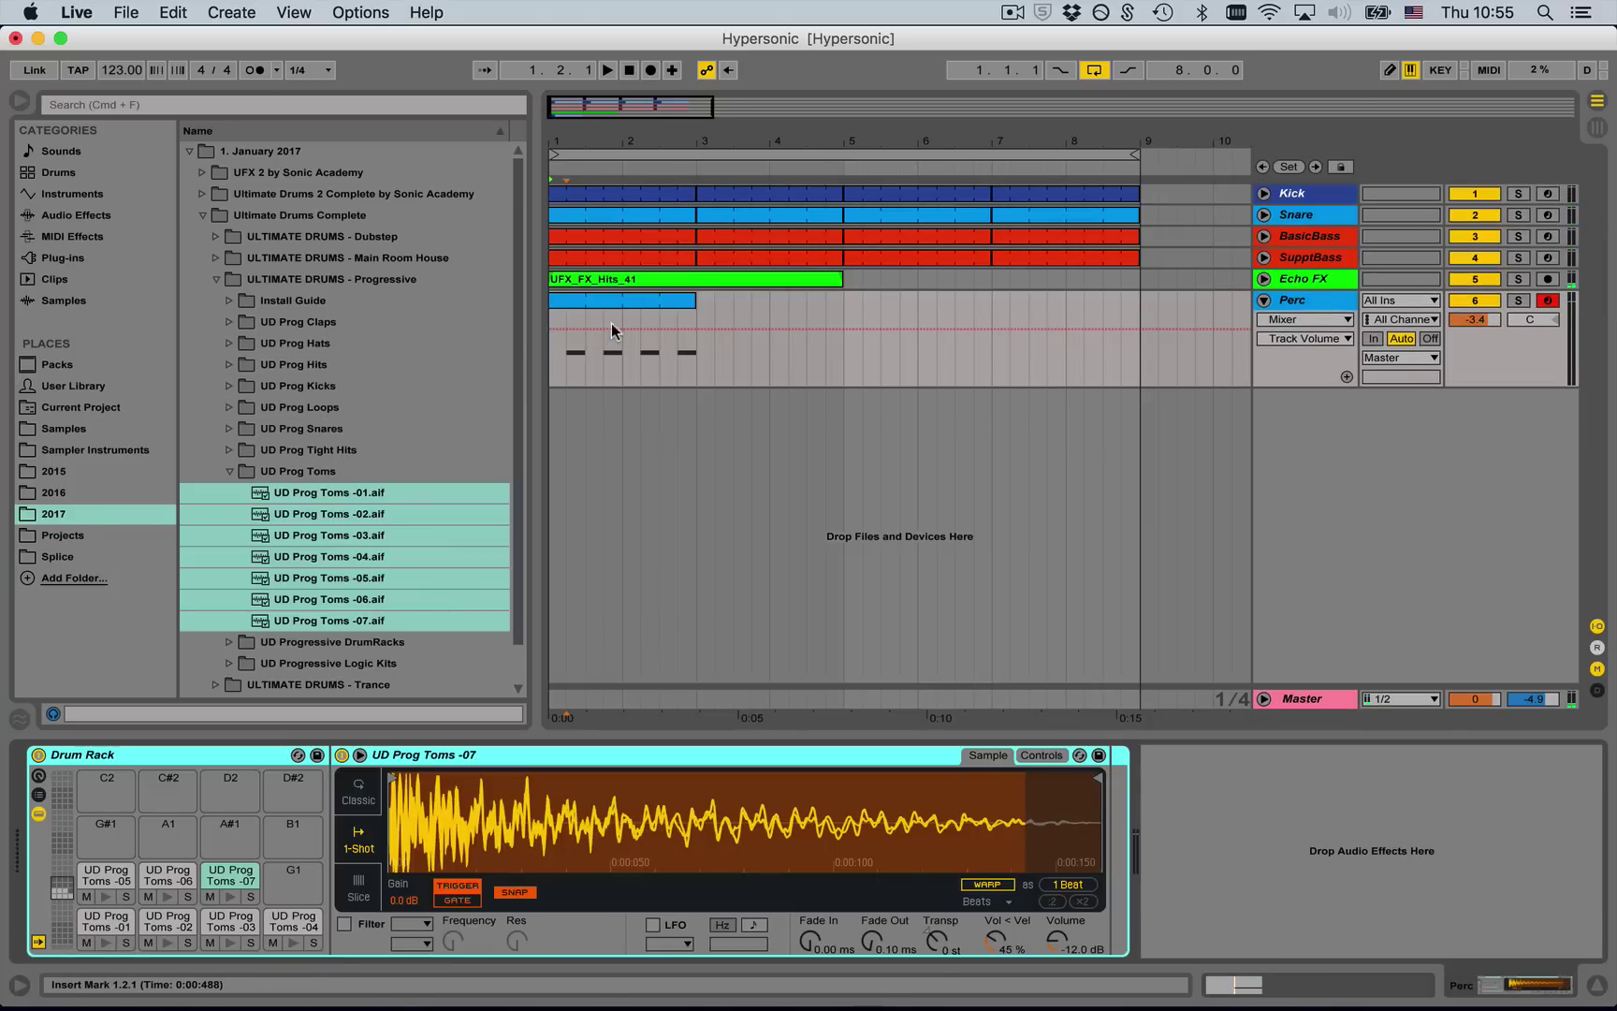
{"action": "double_click", "coordinate": [639, 301]}
{"action": "key", "text": "super+1"}
{"action": "key", "text": "super+1"}
{"action": "left_click_drag", "start_coordinate": [811, 462], "coordinate": [660, 510]}
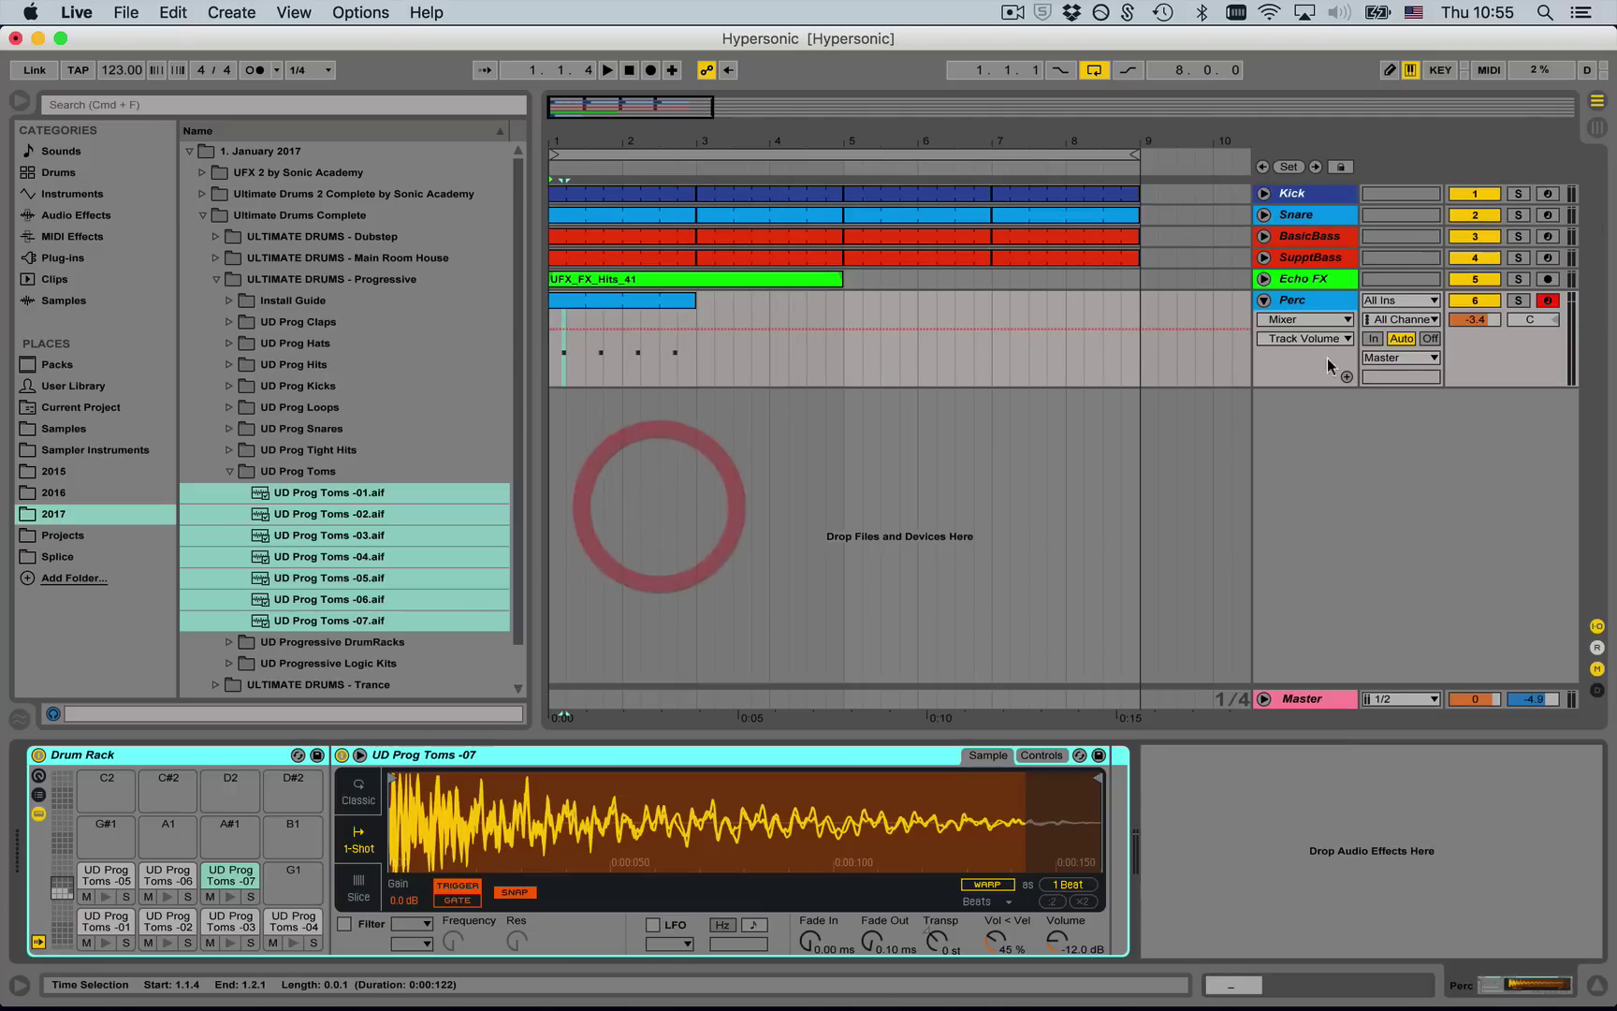
- Move the two-bar Perc clip to bar 5 and set the arrangement loop to cover it
{"action": "left_click", "coordinate": [667, 298]}
{"action": "key", "text": "super+l"}
{"action": "left_click_drag", "start_coordinate": [667, 298], "coordinate": [902, 309]}
{"action": "key", "text": "super+l"}
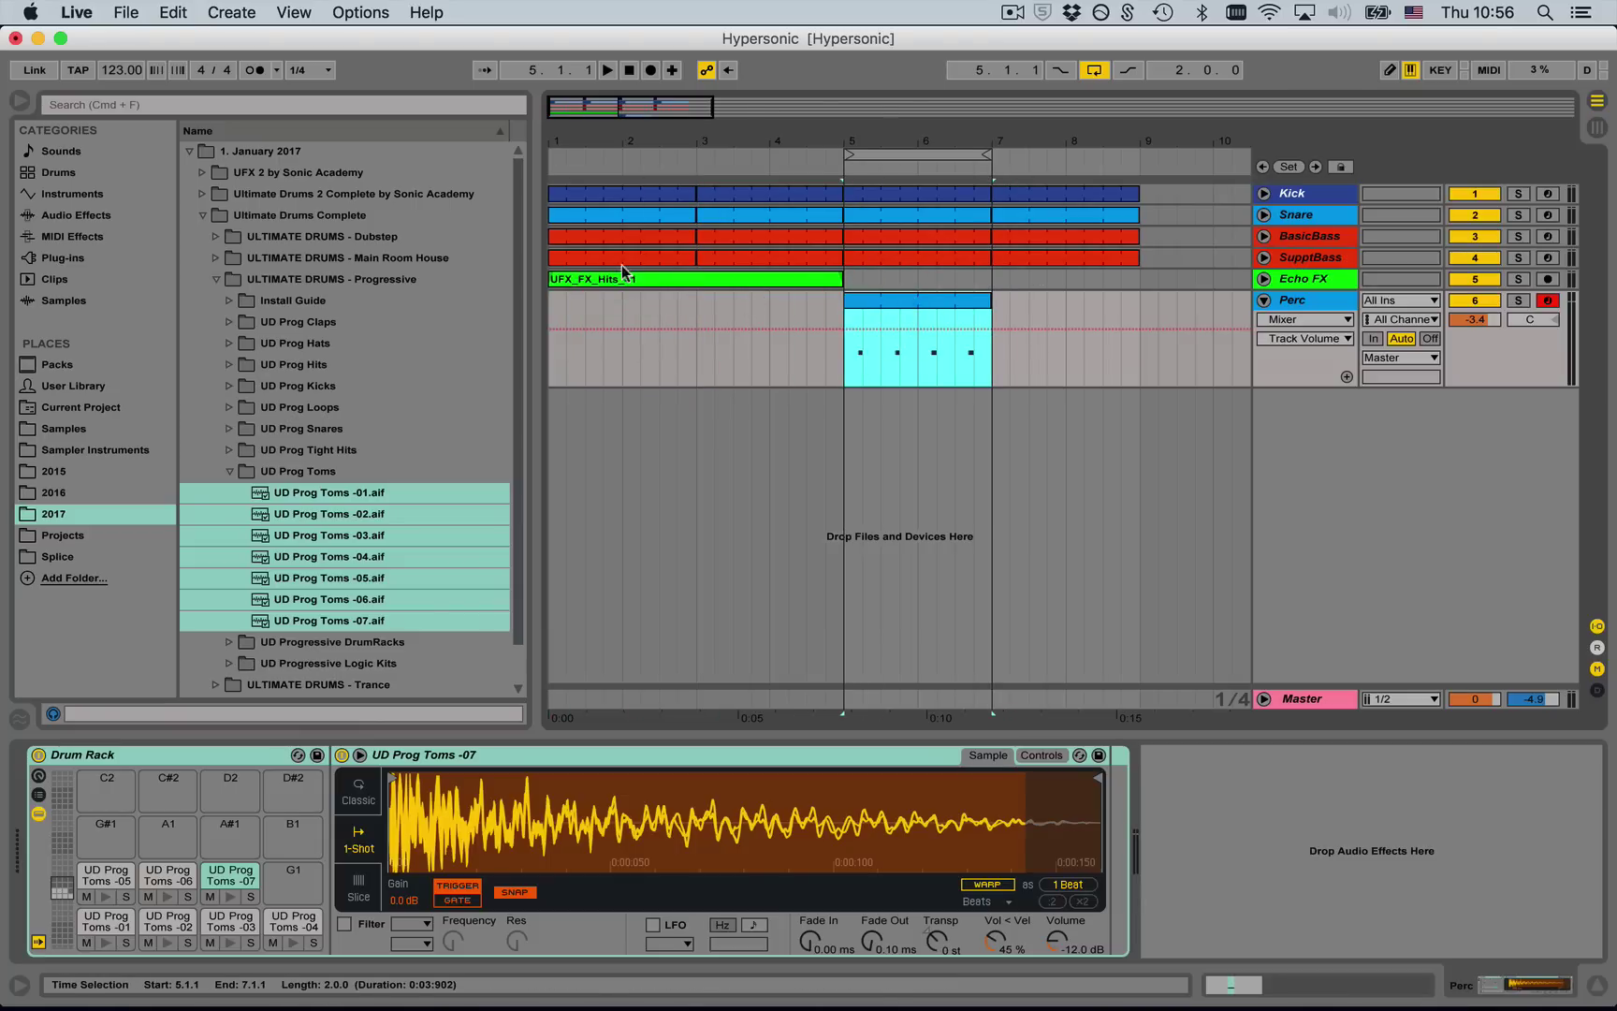
- Play the loop while lowering the Perc track's volume to -4.5 dB, and open its clip in an enlarged note editor
{"action": "left_click", "coordinate": [1308, 302]}
{"action": "key", "text": "space"}
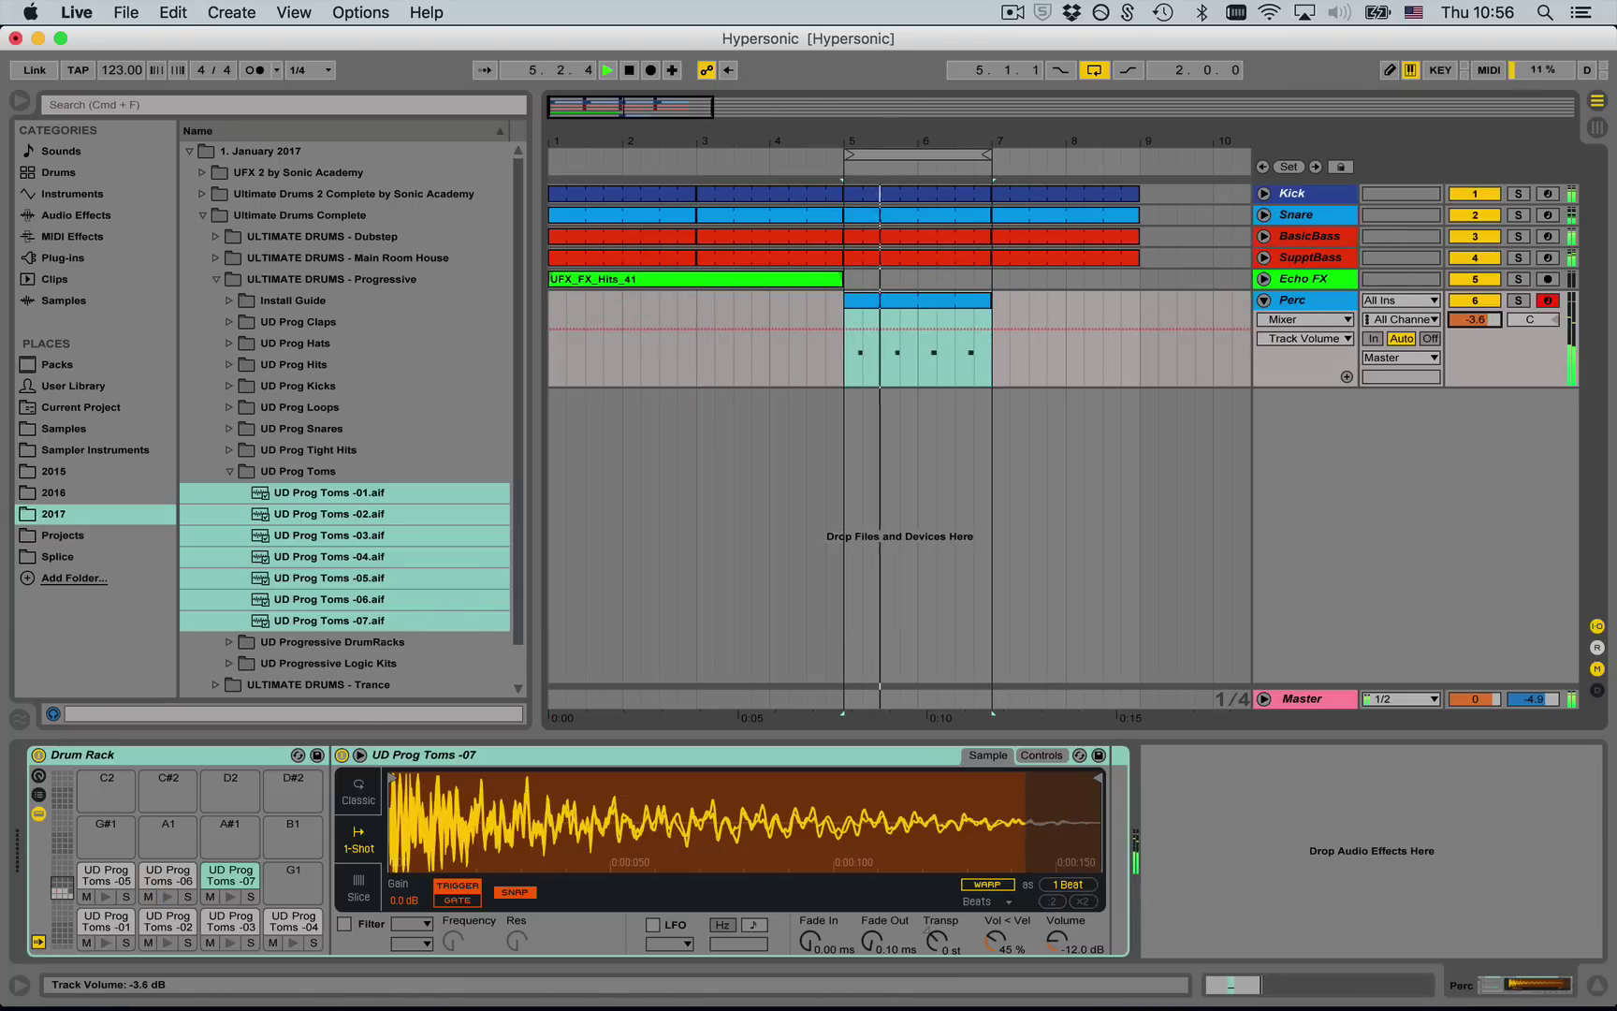
{"action": "double_click", "coordinate": [932, 323]}
{"action": "left_click", "coordinate": [711, 736]}
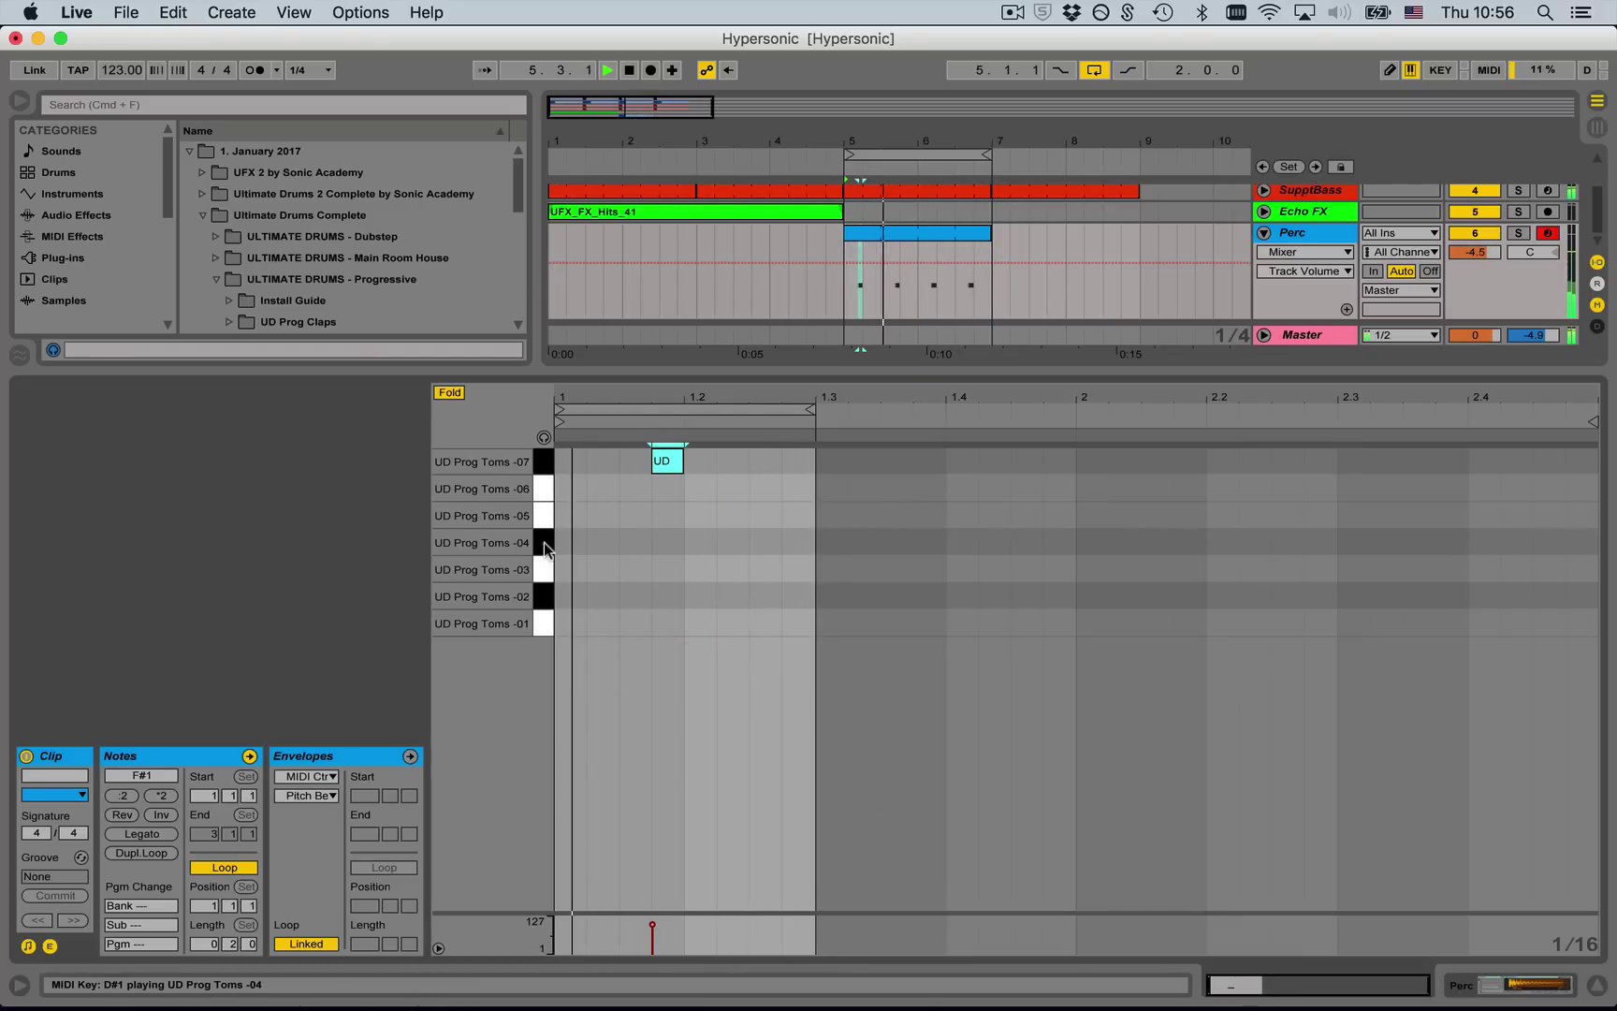
- Try the Perc note on the different tom rows during the loop and settle it on UD Prog Toms -04
{"action": "key", "text": "Down"}
{"action": "key", "text": "Down"}
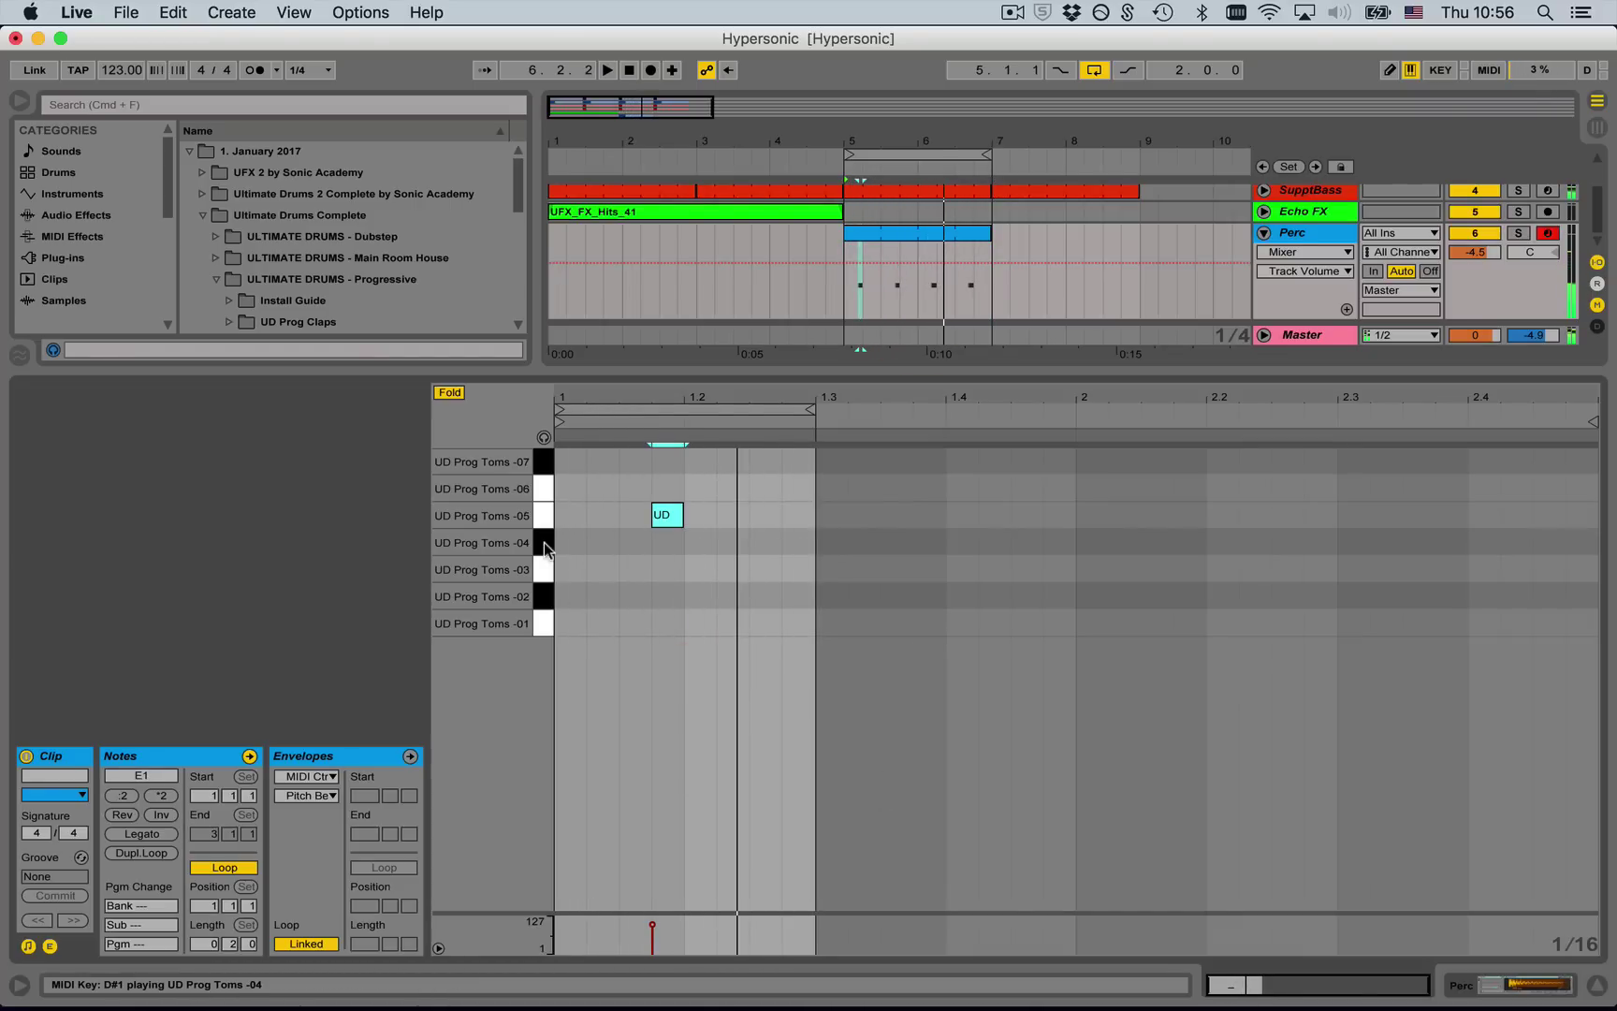
{"action": "key", "text": "Down"}
{"action": "key", "text": "Up"}
{"action": "key", "text": "Up"}
{"action": "key", "text": "Up"}
{"action": "key", "text": "Down"}
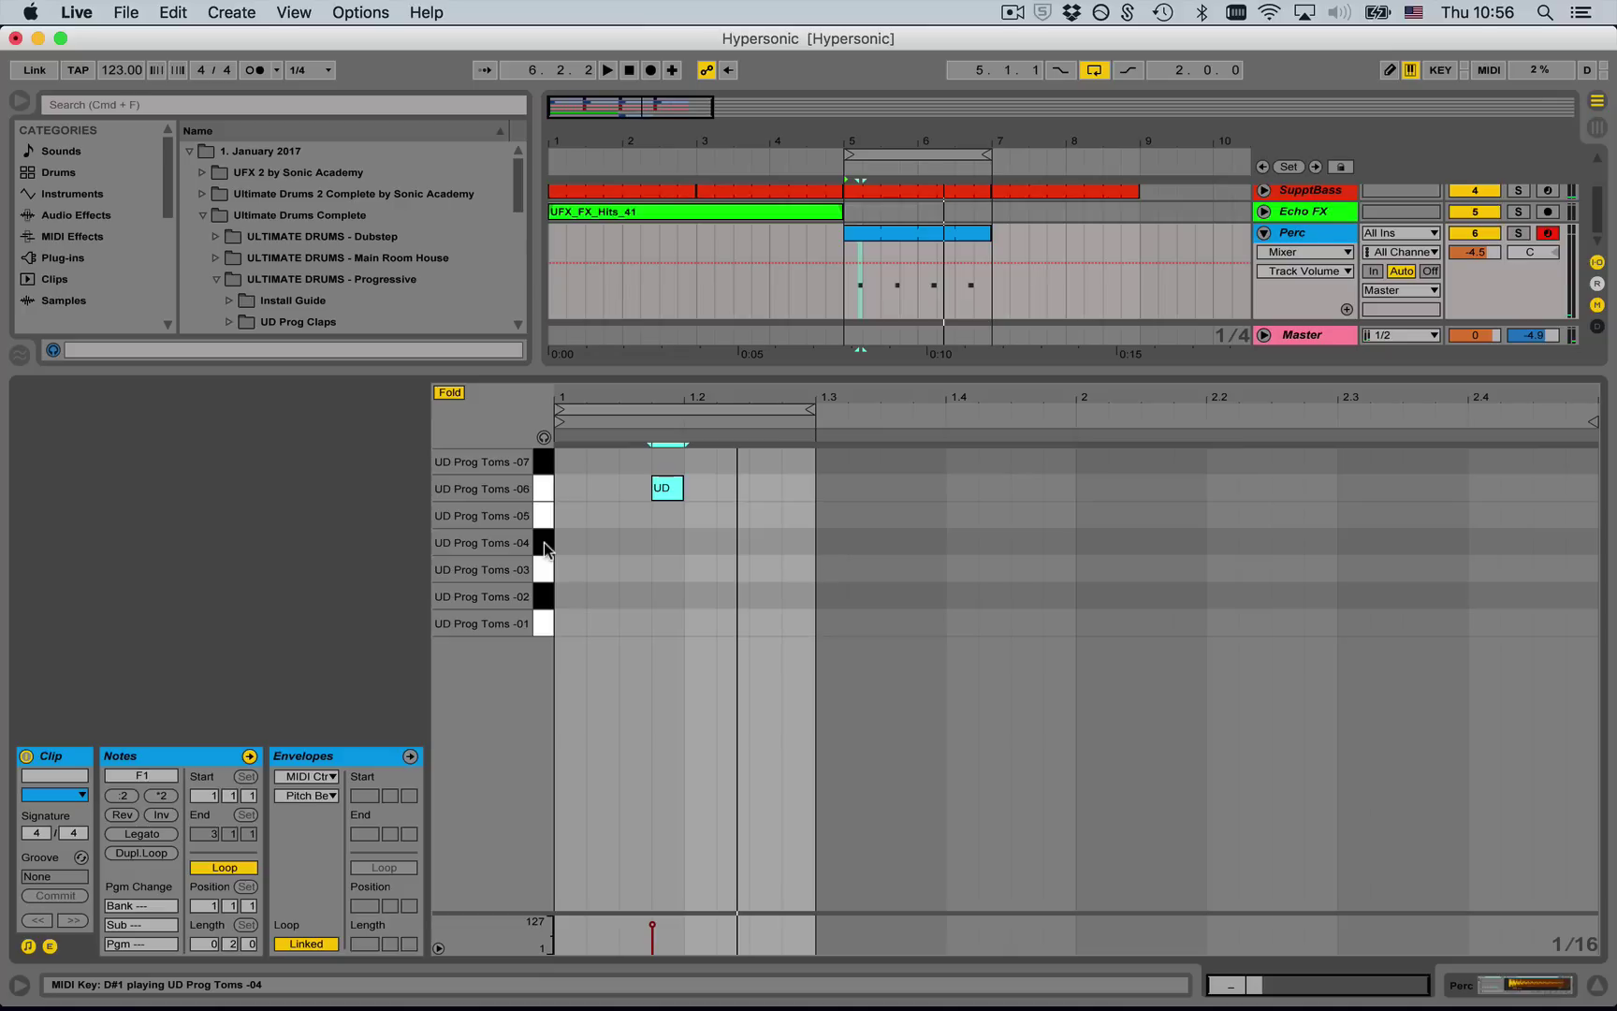
{"action": "key", "text": "Up"}
{"action": "key", "text": "Down"}
{"action": "key", "text": "Down"}
{"action": "key", "text": "Up"}
{"action": "key", "text": "Down"}
{"action": "key", "text": "Down"}
{"action": "key", "text": "Down"}
{"action": "key", "text": "Down"}
{"action": "key", "text": "Down"}
{"action": "key", "text": "Up"}
{"action": "key", "text": "Down"}
{"action": "key", "text": "Up"}
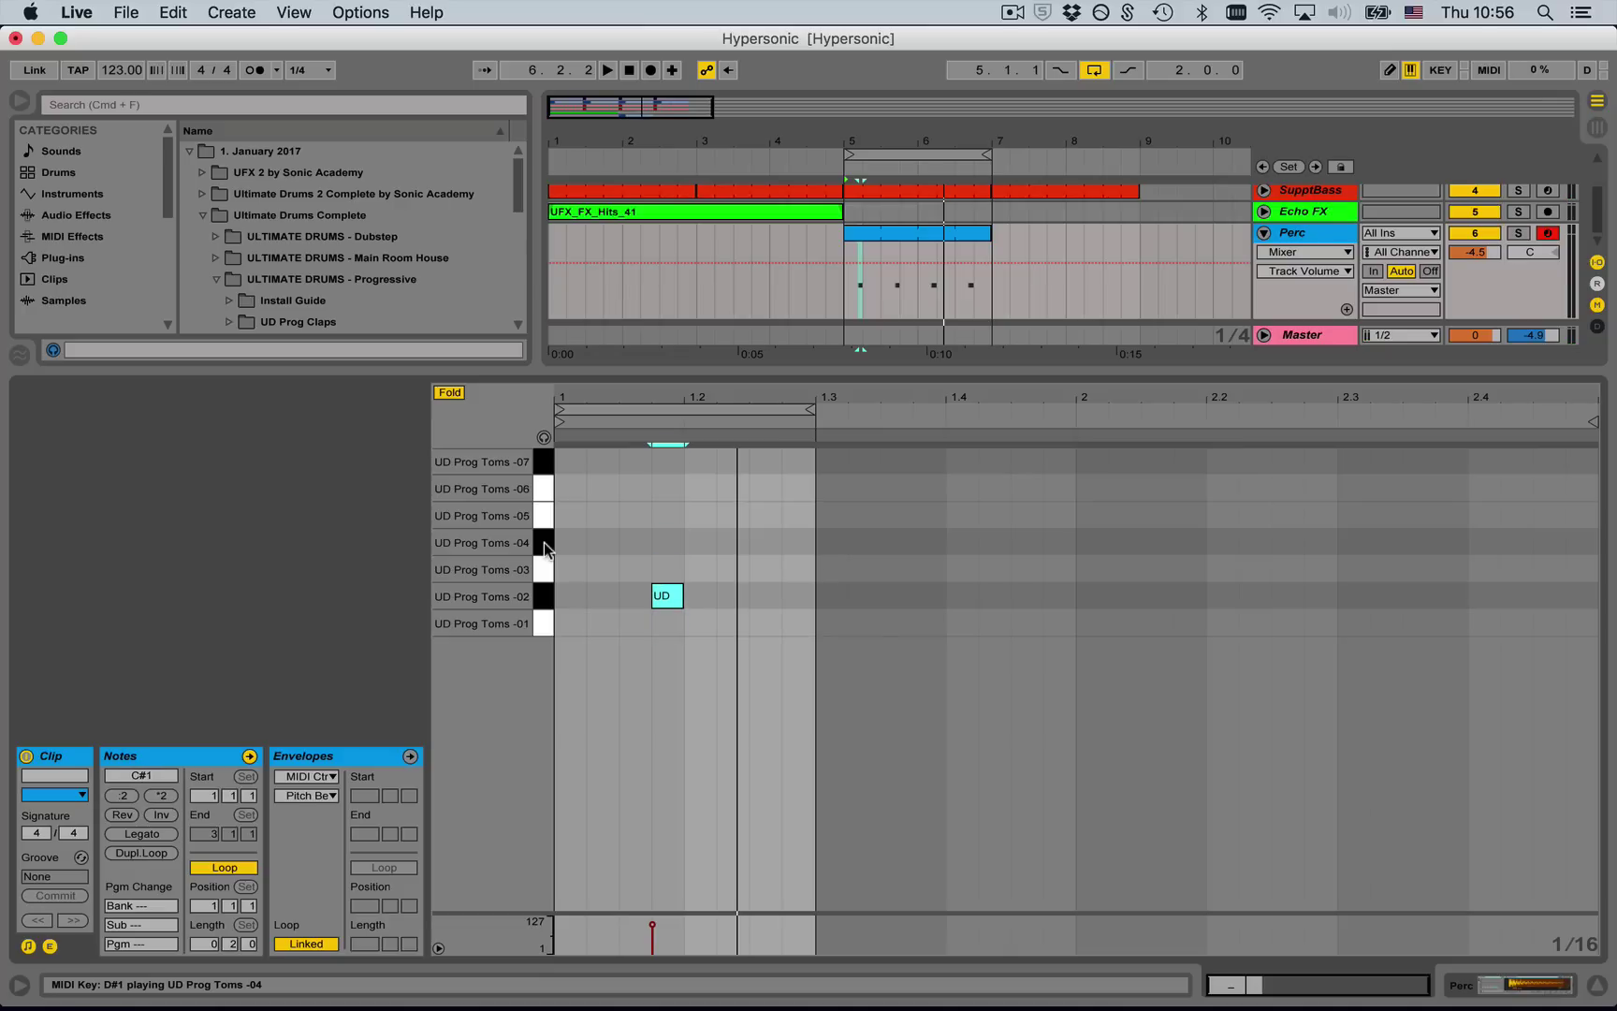
{"action": "key", "text": "Down"}
{"action": "key", "text": "Up"}
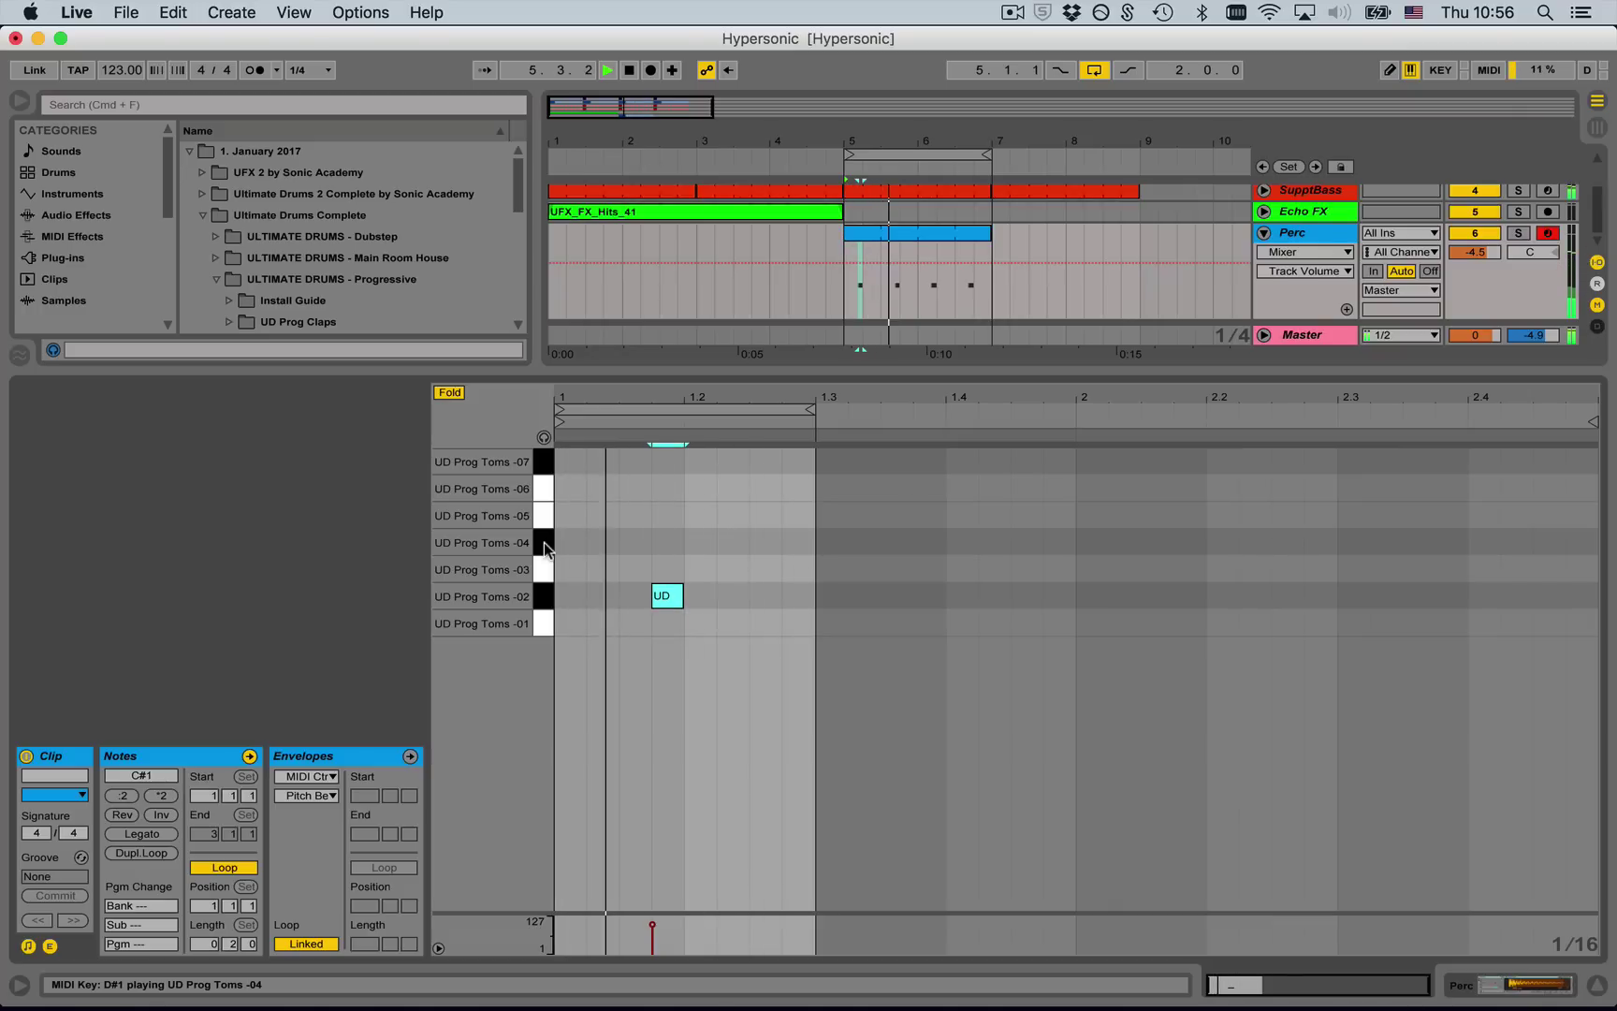
{"action": "key", "text": "Up"}
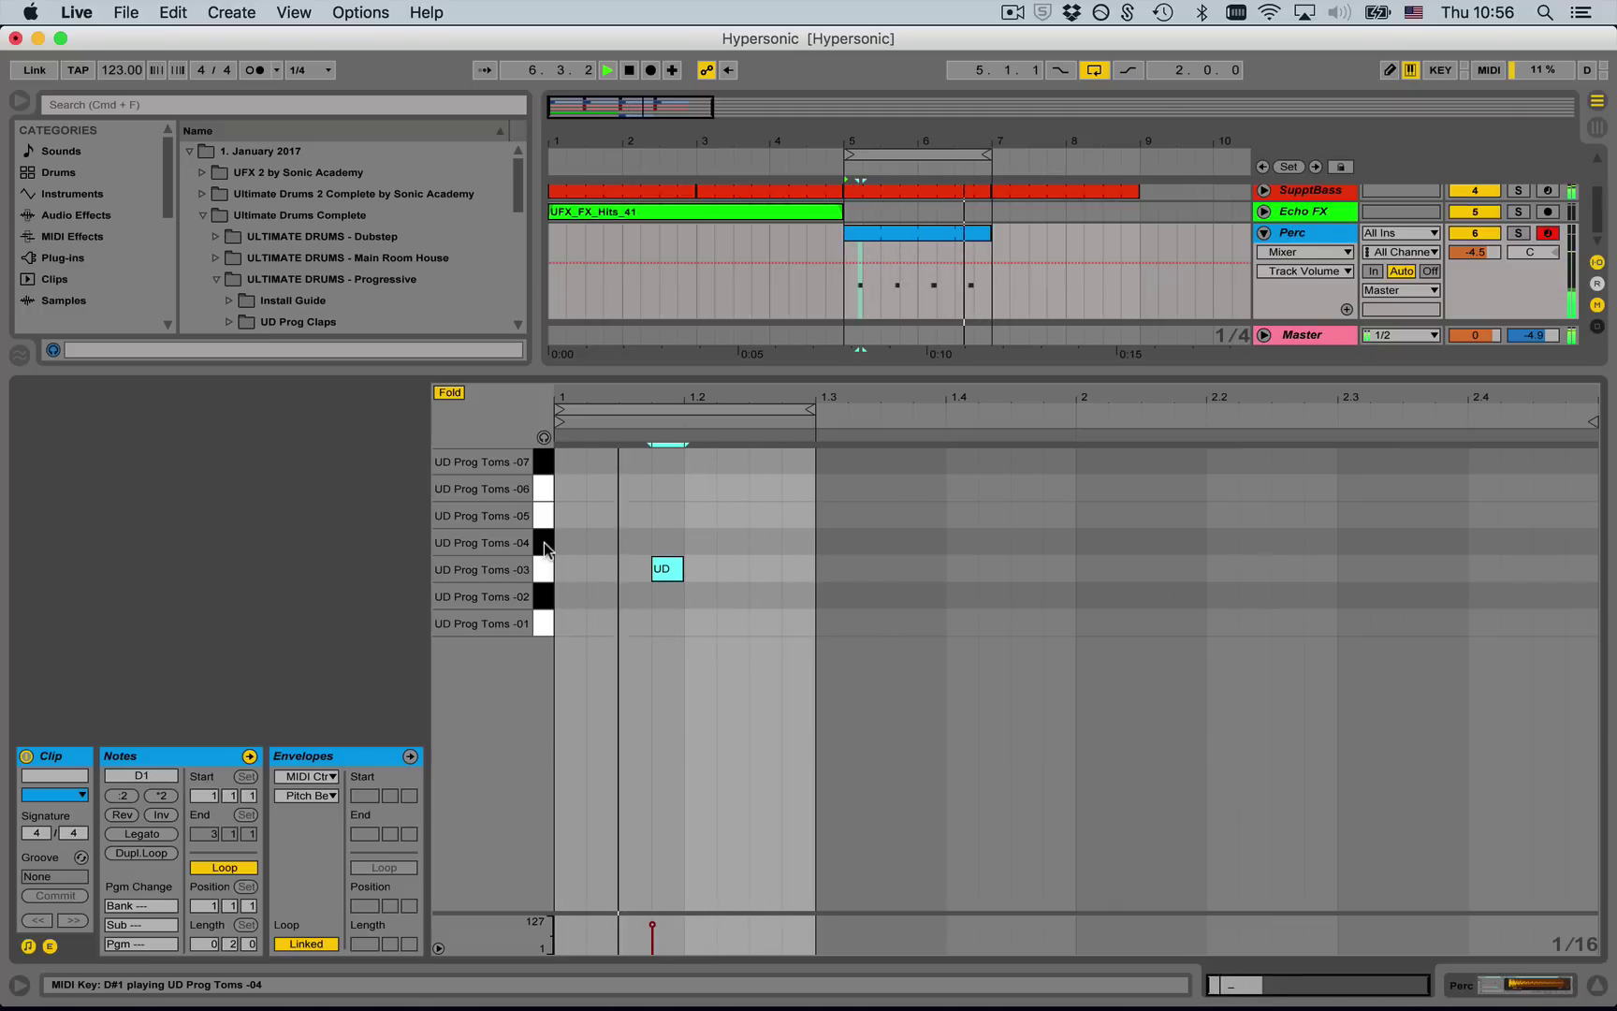
{"action": "key", "text": "Up"}
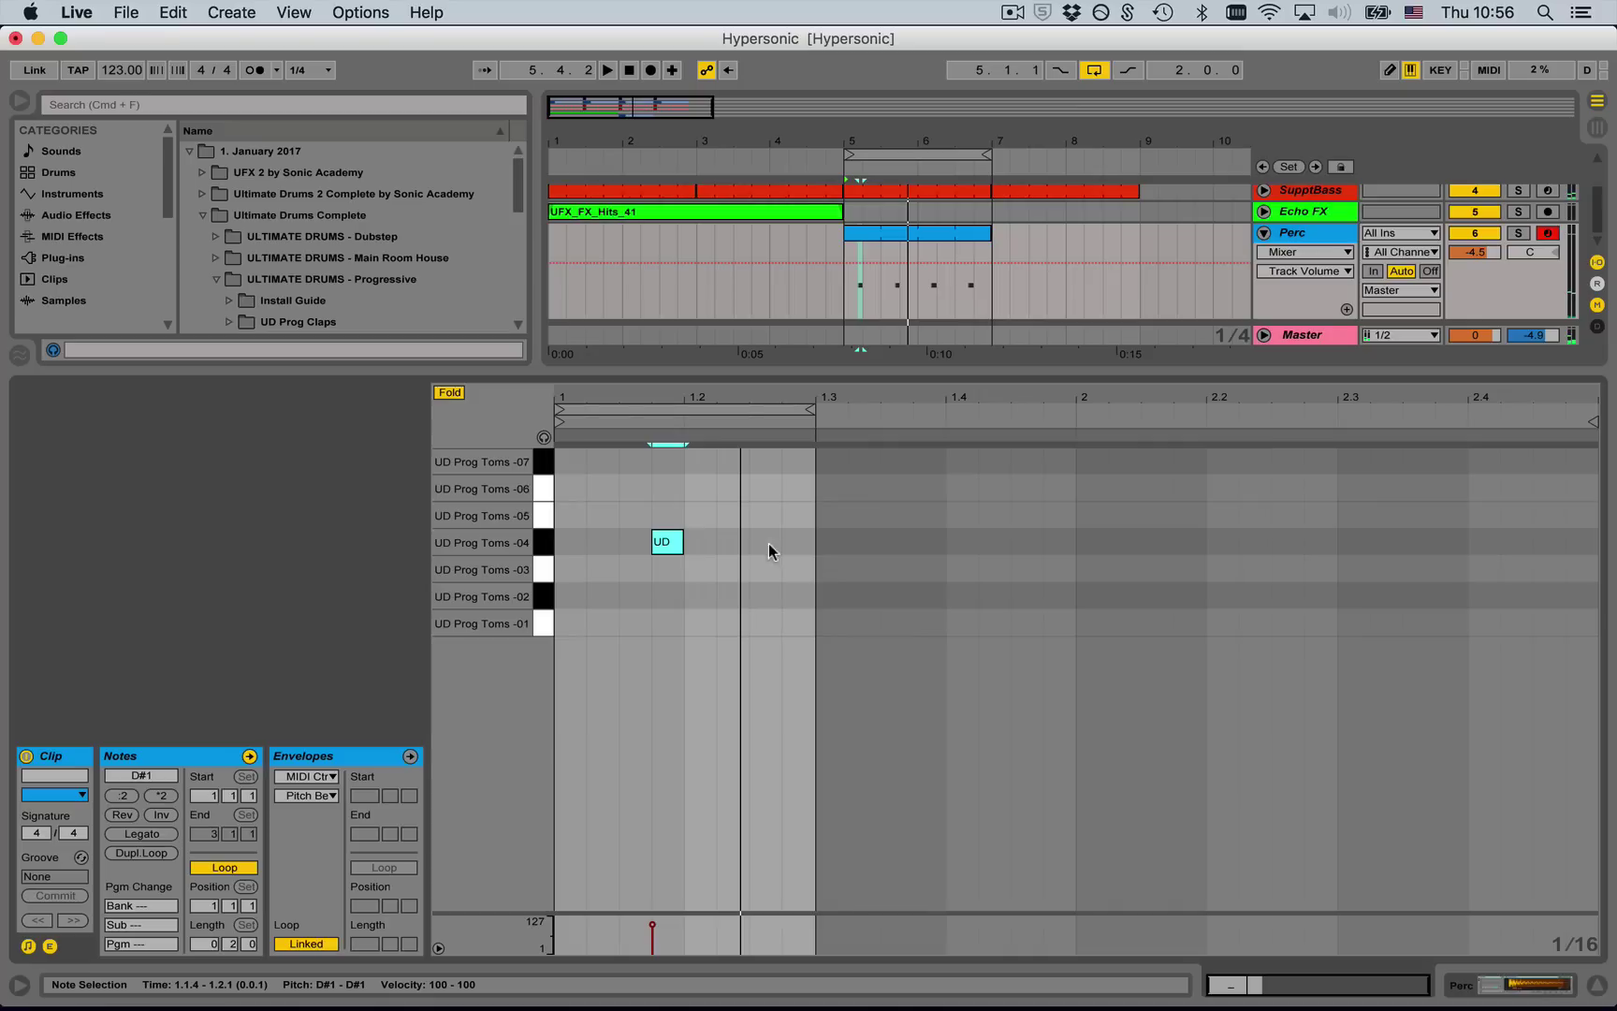
- Set the UD Prog Toms -04 note's velocity to 68 and add notes on UD Prog Toms -03 and -07 near it
{"action": "mouse_move", "coordinate": [673, 540]}
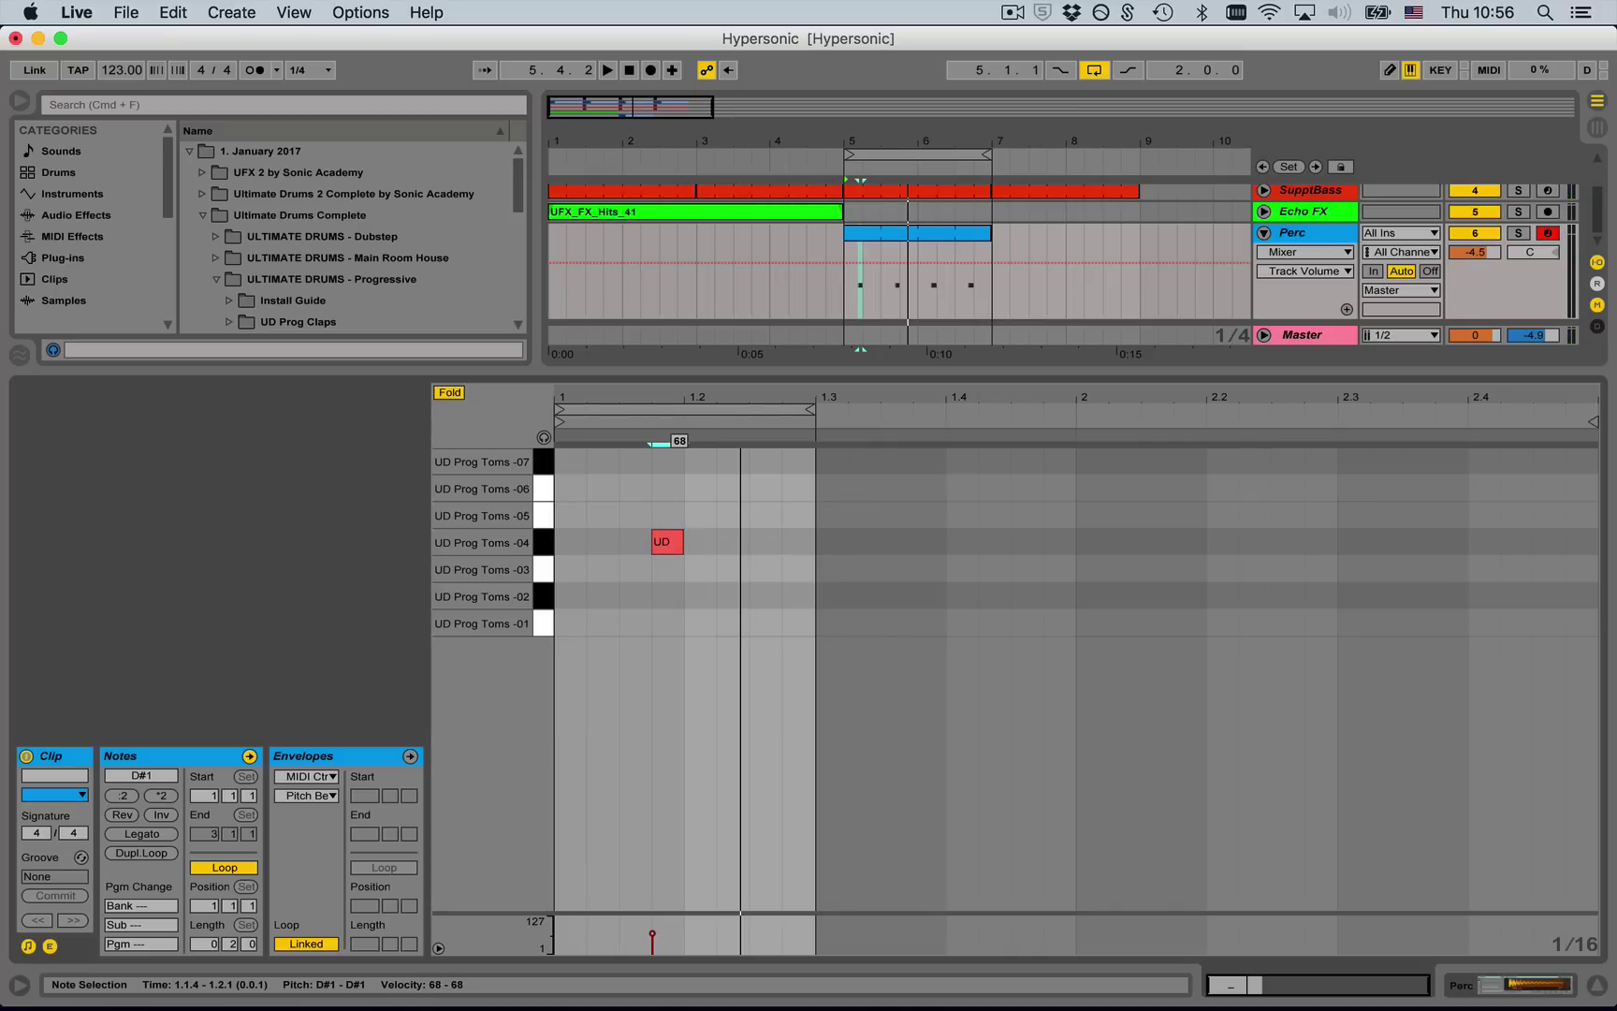
{"action": "left_click_drag", "start_coordinate": [663, 543], "coordinate": [660, 583]}
{"action": "key", "text": "b"}
{"action": "left_click", "coordinate": [666, 487]}
{"action": "key", "text": "b"}
{"action": "left_click_drag", "start_coordinate": [667, 481], "coordinate": [663, 474]}
{"action": "key", "text": "super+4"}
{"action": "left_click", "coordinate": [666, 477]}
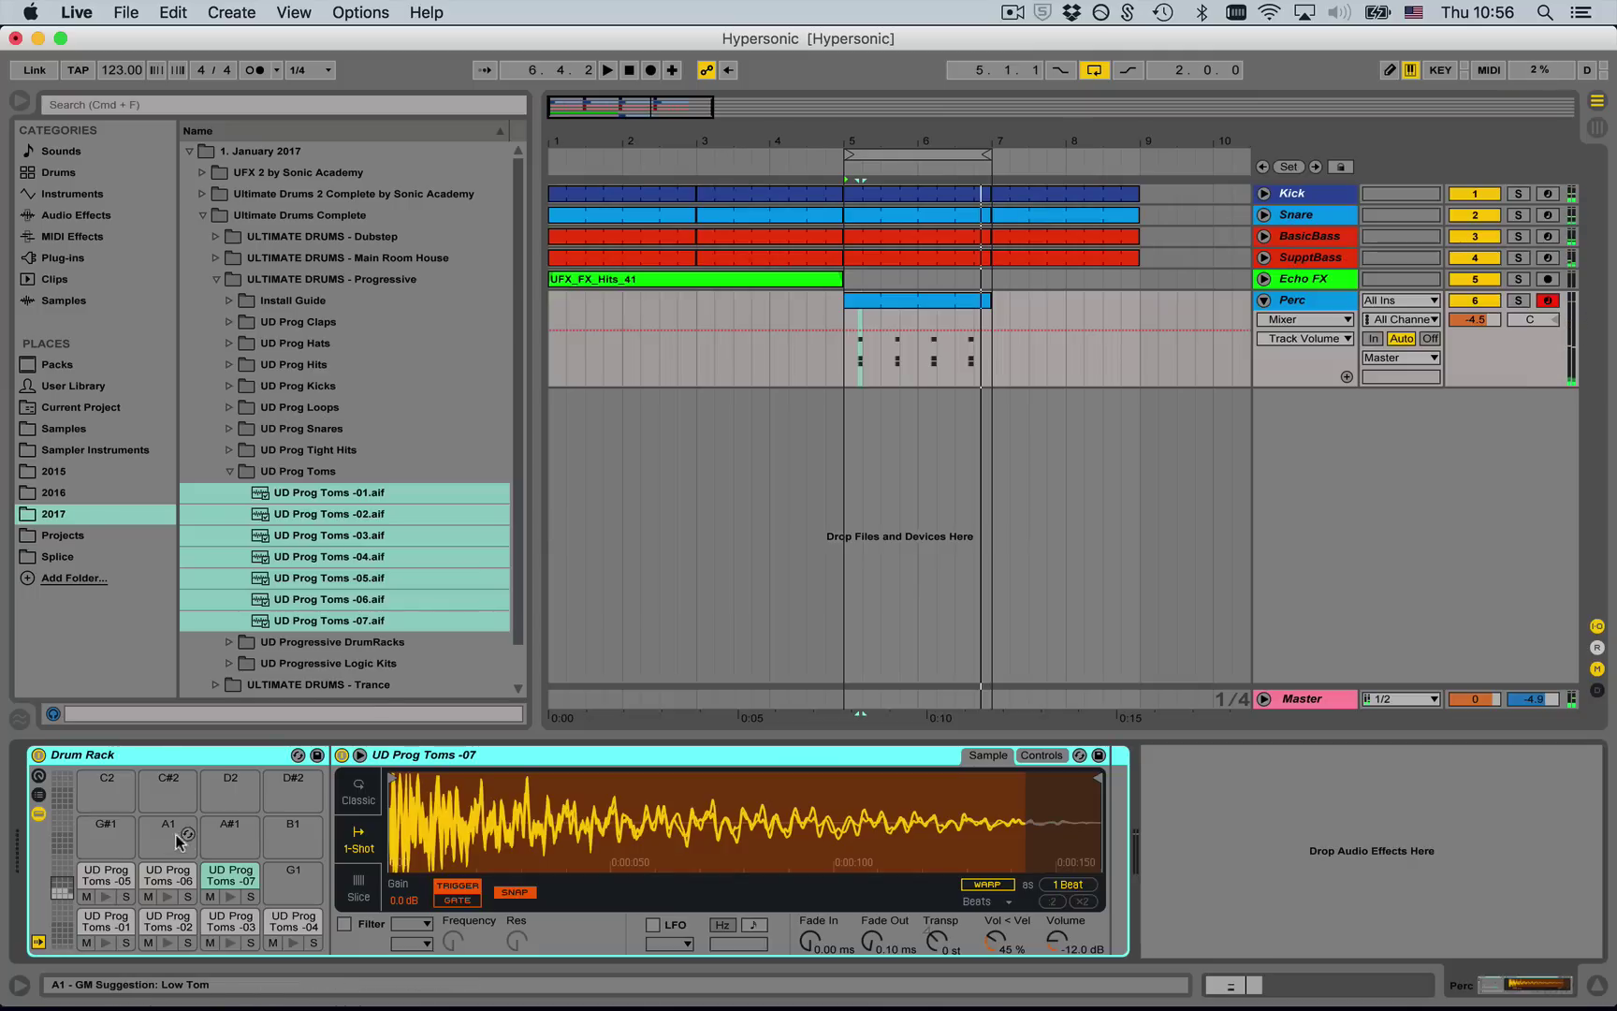
- Transpose the UD Prog Toms -07 pad by +2 st and lower the Perc track's volume to -5.4 dB while the loop plays
{"action": "left_click", "coordinate": [211, 873]}
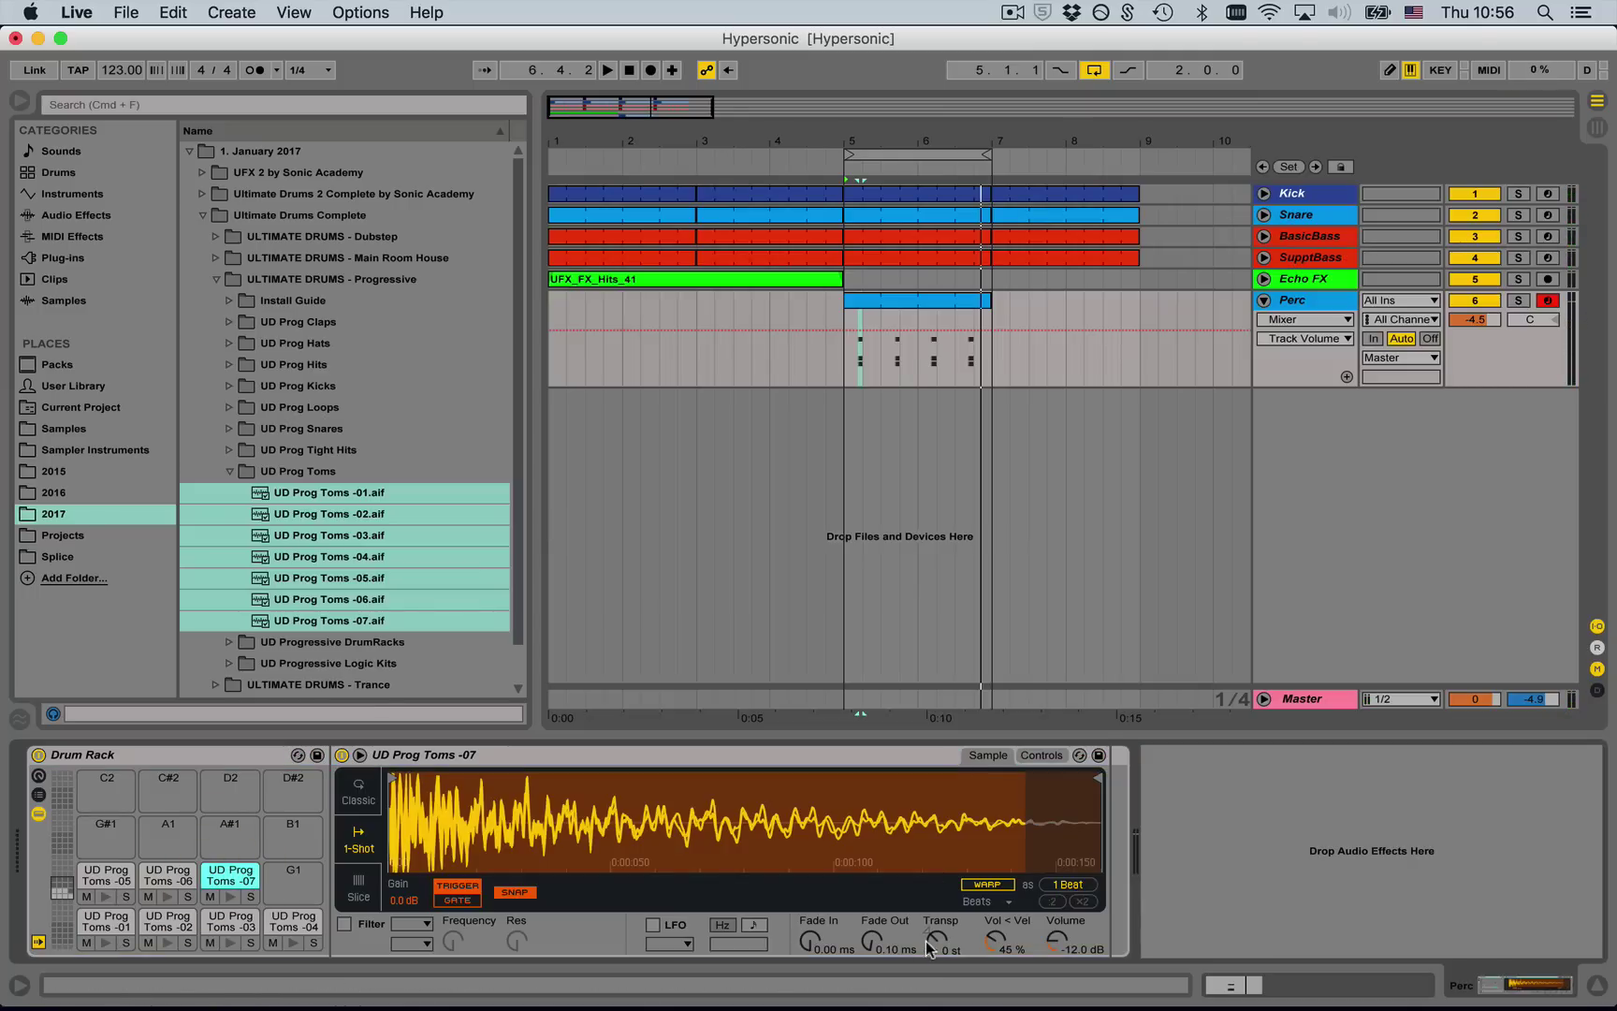
{"action": "left_click_drag", "start_coordinate": [929, 947], "coordinate": [930, 936]}
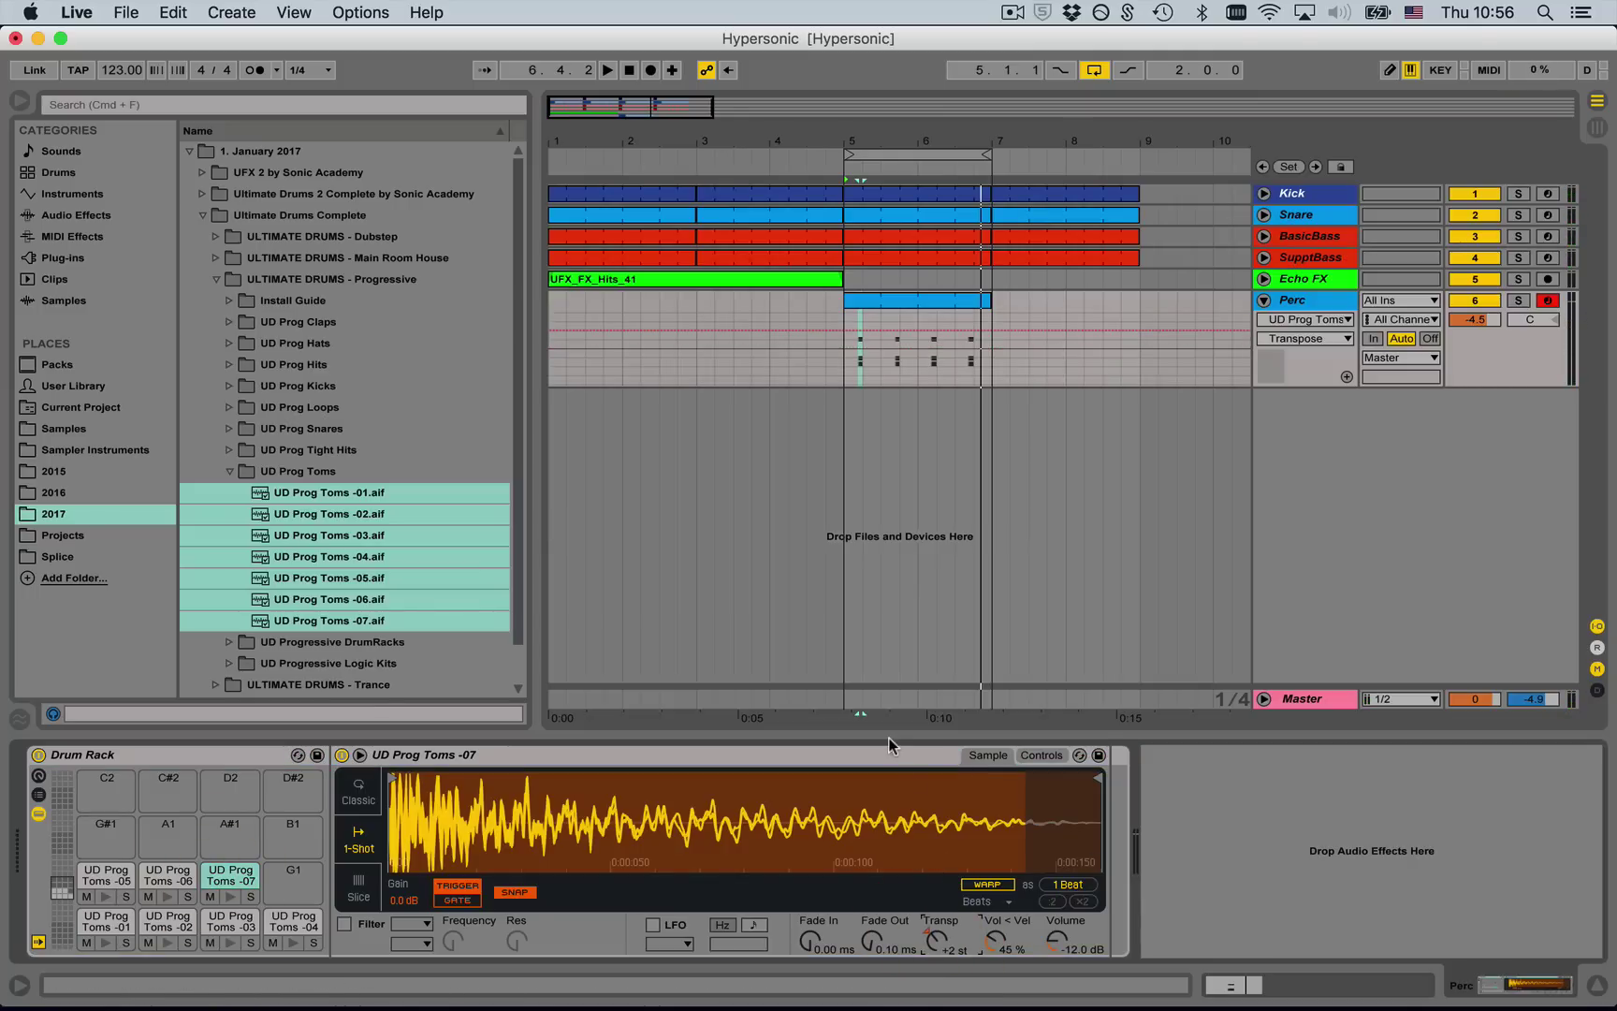
{"action": "key", "text": "space"}
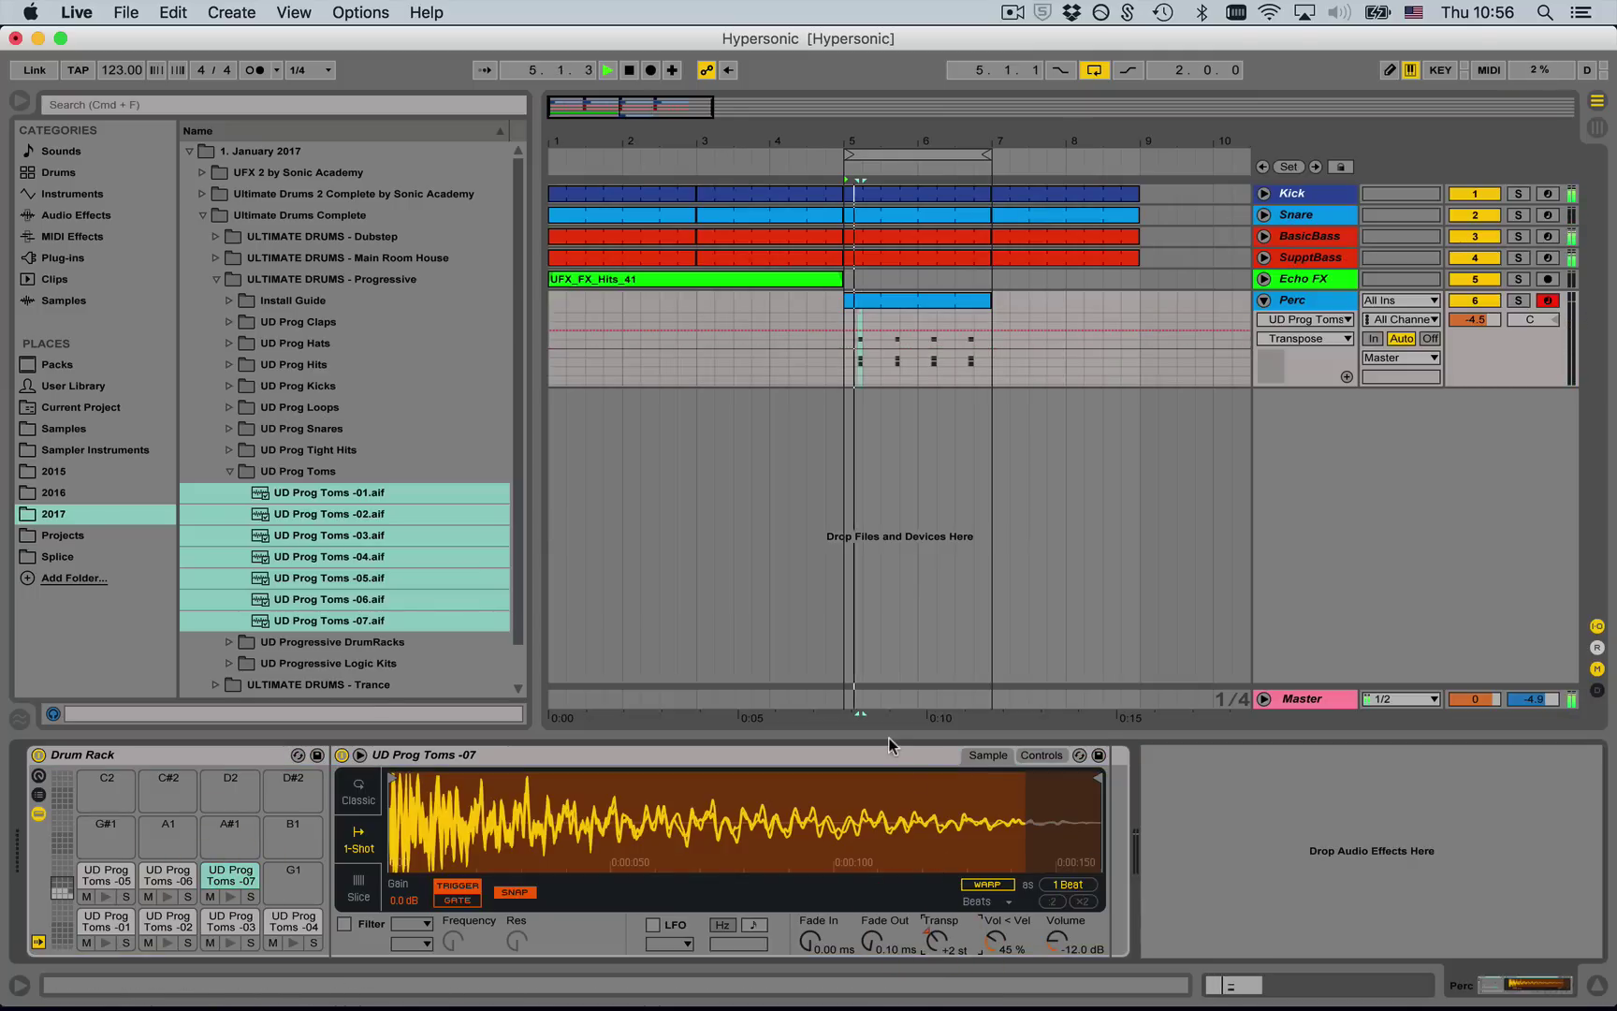
{"action": "left_click", "coordinate": [220, 876]}
{"action": "left_click", "coordinate": [1467, 328]}
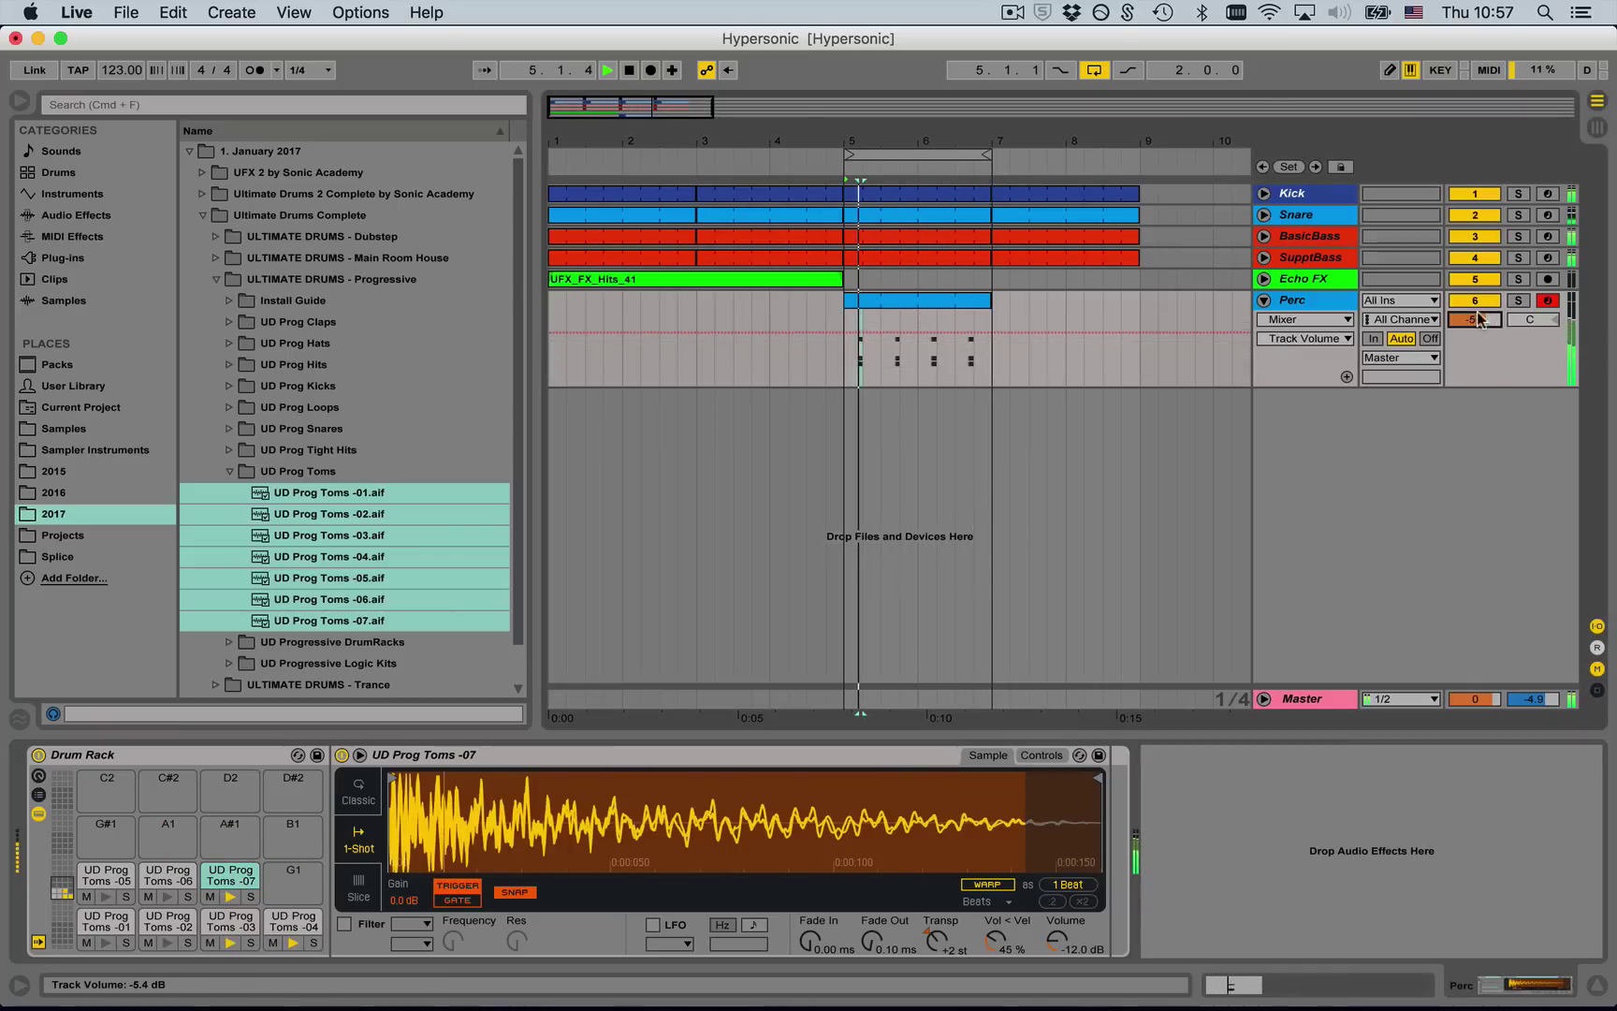
- Hear the Perc track soloed briefly during the loop, then collapse it and list the built-in audio effects
{"action": "left_click", "coordinate": [1518, 301]}
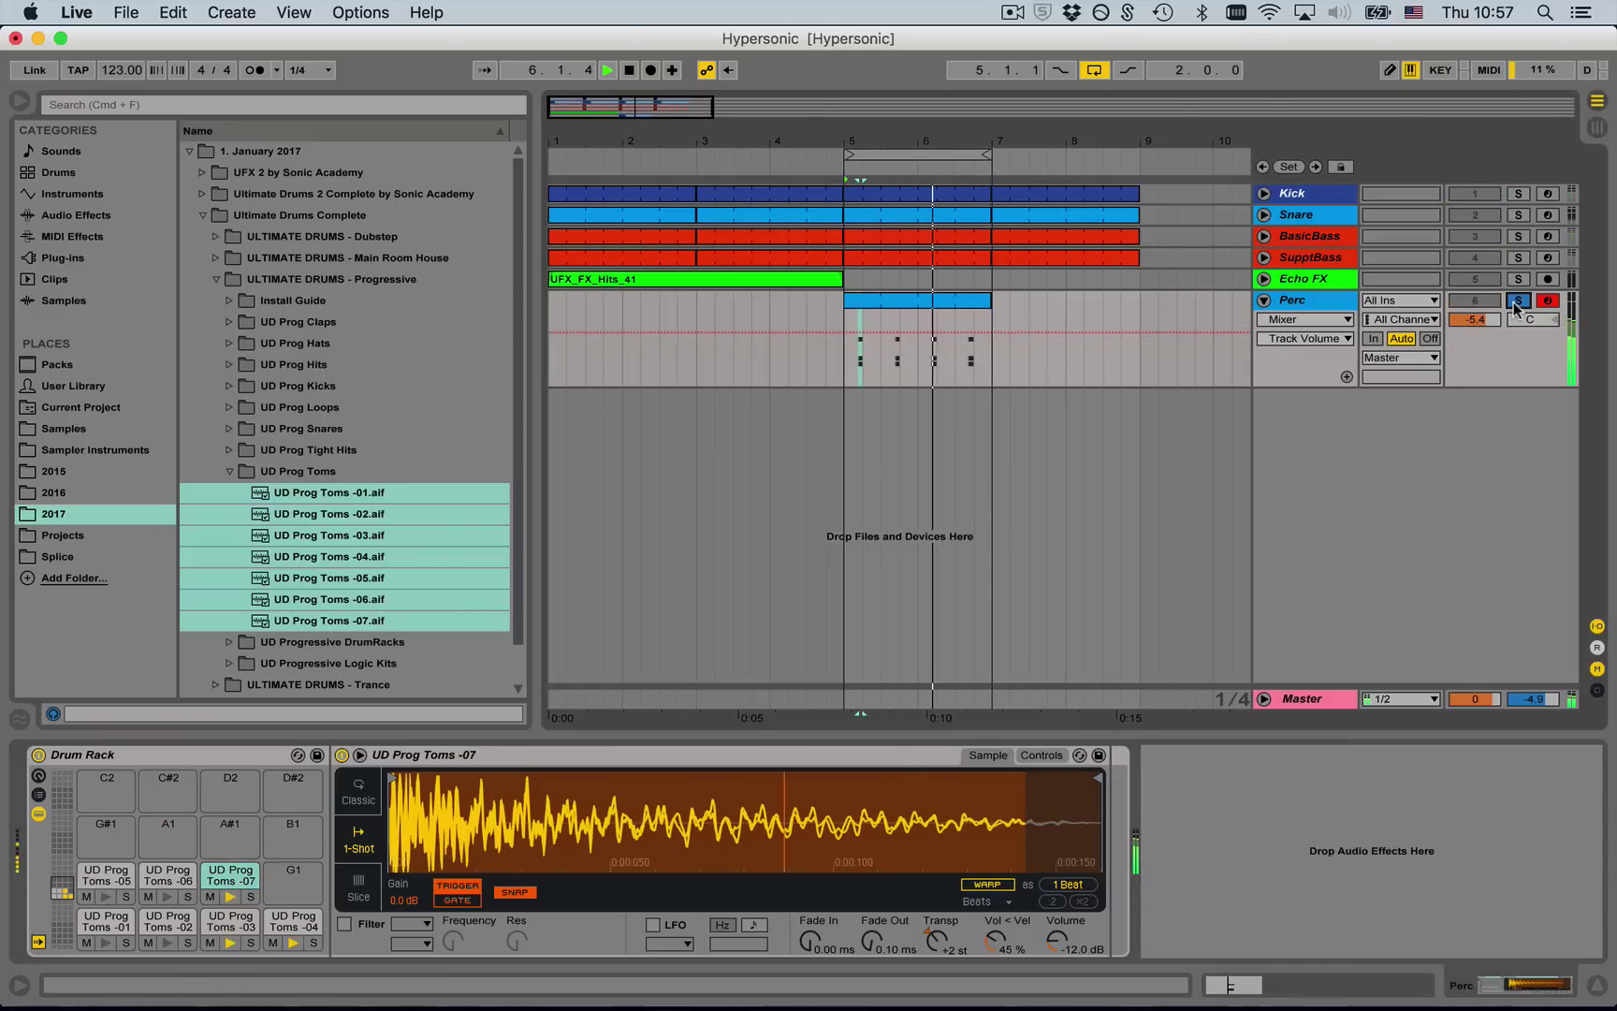
{"action": "left_click", "coordinate": [1518, 300]}
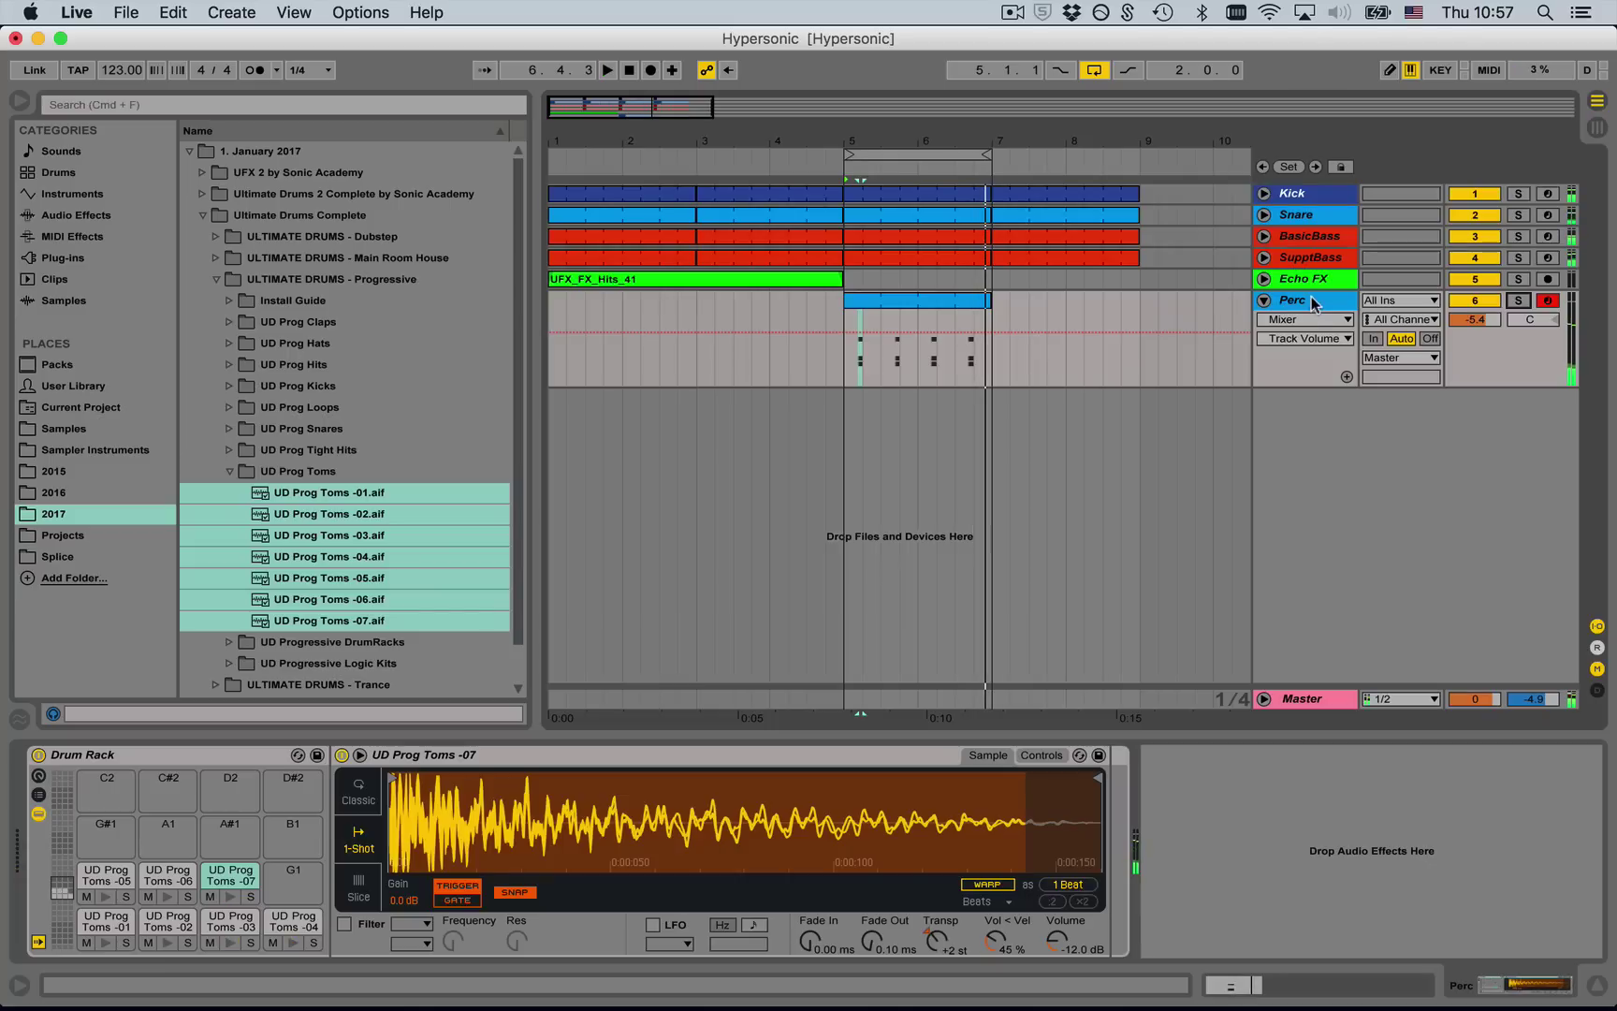
{"action": "left_click", "coordinate": [1264, 300]}
{"action": "left_click", "coordinate": [75, 215]}
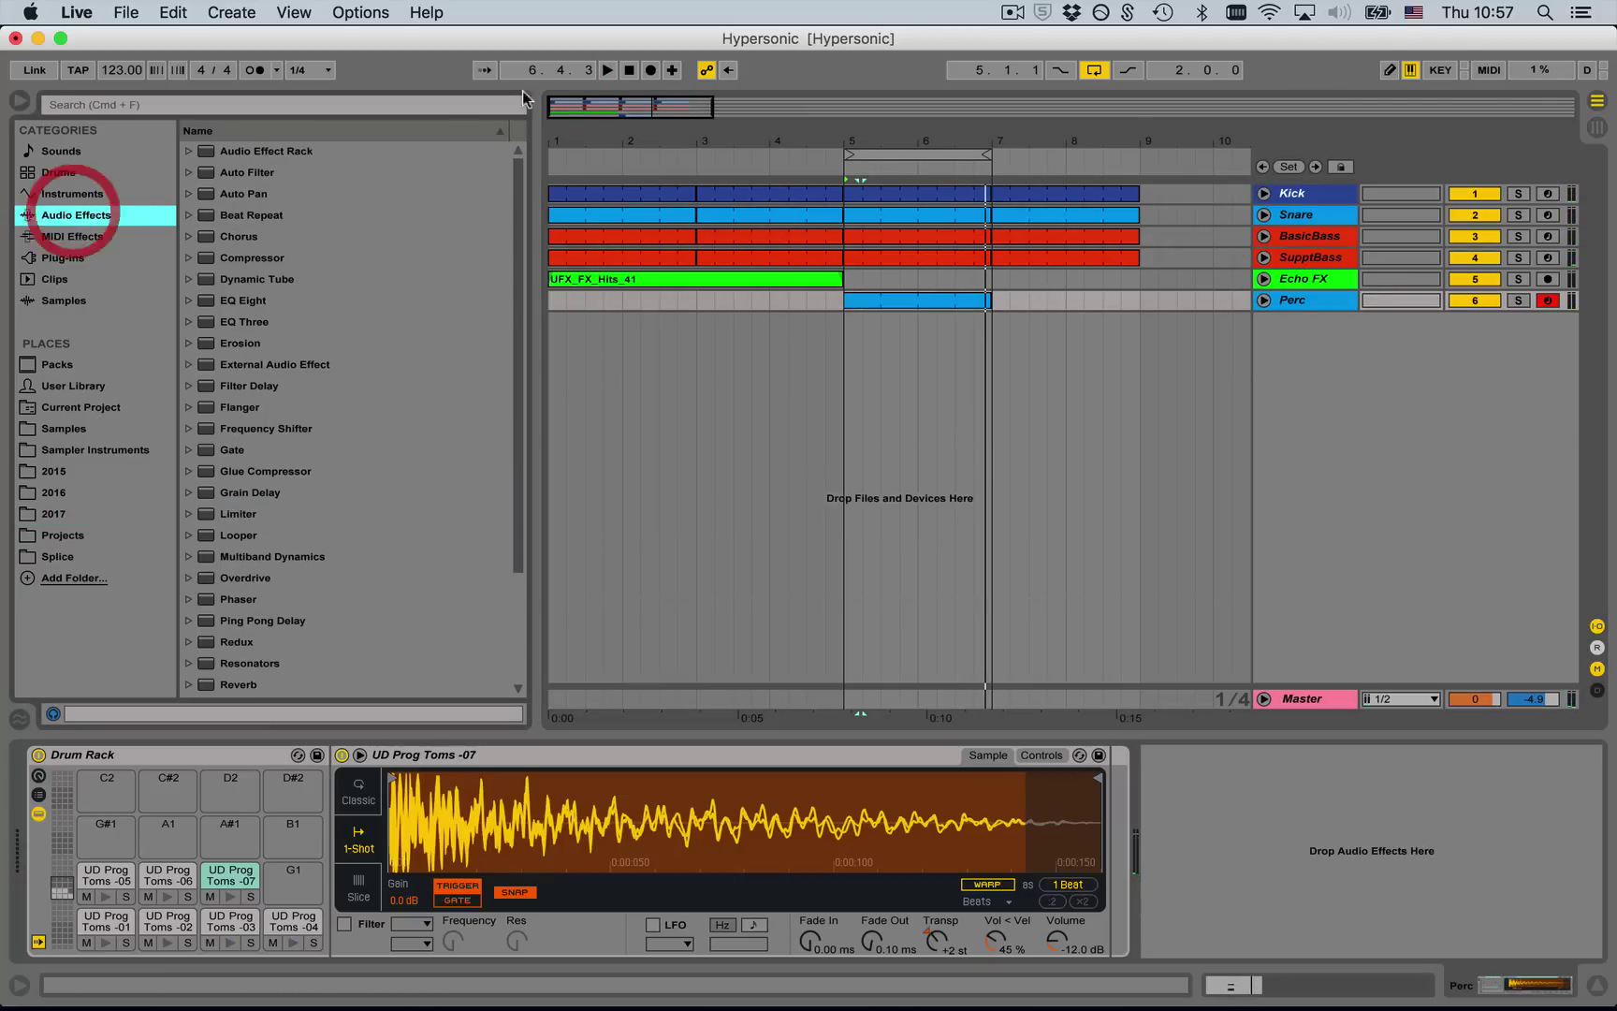
- Expand every track in the arrangement to show its mixer settings, then collapse them all again
{"action": "left_click", "coordinate": [1264, 300]}
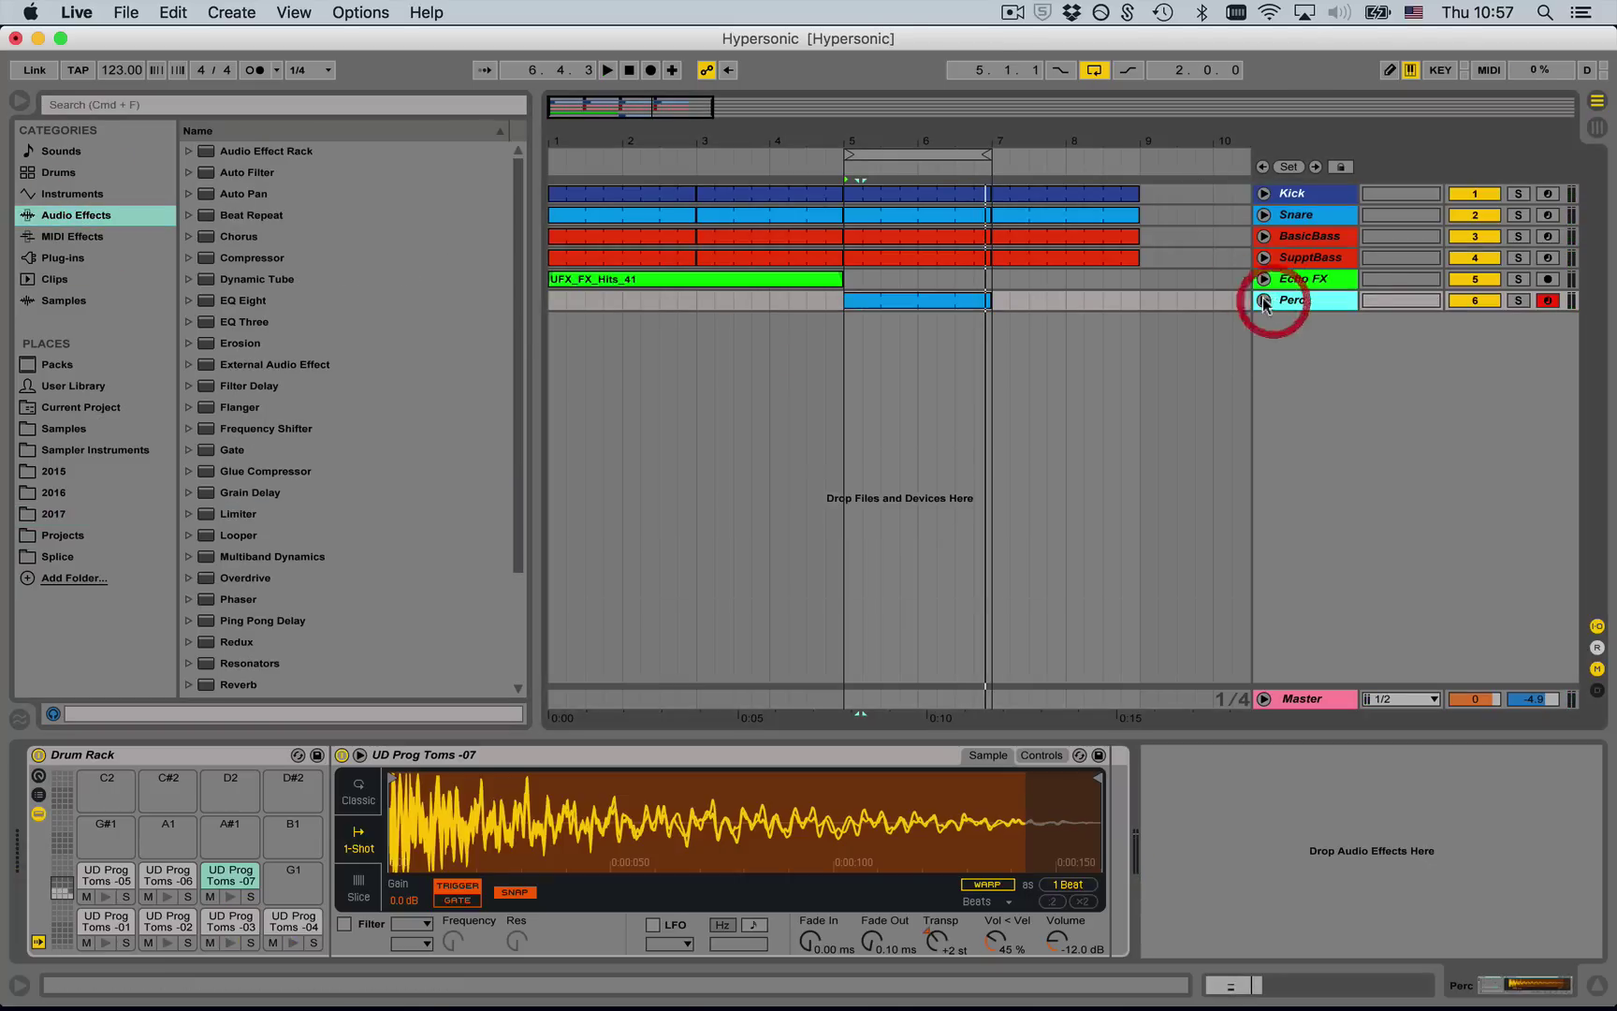
{"action": "left_click", "coordinate": [1264, 278]}
{"action": "left_click", "coordinate": [1263, 258]}
{"action": "left_click", "coordinate": [1264, 236]}
{"action": "left_click", "coordinate": [1263, 215]}
{"action": "left_click", "coordinate": [1264, 193]}
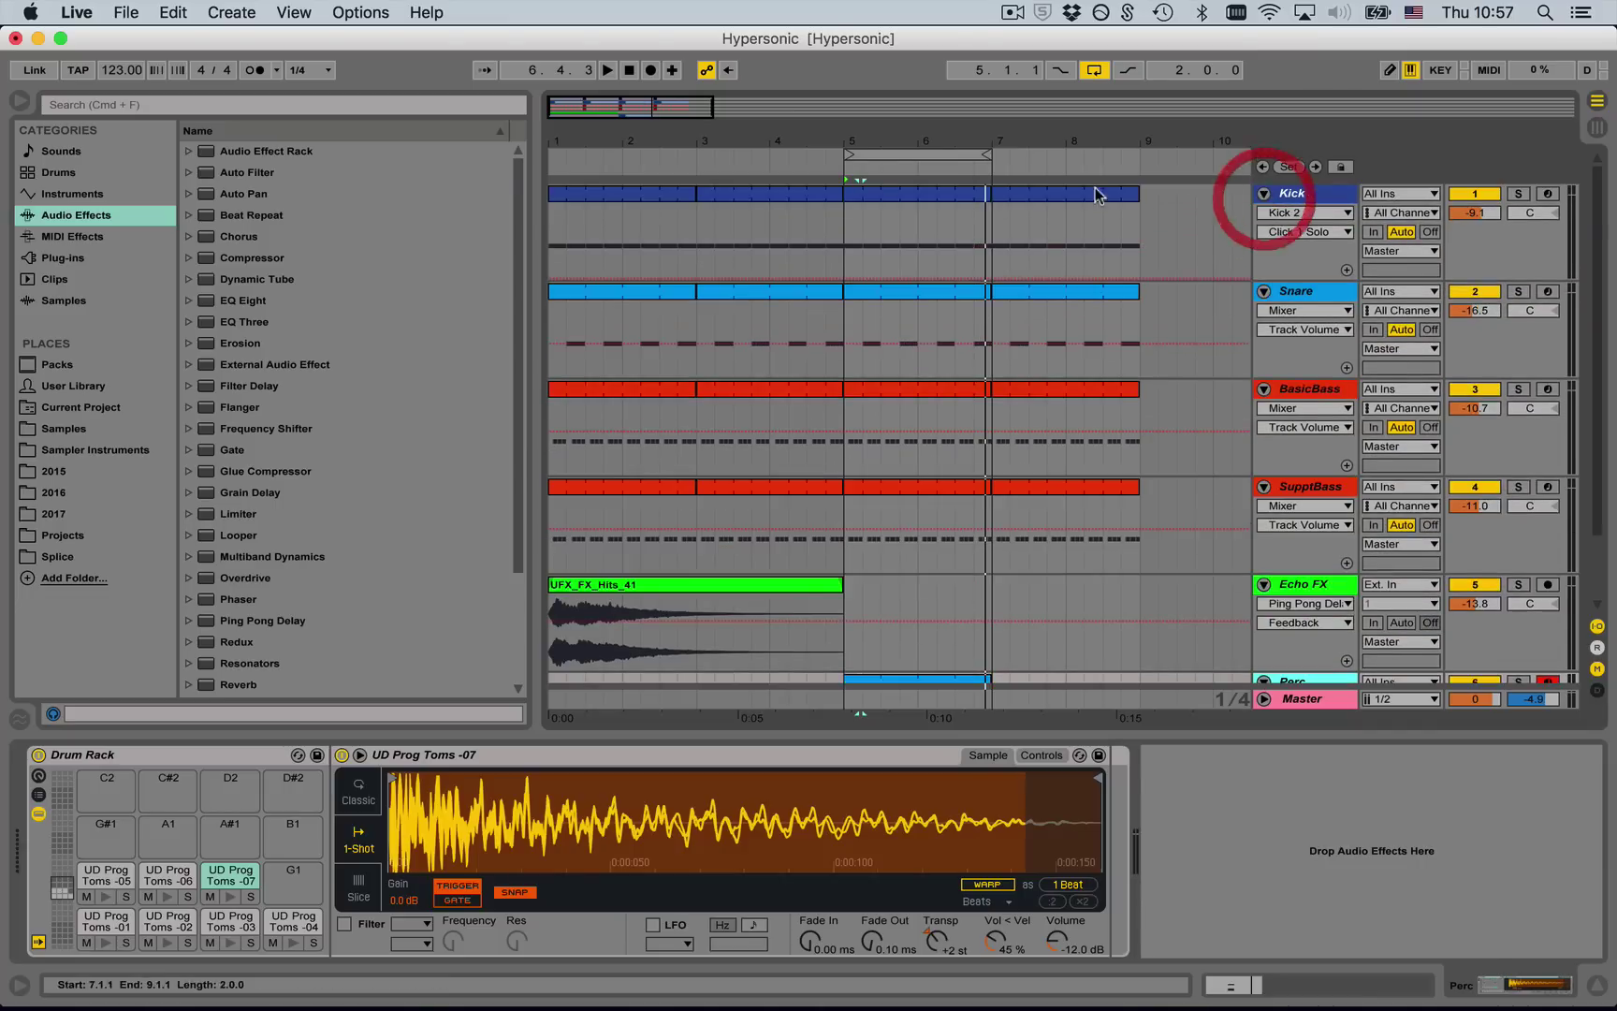
{"action": "scroll", "coordinate": [1071, 236], "scroll_direction": "down", "scroll_amount": 3}
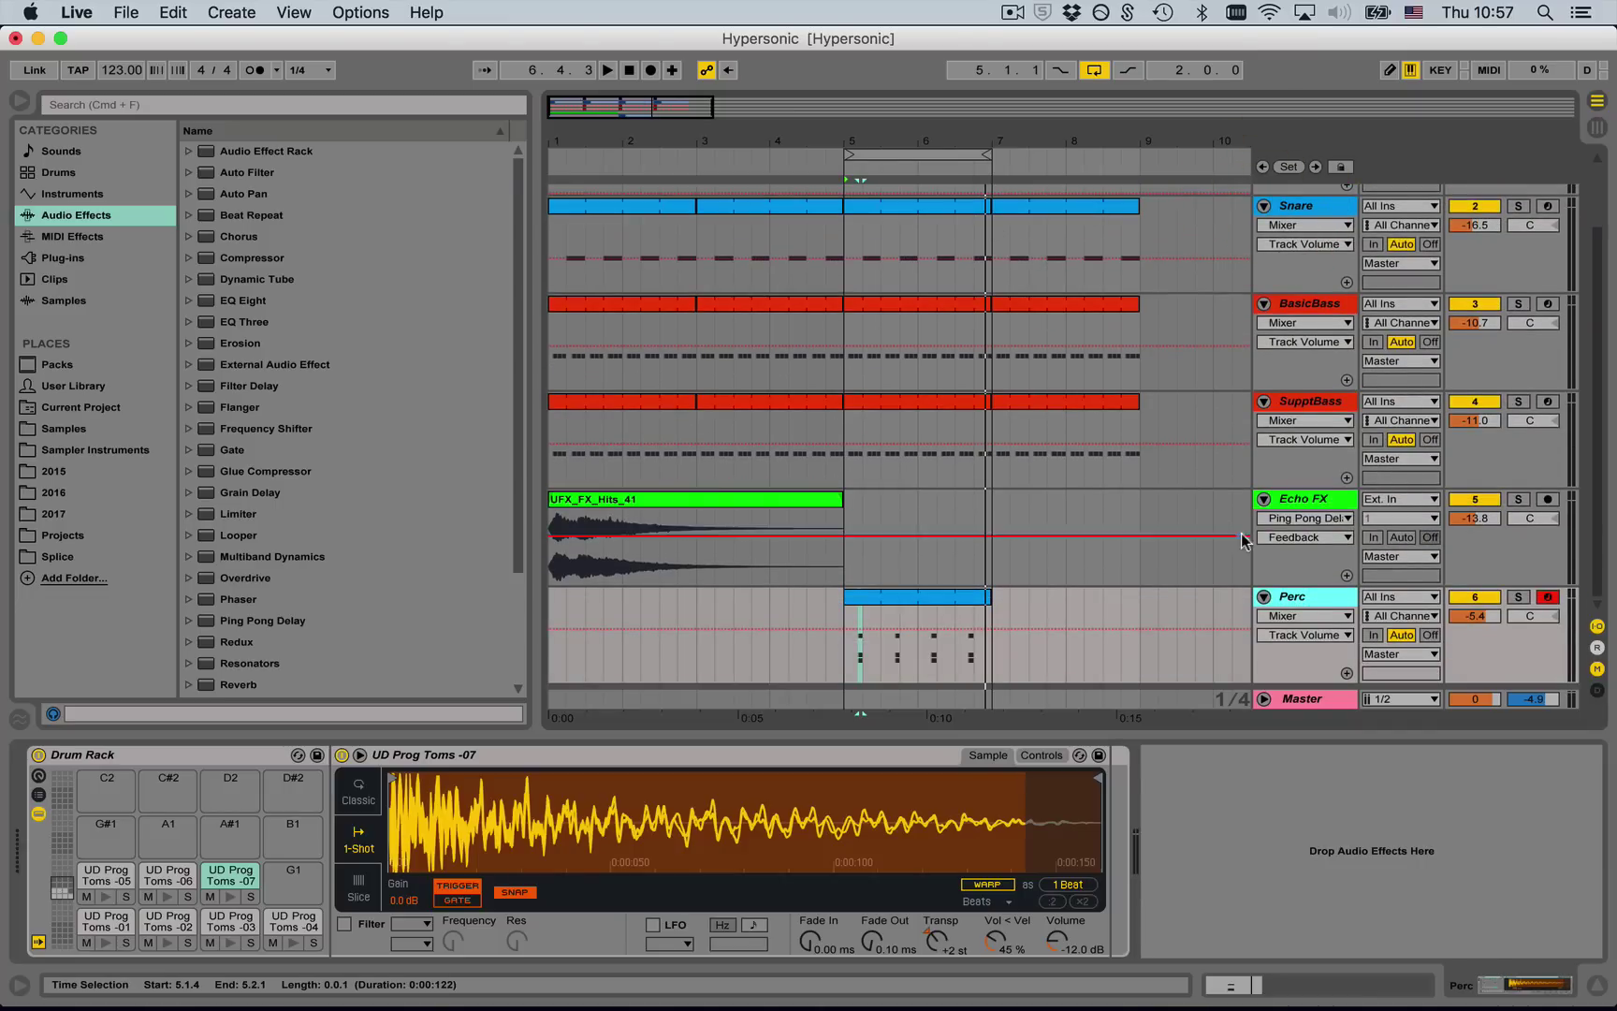
{"action": "left_click", "coordinate": [1263, 597], "text": "alt"}
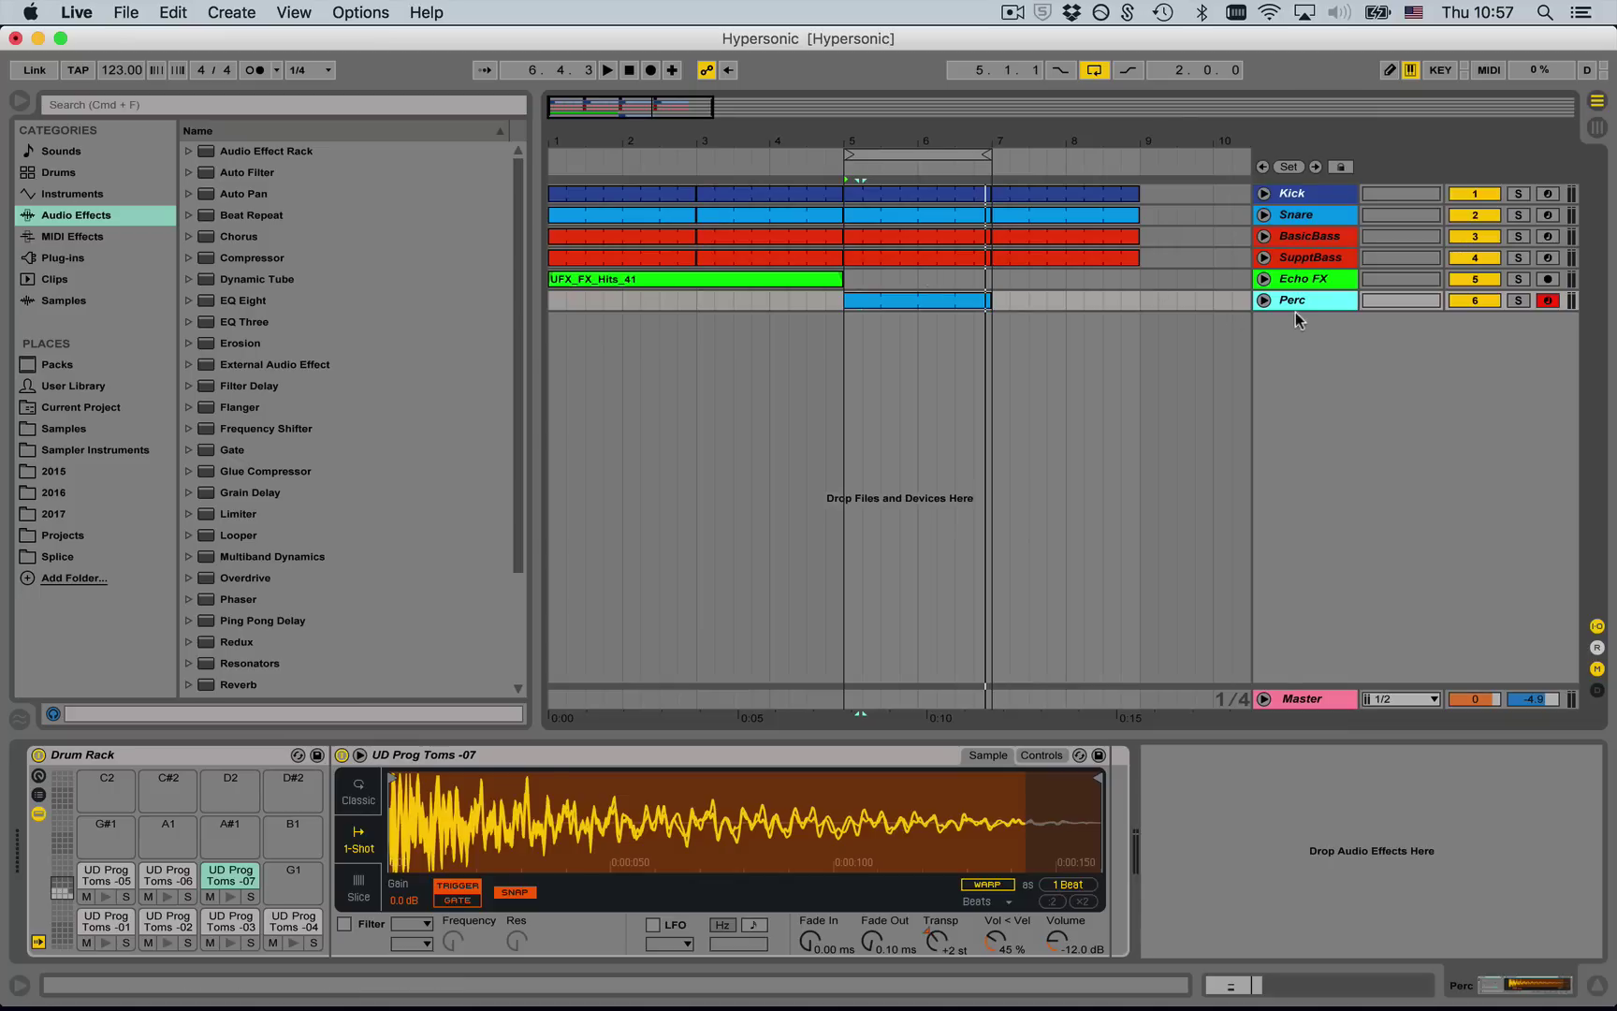
- Expand the Perc track, add a return track and load the Reverb effect onto it
{"action": "left_click", "coordinate": [1264, 300]}
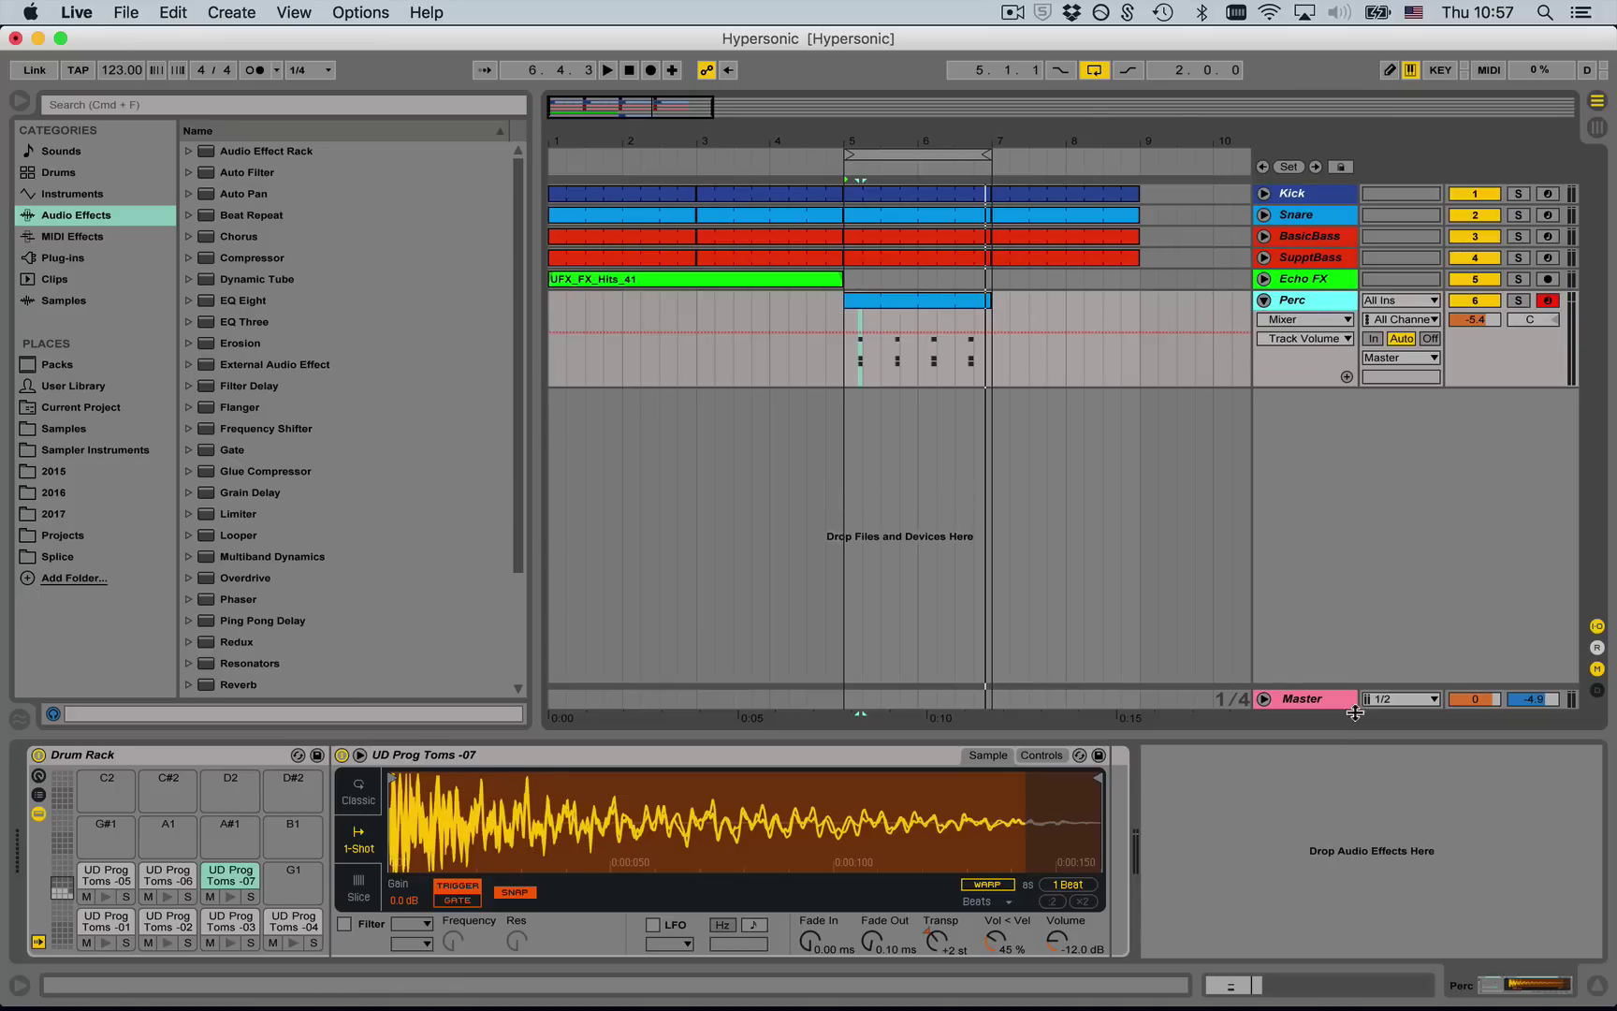
{"action": "key", "text": "super+alt+t"}
{"action": "scroll", "coordinate": [291, 585], "scroll_direction": "down", "scroll_amount": 3}
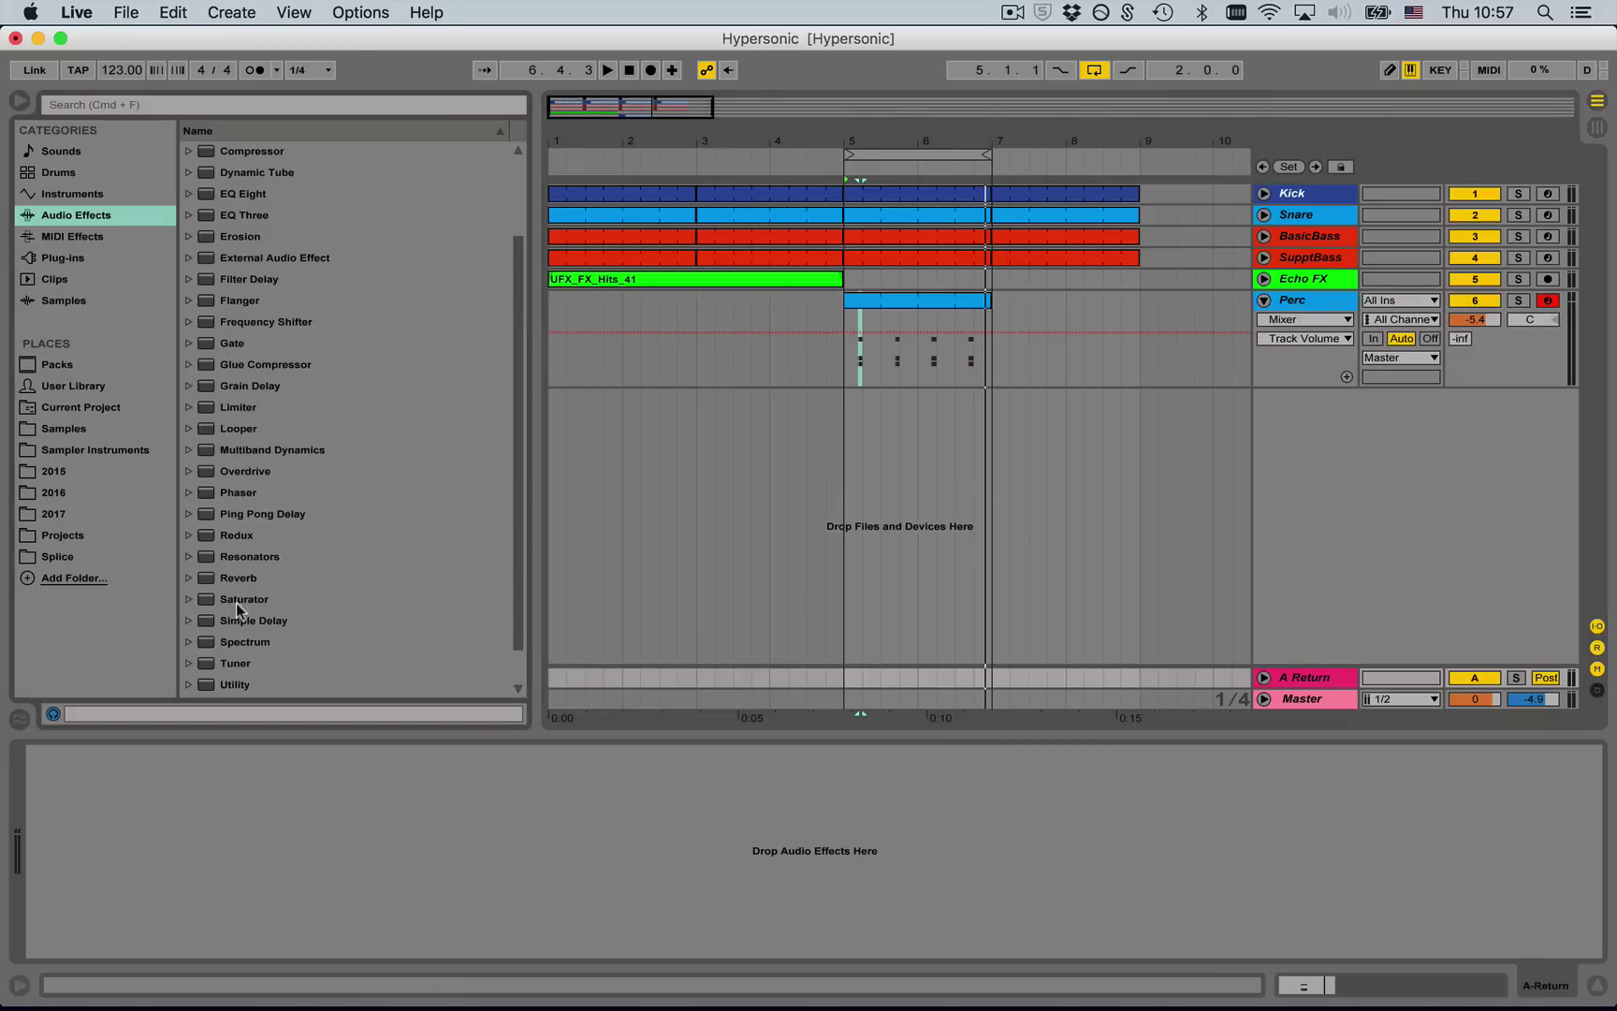
{"action": "left_click_drag", "start_coordinate": [233, 580], "coordinate": [1312, 677]}
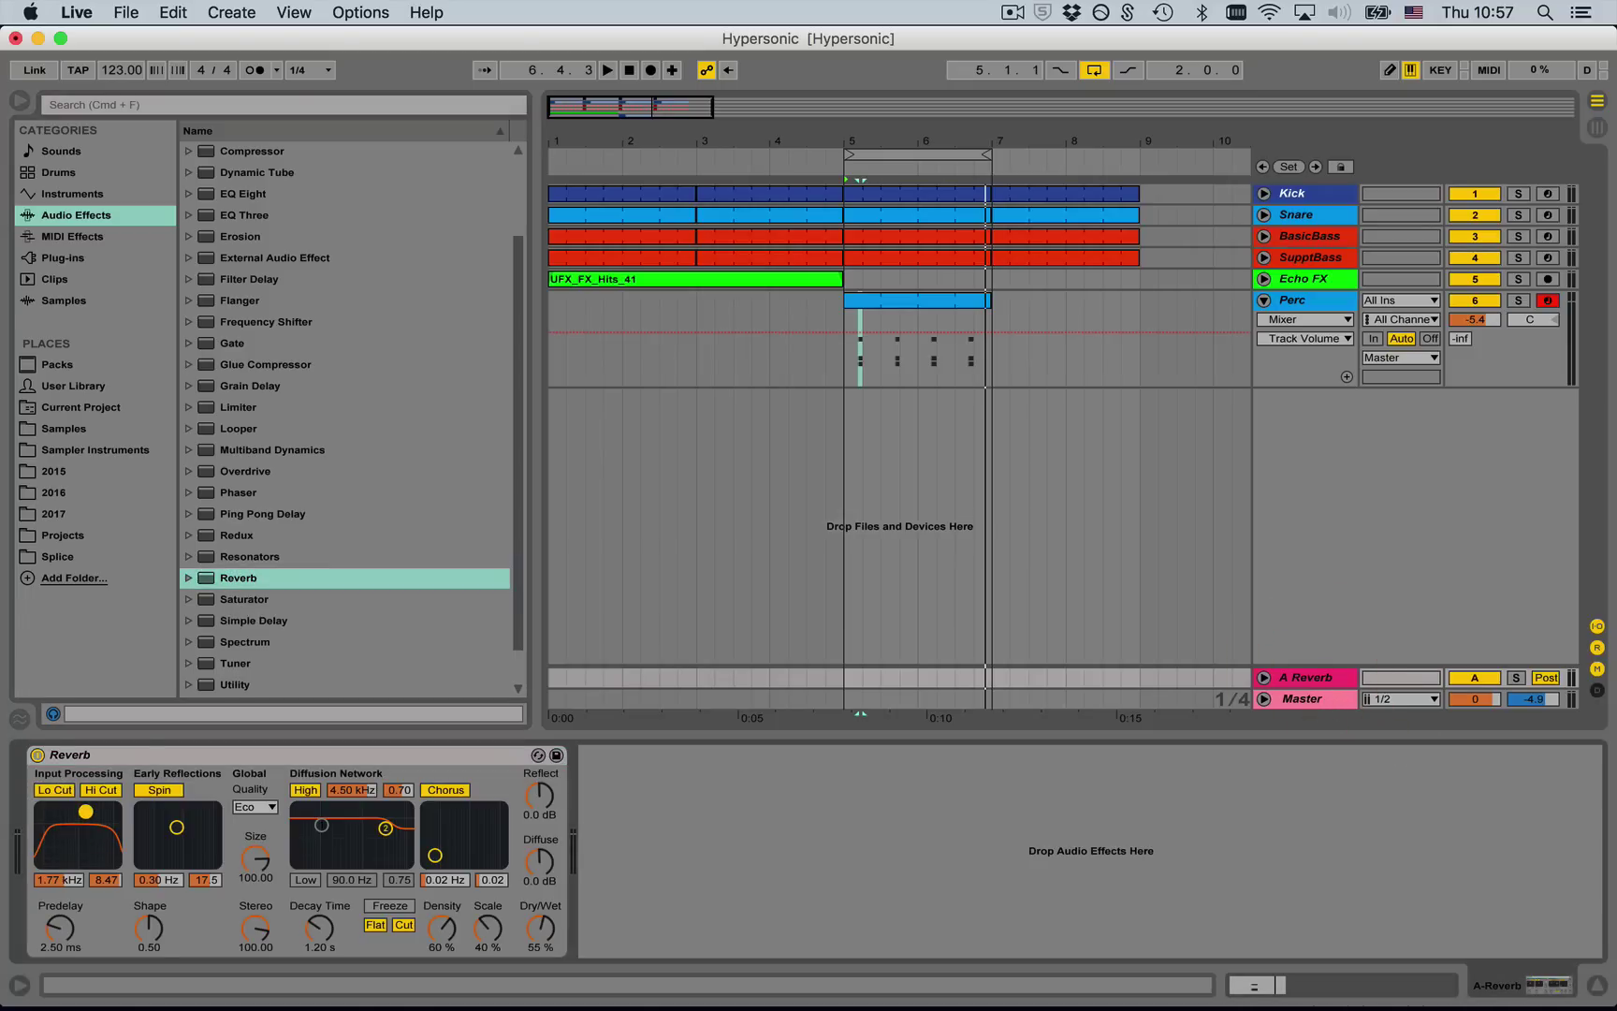
- Solo the A Reverb return and raise the Perc track's A-Reverb send to 0 dB while the loop plays
{"action": "left_click", "coordinate": [919, 318]}
{"action": "left_click", "coordinate": [1516, 677]}
{"action": "key", "text": "space"}
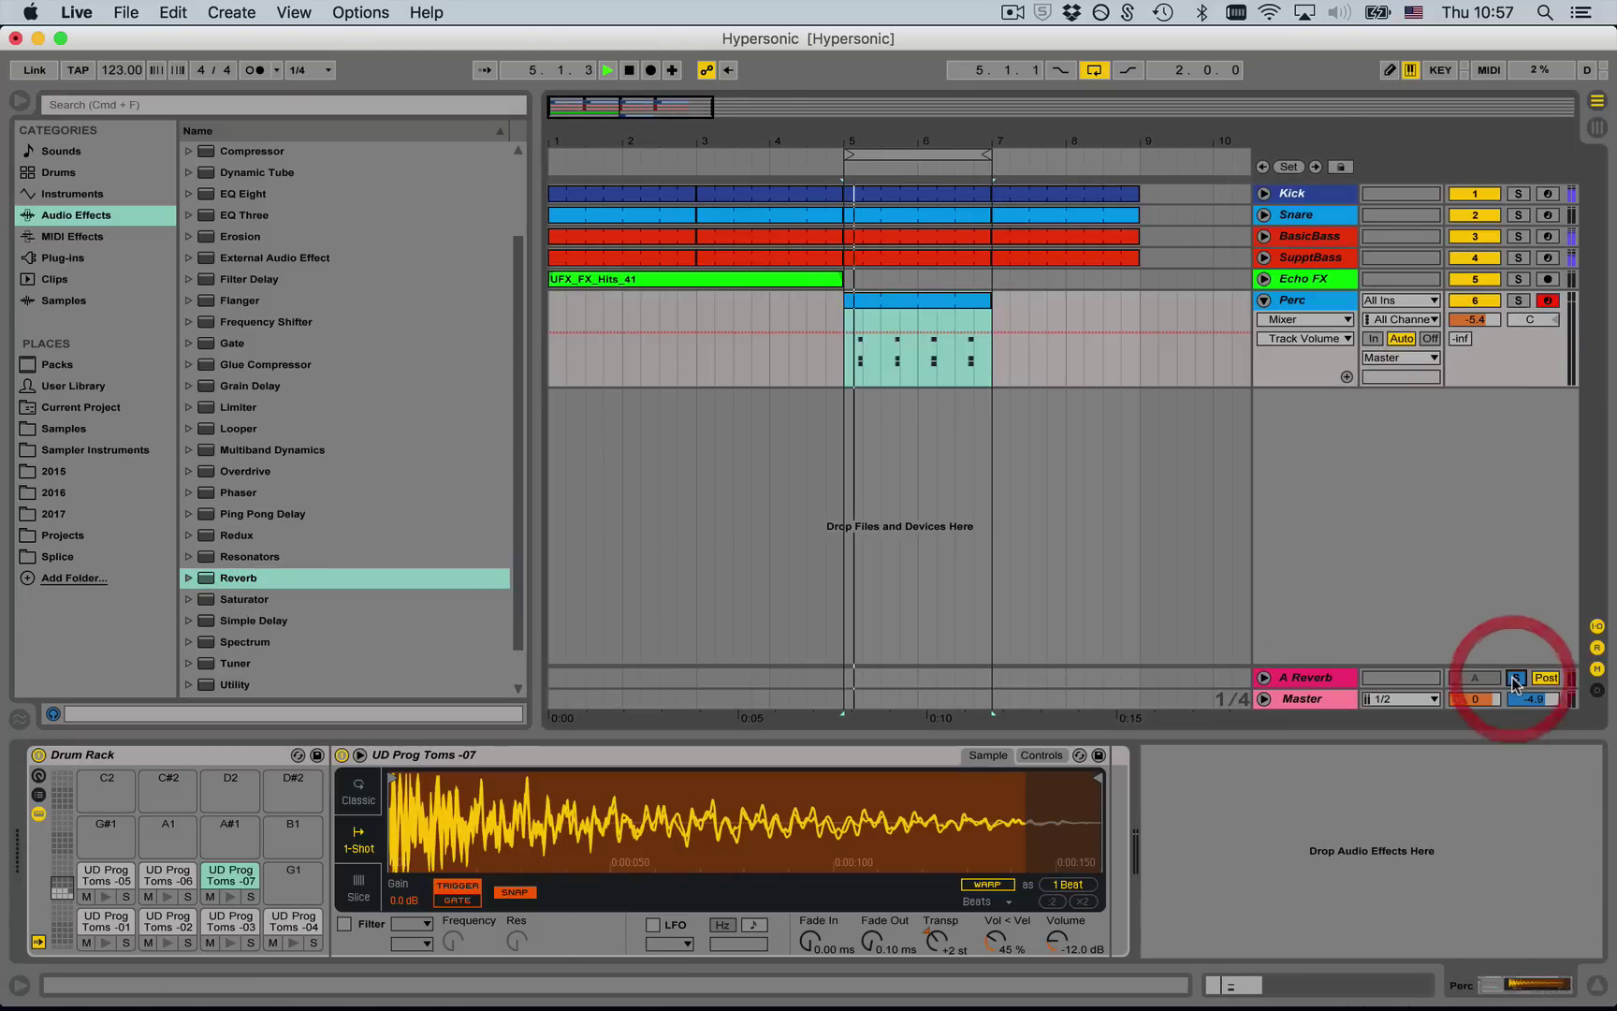
{"action": "left_click_drag", "start_coordinate": [1460, 342], "coordinate": [1460, 248]}
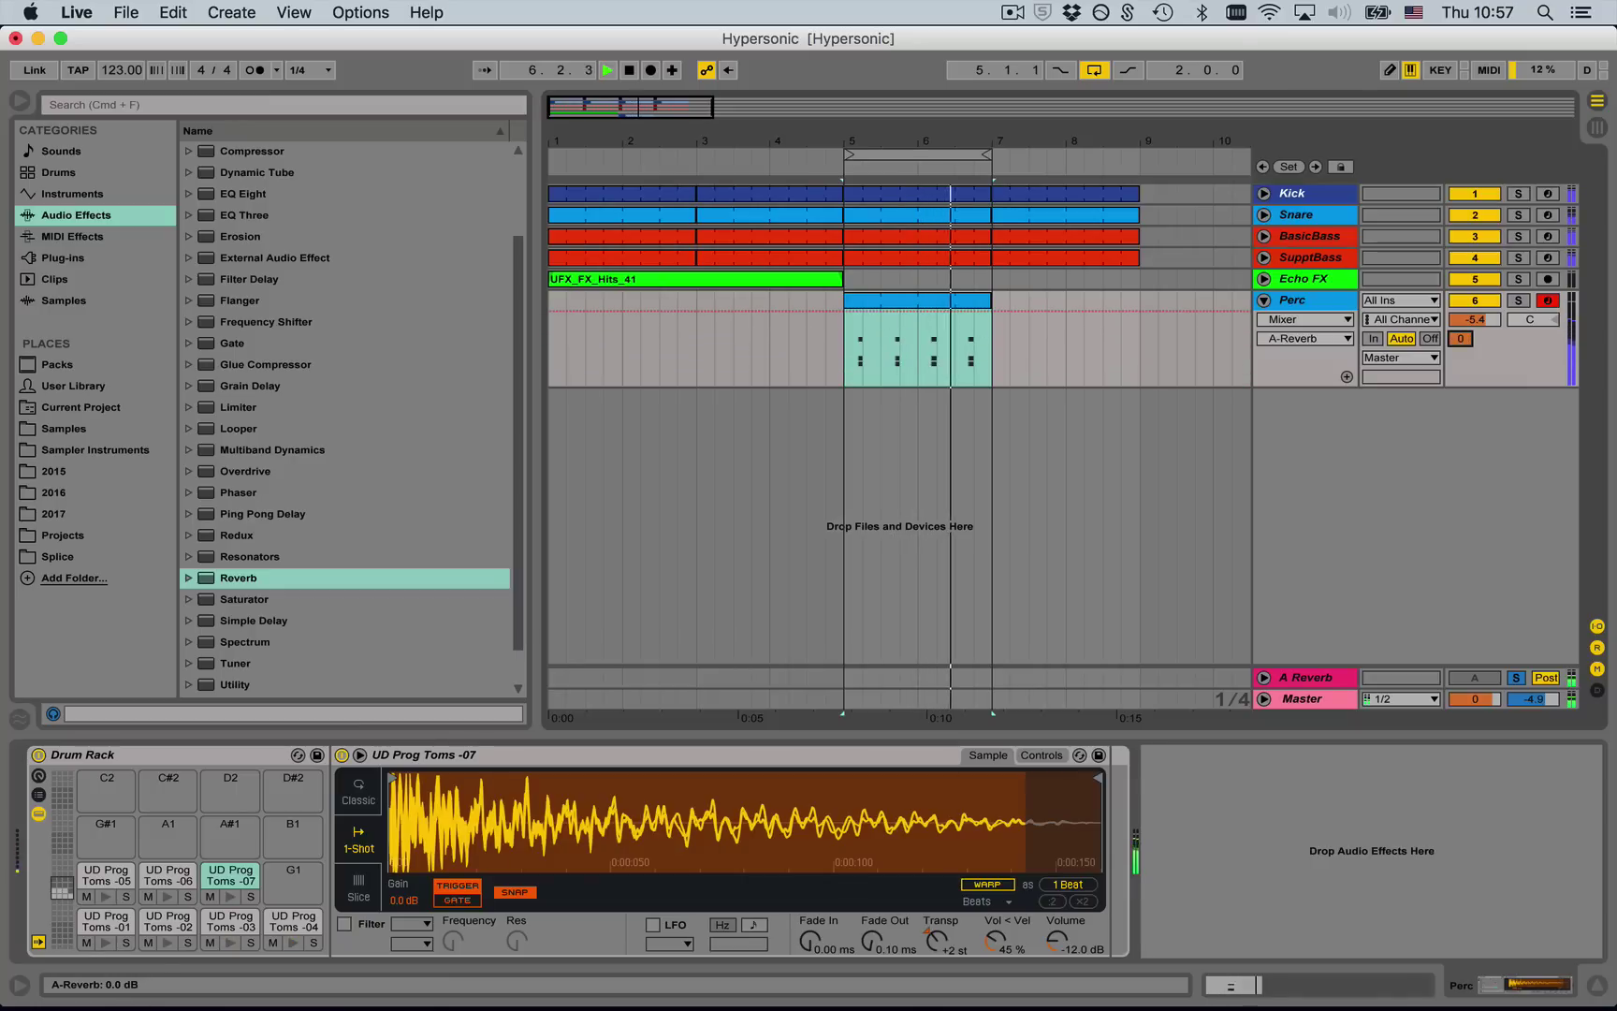
- Set the return's Reverb to 100 % Dry/Wet, High quality and a decay time of 1.84 s, checking it in the loop
{"action": "left_click", "coordinate": [1292, 677]}
{"action": "left_click_drag", "start_coordinate": [540, 928], "coordinate": [536, 889]}
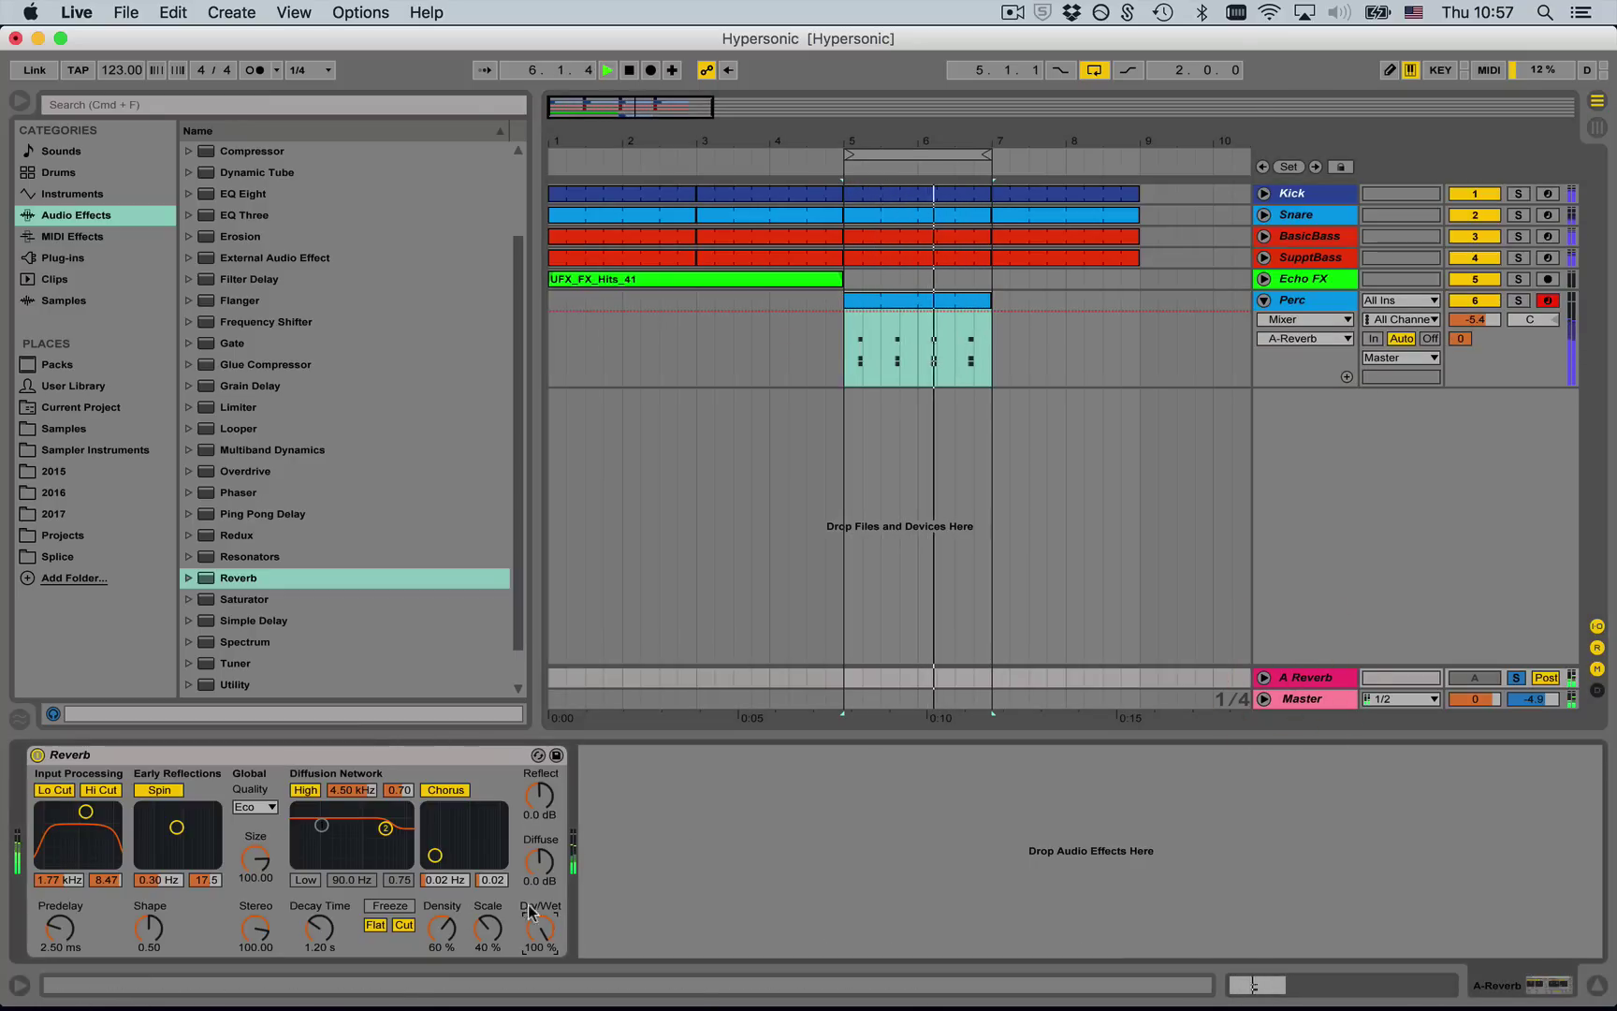
{"action": "left_click", "coordinate": [252, 808]}
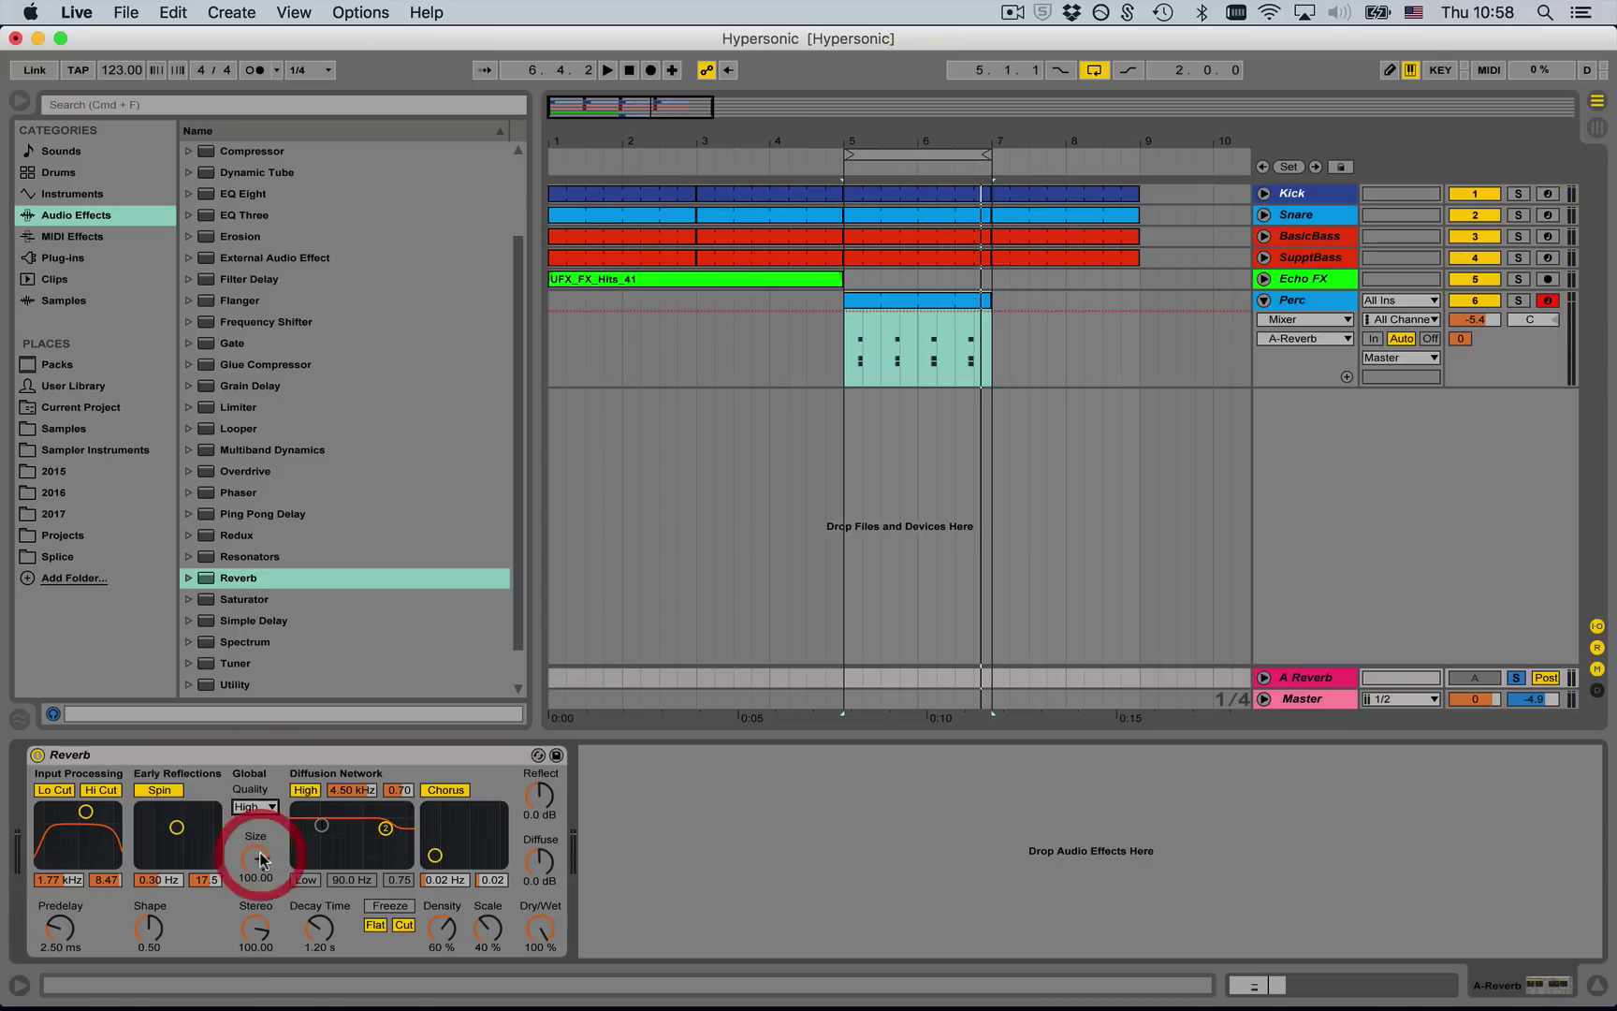
{"action": "key", "text": "space"}
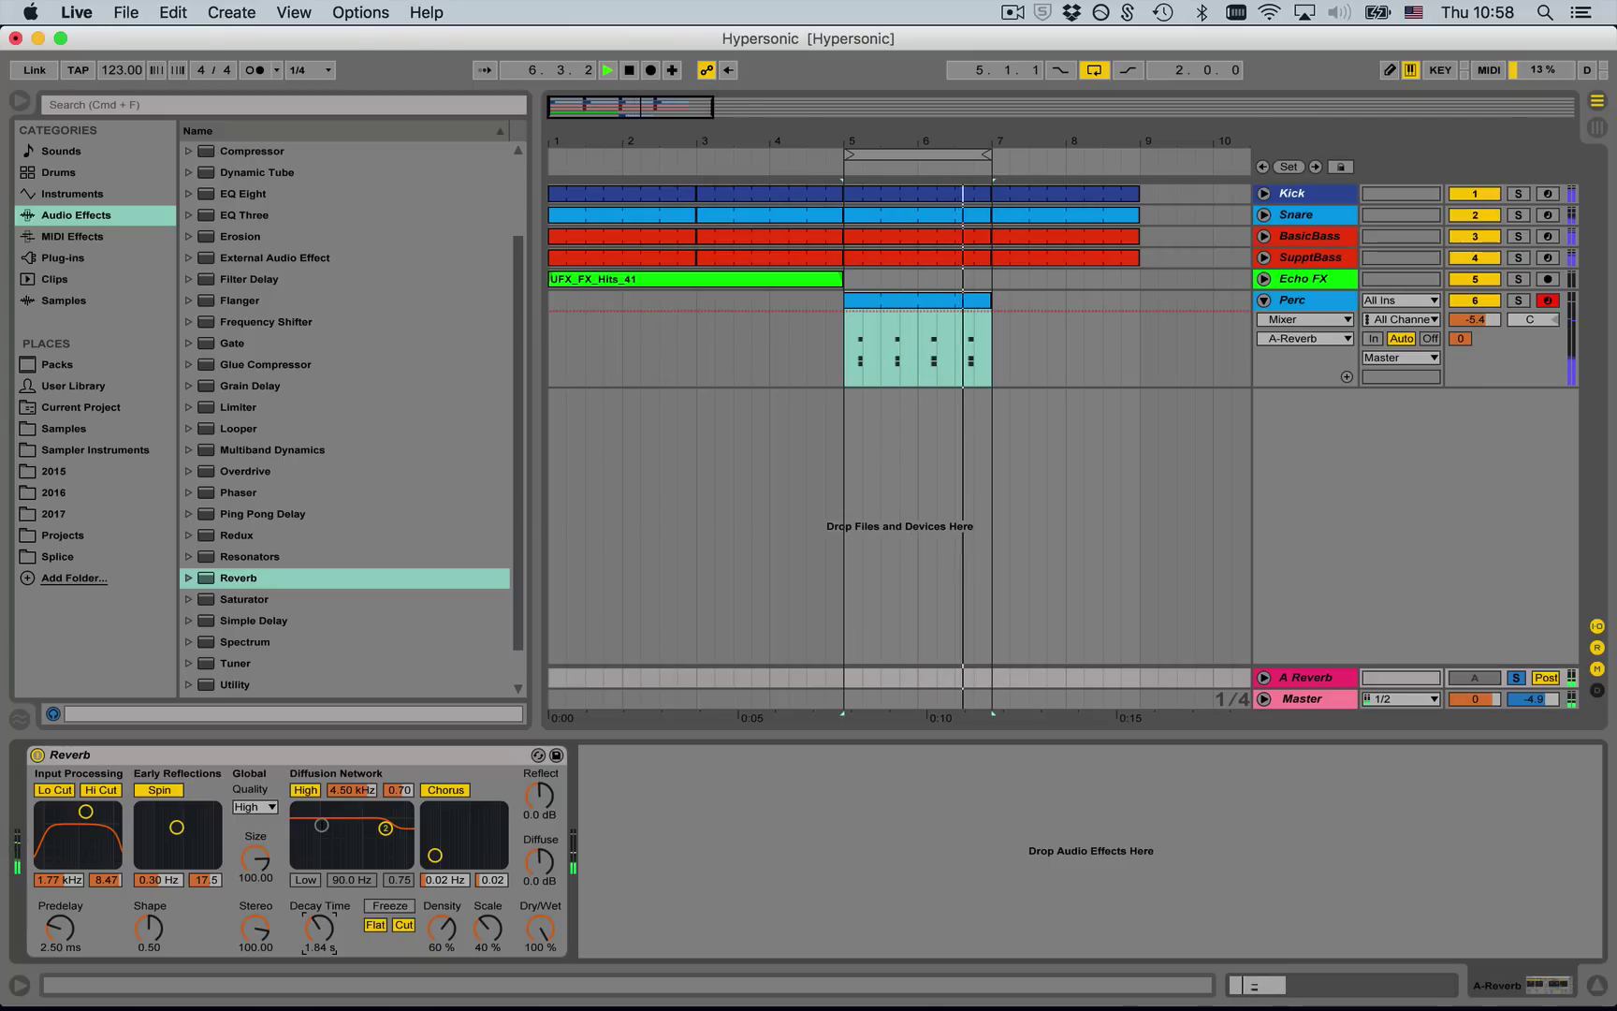
{"action": "key", "text": "space"}
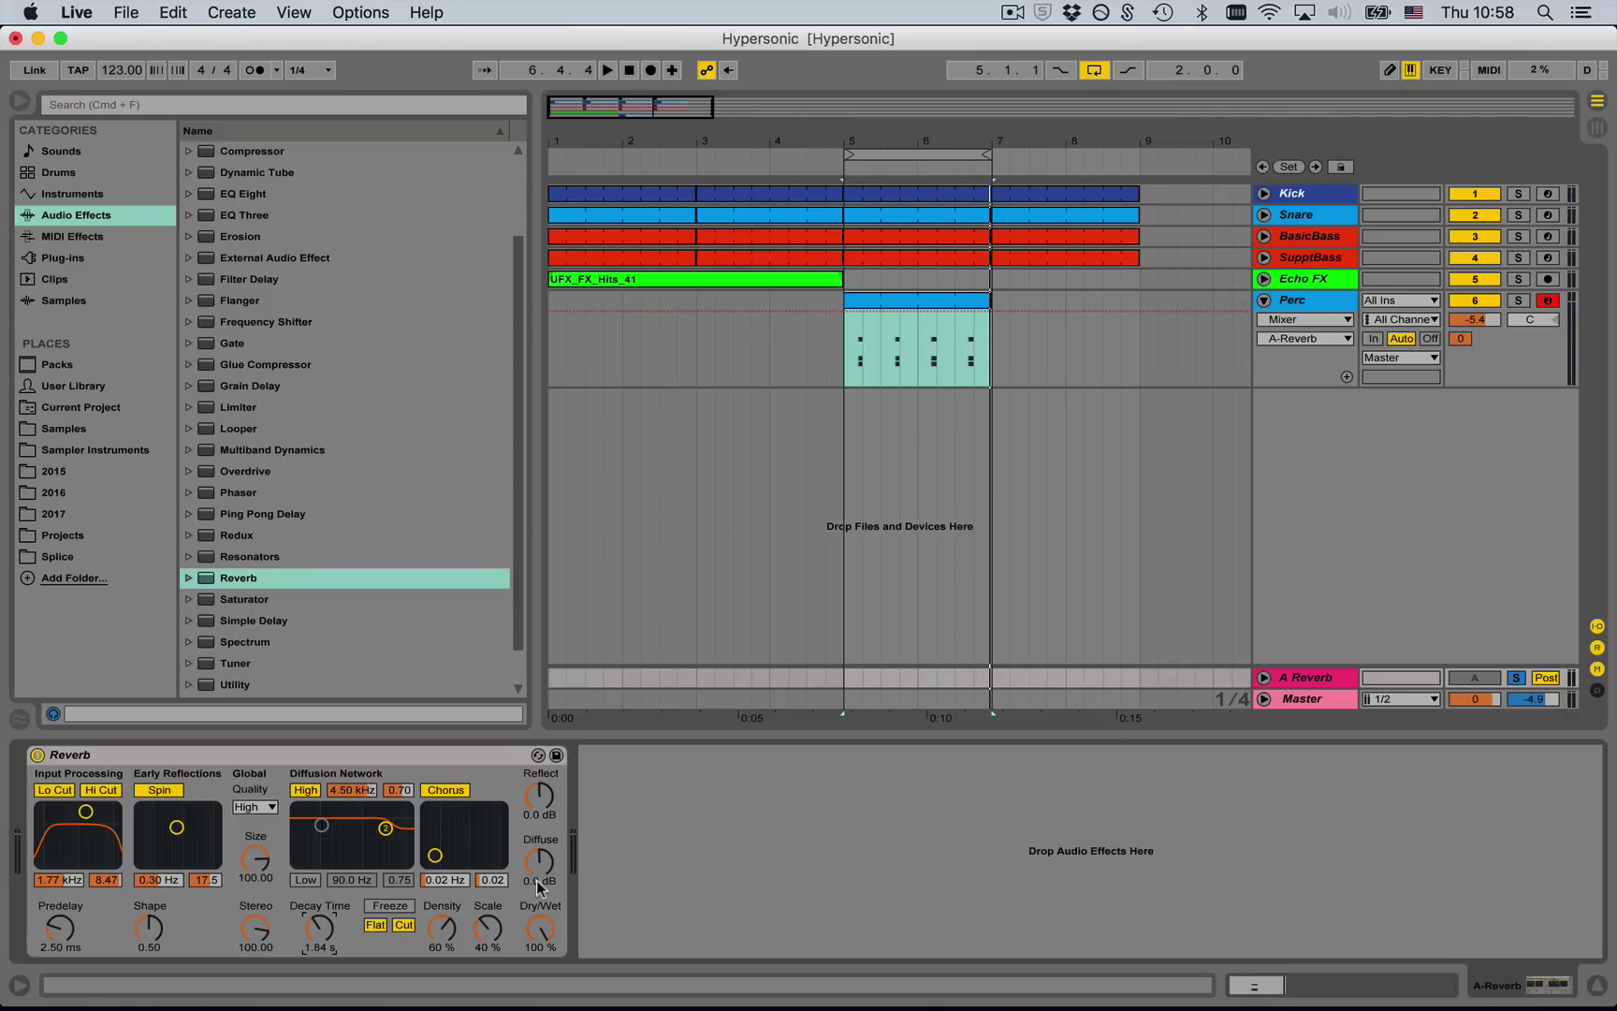
{"action": "left_click", "coordinate": [407, 760]}
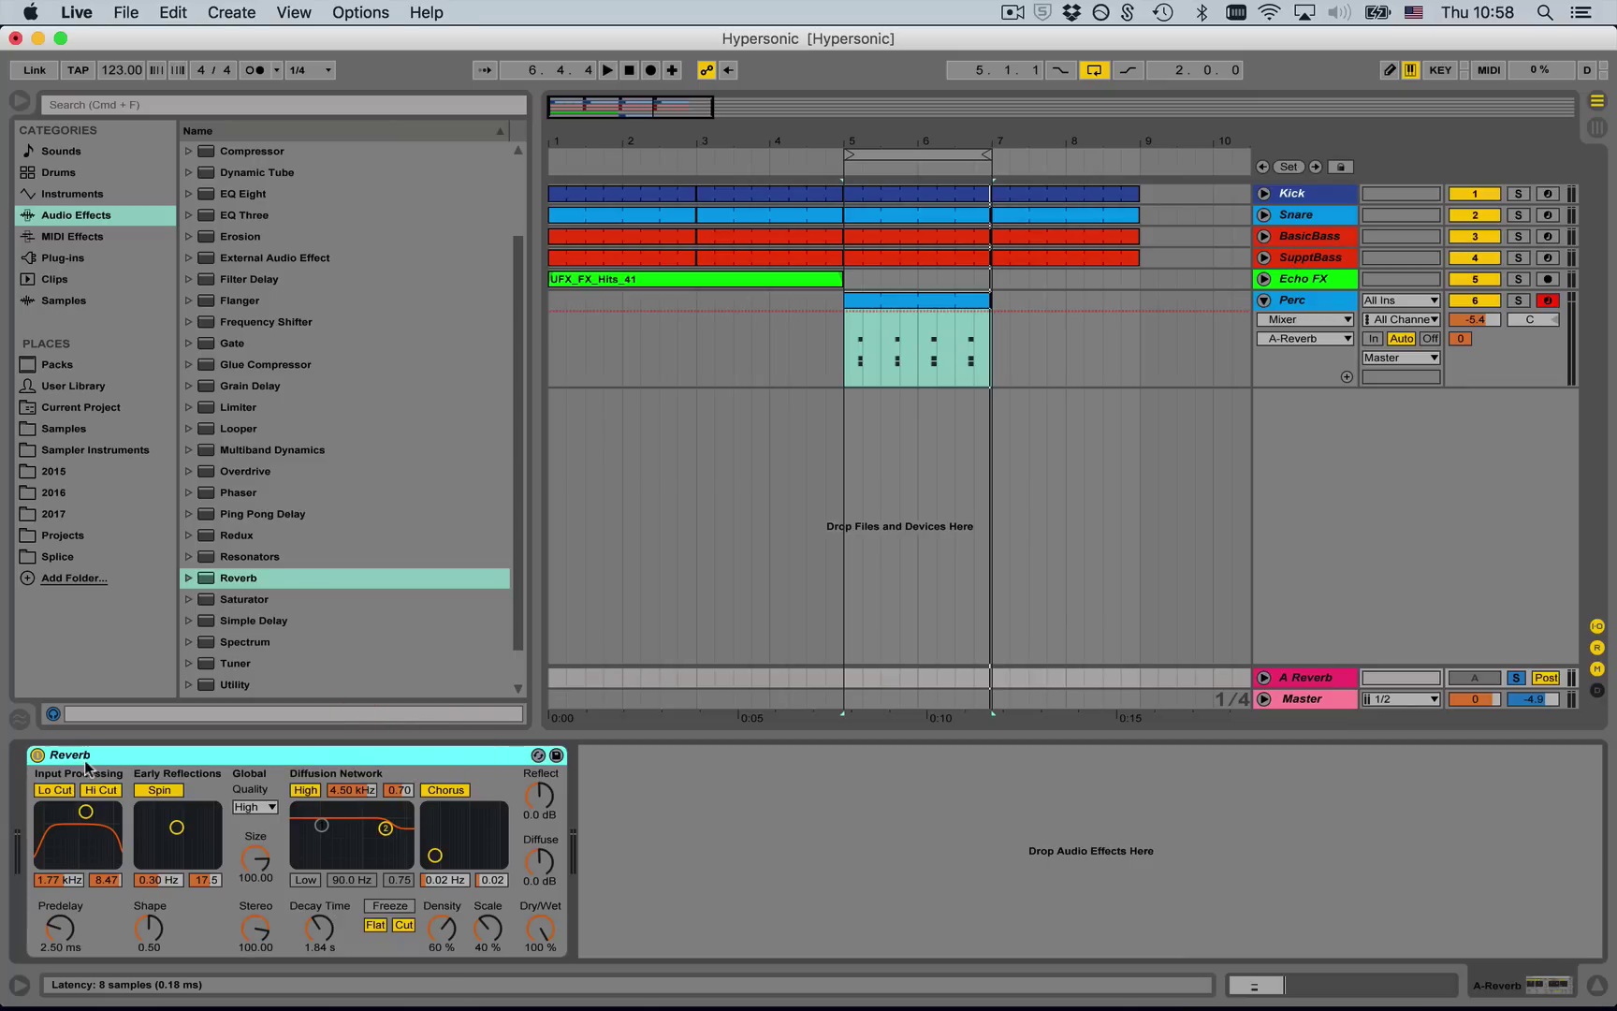
- Unsolo the A Reverb return and set the Perc track's A-Reverb send to -8.4 dB during the loop
{"action": "left_click", "coordinate": [1264, 677]}
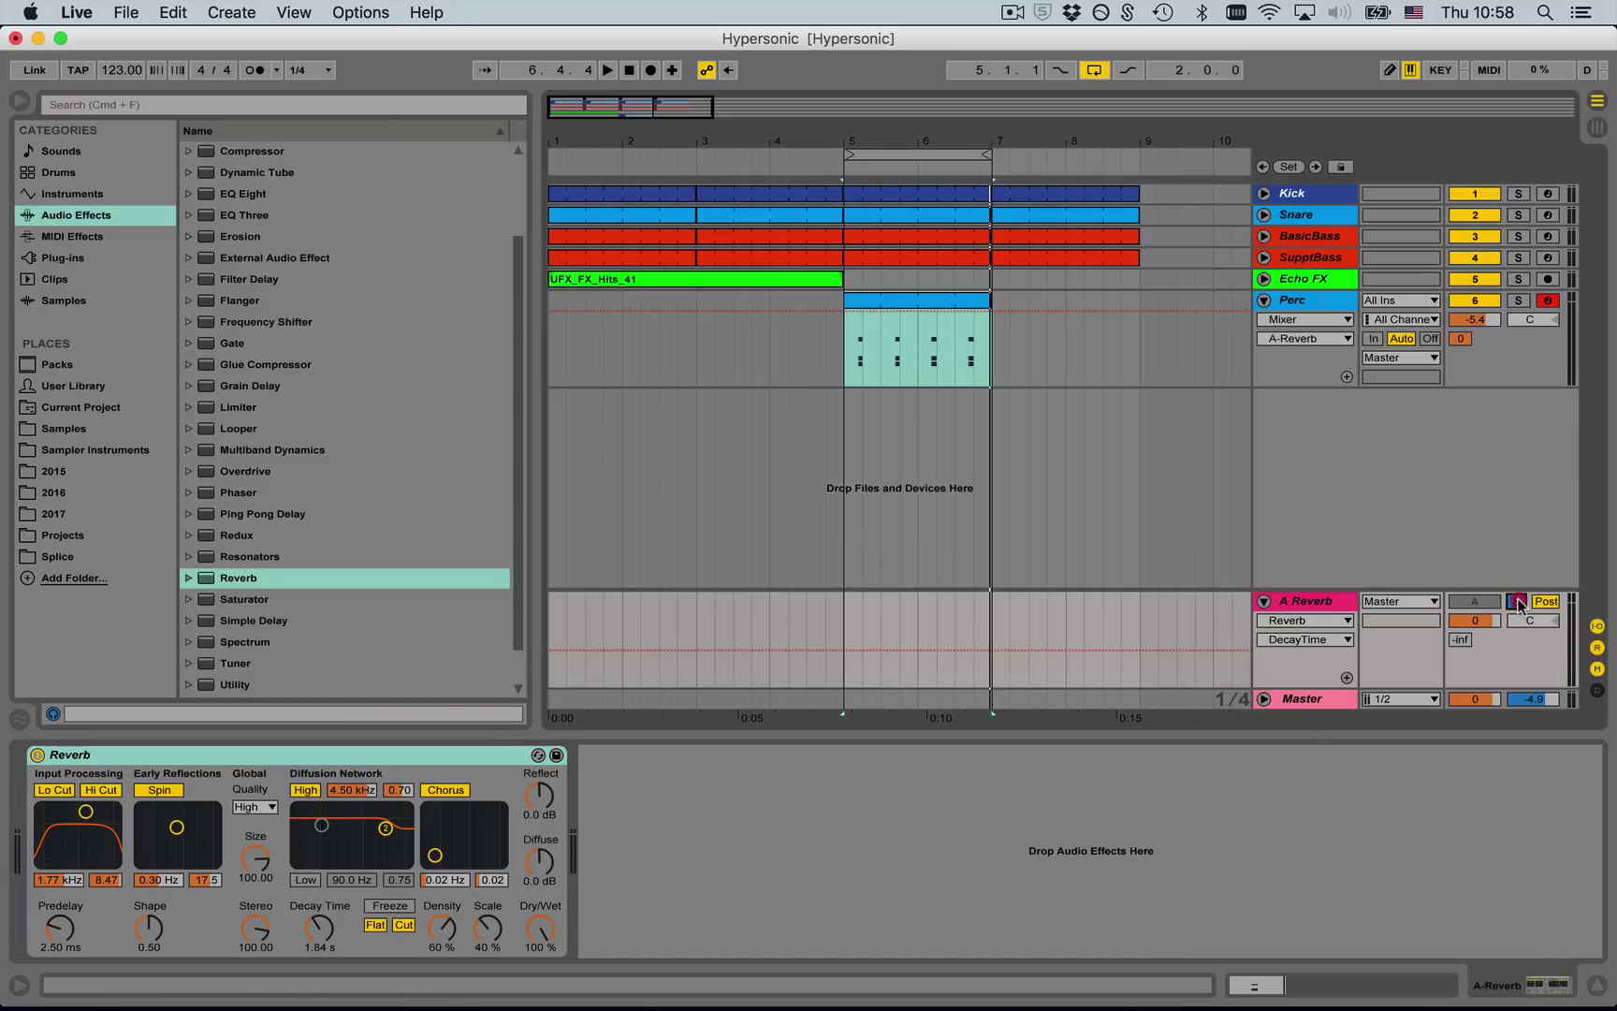
{"action": "key", "text": "space"}
{"action": "mouse_move", "coordinate": [1464, 339]}
{"action": "left_mouse_down"}
{"action": "mouse_move", "coordinate": [1465, 374]}
{"action": "mouse_move", "coordinate": [1461, 335]}
{"action": "left_mouse_up"}
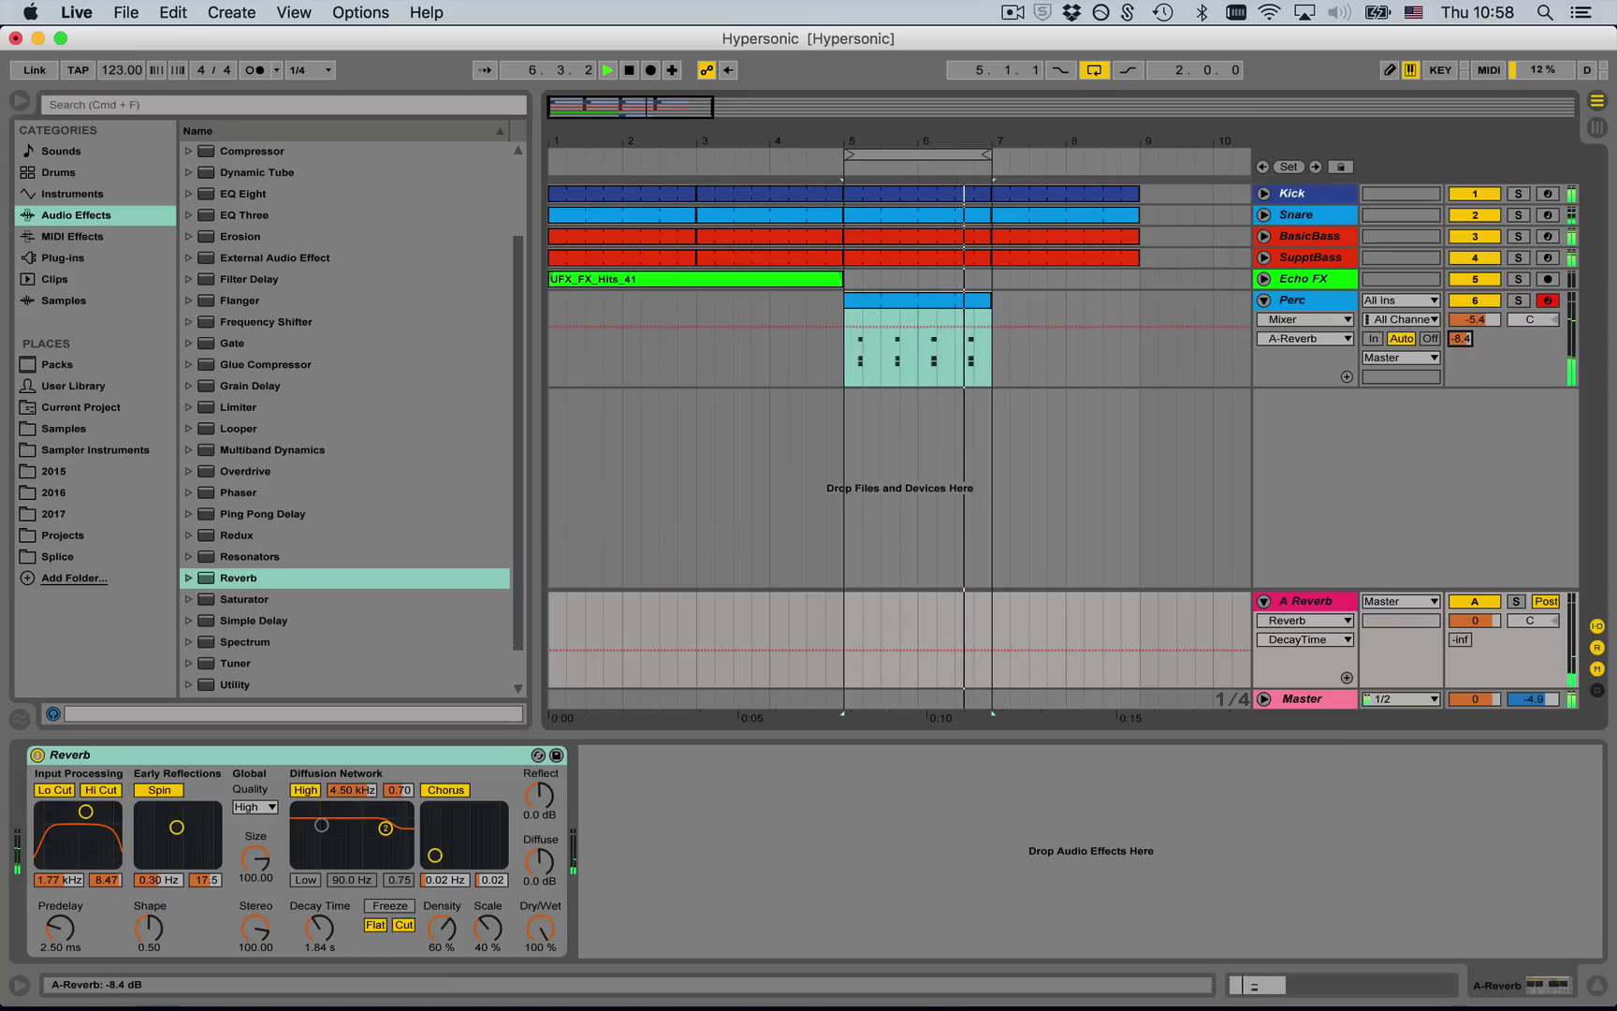
{"action": "left_click", "coordinate": [1264, 299]}
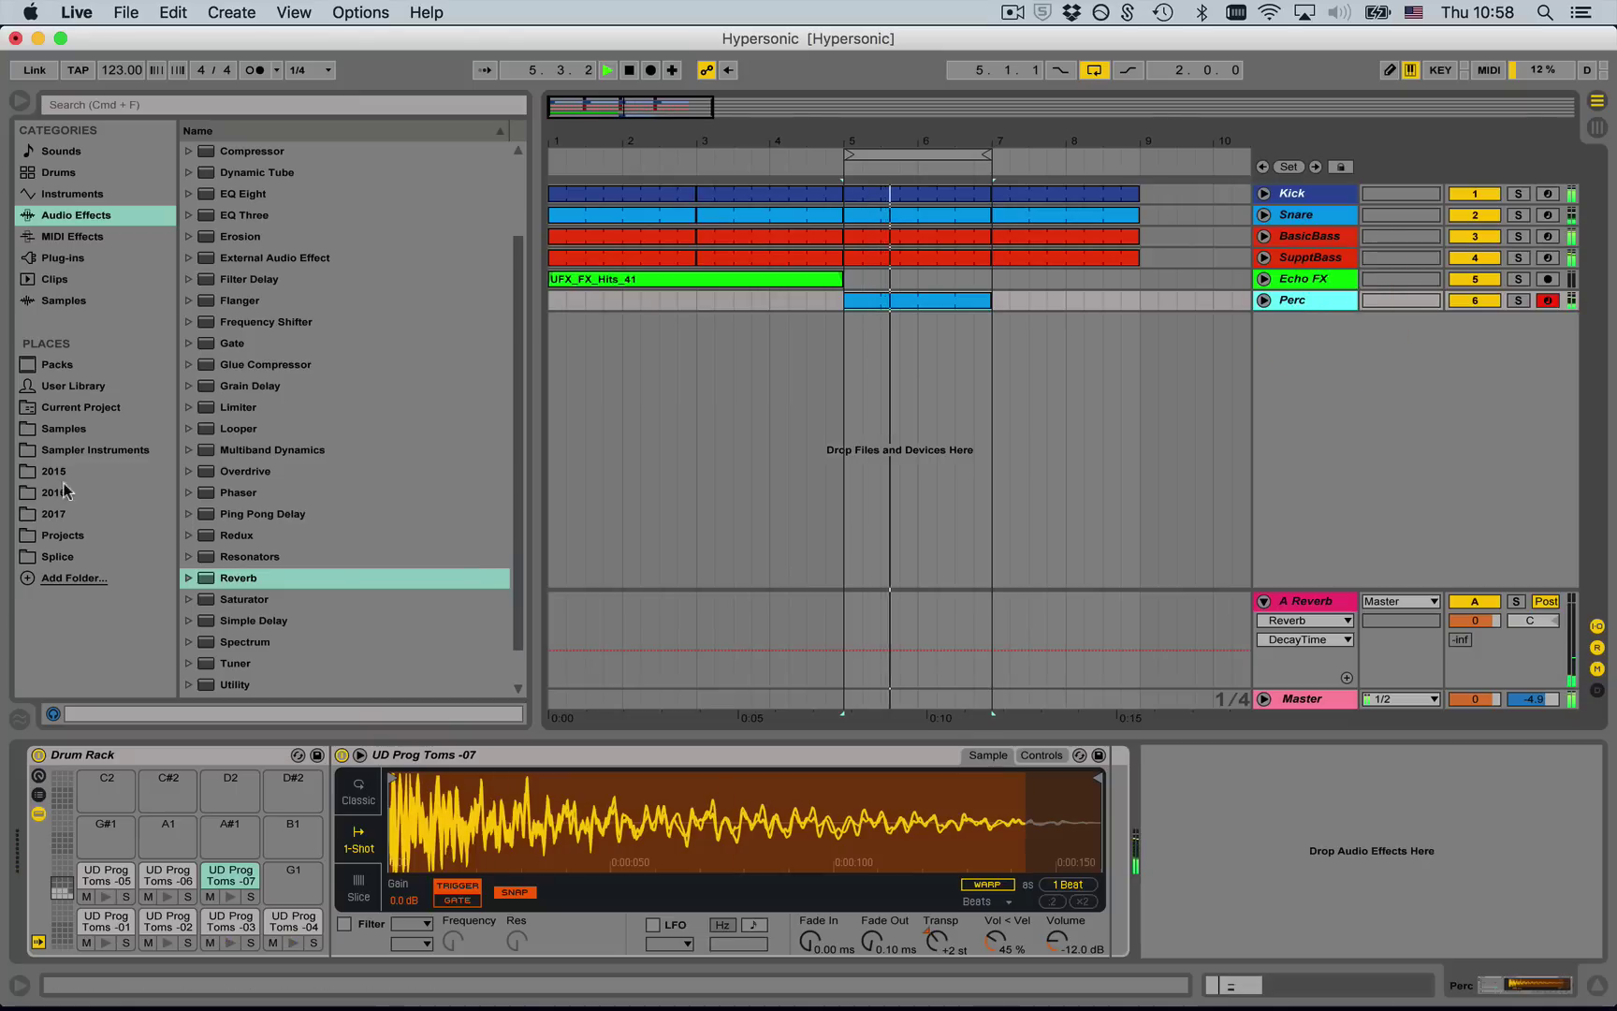
{"action": "key", "text": "space"}
{"action": "left_click", "coordinate": [66, 429]}
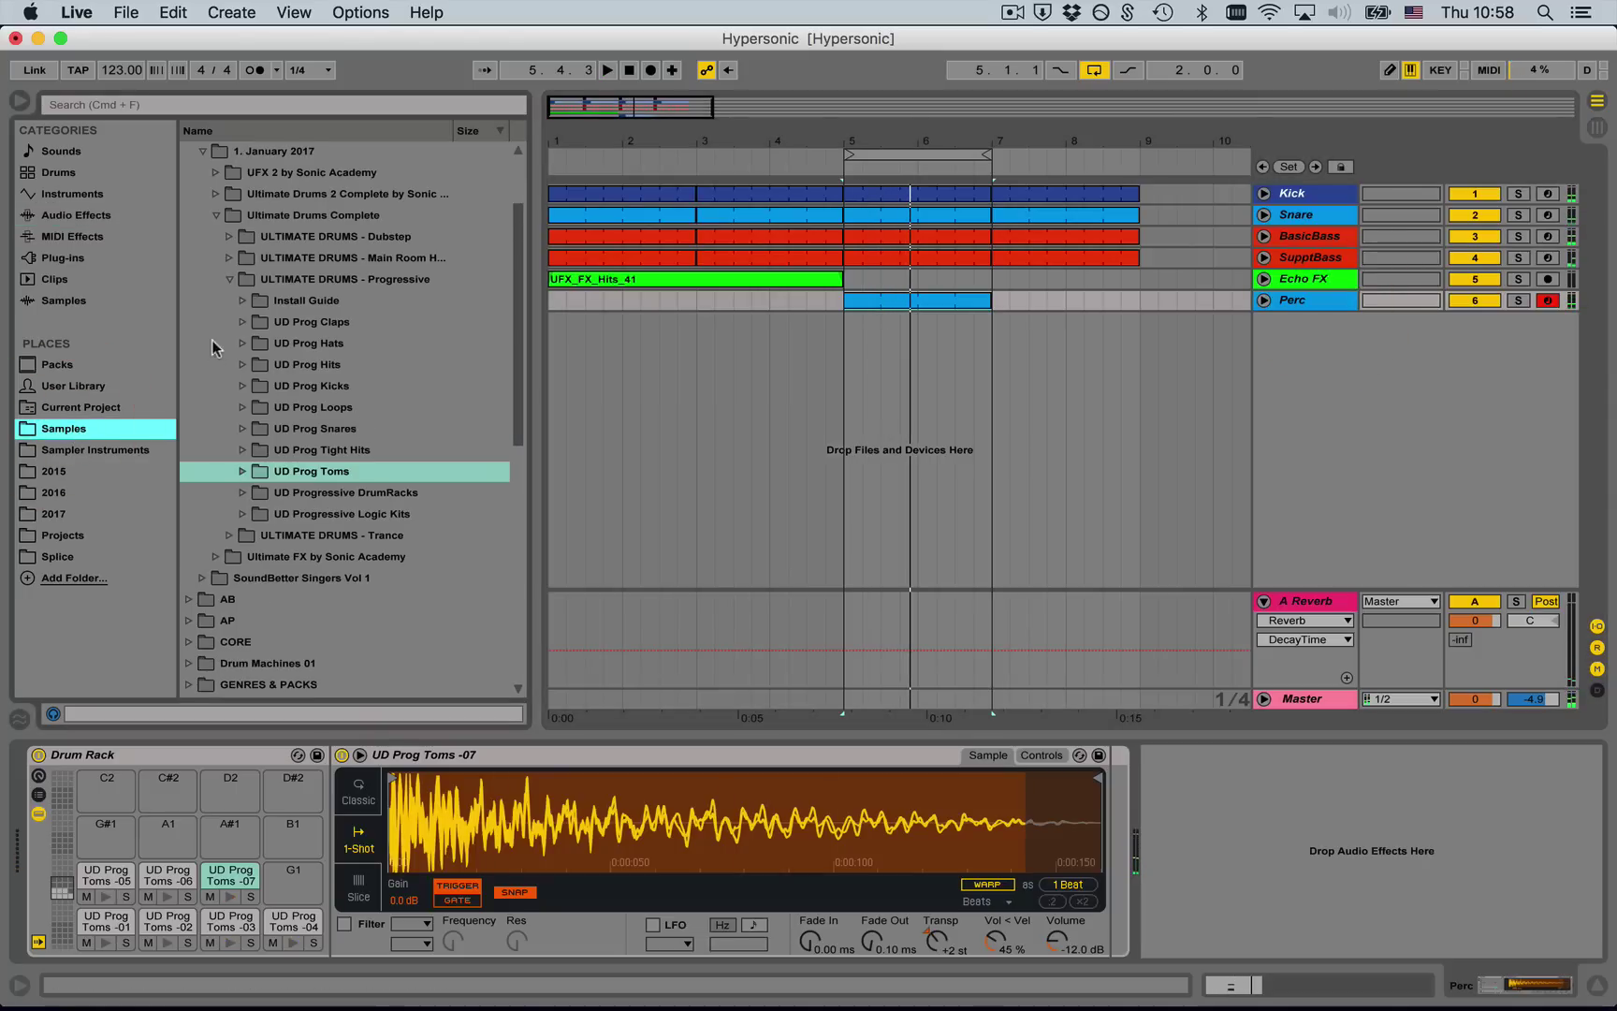
{"action": "scroll", "coordinate": [283, 401], "scroll_direction": "down", "scroll_amount": 1}
{"action": "scroll", "coordinate": [253, 487], "scroll_direction": "up", "scroll_amount": 3}
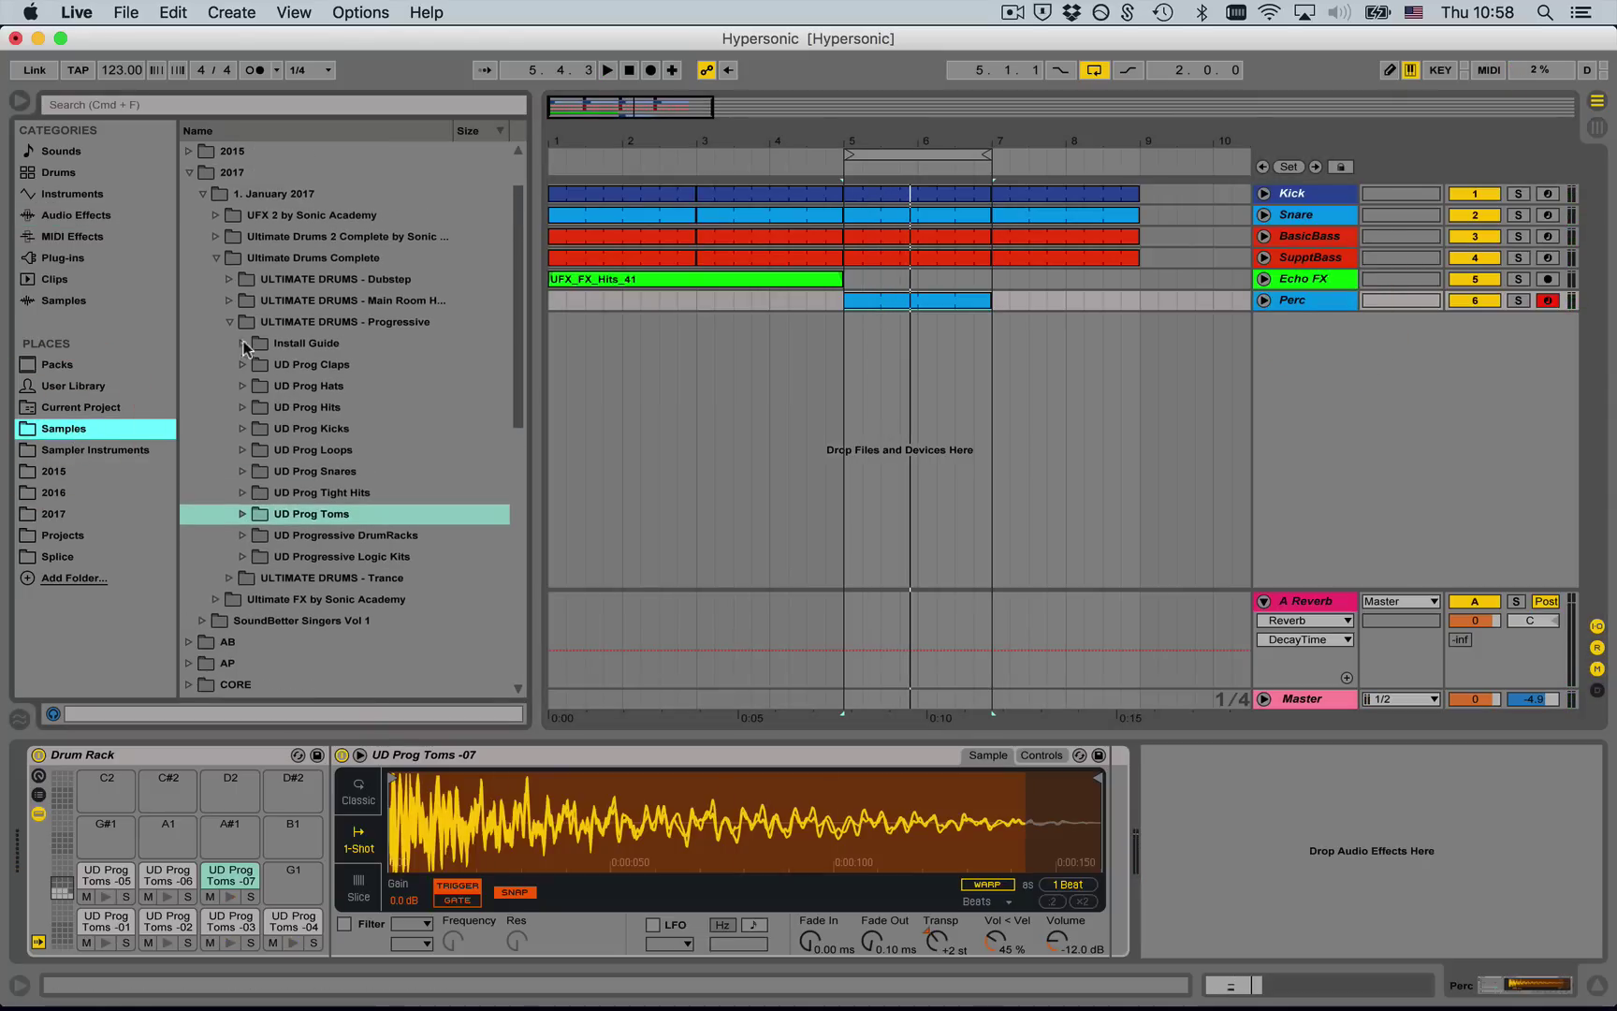
{"action": "left_click", "coordinate": [230, 323]}
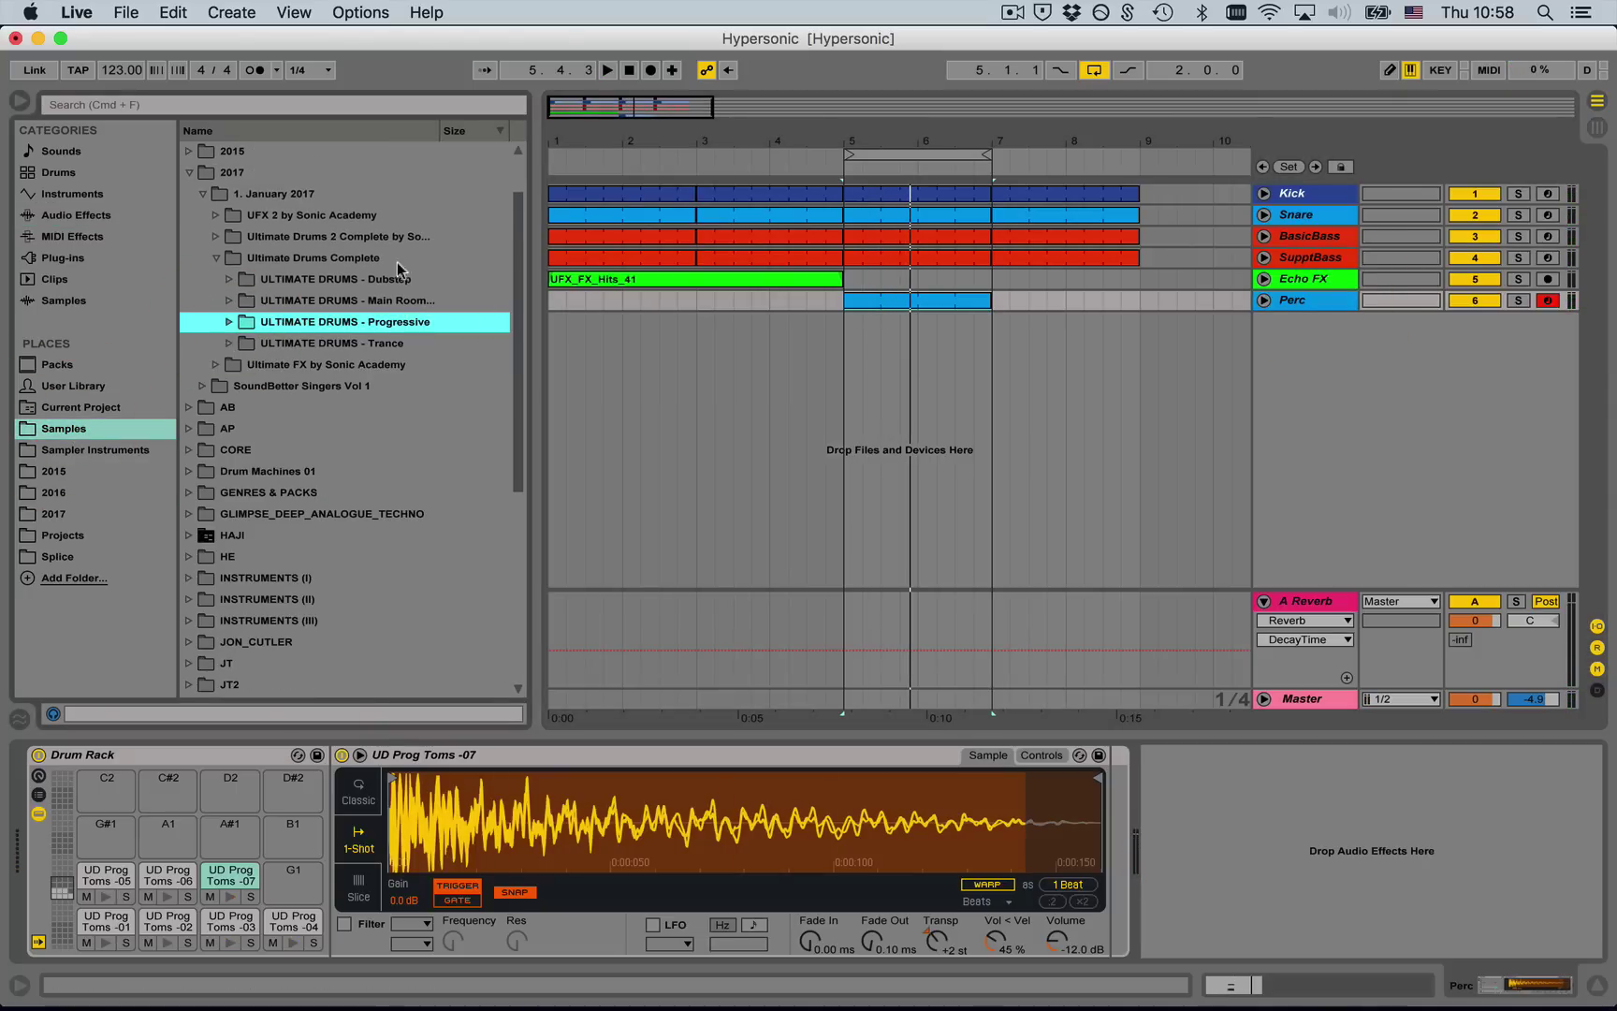
- Insert a new MIDI track below Perc and load an empty Drum Rack on it
{"action": "left_click", "coordinate": [1285, 302]}
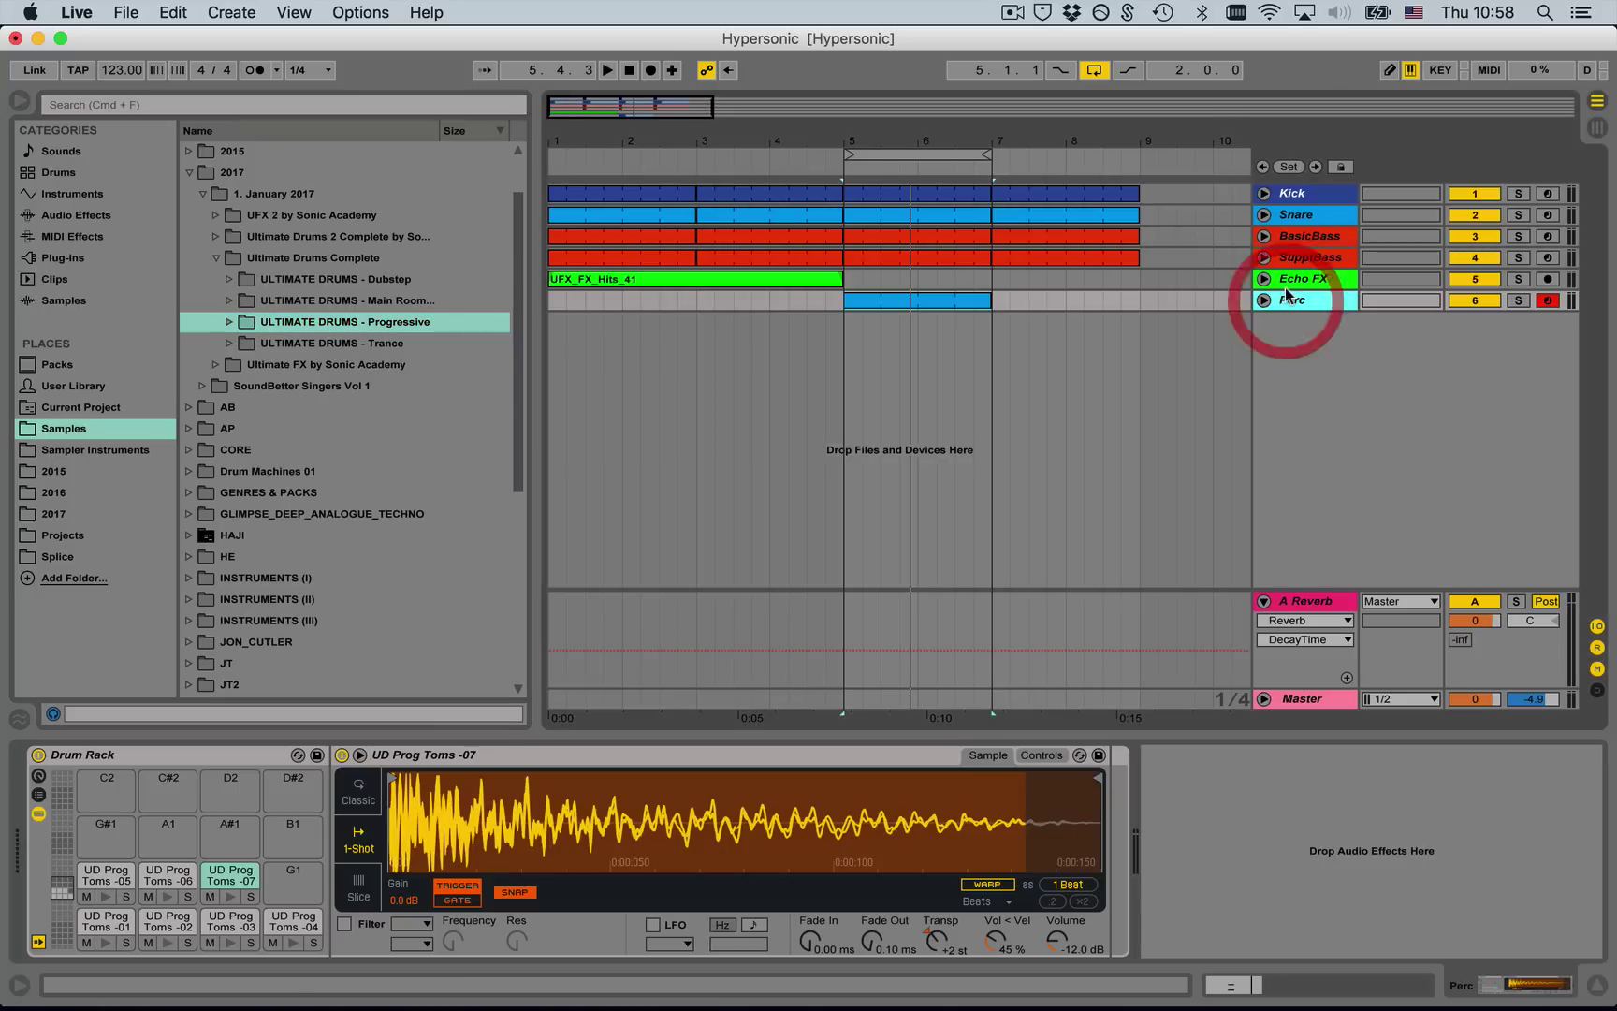
{"action": "key", "text": "super+shift+t"}
{"action": "left_click", "coordinate": [119, 178]}
{"action": "double_click", "coordinate": [234, 160]}
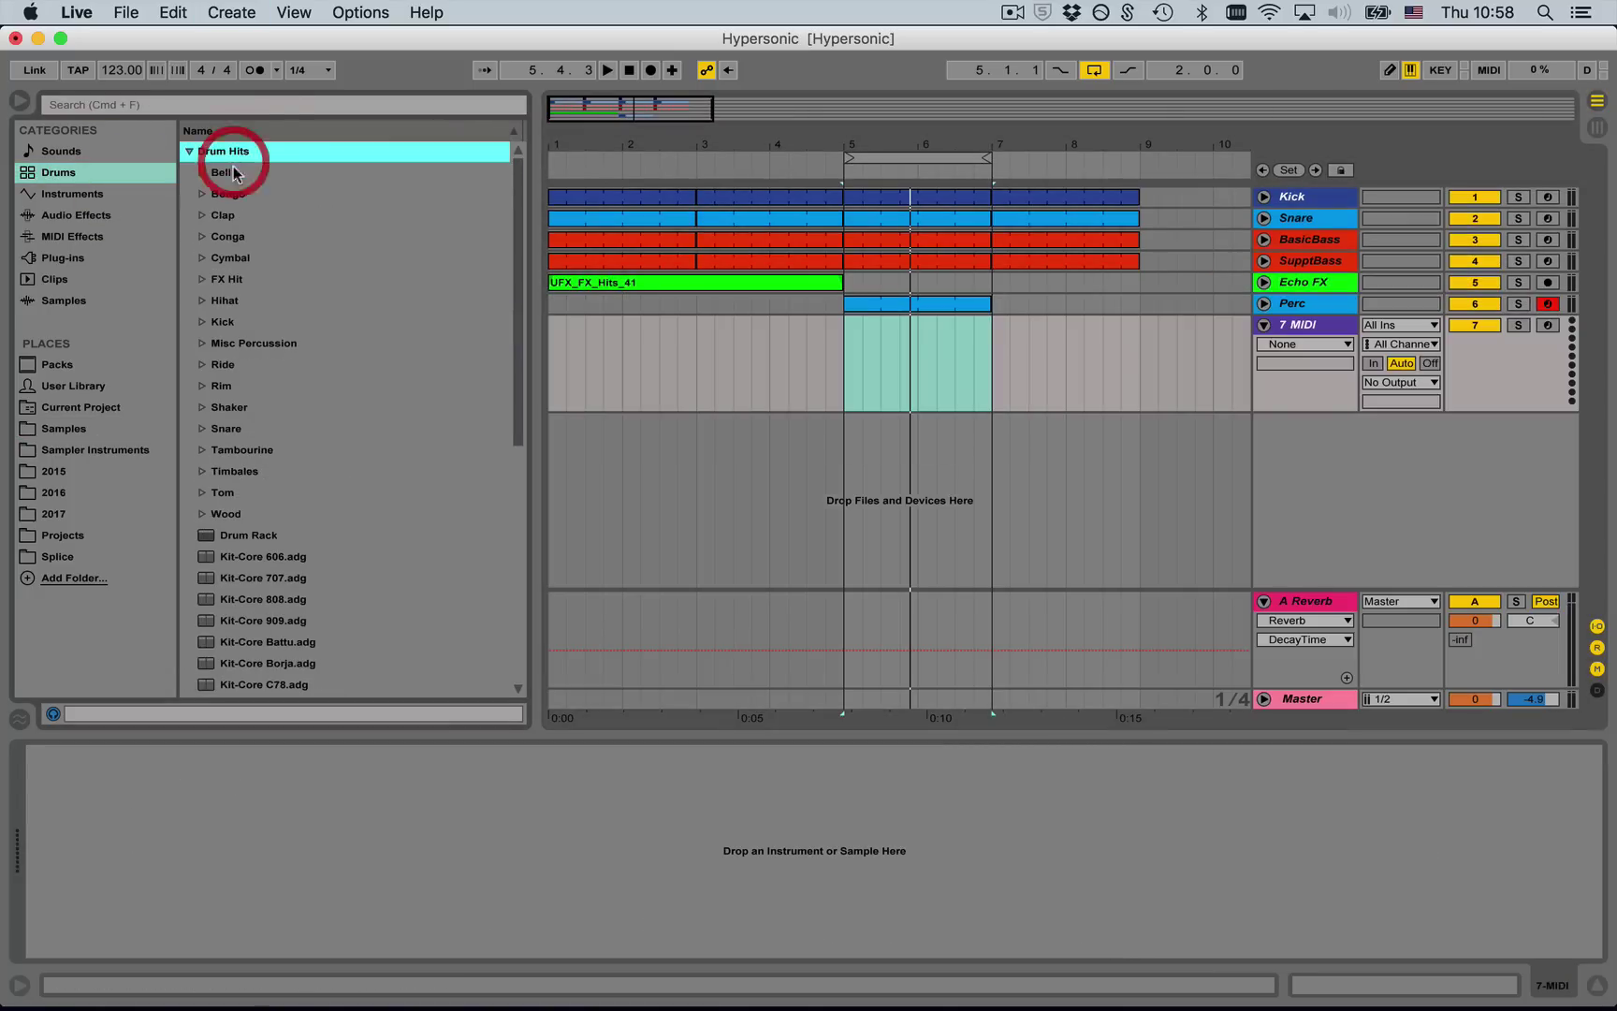
{"action": "left_click", "coordinate": [186, 151]}
{"action": "double_click", "coordinate": [248, 174]}
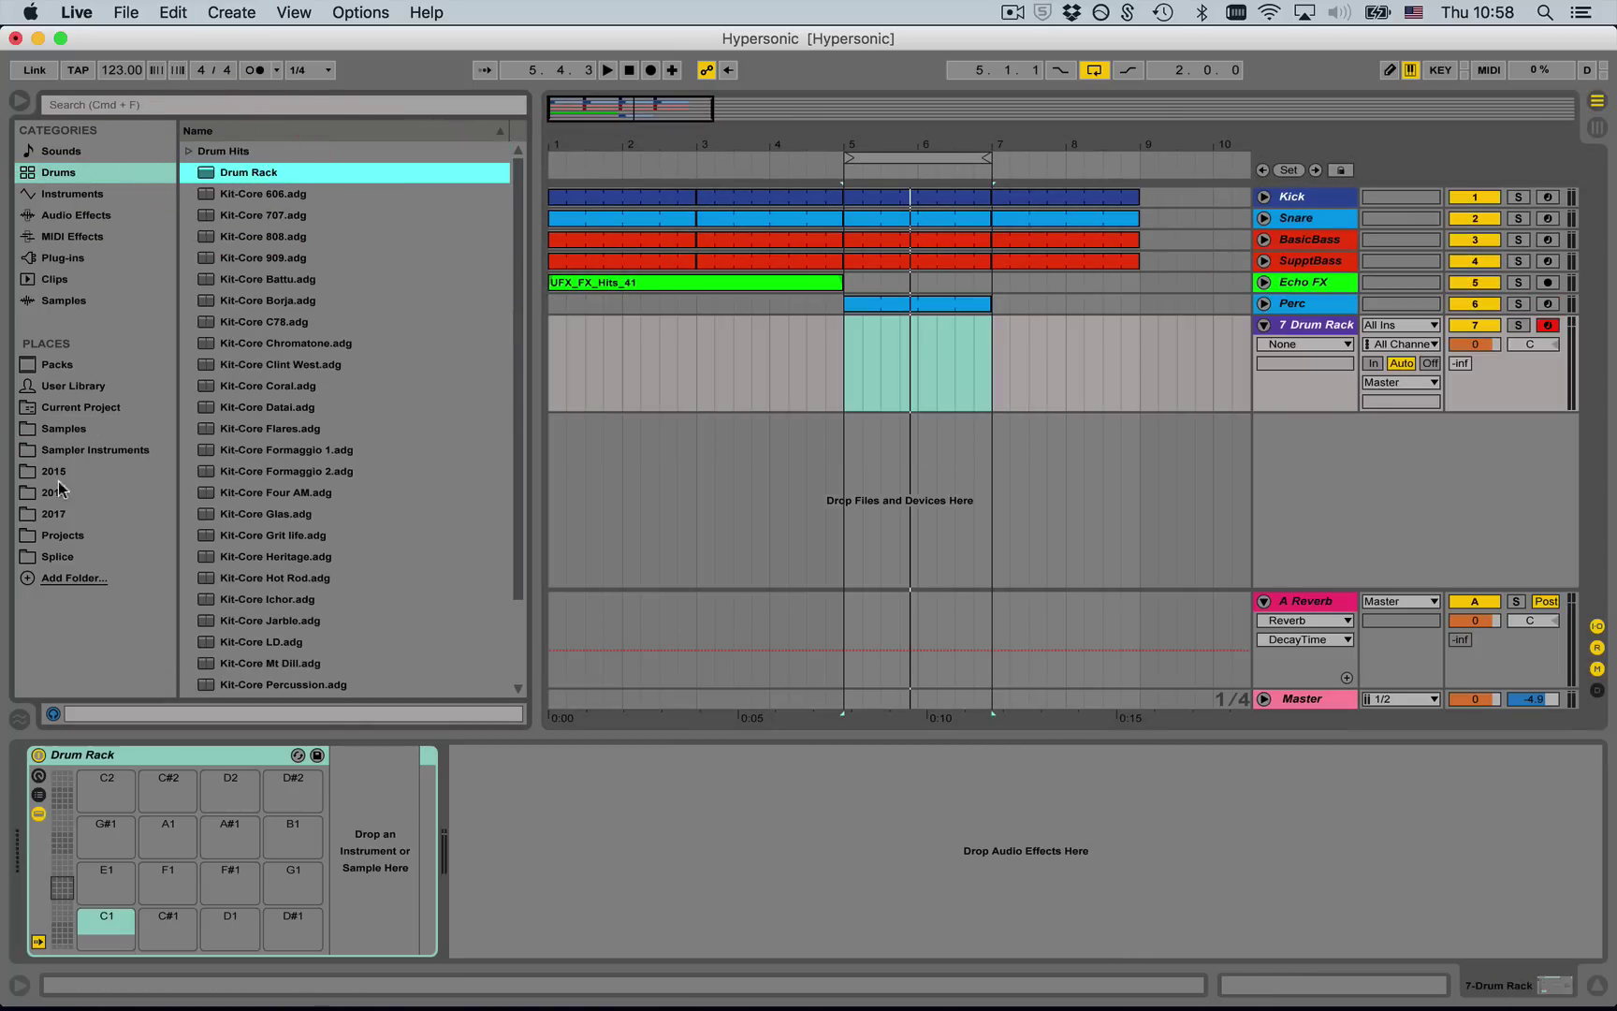
- Open the UFX 2 - Spot Effects folder of UFX 2 by Sonic Academy in the 2017 sample library
{"action": "left_click", "coordinate": [54, 514]}
{"action": "left_click", "coordinate": [282, 302]}
{"action": "left_click", "coordinate": [216, 279]}
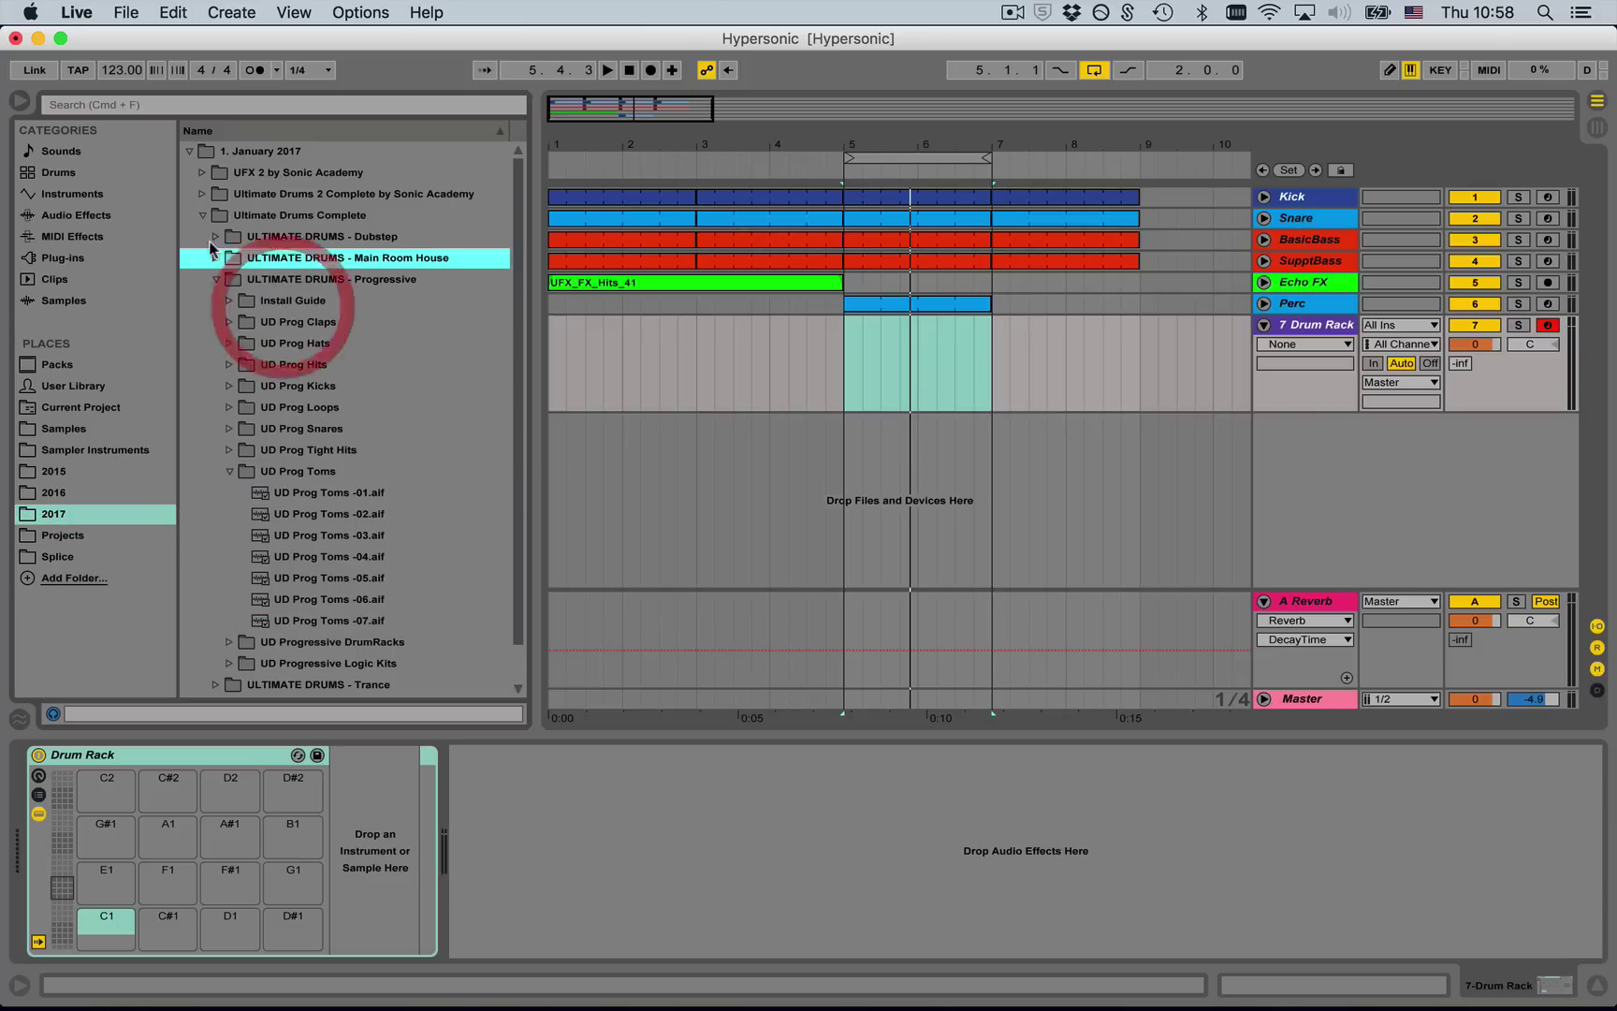
{"action": "left_click", "coordinate": [217, 236]}
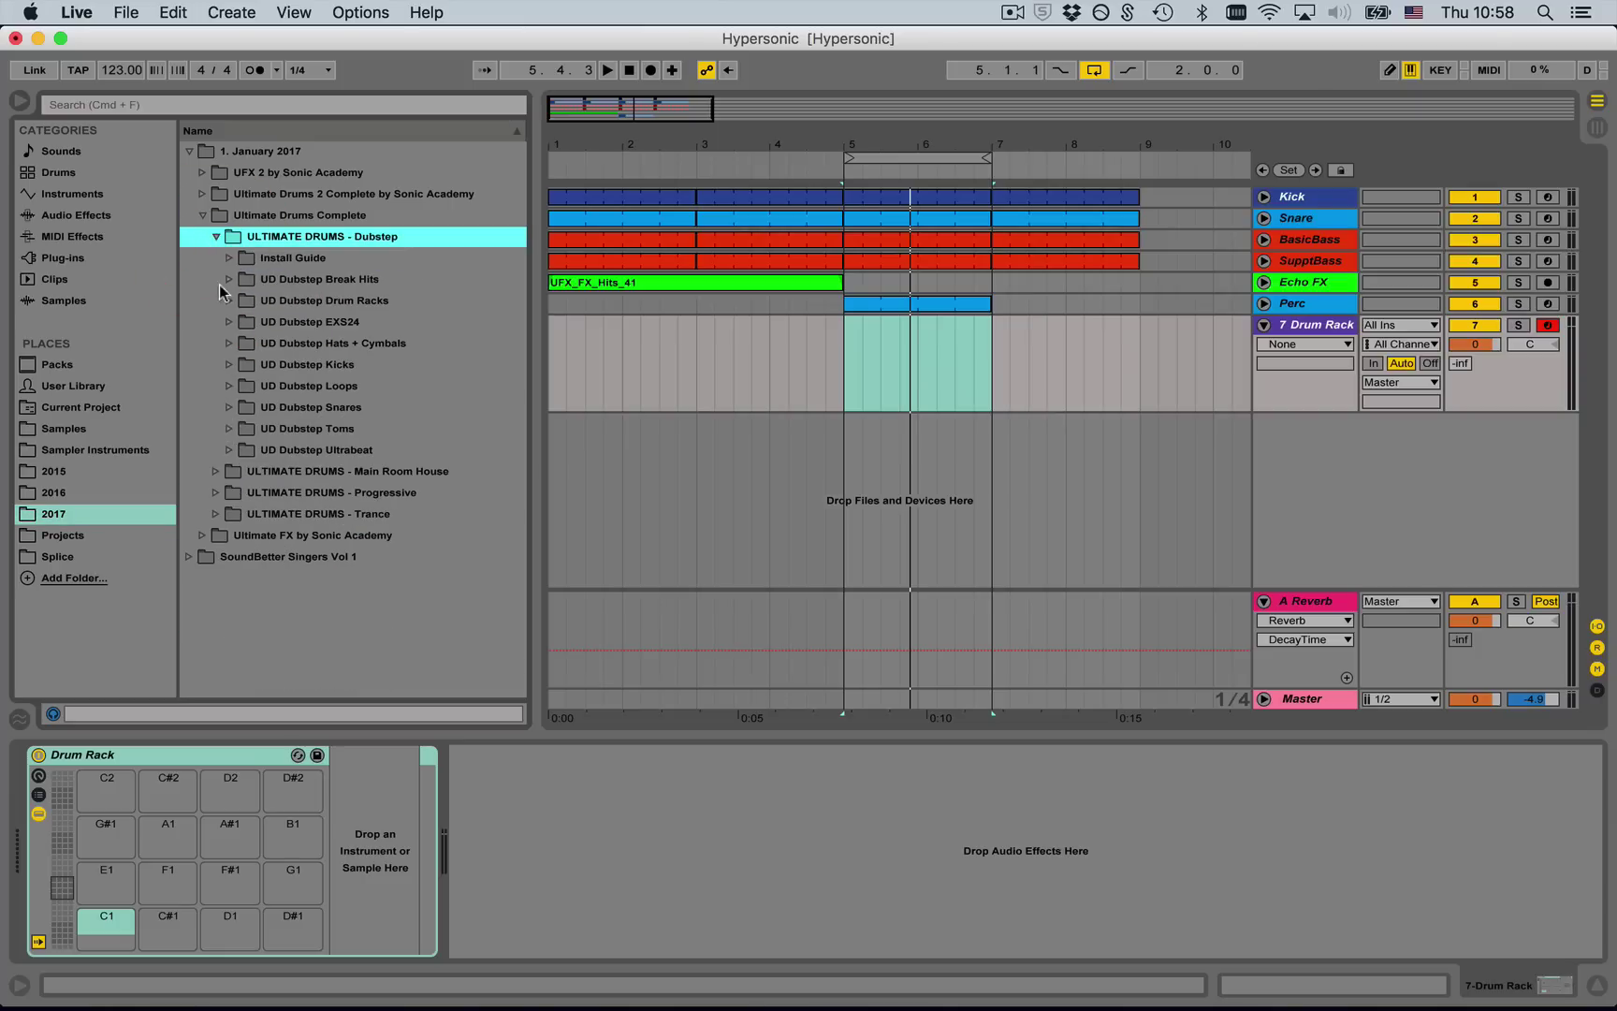
{"action": "left_click", "coordinate": [216, 236]}
{"action": "left_click", "coordinate": [203, 214]}
{"action": "left_click", "coordinate": [202, 172]}
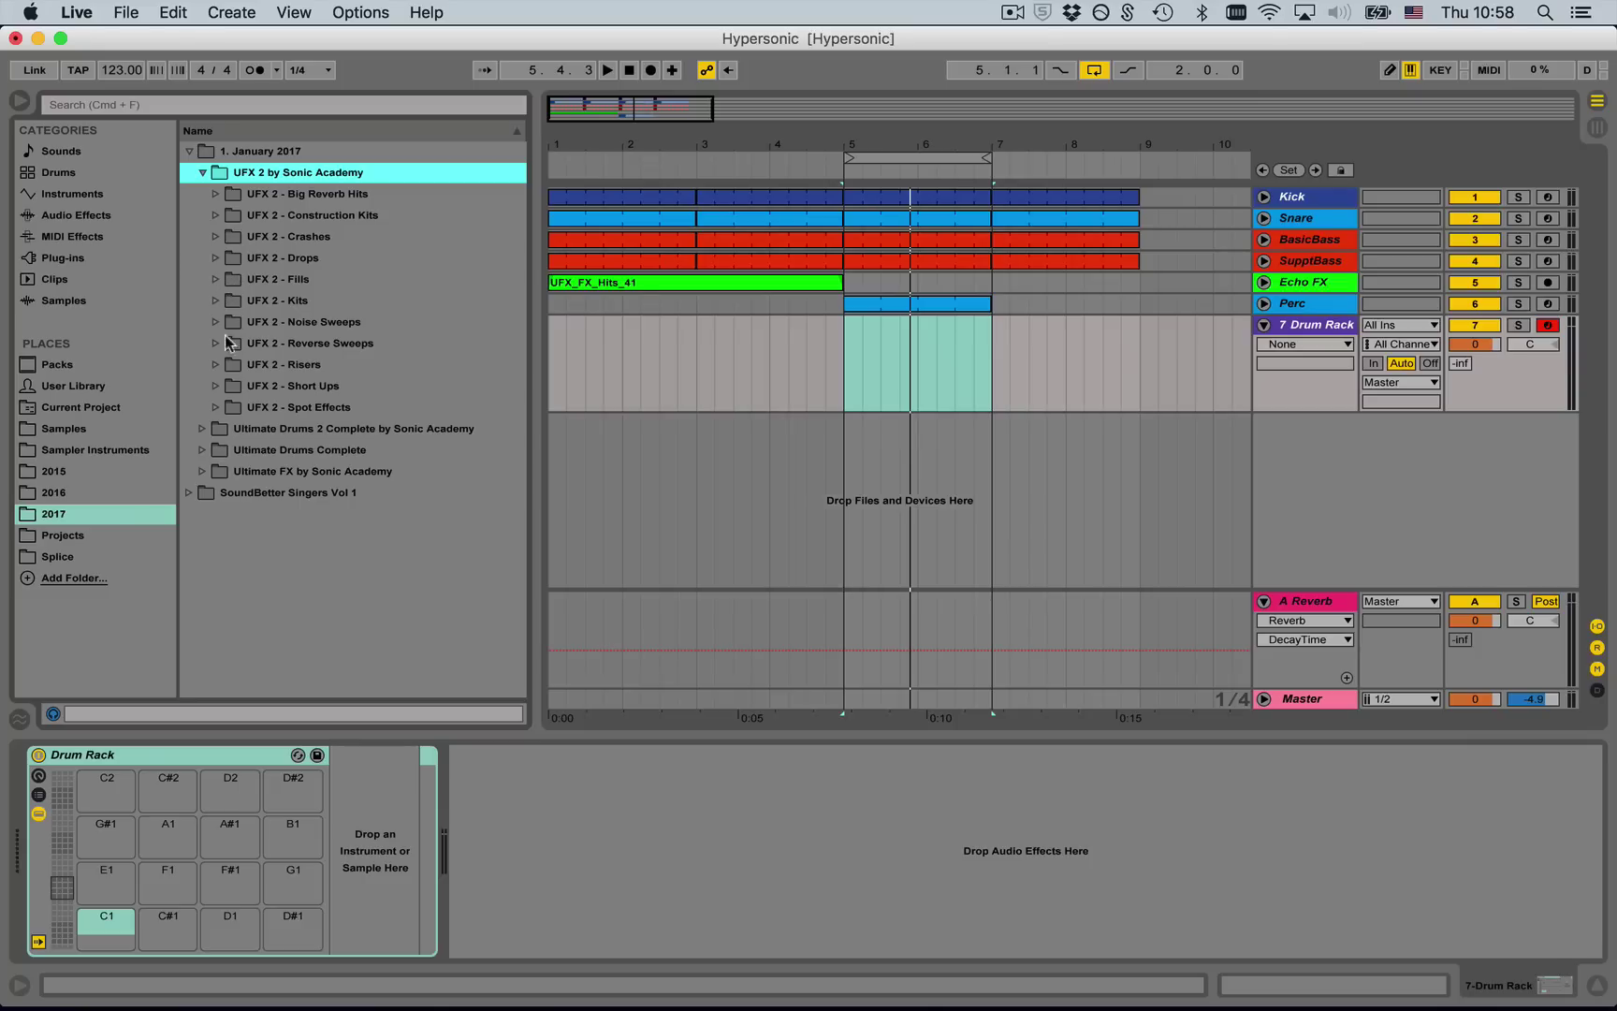
{"action": "left_click", "coordinate": [215, 409]}
- Audition the first UFX 2 - Spot Effects samples and lower the preview volume to -11.3 dB
{"action": "left_click", "coordinate": [280, 428]}
{"action": "left_click", "coordinate": [317, 444]}
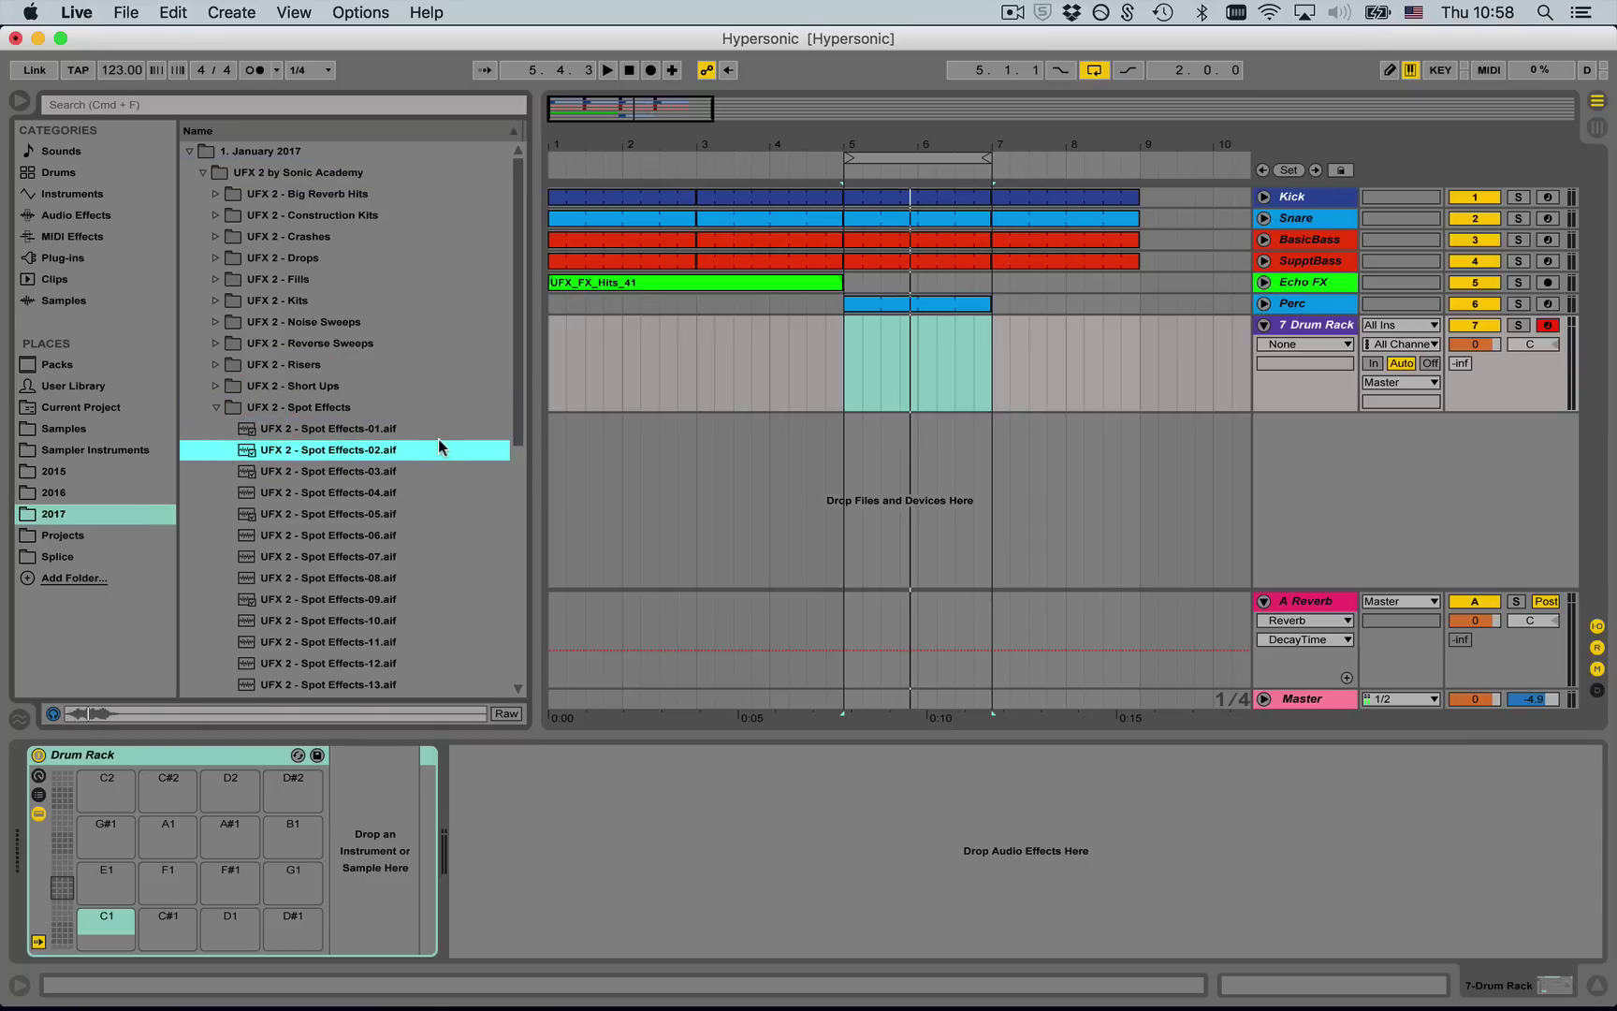
{"action": "scroll", "coordinate": [349, 440], "scroll_direction": "down", "scroll_amount": 2}
{"action": "left_click", "coordinate": [341, 384]}
{"action": "scroll", "coordinate": [339, 409], "scroll_direction": "down", "scroll_amount": 5}
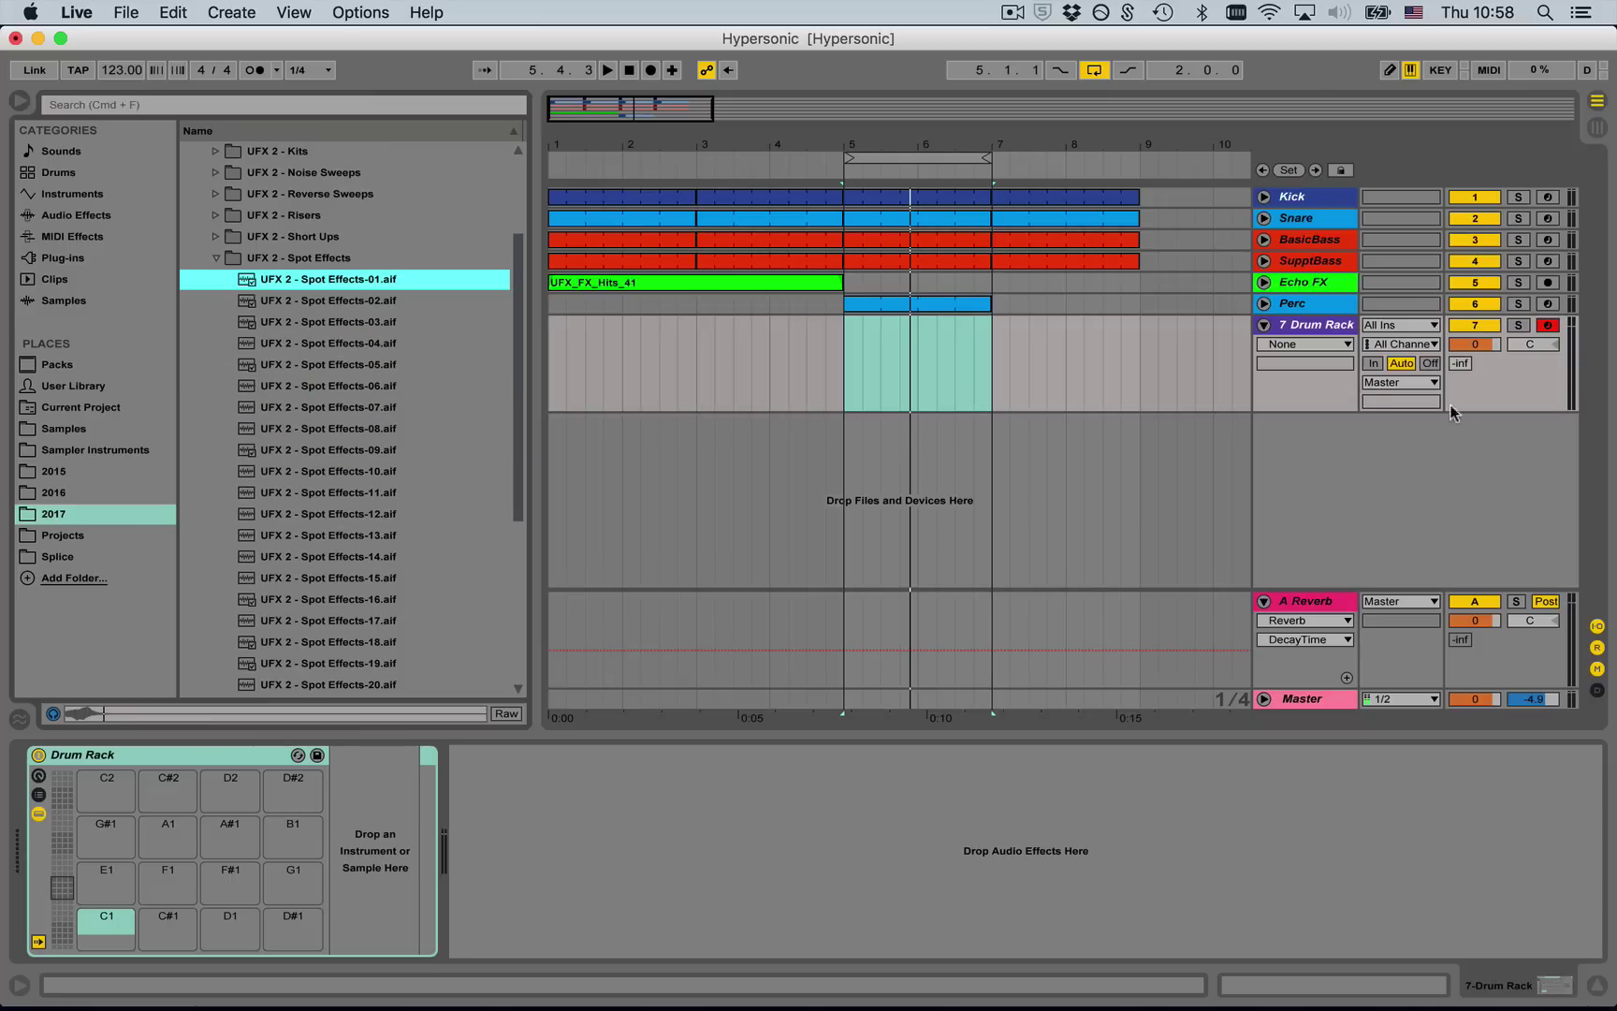
{"action": "left_click_drag", "start_coordinate": [1526, 701], "coordinate": [1526, 706]}
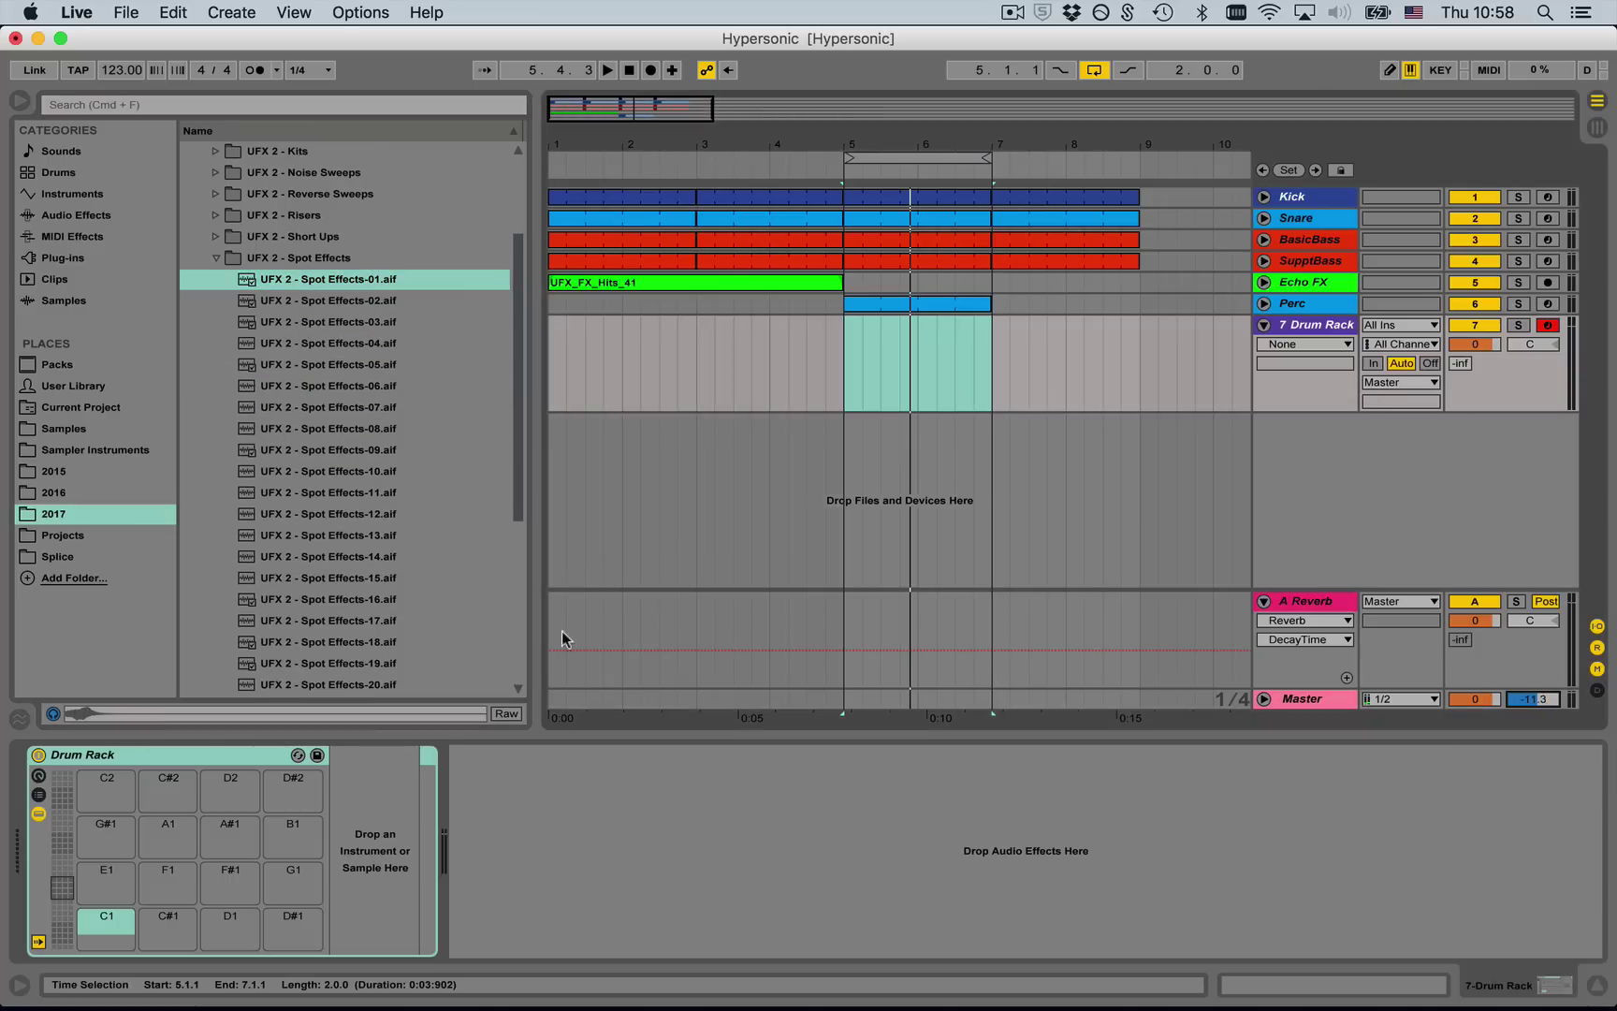
- Load samples UFX 2 - Spot Effects-01 through -31 onto the new Drum Rack, starting at pad C1
{"action": "scroll", "coordinate": [295, 625], "scroll_direction": "down", "scroll_amount": 5}
{"action": "left_click", "coordinate": [337, 606], "text": "shift"}
{"action": "left_click_drag", "start_coordinate": [336, 605], "coordinate": [112, 924]}
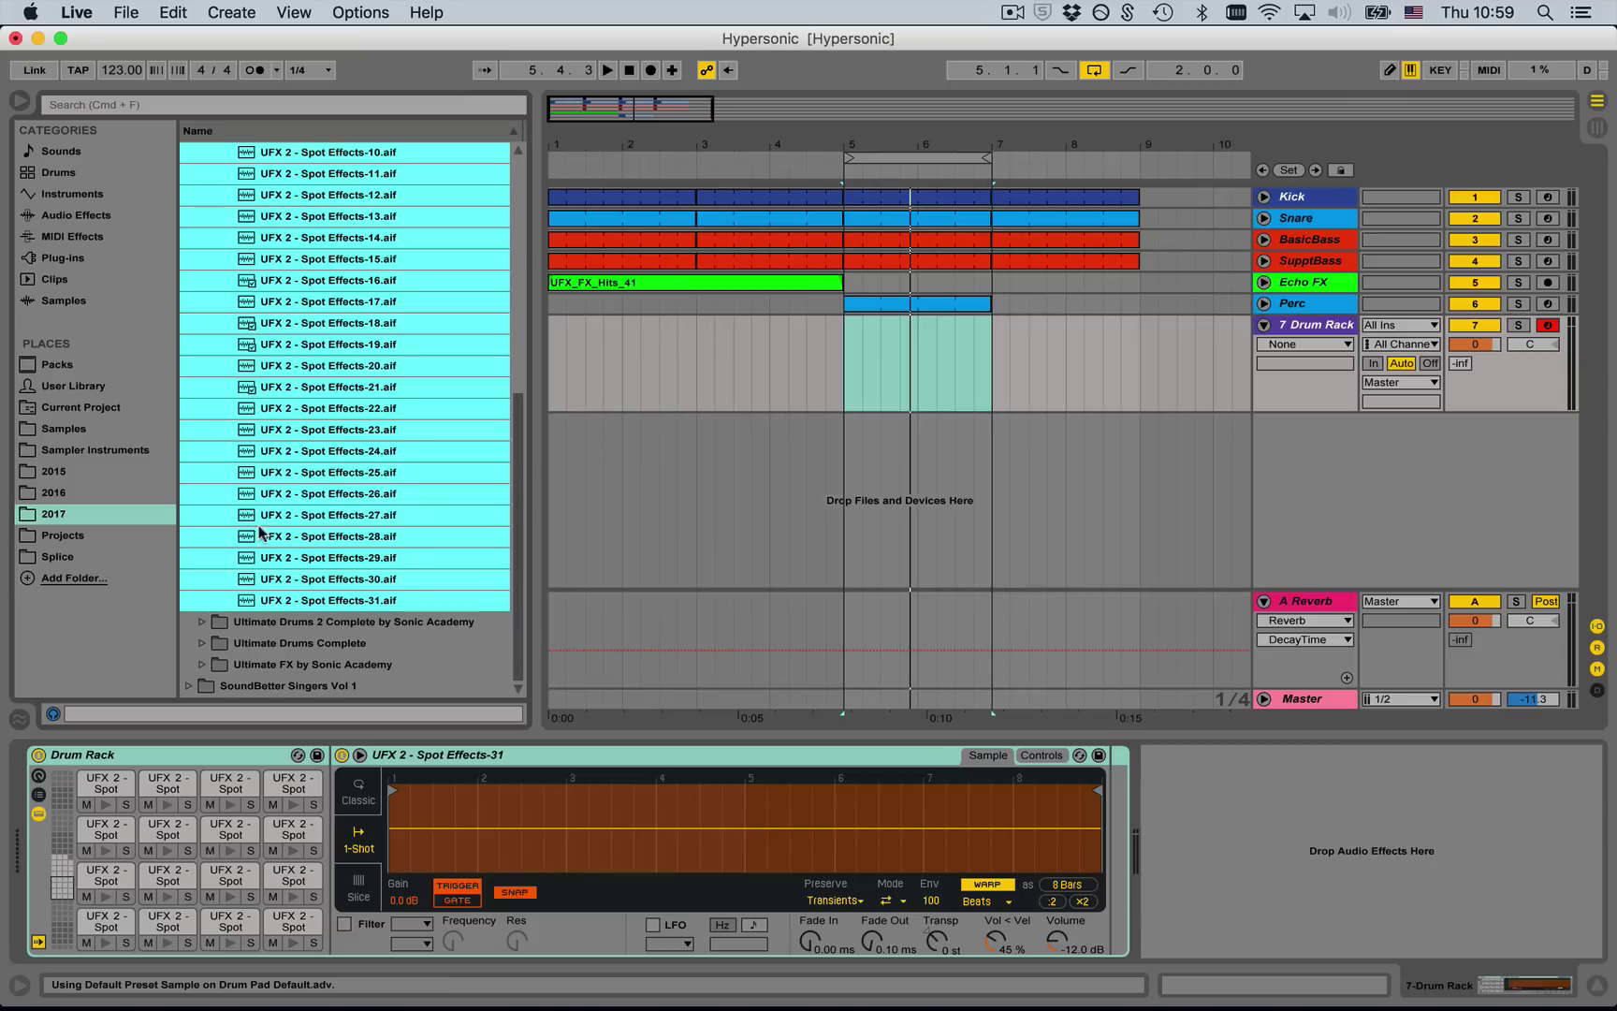
- Create an empty MIDI clip from bar 5 to bar 7 on the new Drum Rack track and open its note editor
{"action": "mouse_move", "coordinate": [816, 365]}
{"action": "left_mouse_down"}
{"action": "mouse_move", "coordinate": [845, 336]}
{"action": "mouse_move", "coordinate": [992, 331]}
{"action": "left_mouse_up"}
{"action": "key", "text": "super+shift+m"}
{"action": "scroll", "coordinate": [428, 256], "scroll_direction": "up", "scroll_amount": 5}
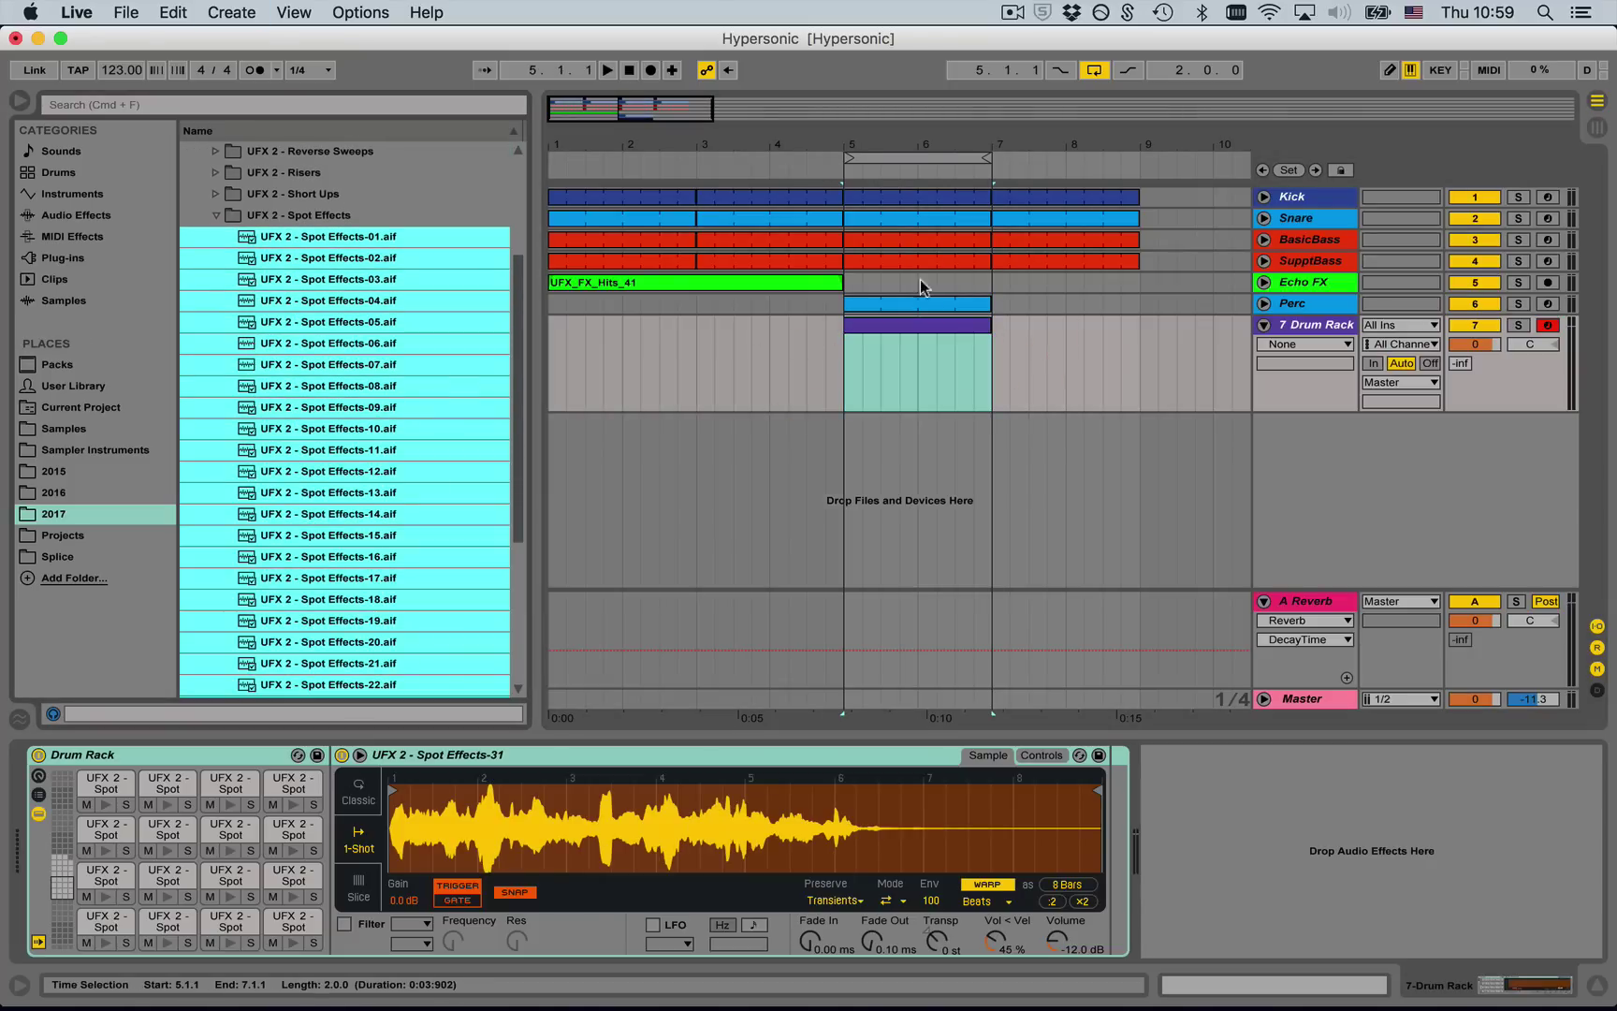
{"action": "double_click", "coordinate": [949, 325]}
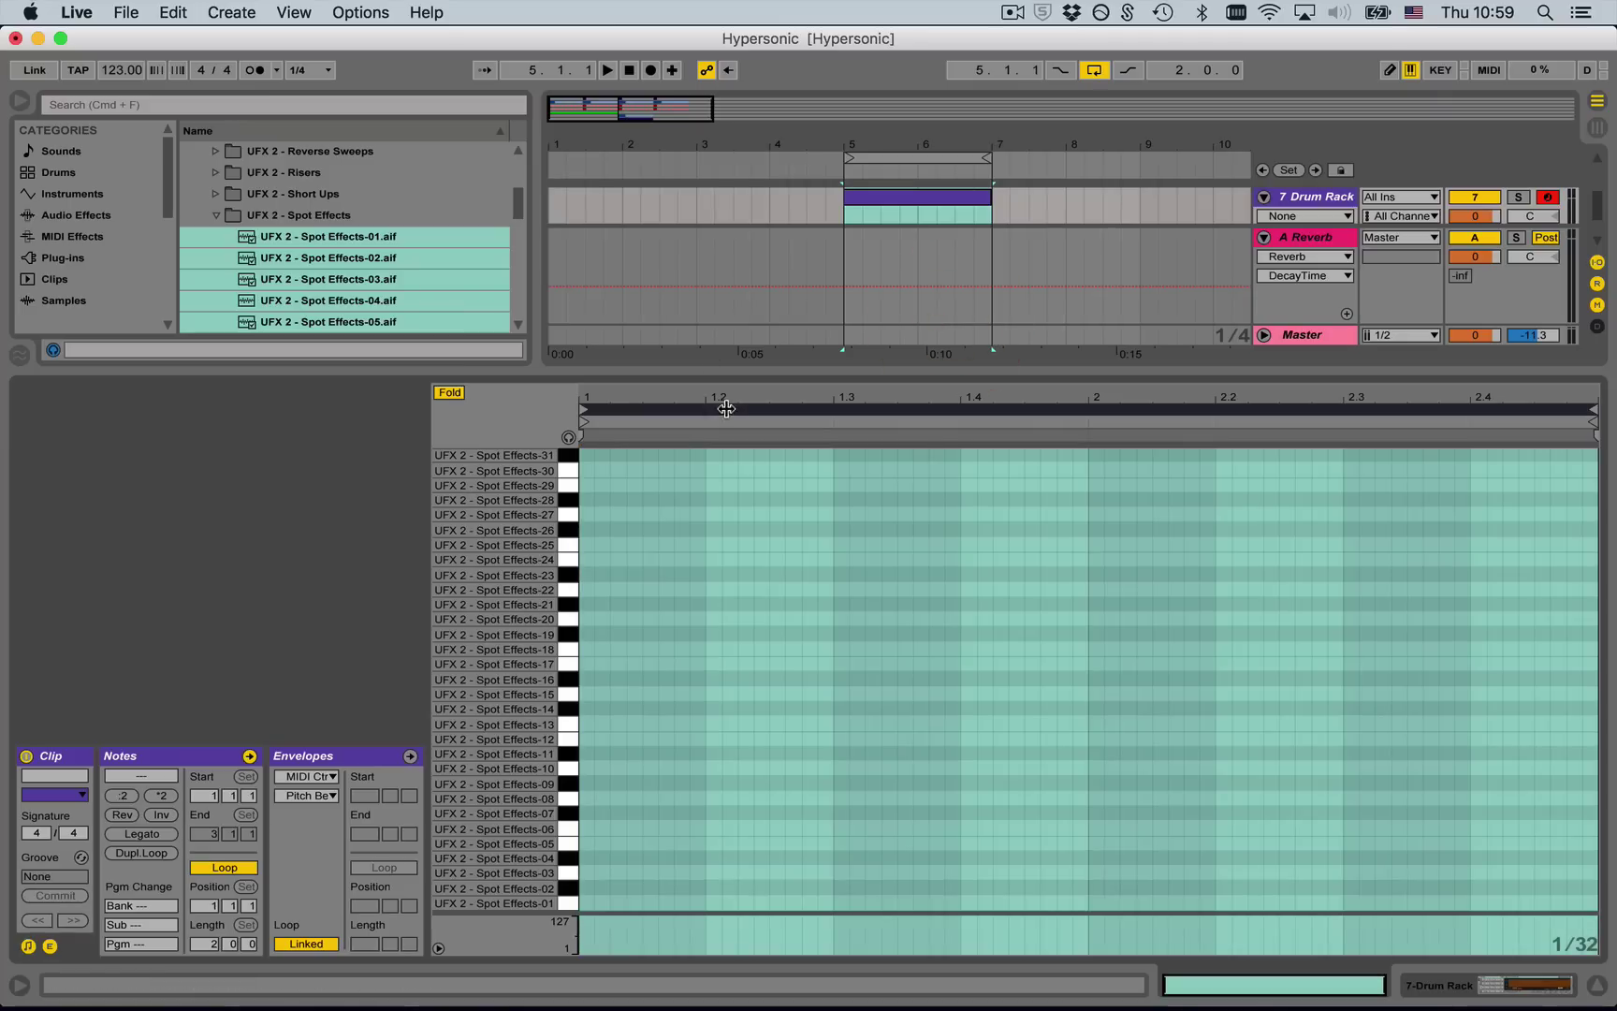
- Shorten the clip's loop to one beat with a 1/16 grid and place a UFX 2 - Spot Effects-26 note at 1.1.3
{"action": "key", "text": "super+Down"}
{"action": "key", "text": "super+Down"}
{"action": "key", "text": "super+Down"}
{"action": "key", "text": "super+2"}
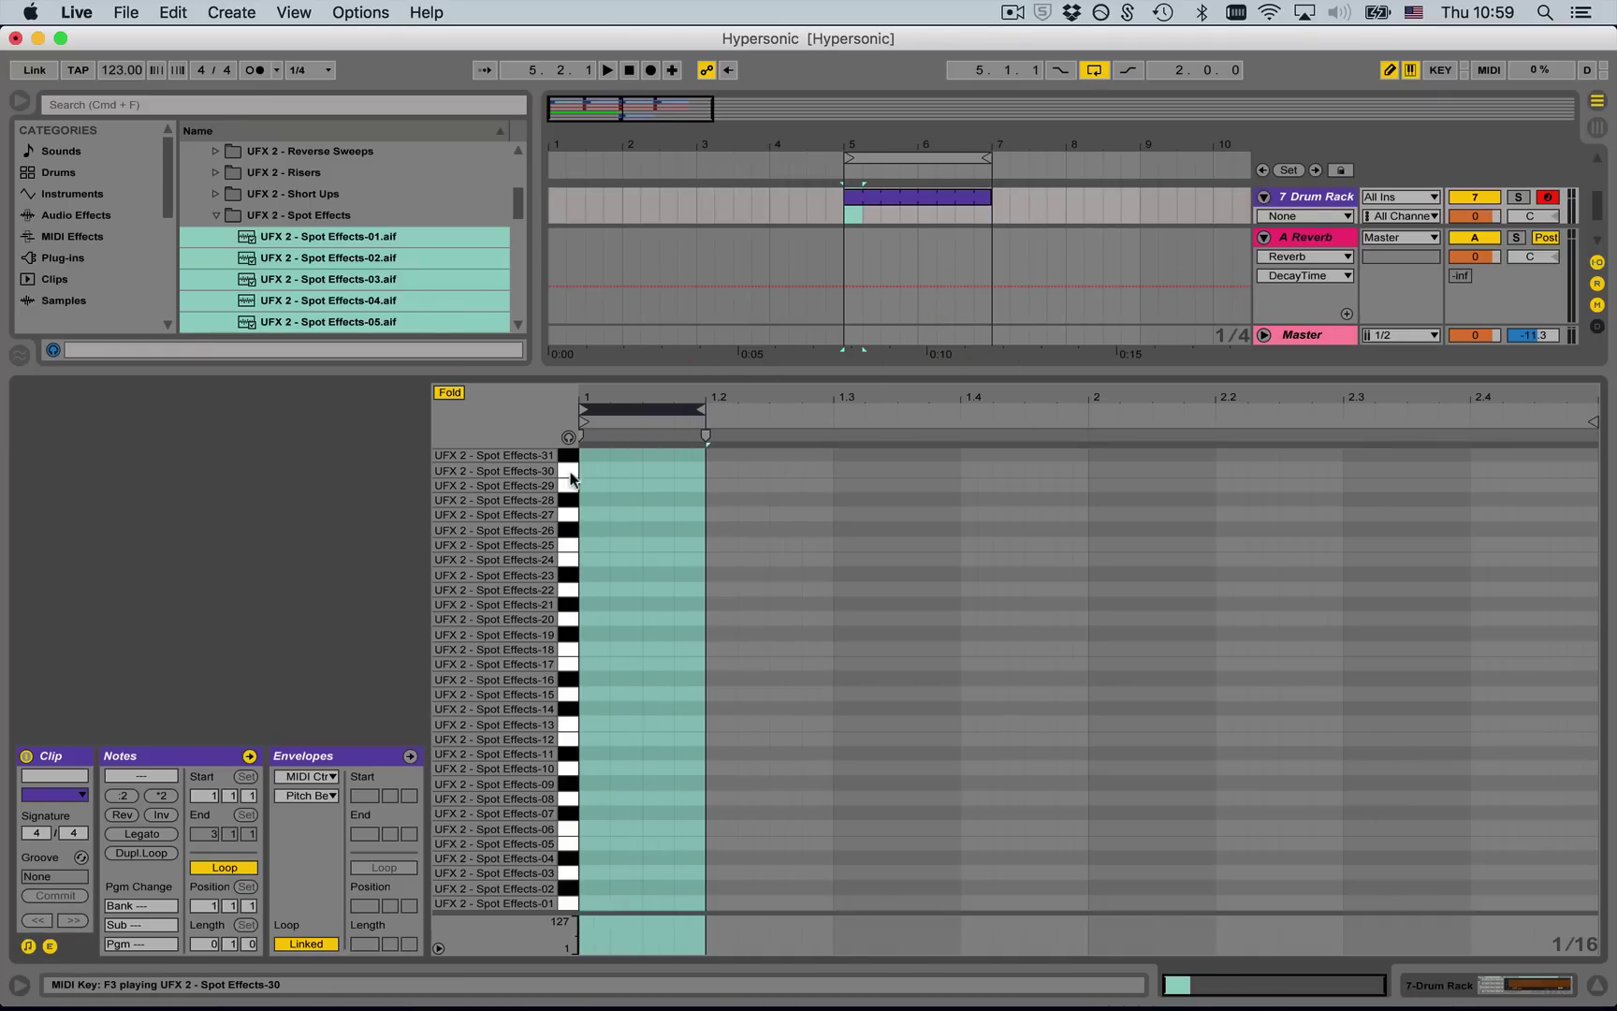
{"action": "left_click", "coordinate": [621, 798]}
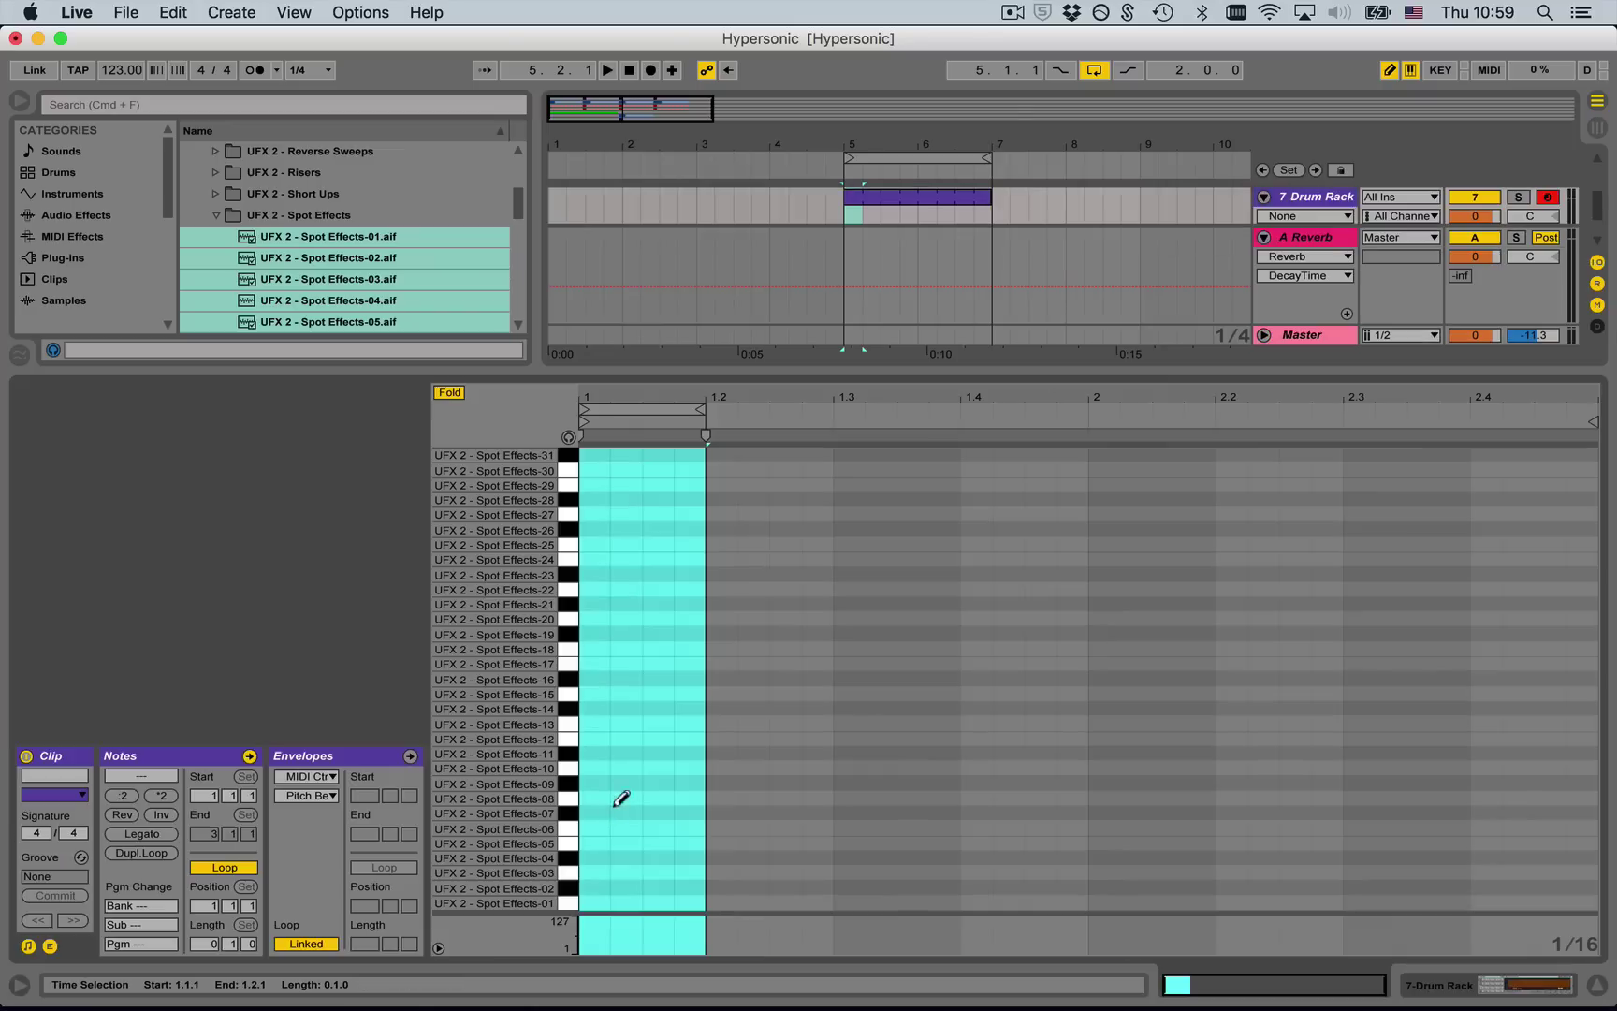
{"action": "left_click", "coordinate": [654, 531]}
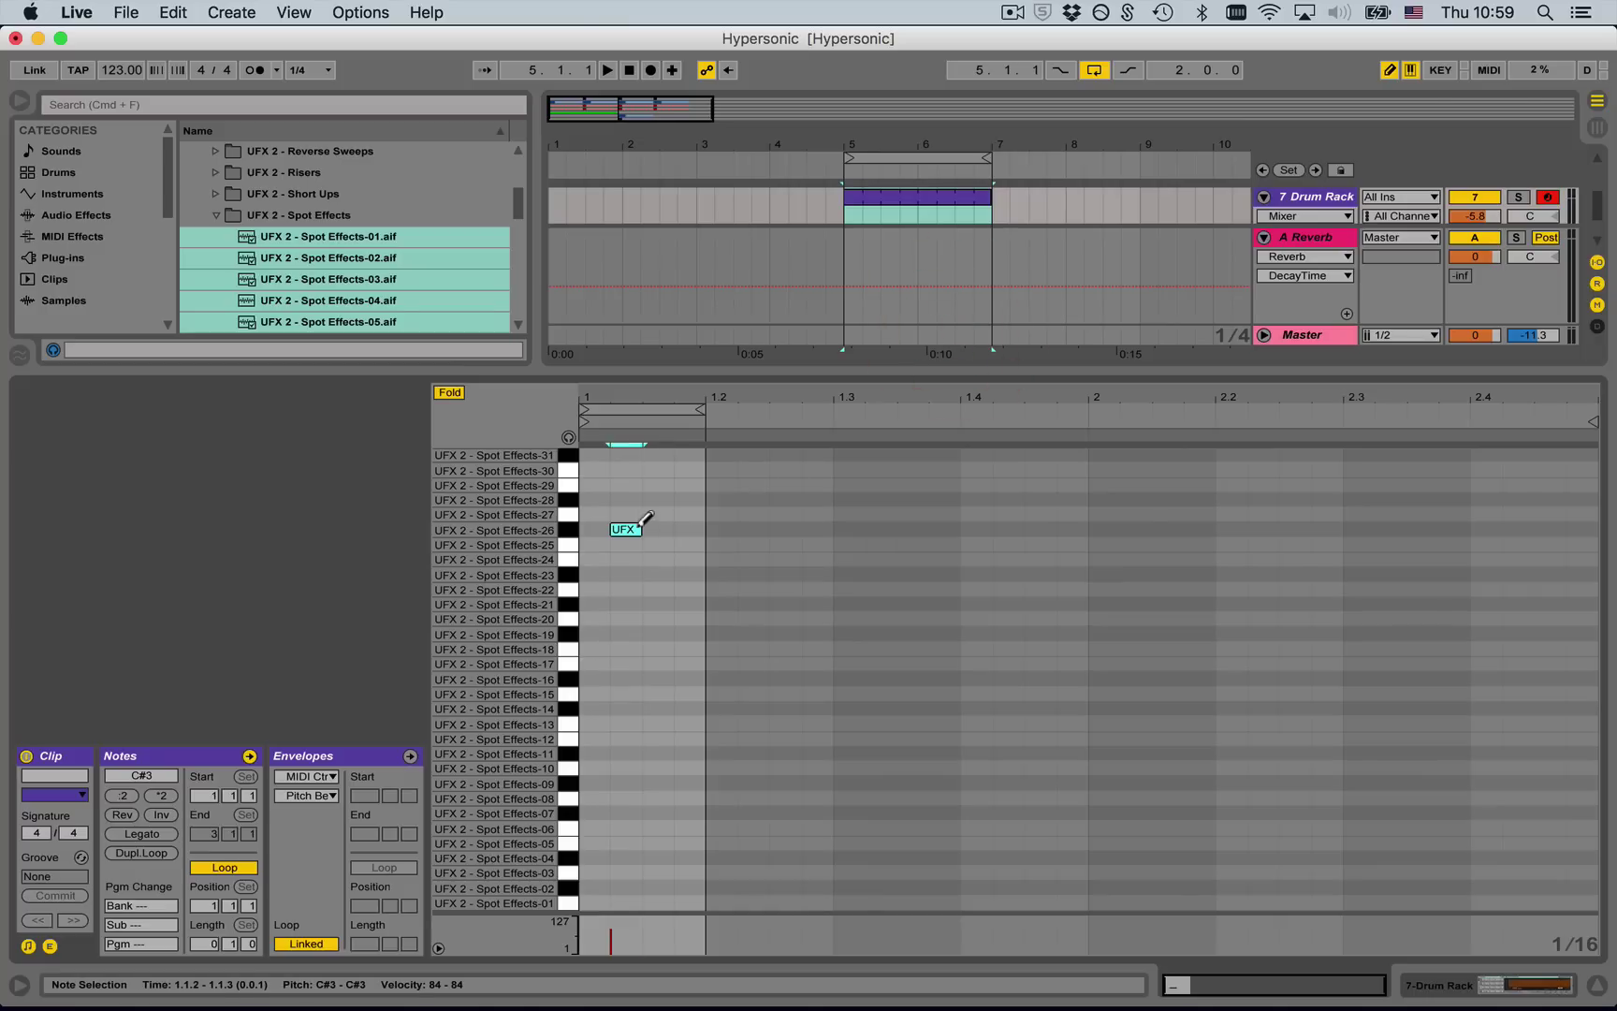
{"action": "left_click_drag", "start_coordinate": [628, 530], "coordinate": [660, 530]}
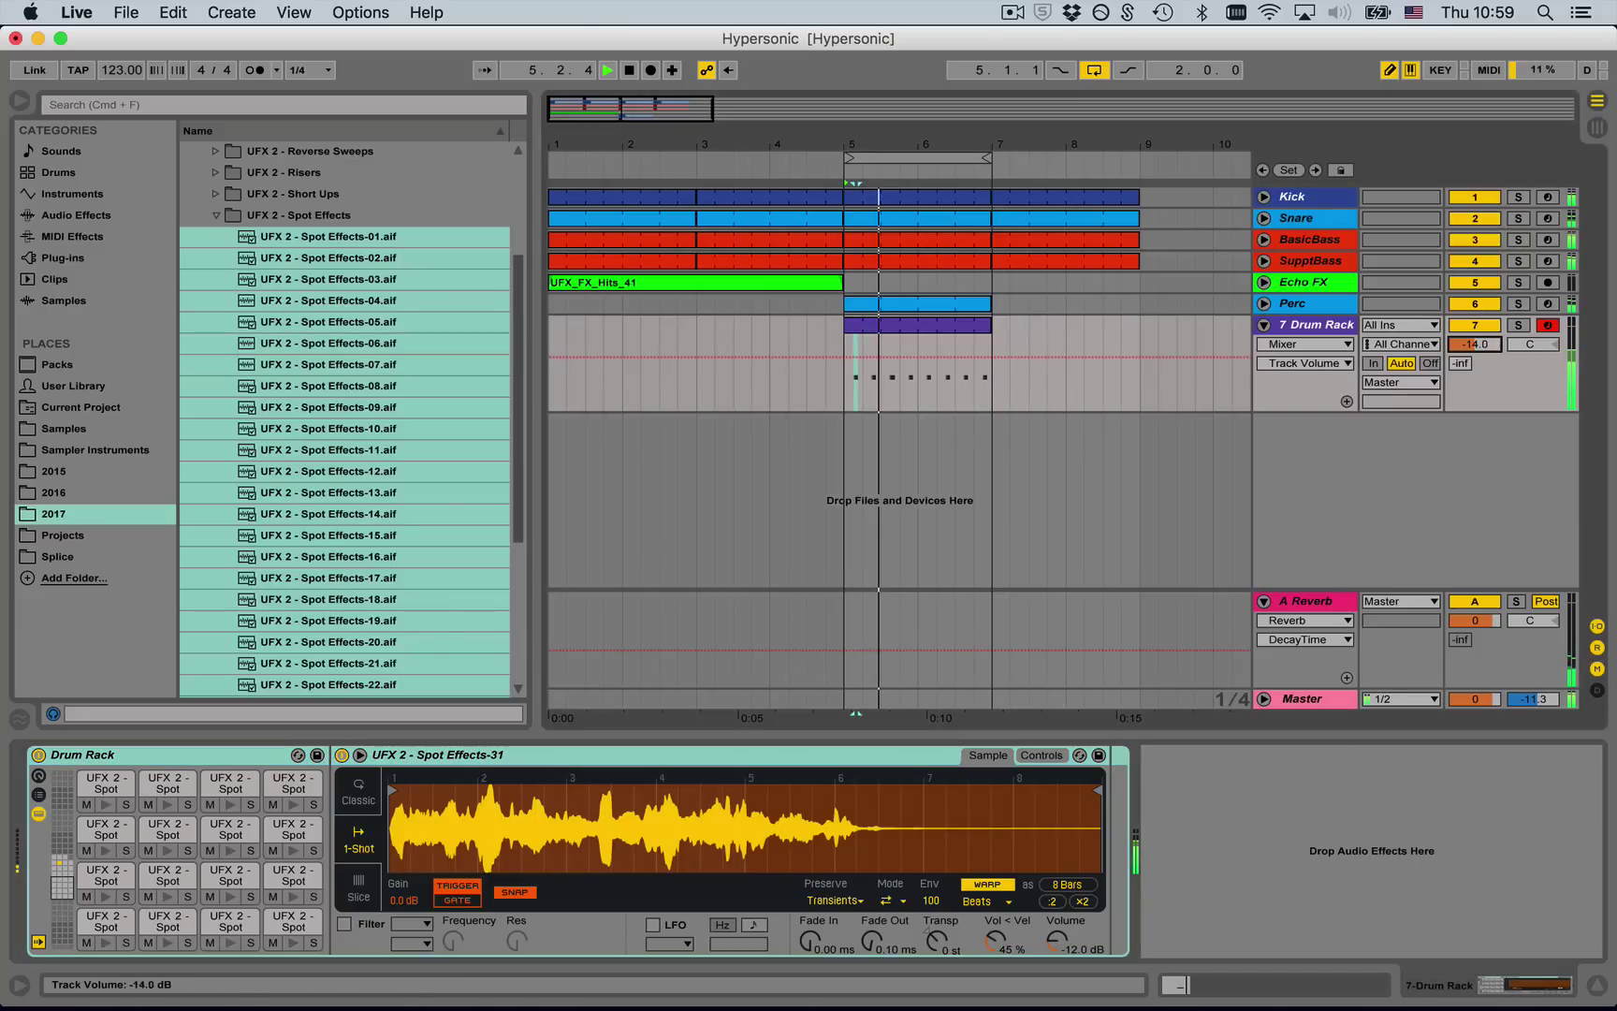
- Extend the clip's loop to two beats and move the note to 1.2 on UFX 2 - Spot Effects-22
{"action": "double_click", "coordinate": [899, 321]}
{"action": "left_click", "coordinate": [646, 408]}
{"action": "key", "text": "super+Up"}
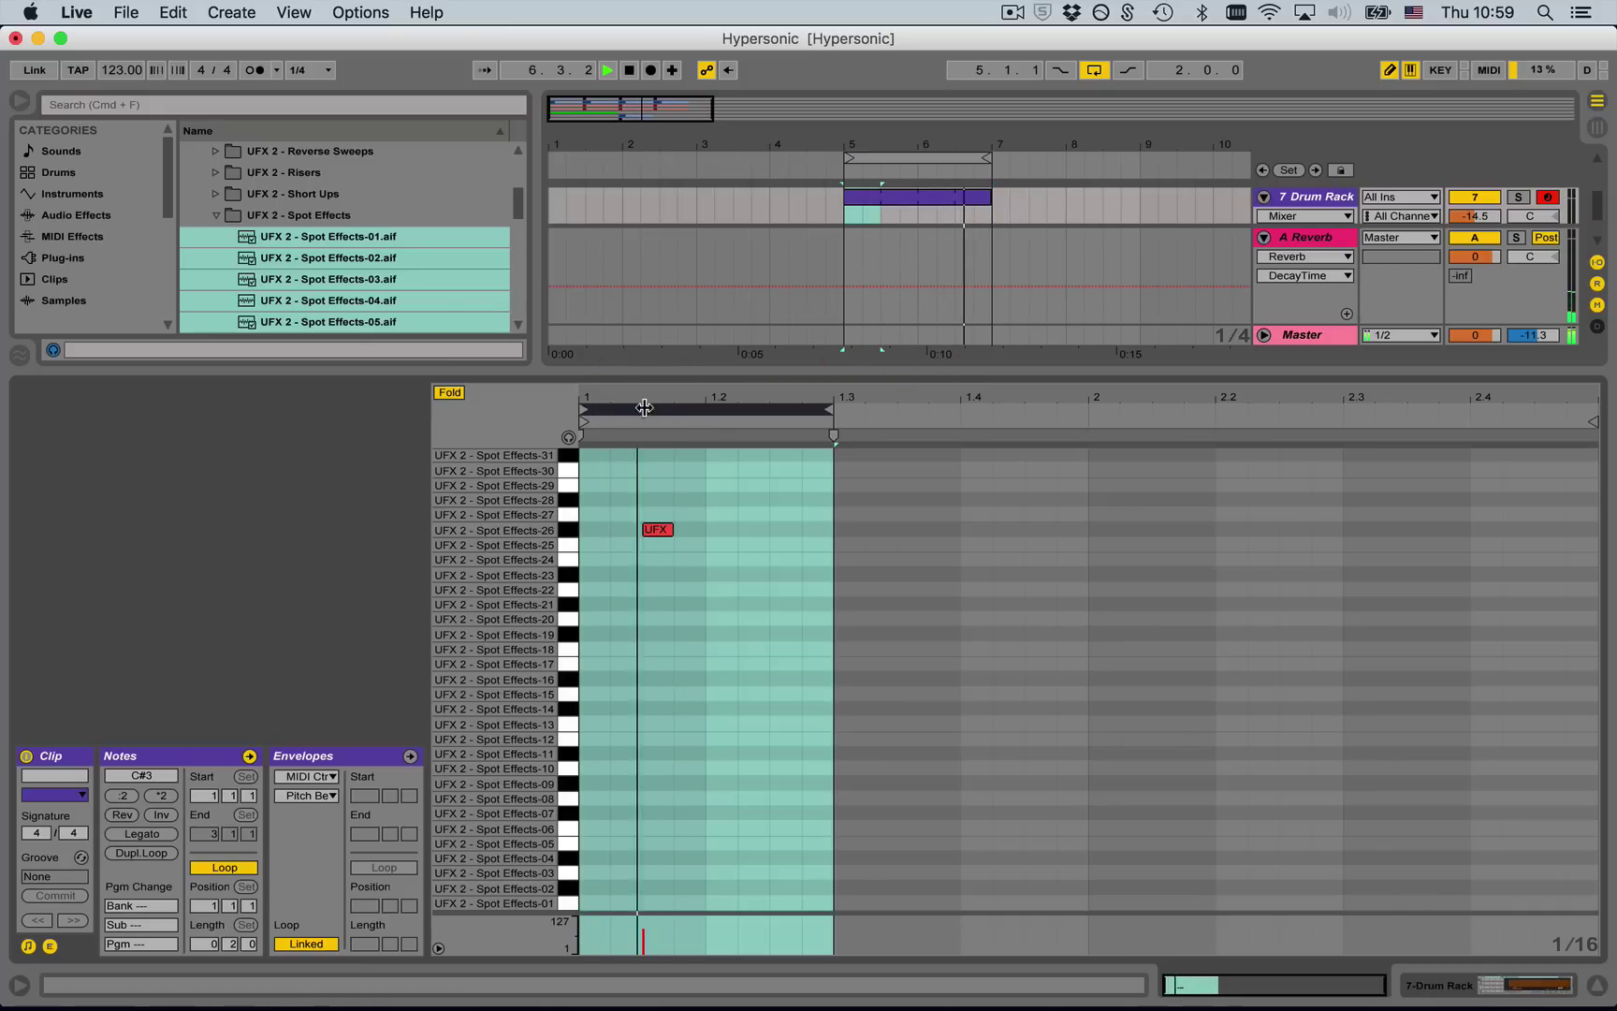
{"action": "left_click_drag", "start_coordinate": [647, 530], "coordinate": [711, 530]}
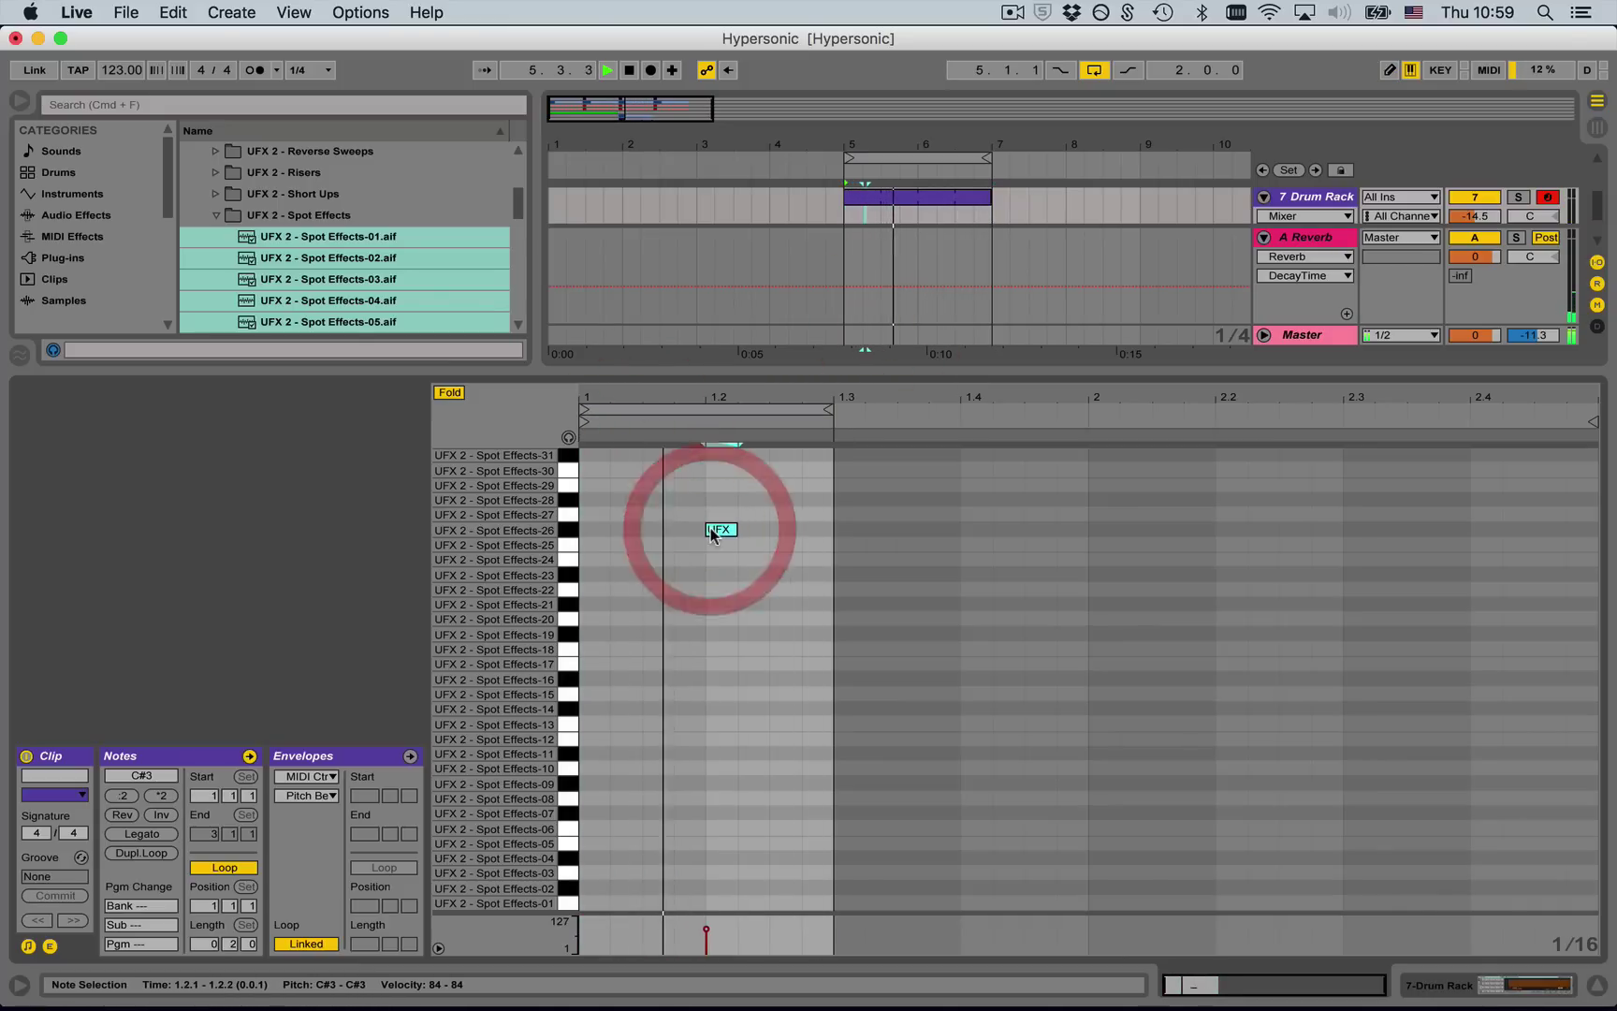
{"action": "key", "text": "Down"}
{"action": "key", "text": "Down"}
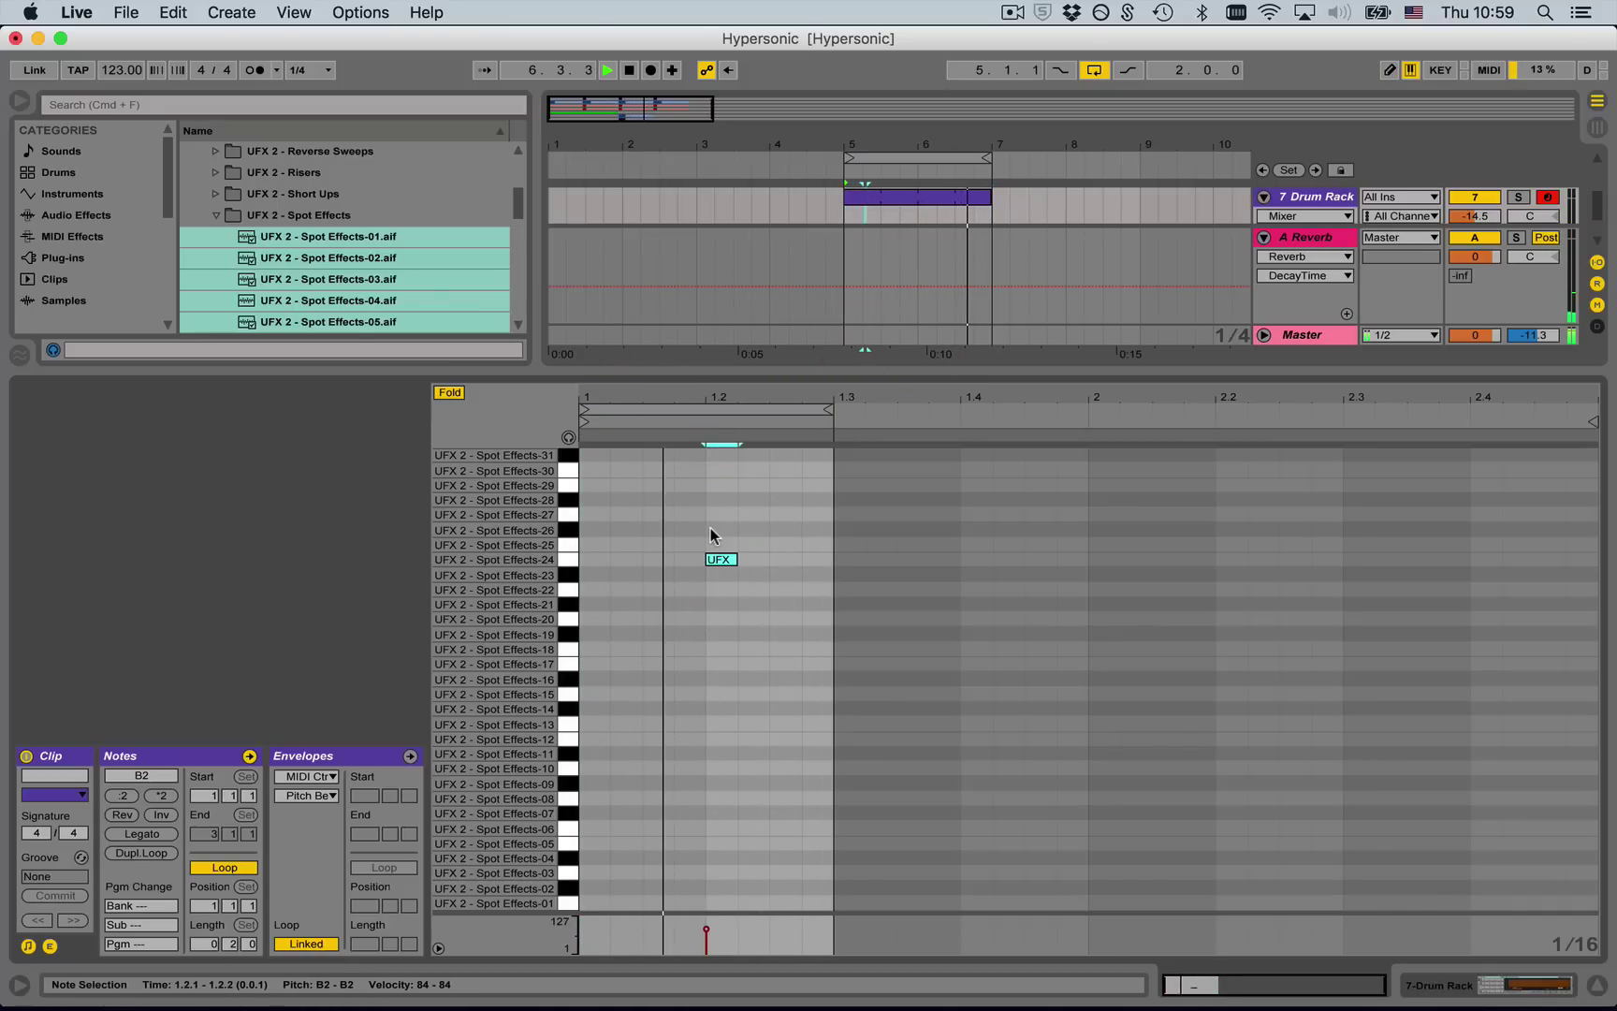
{"action": "key", "text": "Down"}
{"action": "key", "text": "Down"}
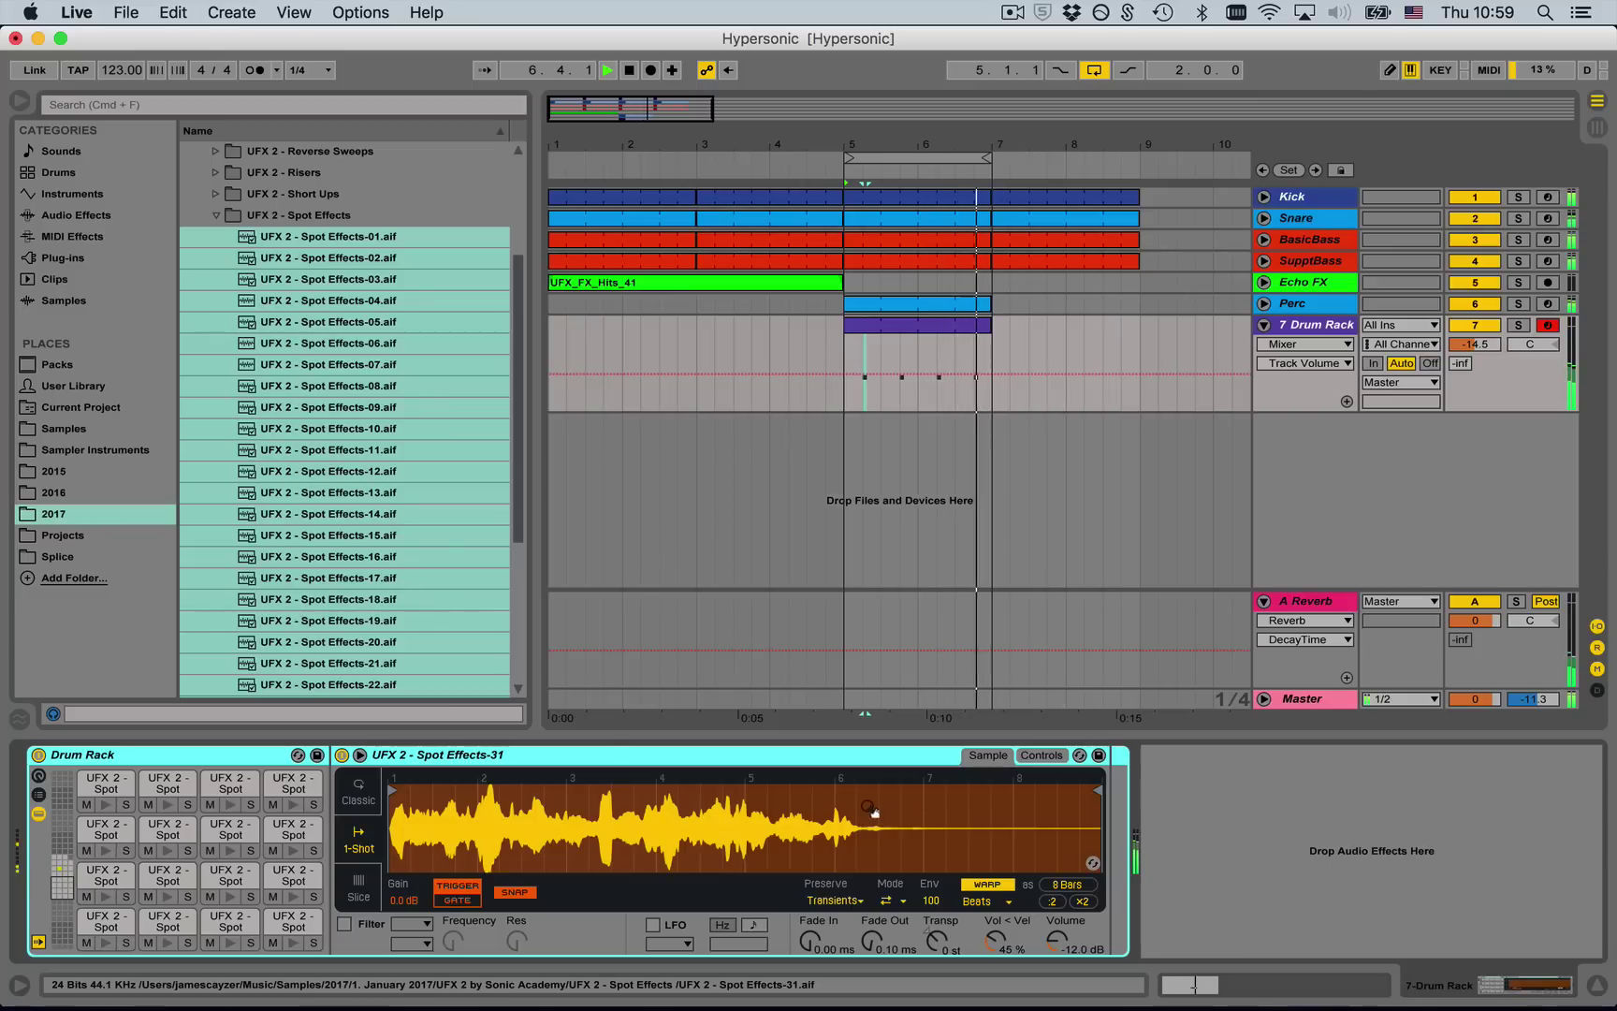
- Play the clip and trim the tail off the end of the UFX 2 - Spot Effects-22 sample
{"action": "left_click", "coordinate": [946, 352]}
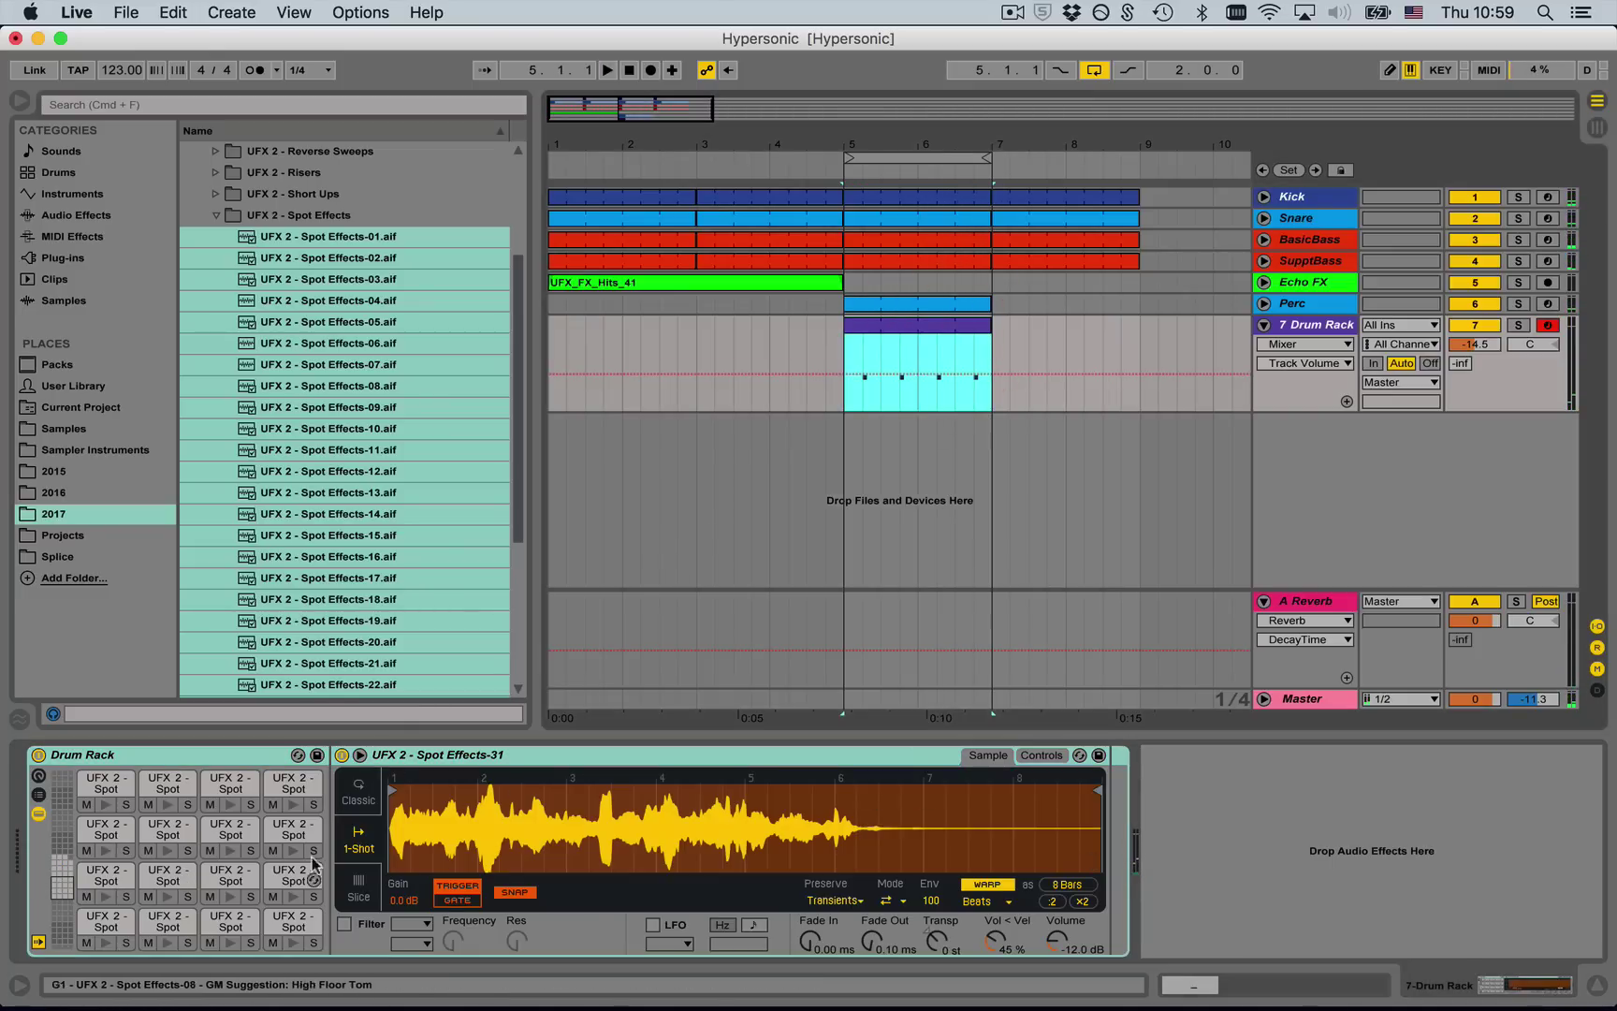
{"action": "key", "text": "space"}
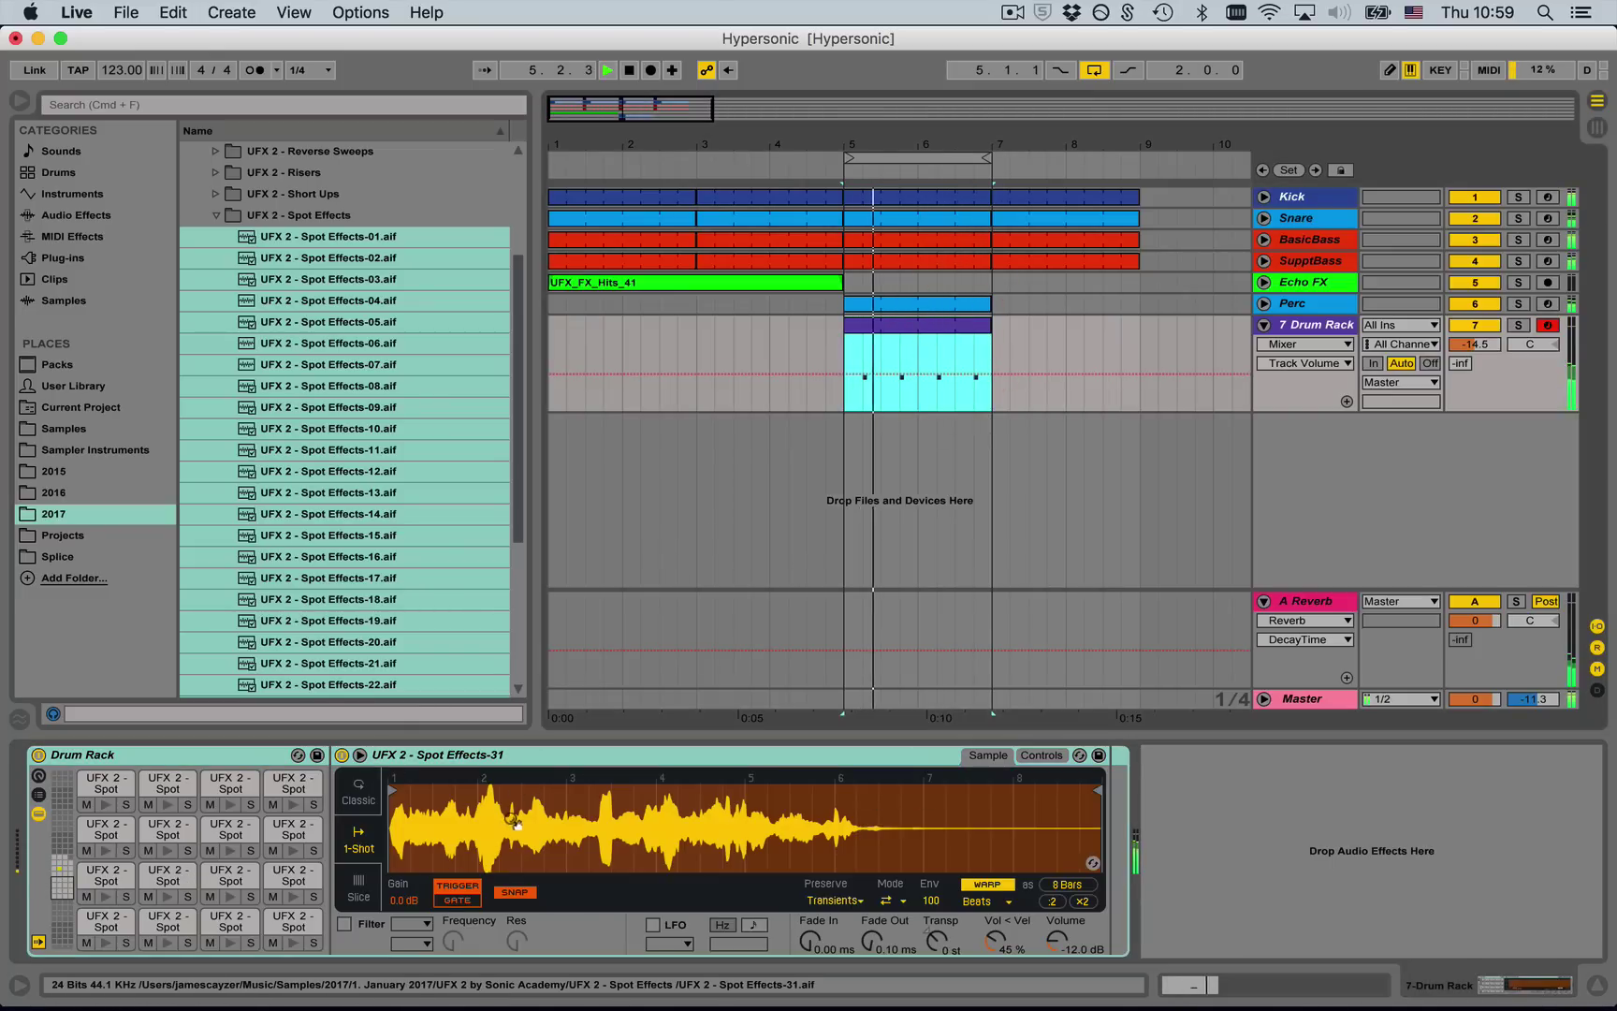
{"action": "left_click", "coordinate": [58, 867]}
{"action": "left_click", "coordinate": [168, 876]}
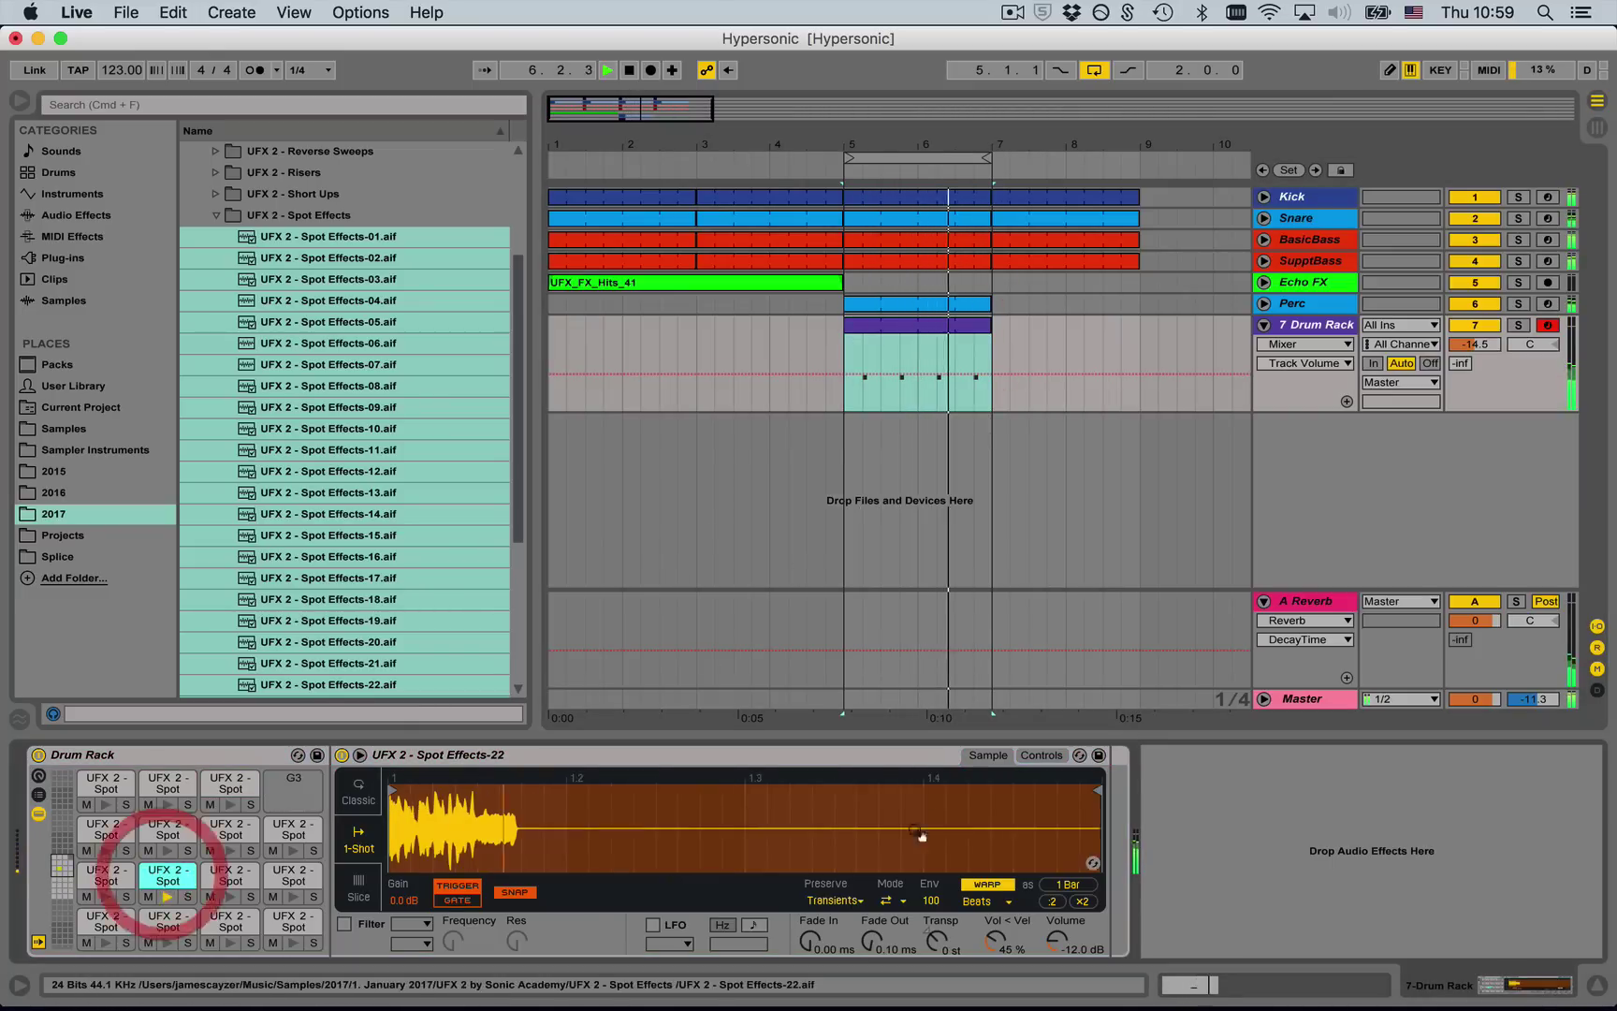
{"action": "mouse_move", "coordinate": [1074, 793]}
{"action": "left_mouse_down"}
{"action": "mouse_move", "coordinate": [422, 828]}
{"action": "mouse_move", "coordinate": [459, 847]}
{"action": "left_mouse_up"}
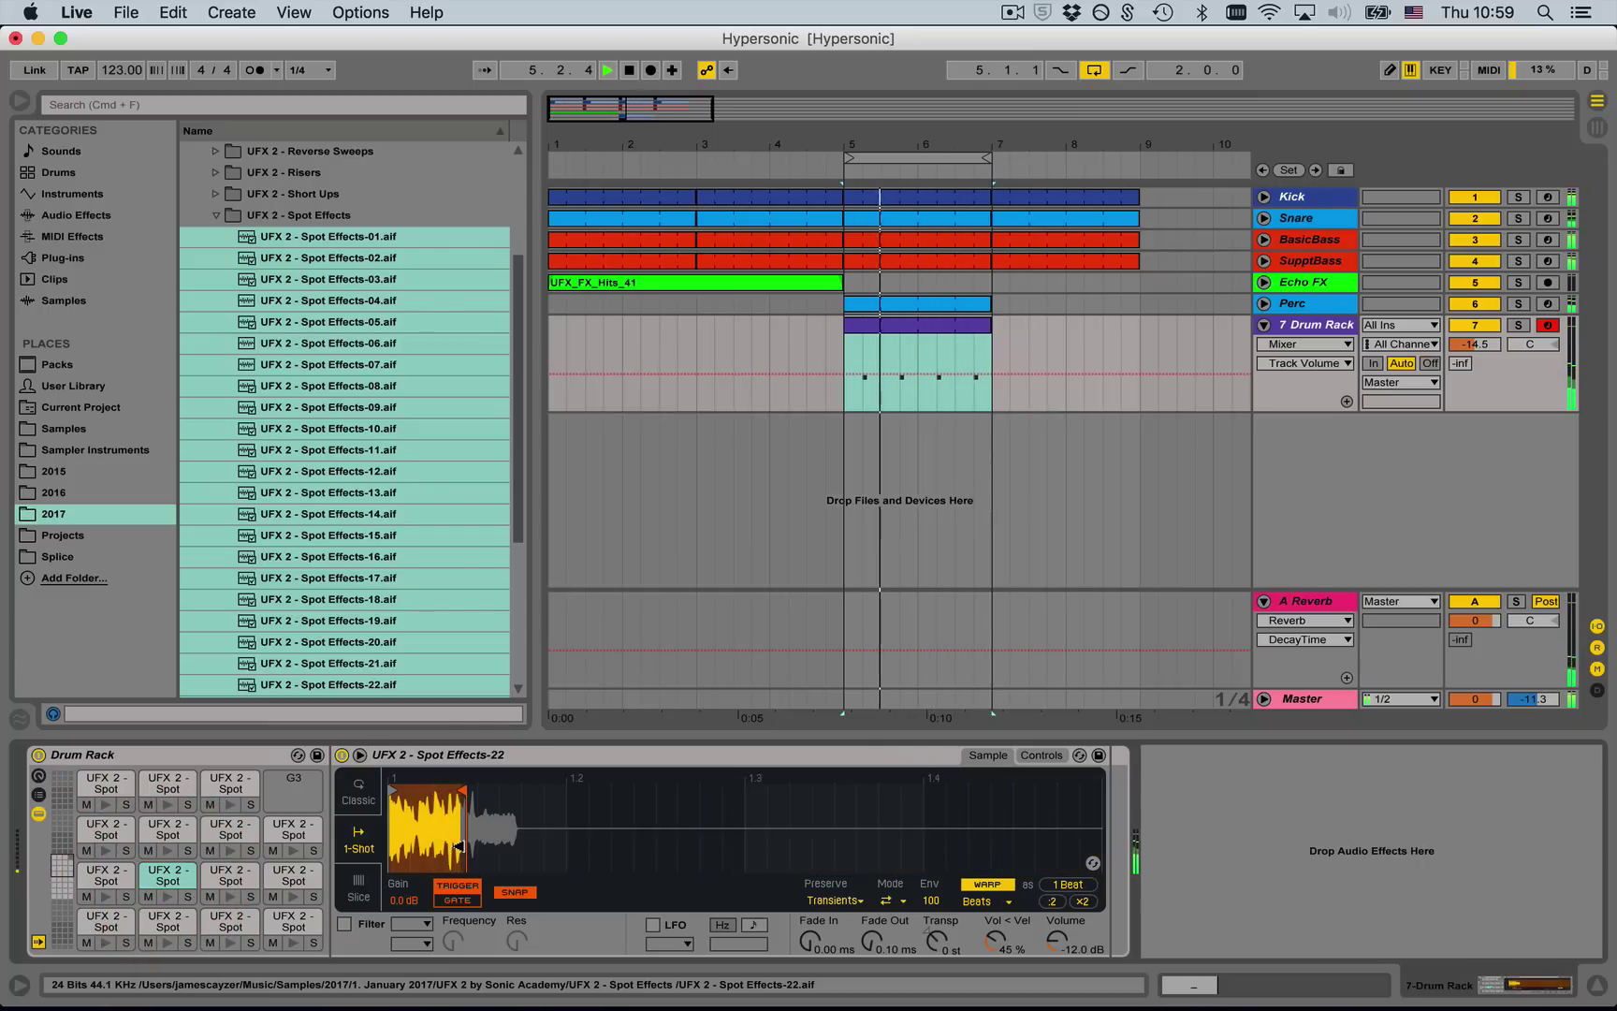
- Add a second note at 1.2 in the Drum Rack clip and shift it down to UFX 2 - Spot Effects-18 during playback
{"action": "double_click", "coordinate": [964, 325]}
{"action": "left_click", "coordinate": [717, 591]}
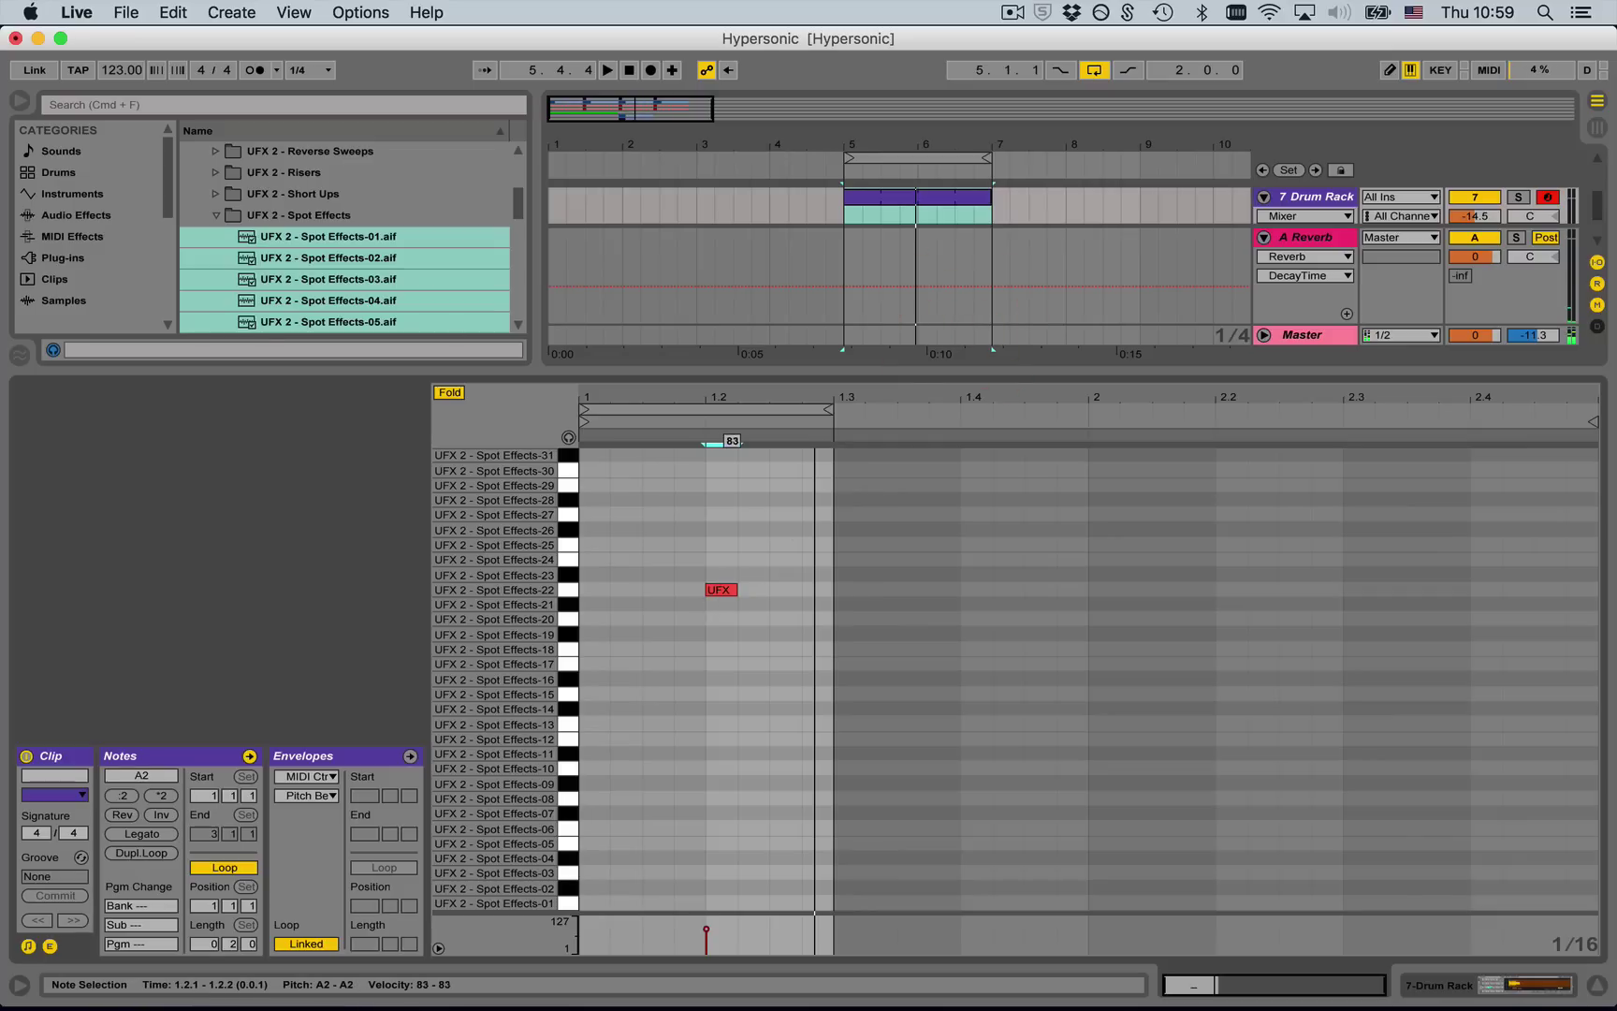
{"action": "key", "text": "super+space"}
{"action": "key", "text": "Escape"}
{"action": "key", "text": "b"}
{"action": "left_click", "coordinate": [717, 617]}
{"action": "key", "text": "space"}
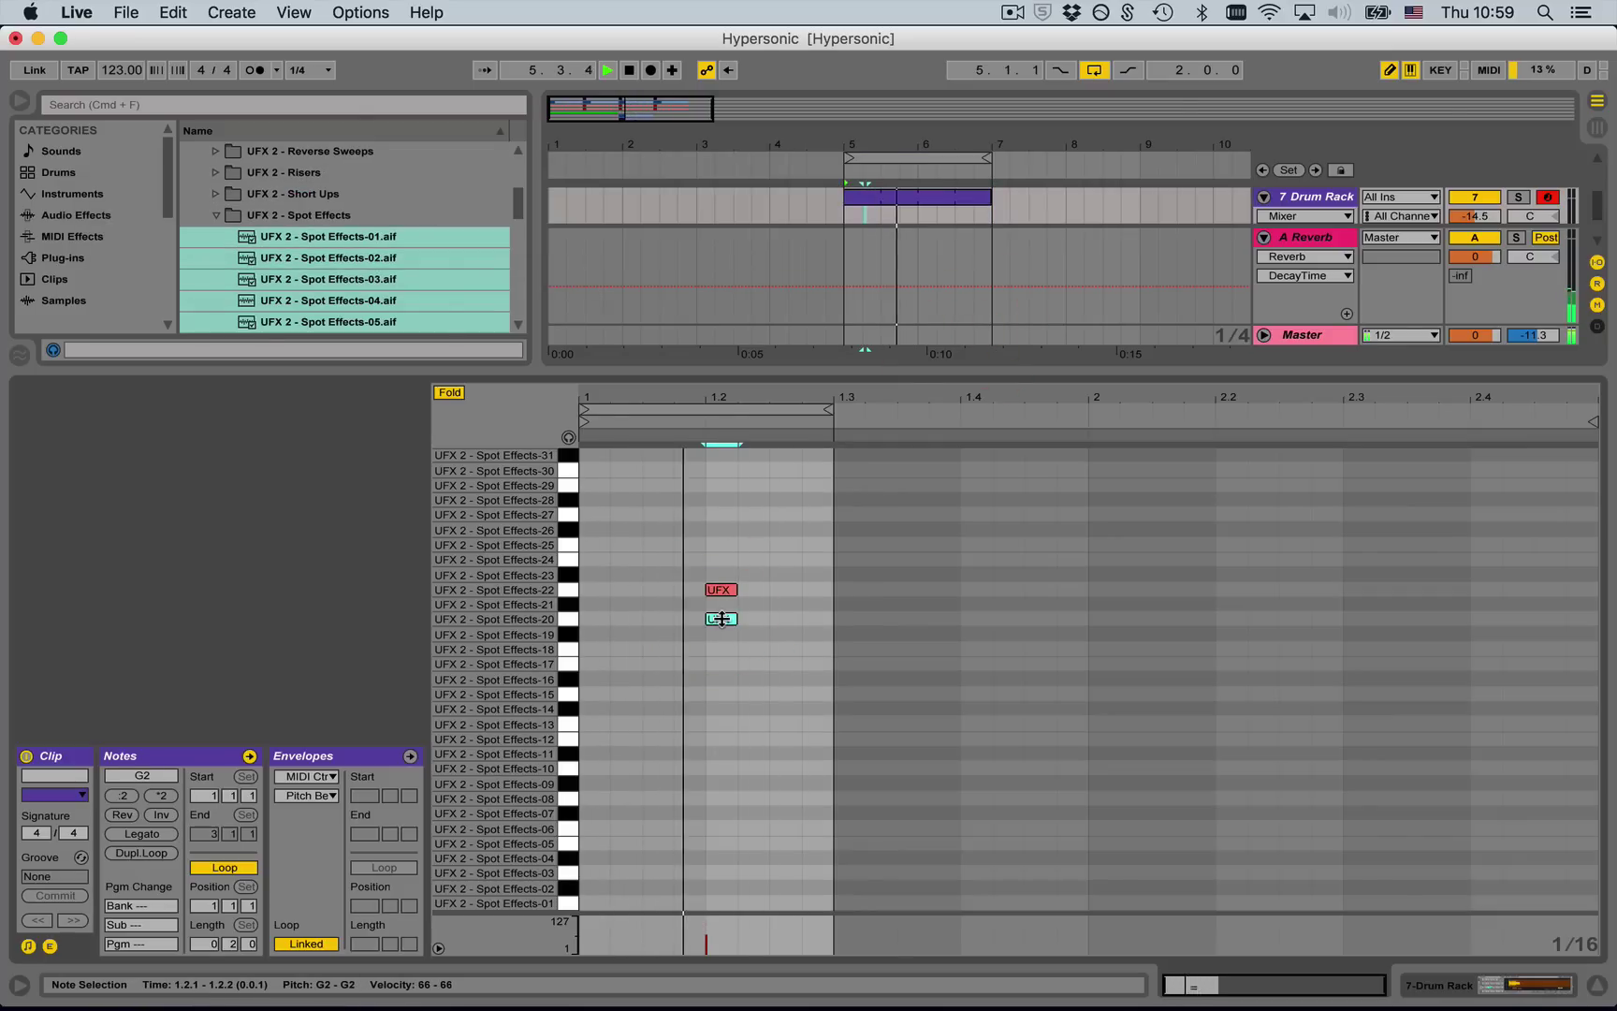
{"action": "key", "text": "Down"}
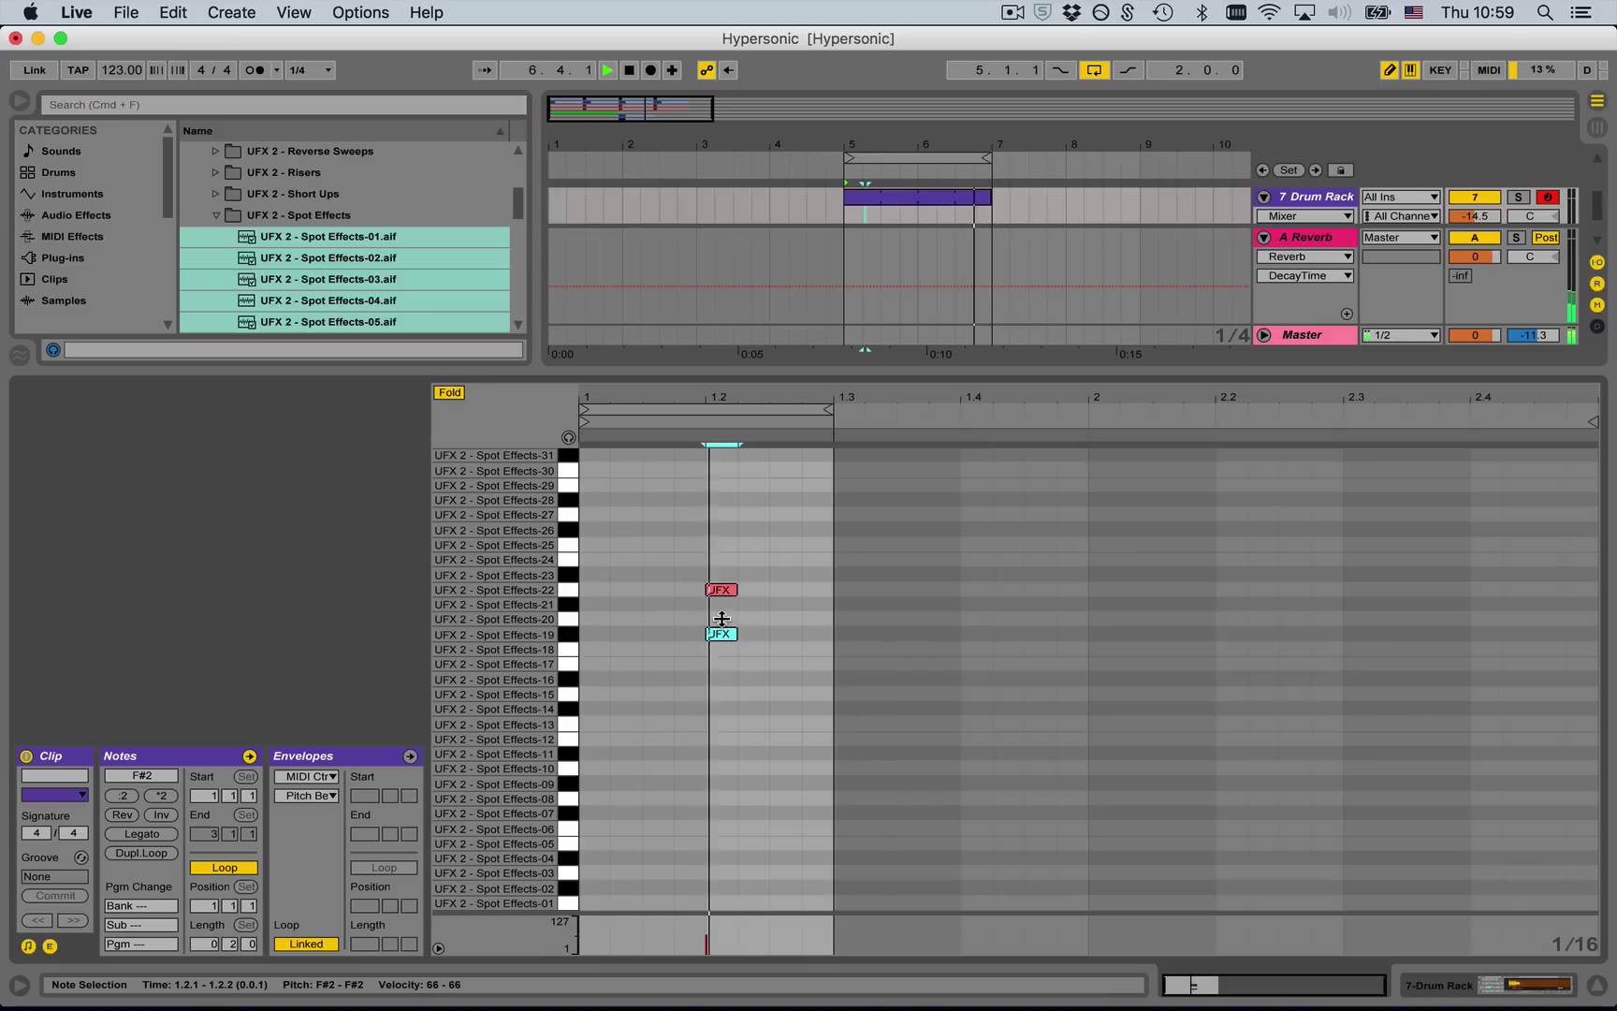
{"action": "key", "text": "Down"}
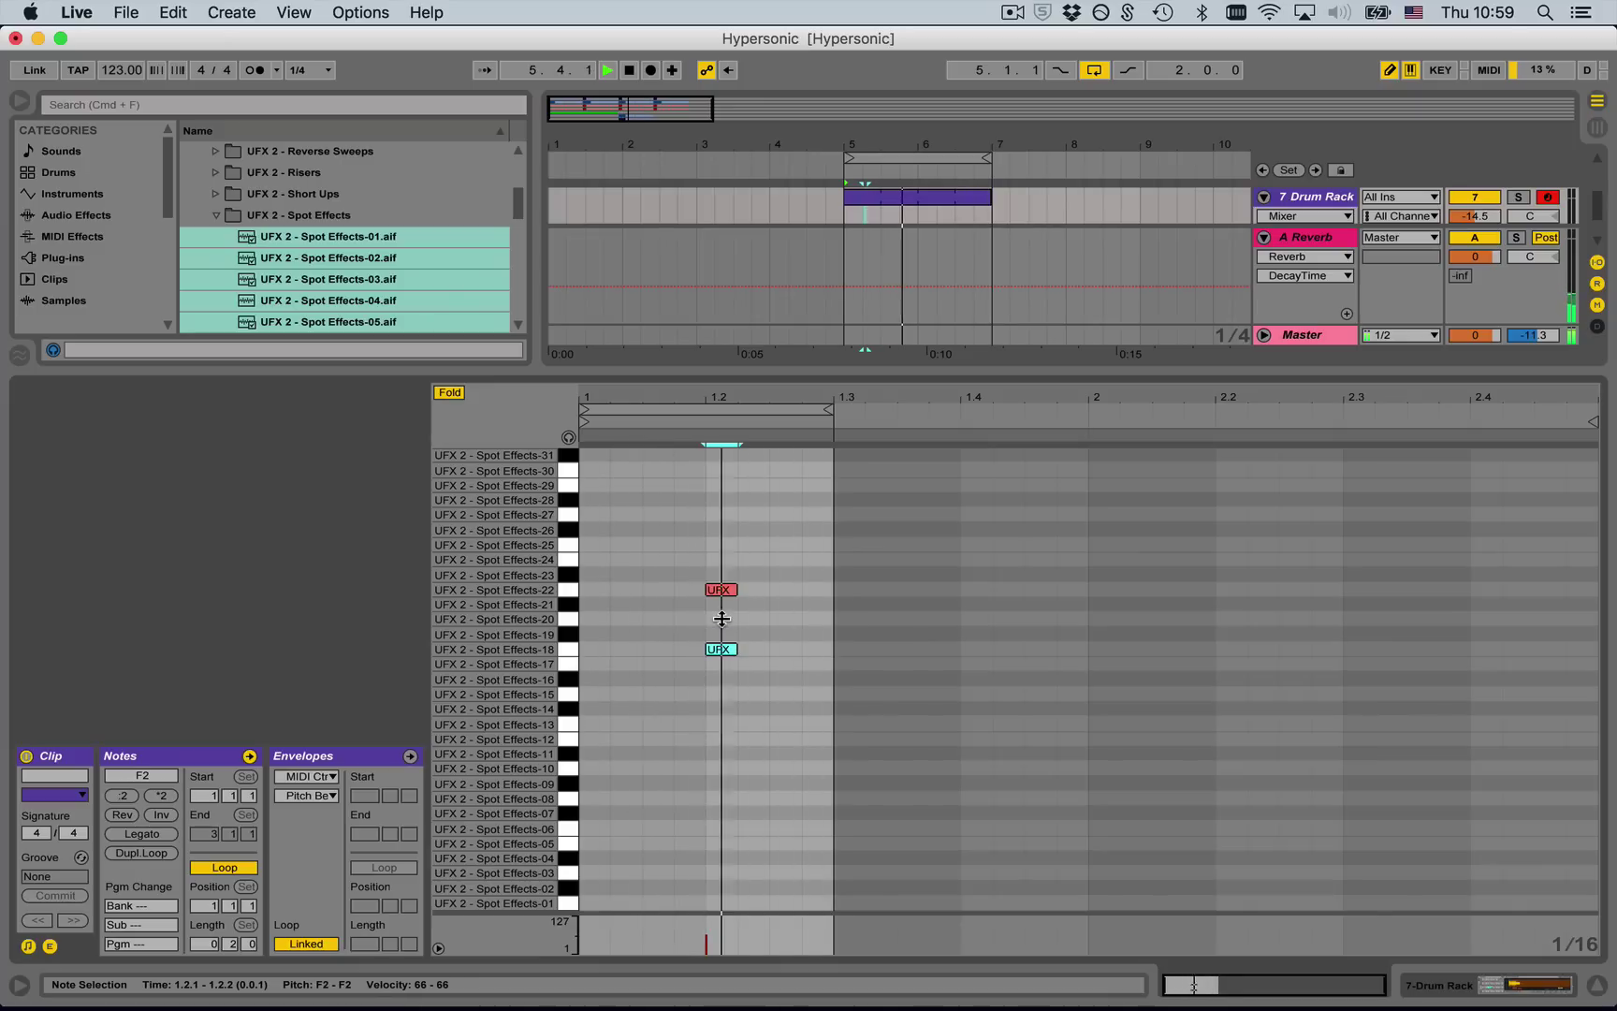
- Adjust the velocity of the UFX 2 - Spot Effects-18 note while checking it in playback
{"action": "left_click_drag", "start_coordinate": [725, 649], "coordinate": [725, 689]}
{"action": "key", "text": "space"}
{"action": "key", "text": "space"}
{"action": "left_click_drag", "start_coordinate": [726, 649], "coordinate": [727, 587]}
- Add a third note at 1.2, shift it down to UFX 2 - Spot Effects-07 and set its velocity to 66
{"action": "left_click", "coordinate": [726, 681]}
{"action": "key", "text": "Down"}
{"action": "key", "text": "Down"}
{"action": "key", "text": "Down"}
{"action": "key", "text": "Down"}
{"action": "key", "text": "Down"}
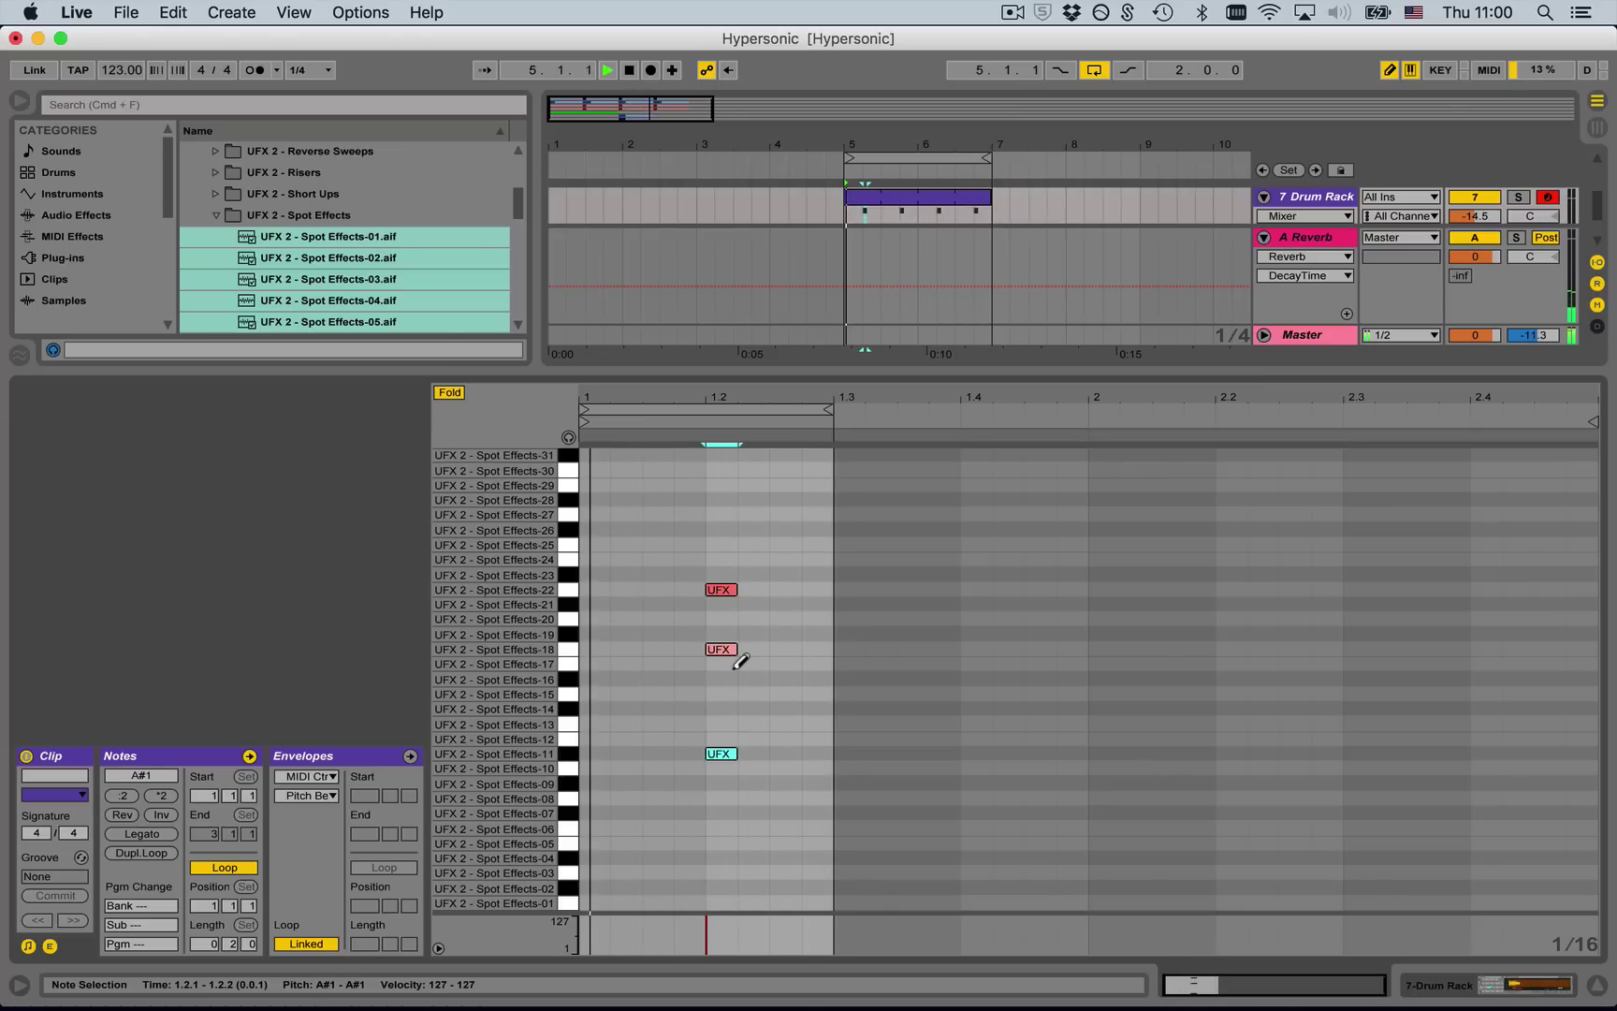
{"action": "key", "text": "Down"}
{"action": "key", "text": "Down"}
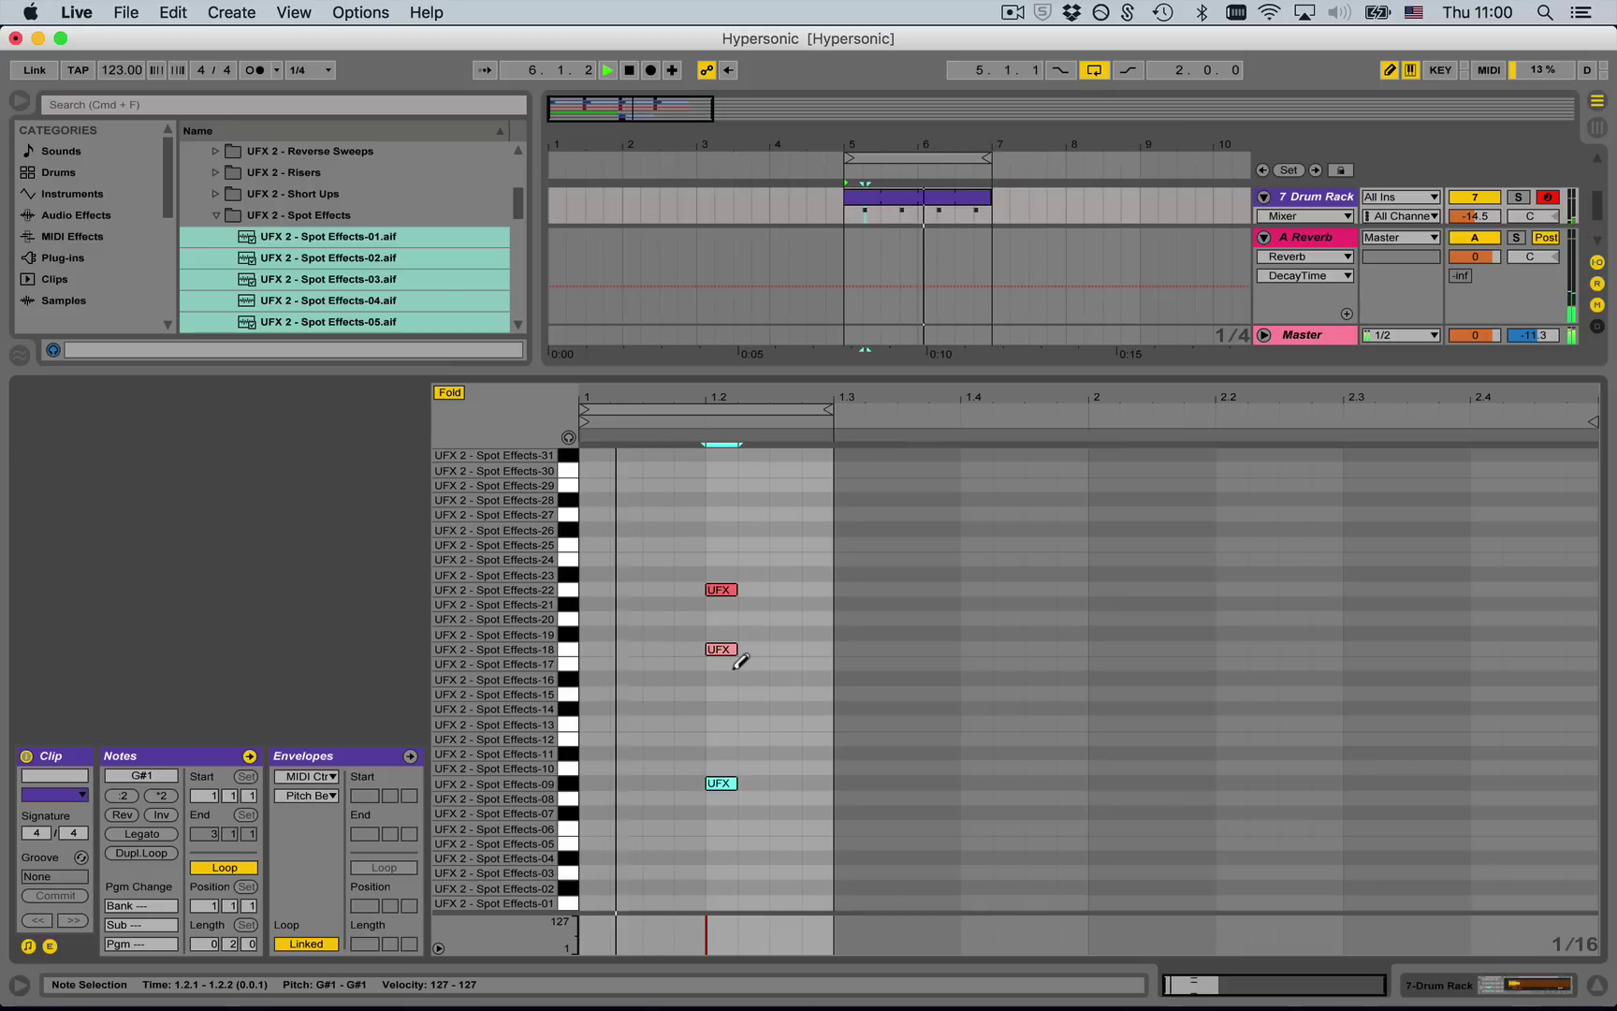
{"action": "key", "text": "Down"}
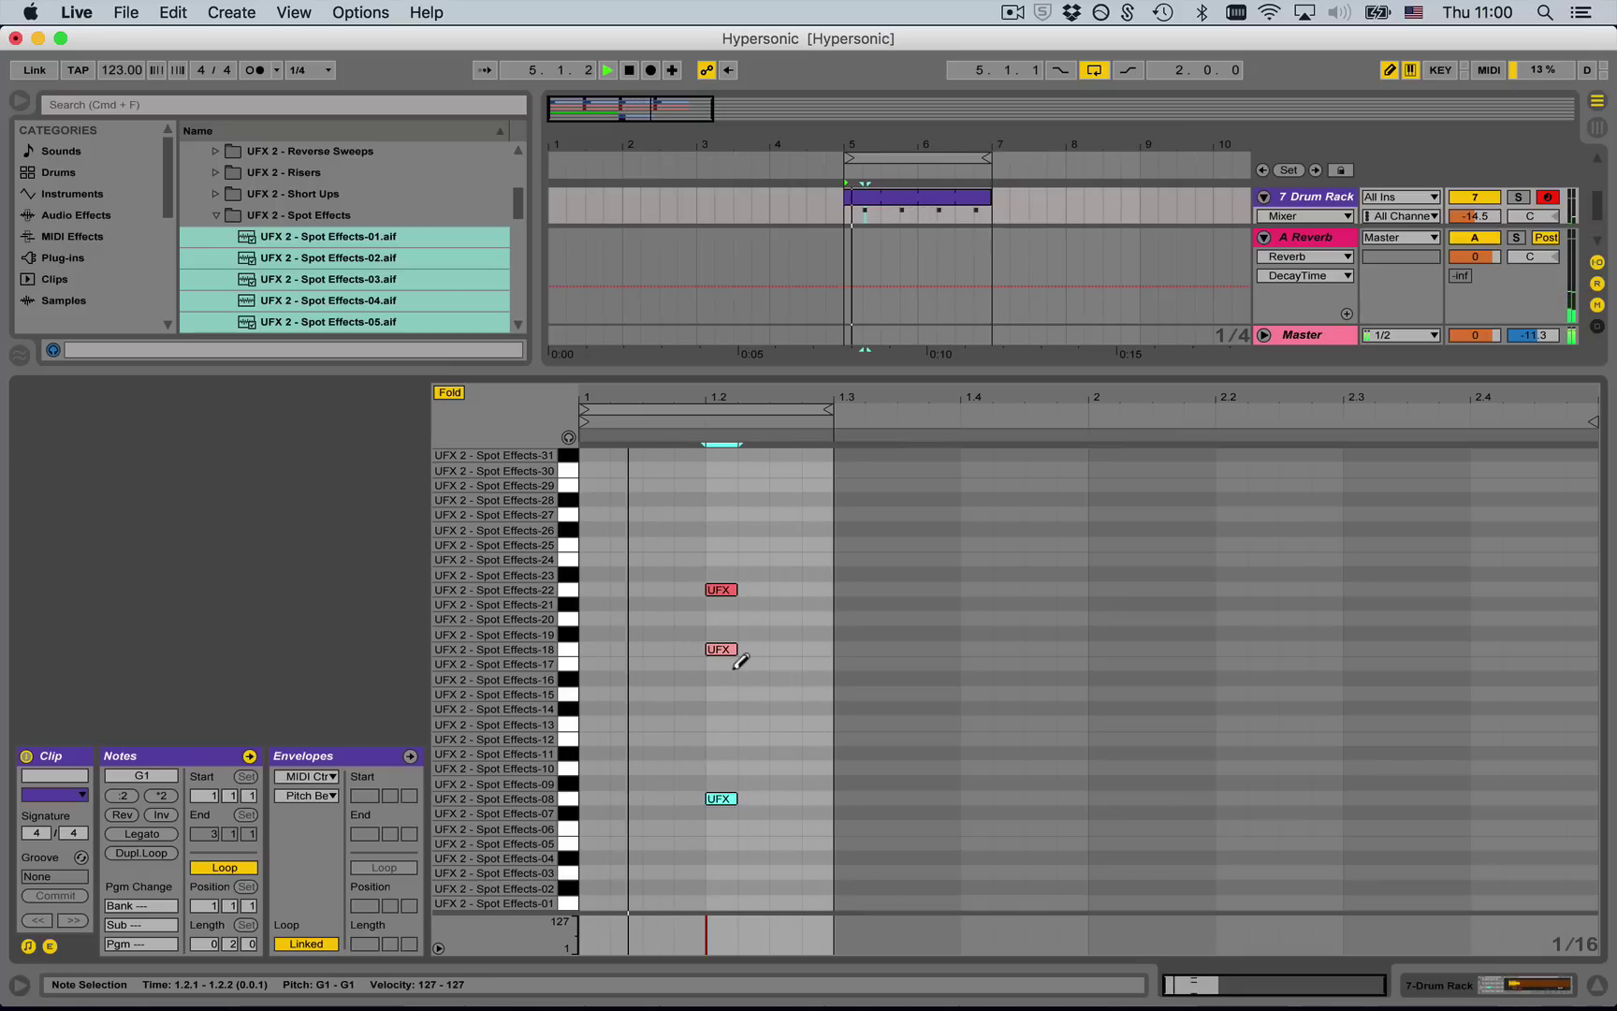
{"action": "key", "text": "Down"}
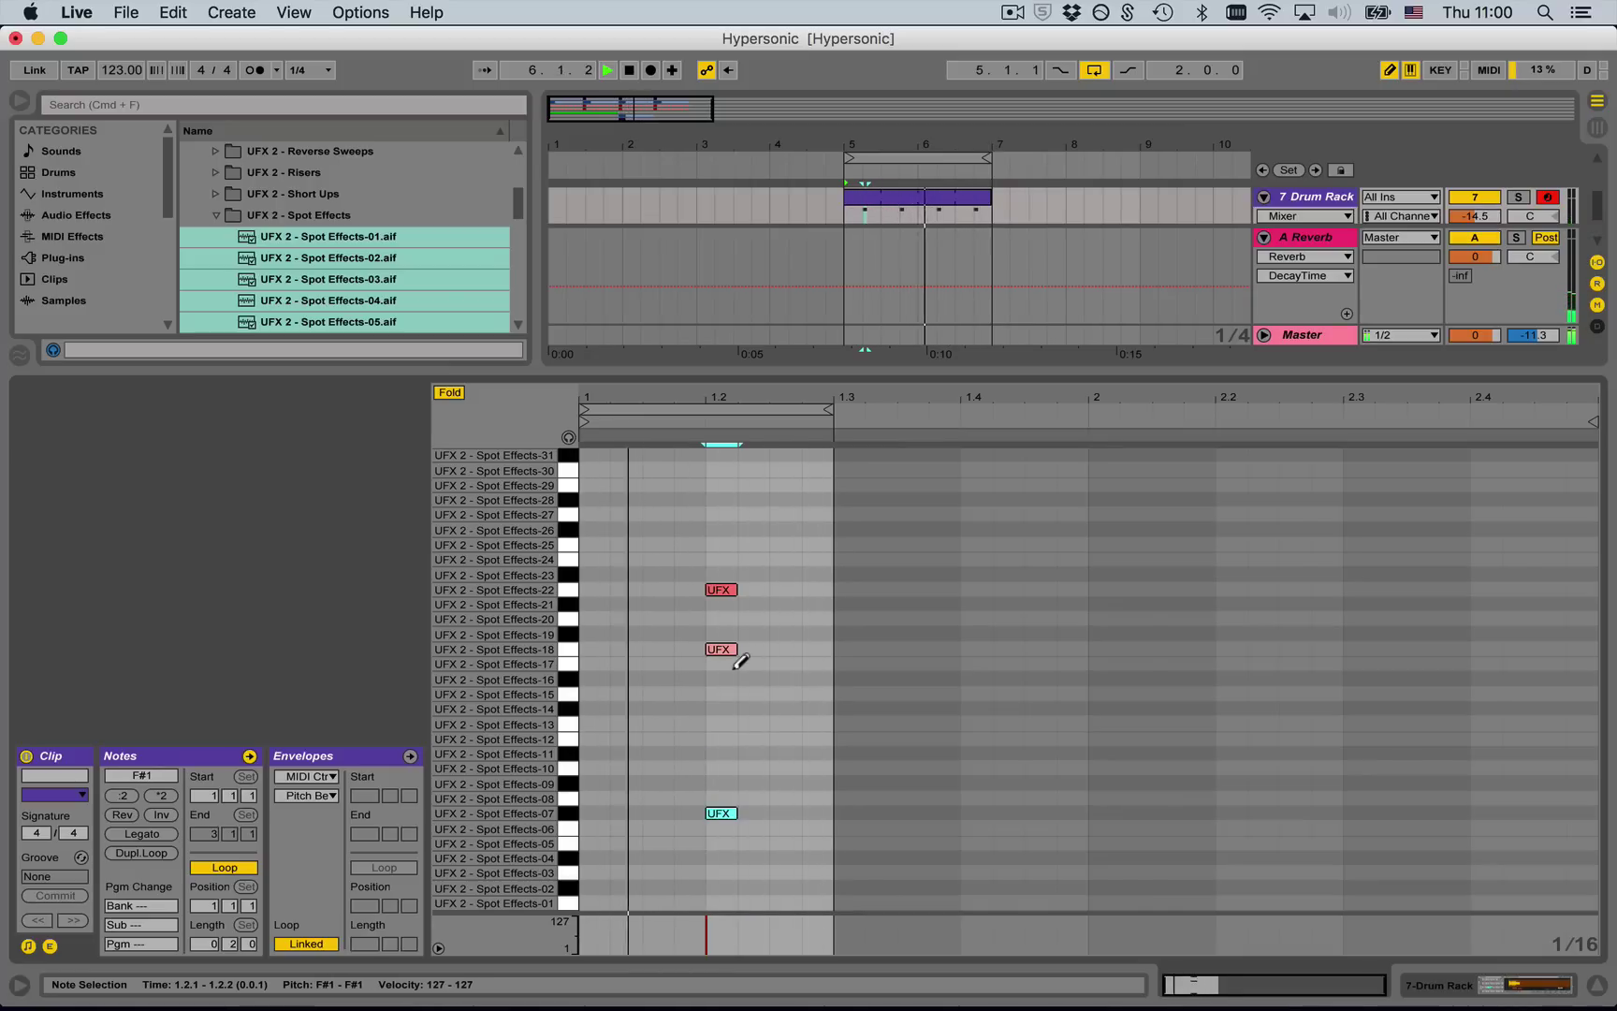
{"action": "left_click_drag", "start_coordinate": [721, 814], "coordinate": [720, 870]}
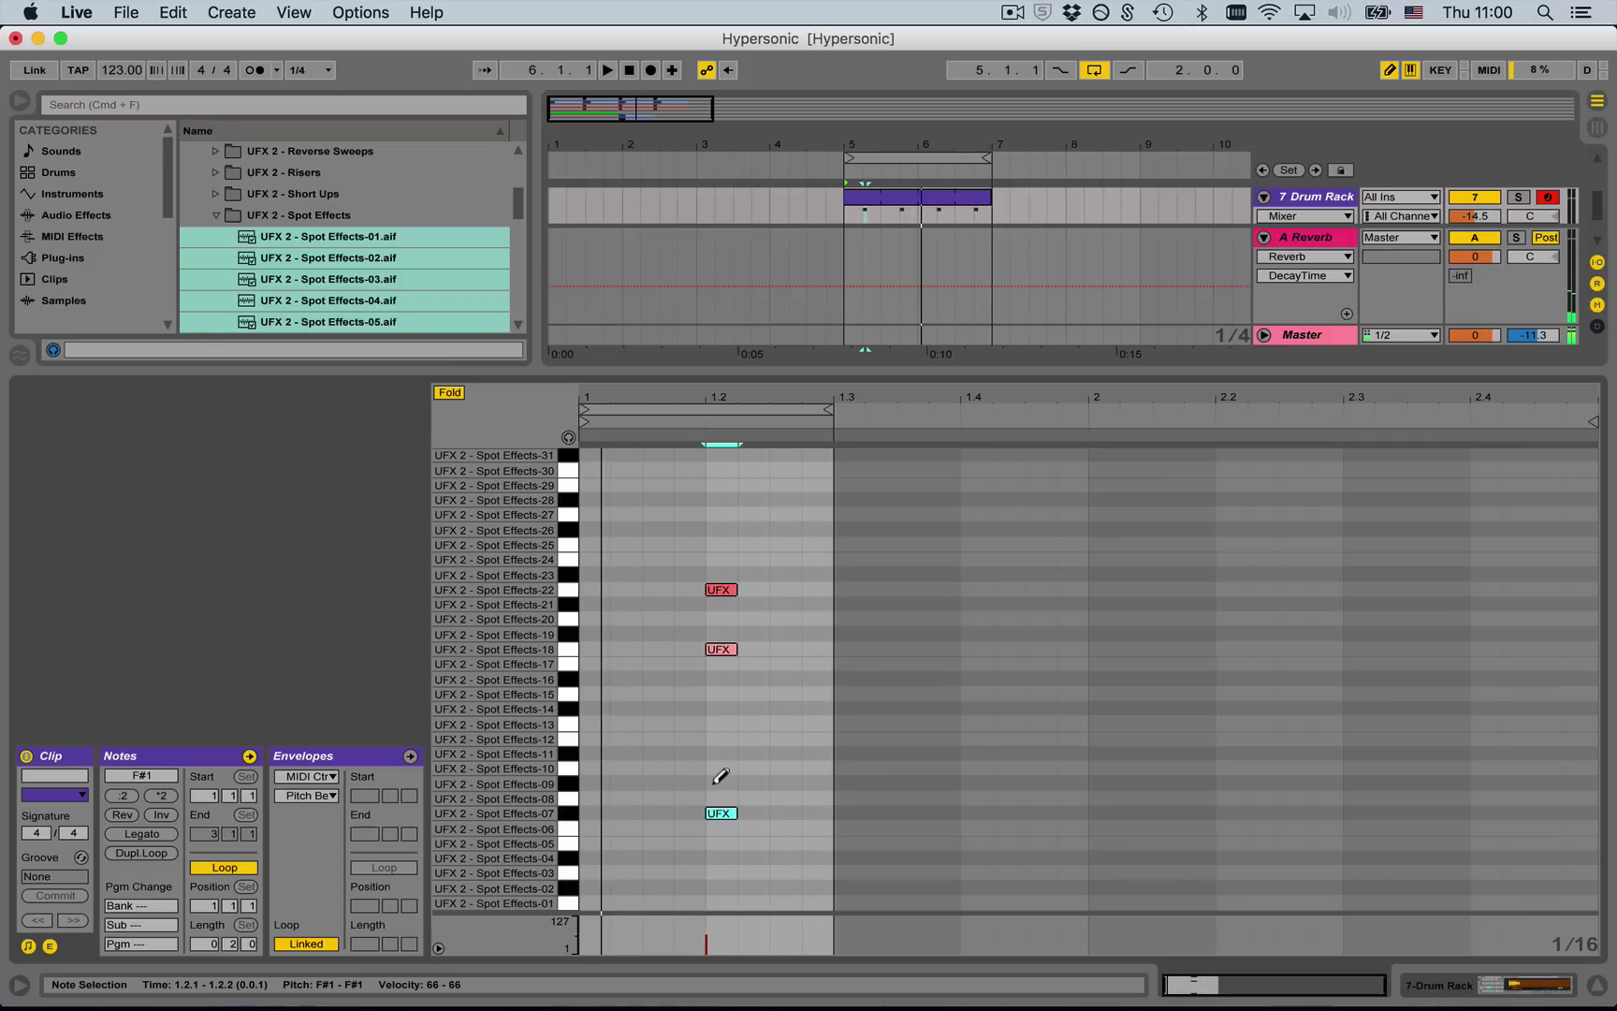
- Play the clip, lower the UFX 2 - Spot Effects-07 pad's volume to -16.6 dB and set the Drum Rack track's volume to -14.7 dB
{"action": "key", "text": "shift+Tab"}
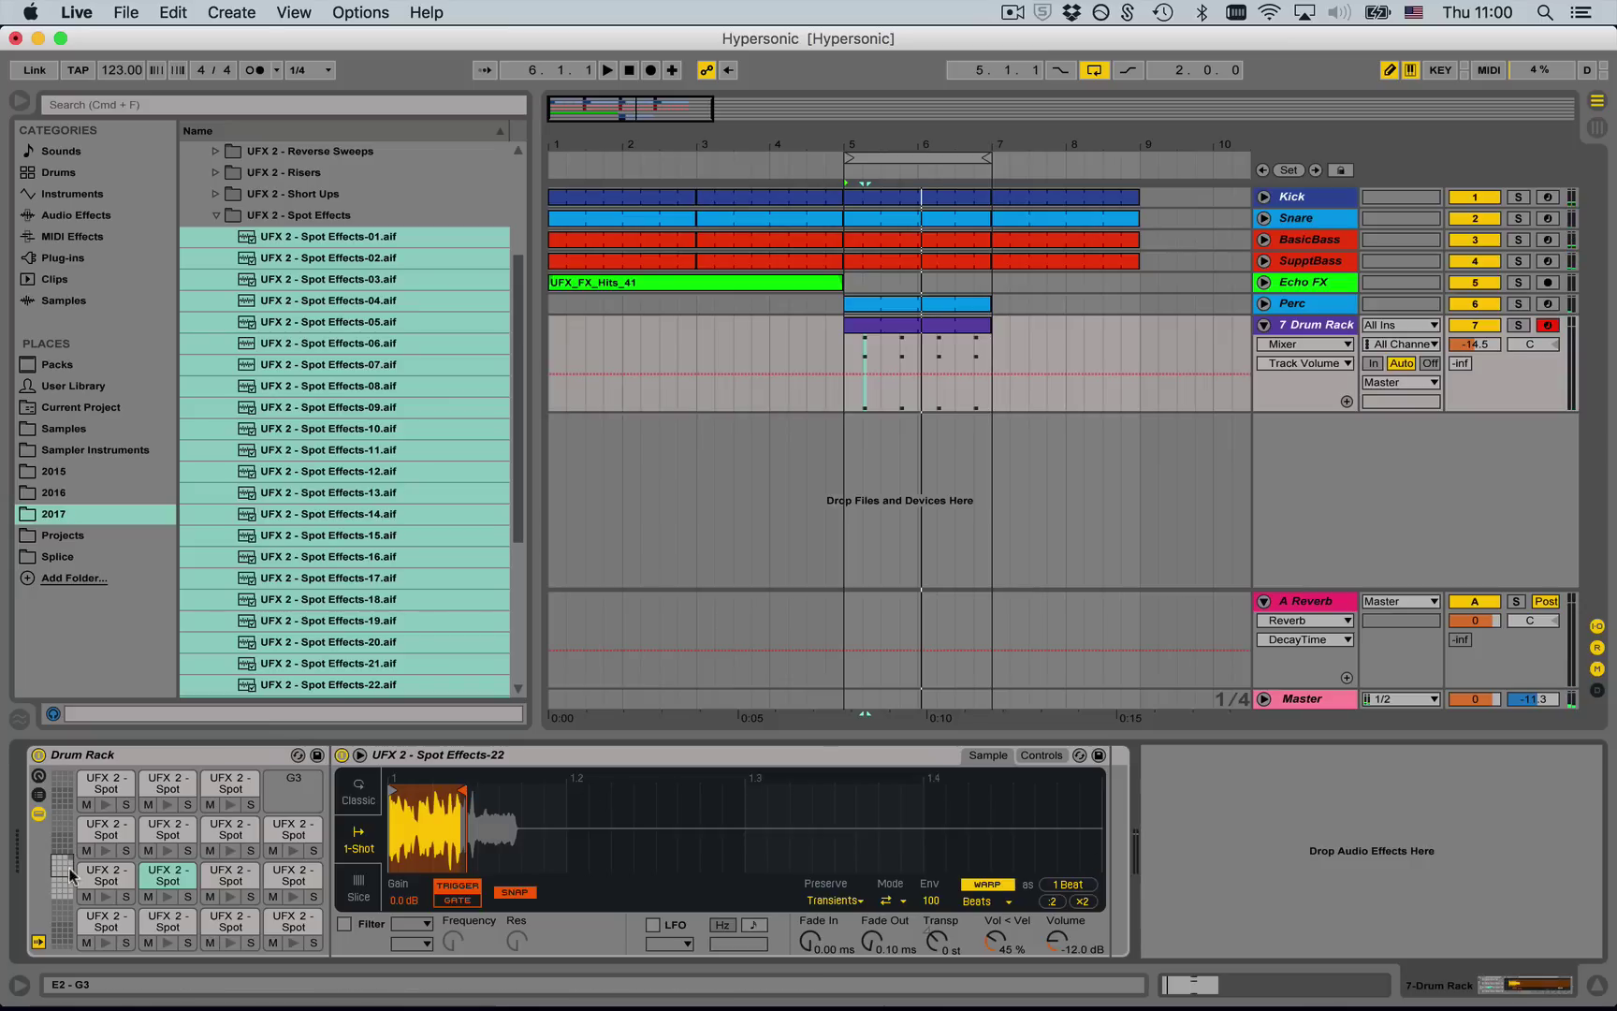
{"action": "key", "text": "b"}
{"action": "left_click", "coordinate": [933, 325]}
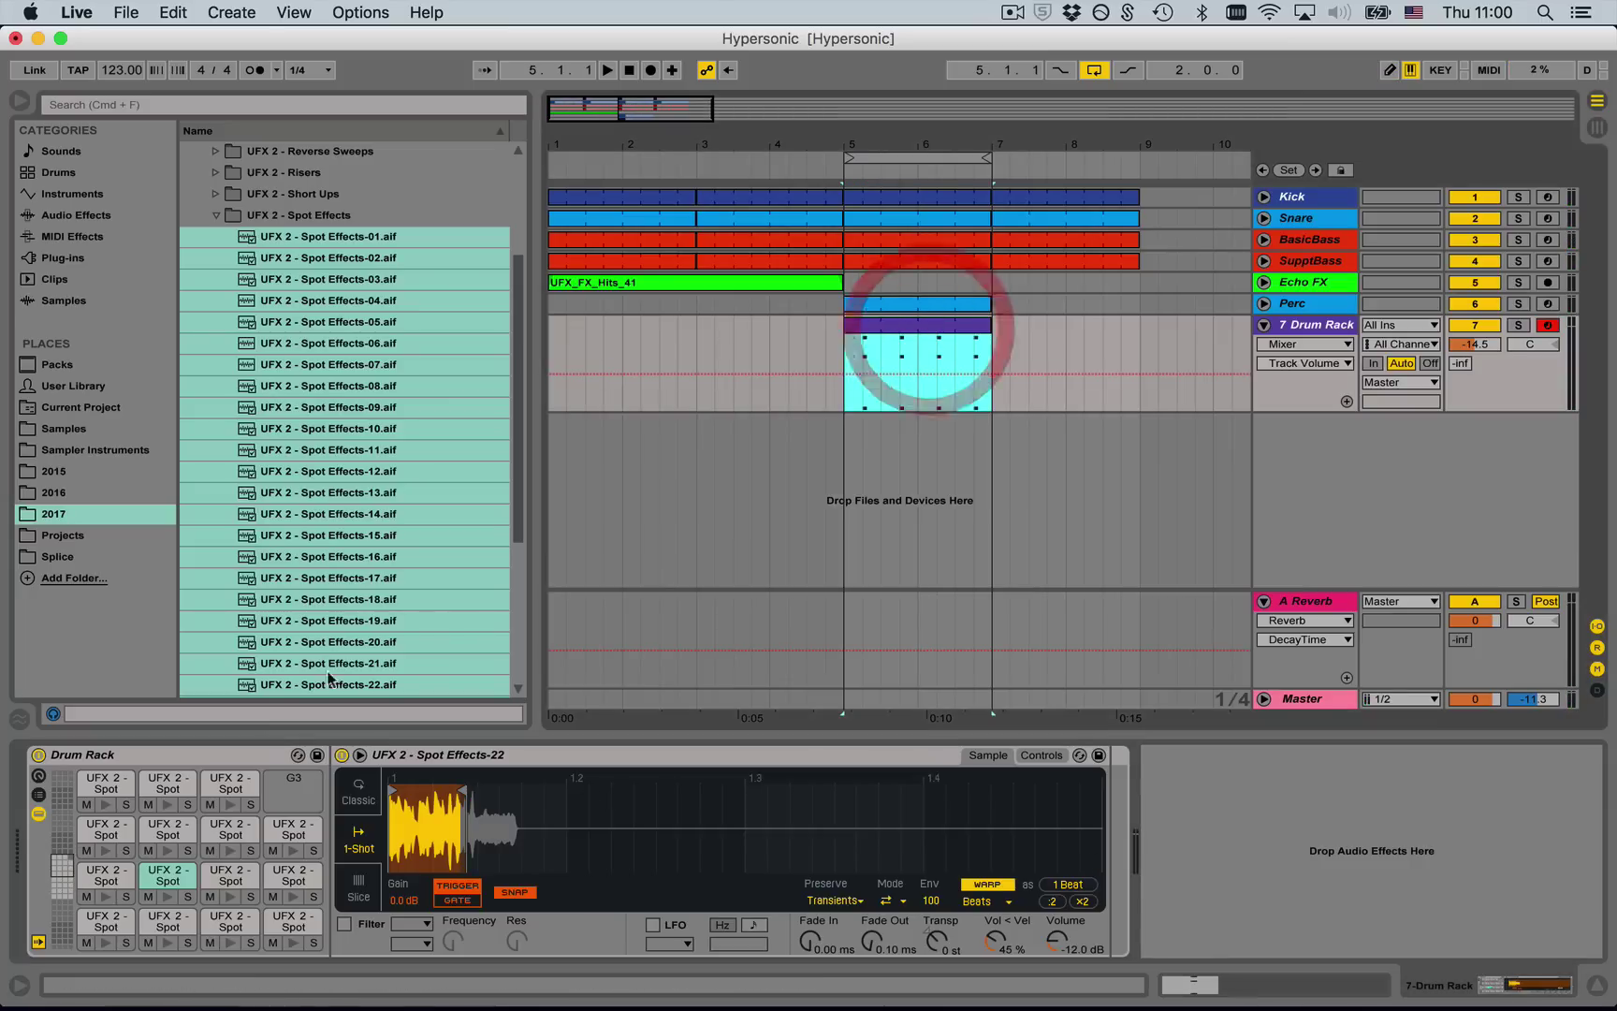
{"action": "key", "text": "space"}
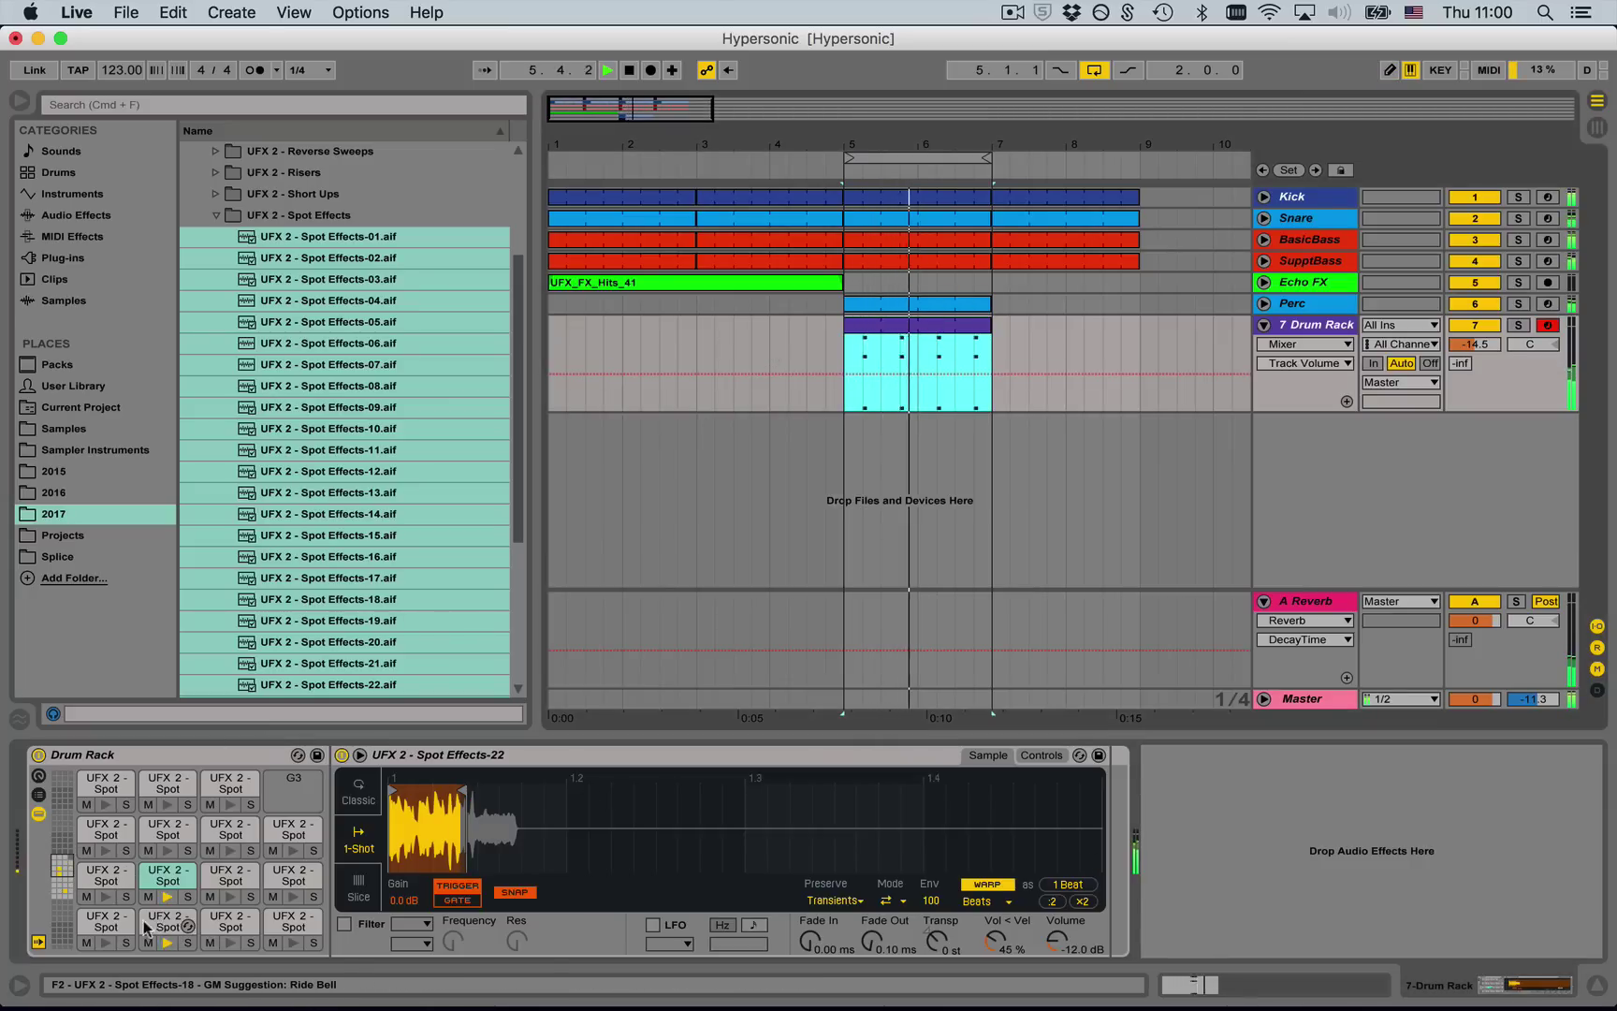
{"action": "left_click", "coordinate": [252, 897]}
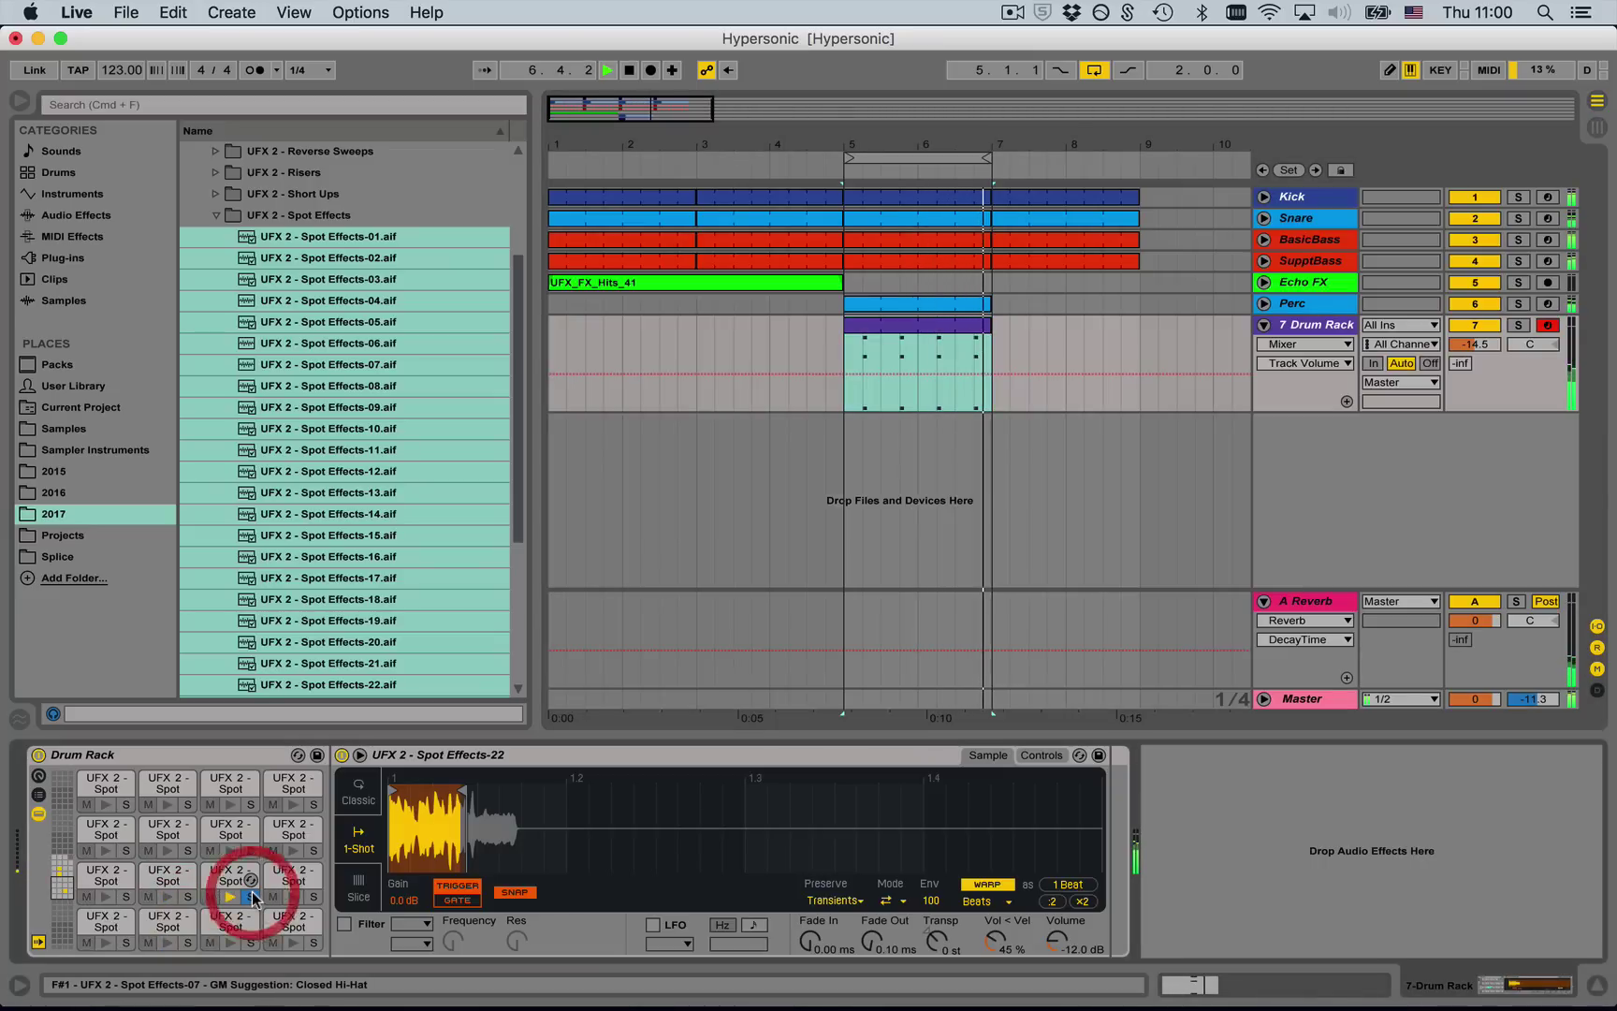
{"action": "left_click", "coordinate": [245, 885]}
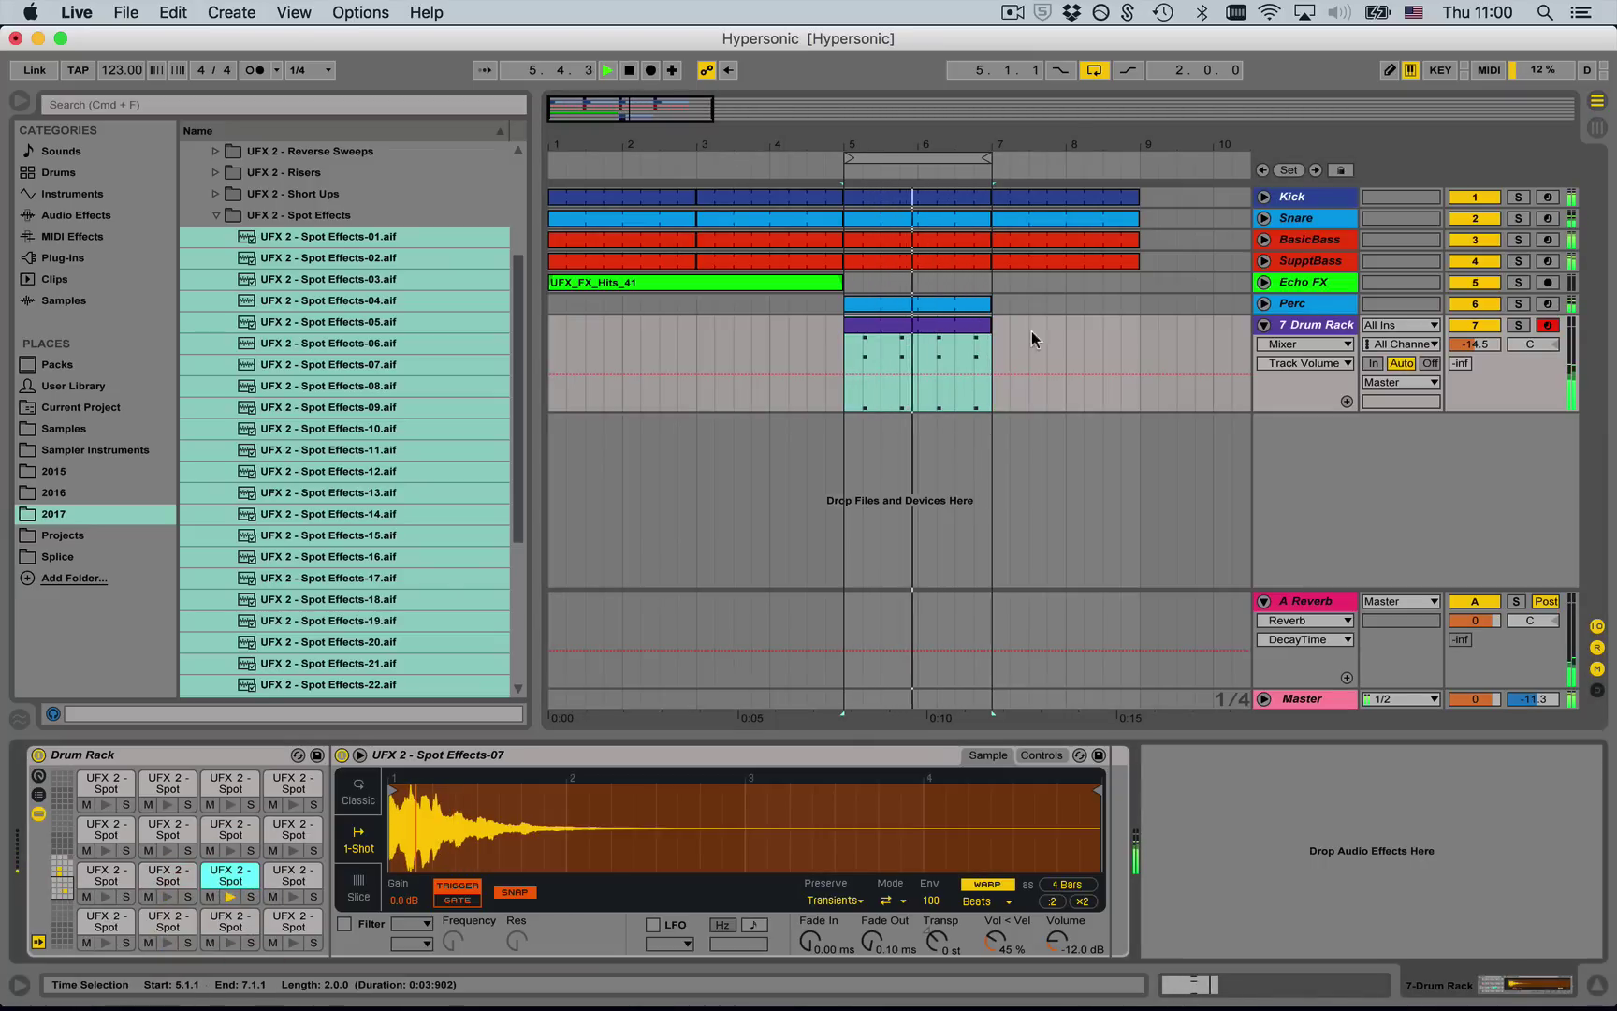
{"action": "left_click_drag", "start_coordinate": [1058, 940], "coordinate": [1058, 965]}
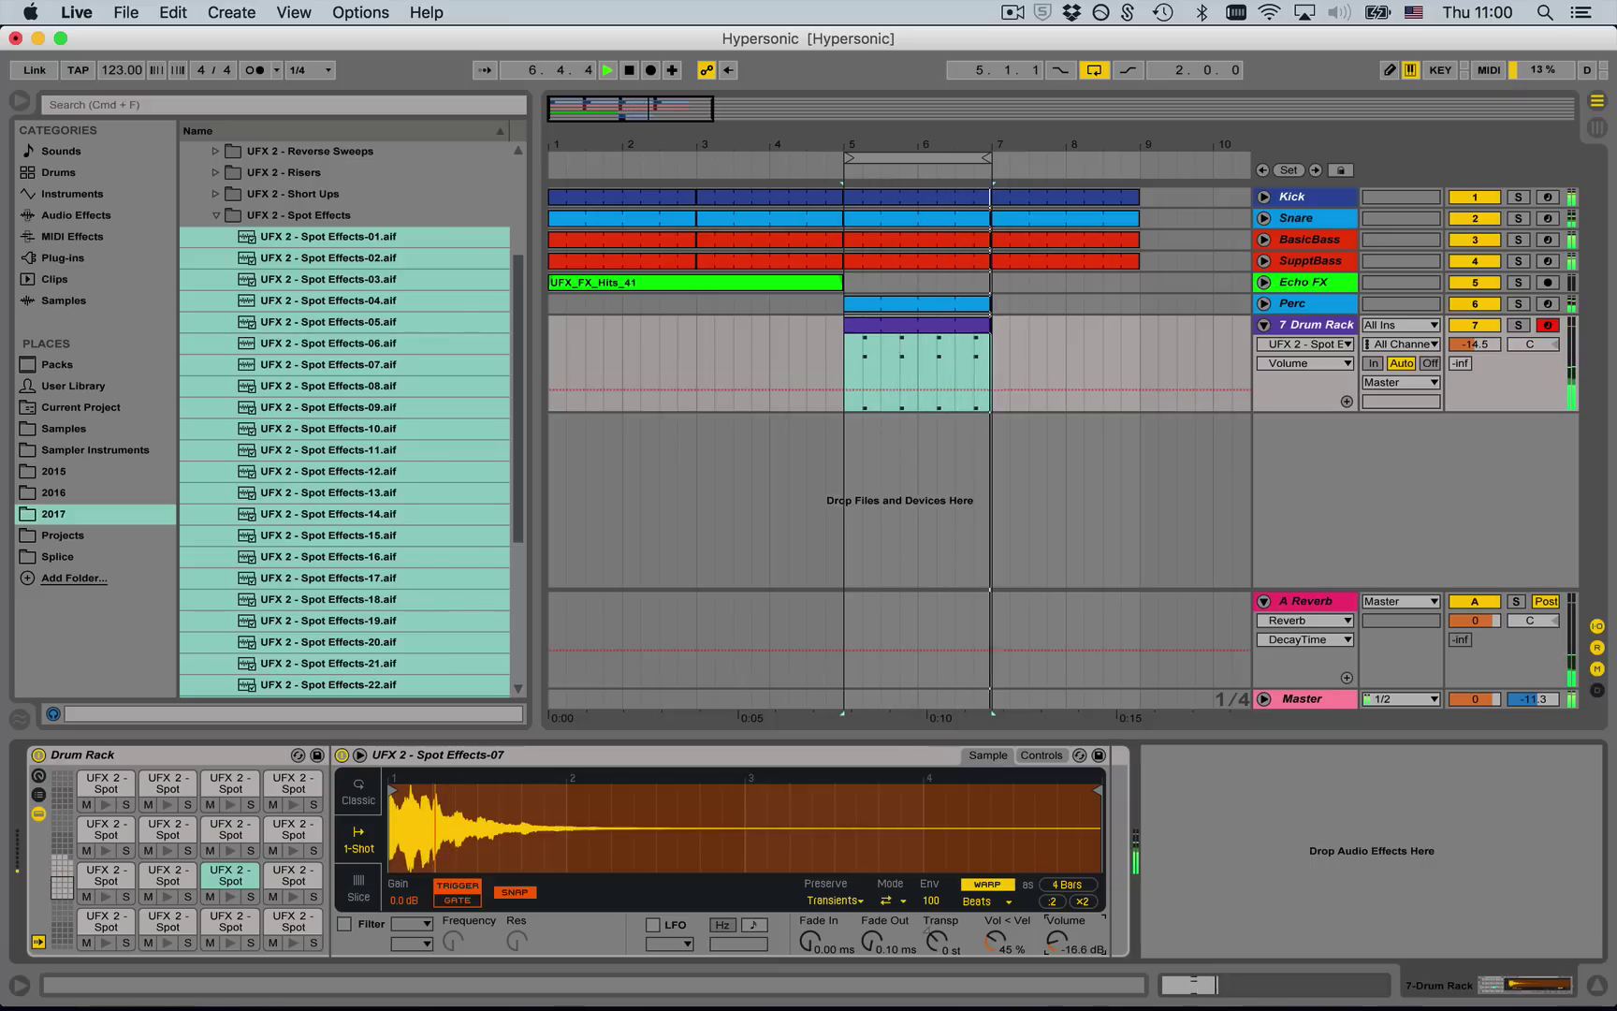
{"action": "left_click_drag", "start_coordinate": [1475, 344], "coordinate": [1475, 346]}
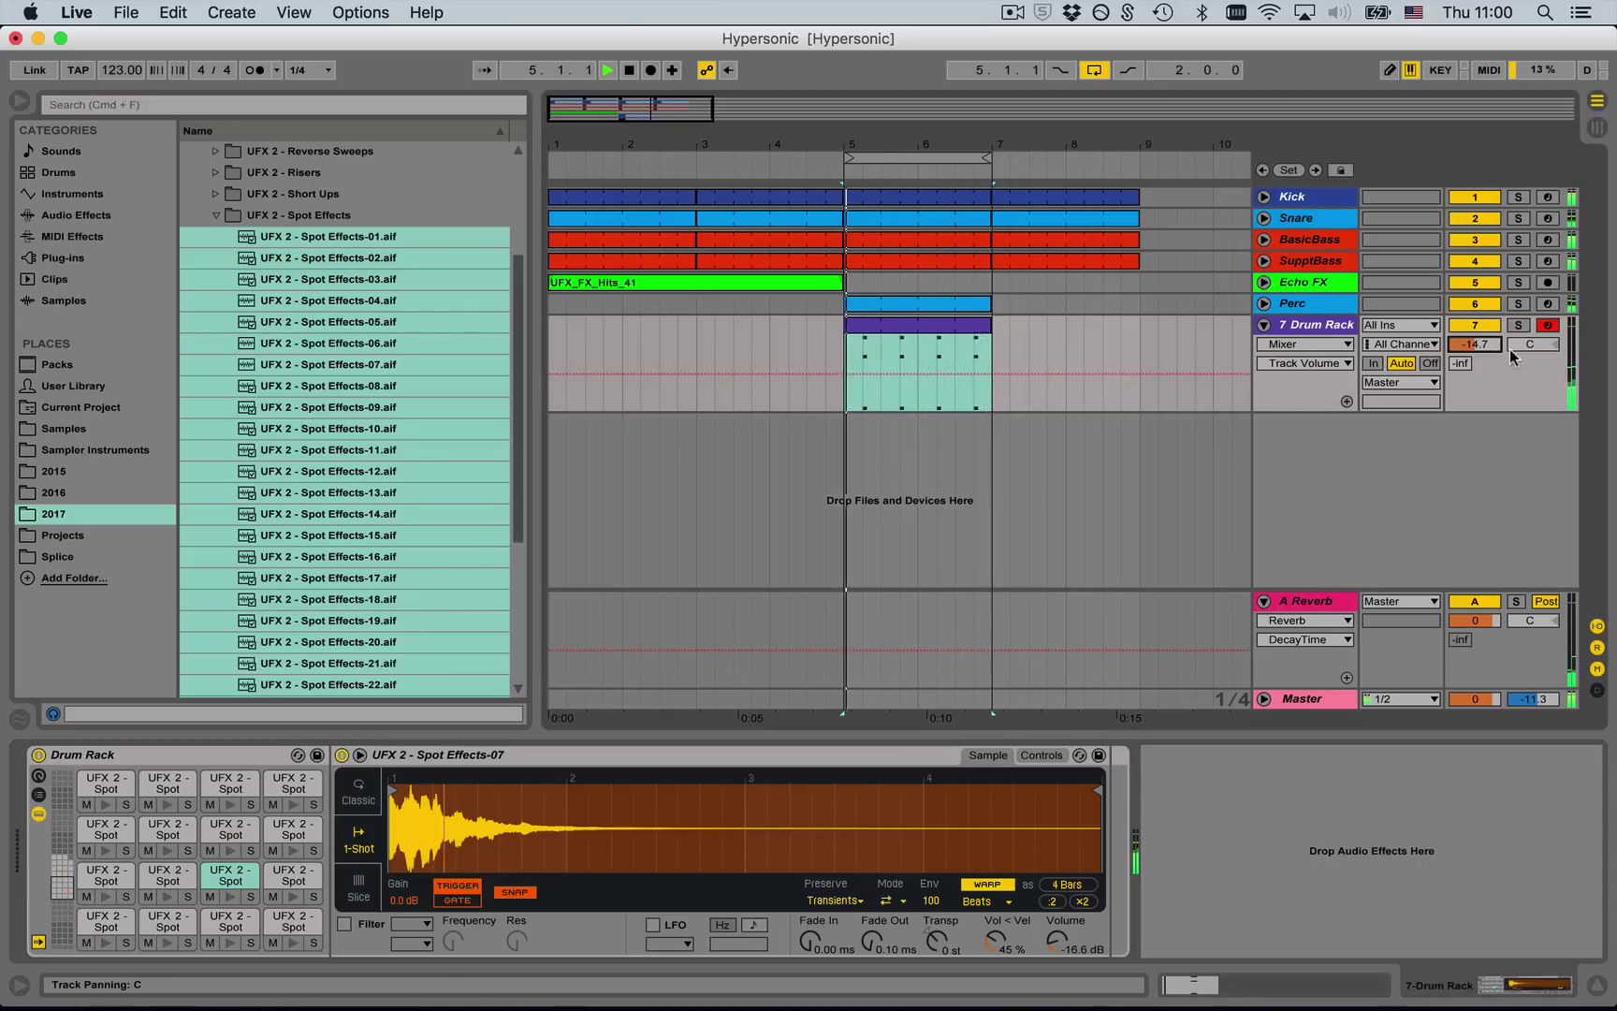
- Fold the new Drum Rack track, rename it Glitch and colour it teal green
{"action": "left_click", "coordinate": [1265, 324]}
{"action": "key", "text": "super+r"}
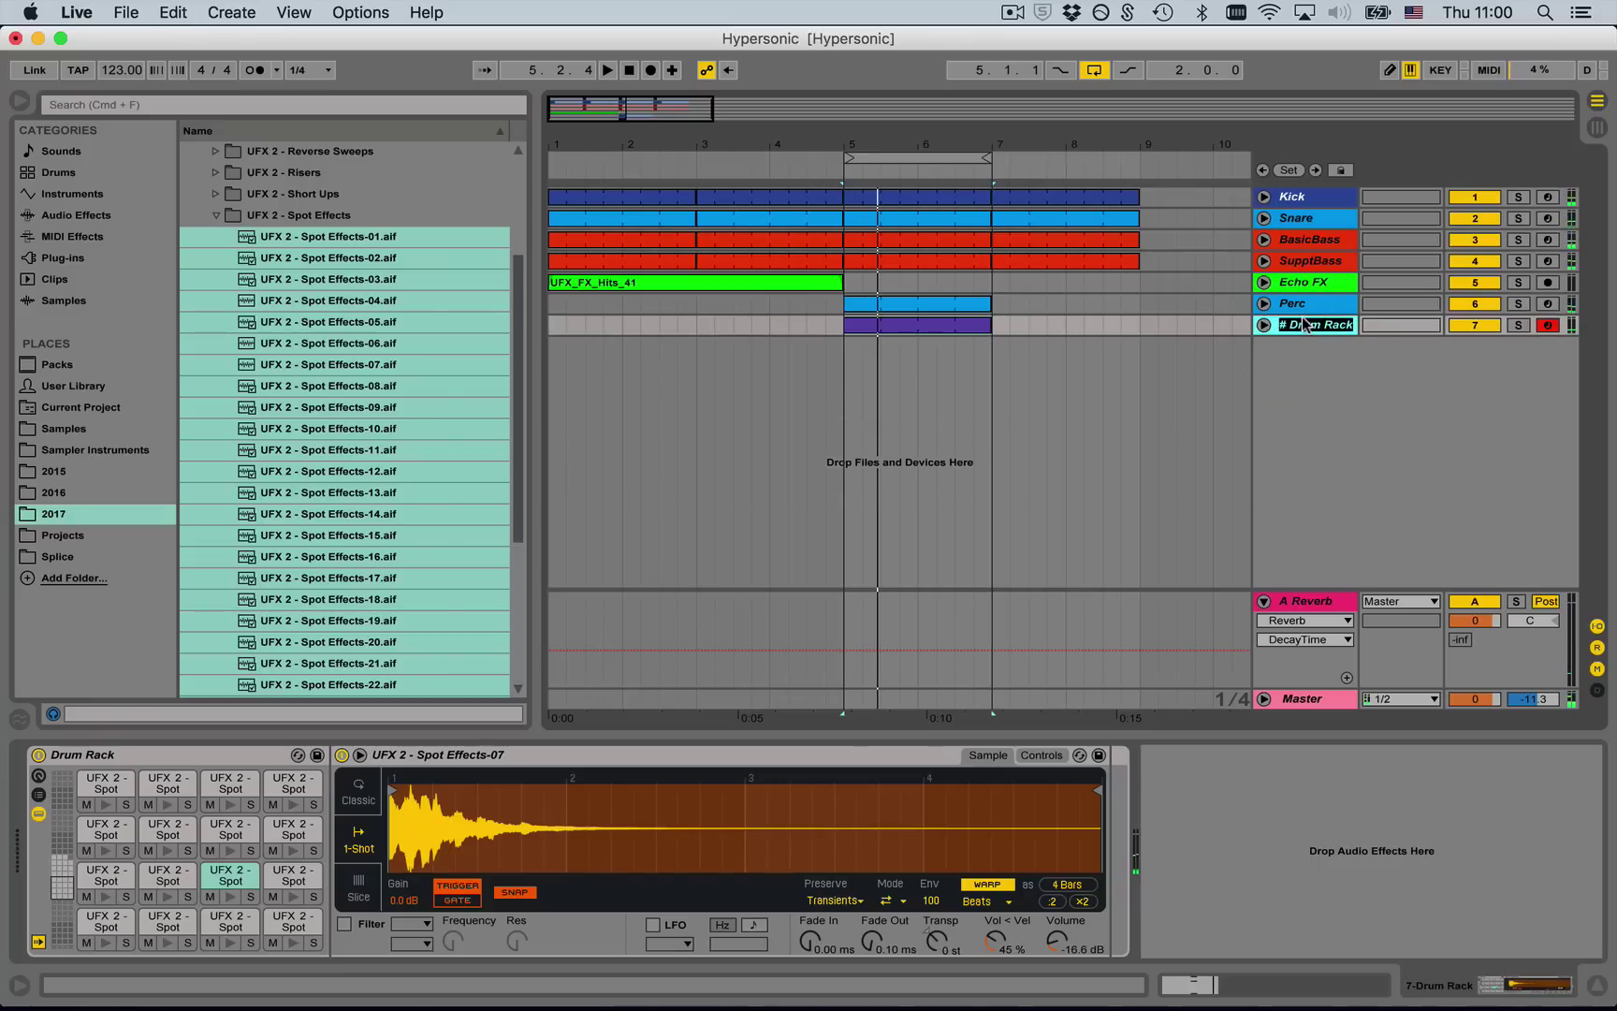
{"action": "left_click", "coordinate": [1288, 351]}
{"action": "right_click", "coordinate": [1313, 312]}
{"action": "right_click", "coordinate": [1298, 327]}
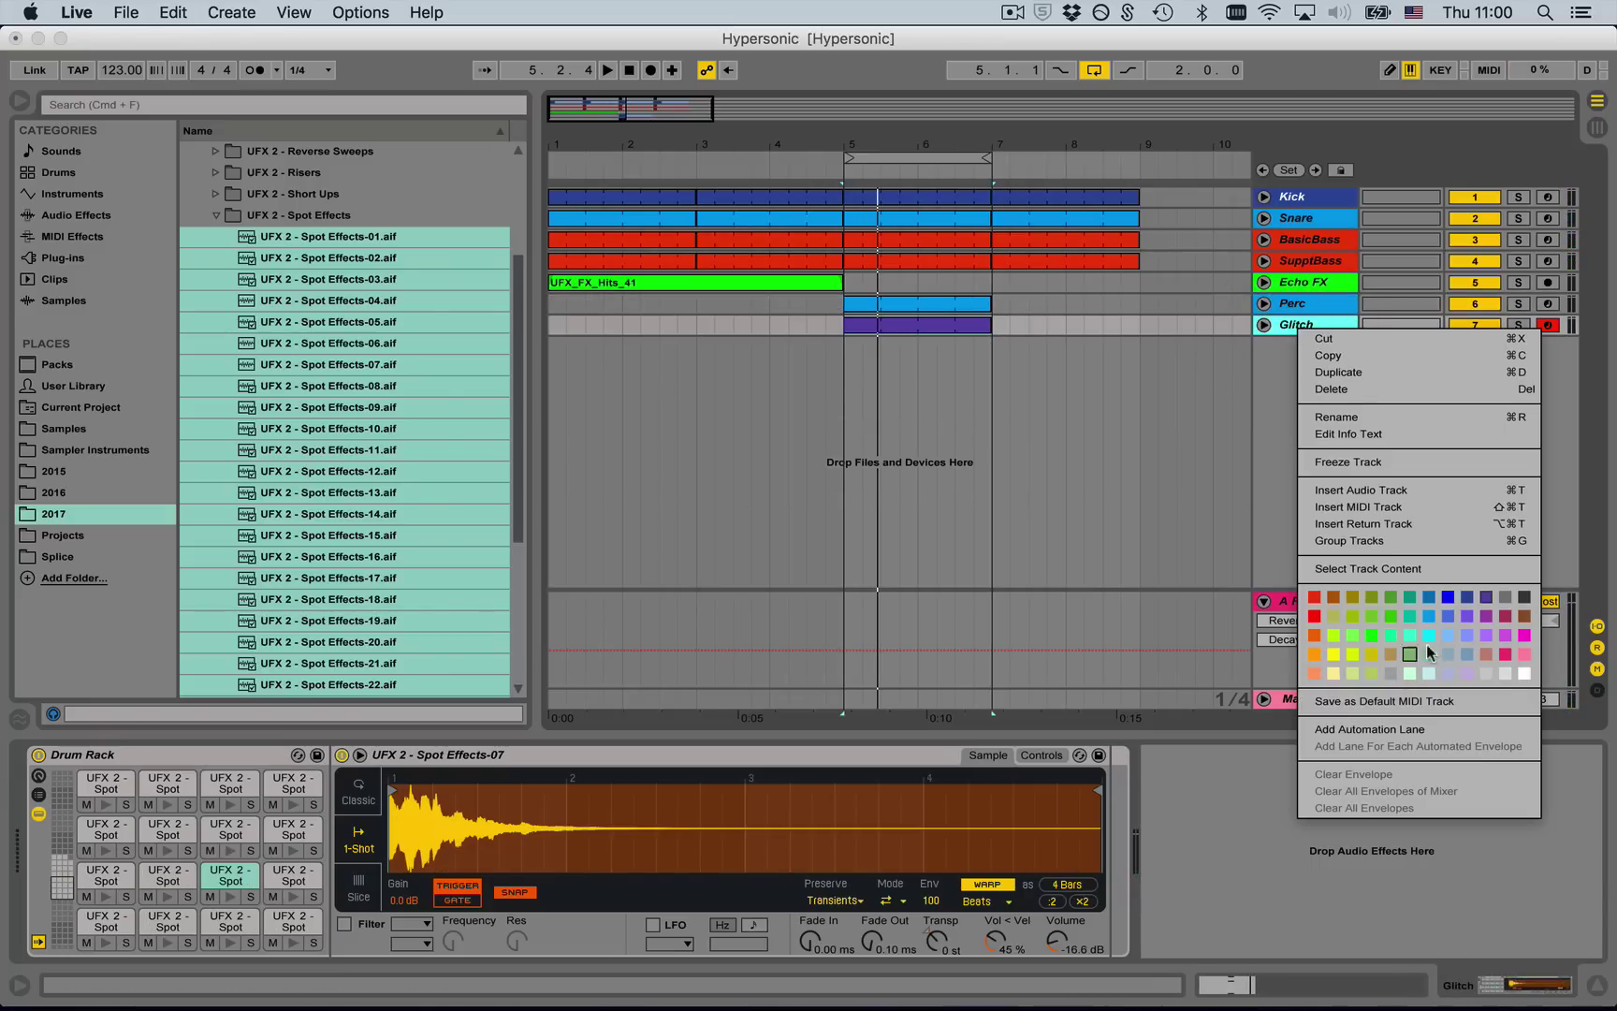
{"action": "left_click", "coordinate": [1411, 600]}
- Colour the clip on the Glitch track the same teal green as its track
{"action": "right_click", "coordinate": [953, 325]}
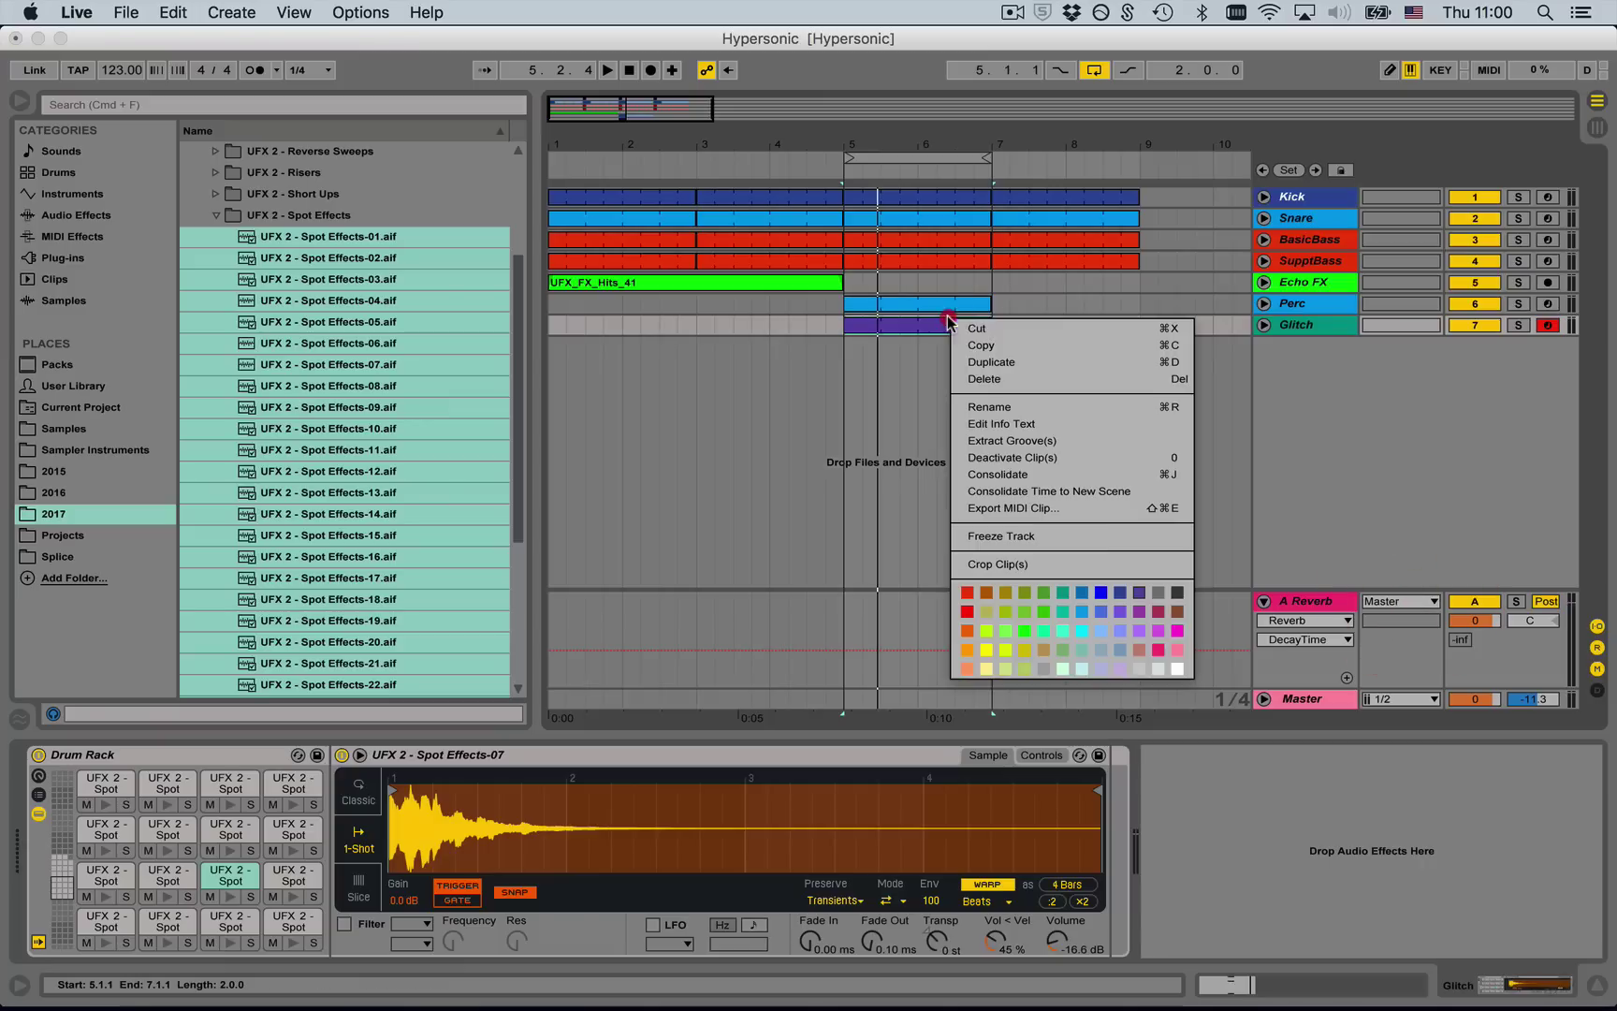
{"action": "left_click", "coordinate": [1063, 596]}
{"action": "left_click", "coordinate": [1157, 395]}
- Group the Perc and Glitch tracks together
{"action": "mouse_move", "coordinate": [941, 137]}
{"action": "left_mouse_down"}
{"action": "mouse_move", "coordinate": [940, 70]}
{"action": "mouse_move", "coordinate": [941, 140]}
{"action": "mouse_move", "coordinate": [803, 211]}
{"action": "mouse_move", "coordinate": [848, 143]}
{"action": "left_mouse_up"}
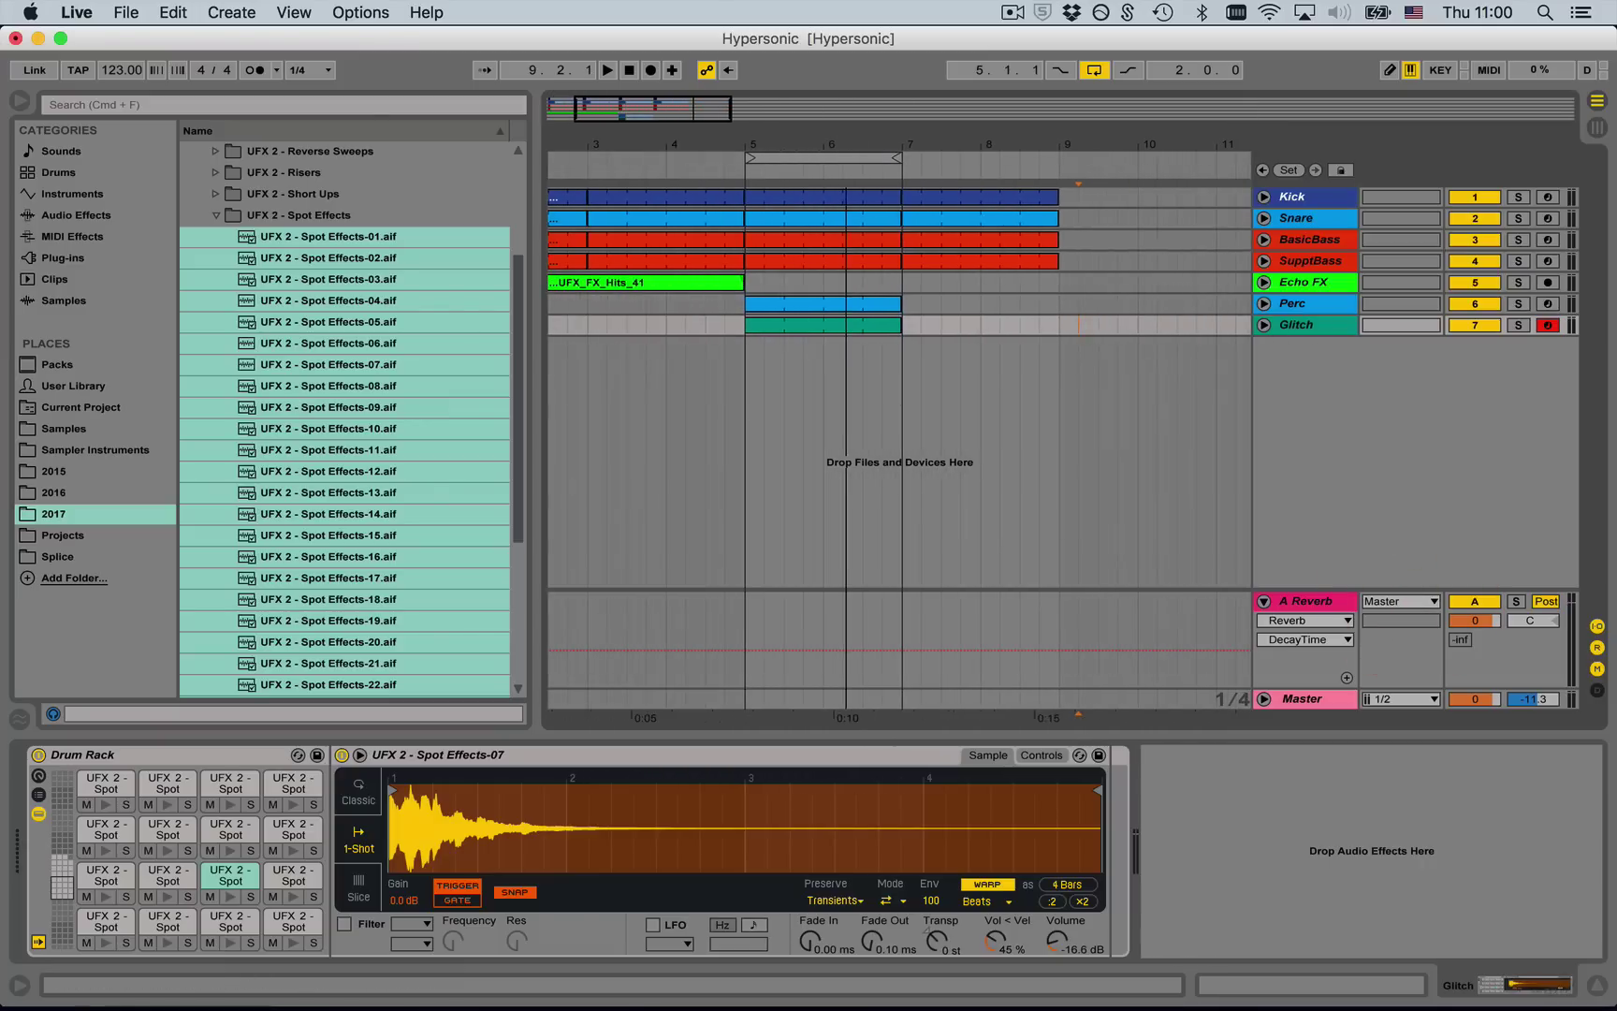
{"action": "left_click", "coordinate": [1278, 303]}
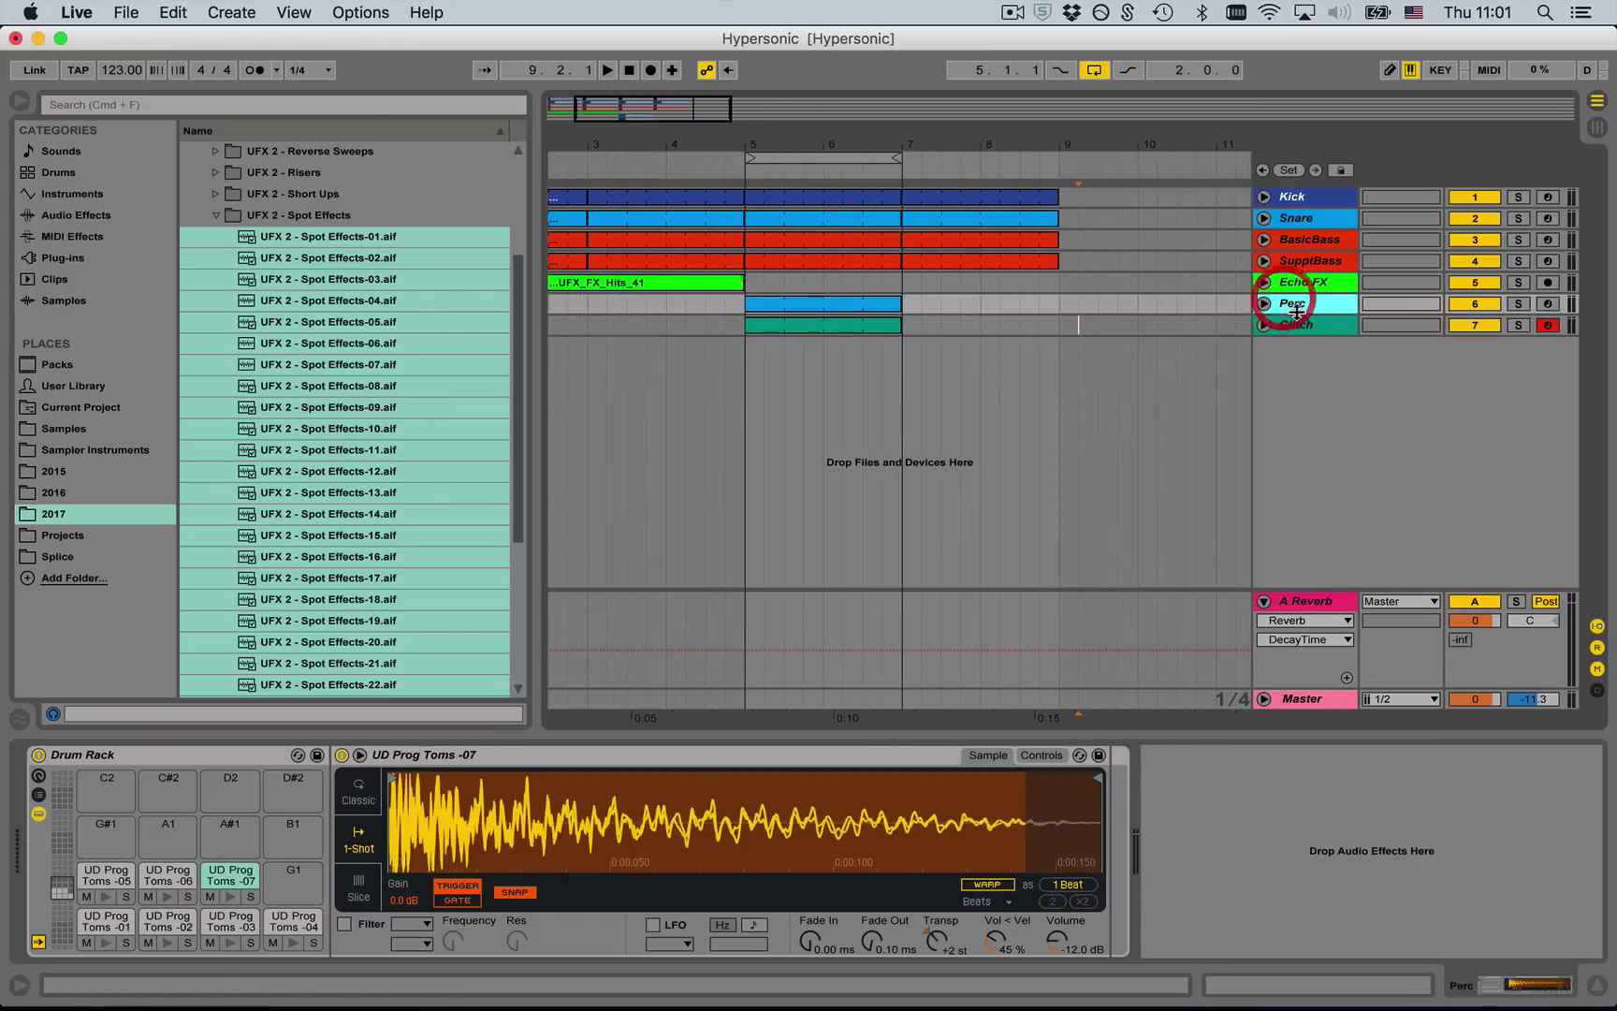
{"action": "left_click", "coordinate": [1299, 324], "text": "shift"}
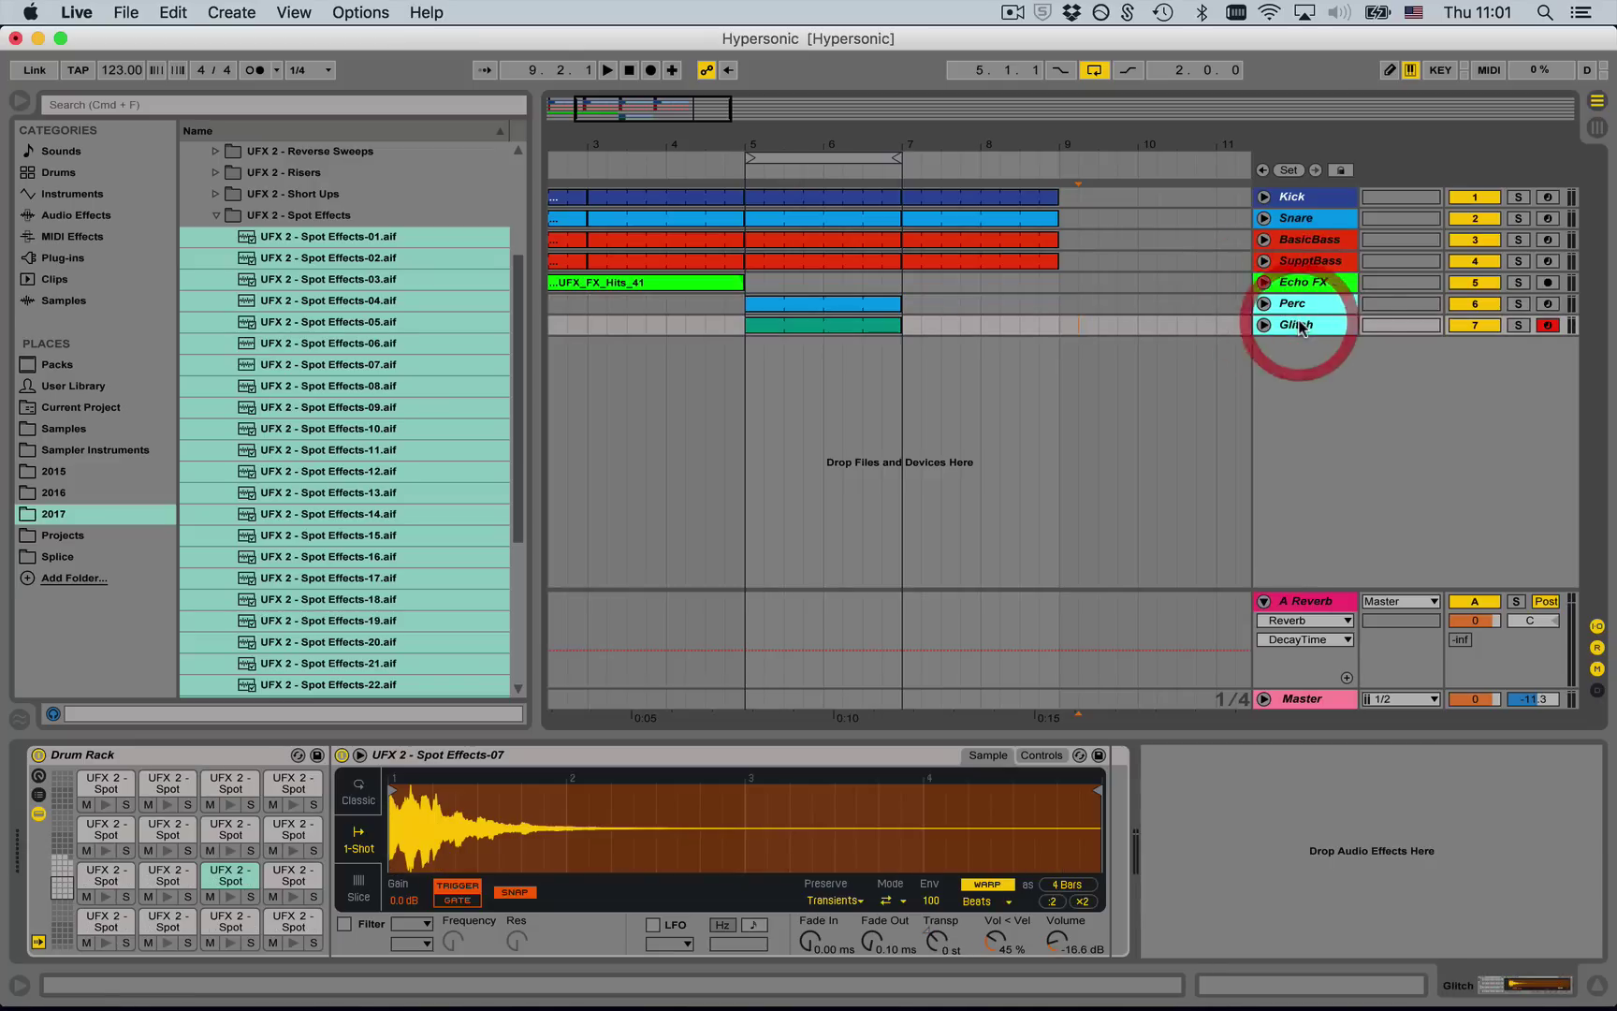
{"action": "key", "text": "super+g"}
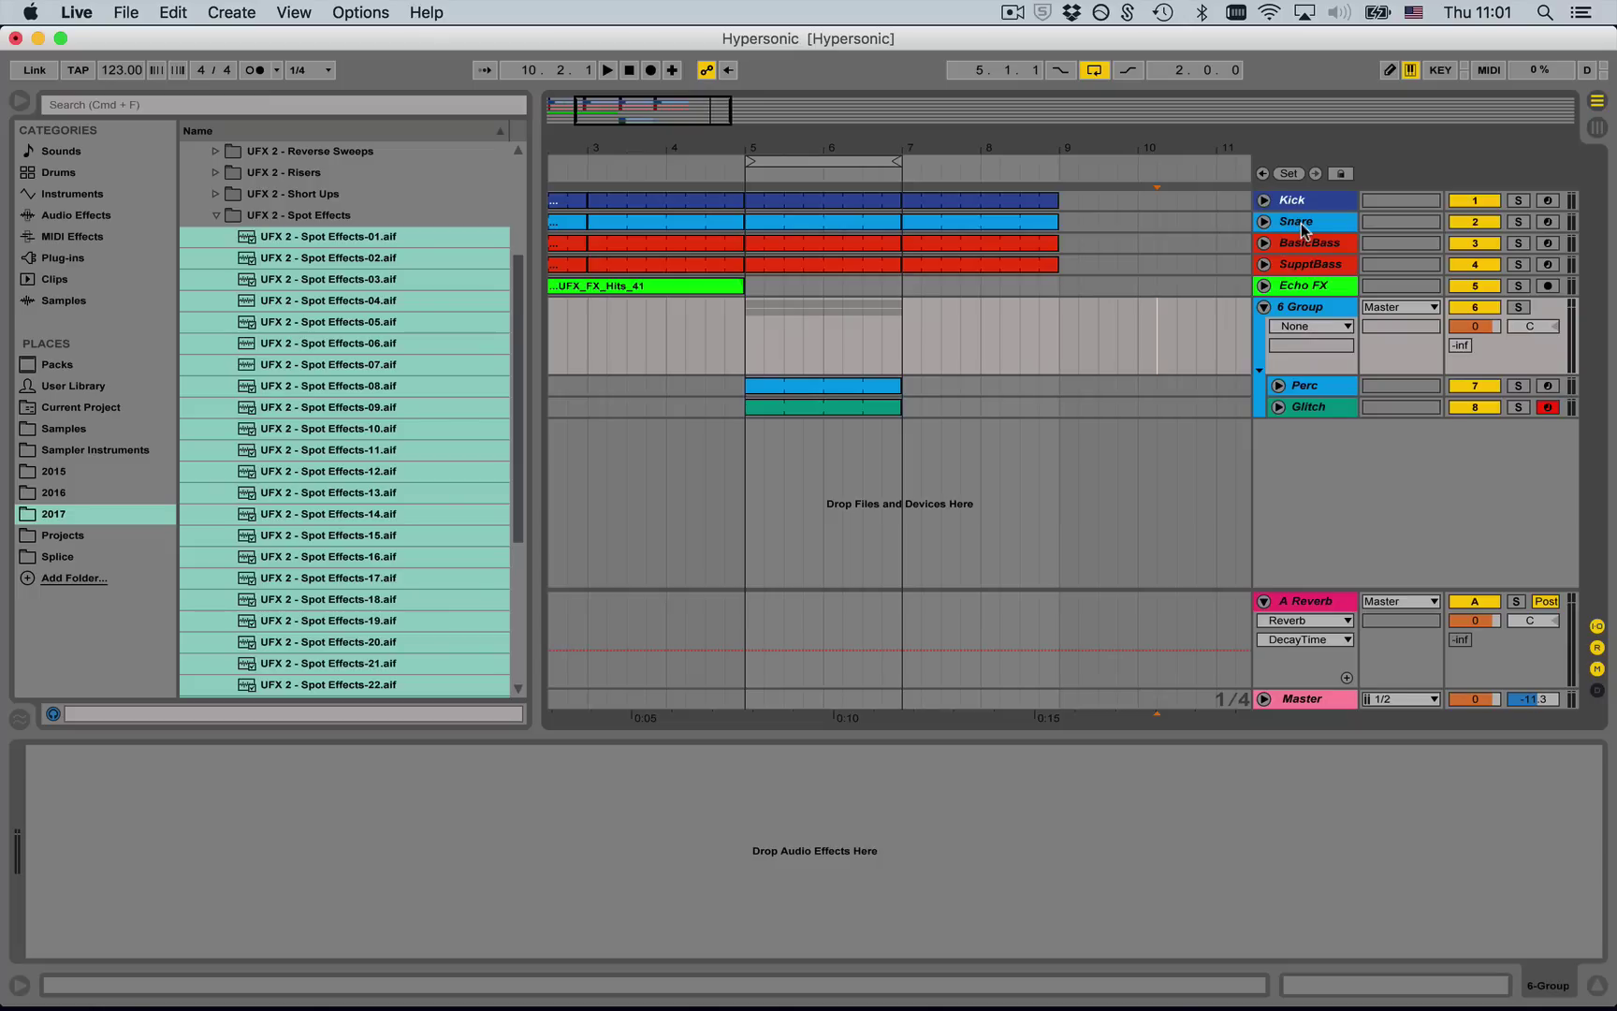
- Move the Echo FX track into the Perc and Glitch group and transfer its kick-sidechained Compressor to the group track
{"action": "left_click", "coordinate": [1312, 284]}
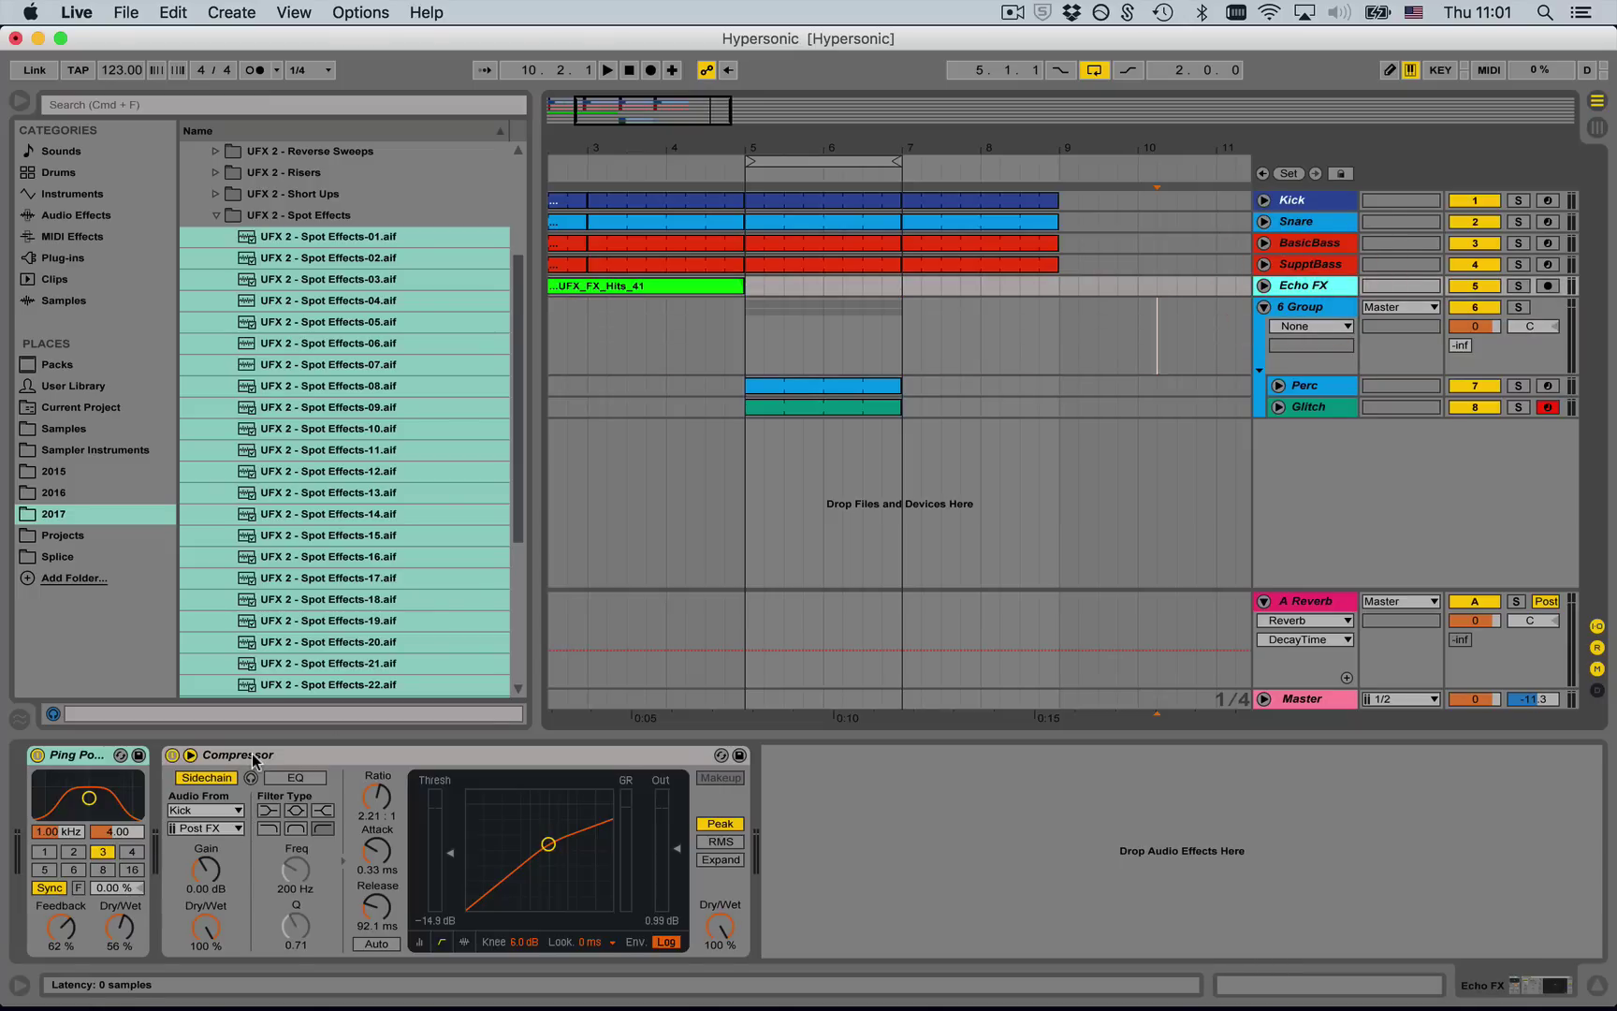
{"action": "left_click", "coordinate": [271, 756]}
{"action": "left_click_drag", "start_coordinate": [1324, 286], "coordinate": [1331, 382]}
{"action": "left_click", "coordinate": [1315, 298]}
{"action": "left_click", "coordinate": [1277, 297]}
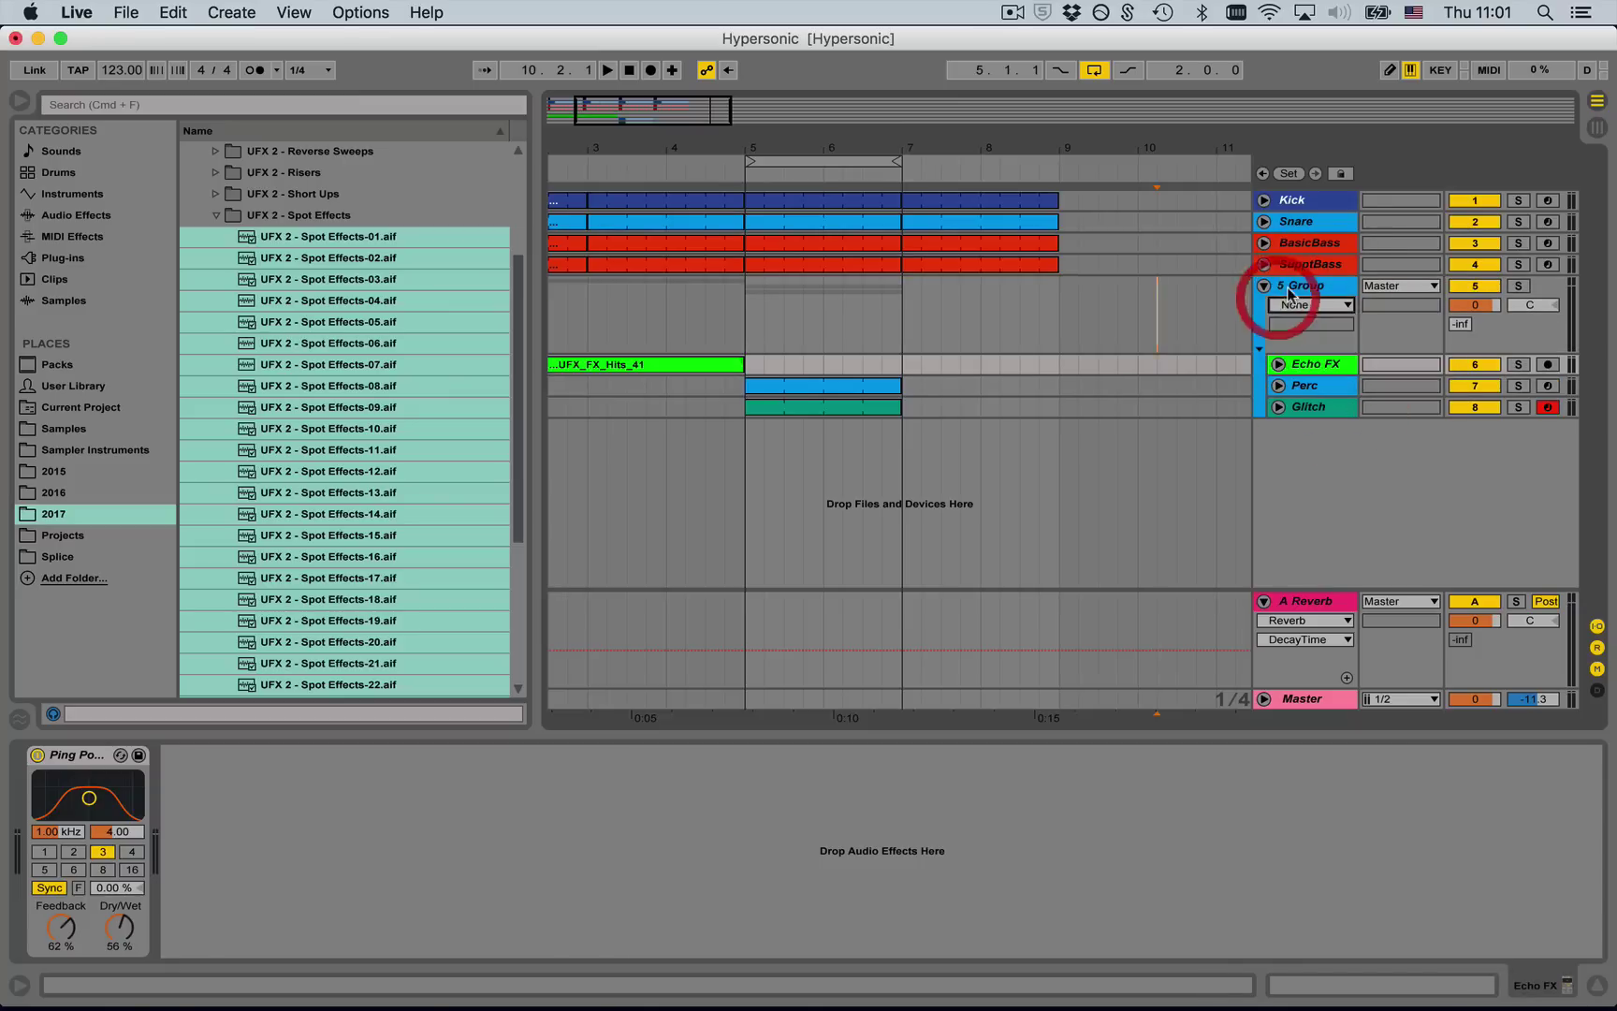
- Rename the group track Duck
{"action": "left_click", "coordinate": [1289, 290]}
{"action": "key", "text": "super+r"}
{"action": "type", "text": "Duck"}
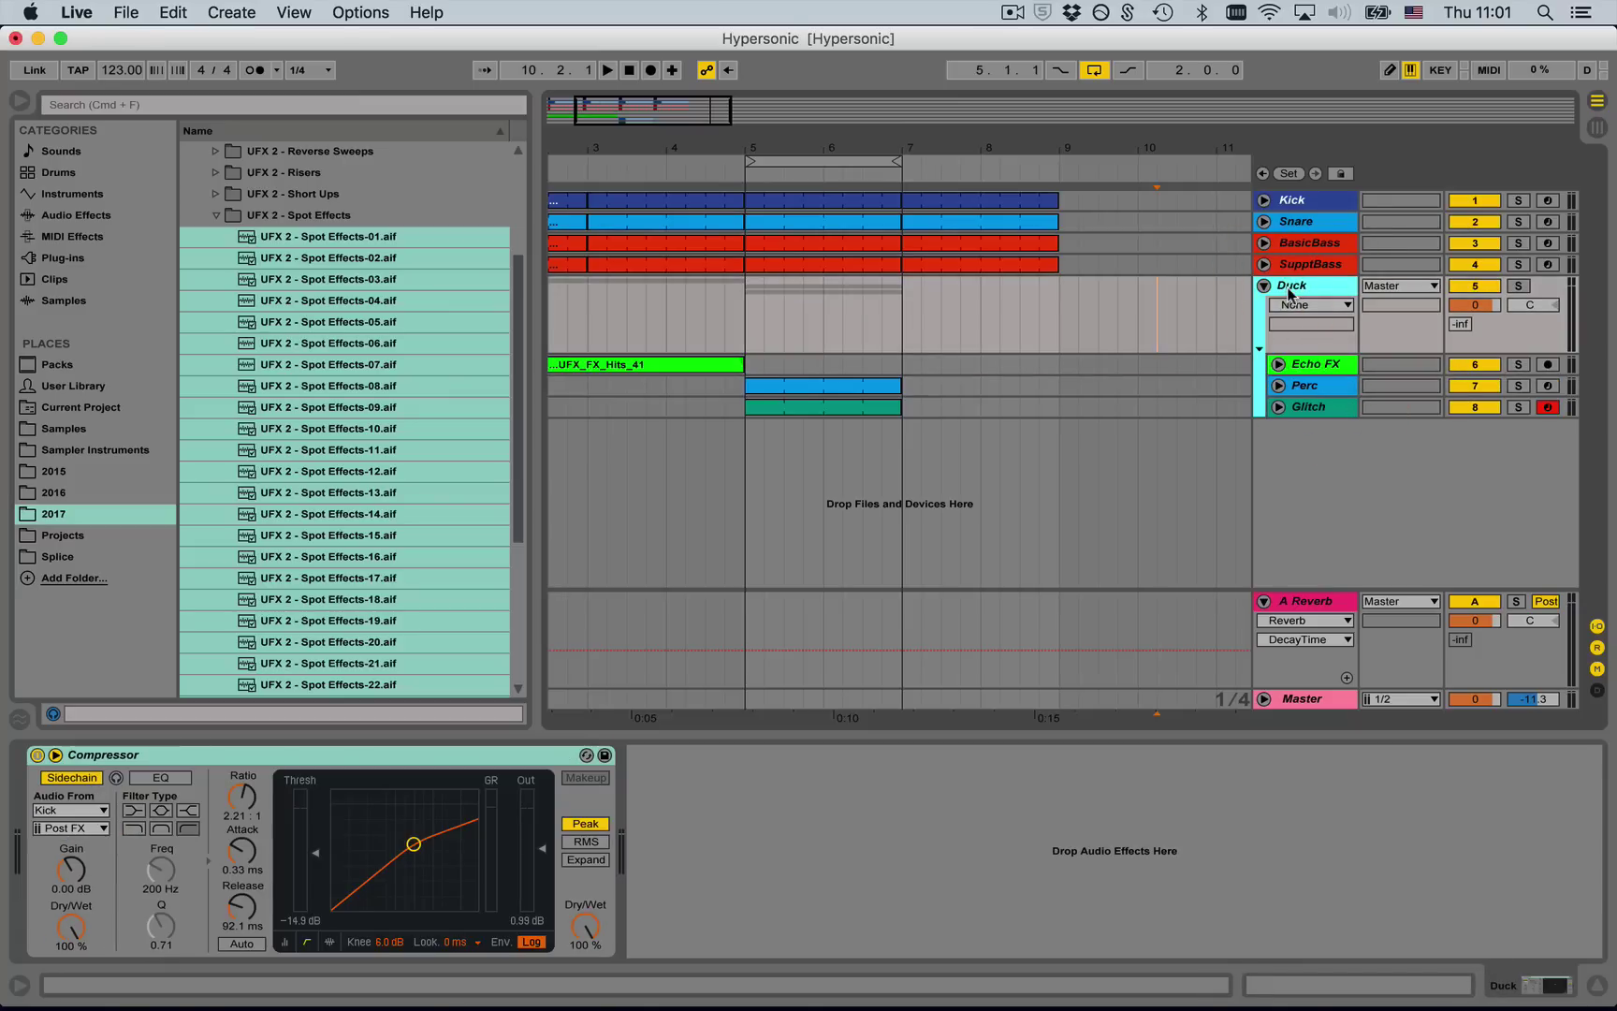
{"action": "left_click", "coordinate": [1290, 293]}
- Examine the devices on the SupptBass, BasicBass and Snare tracks and on the Duck group
{"action": "left_click", "coordinate": [1292, 265]}
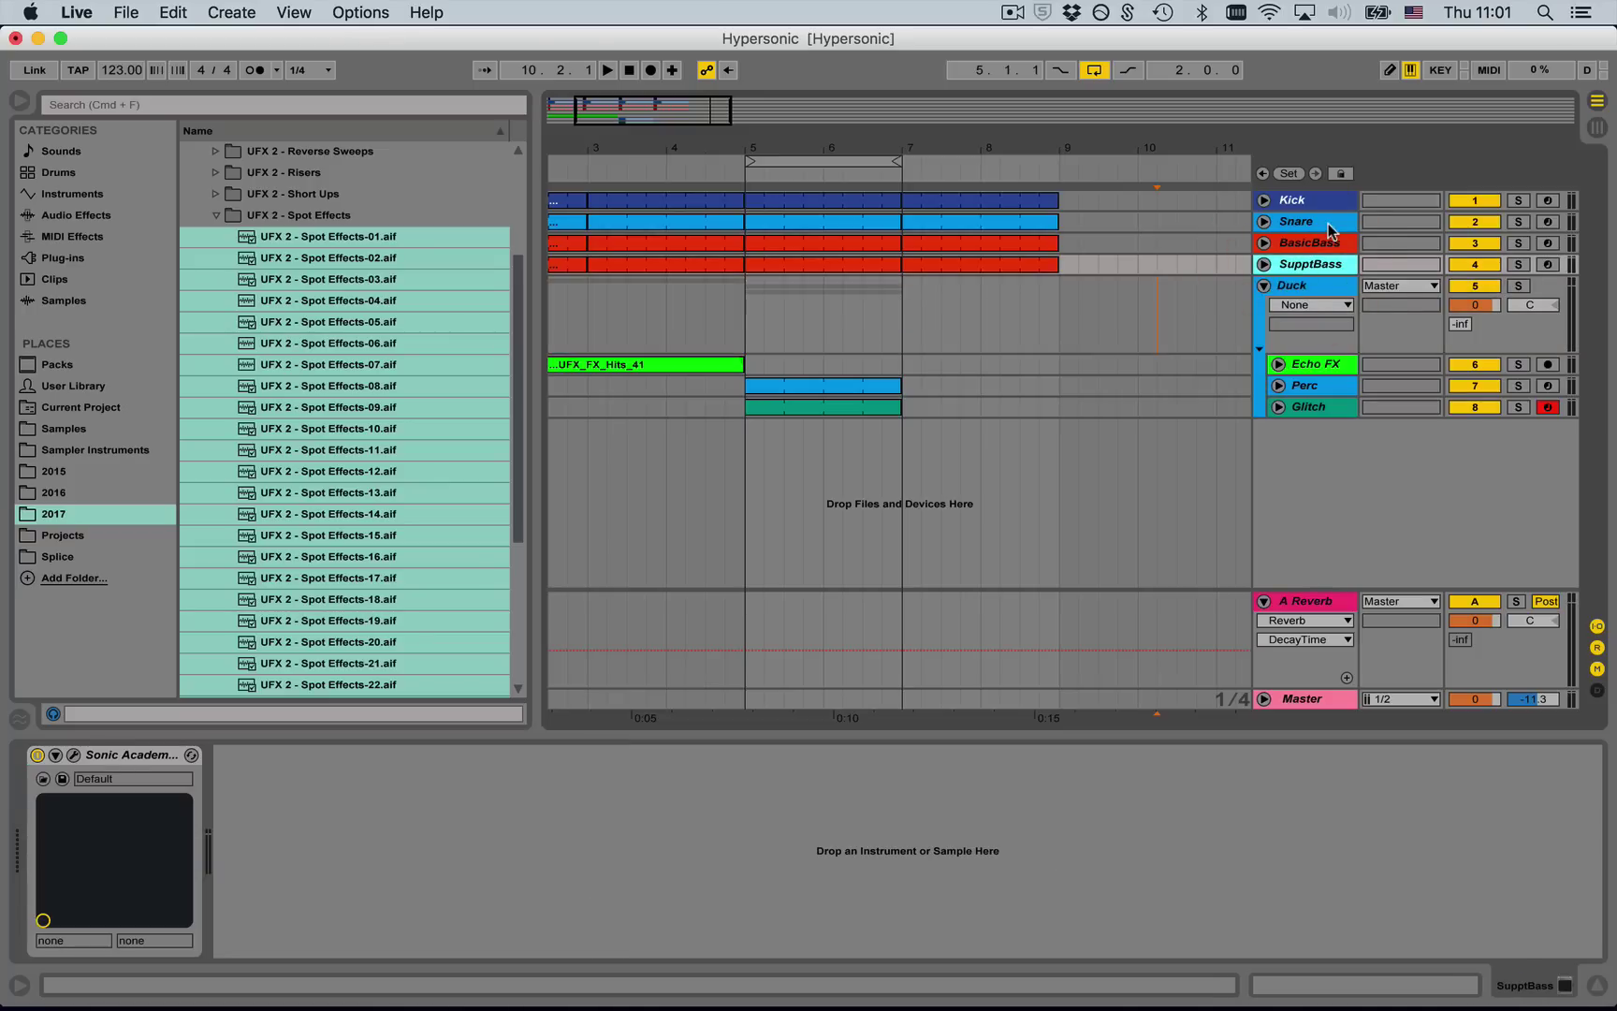
{"action": "left_click", "coordinate": [1315, 244]}
{"action": "left_click", "coordinate": [1329, 227]}
{"action": "key", "text": "Down"}
{"action": "key", "text": "Down"}
{"action": "key", "text": "Up"}
{"action": "key", "text": "Down"}
{"action": "key", "text": "Up"}
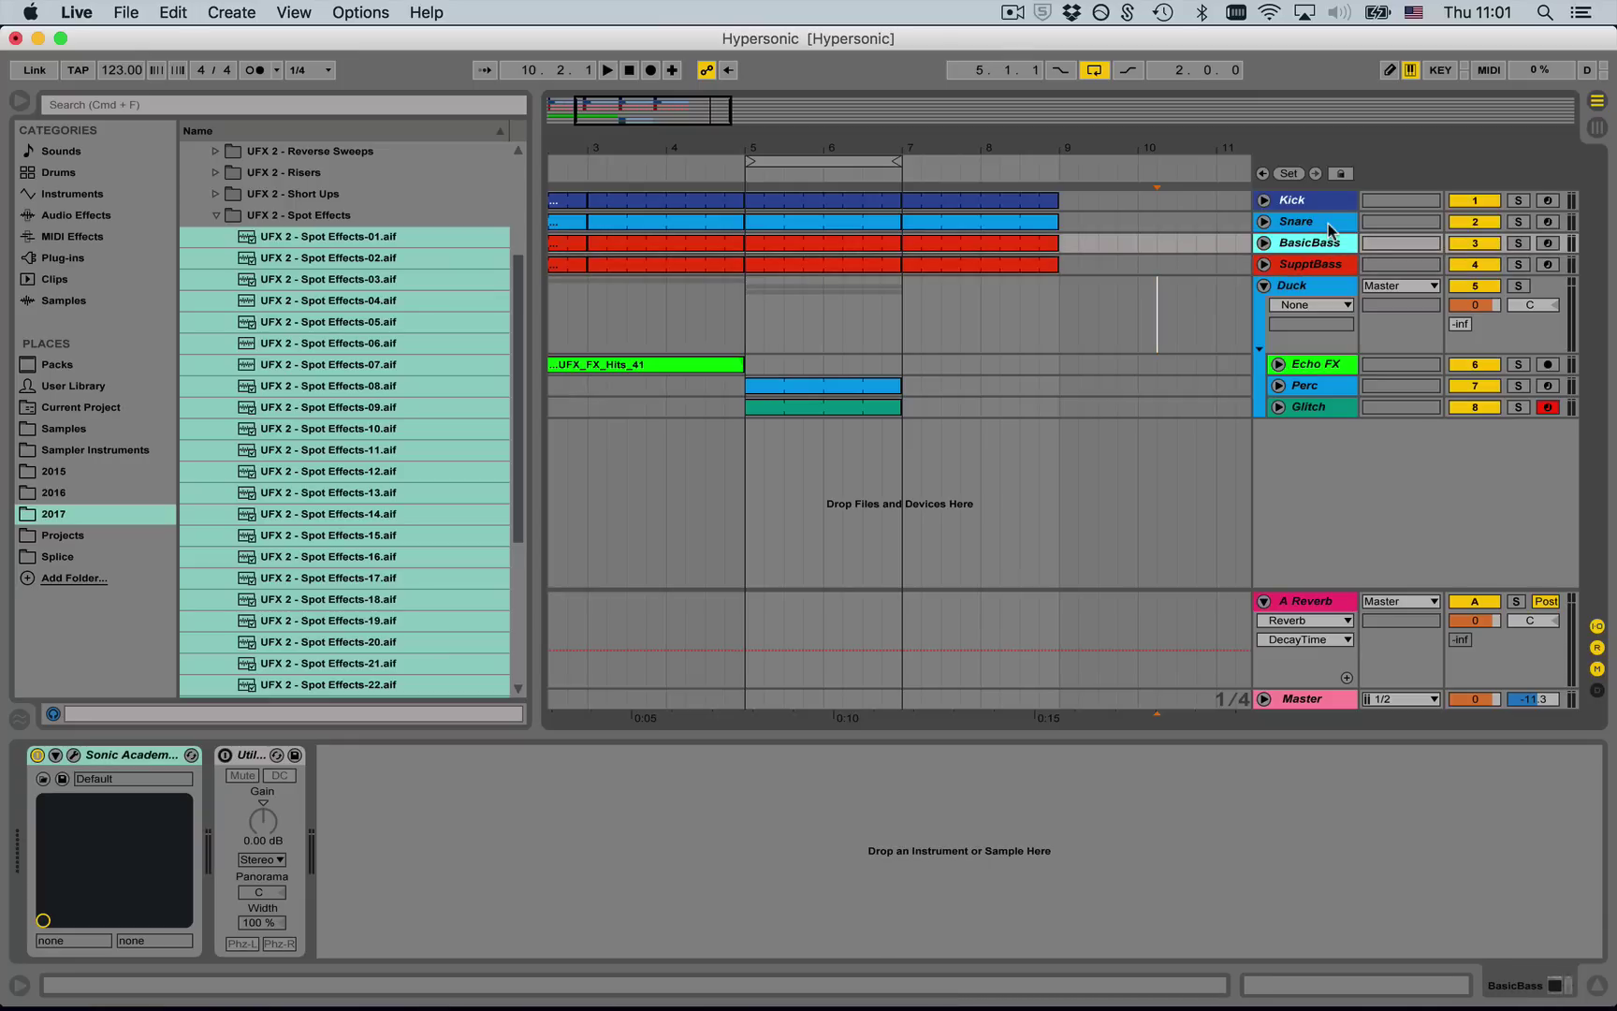
{"action": "key", "text": "Down"}
{"action": "key", "text": "Up"}
{"action": "key", "text": "Up"}
{"action": "key", "text": "Down"}
{"action": "key", "text": "Down"}
{"action": "key", "text": "Up"}
{"action": "key", "text": "Down"}
{"action": "key", "text": "Up"}
{"action": "key", "text": "Down"}
{"action": "key", "text": "Down"}
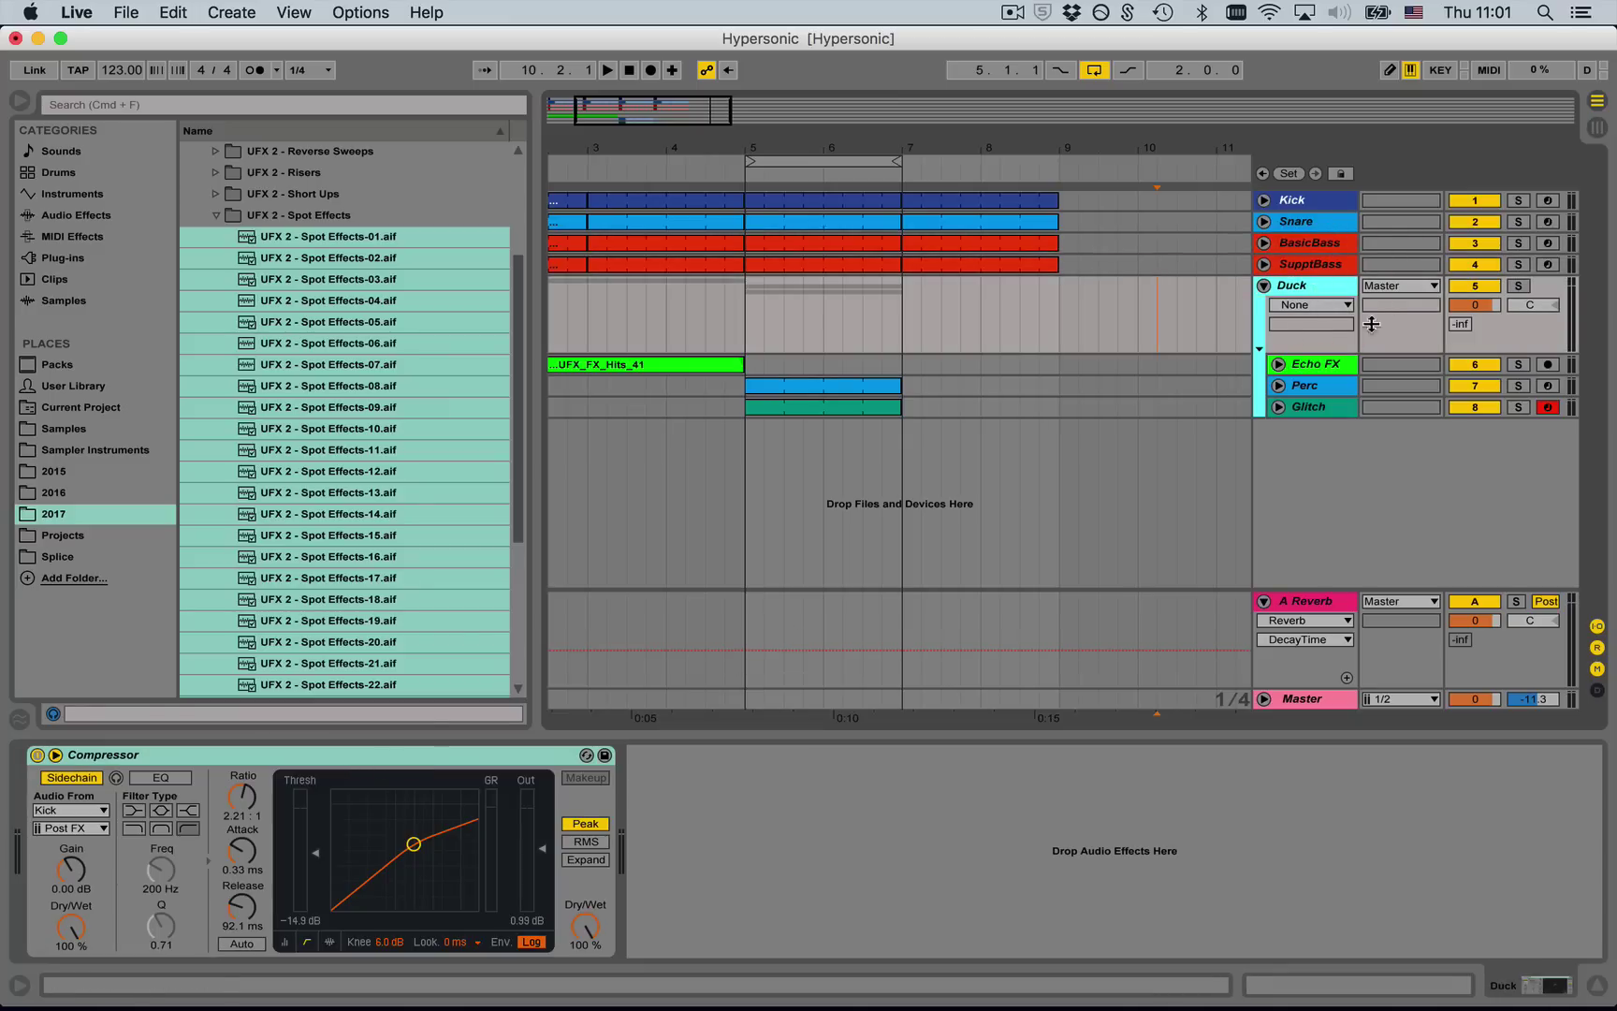
{"action": "left_click", "coordinate": [1320, 286]}
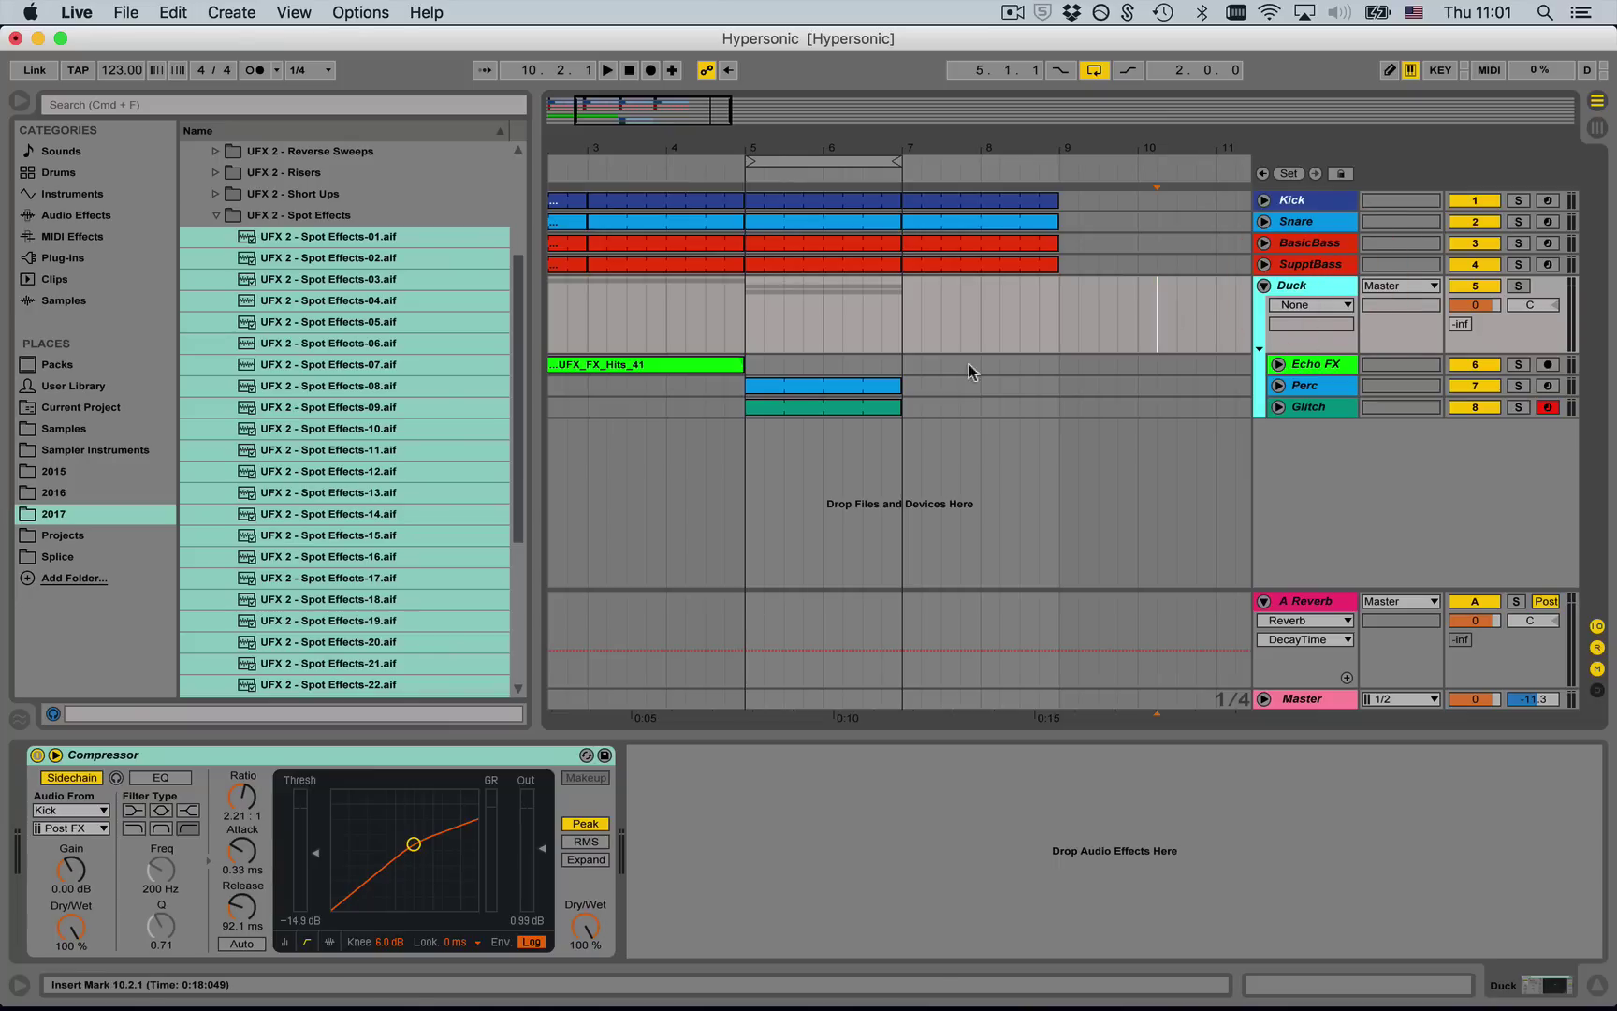
- Play from the Perc clip at bar 5 and set the Duck group's Compressor threshold to -15.3 dB
{"action": "left_click", "coordinate": [774, 389]}
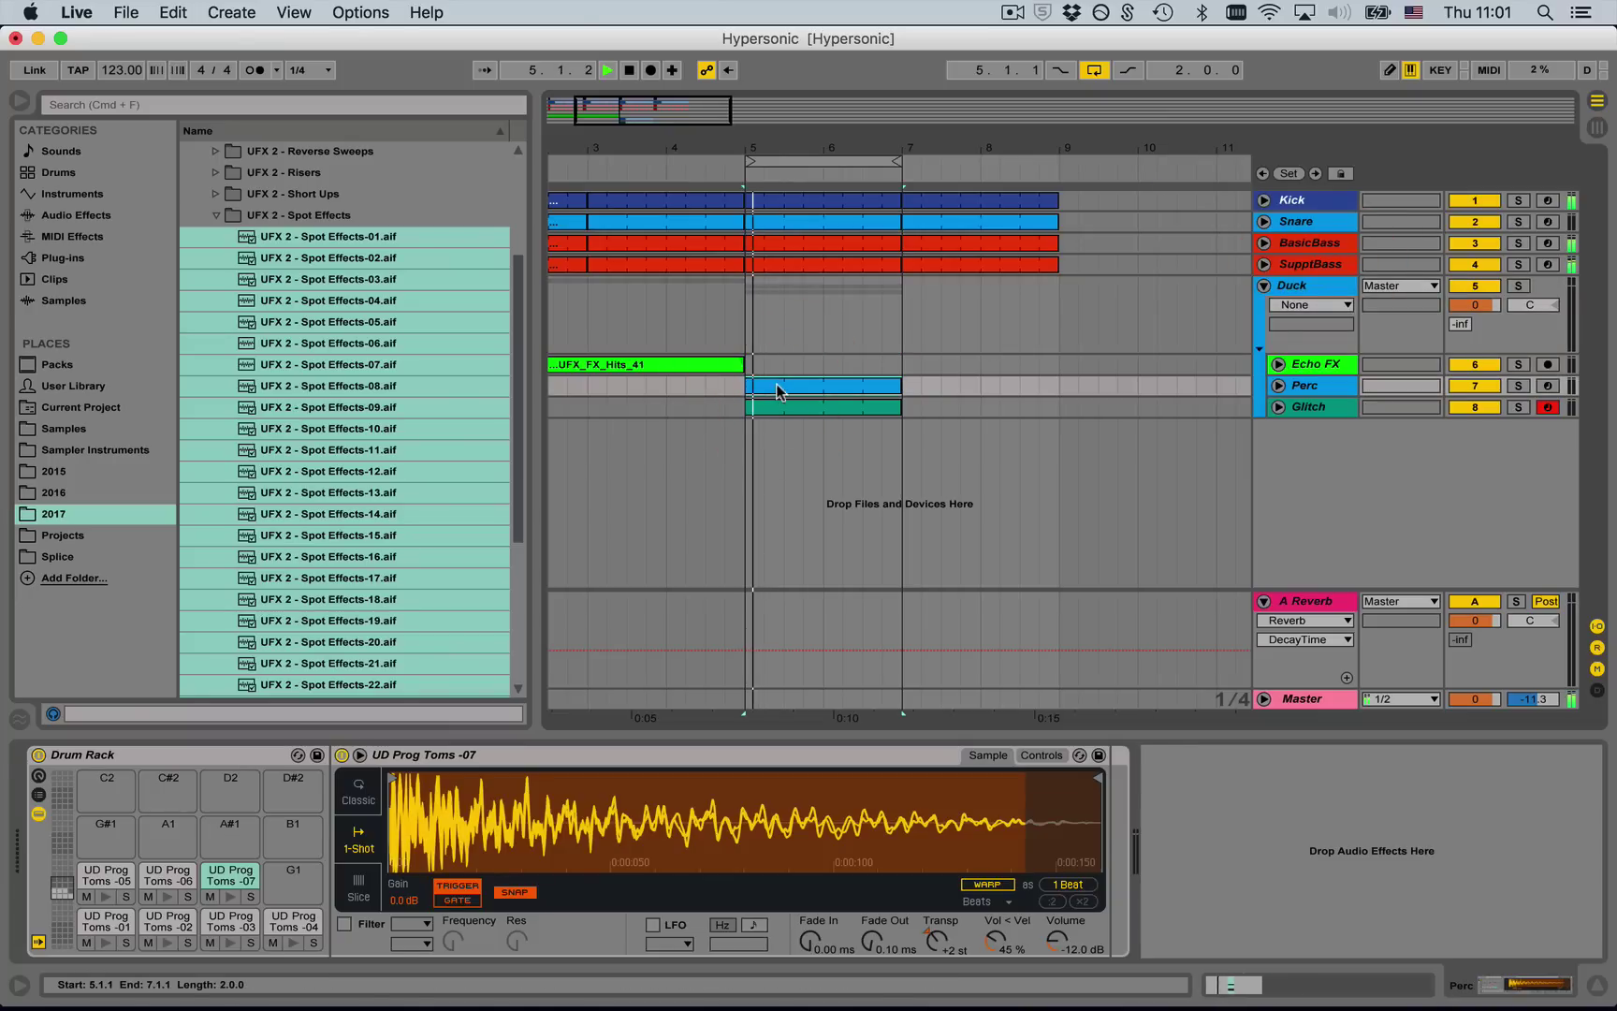
{"action": "left_click", "coordinate": [1315, 288]}
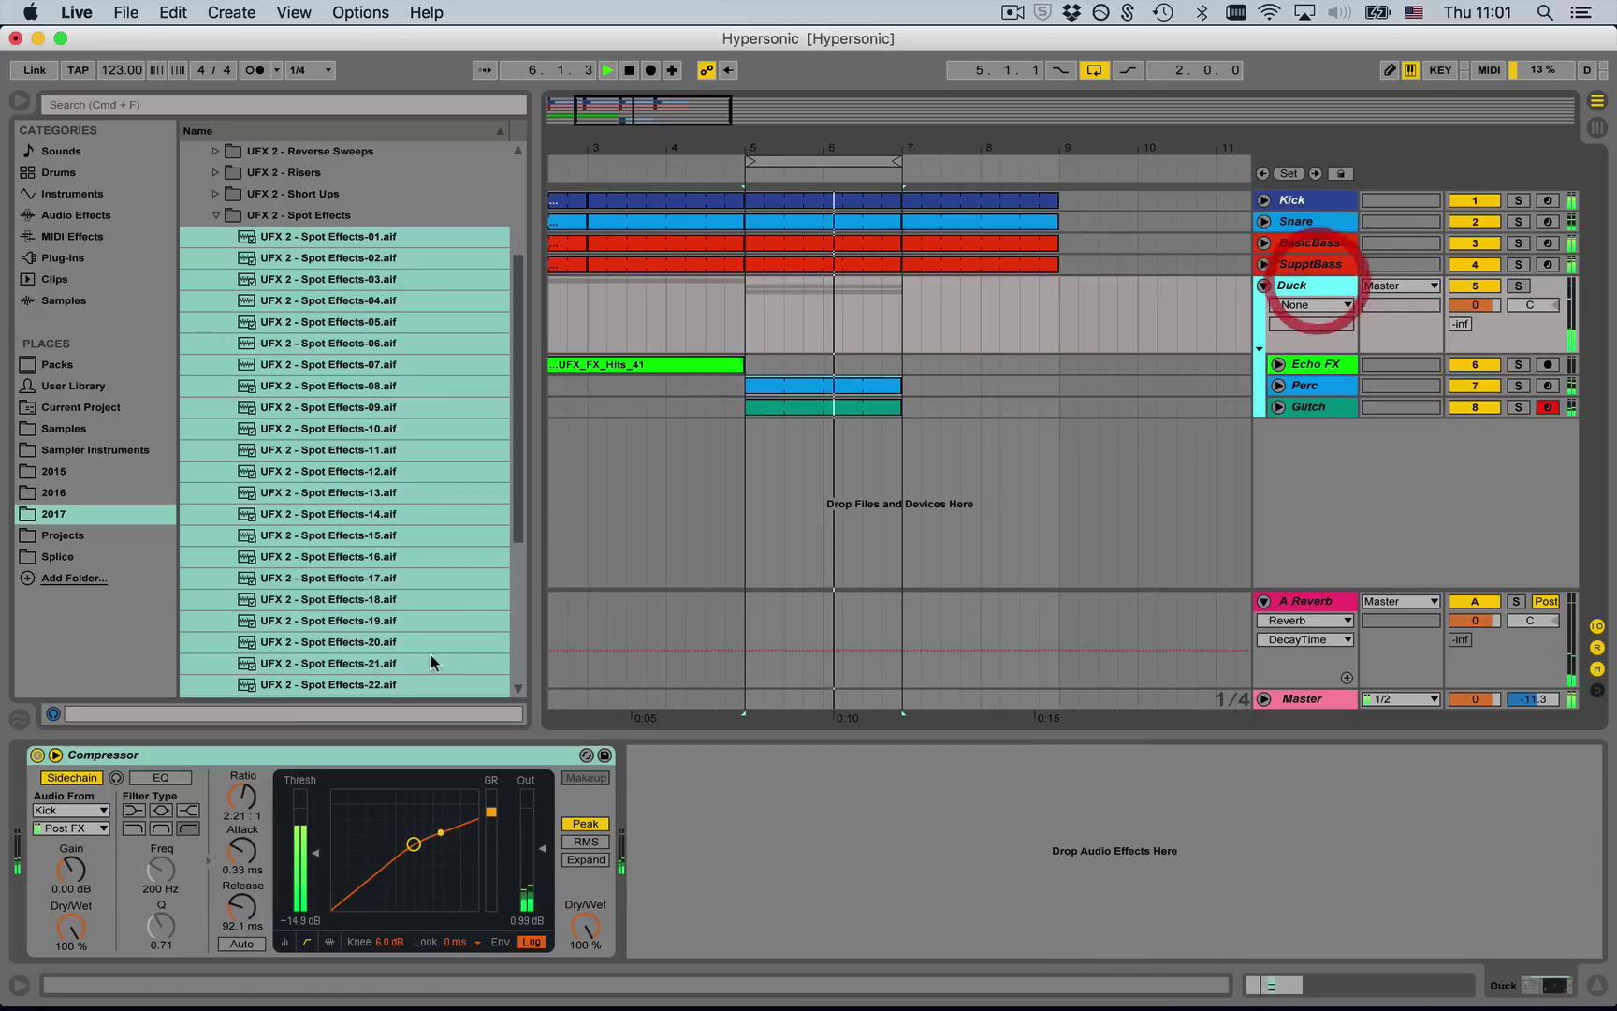
{"action": "left_click_drag", "start_coordinate": [314, 852], "coordinate": [314, 858]}
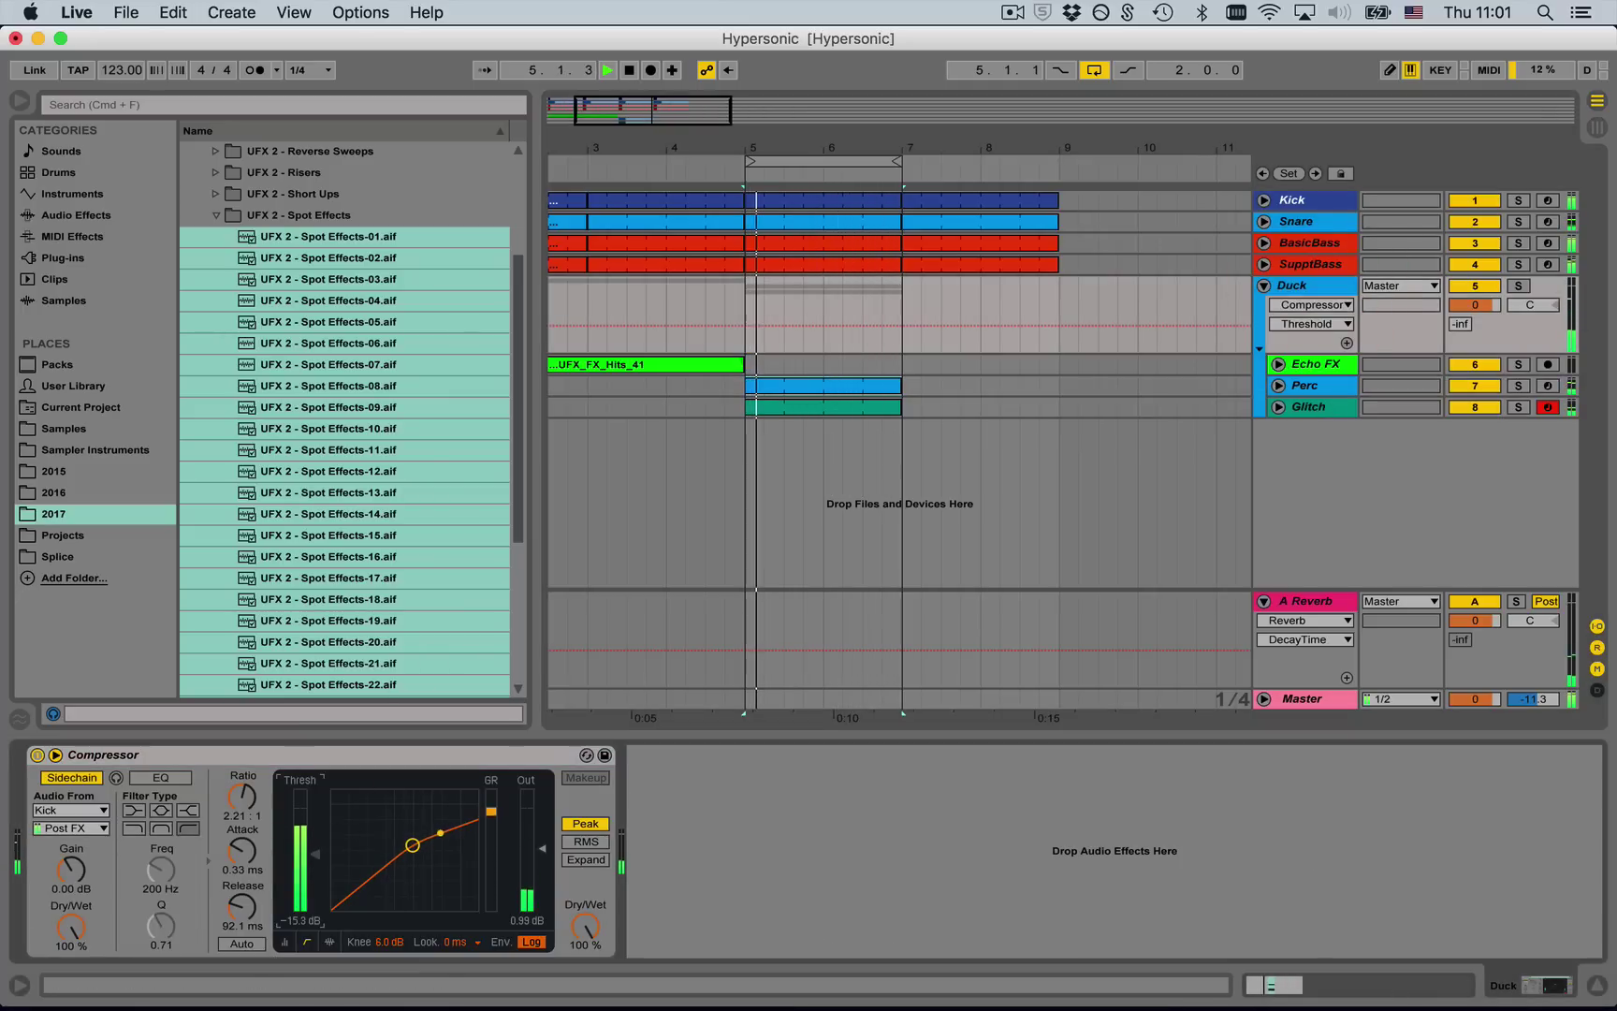
- Collapse the UFX 2 - Spot Effects folder in the browser and unfold the Glitch track
{"action": "left_click", "coordinate": [1308, 407]}
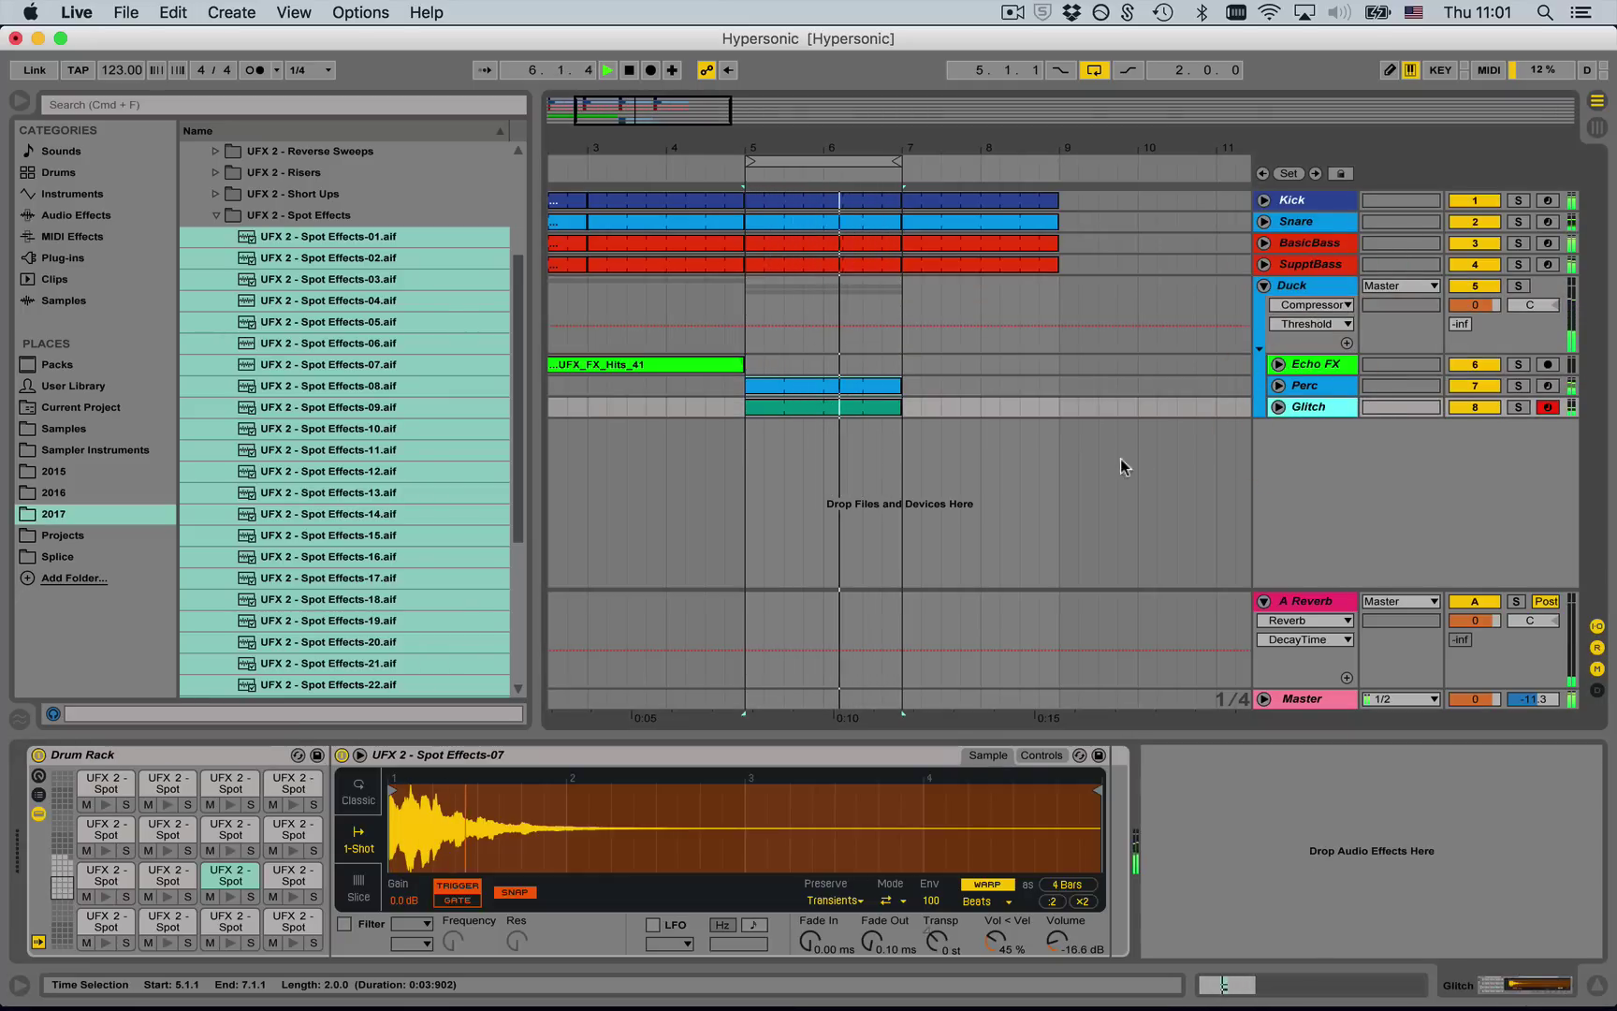
{"action": "left_click", "coordinate": [216, 214]}
{"action": "left_click", "coordinate": [1336, 410]}
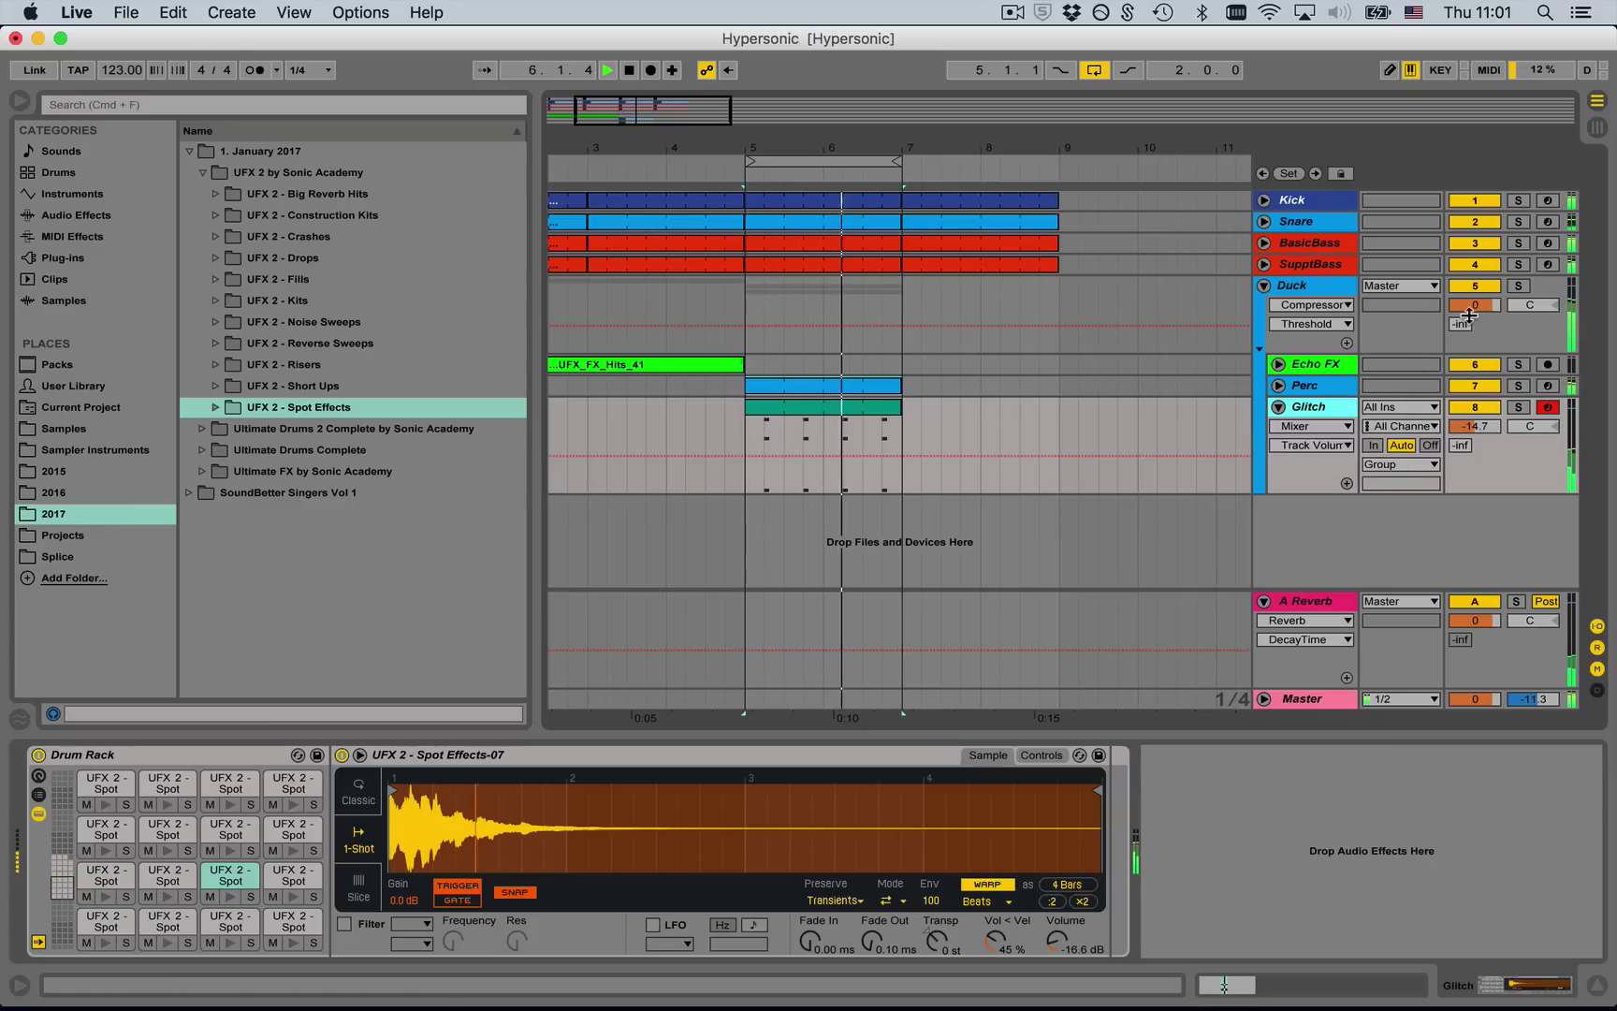
- Duplicate the Glitch and Perc clips up to bar 9 and extend the arrangement loop to four bars
{"action": "left_click", "coordinate": [852, 426]}
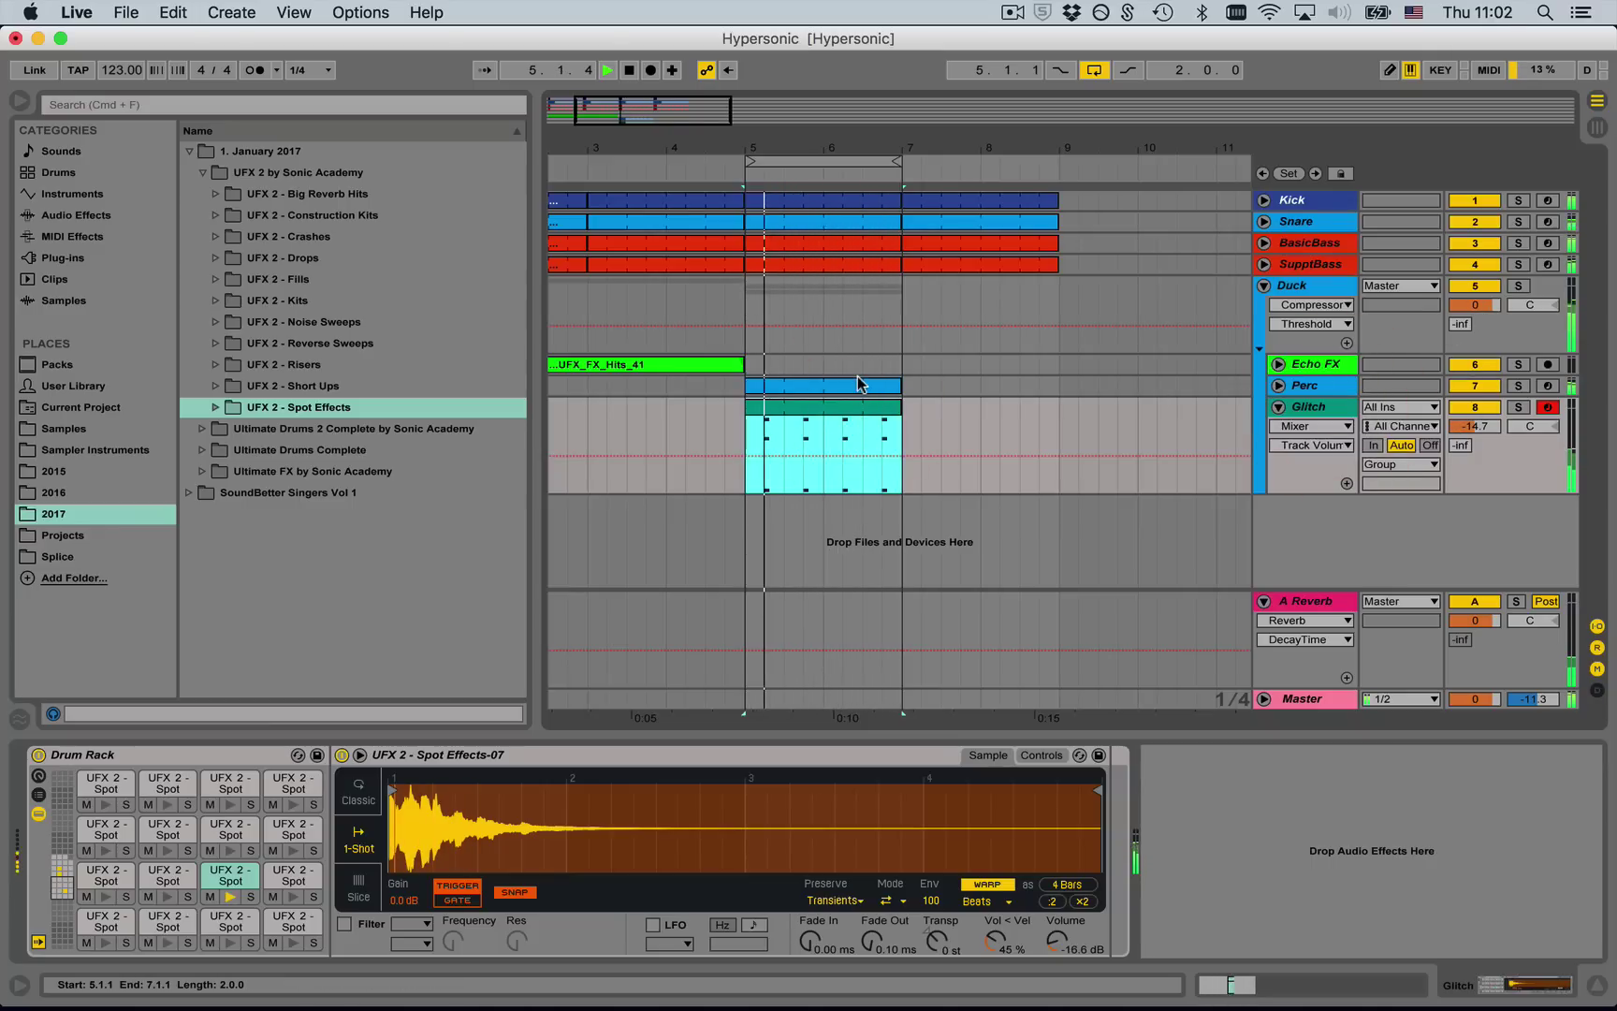
{"action": "key", "text": "super+d"}
{"action": "left_click", "coordinate": [859, 384]}
{"action": "key", "text": "super+d"}
{"action": "left_click_drag", "start_coordinate": [897, 161], "coordinate": [1052, 161]}
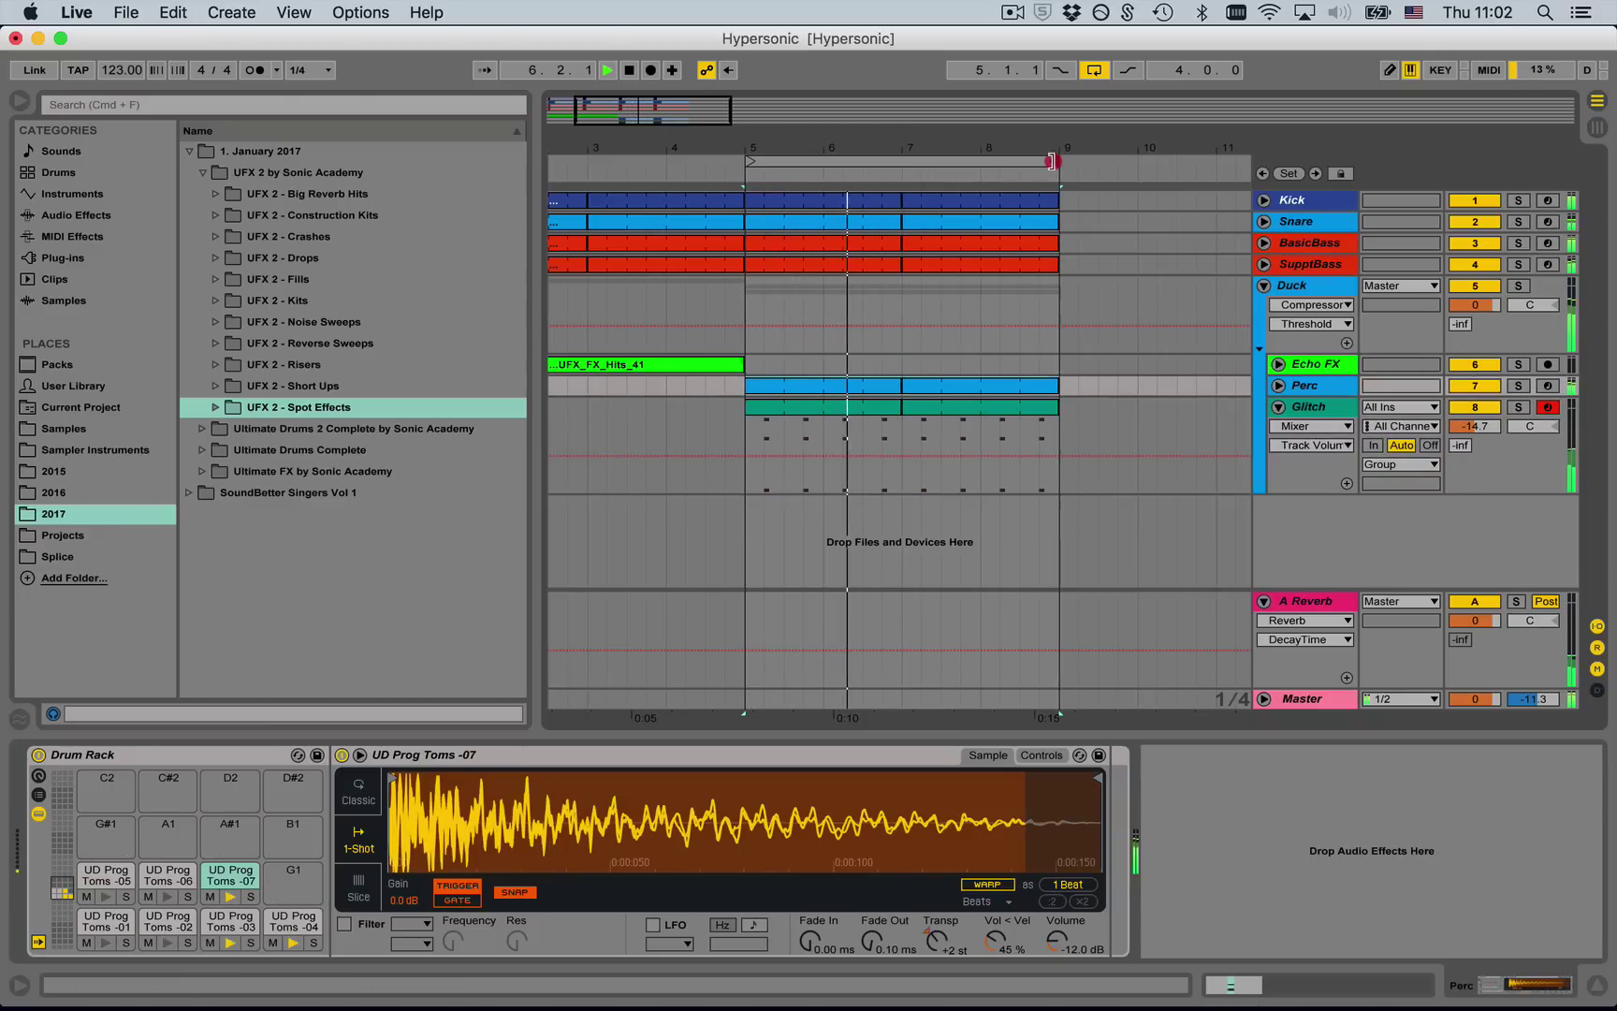
- Insert a MIDI track below Glitch inside the Duck group and load an empty Drum Rack onto it
{"action": "left_click", "coordinate": [1336, 404]}
{"action": "left_click", "coordinate": [1293, 286]}
{"action": "left_click", "coordinate": [1265, 285]}
{"action": "left_click", "coordinate": [1264, 286]}
{"action": "left_click", "coordinate": [1339, 407]}
{"action": "key", "text": "super+shift+t"}
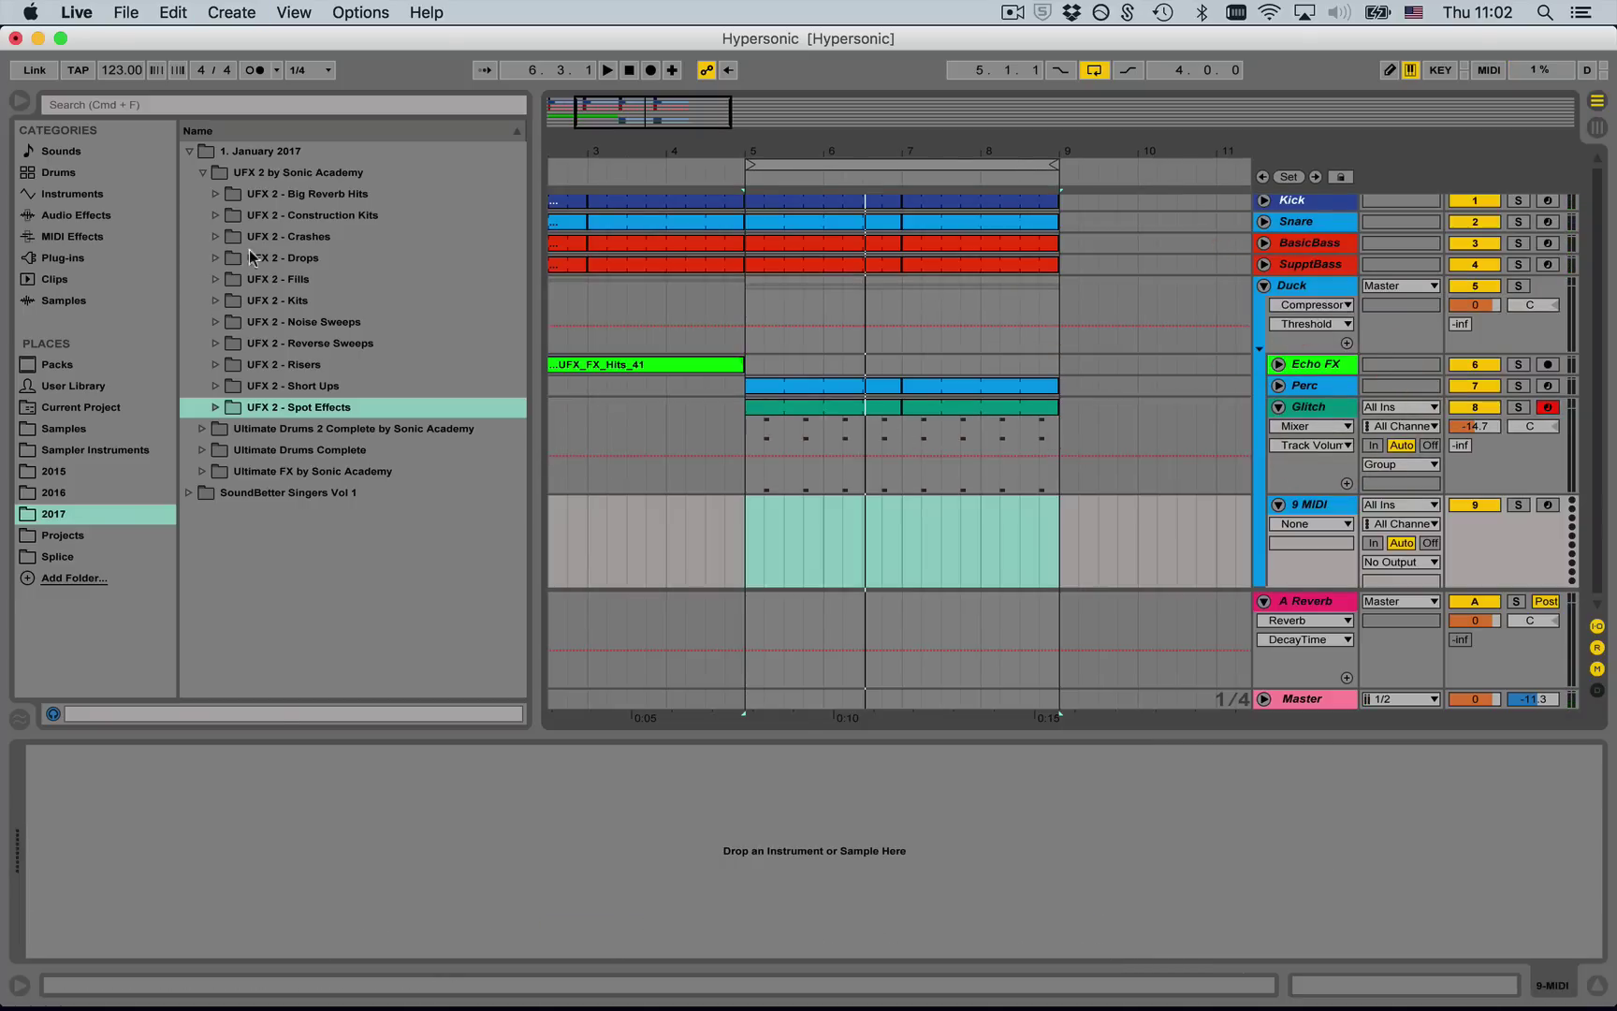
{"action": "left_click", "coordinate": [93, 173]}
{"action": "double_click", "coordinate": [258, 166]}
- Open the UD Prog Hats folder under ULTIMATE DRUMS - Progressive in the 2017 sample collection
{"action": "left_click", "coordinate": [62, 514]}
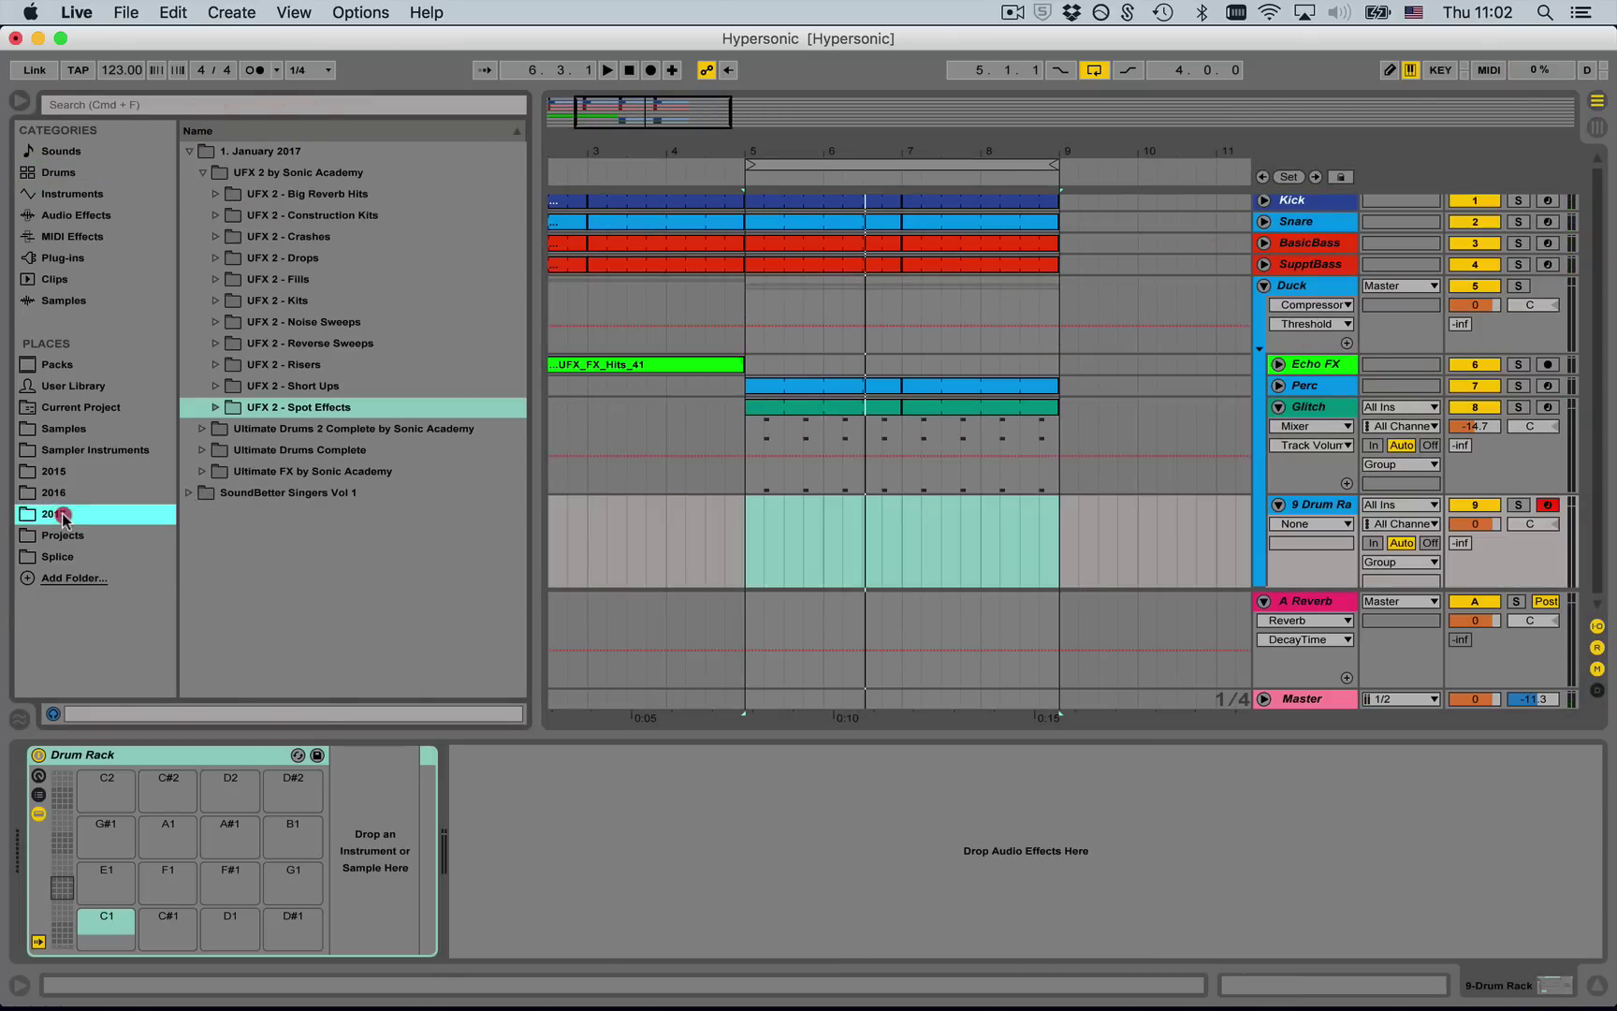
{"action": "left_click", "coordinate": [202, 172]}
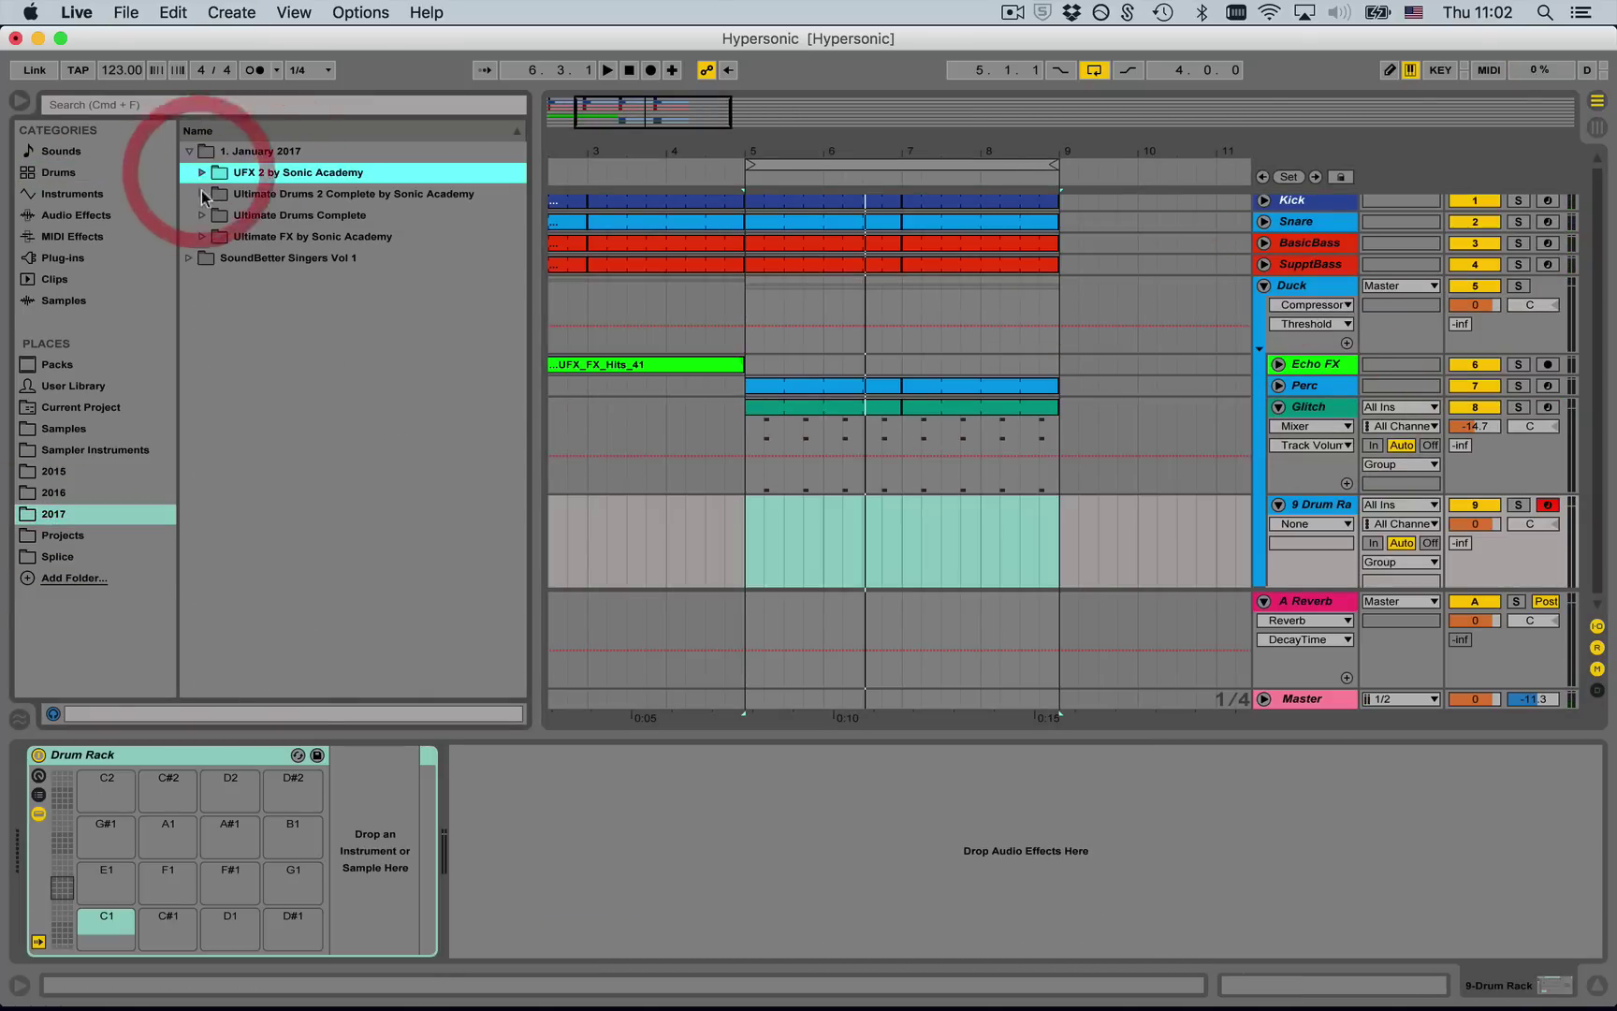
{"action": "left_click", "coordinate": [203, 215]}
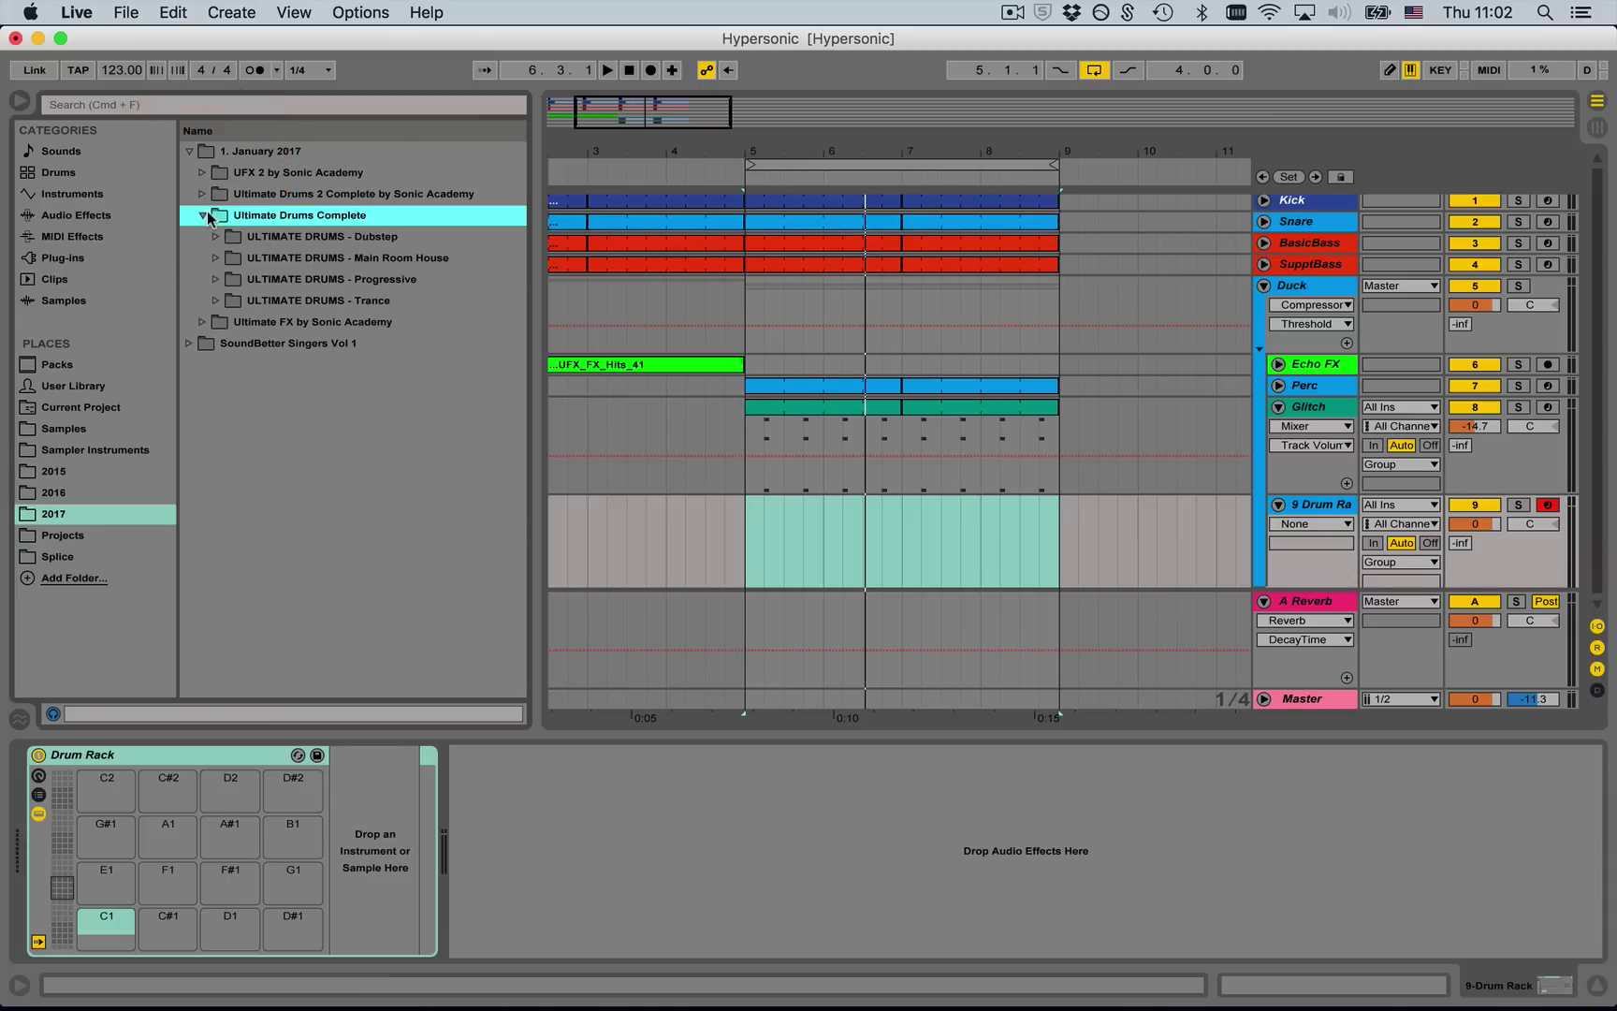
{"action": "left_click", "coordinate": [215, 280]}
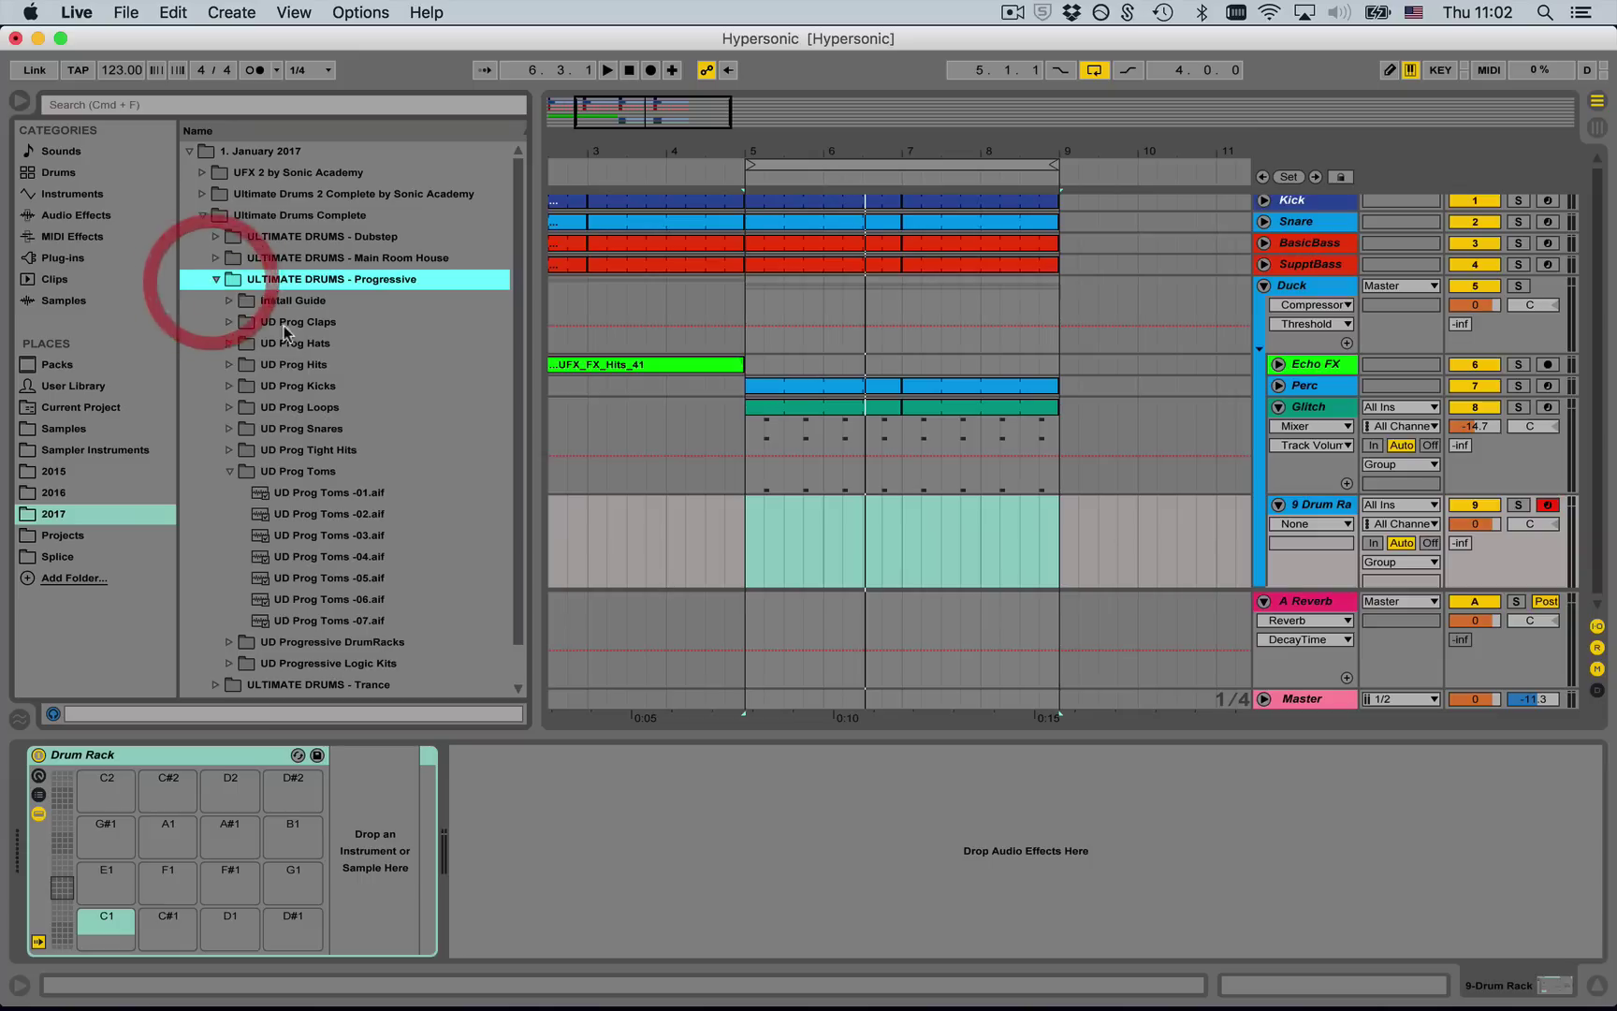
{"action": "left_click", "coordinate": [229, 343]}
- Load the samples UD Prog Hats-01 to UD Prog Hats-36 onto the Drum Rack pads starting at C1
{"action": "left_click", "coordinate": [361, 448]}
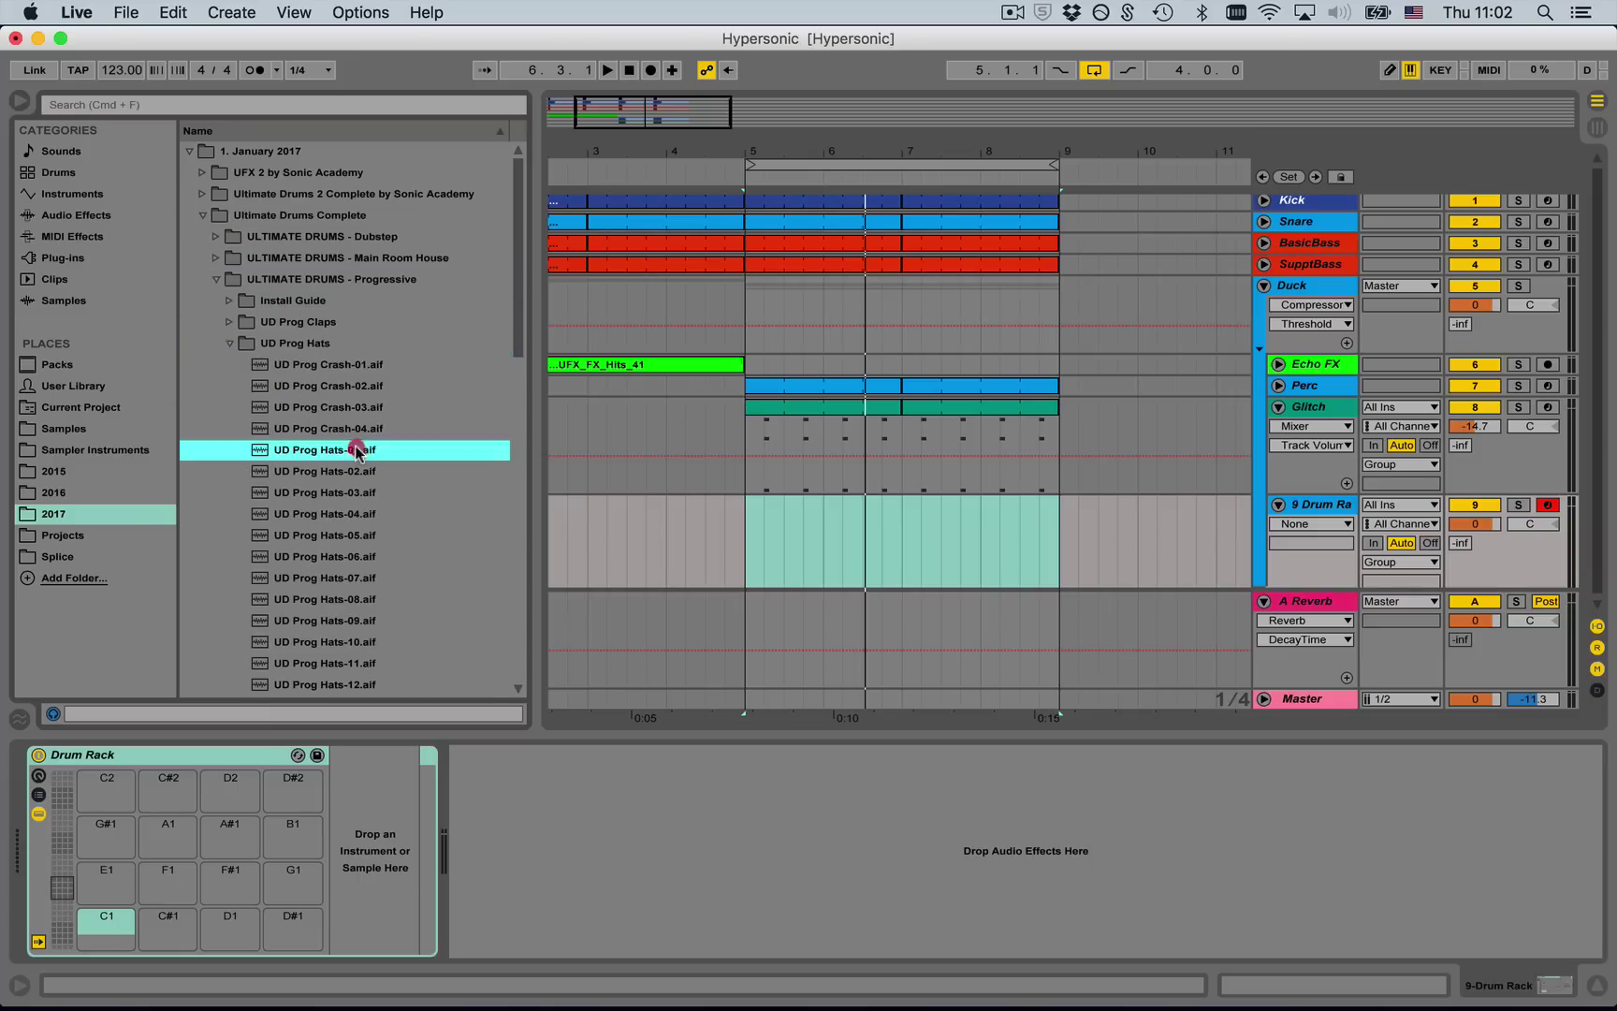
{"action": "scroll", "coordinate": [356, 452], "scroll_direction": "down", "scroll_amount": 6}
{"action": "scroll", "coordinate": [357, 453], "scroll_direction": "down", "scroll_amount": 5}
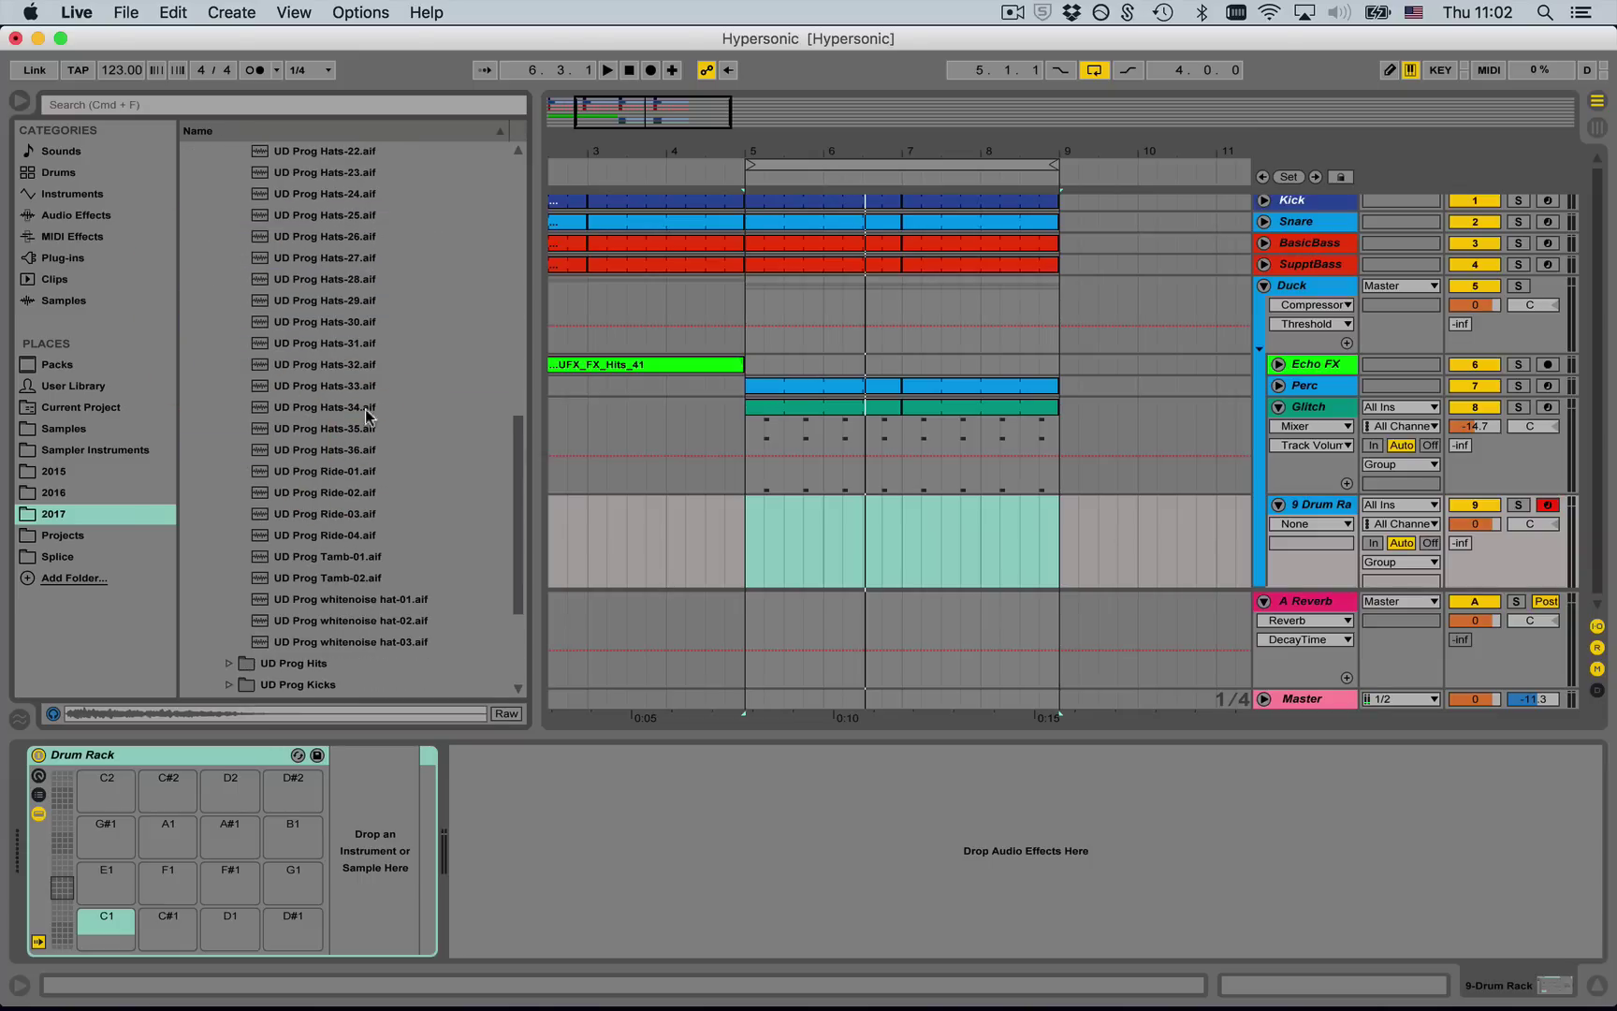
{"action": "left_click", "coordinate": [363, 451], "text": "shift"}
{"action": "left_click_drag", "start_coordinate": [363, 451], "coordinate": [109, 946]}
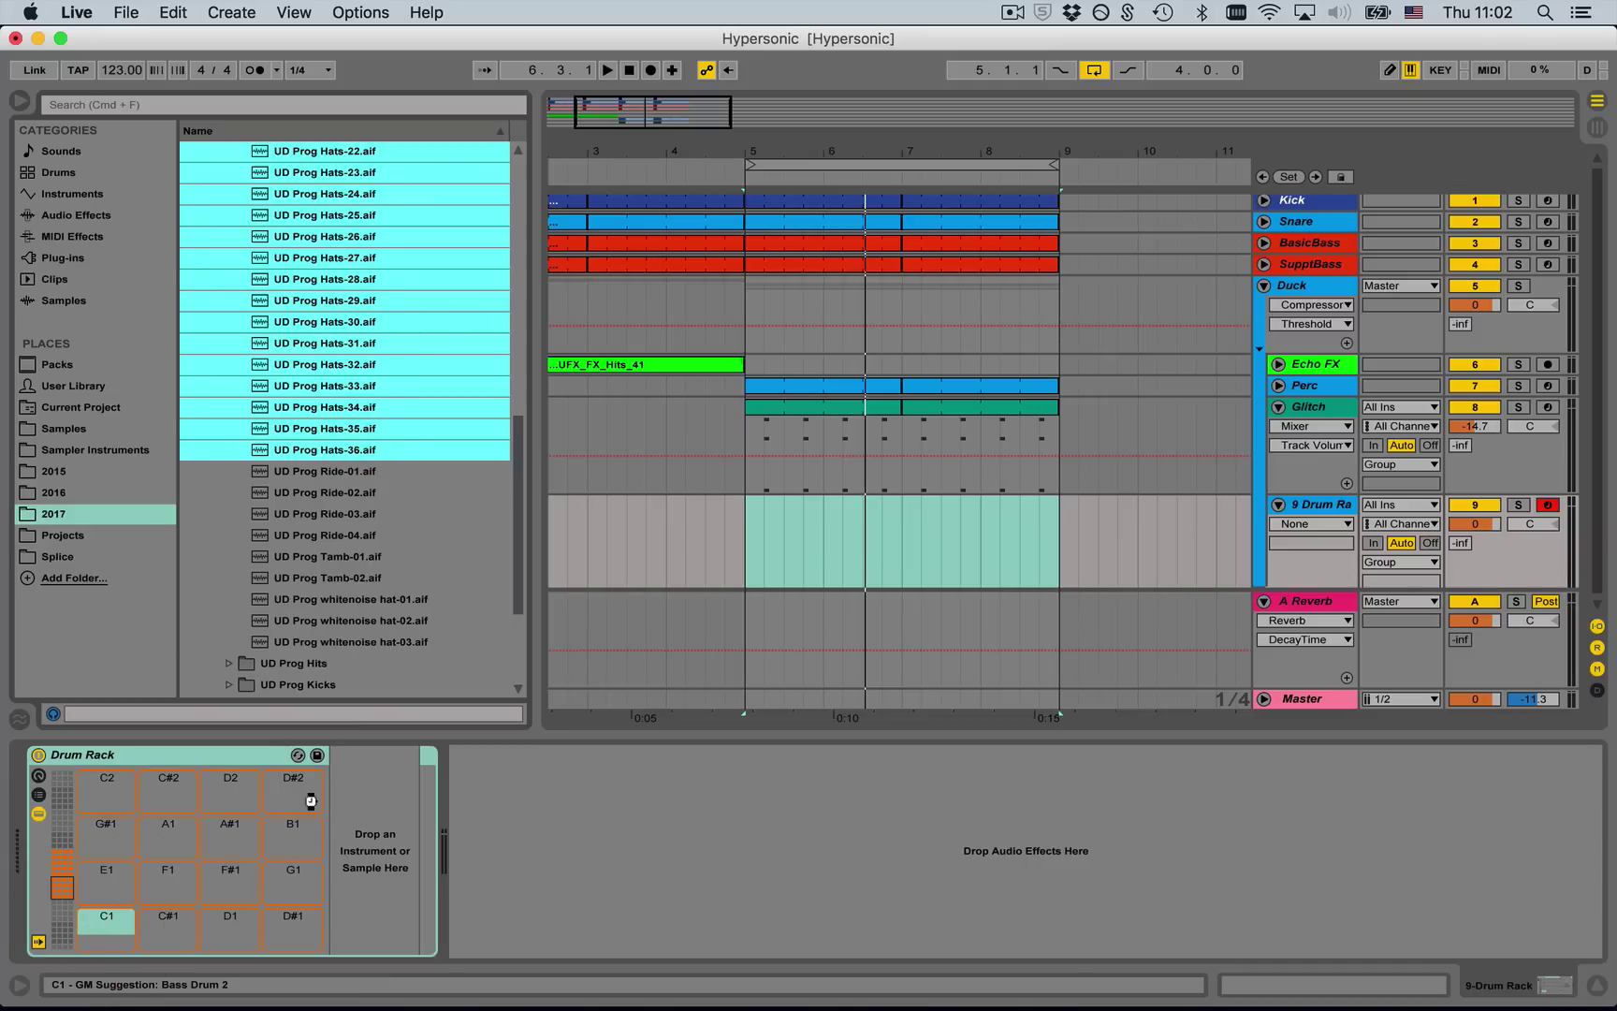
- Create a half-bar MIDI clip at bar 5 on the new track and draw a 1/16 UD Prog Hats-25 note at 1.1.3
{"action": "left_click_drag", "start_coordinate": [784, 535], "coordinate": [753, 531]}
{"action": "key", "text": "super+shift+m"}
{"action": "key", "text": "space"}
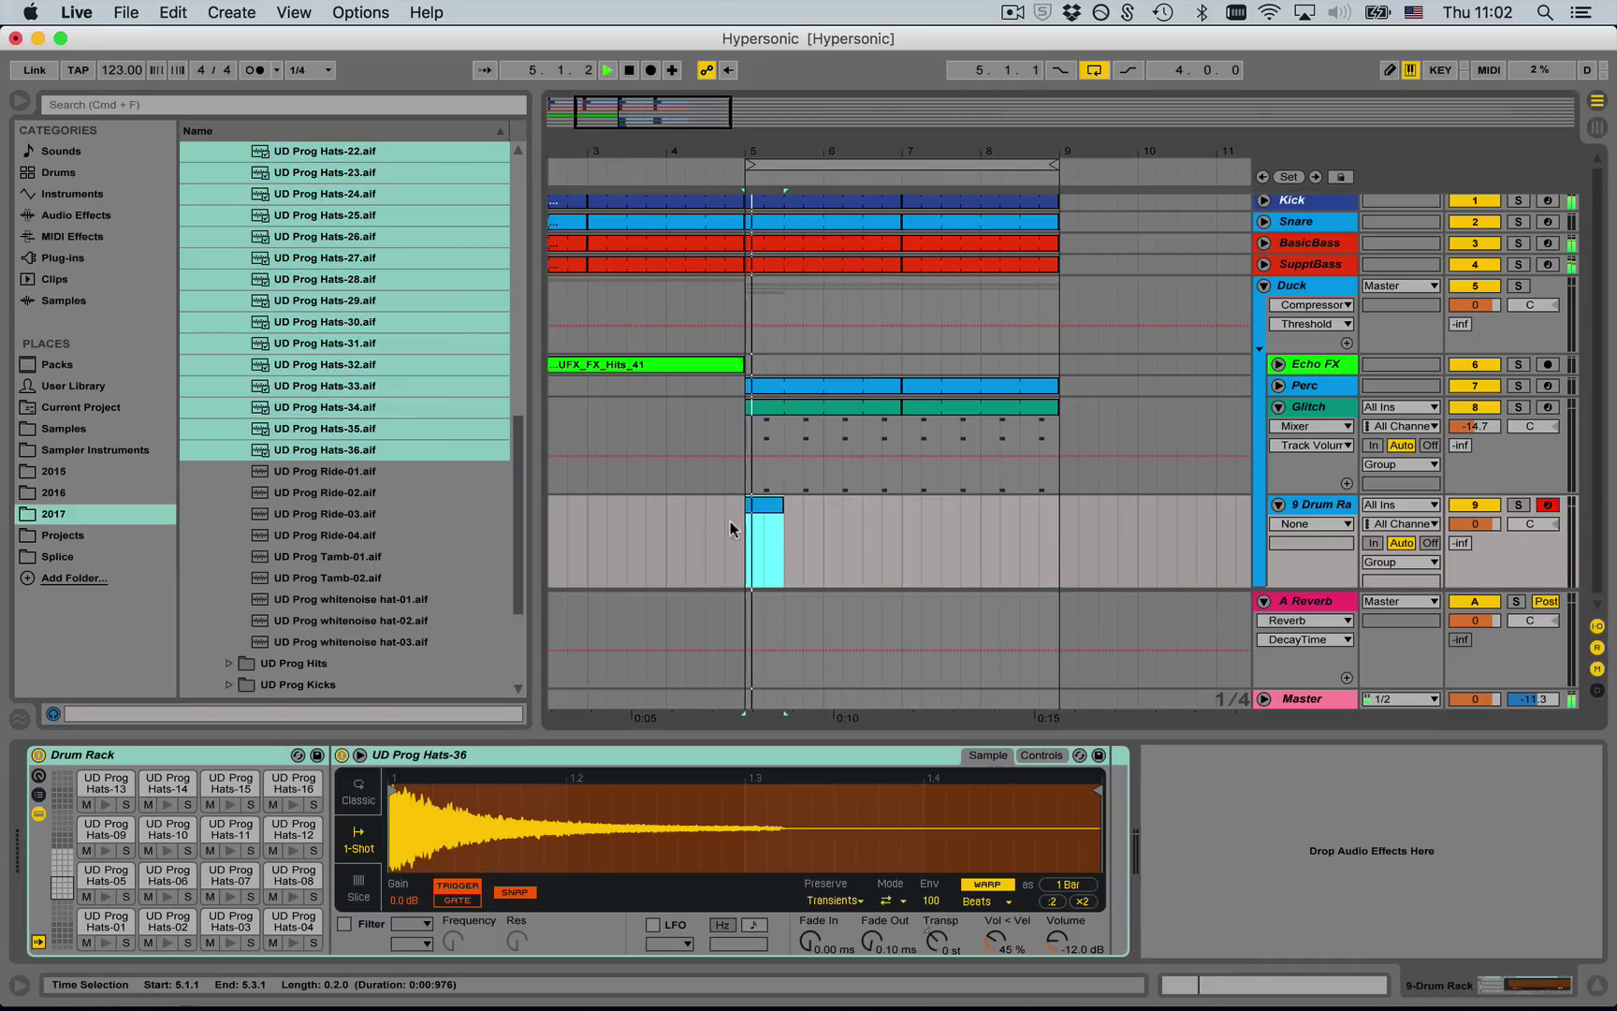
{"action": "double_click", "coordinate": [763, 506]}
{"action": "left_click", "coordinate": [743, 408]}
{"action": "key", "text": "b"}
{"action": "left_click", "coordinate": [865, 592]}
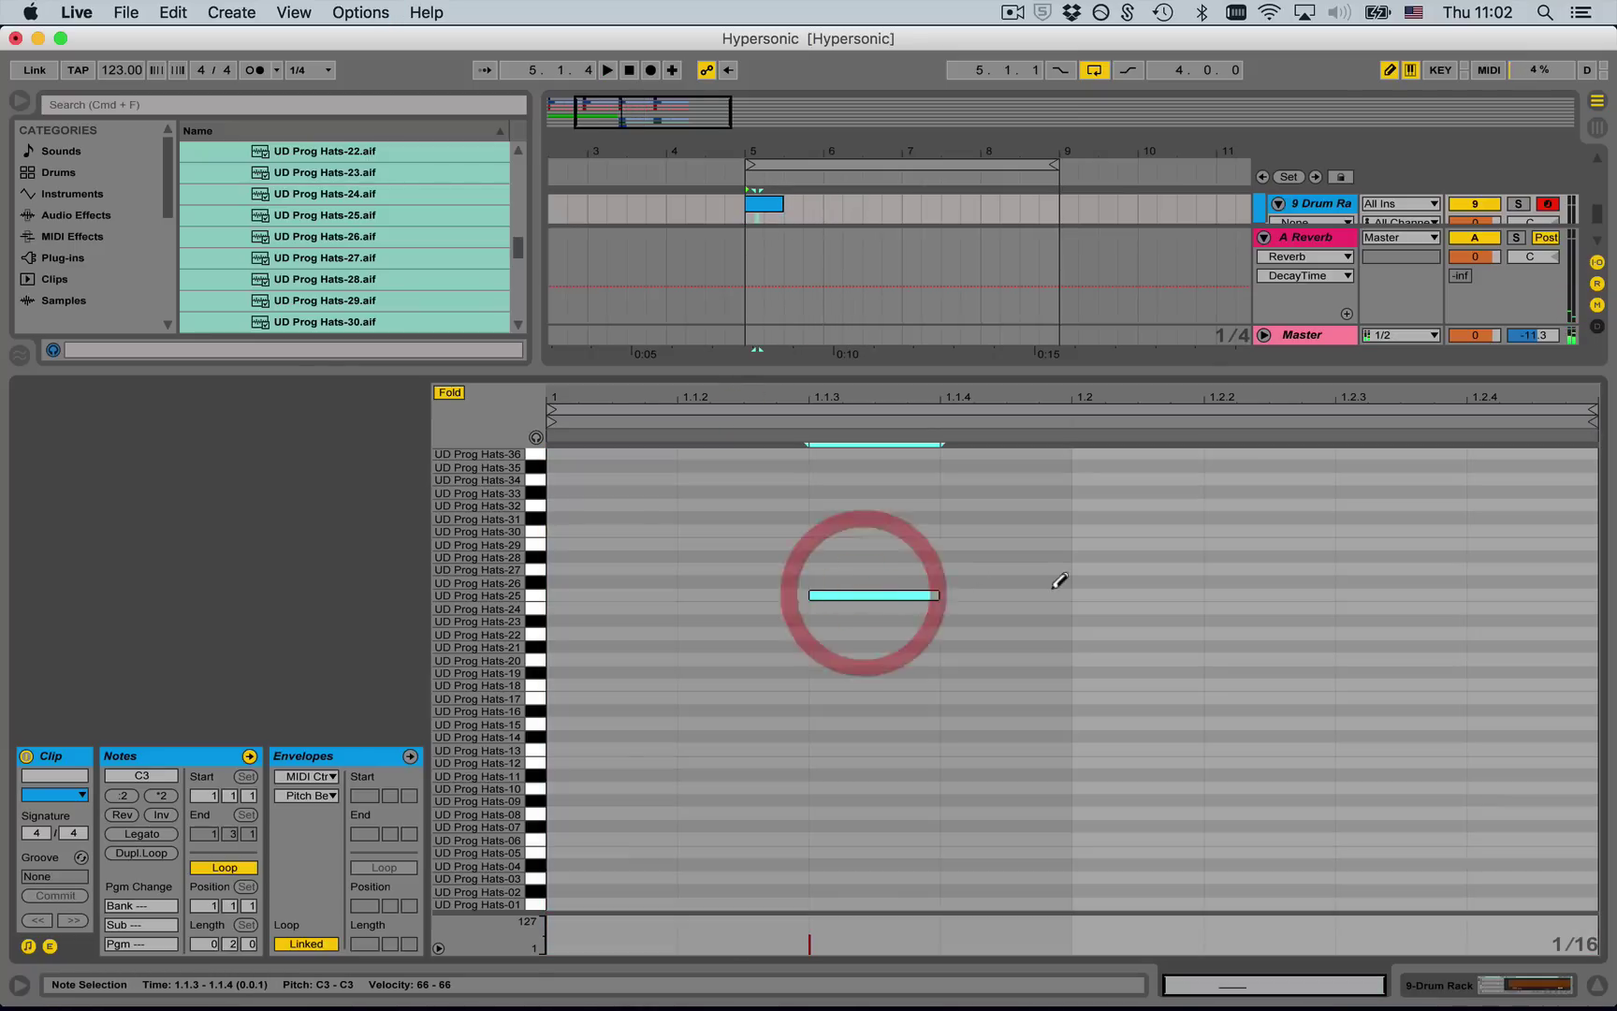
- Shorten the hat clip's loop to one beat and extend the clip so it repeats up to bar 9
{"action": "key", "text": "shift+Tab"}
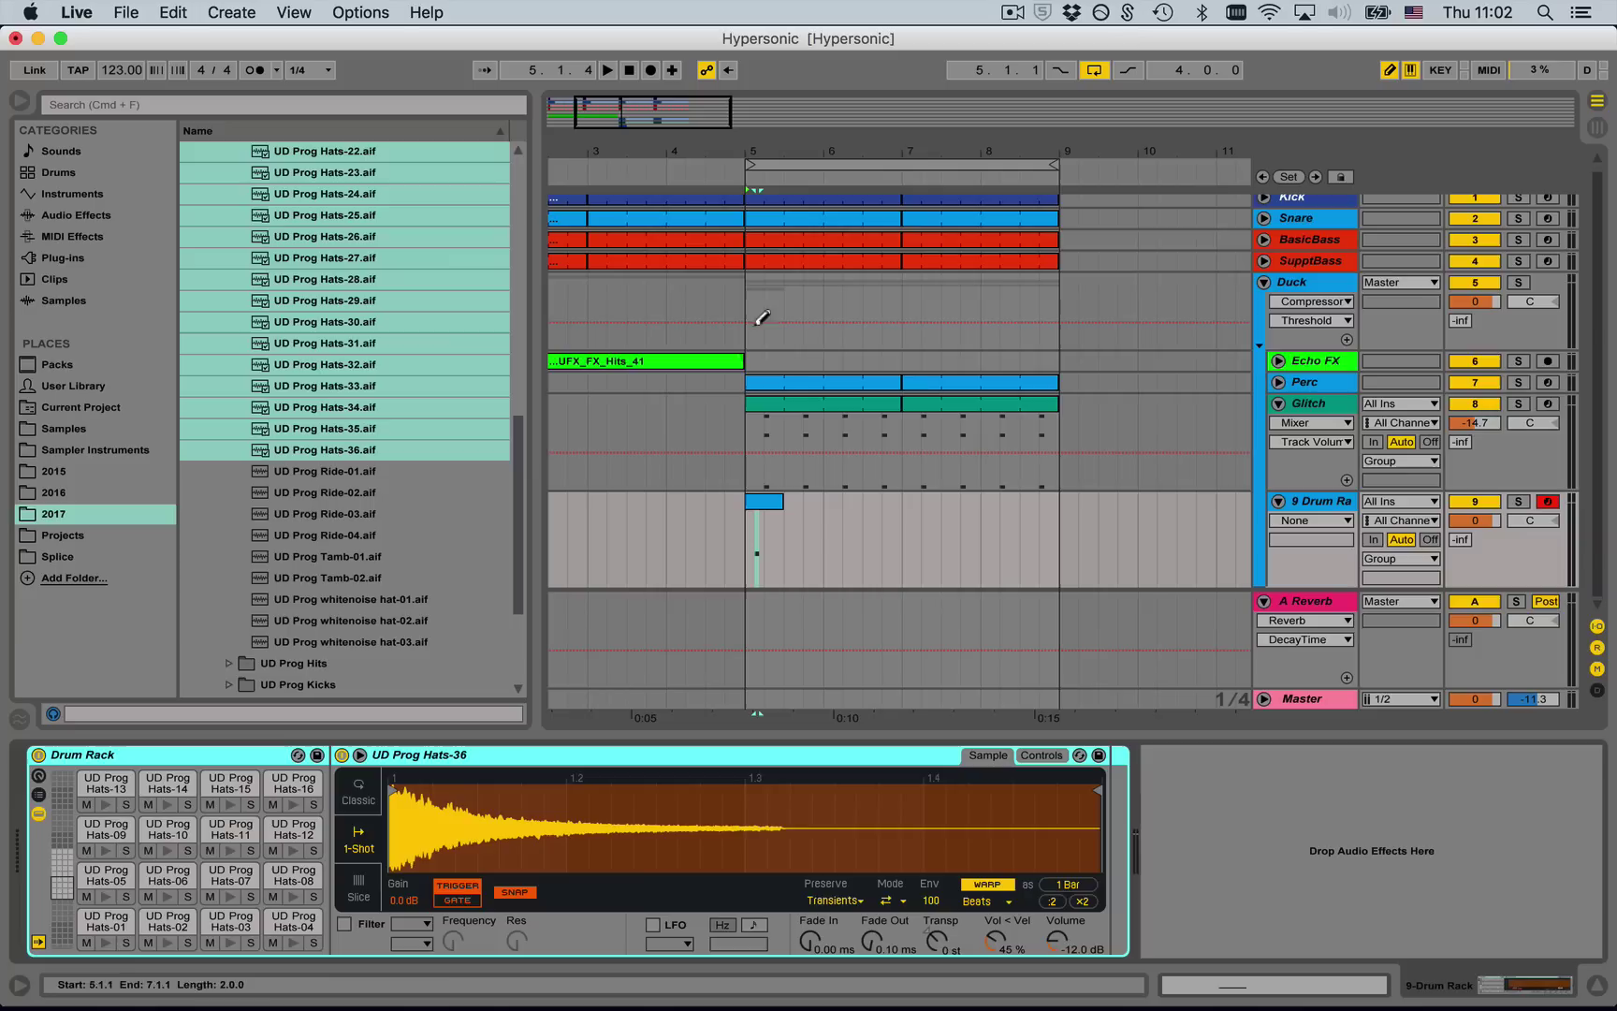
{"action": "left_click_drag", "start_coordinate": [760, 535], "coordinate": [748, 534]}
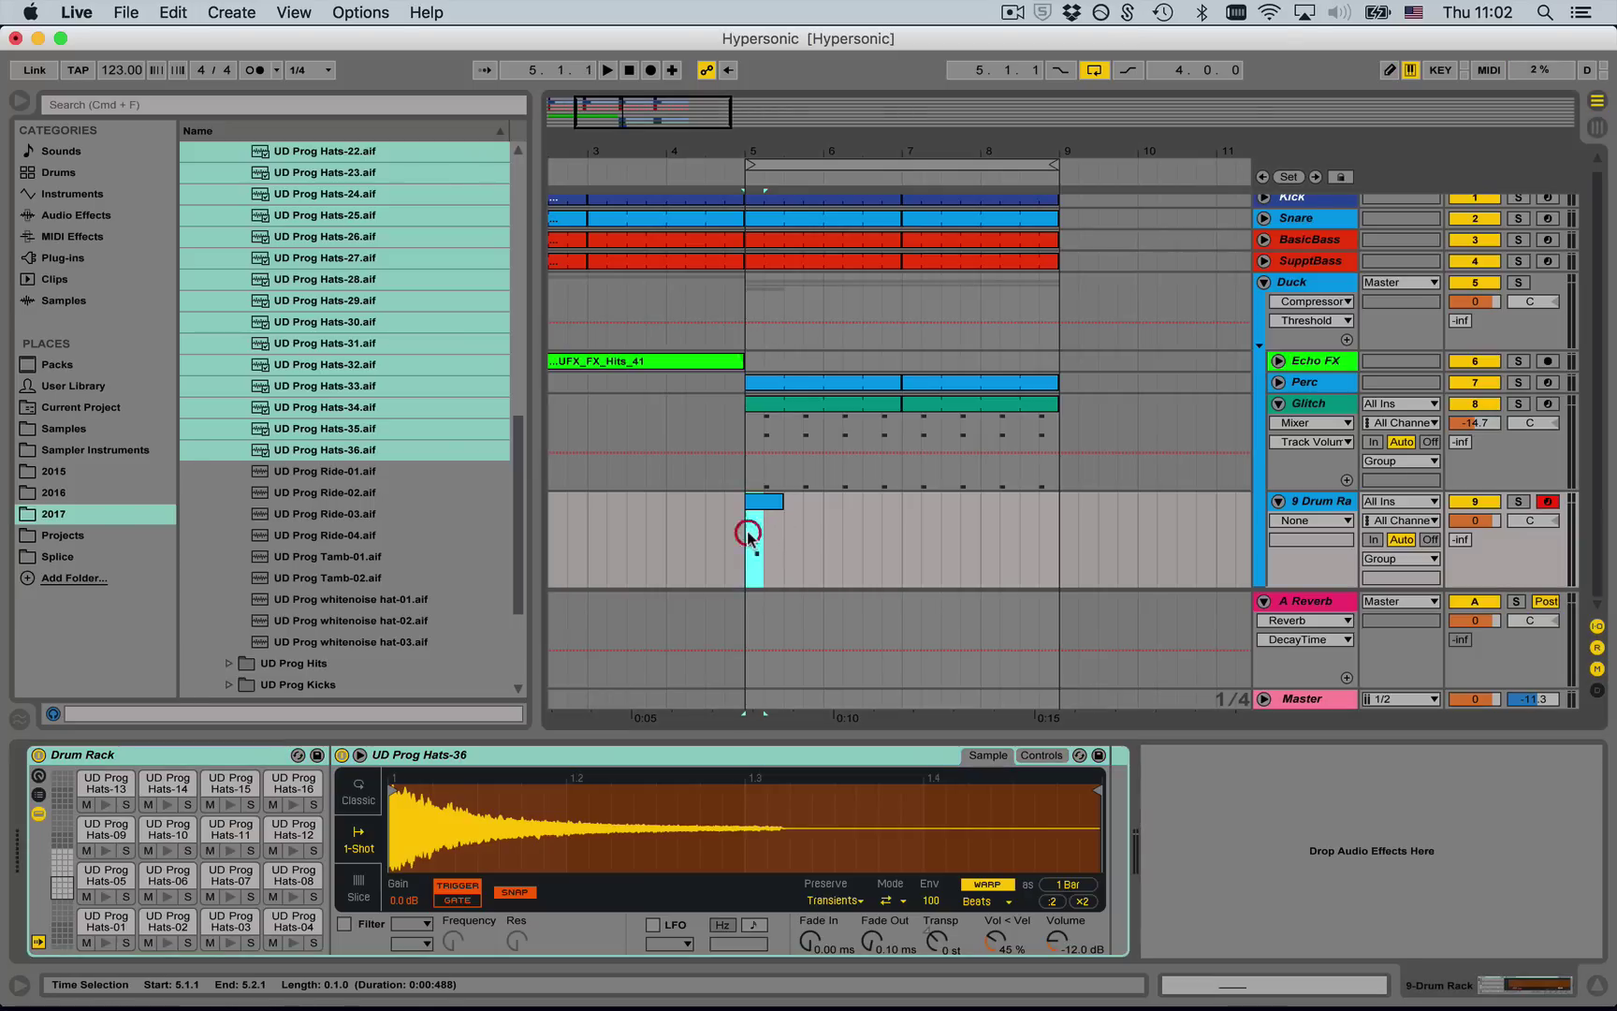
{"action": "key", "text": "shift+Tab"}
{"action": "left_click", "coordinate": [964, 403]}
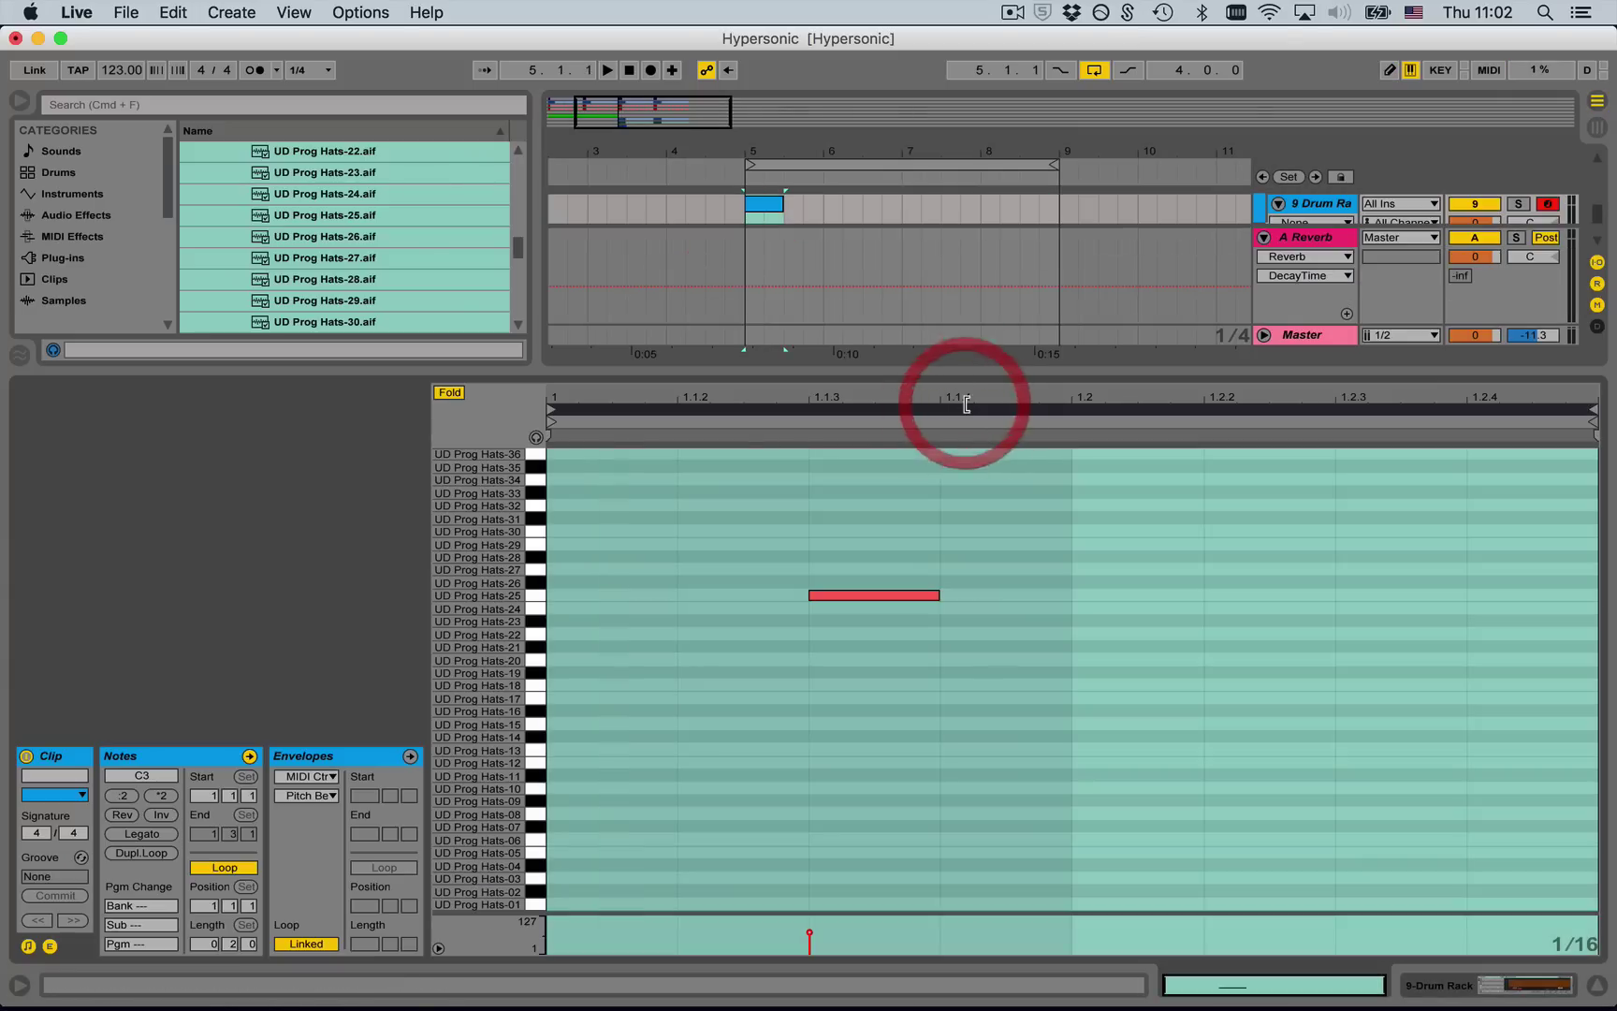
{"action": "key", "text": "shift+Tab"}
{"action": "left_click", "coordinate": [788, 518]}
{"action": "left_click_drag", "start_coordinate": [788, 518], "coordinate": [1052, 501]}
- Rename the new Drum Rack track Hats
{"action": "left_click", "coordinate": [1311, 501]}
{"action": "key", "text": "super+r"}
{"action": "type", "text": "Hats"}
{"action": "key", "text": "Return"}
{"action": "left_click", "coordinate": [1329, 510]}
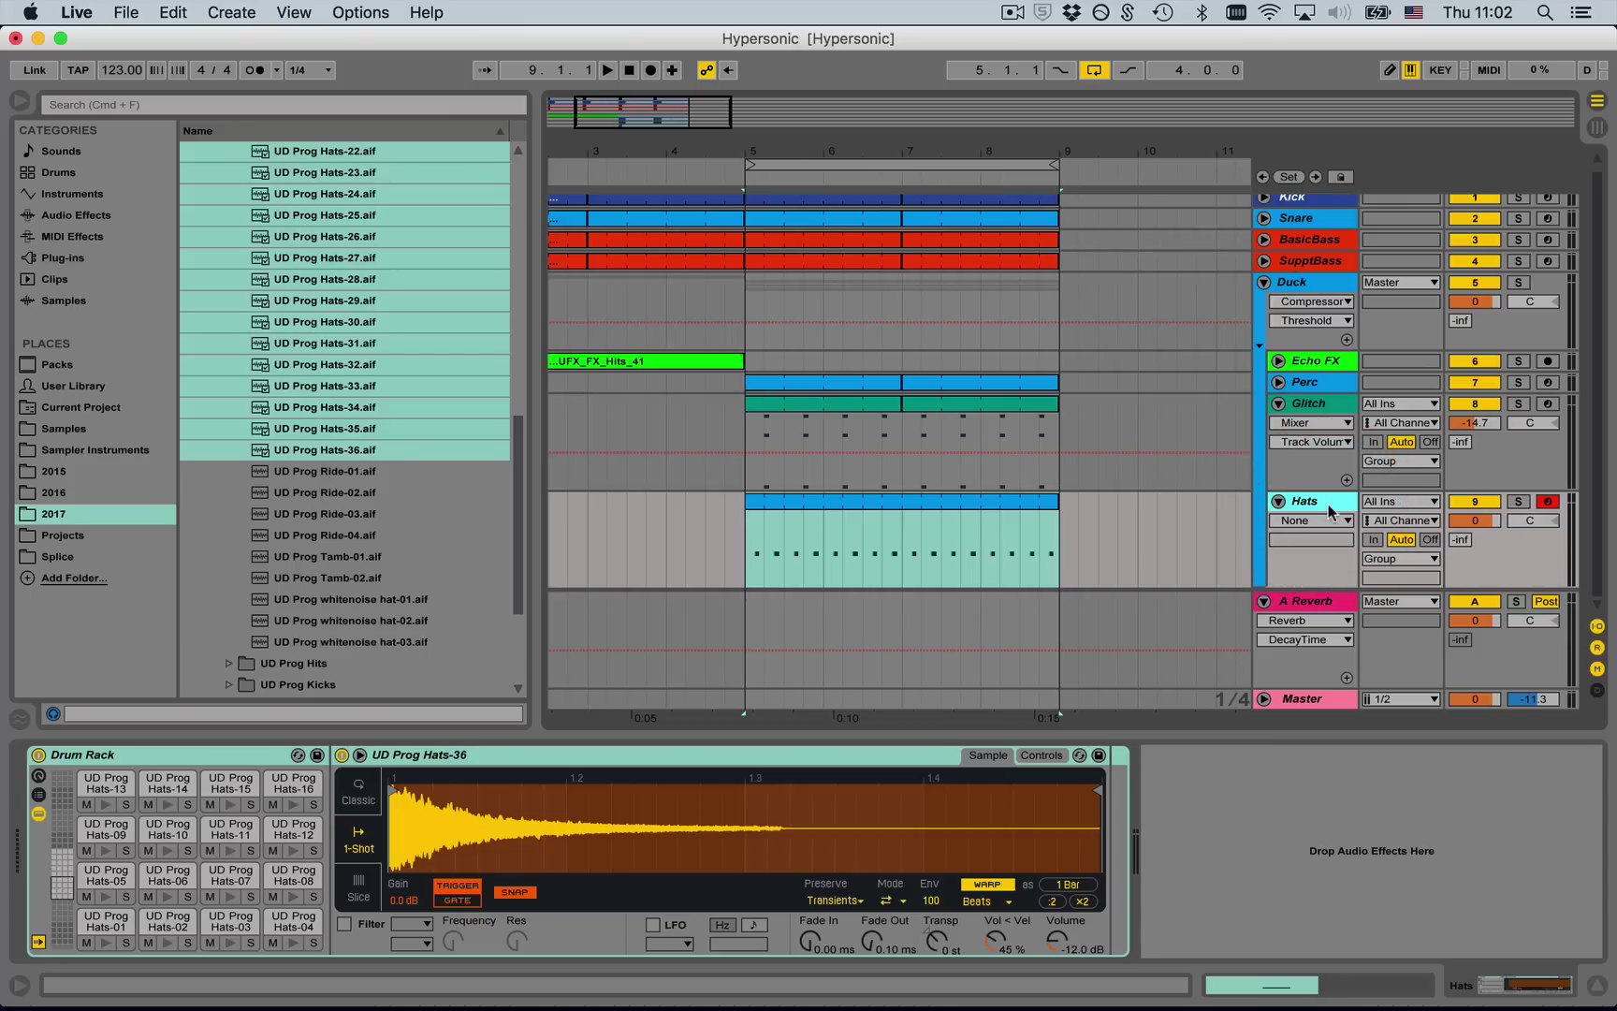
- Audition other hats during playback, moving the note to UD Prog Hats-29 and setting its velocity to 66
{"action": "key", "text": "space"}
{"action": "double_click", "coordinate": [945, 505]}
{"action": "left_click", "coordinate": [940, 604]}
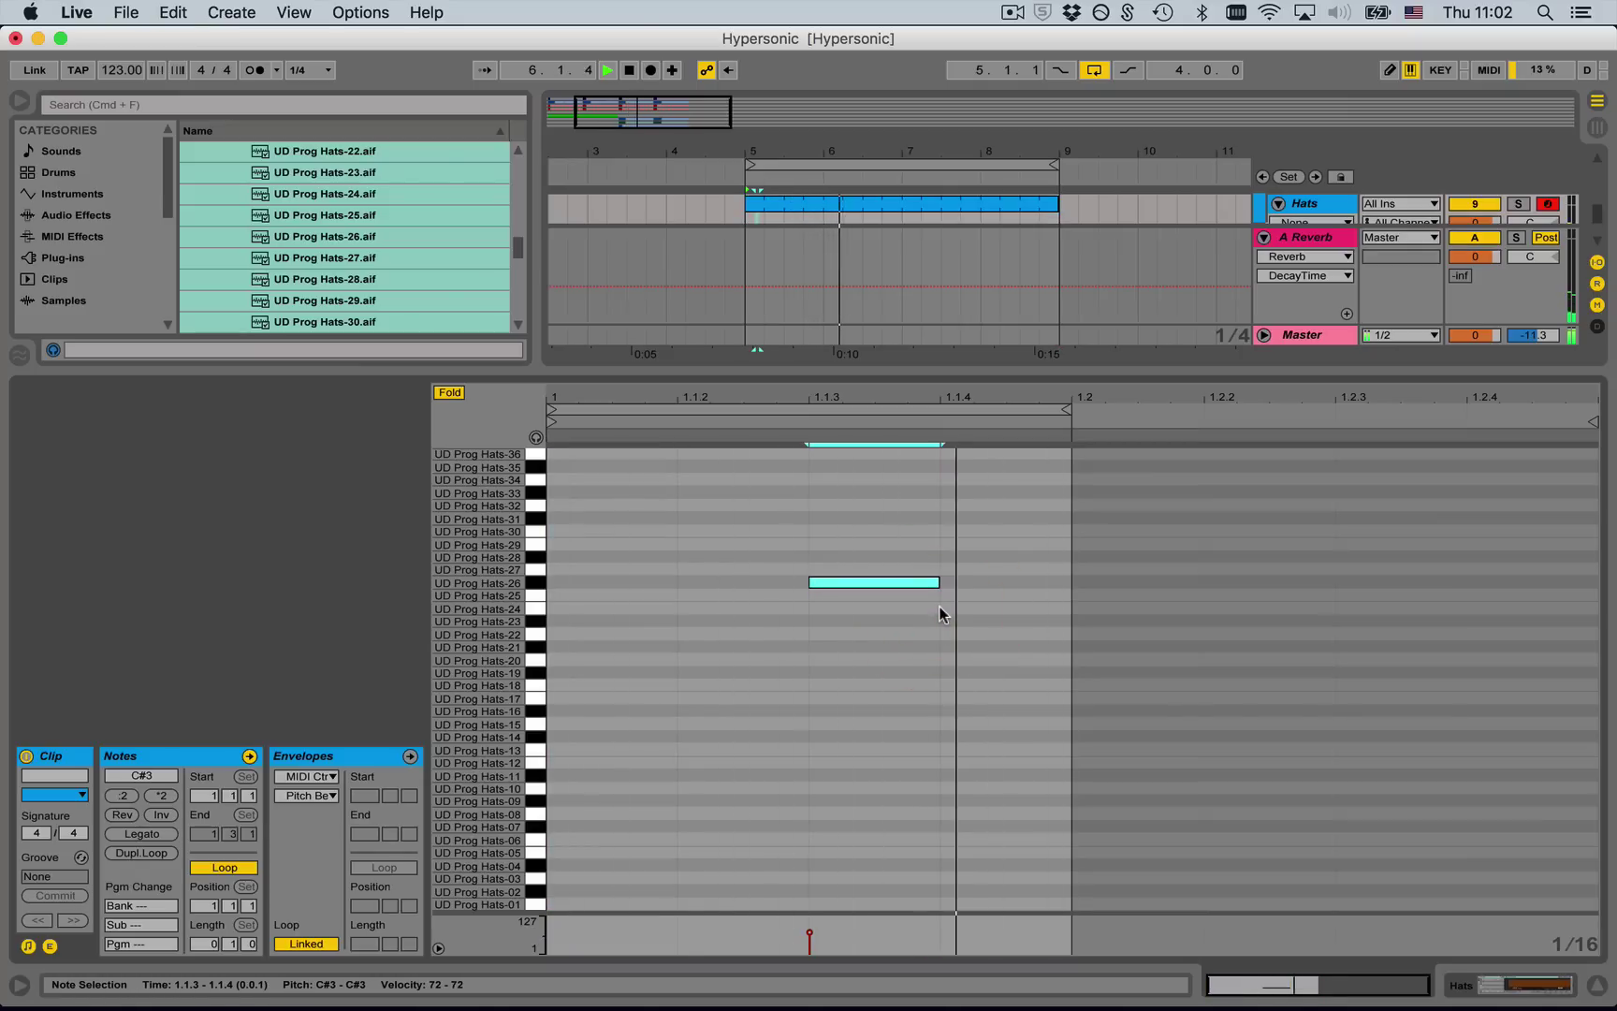
{"action": "key", "text": "Up"}
{"action": "key", "text": "Up"}
{"action": "key", "text": "Up"}
{"action": "key", "text": "Up"}
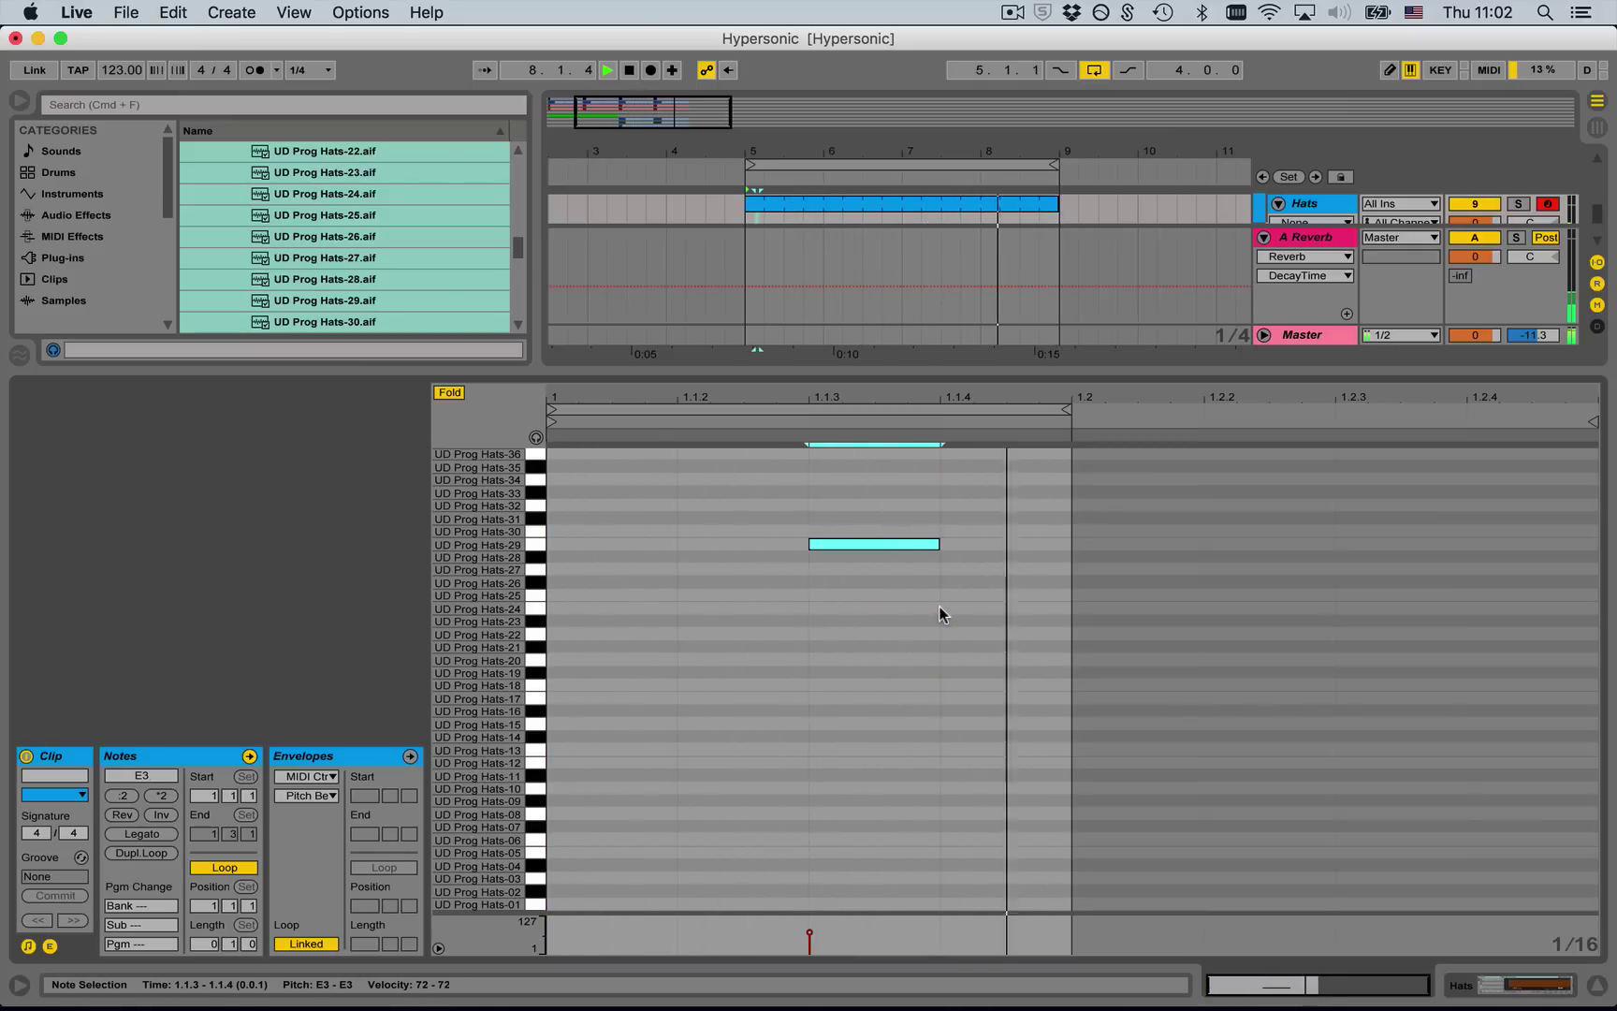
{"action": "key", "text": "space"}
{"action": "key", "text": "space"}
{"action": "left_click_drag", "start_coordinate": [881, 543], "coordinate": [883, 544]}
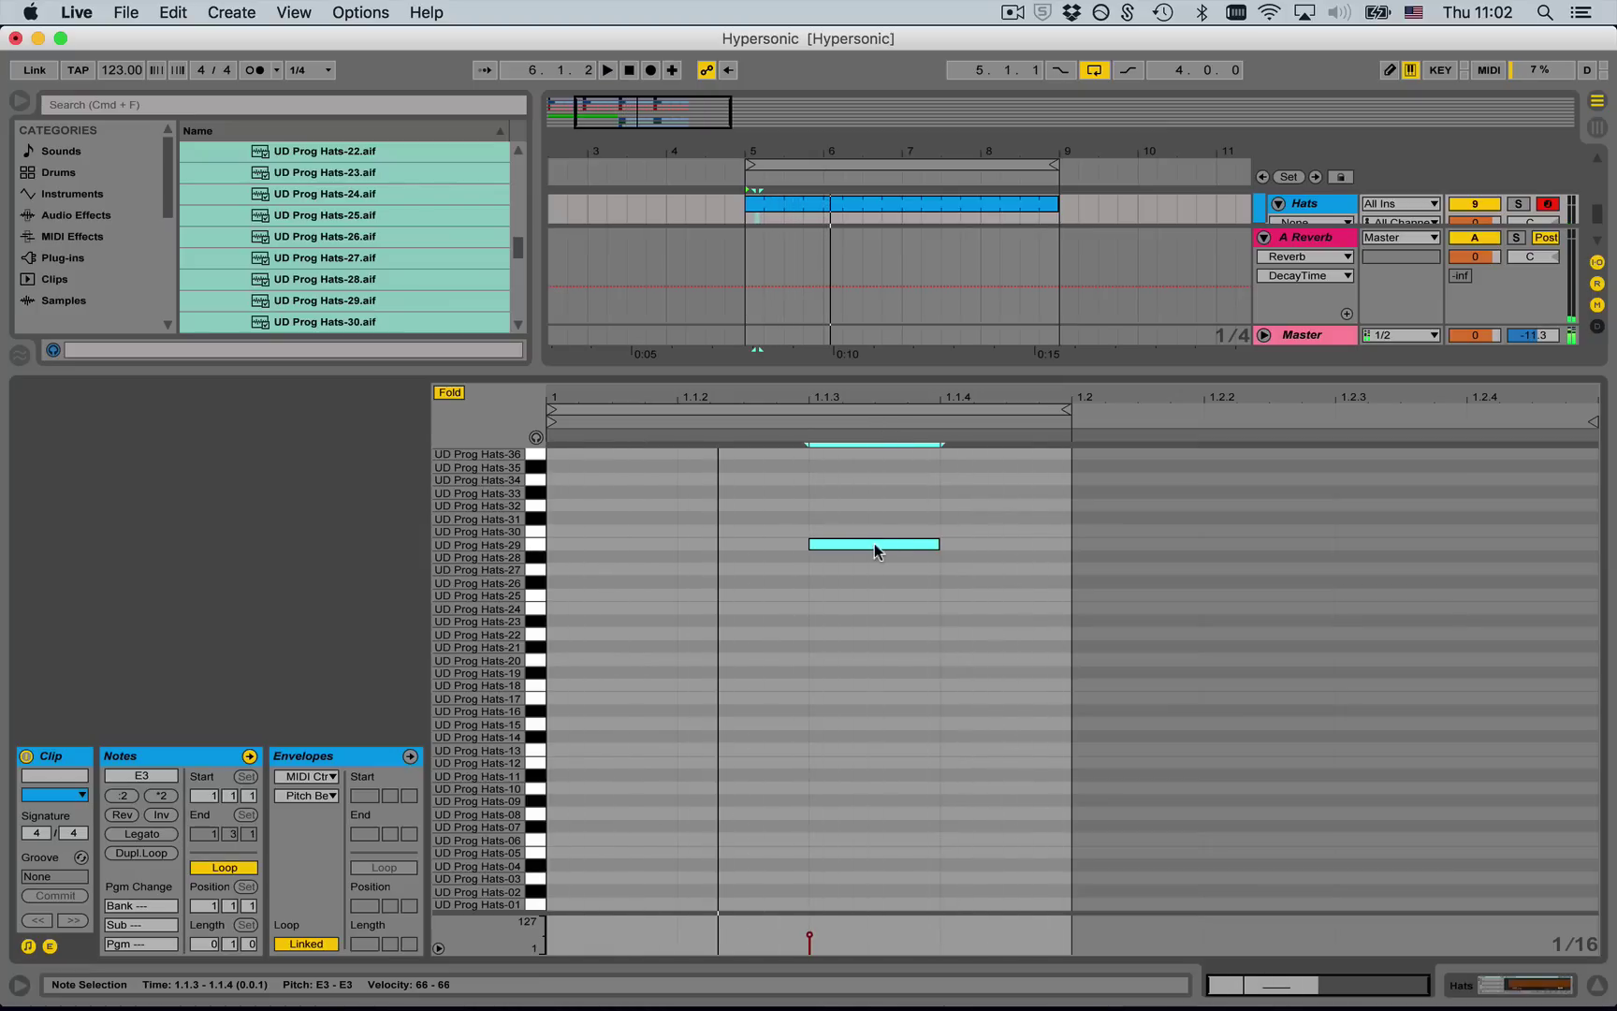
- Layer a second 1/16 note at 1.1.3 in the Hats clip and move it to UD Prog Hats-34
{"action": "left_click", "coordinate": [870, 492]}
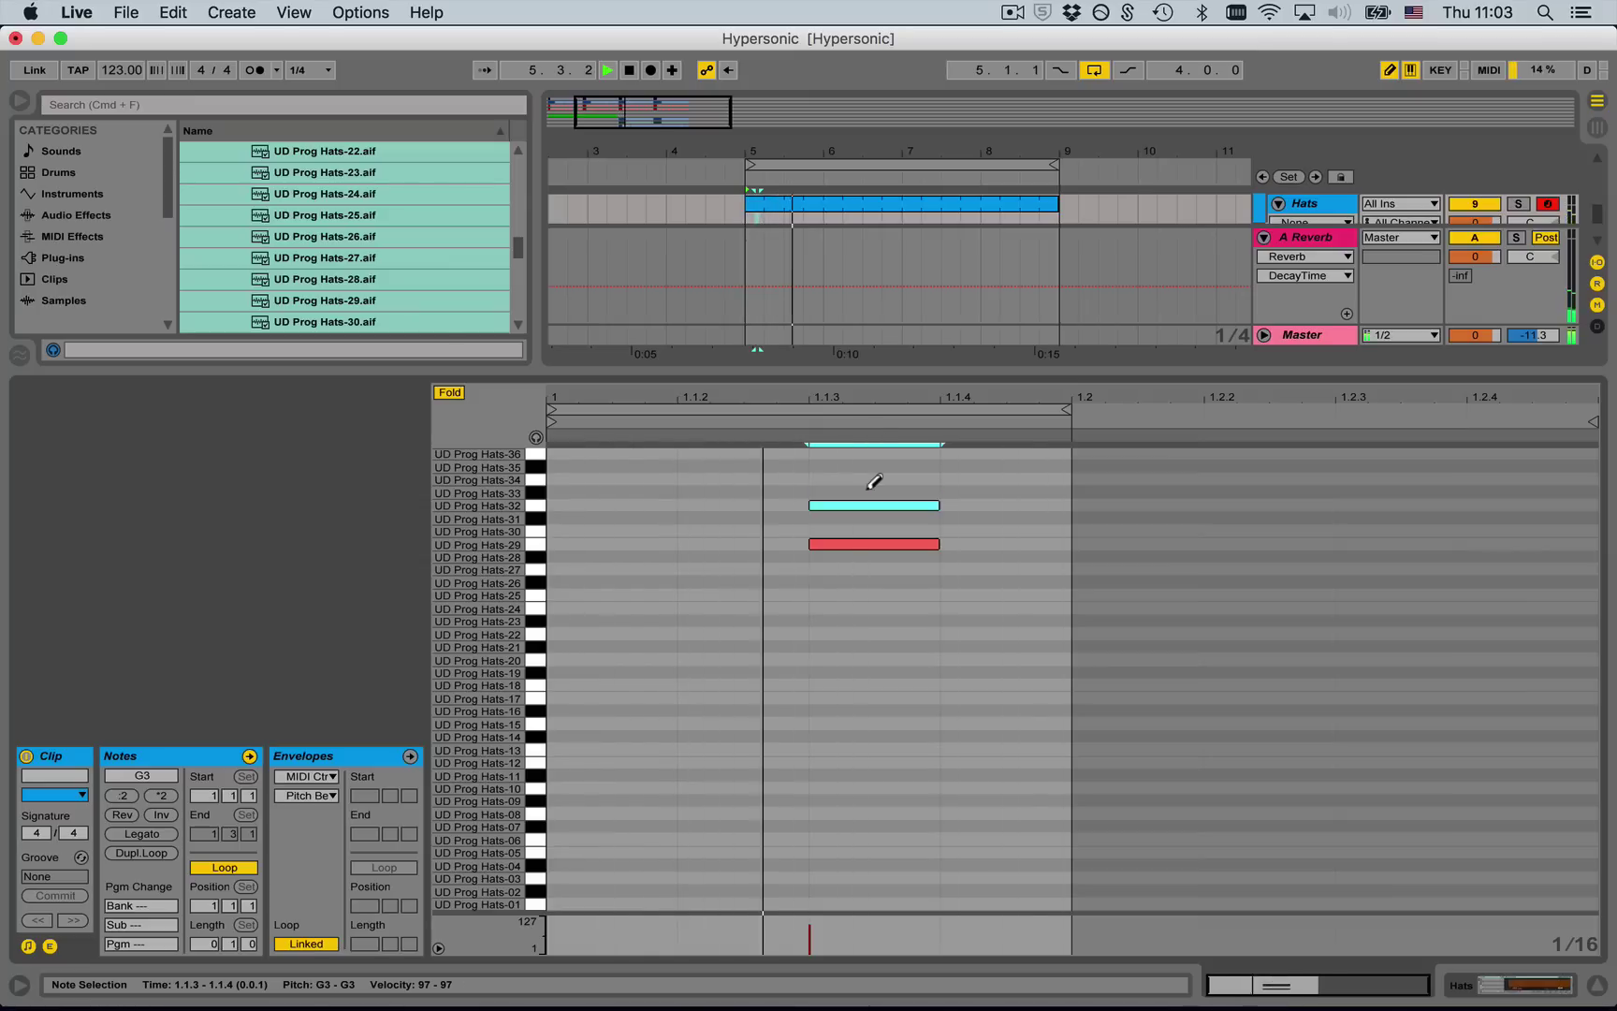
{"action": "left_click_drag", "start_coordinate": [878, 491], "coordinate": [878, 517]}
{"action": "key", "text": "Up"}
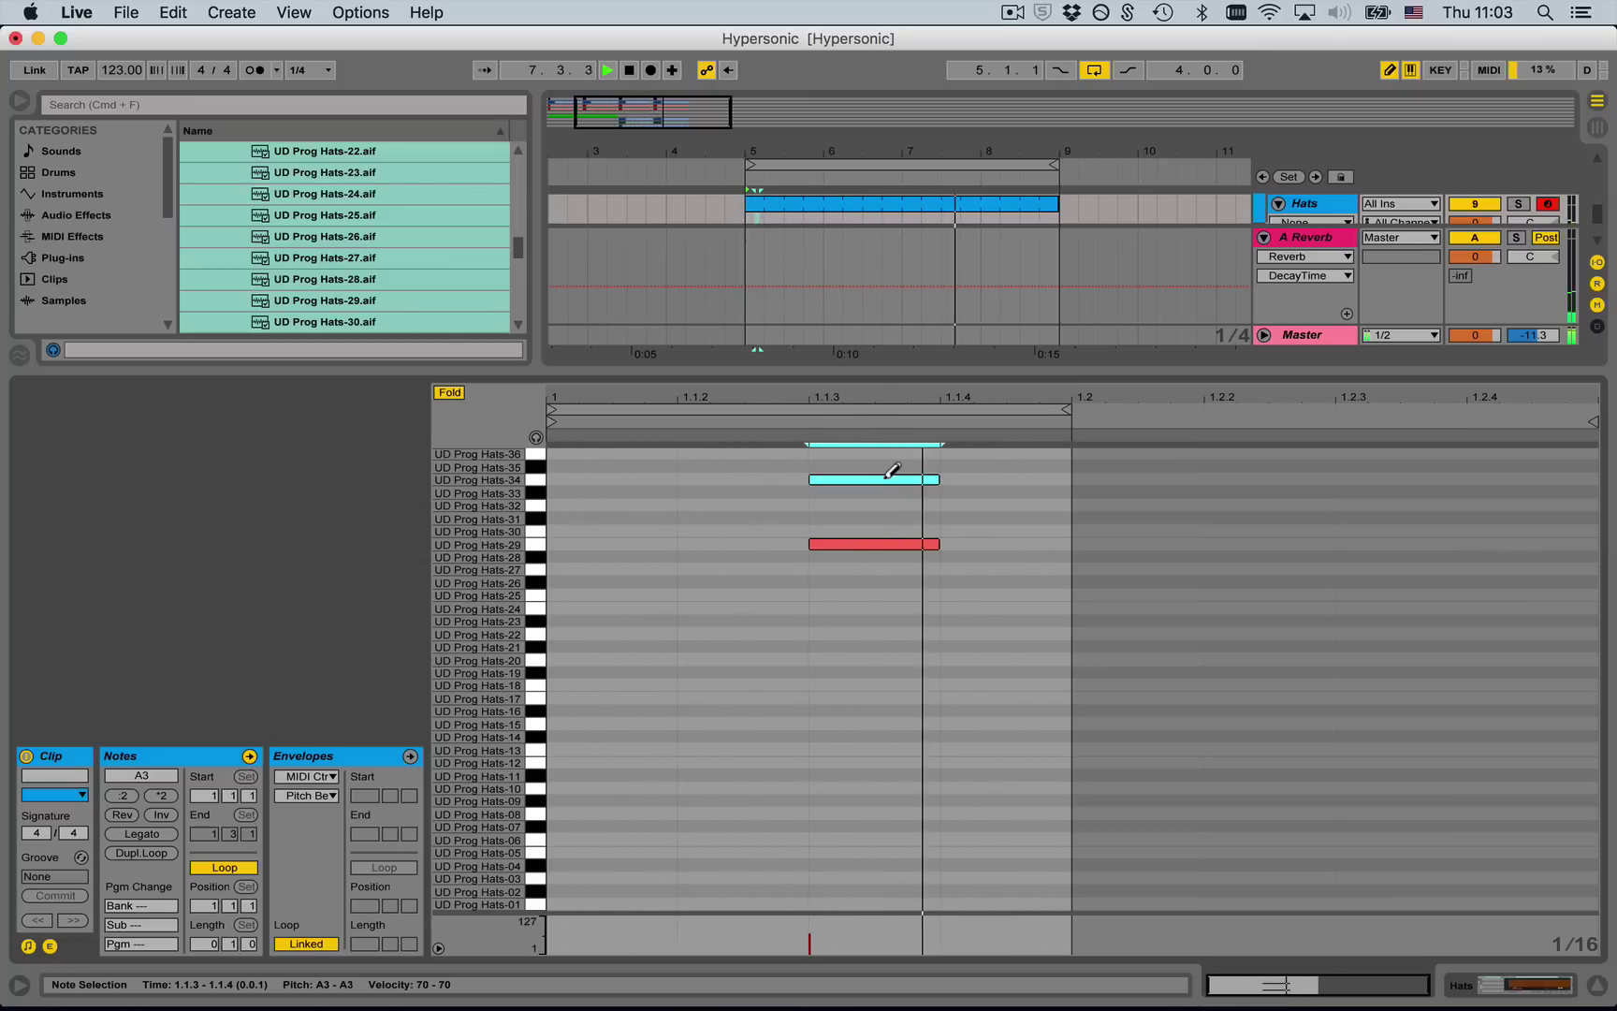
- Turn off grid snapping and nudge the UD Prog Hats-34 note to start slightly before the UD Prog Hats-29 note
{"action": "key", "text": "Right"}
{"action": "key", "text": "Left"}
{"action": "key", "text": "super+4"}
{"action": "key", "text": "Right"}
{"action": "key", "text": "Right"}
{"action": "key", "text": "Right"}
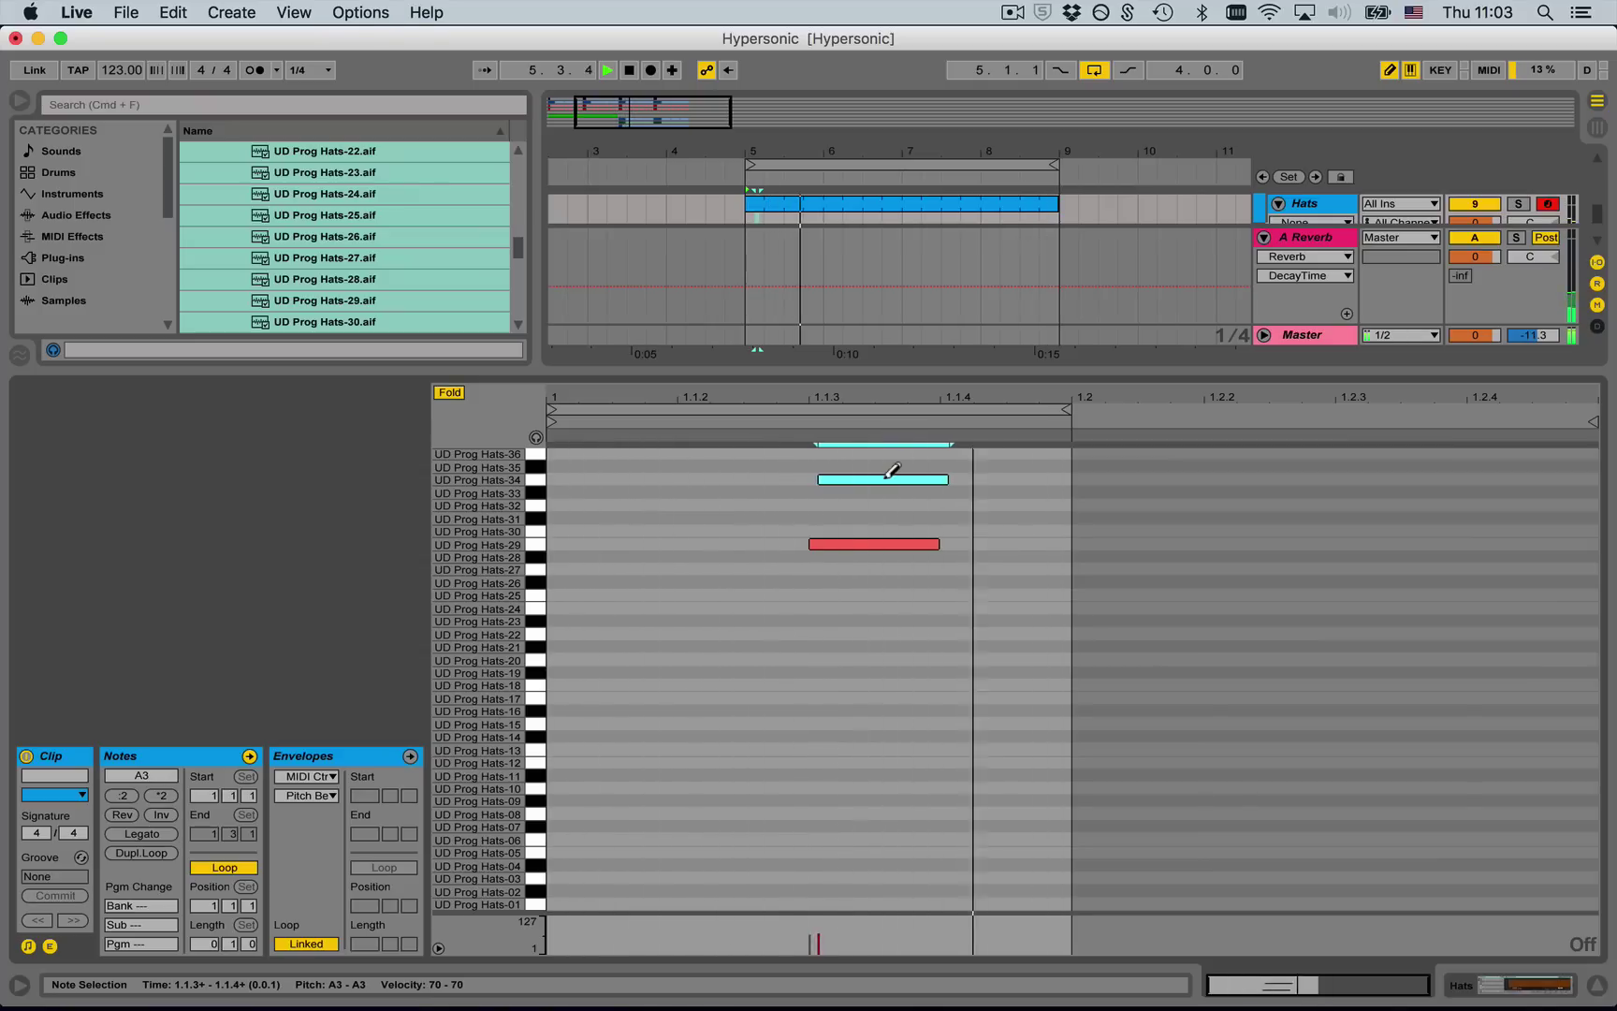
{"action": "key", "text": "space"}
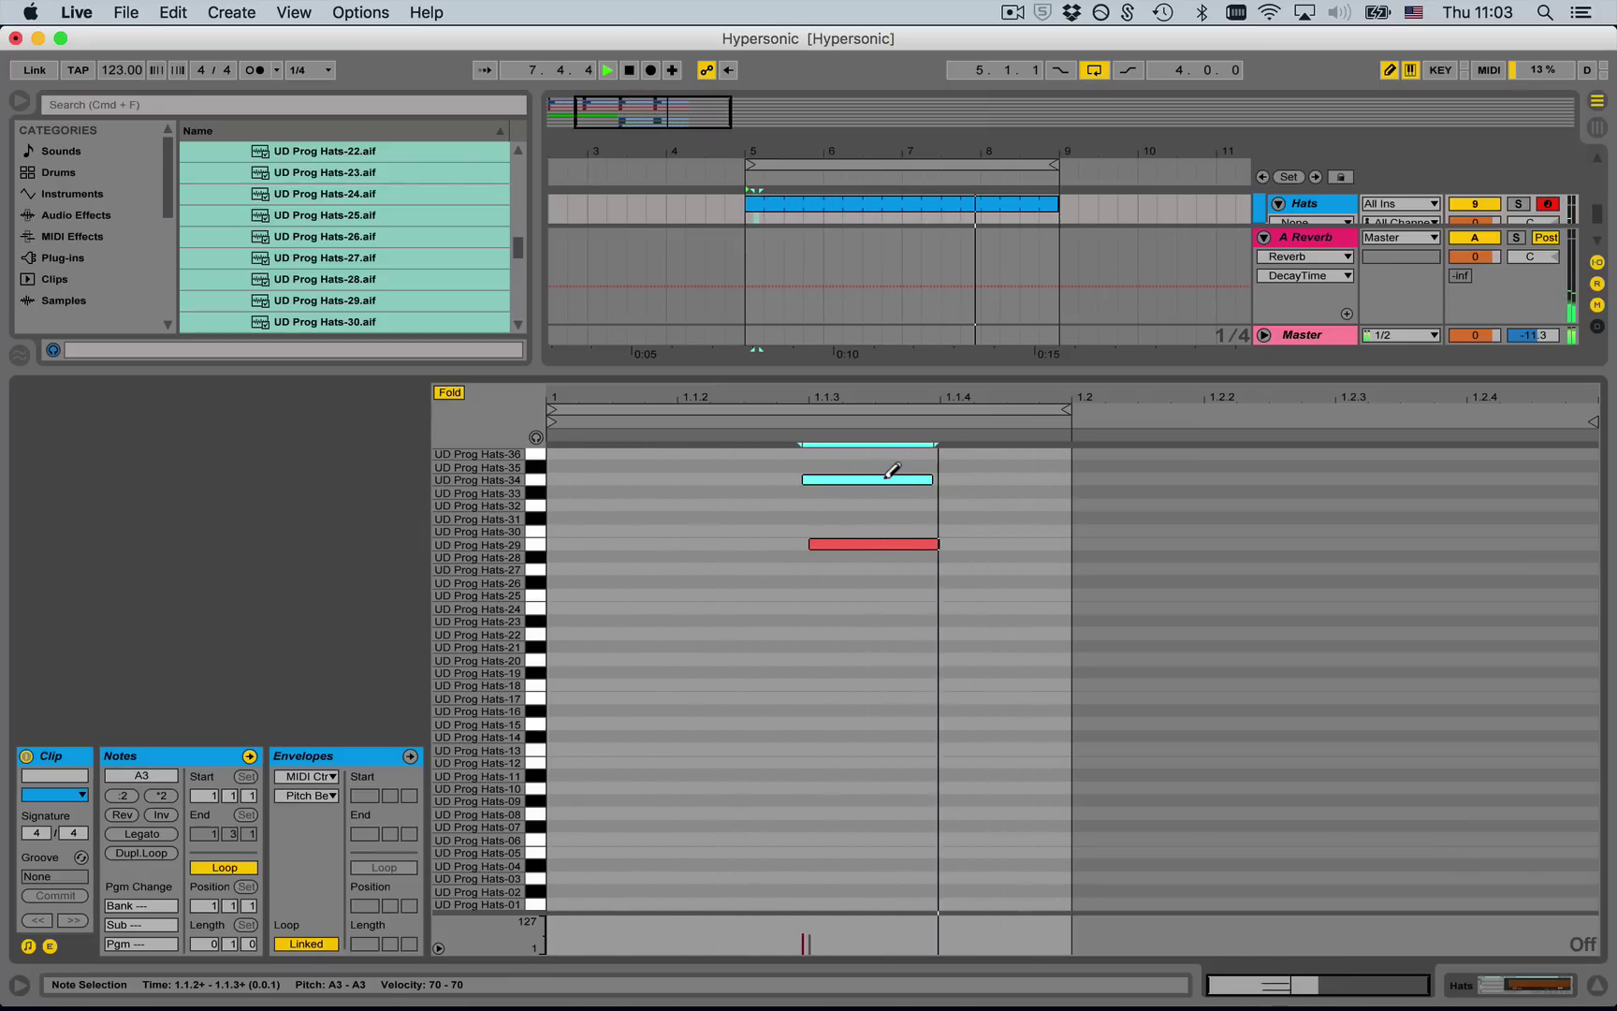
- Set the Hats track volume to -0.1 dB and stop playback
{"action": "left_click_drag", "start_coordinate": [884, 477], "coordinate": [885, 491]}
{"action": "key", "text": "shift+Tab"}
{"action": "key", "text": "shift+Tab"}
{"action": "key", "text": "shift+Tab"}
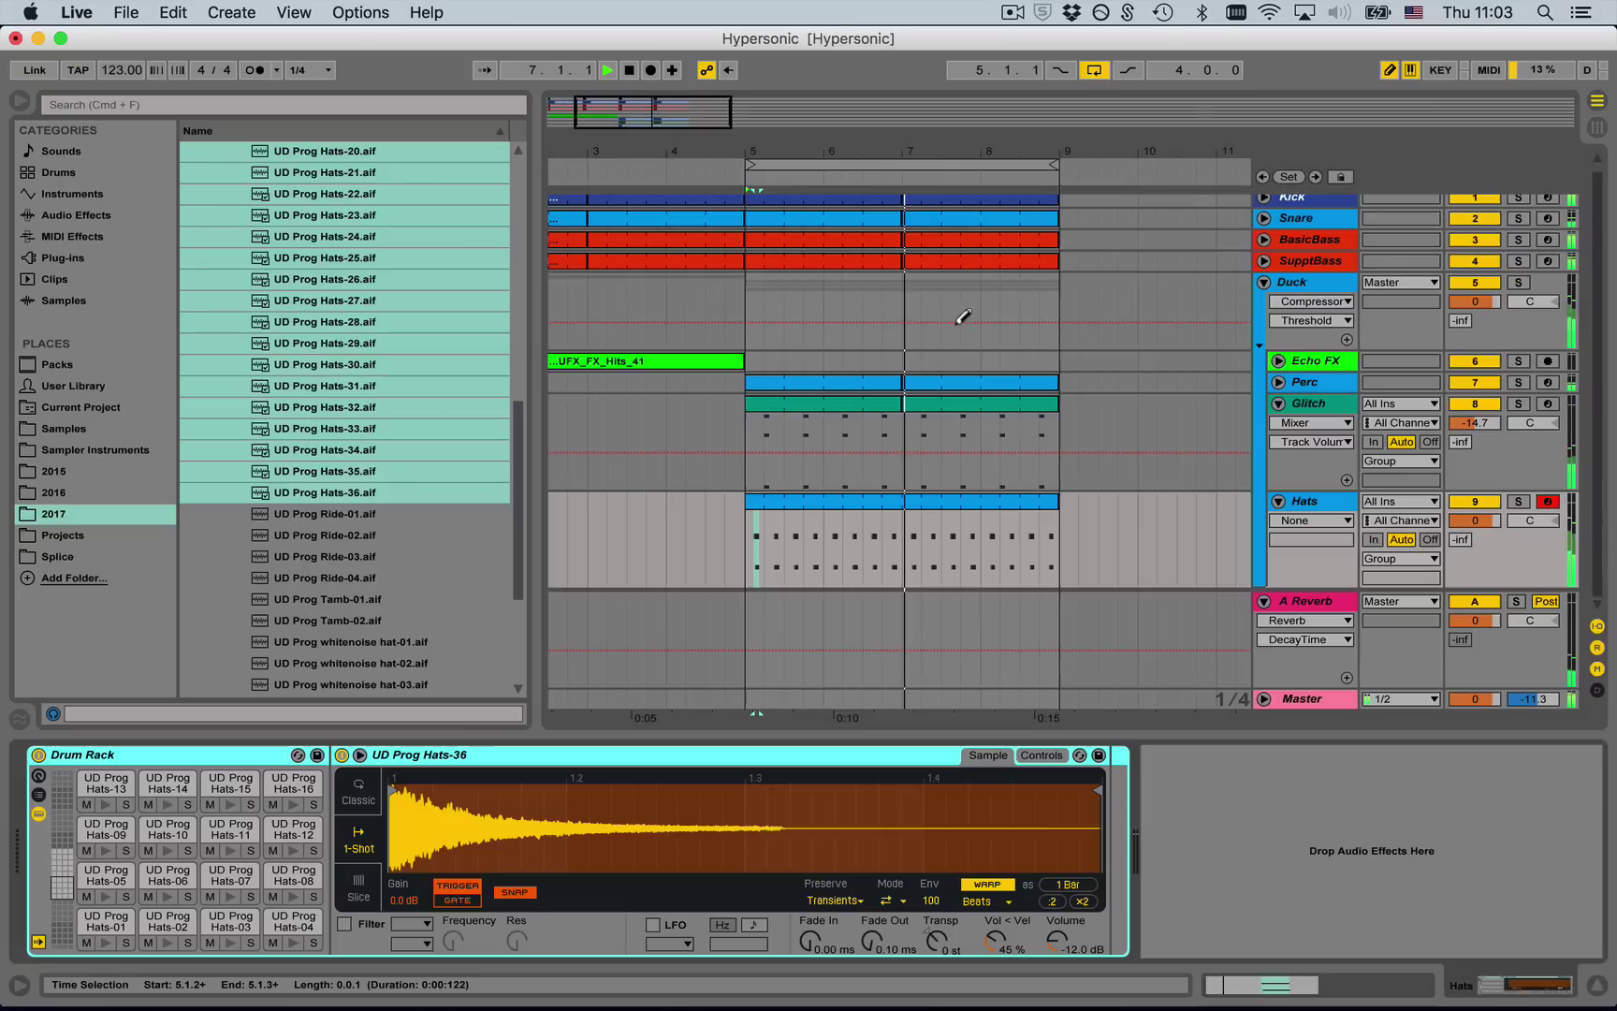
{"action": "left_click_drag", "start_coordinate": [1471, 522], "coordinate": [1471, 526]}
{"action": "key", "text": "space"}
- Duplicate the Hats track and rename the copy 16Hats
{"action": "left_click", "coordinate": [1291, 506]}
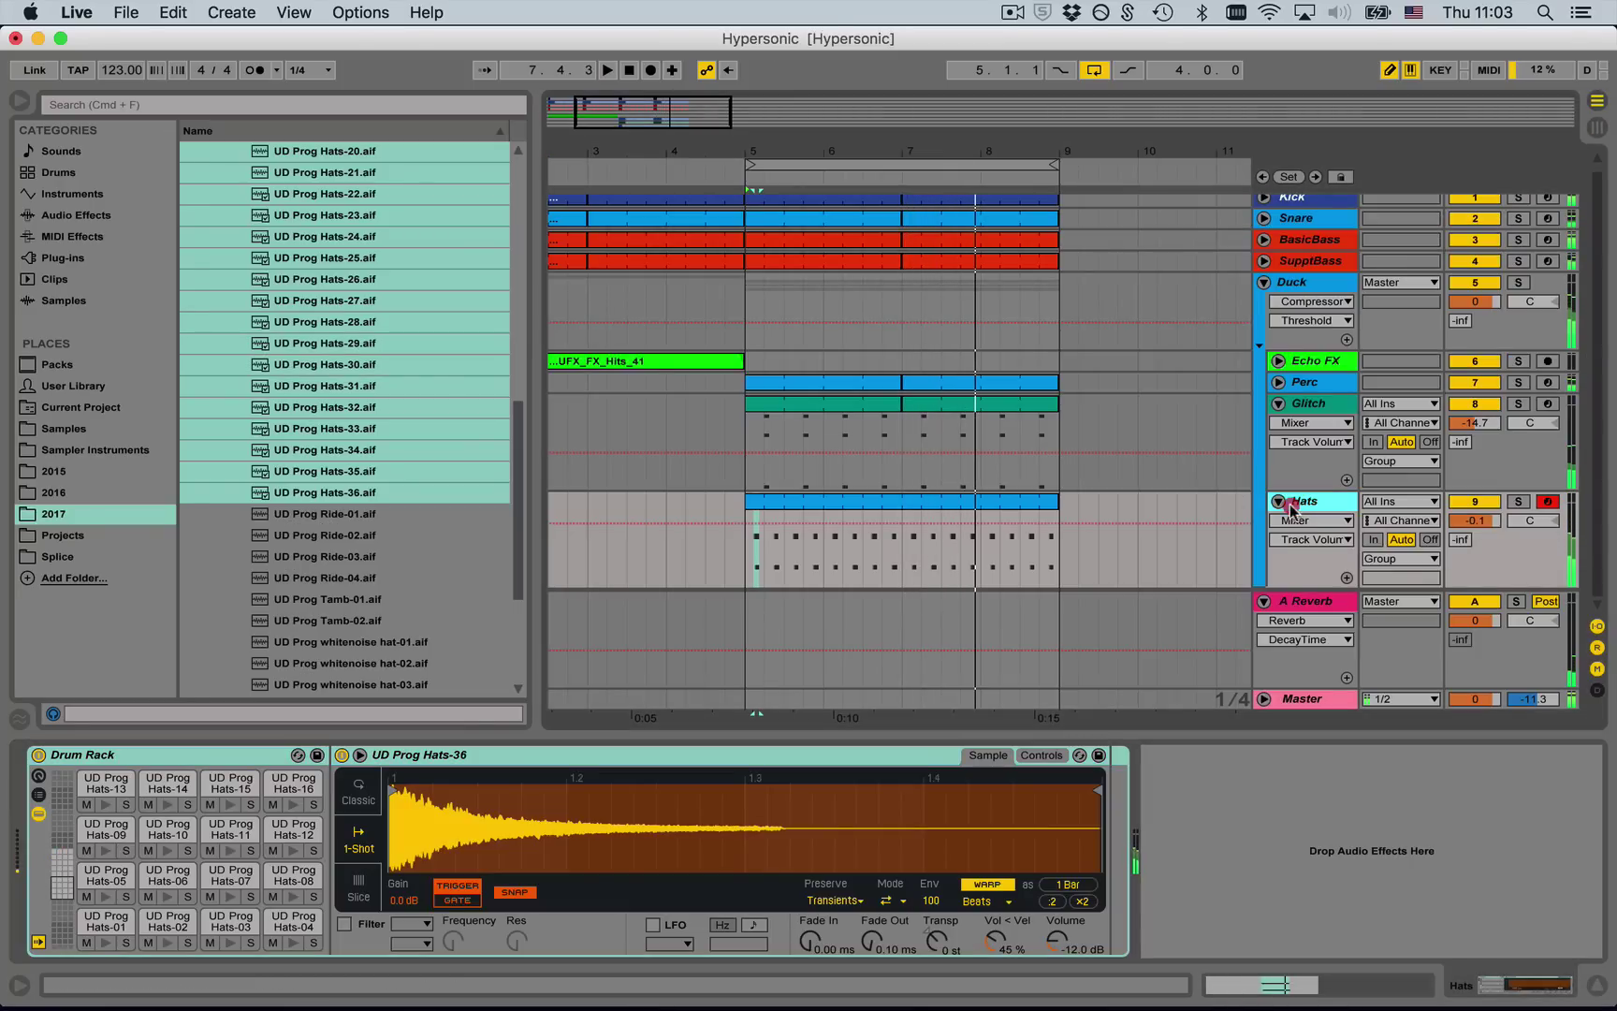
{"action": "left_click", "coordinate": [1336, 492]}
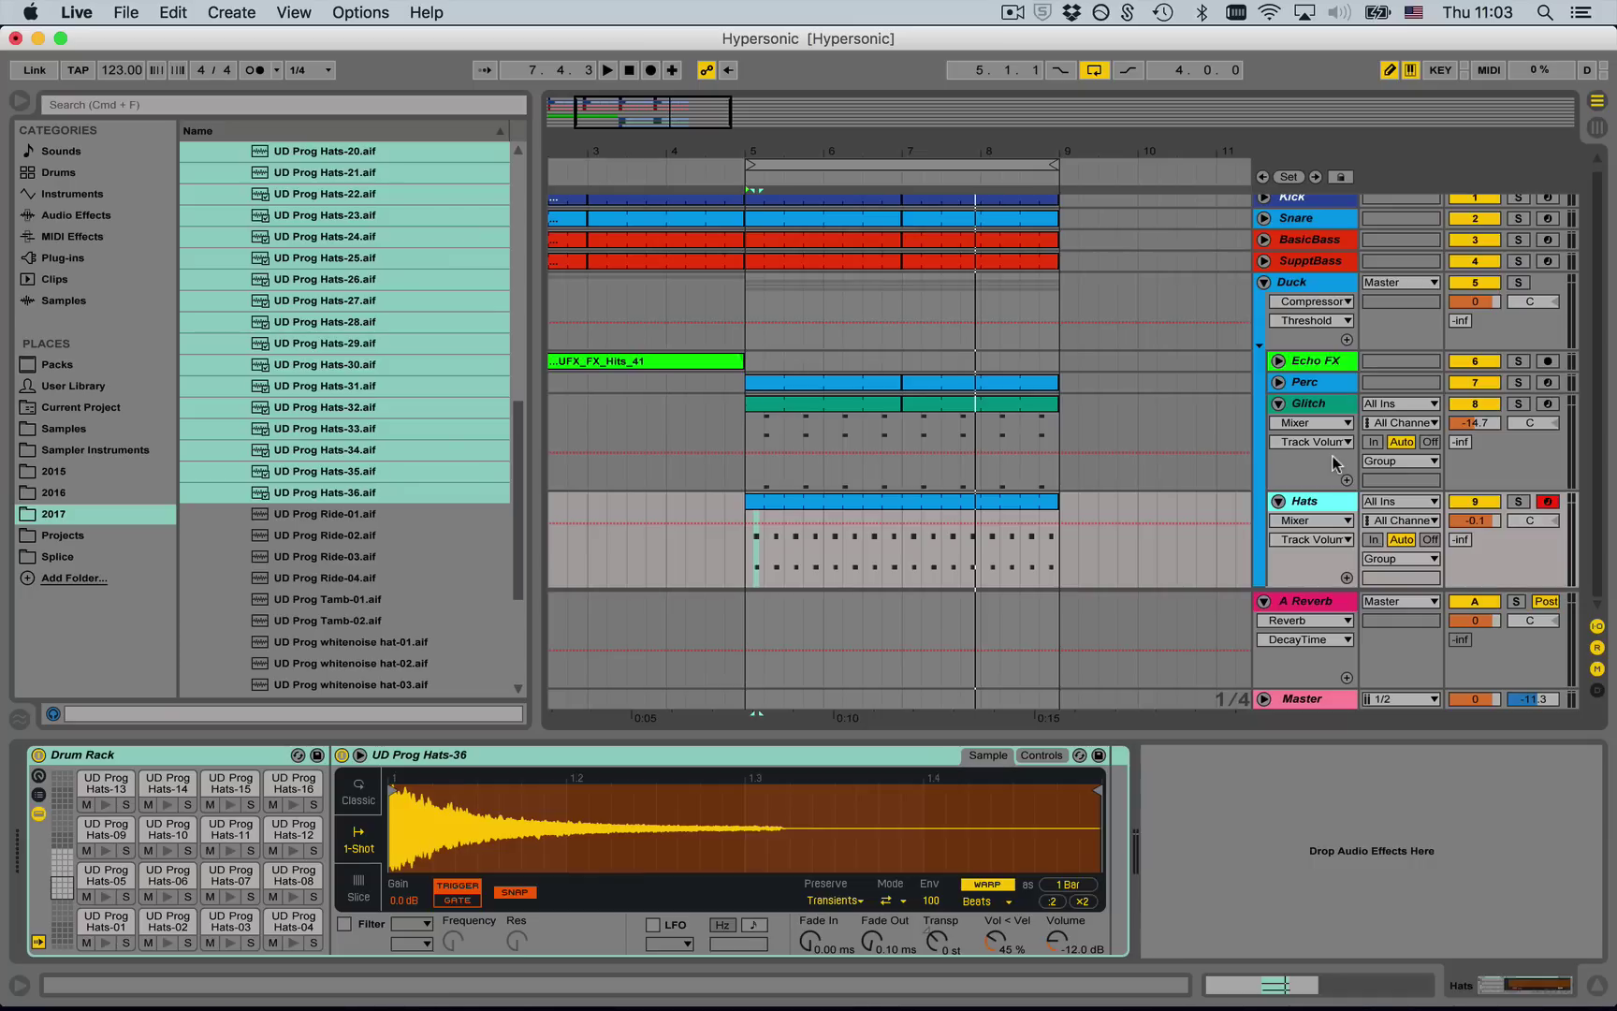
{"action": "key", "text": "super+d"}
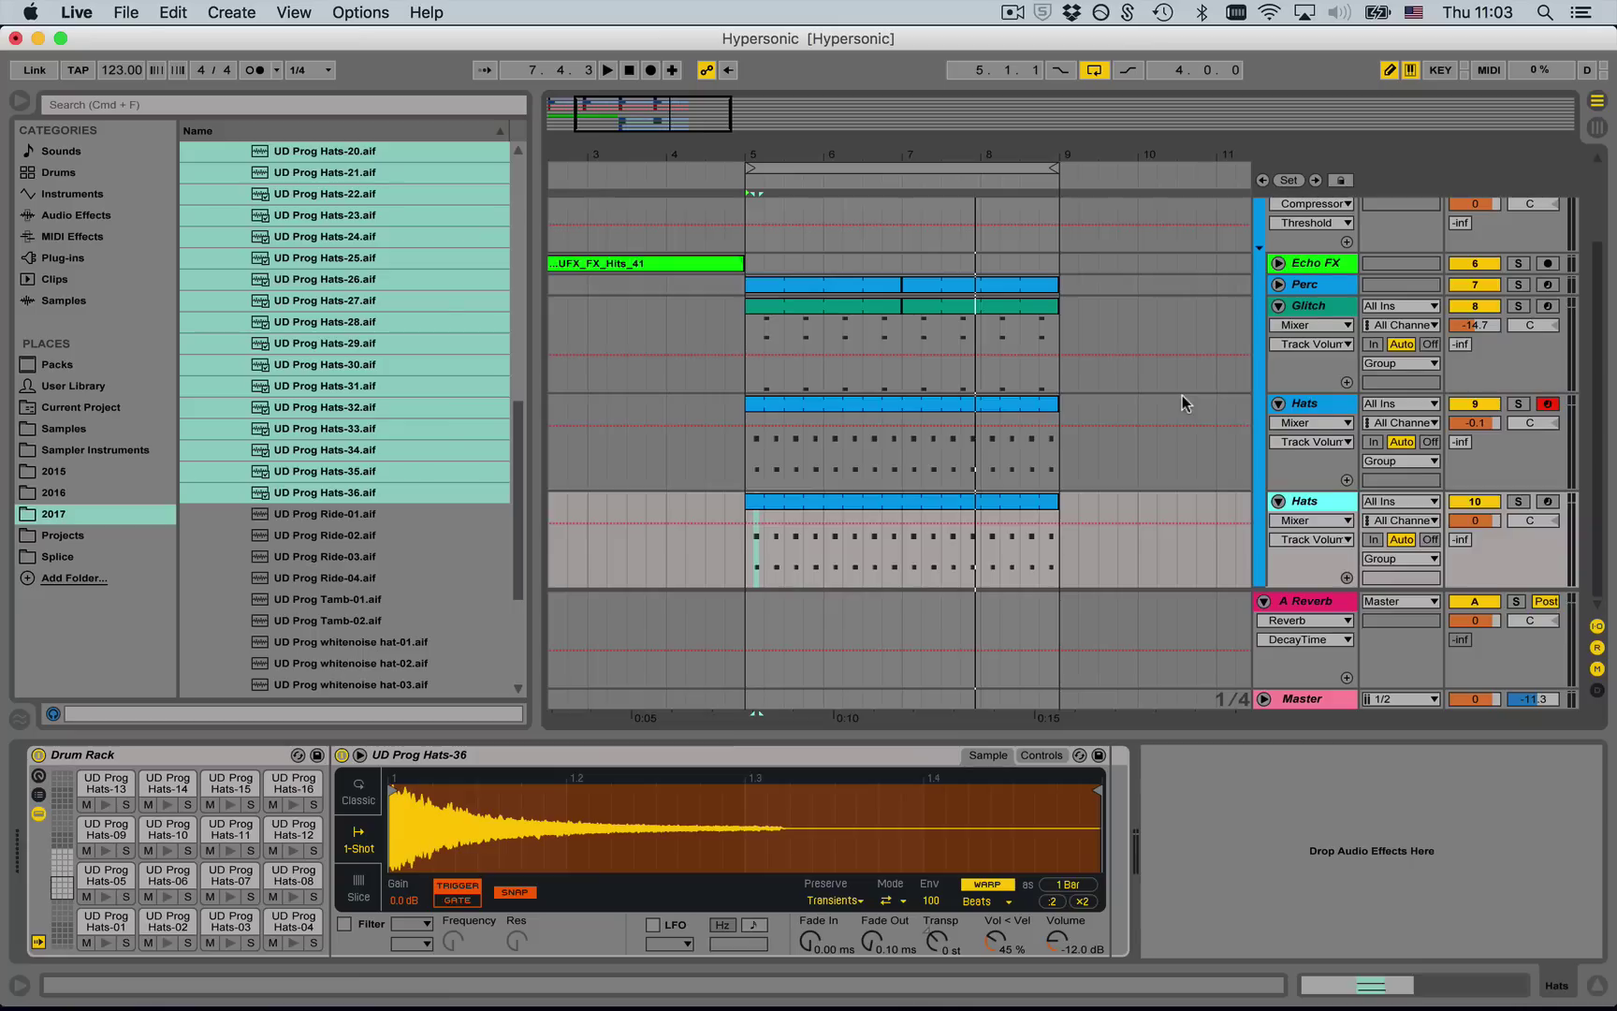
{"action": "key", "text": "super+r"}
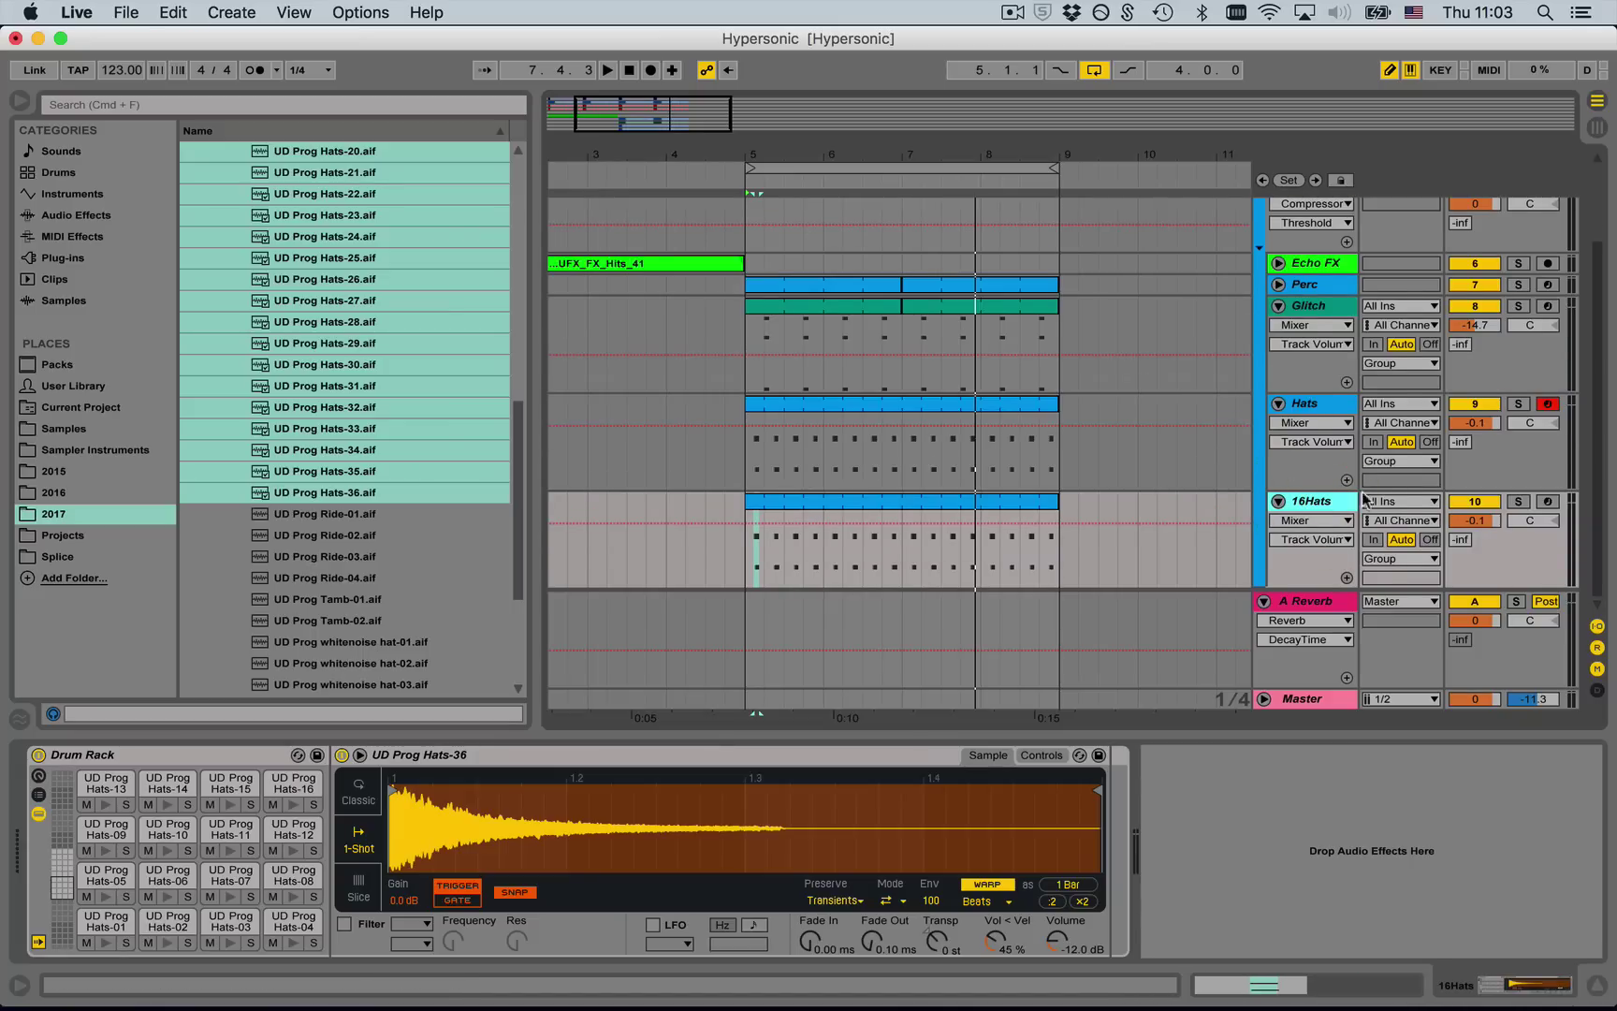
- Duplicate the bars 5–9 section of the groove twice, extending its clips to bar 17
{"action": "left_click_drag", "start_coordinate": [823, 136], "coordinate": [981, 362]}
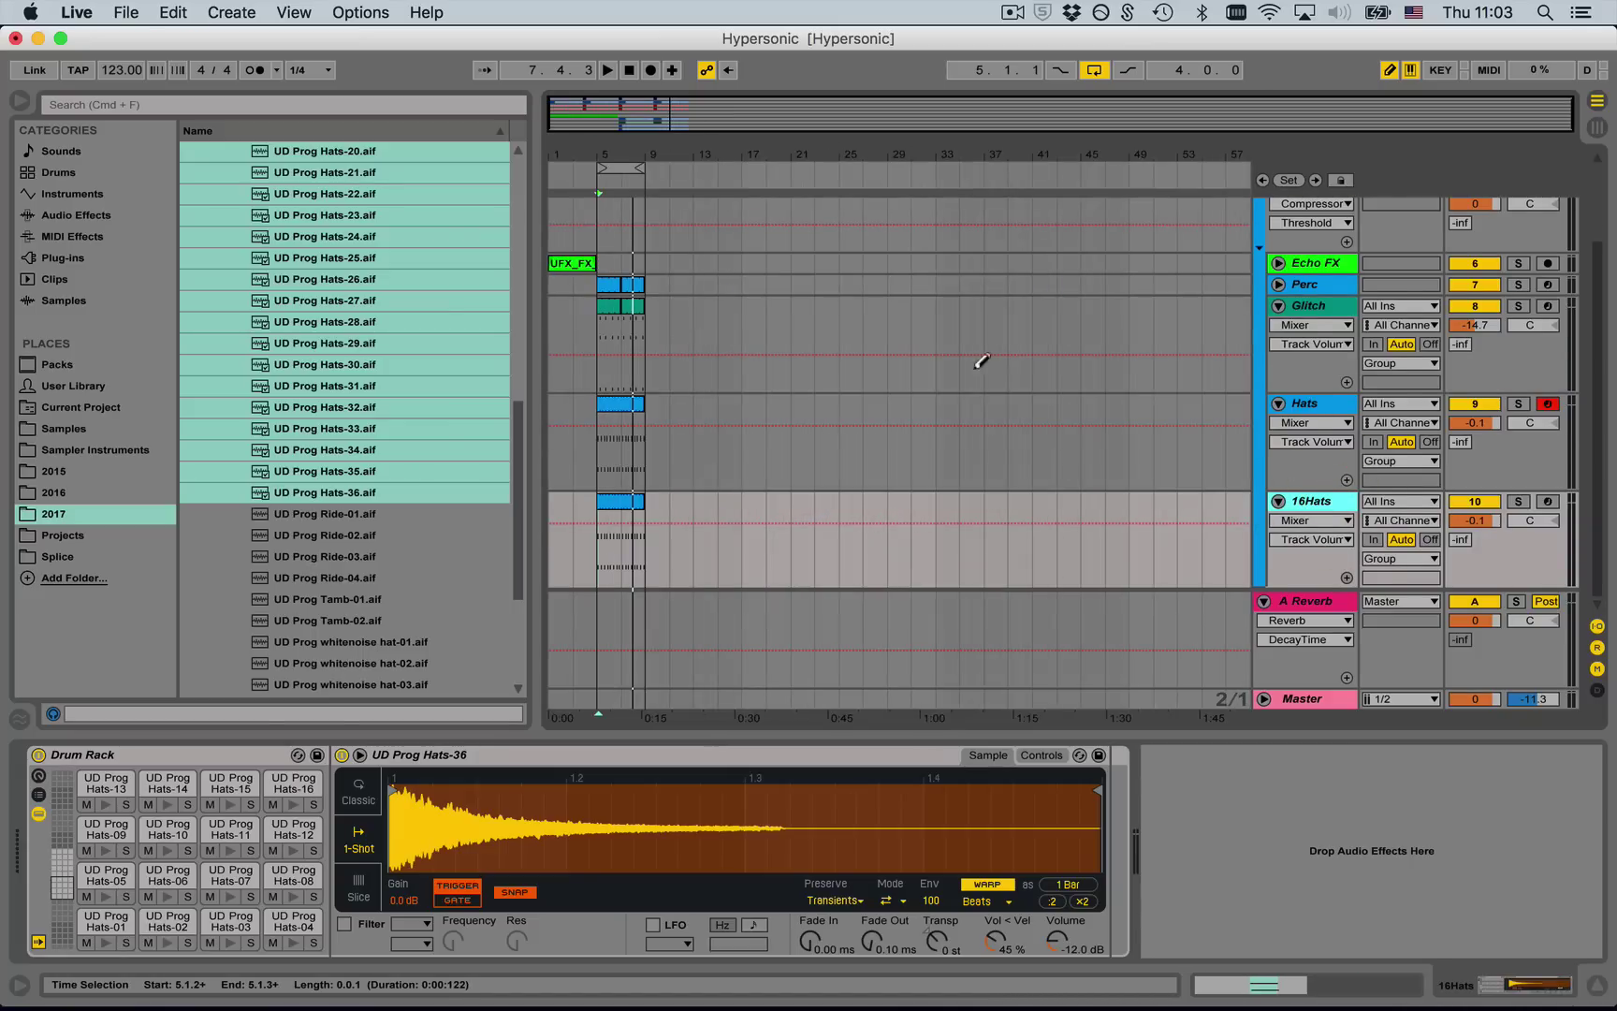
{"action": "left_click", "coordinate": [625, 506]}
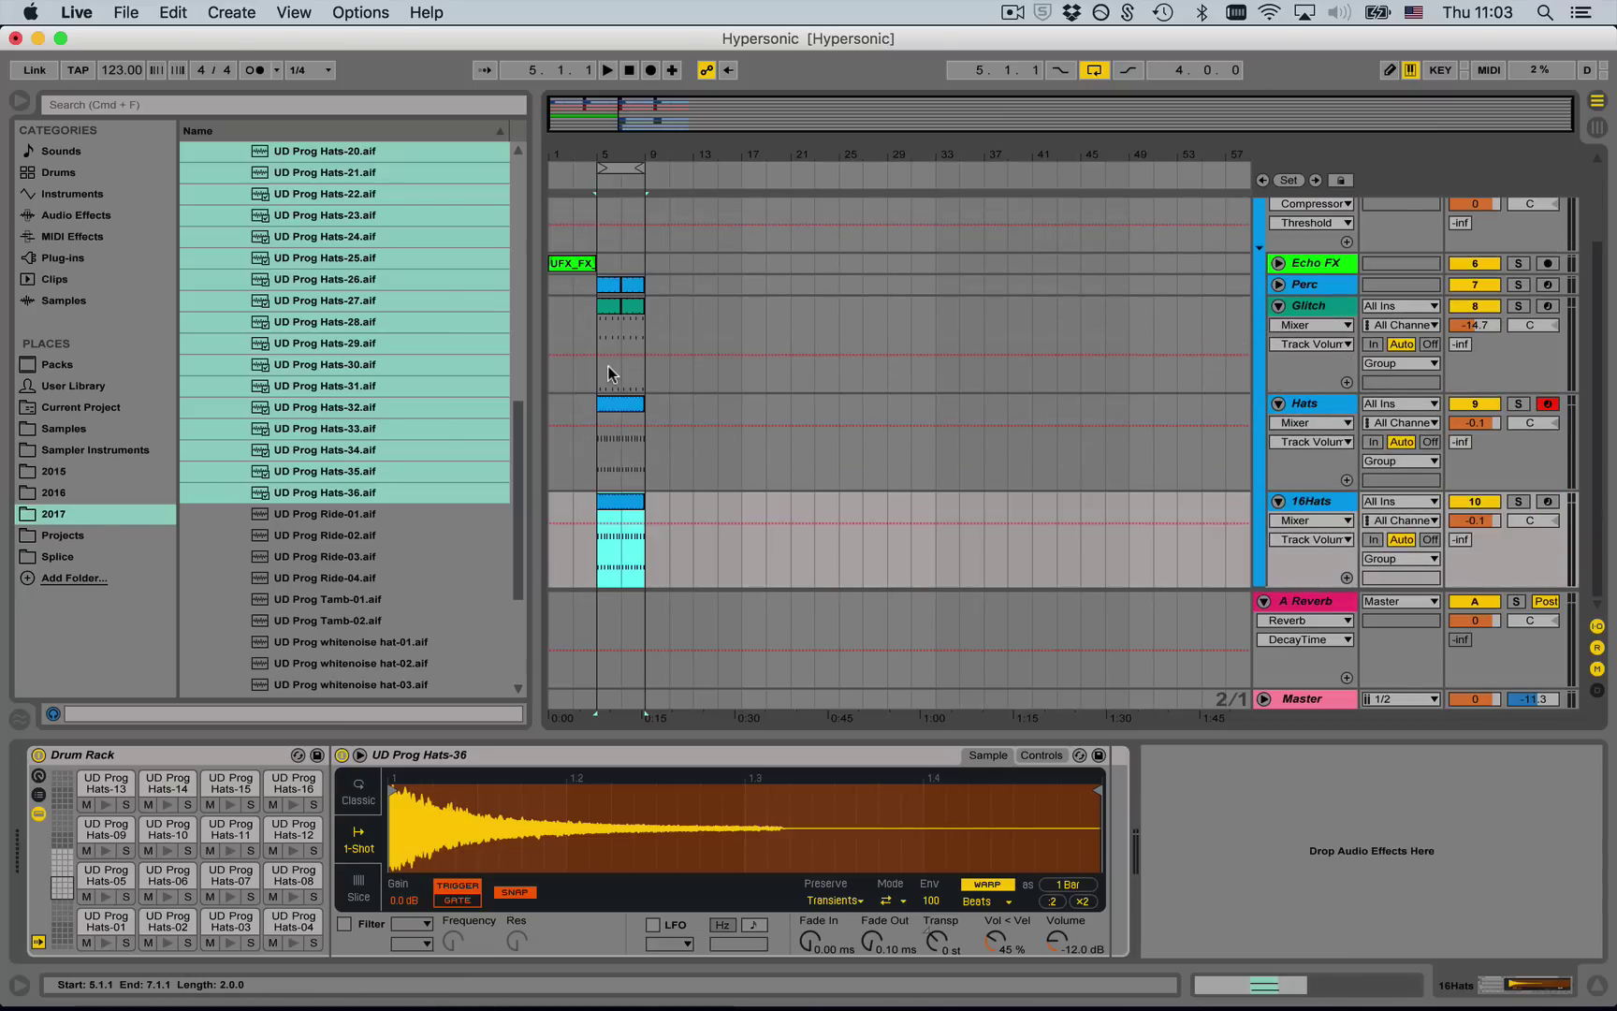
{"action": "key", "text": "super+d"}
{"action": "key", "text": "super+d"}
- Delete the 16Hats clip spanning bars 5–9
{"action": "scroll", "coordinate": [677, 403], "scroll_direction": "up", "scroll_amount": 3}
{"action": "scroll", "coordinate": [678, 403], "scroll_direction": "down", "scroll_amount": 3}
{"action": "left_click", "coordinate": [613, 501]}
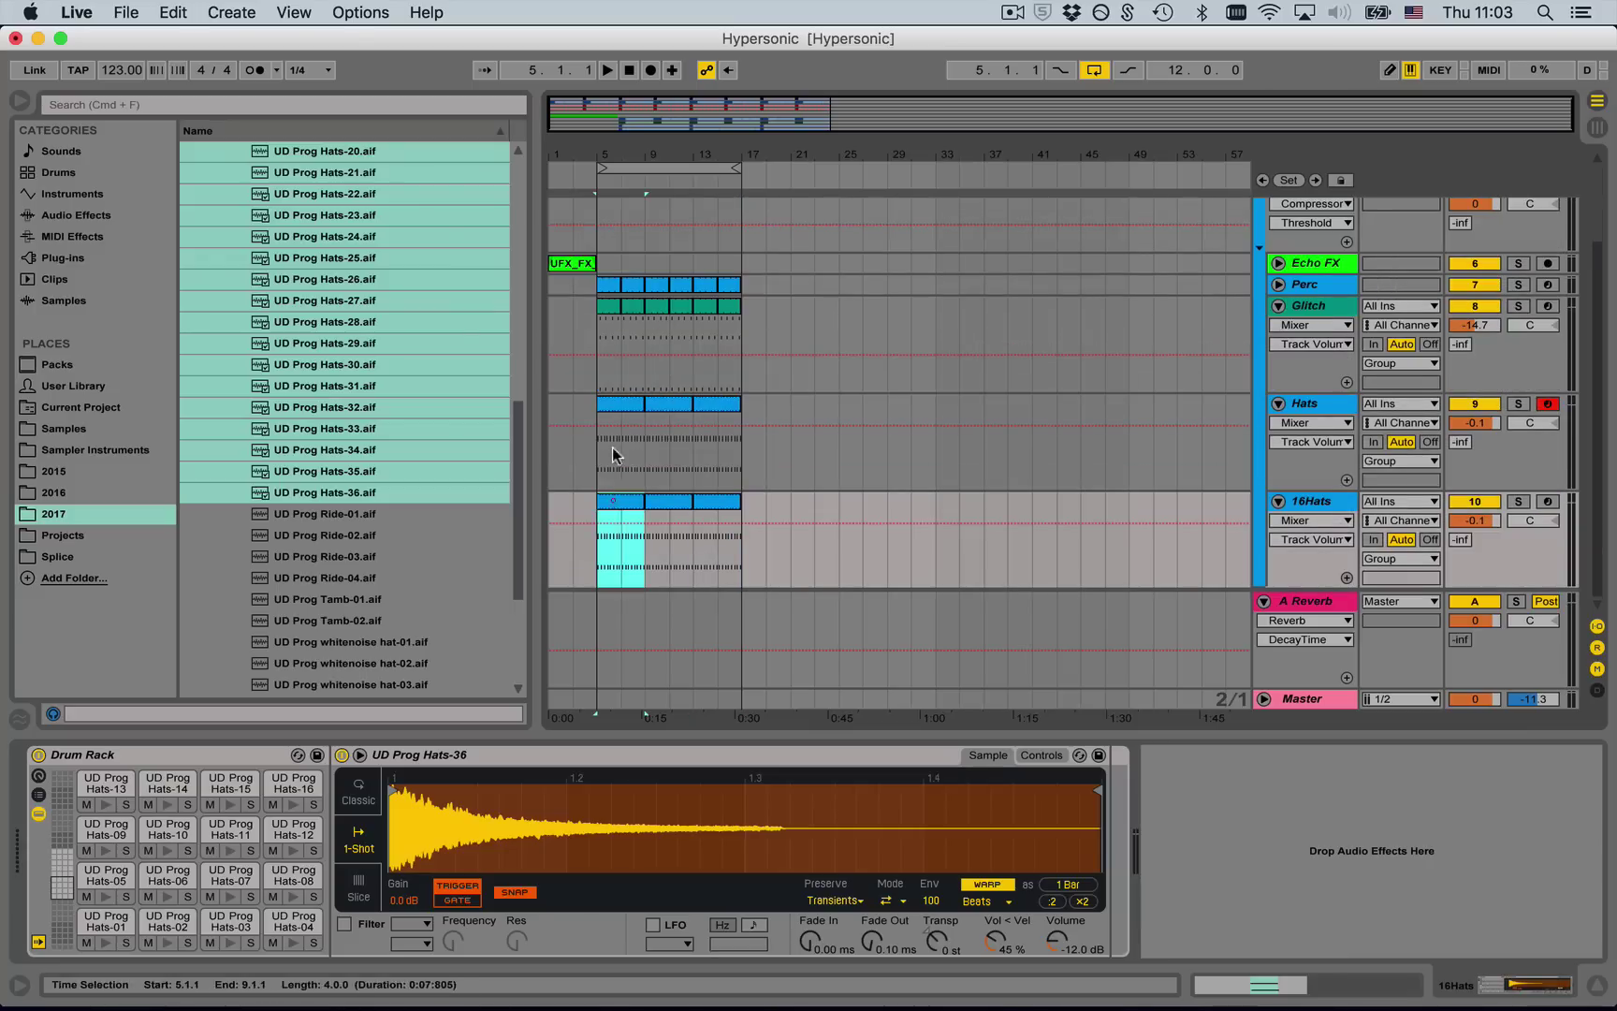
{"action": "key", "text": "Delete"}
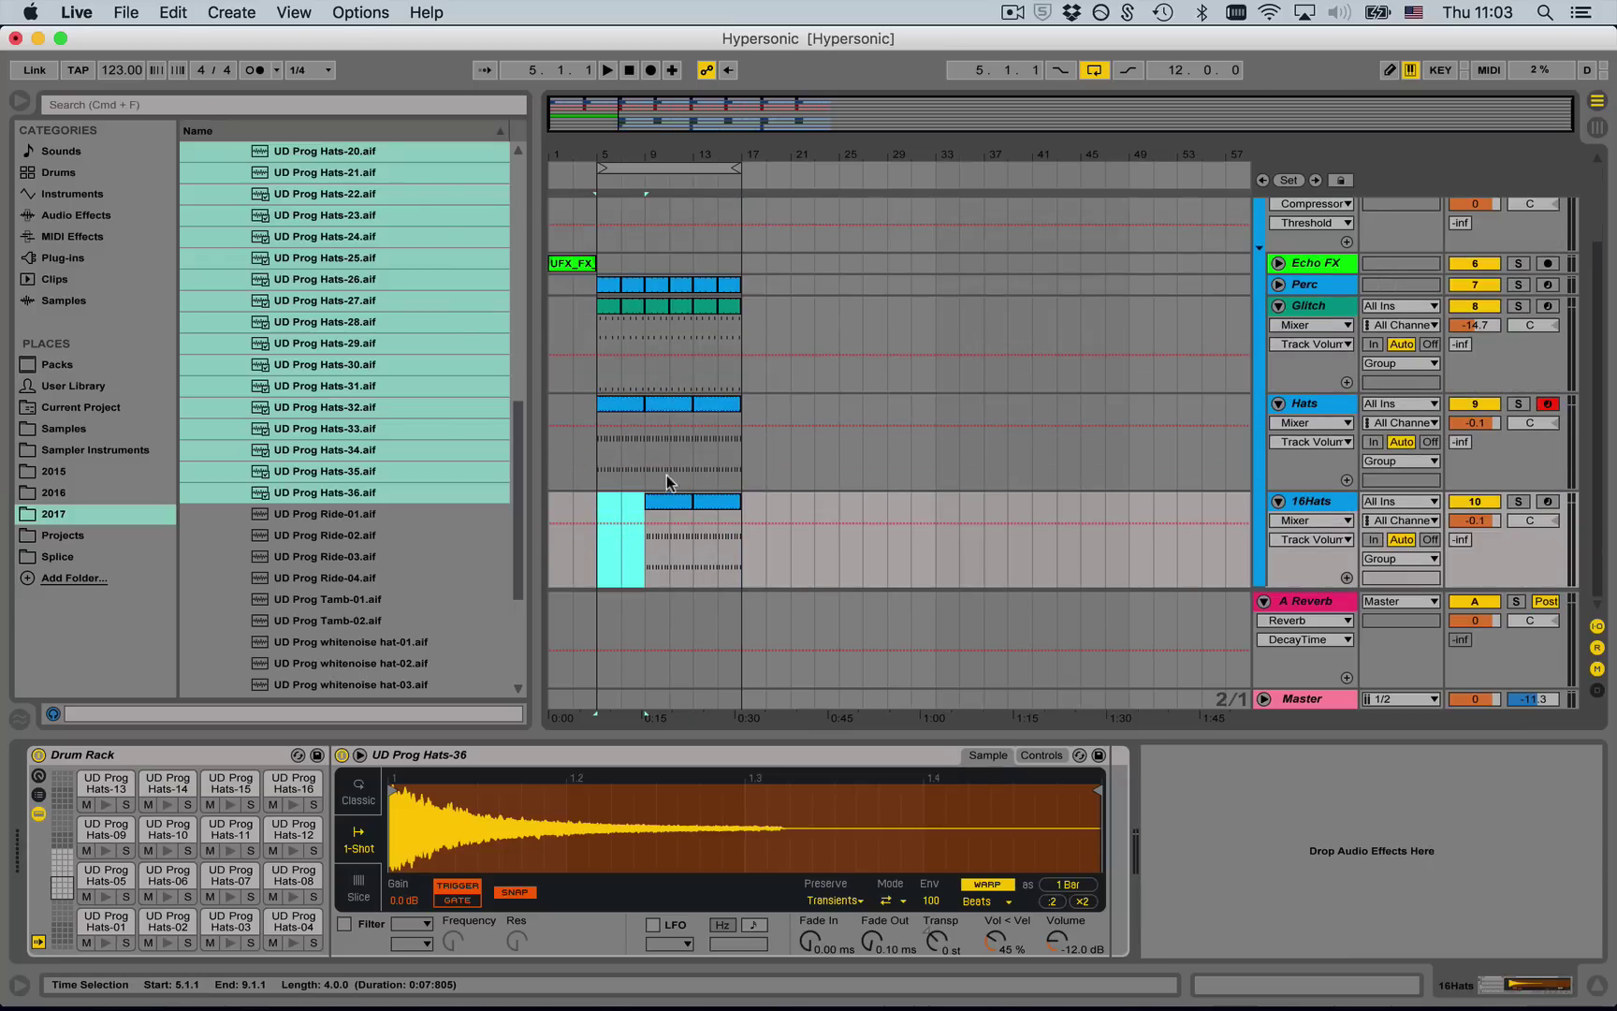
- Loop bars 9–13 and clear all notes from the 16Hats clip there
{"action": "left_click", "coordinate": [668, 510]}
{"action": "key", "text": "super+l"}
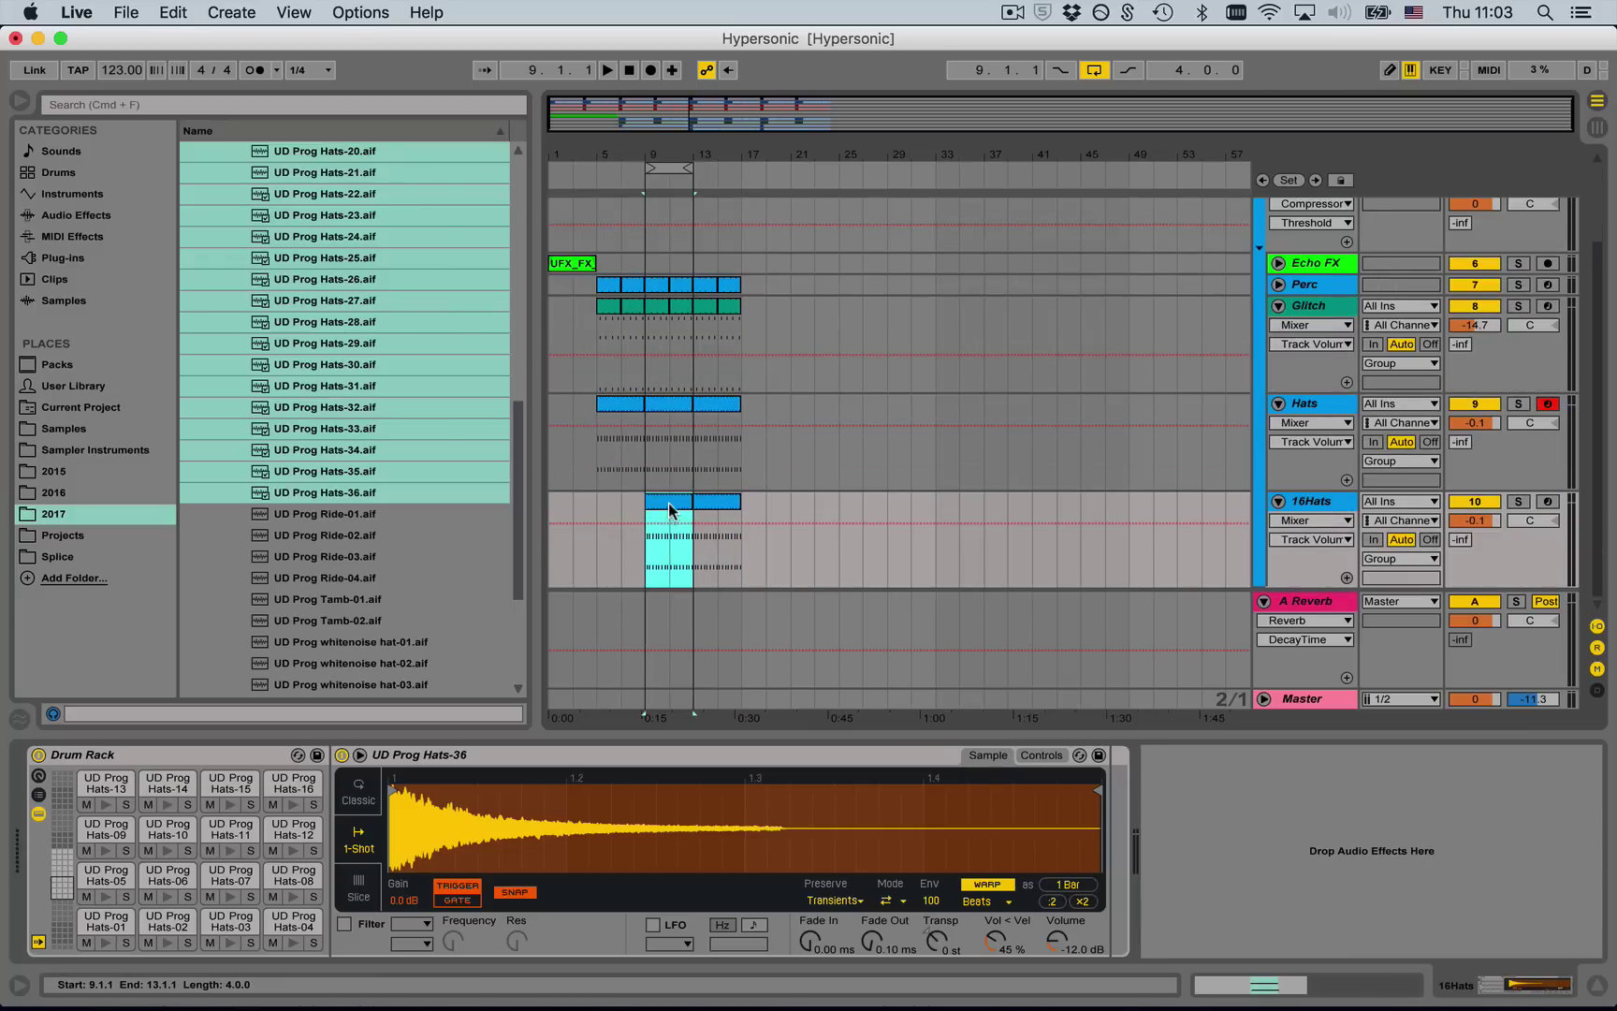
{"action": "double_click", "coordinate": [668, 510]}
{"action": "left_click", "coordinate": [699, 733]}
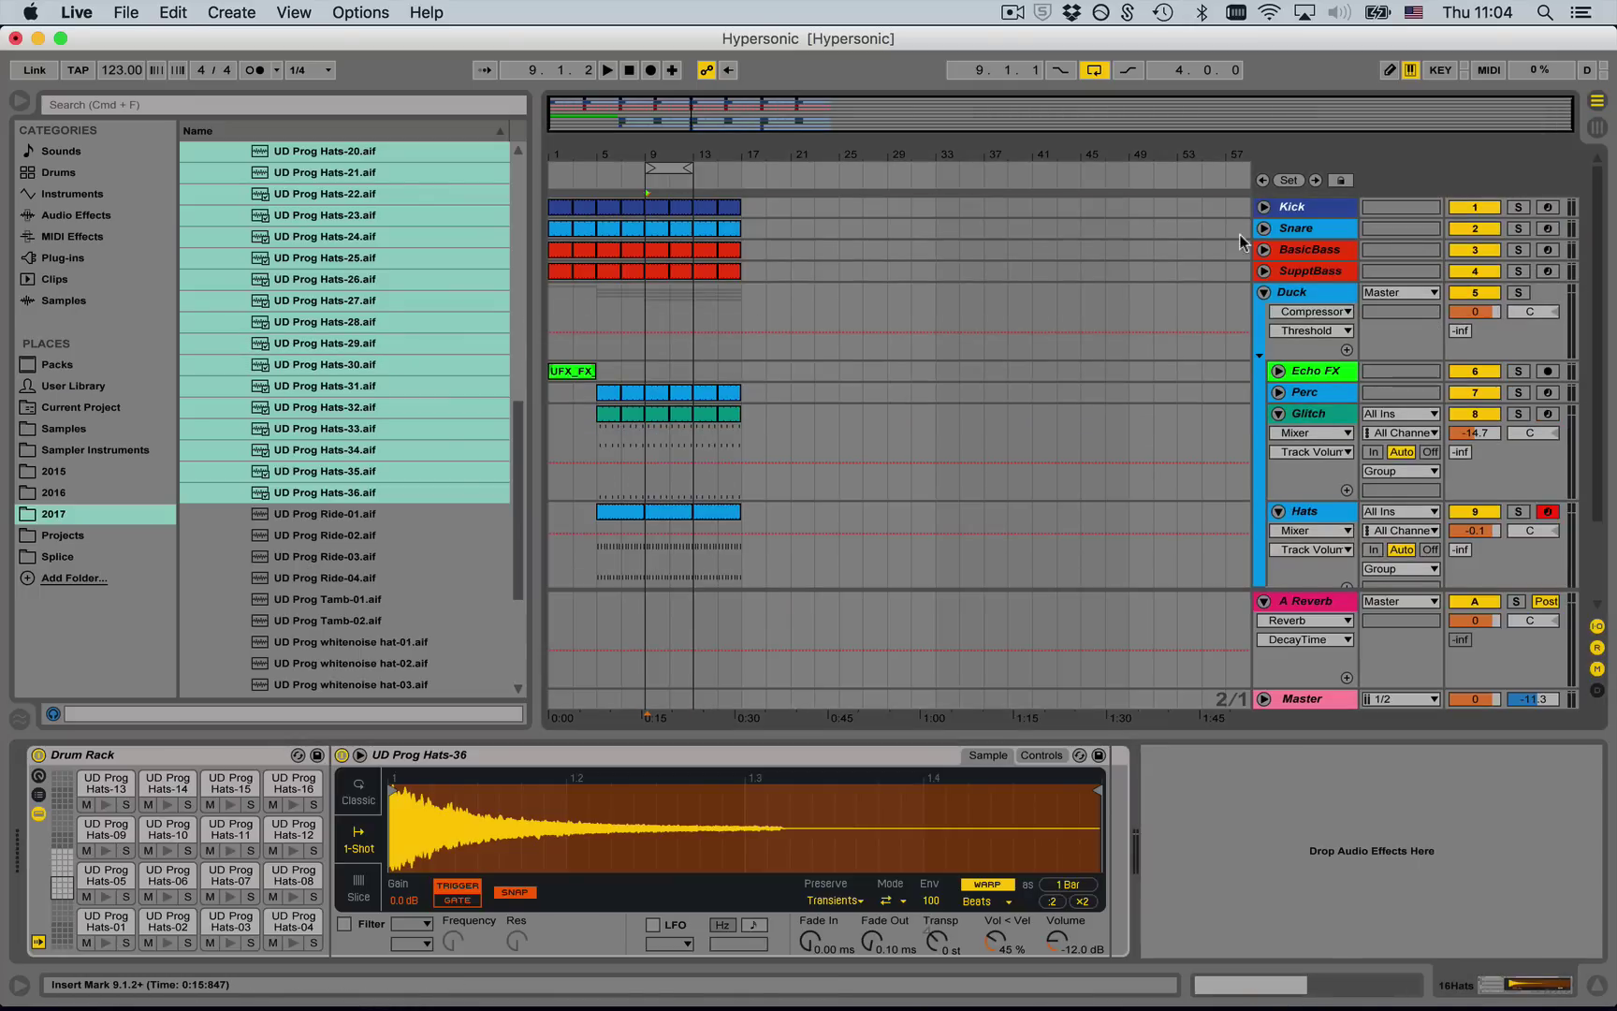
- Unfold the bass tracks and examine the note timing and velocities of the BasicBass clip at bar 9
{"action": "left_click", "coordinate": [1264, 249]}
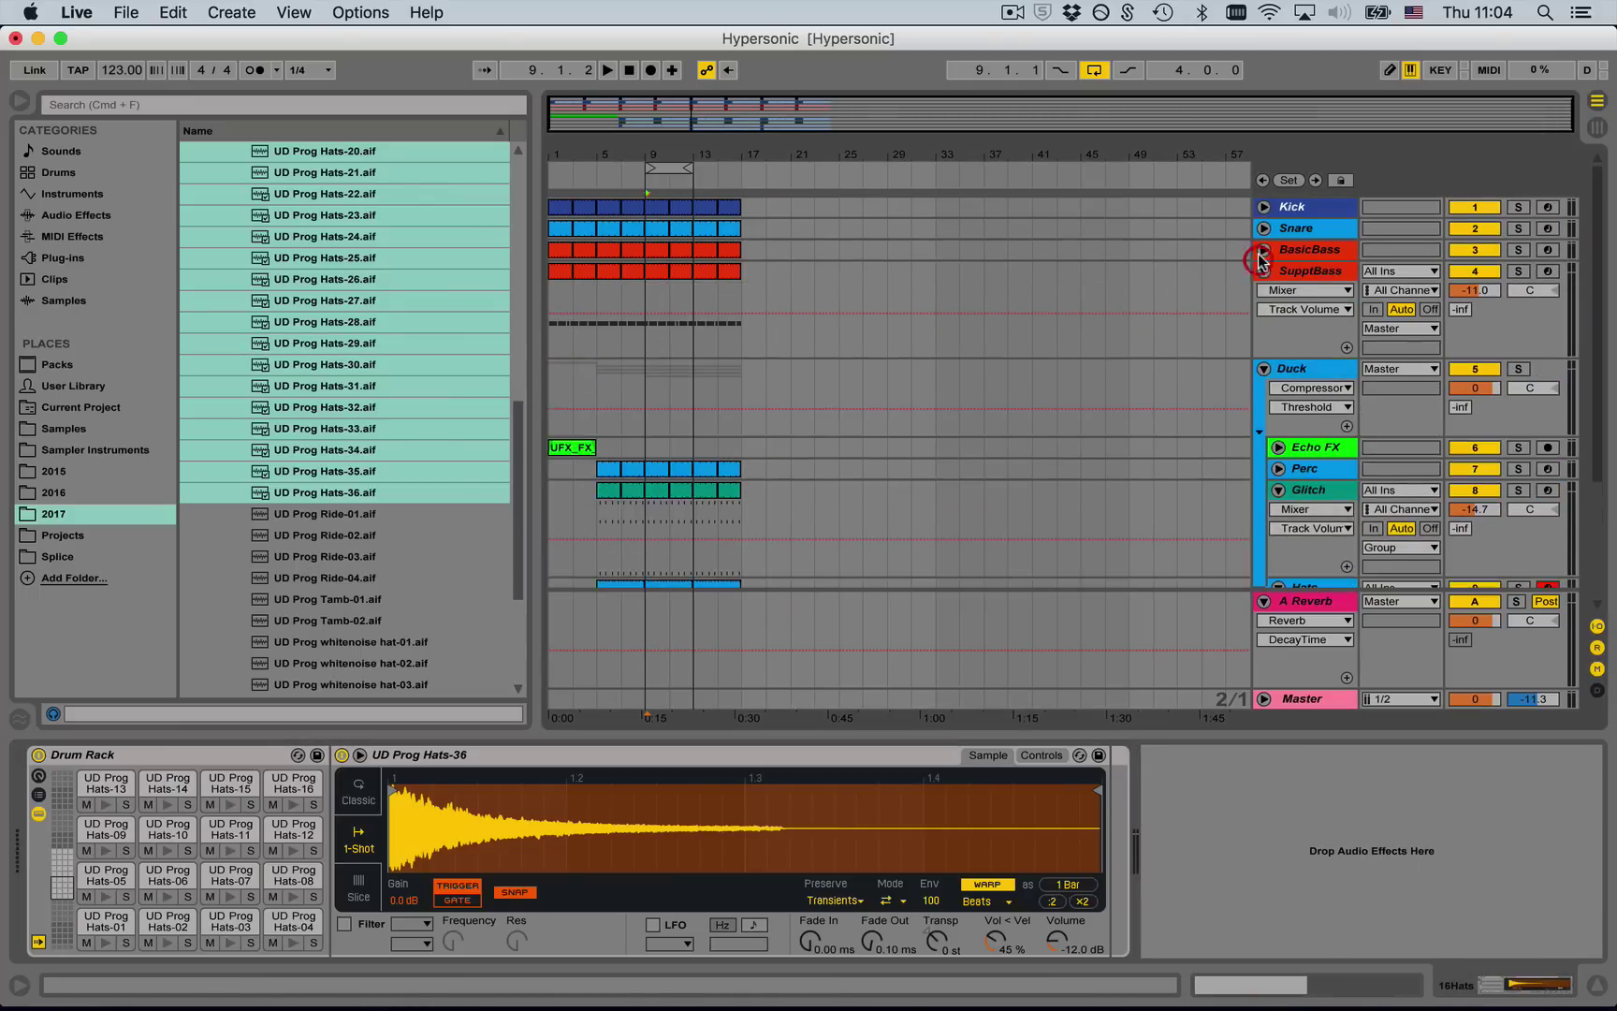
{"action": "double_click", "coordinate": [660, 249]}
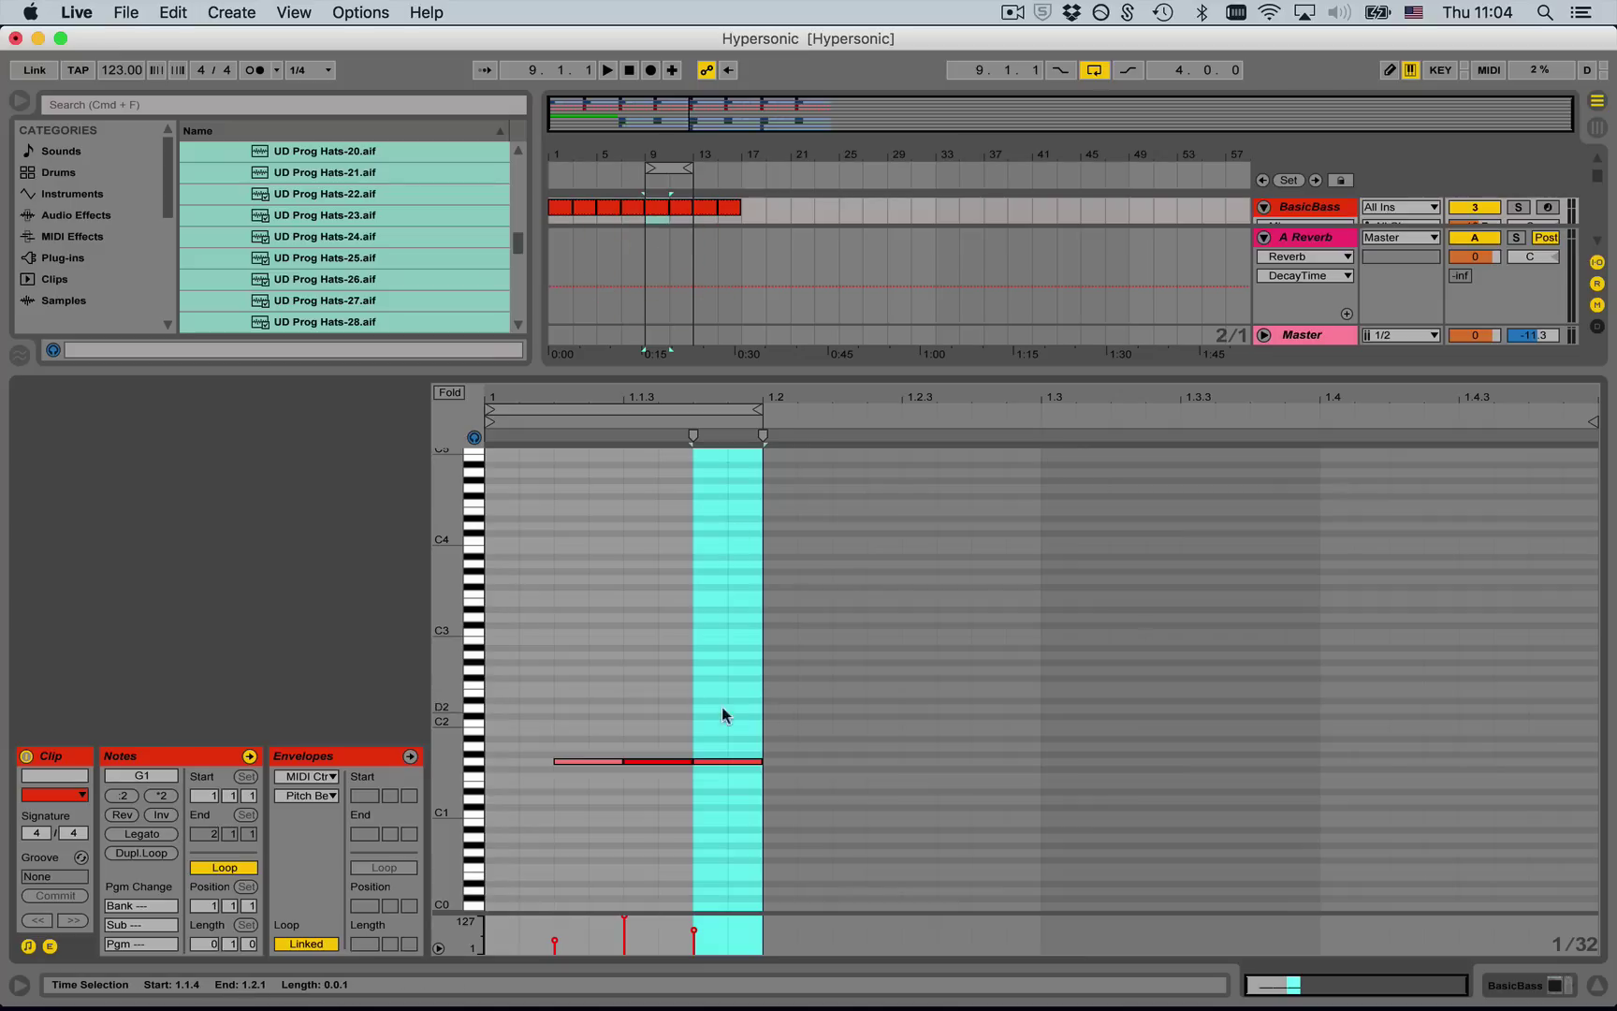
{"action": "left_click", "coordinate": [678, 686]}
{"action": "left_click_drag", "start_coordinate": [599, 394], "coordinate": [604, 548]}
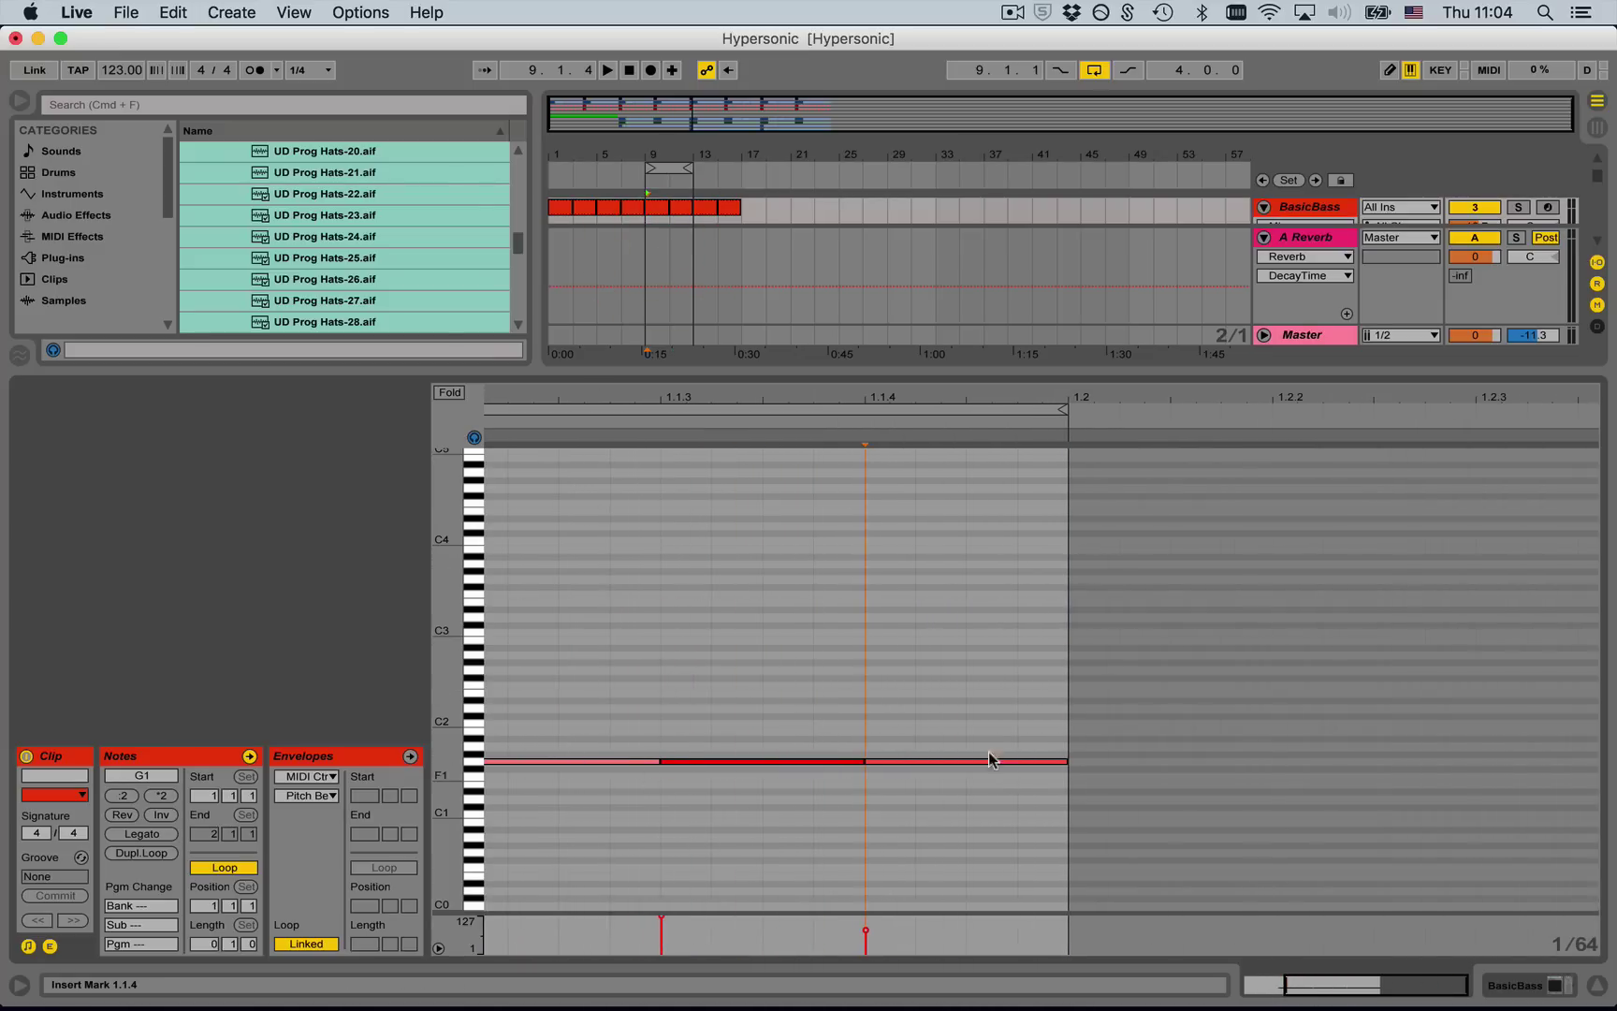
{"action": "key", "text": "shift+Tab"}
{"action": "left_click", "coordinate": [1308, 346]}
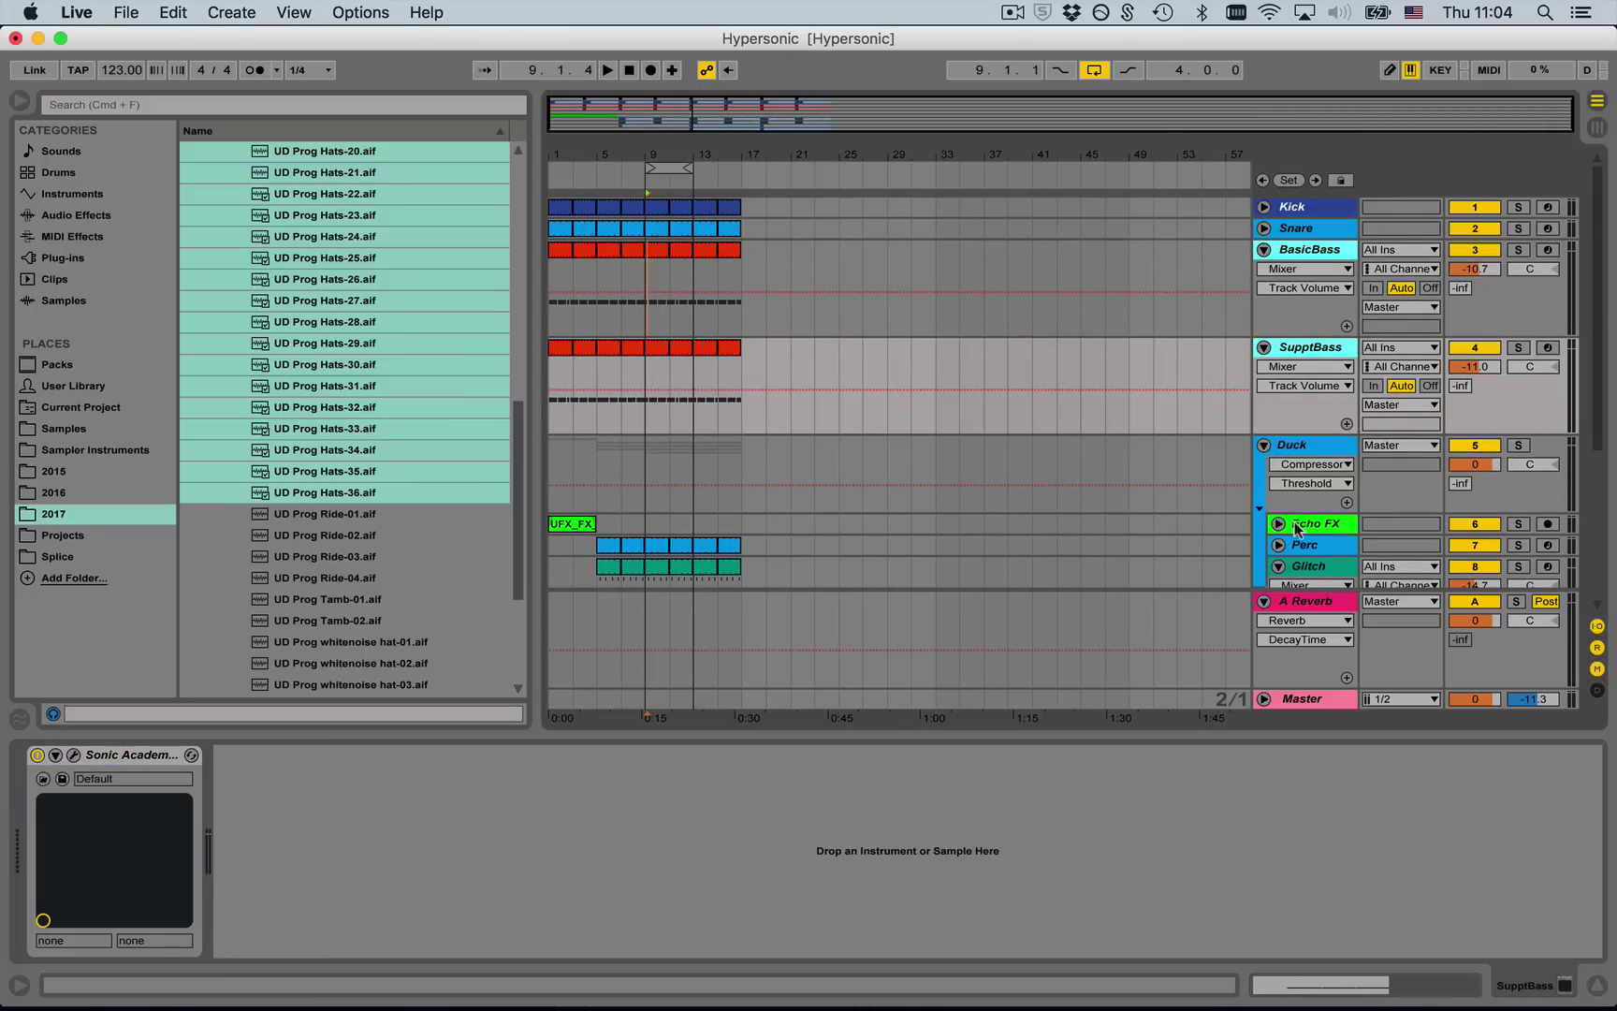
{"action": "scroll", "coordinate": [1298, 529], "scroll_direction": "down", "scroll_amount": 3}
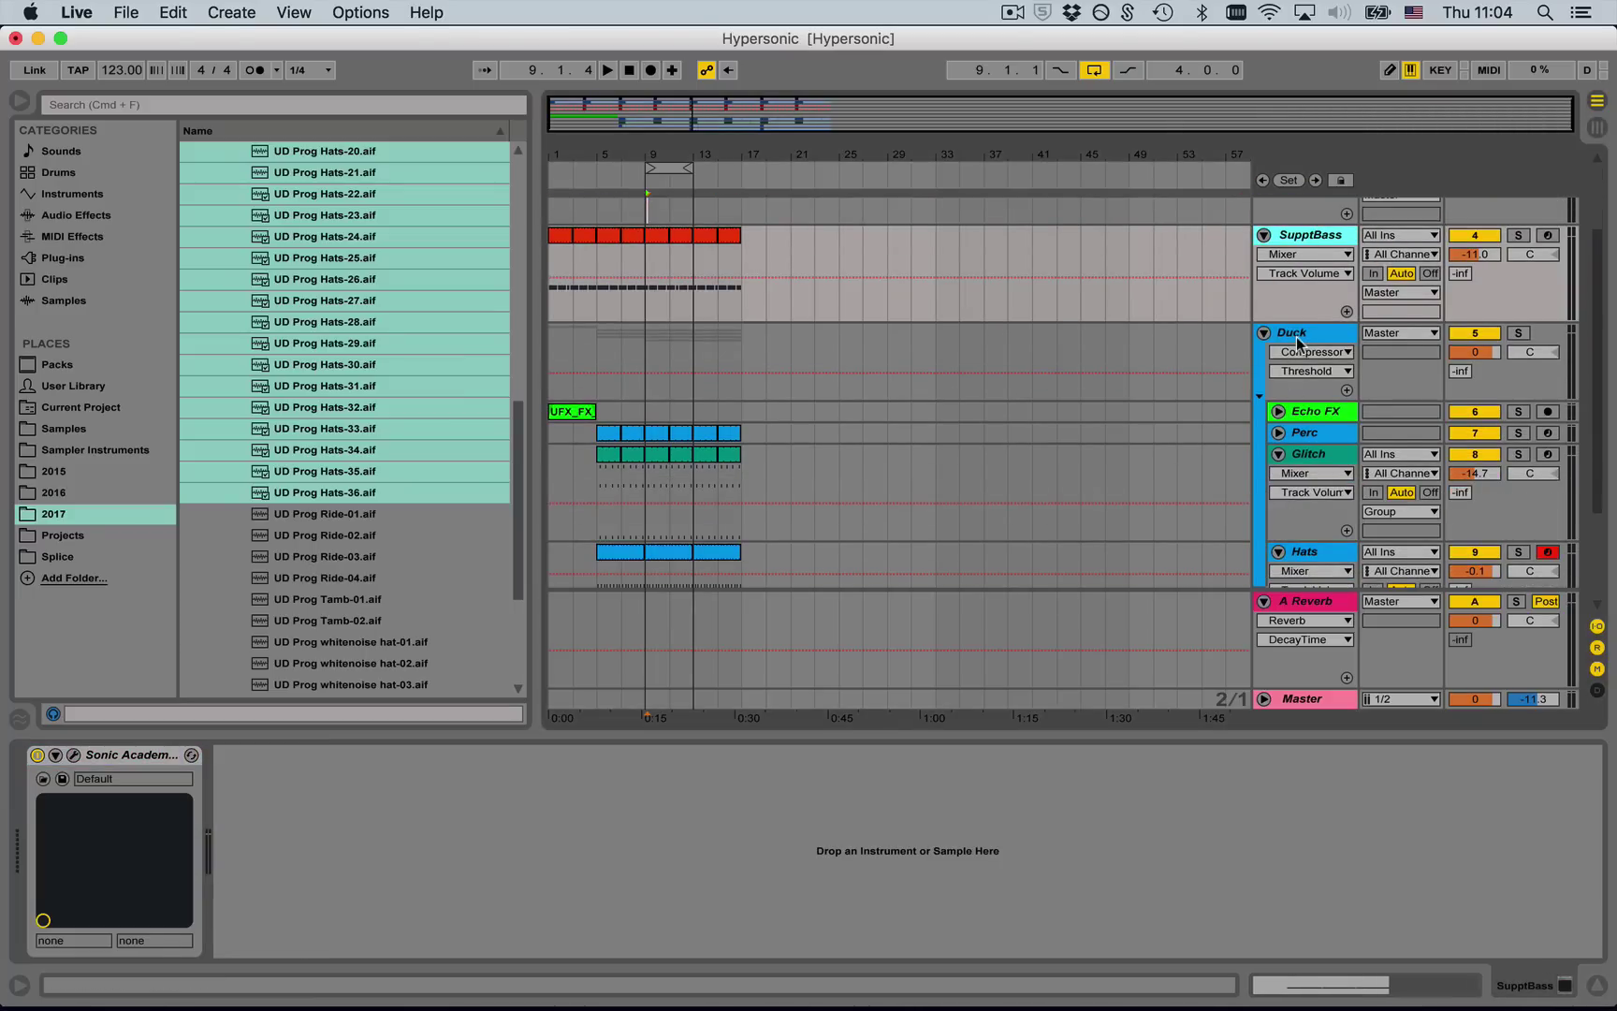
{"action": "scroll", "coordinate": [1297, 336], "scroll_direction": "up", "scroll_amount": 3}
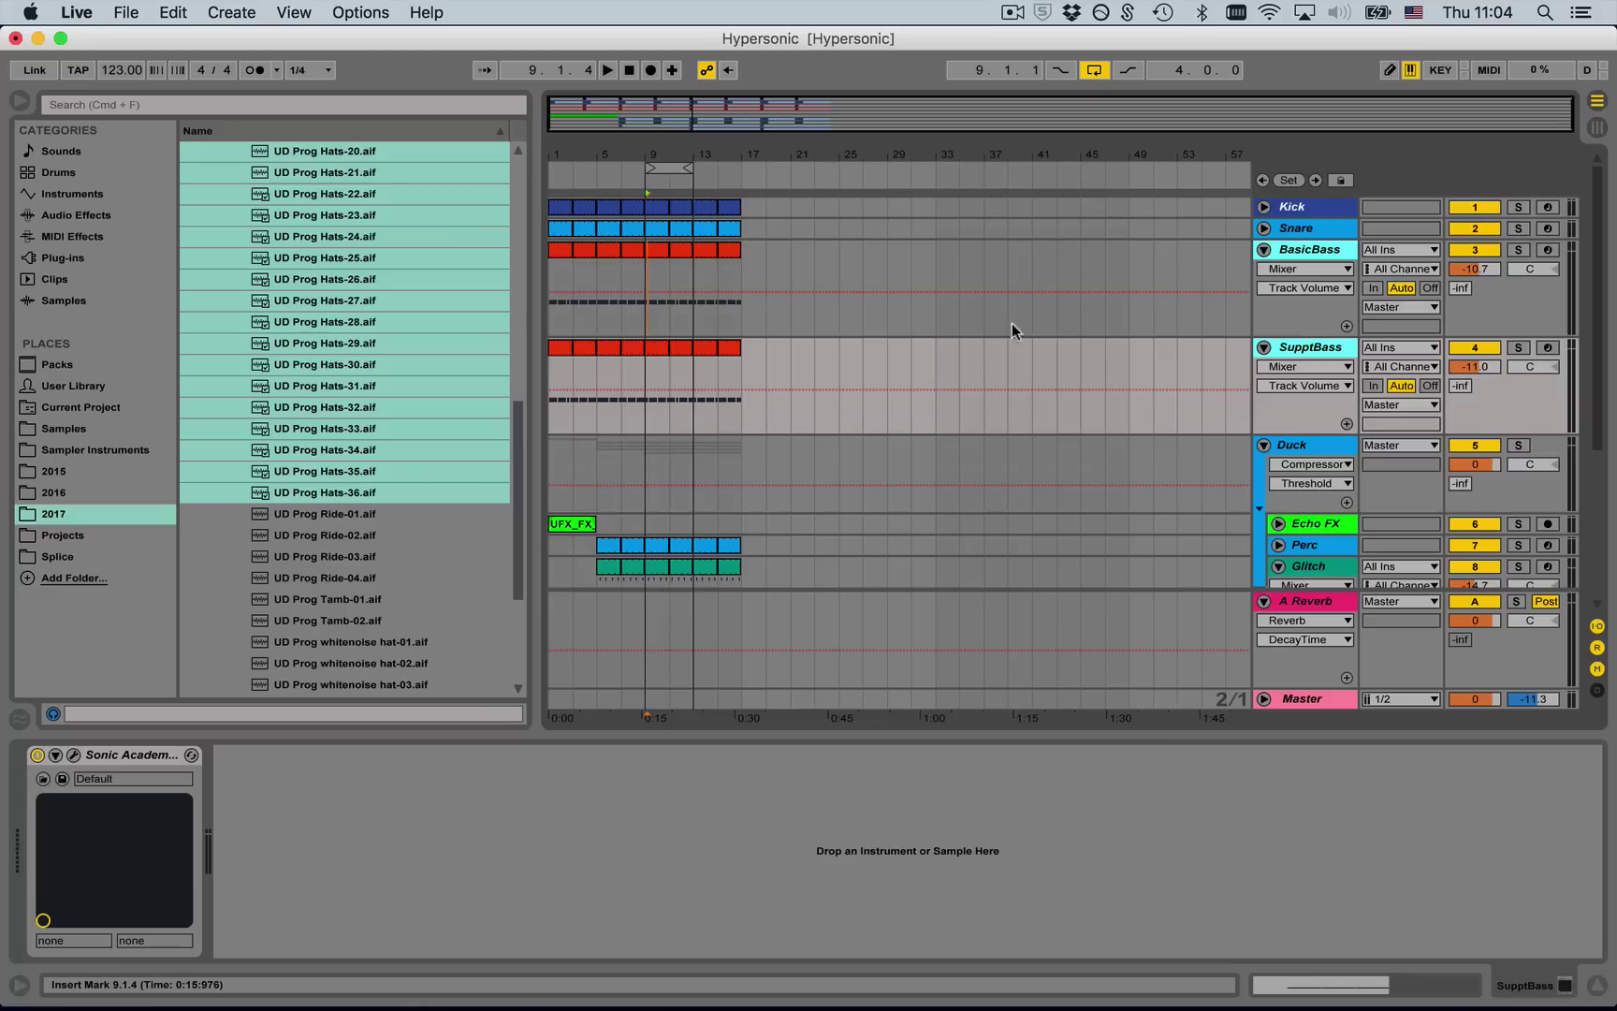
{"action": "double_click", "coordinate": [660, 252]}
{"action": "left_click", "coordinate": [702, 690]}
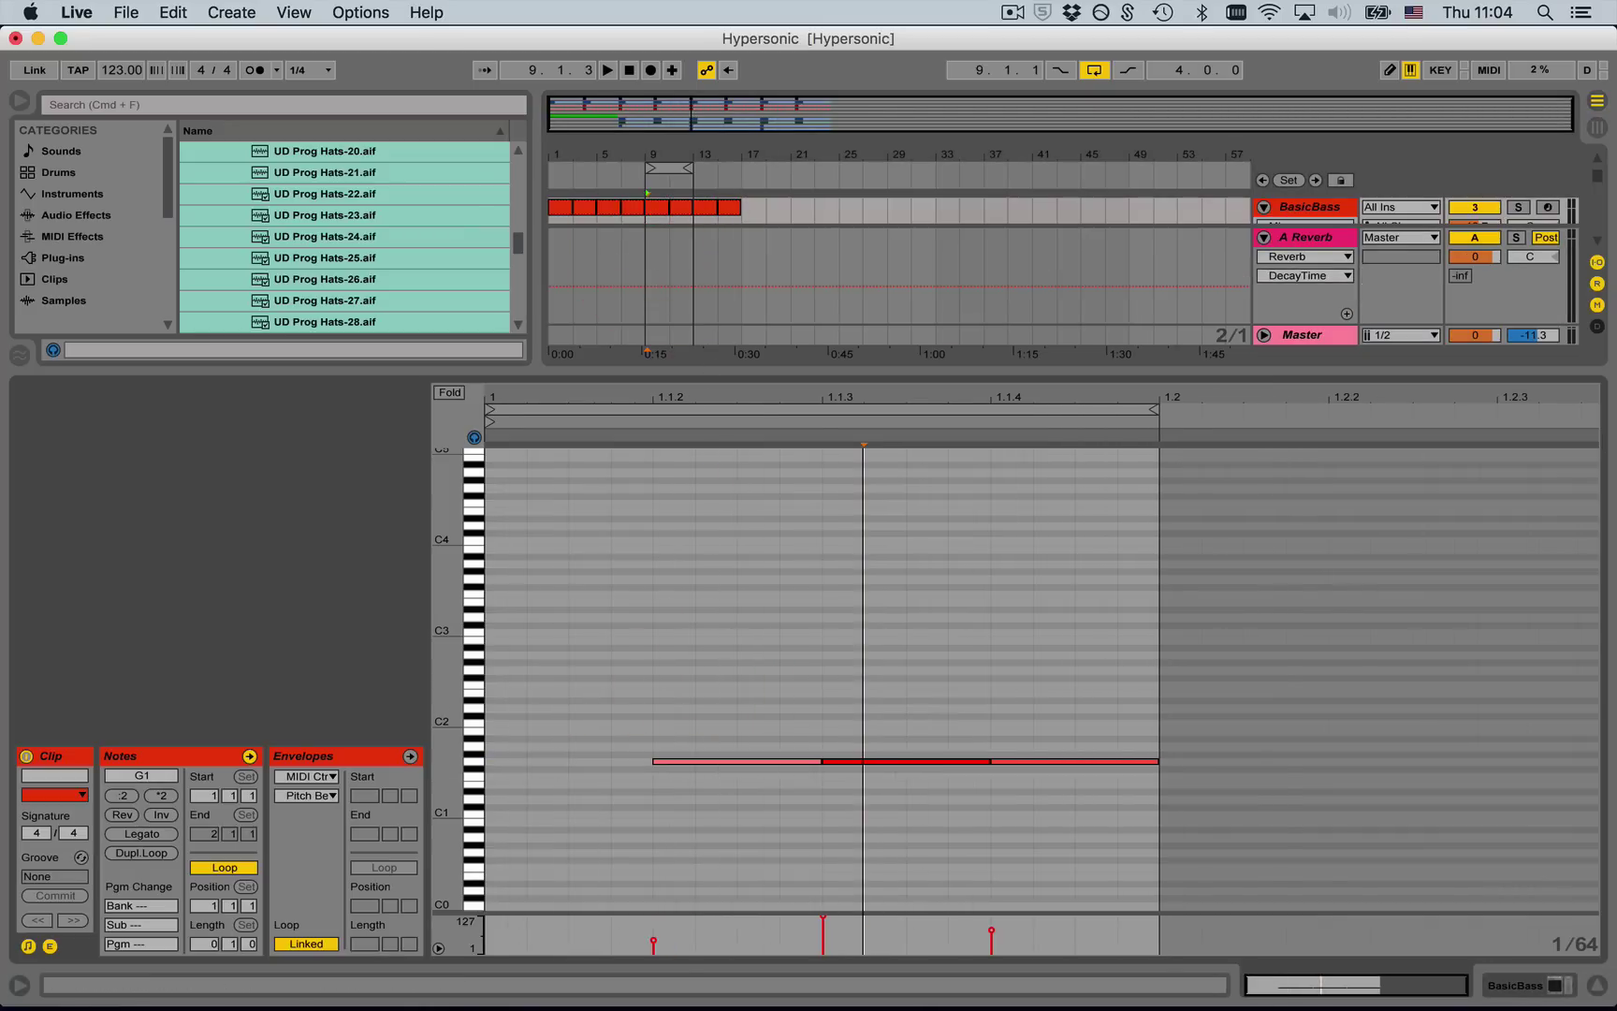
{"action": "left_click_drag", "start_coordinate": [653, 941], "coordinate": [654, 939]}
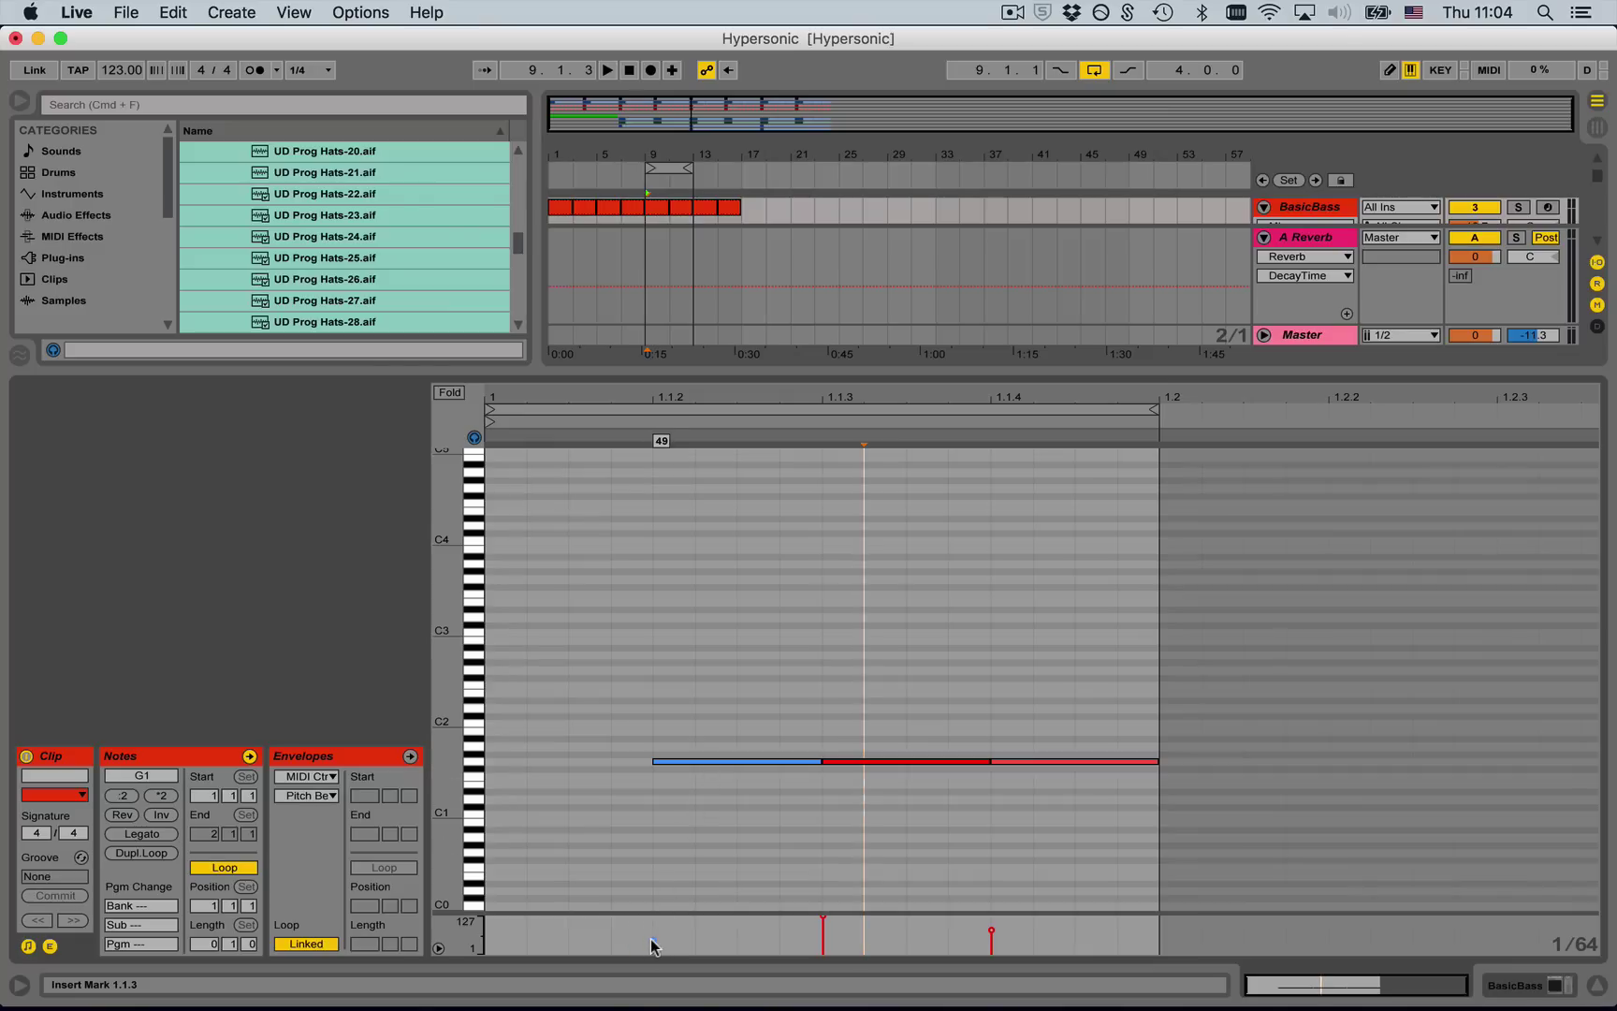
{"action": "left_click", "coordinate": [833, 916]}
{"action": "key", "text": "shift+Tab"}
{"action": "left_click", "coordinate": [662, 208]}
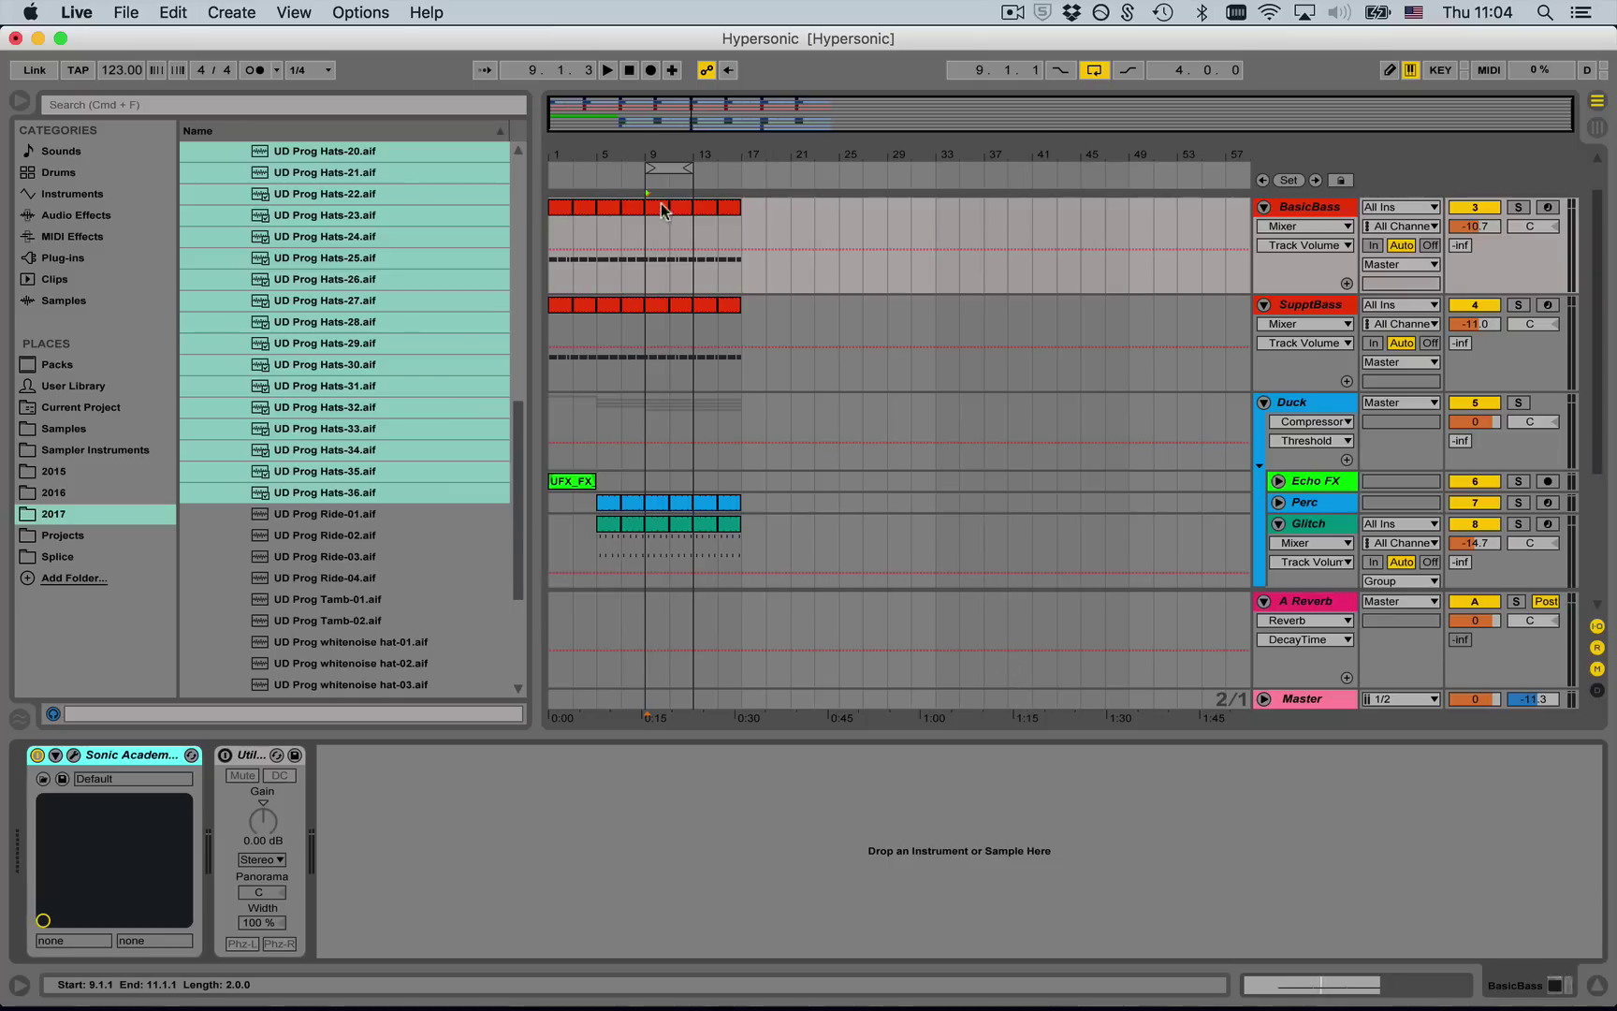
- Solo and audition BasicBass, and switch the solo to SupptBass with its bar 9 clip open
{"action": "left_click", "coordinate": [1518, 206]}
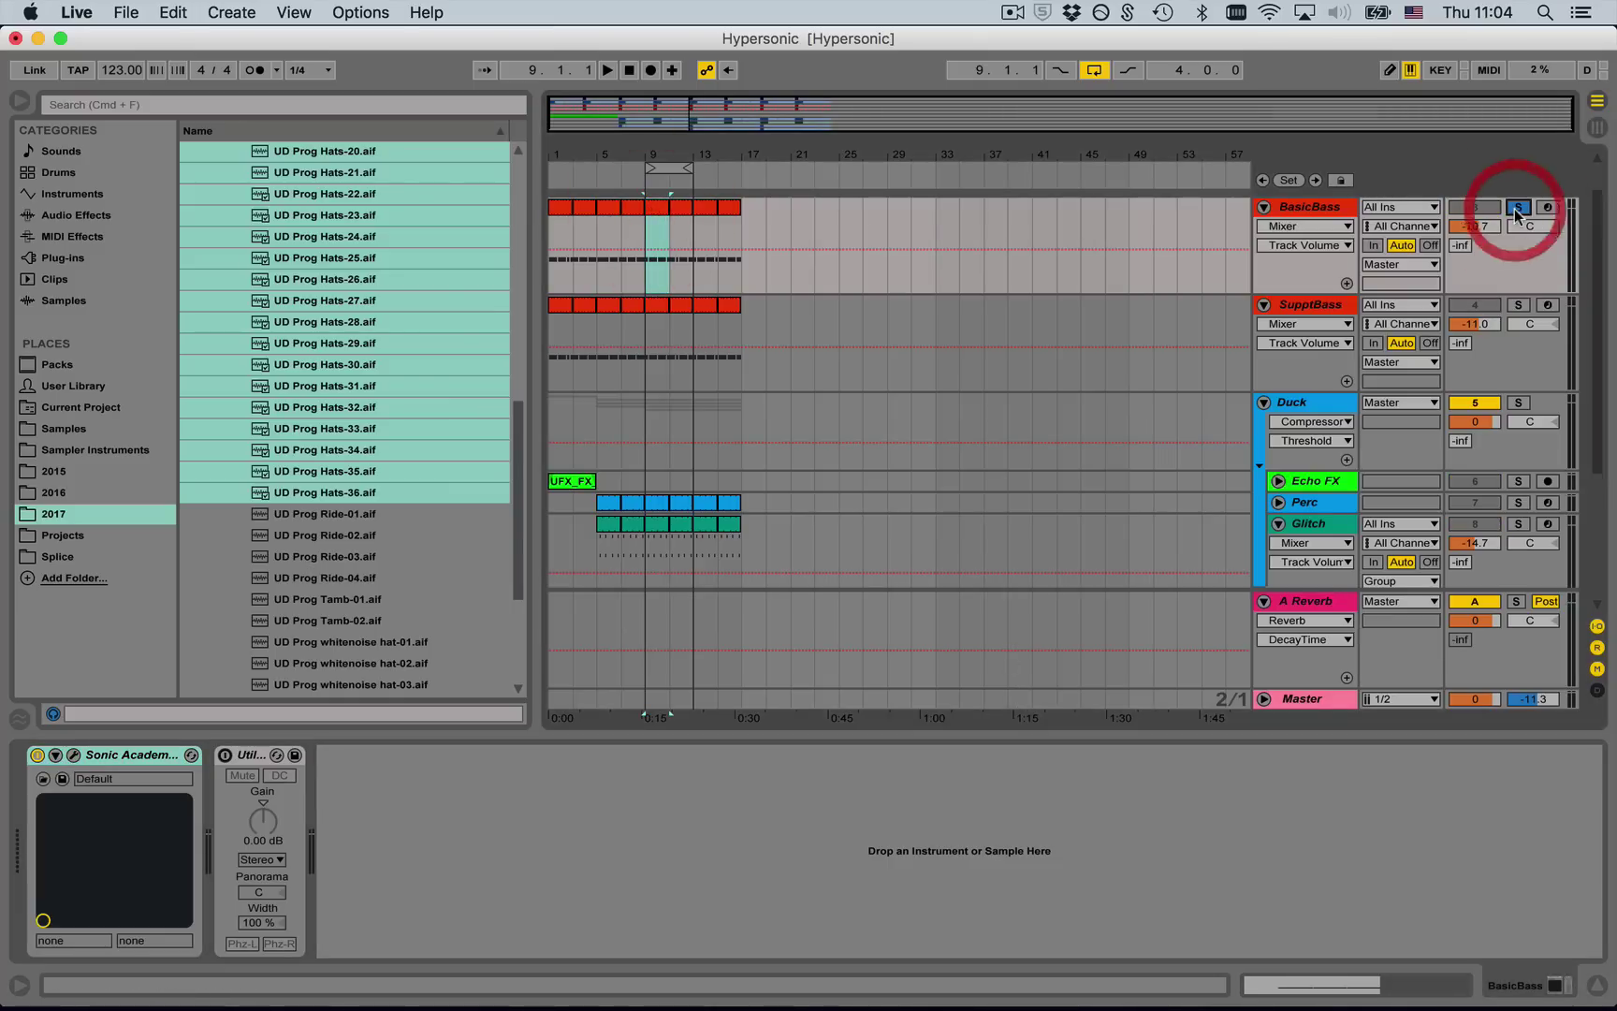
{"action": "double_click", "coordinate": [658, 208]}
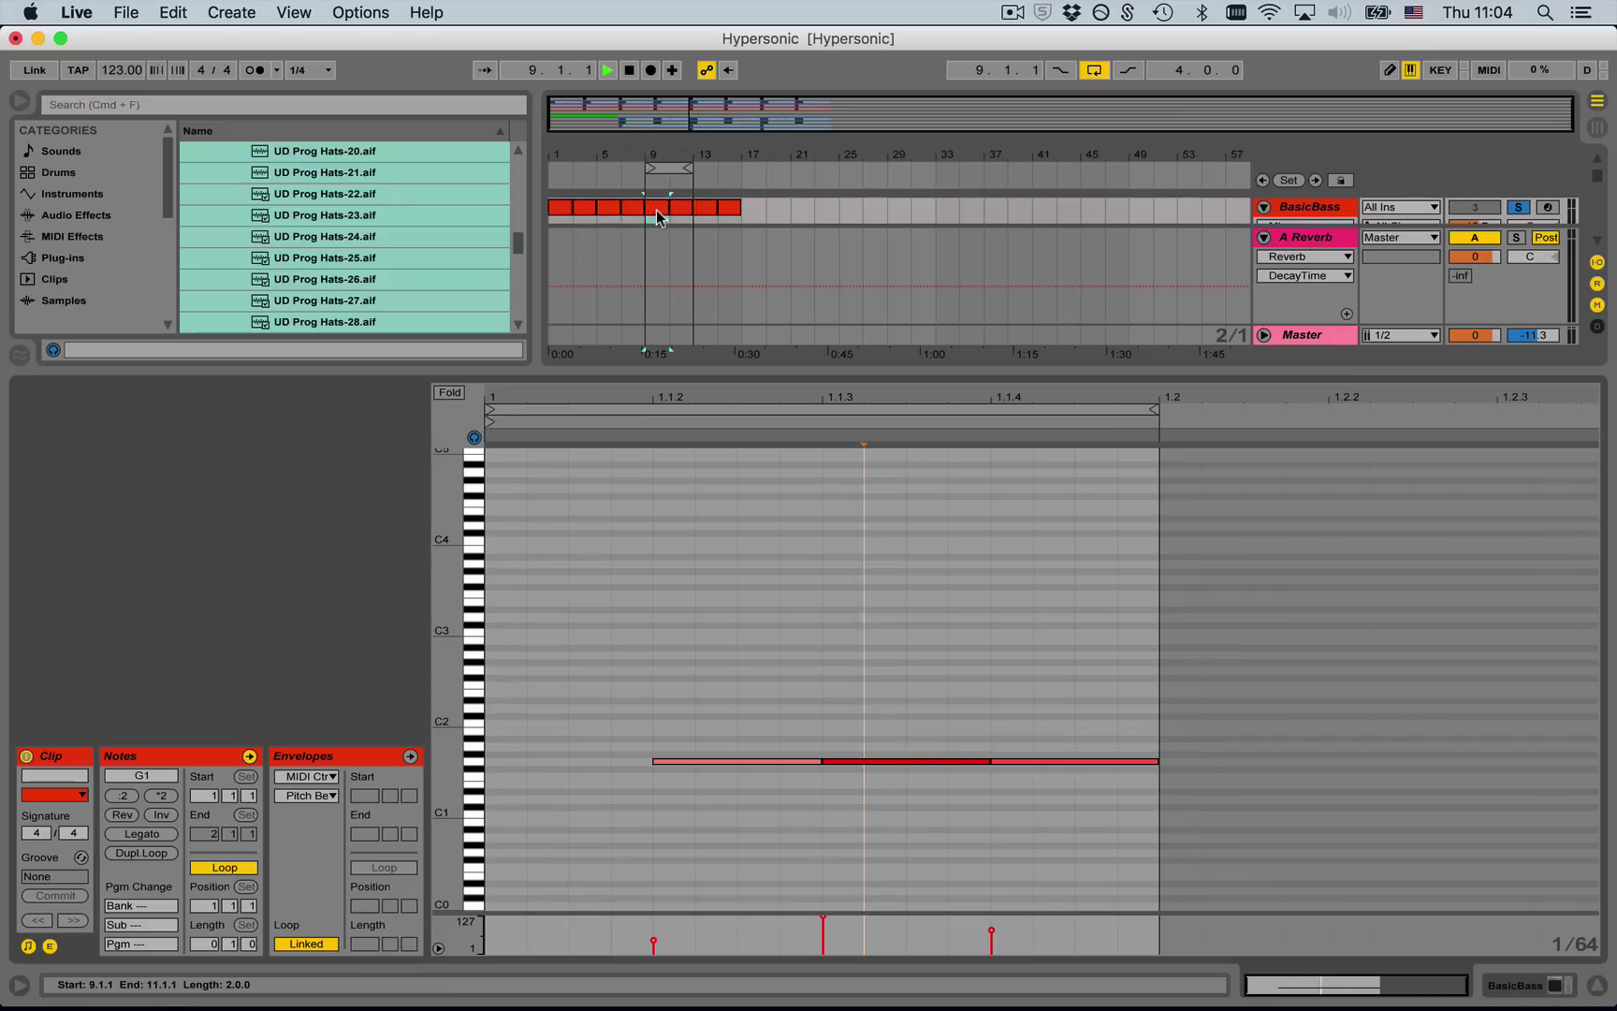
{"action": "key", "text": "space"}
{"action": "key", "text": "shift+Tab"}
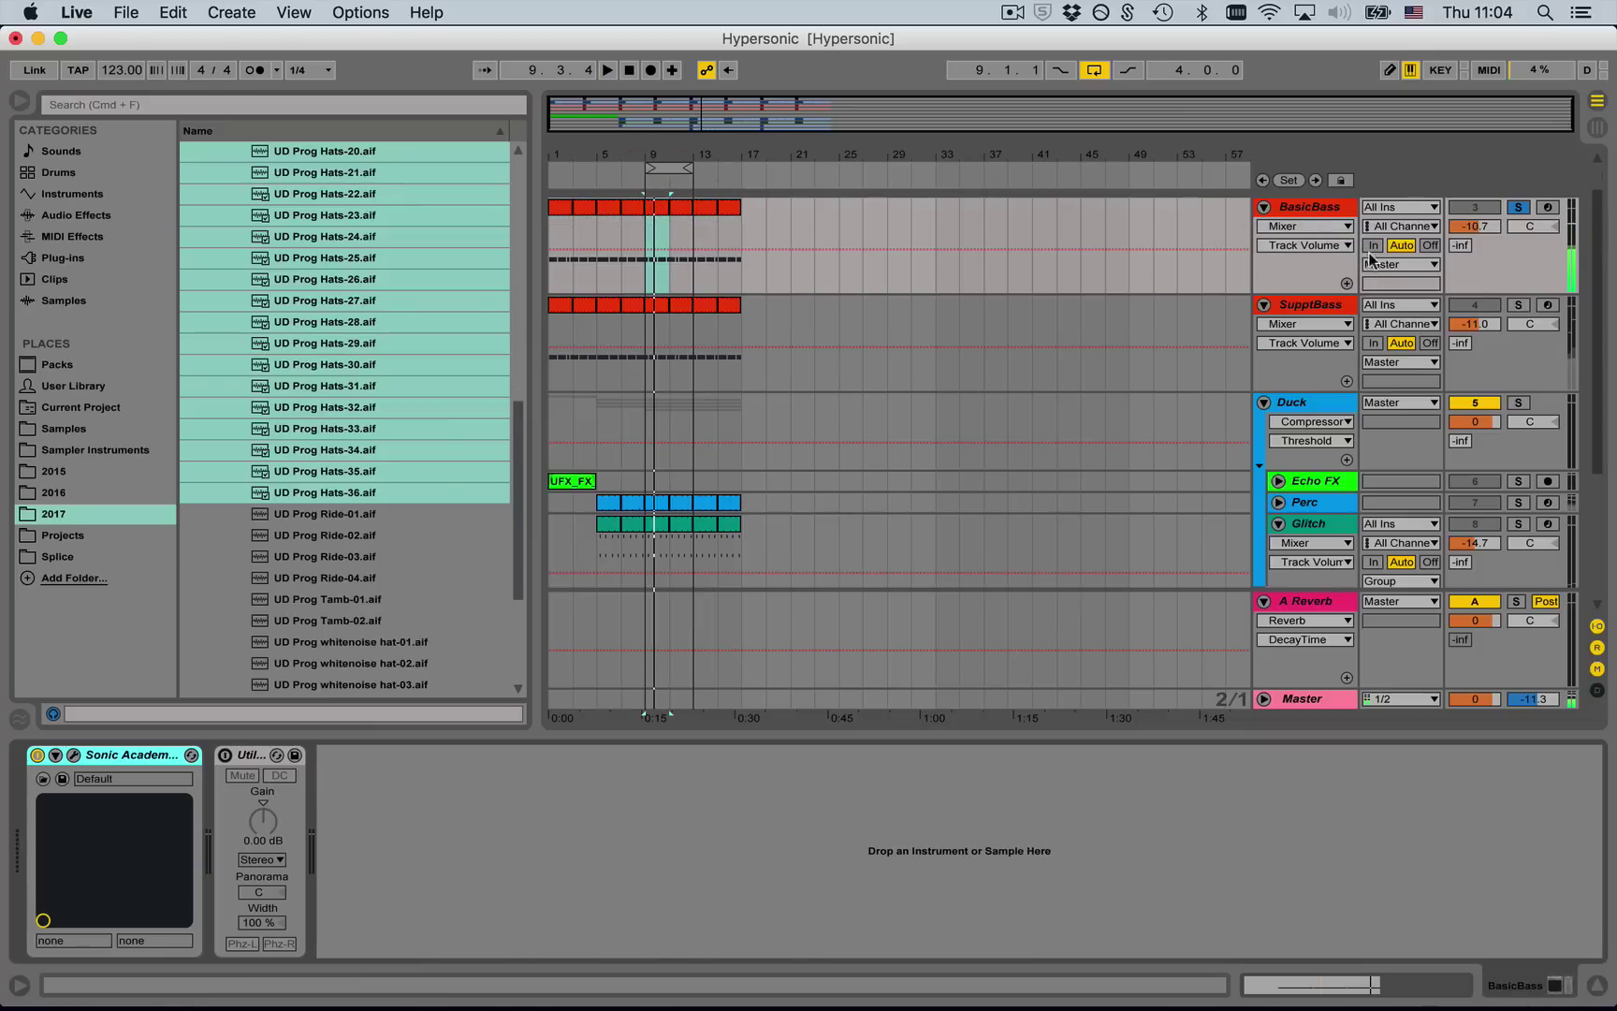
{"action": "left_click", "coordinate": [1520, 304]}
{"action": "double_click", "coordinate": [655, 304]}
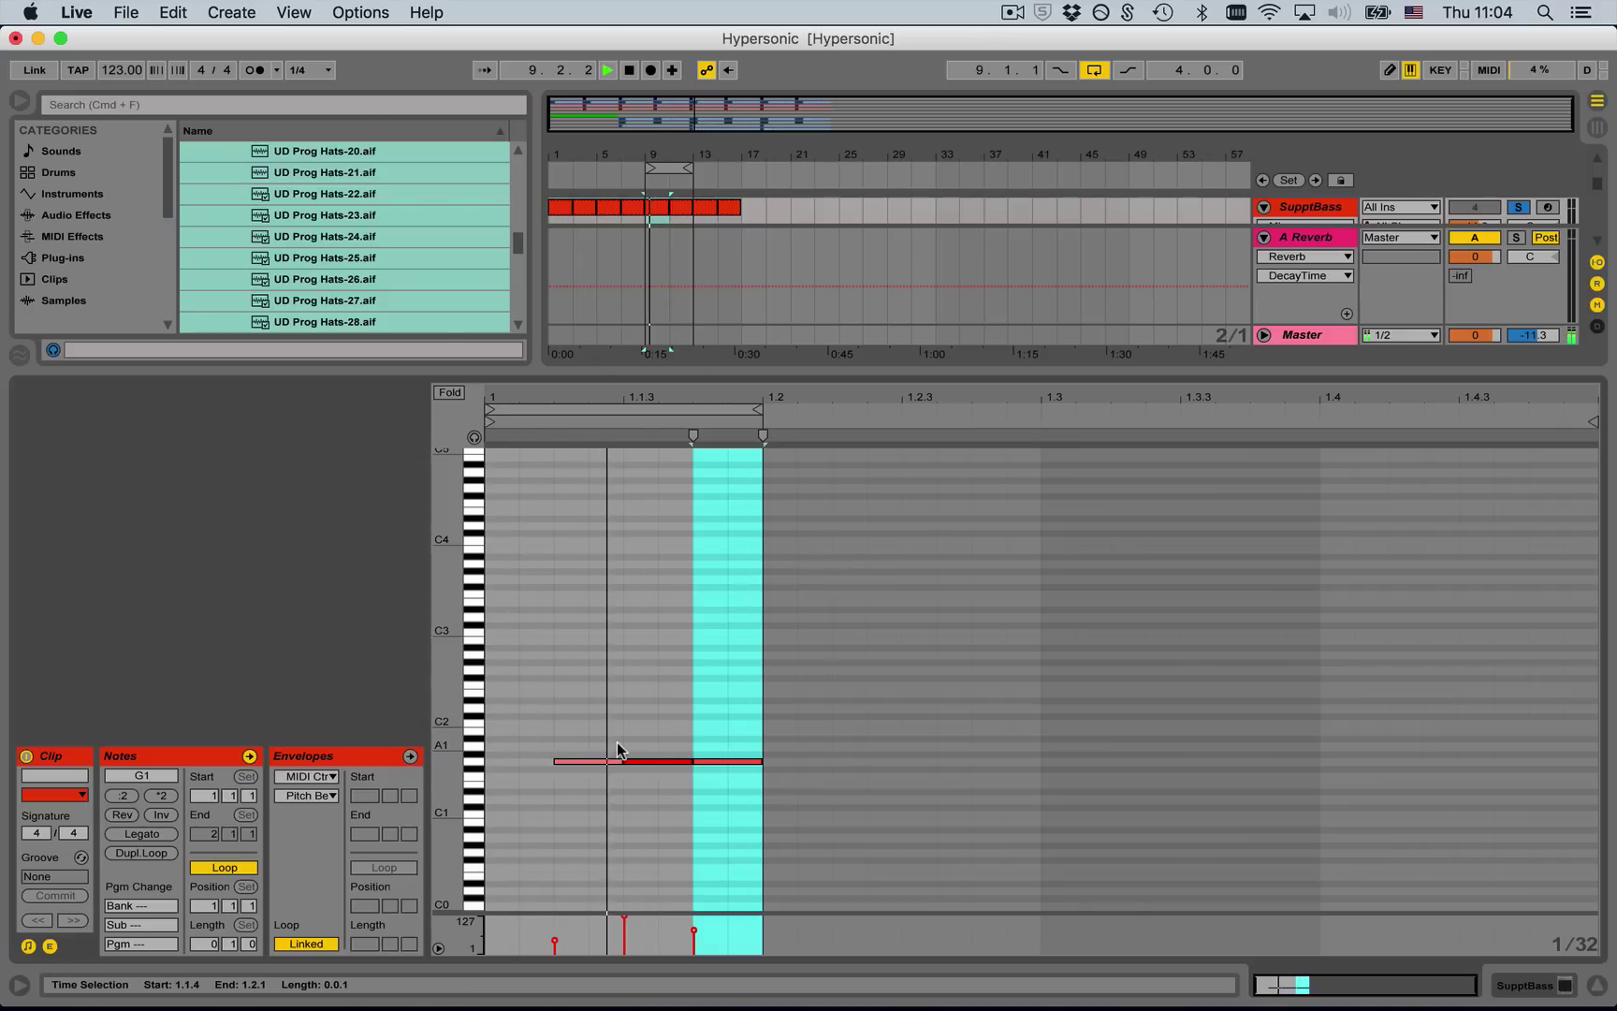
- Try all three SupptBass notes at velocity 127 during soloed playback and undo the change
{"action": "key", "text": "shift+Tab"}
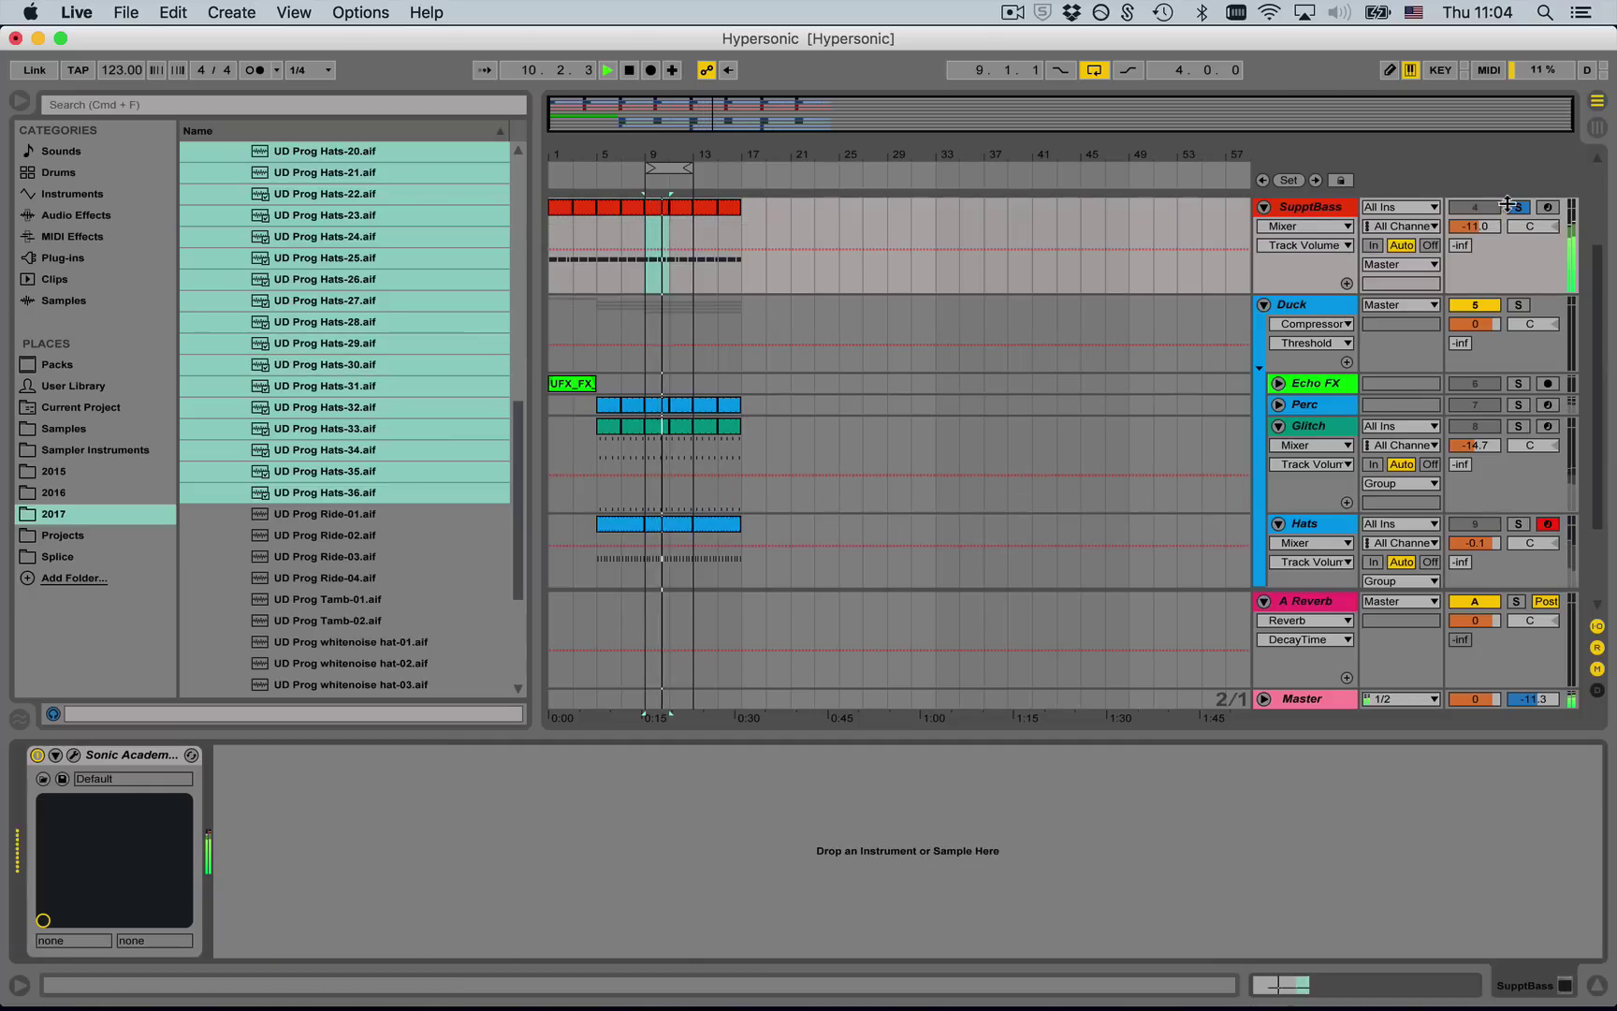
{"action": "double_click", "coordinate": [663, 209]}
{"action": "key", "text": "space"}
{"action": "key", "text": "super+a"}
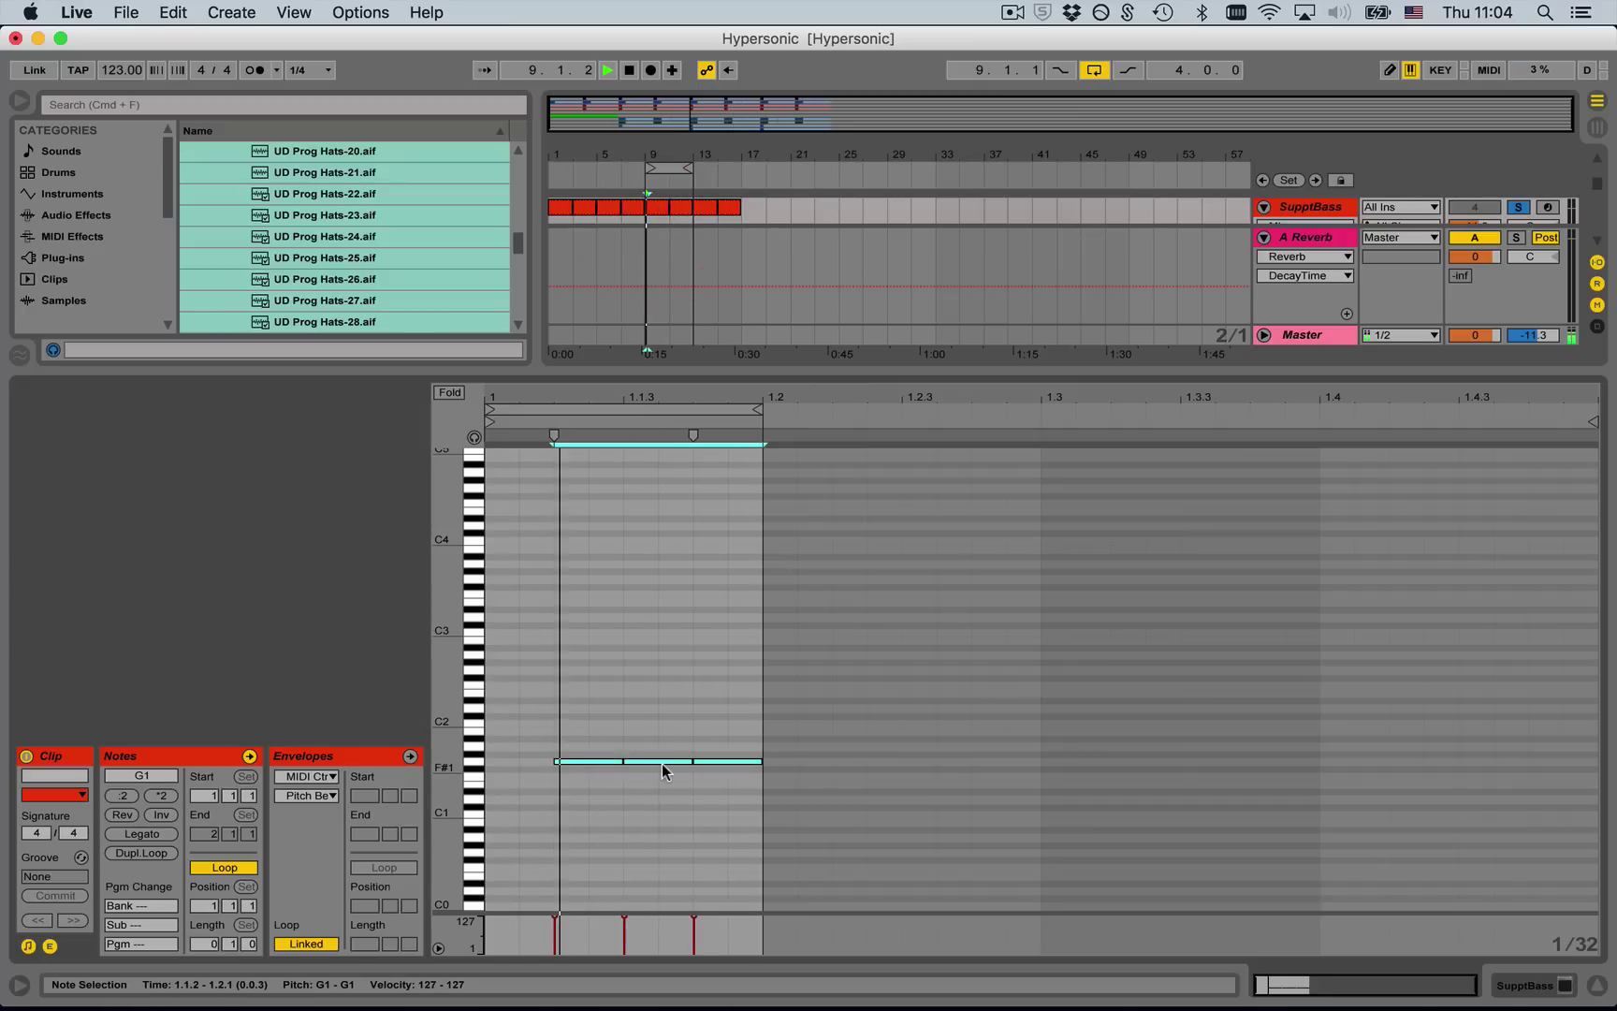
{"action": "key", "text": "super+z"}
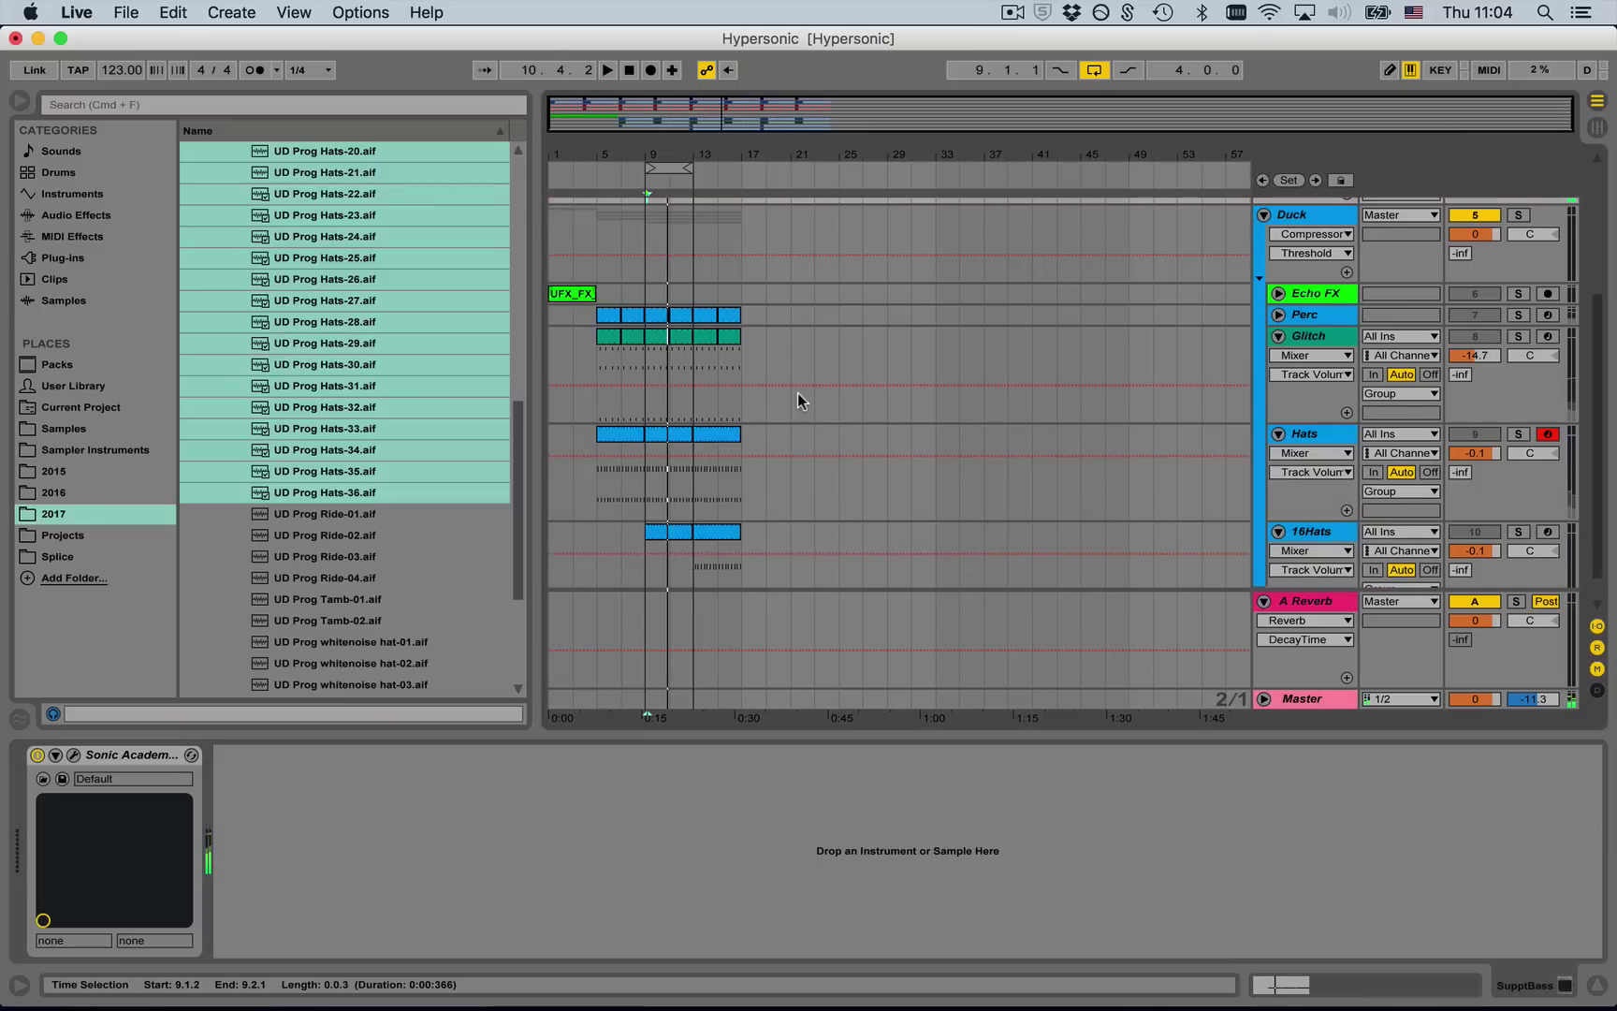
- Stop playback and delete the 16Hats clip spanning bars 13–17
{"action": "scroll", "coordinate": [797, 393], "scroll_direction": "down", "scroll_amount": 1}
{"action": "key", "text": "space"}
{"action": "left_click", "coordinate": [670, 505]}
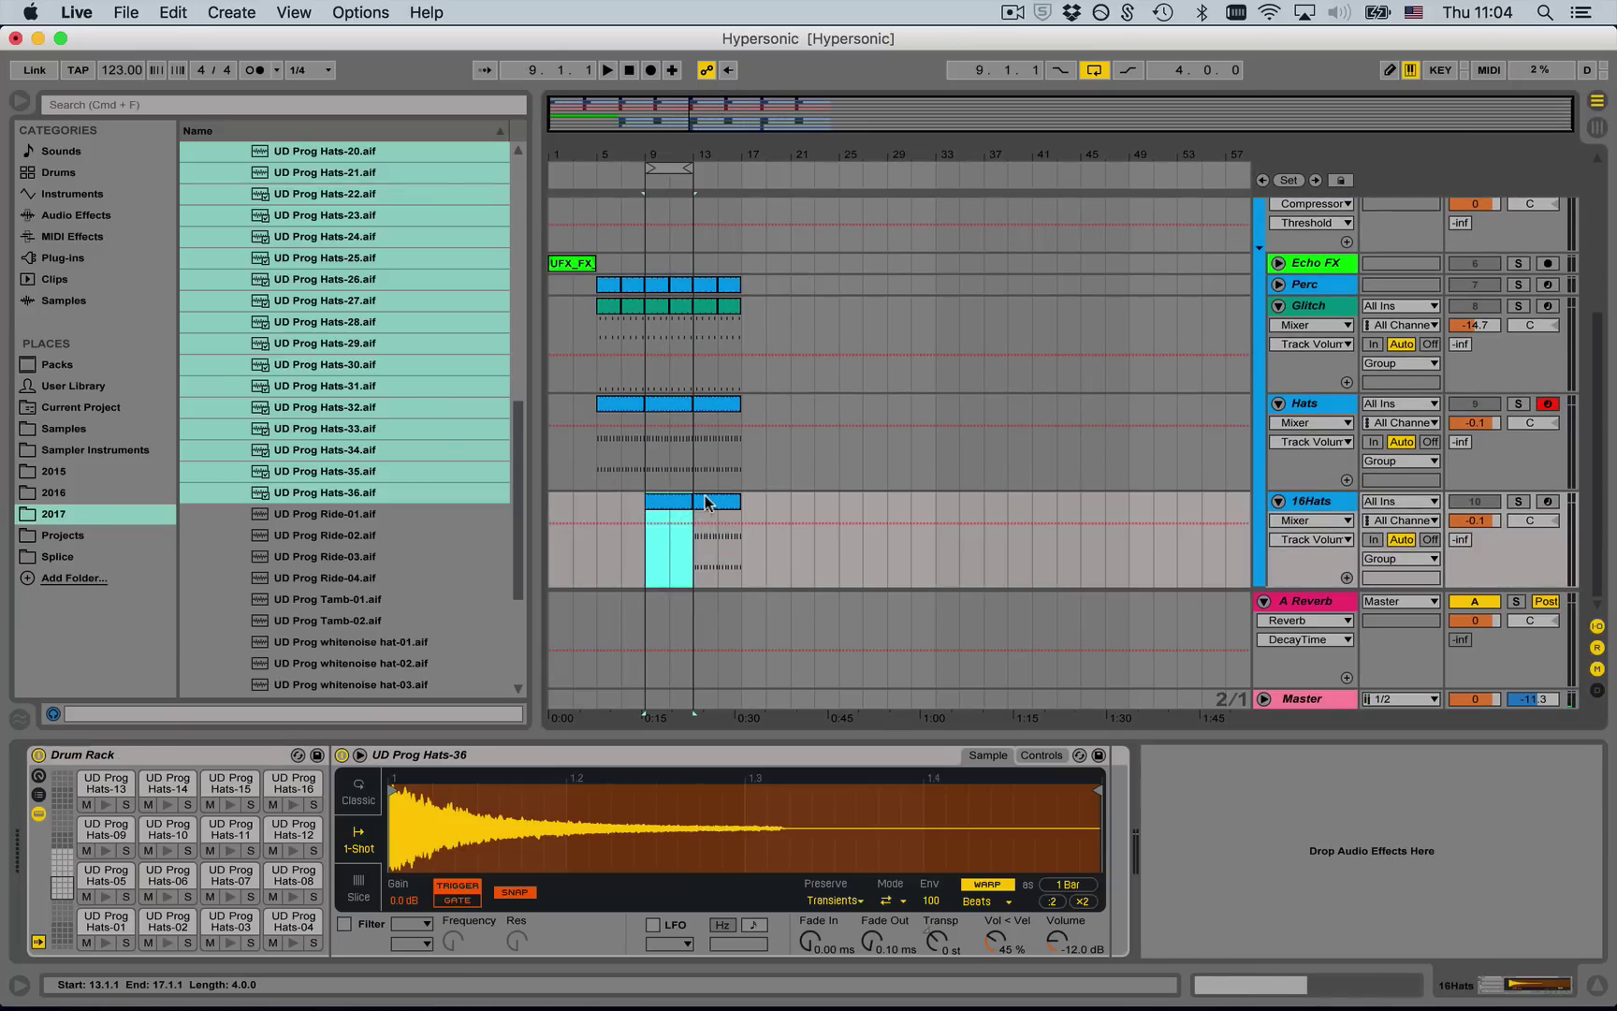
- Draw 1/16 notes on UD Prog Hats-21 at 1.1.2, 1.1.3 and 1.1.4, setting the first's velocity to 44 and lowering the last's
{"action": "double_click", "coordinate": [686, 503]}
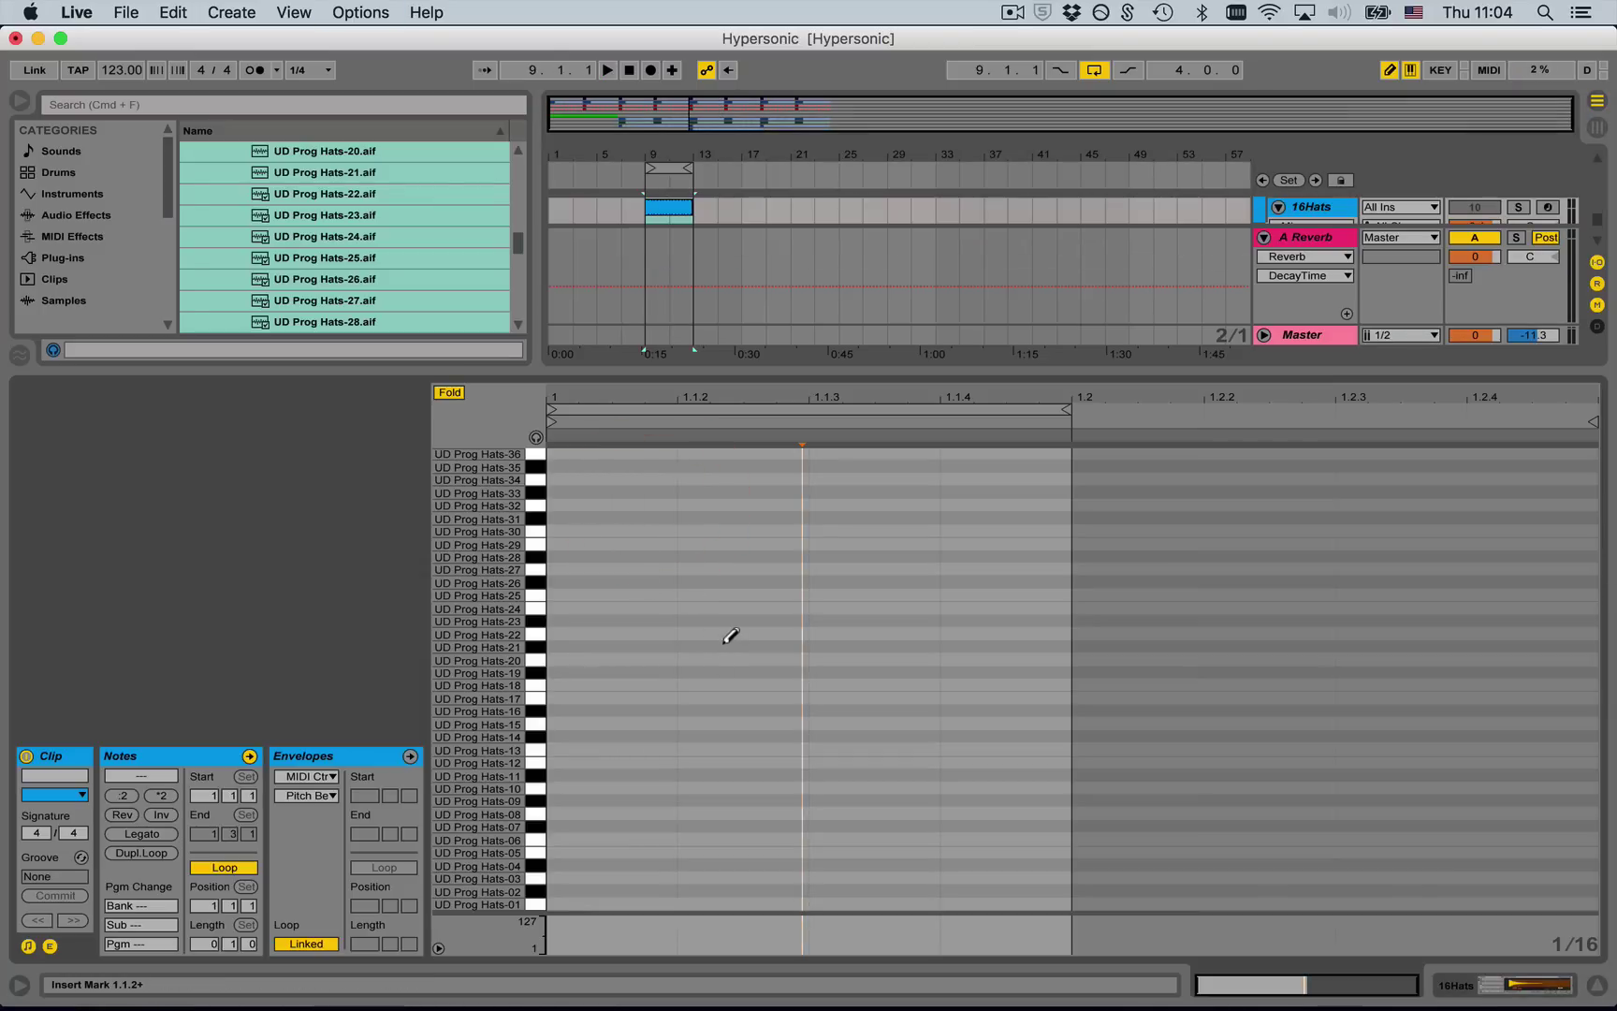
{"action": "left_click_drag", "start_coordinate": [725, 644], "coordinate": [986, 642]}
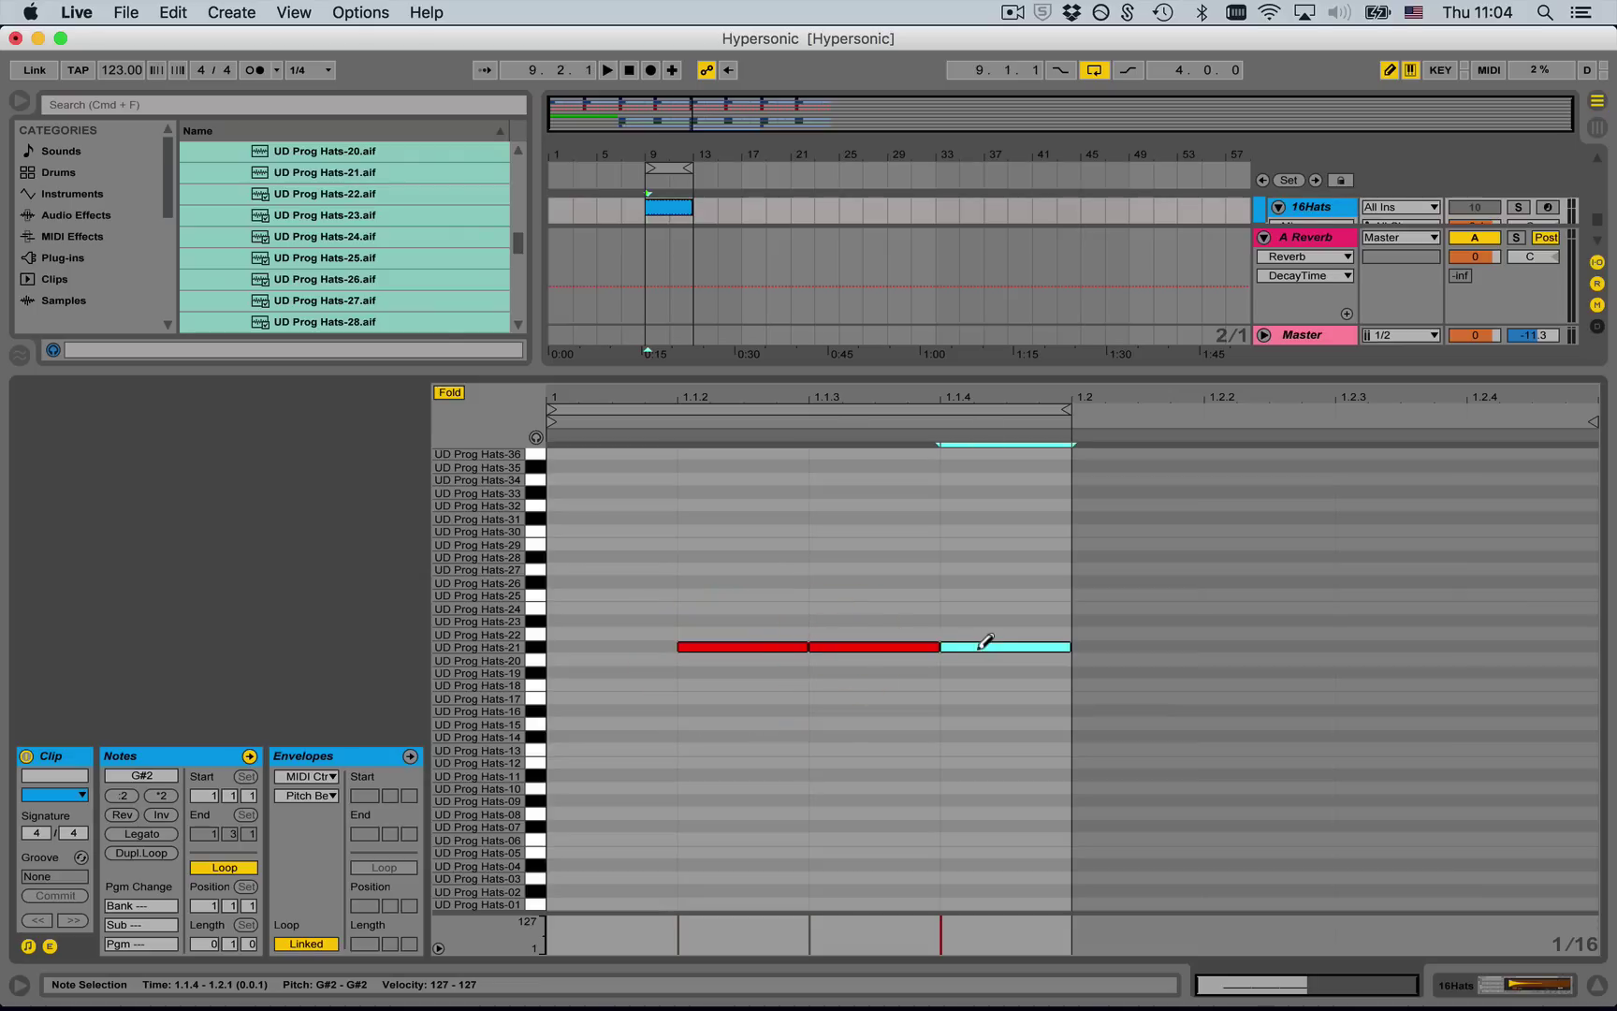
{"action": "left_click", "coordinate": [792, 647]}
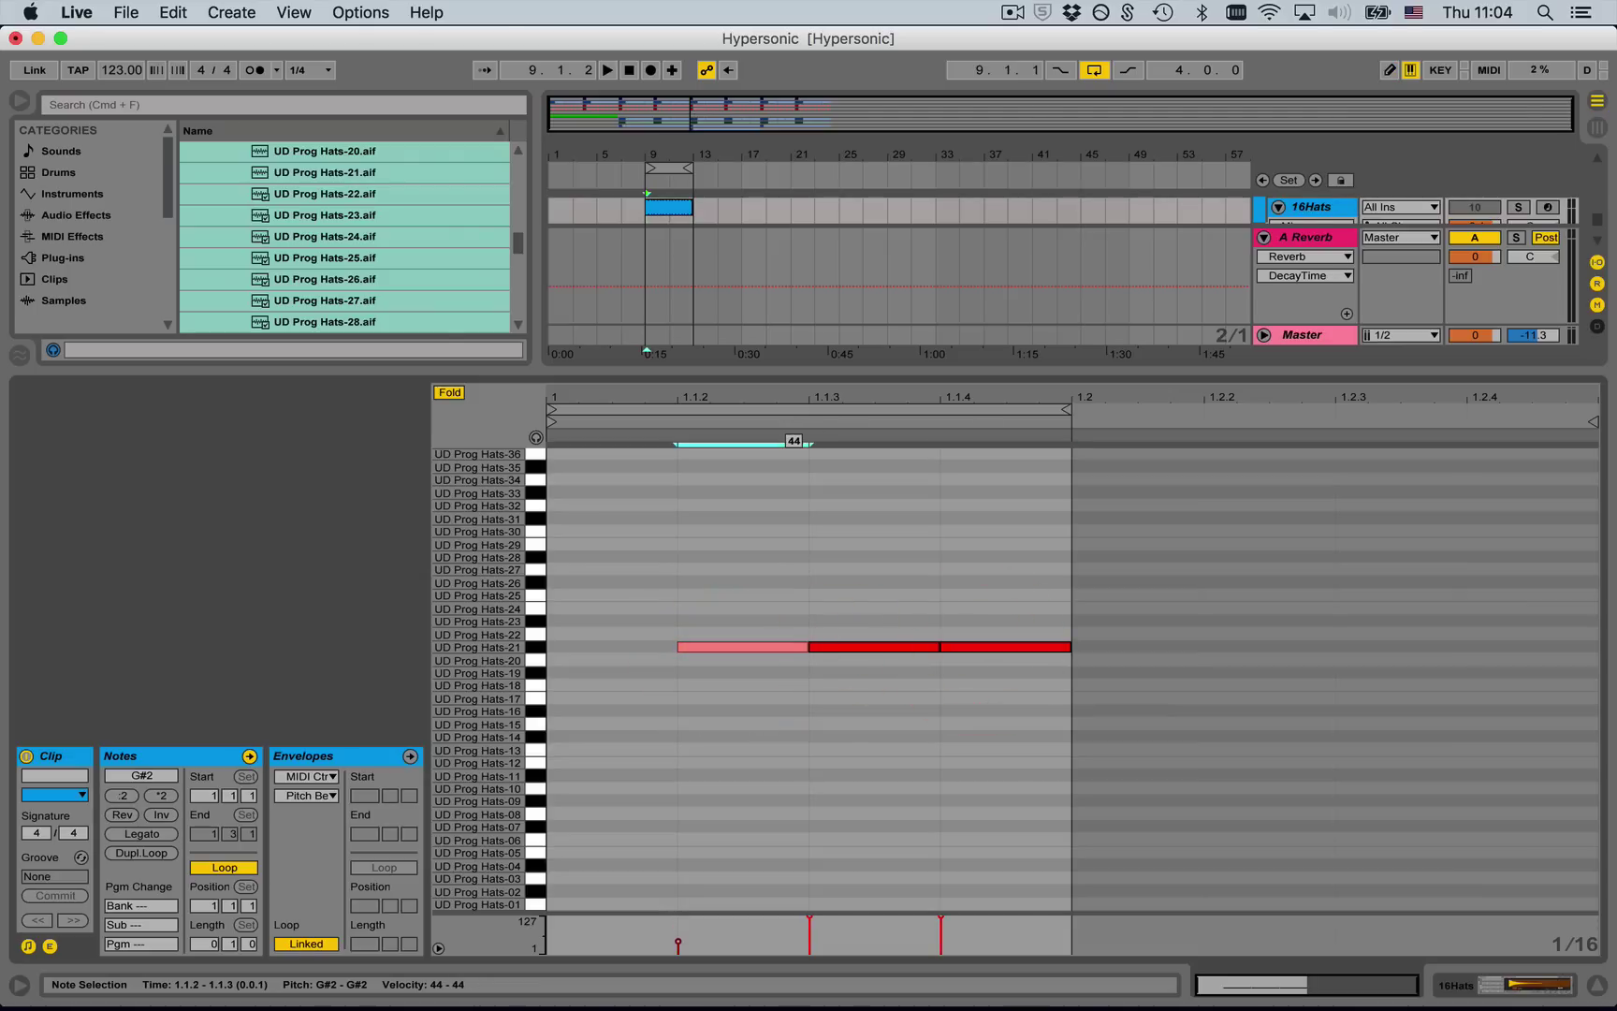
{"action": "left_click", "coordinate": [896, 644]}
{"action": "left_click", "coordinate": [995, 645]}
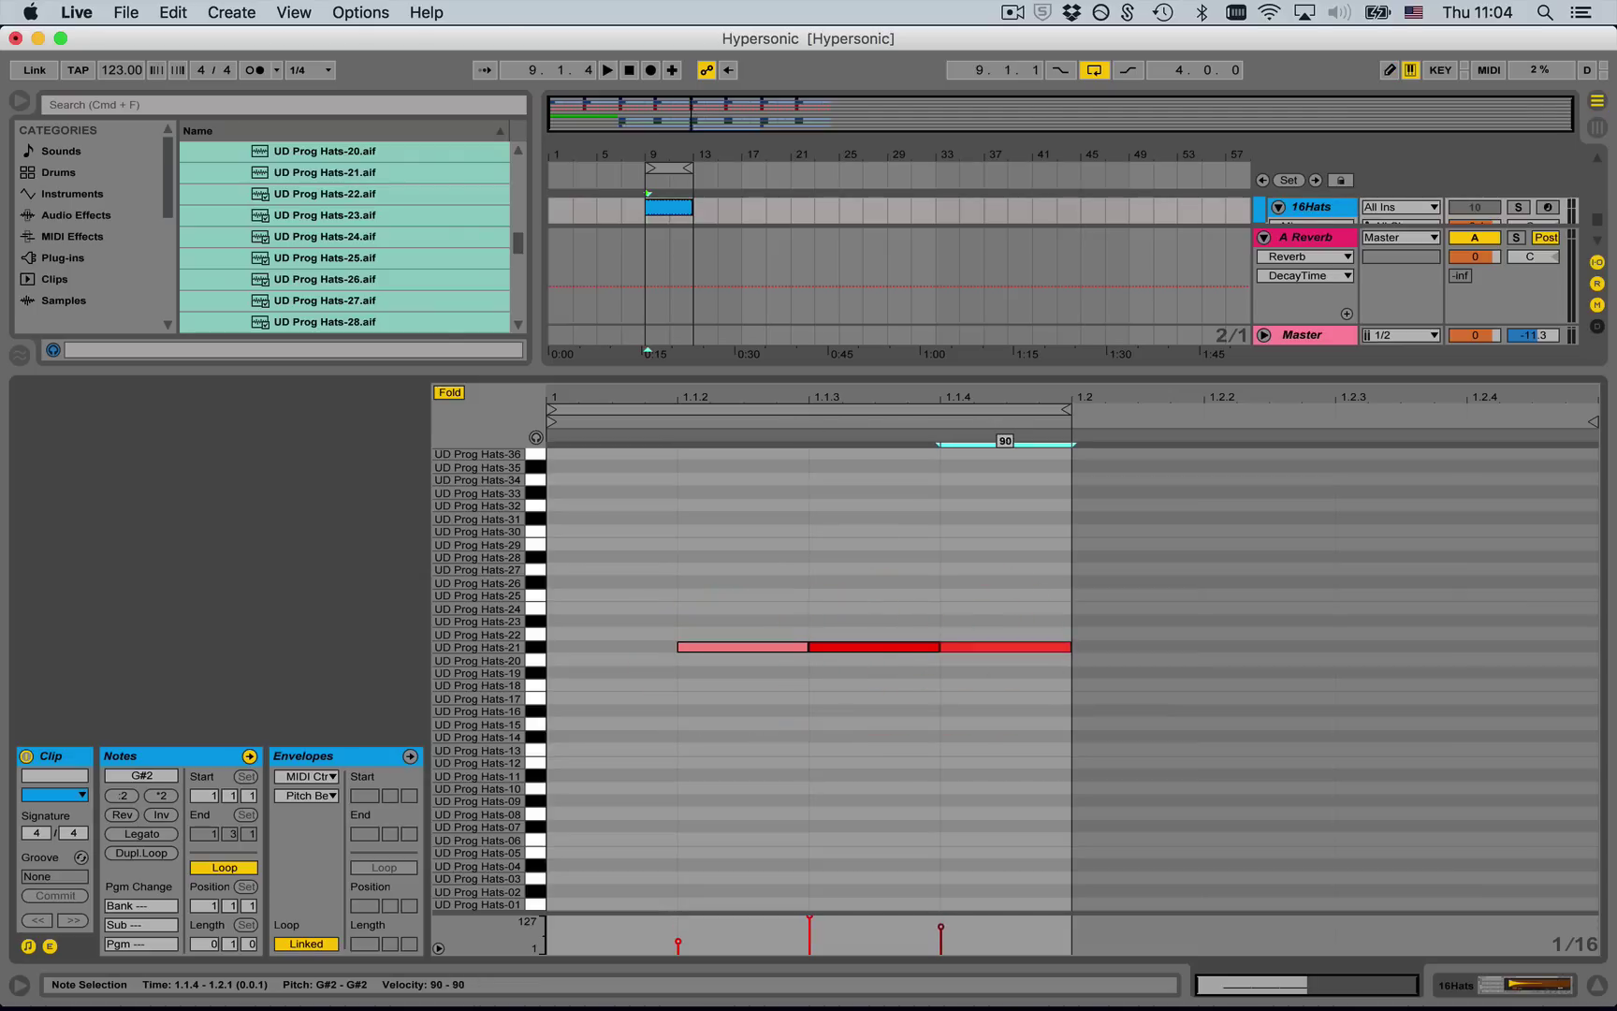
- Audition 16Hats soloed and in the full mix, moving all its notes up to UD Prog Hats-22
{"action": "key", "text": "shift+Tab"}
{"action": "left_click", "coordinate": [1518, 502]}
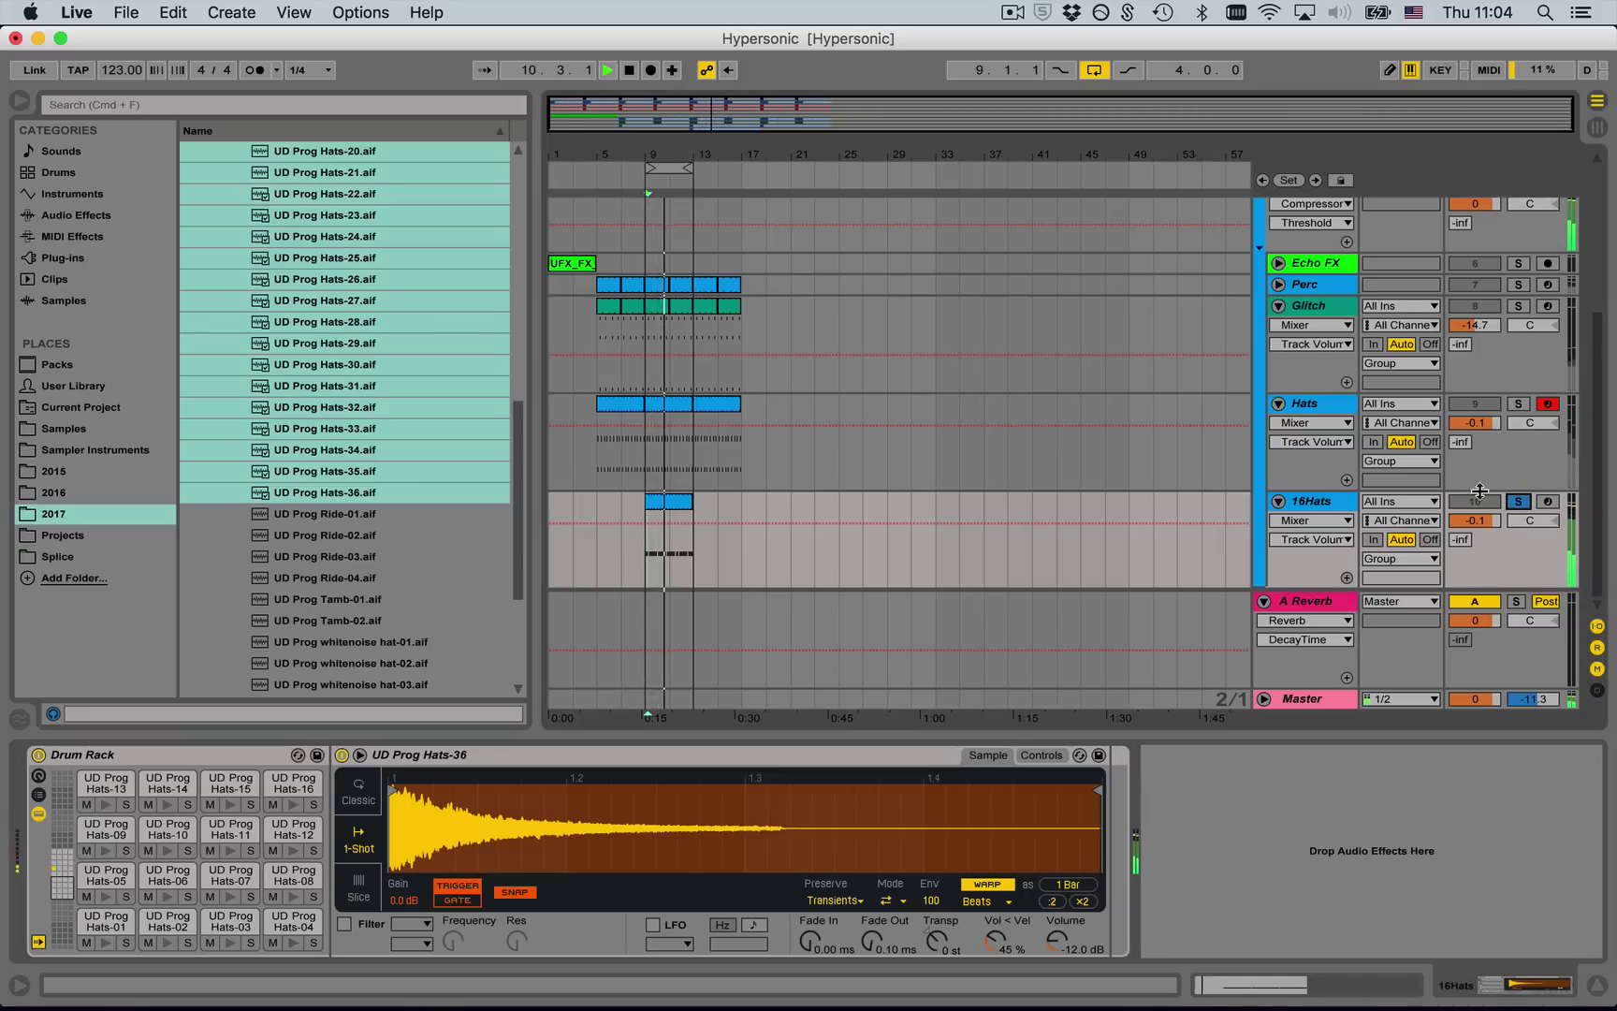
{"action": "left_click", "coordinate": [1519, 502]}
{"action": "double_click", "coordinate": [683, 498]}
{"action": "left_click", "coordinate": [817, 585]}
{"action": "key", "text": "super+a"}
{"action": "key", "text": "Up"}
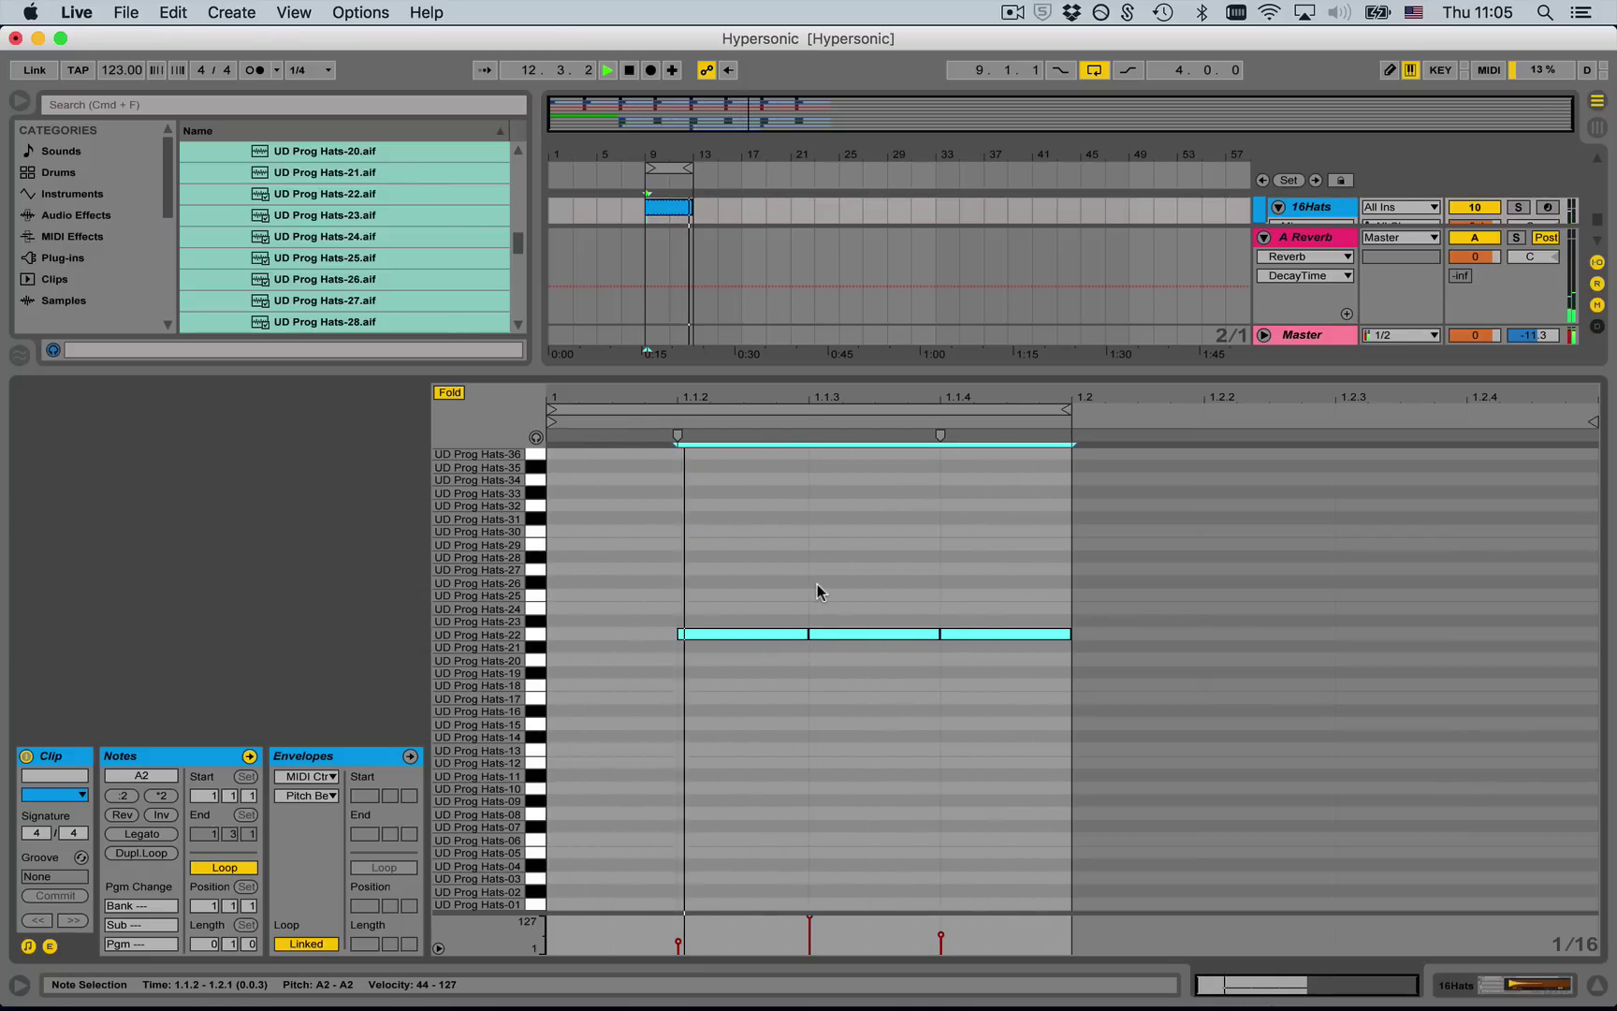
- Lower the 16Hats track volume to -4.2 dB and play the loop
{"action": "key", "text": "shift+Tab"}
{"action": "left_click_drag", "start_coordinate": [1463, 521], "coordinate": [1463, 549]}
{"action": "key", "text": "space"}
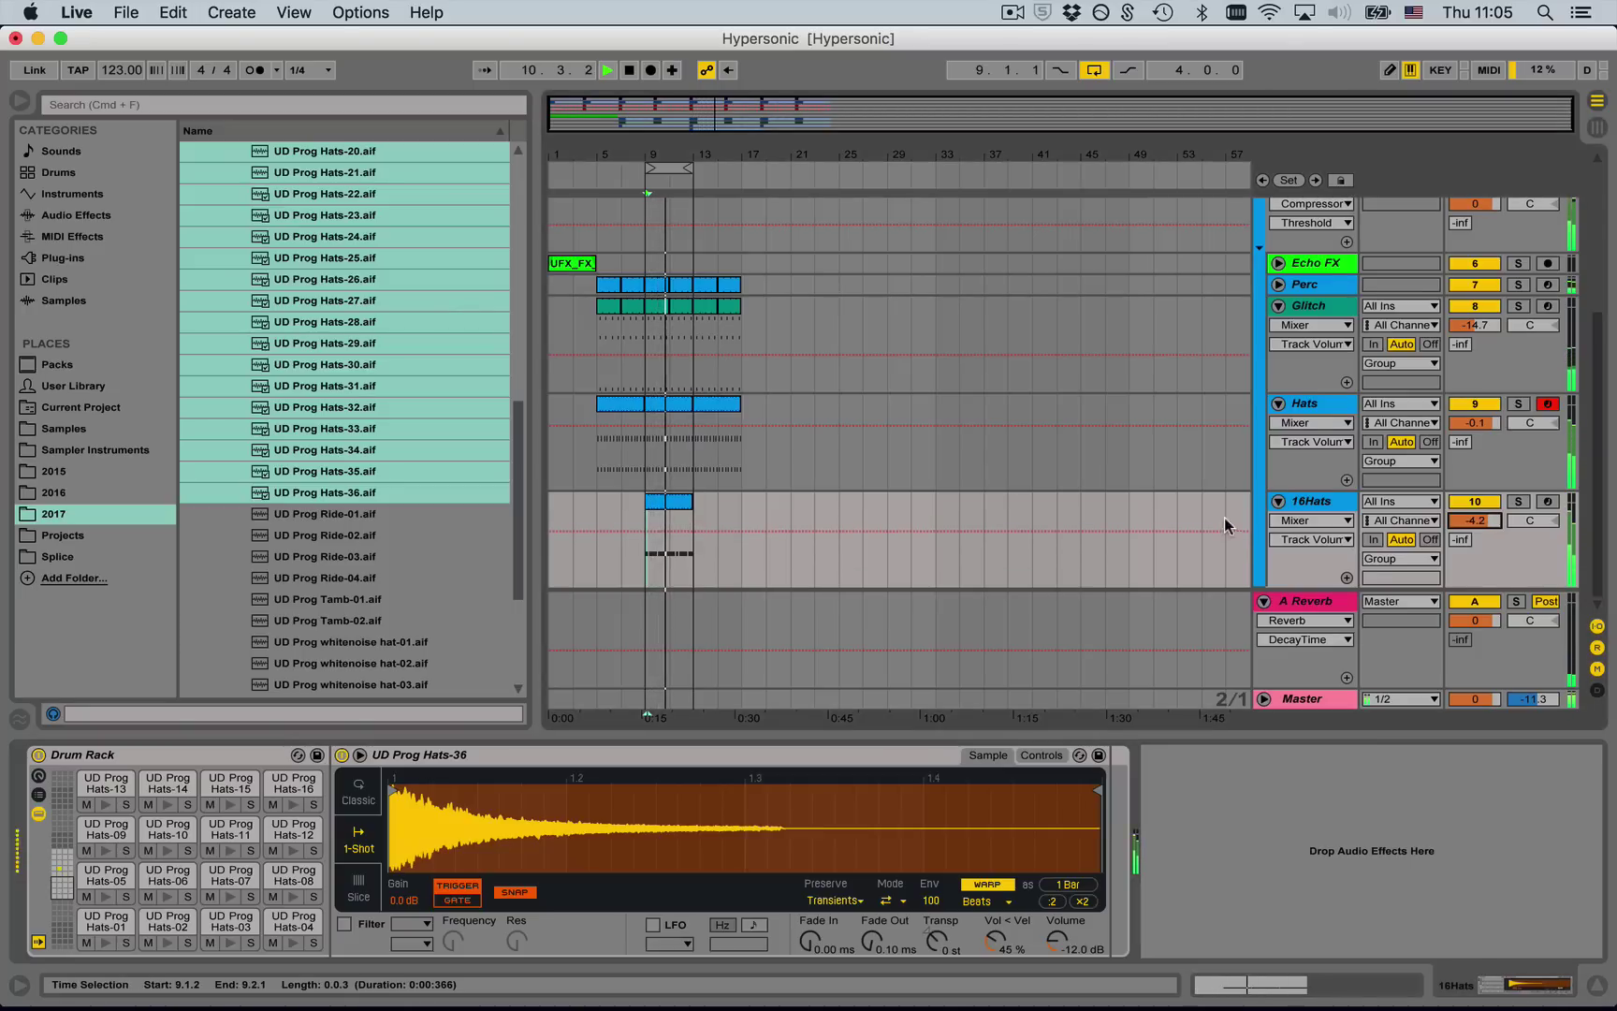
- Lower all top-level tracks together, bringing the Duck group to -4.2 dB, and play the loop briefly
{"action": "scroll", "coordinate": [1227, 534], "scroll_direction": "up", "scroll_amount": 5}
{"action": "left_click", "coordinate": [1306, 268]}
{"action": "left_click", "coordinate": [1297, 452]}
{"action": "key", "text": "super+a"}
{"action": "left_click_drag", "start_coordinate": [1474, 464], "coordinate": [1475, 482]}
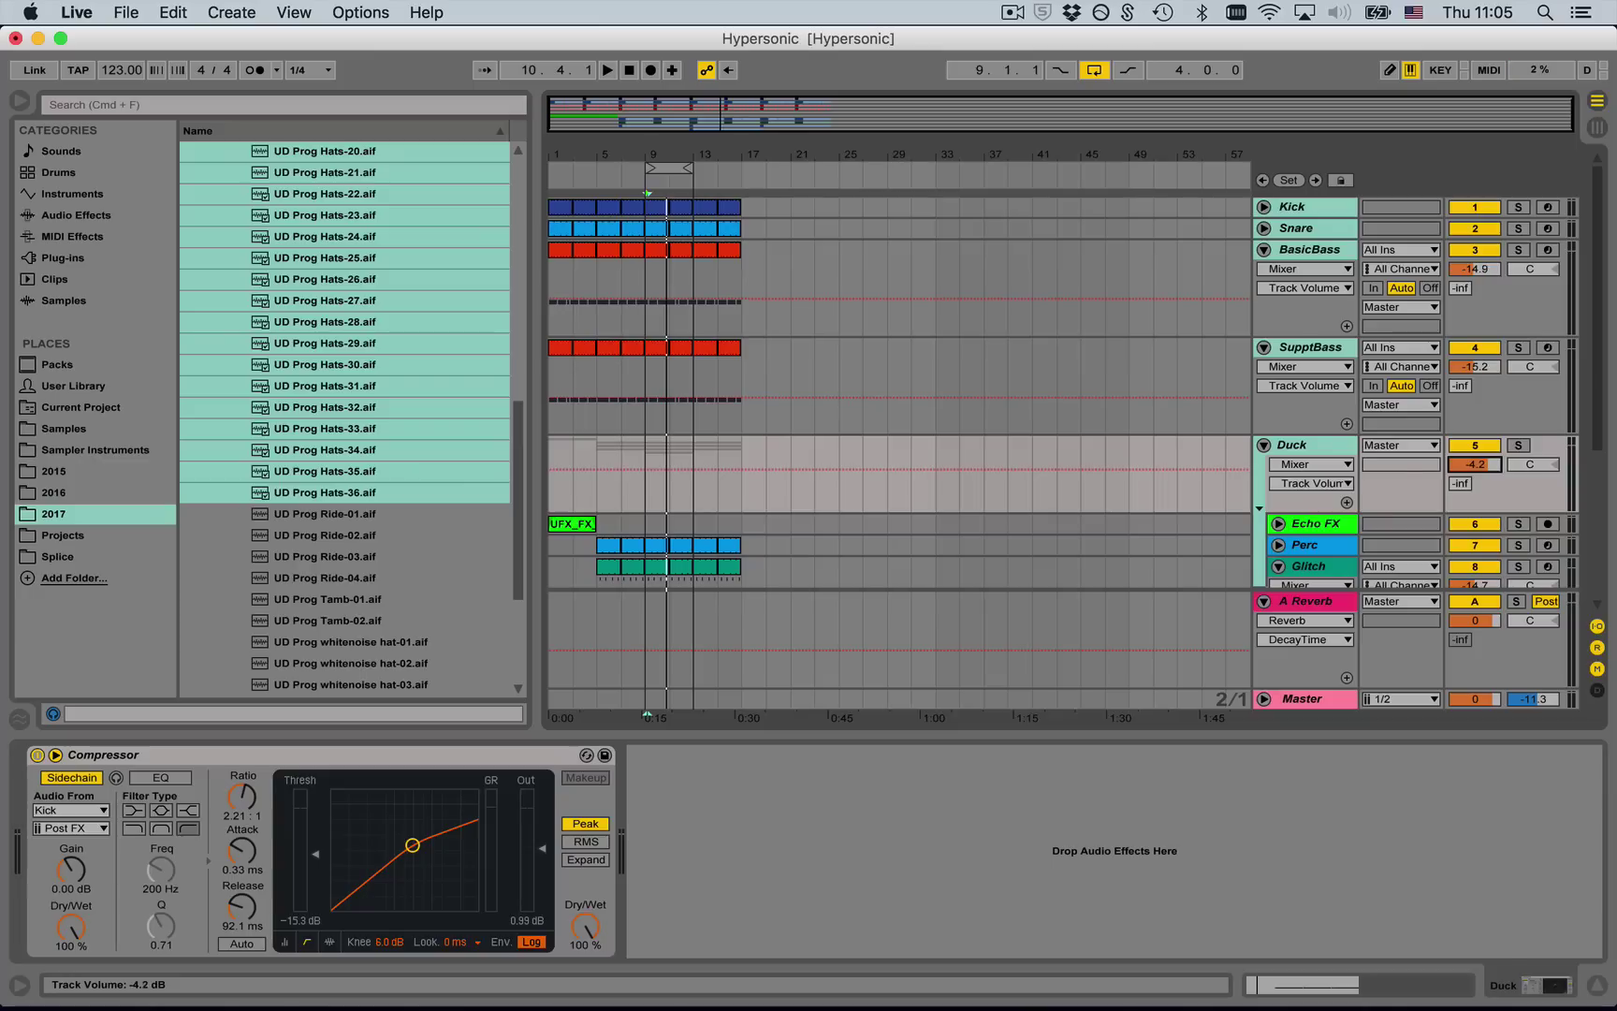
{"action": "scroll", "coordinate": [905, 362], "scroll_direction": "down", "scroll_amount": 5}
{"action": "key", "text": "space"}
{"action": "scroll", "coordinate": [859, 328], "scroll_direction": "up", "scroll_amount": 5}
{"action": "key", "text": "space"}
- Try a Utility device on the Master with its gain set to 8 dB, and select all top-level tracks
{"action": "left_click", "coordinate": [1301, 447]}
{"action": "left_click", "coordinate": [1319, 698]}
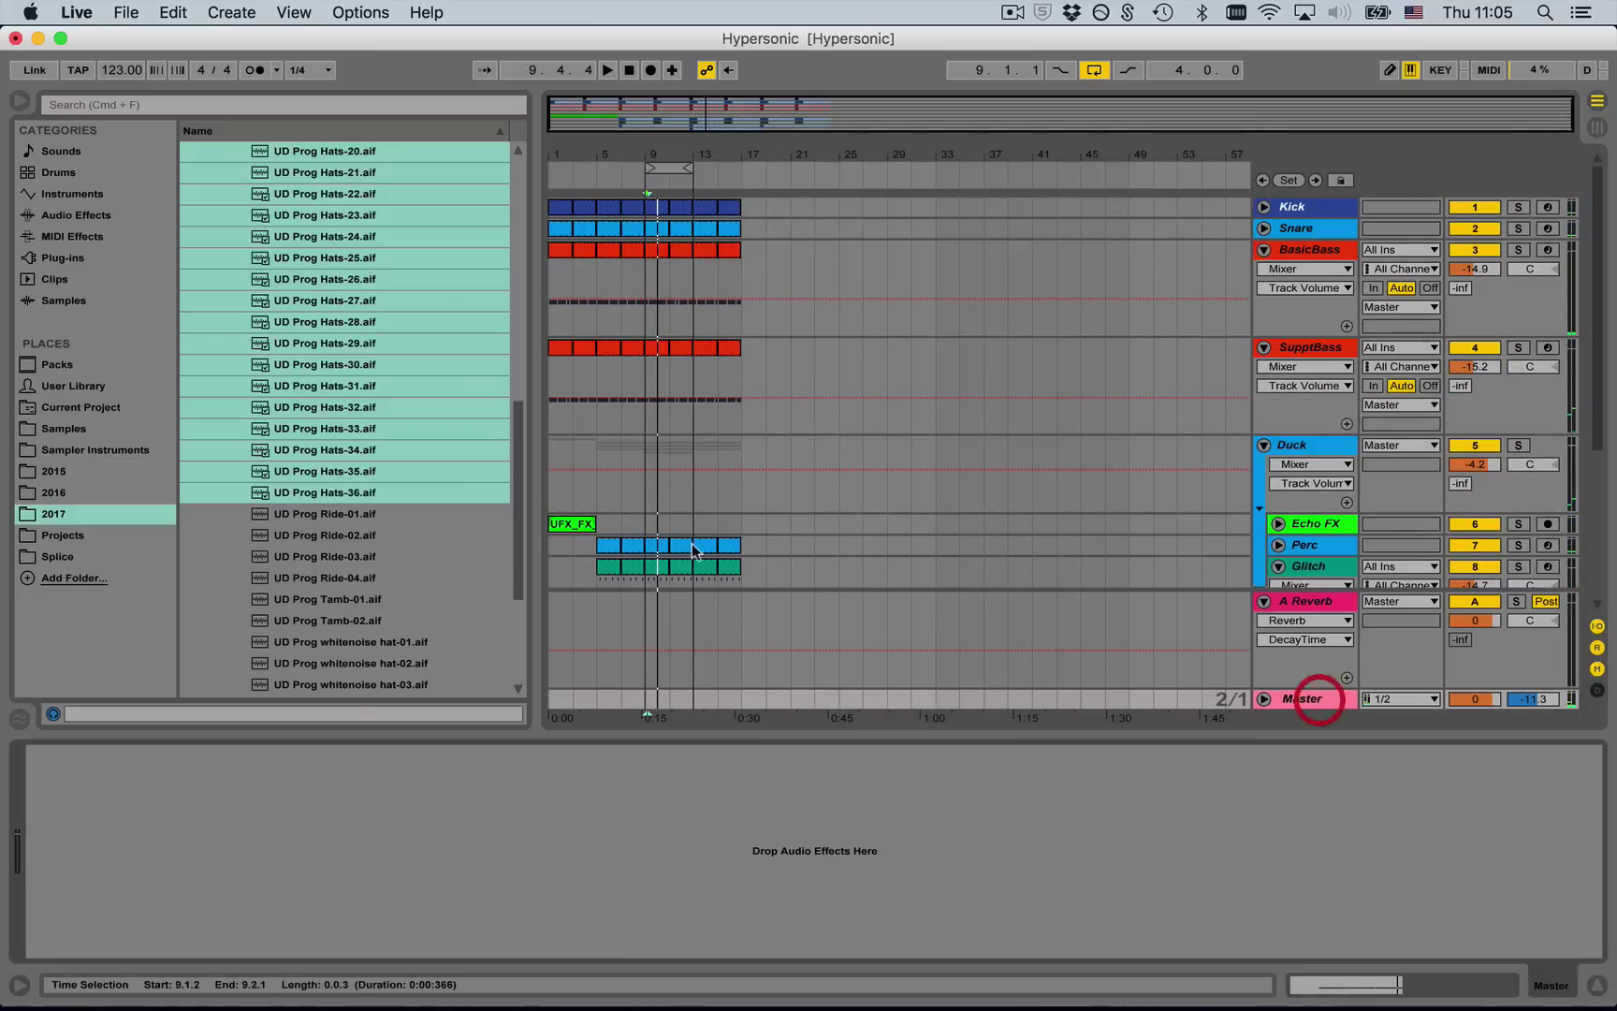
{"action": "scroll", "coordinate": [208, 245], "scroll_direction": "up", "scroll_amount": 10}
{"action": "left_click", "coordinate": [65, 213]}
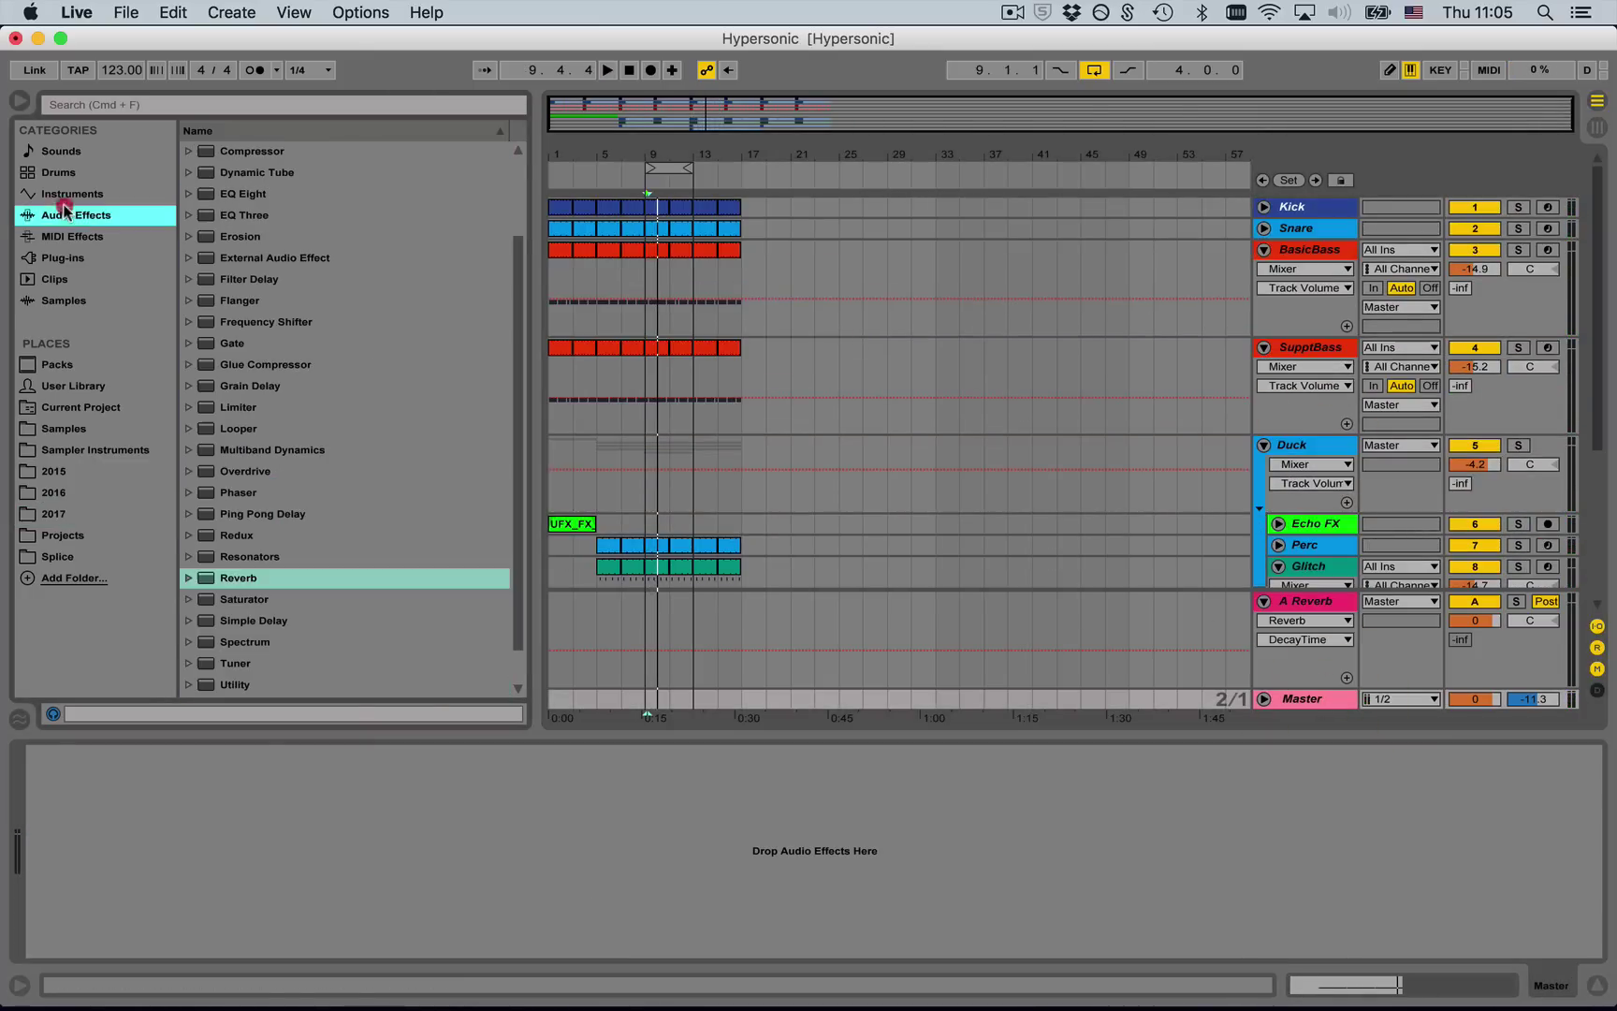
{"action": "scroll", "coordinate": [231, 353], "scroll_direction": "down", "scroll_amount": 2}
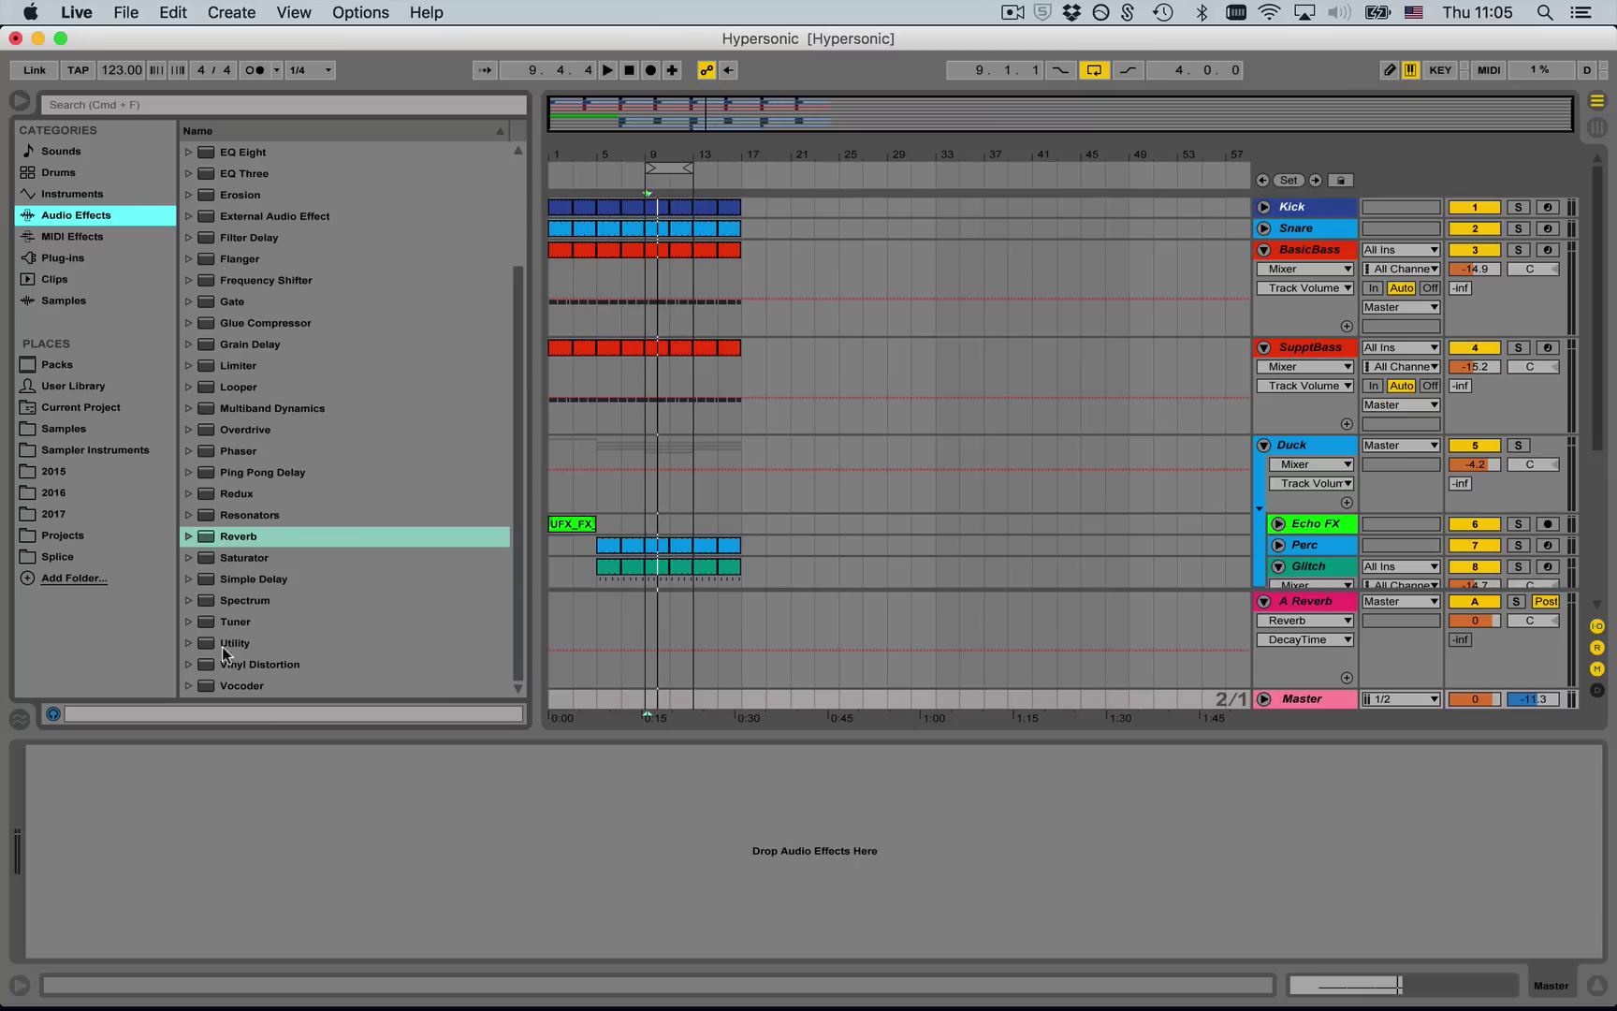
{"action": "left_click", "coordinate": [190, 643]}
{"action": "double_click", "coordinate": [225, 646]}
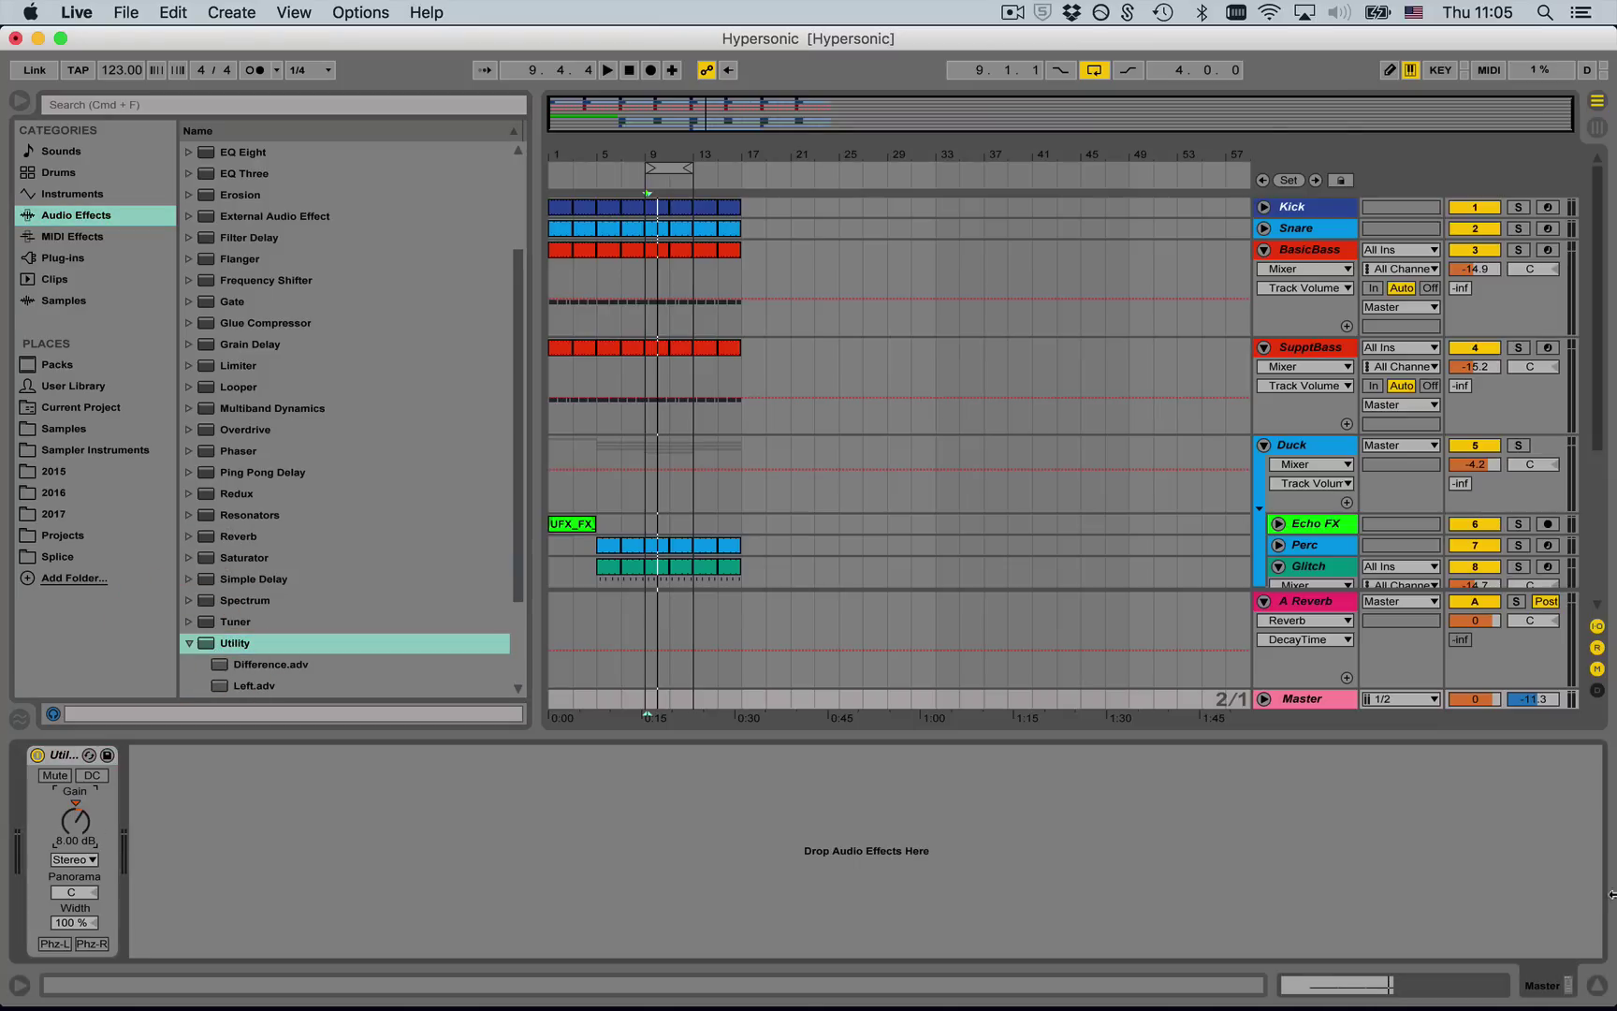
{"action": "left_click", "coordinate": [1599, 984]}
{"action": "left_click", "coordinate": [1299, 342]}
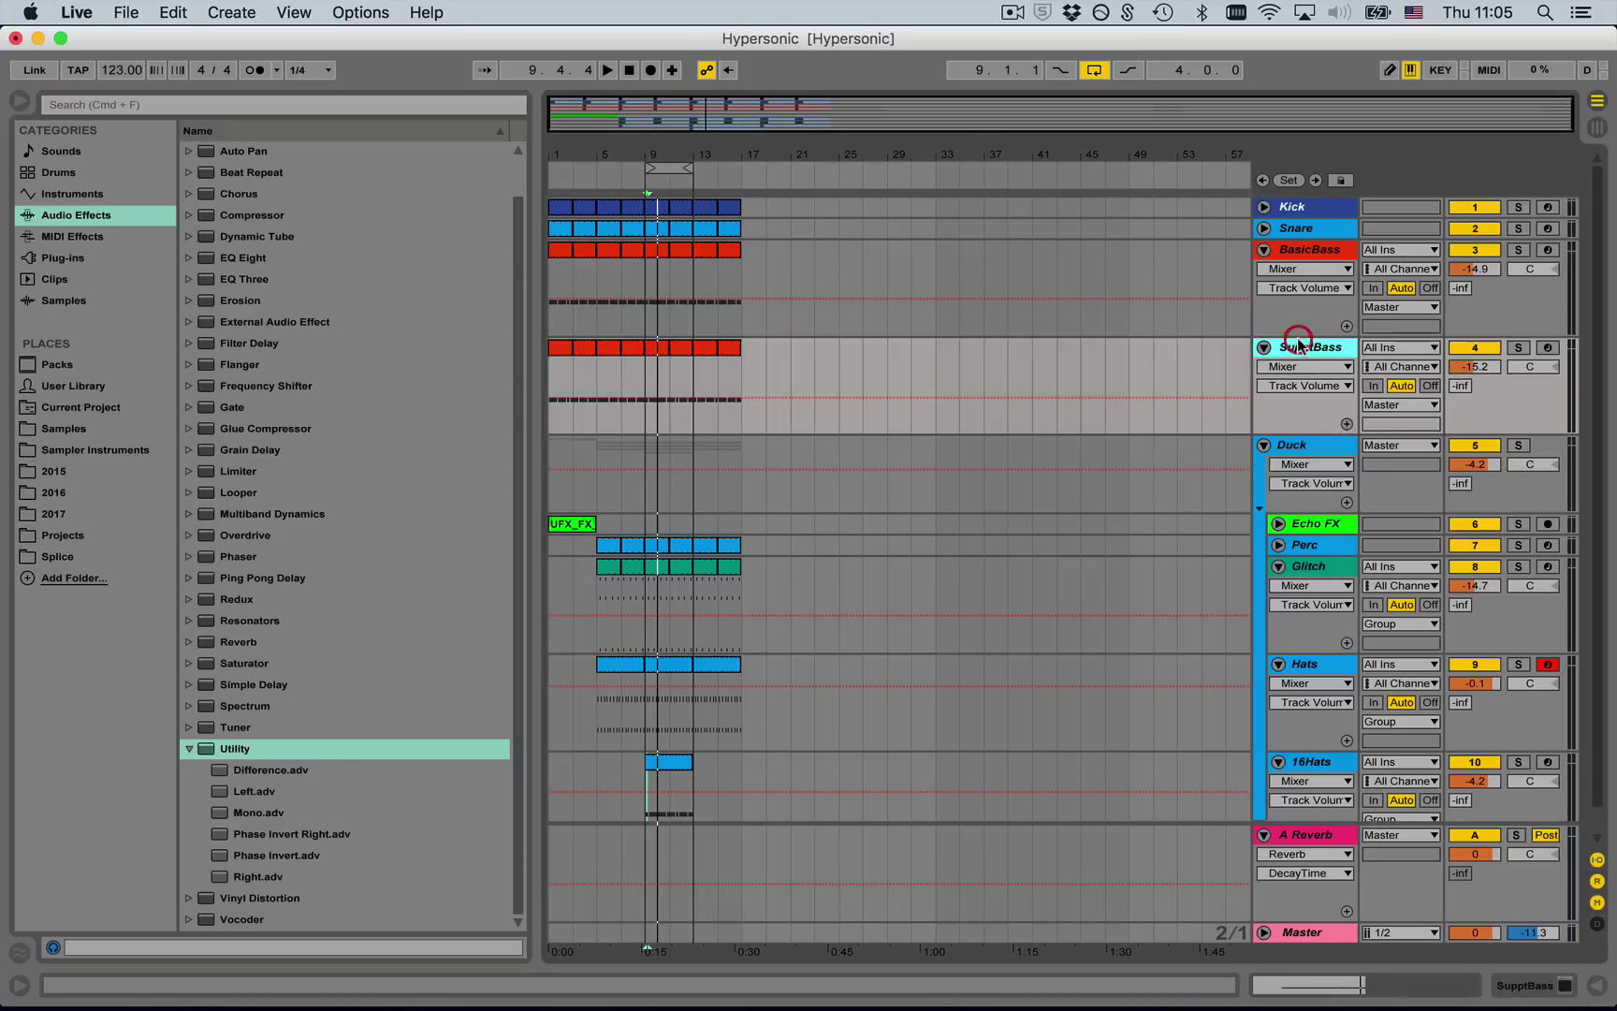
{"action": "key", "text": "super+a"}
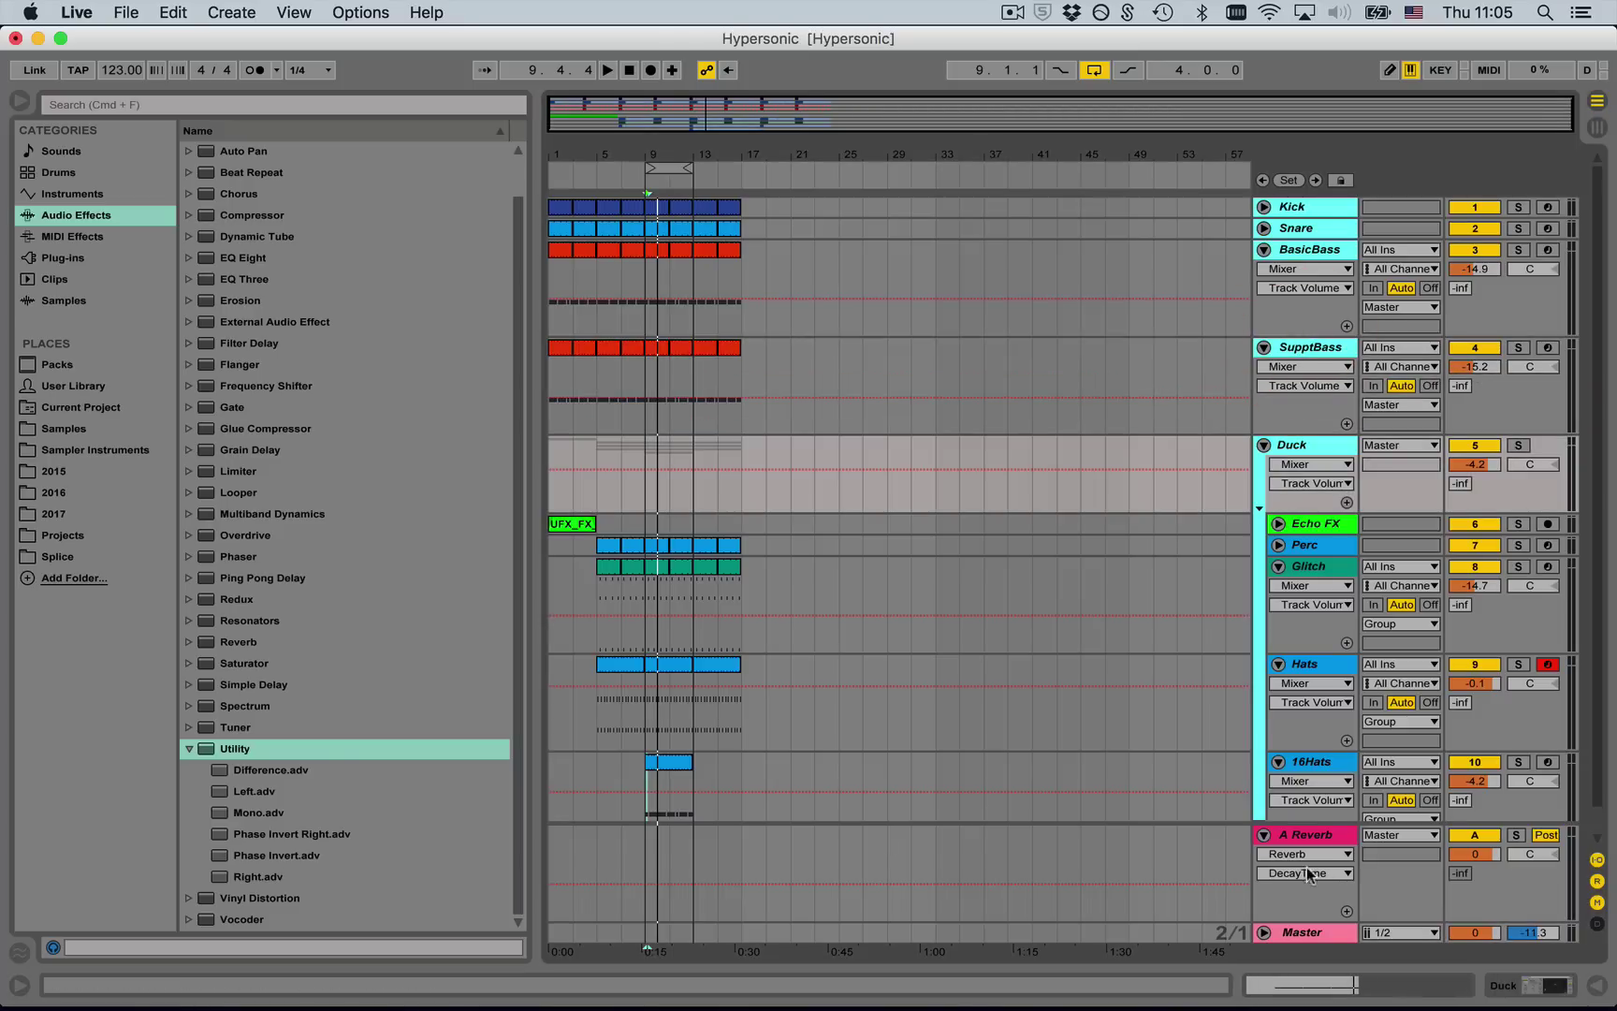
- Replace the Master's Utility with a Limiter set to 8 dB gain
{"action": "double_click", "coordinate": [1309, 931]}
{"action": "left_click", "coordinate": [69, 748]}
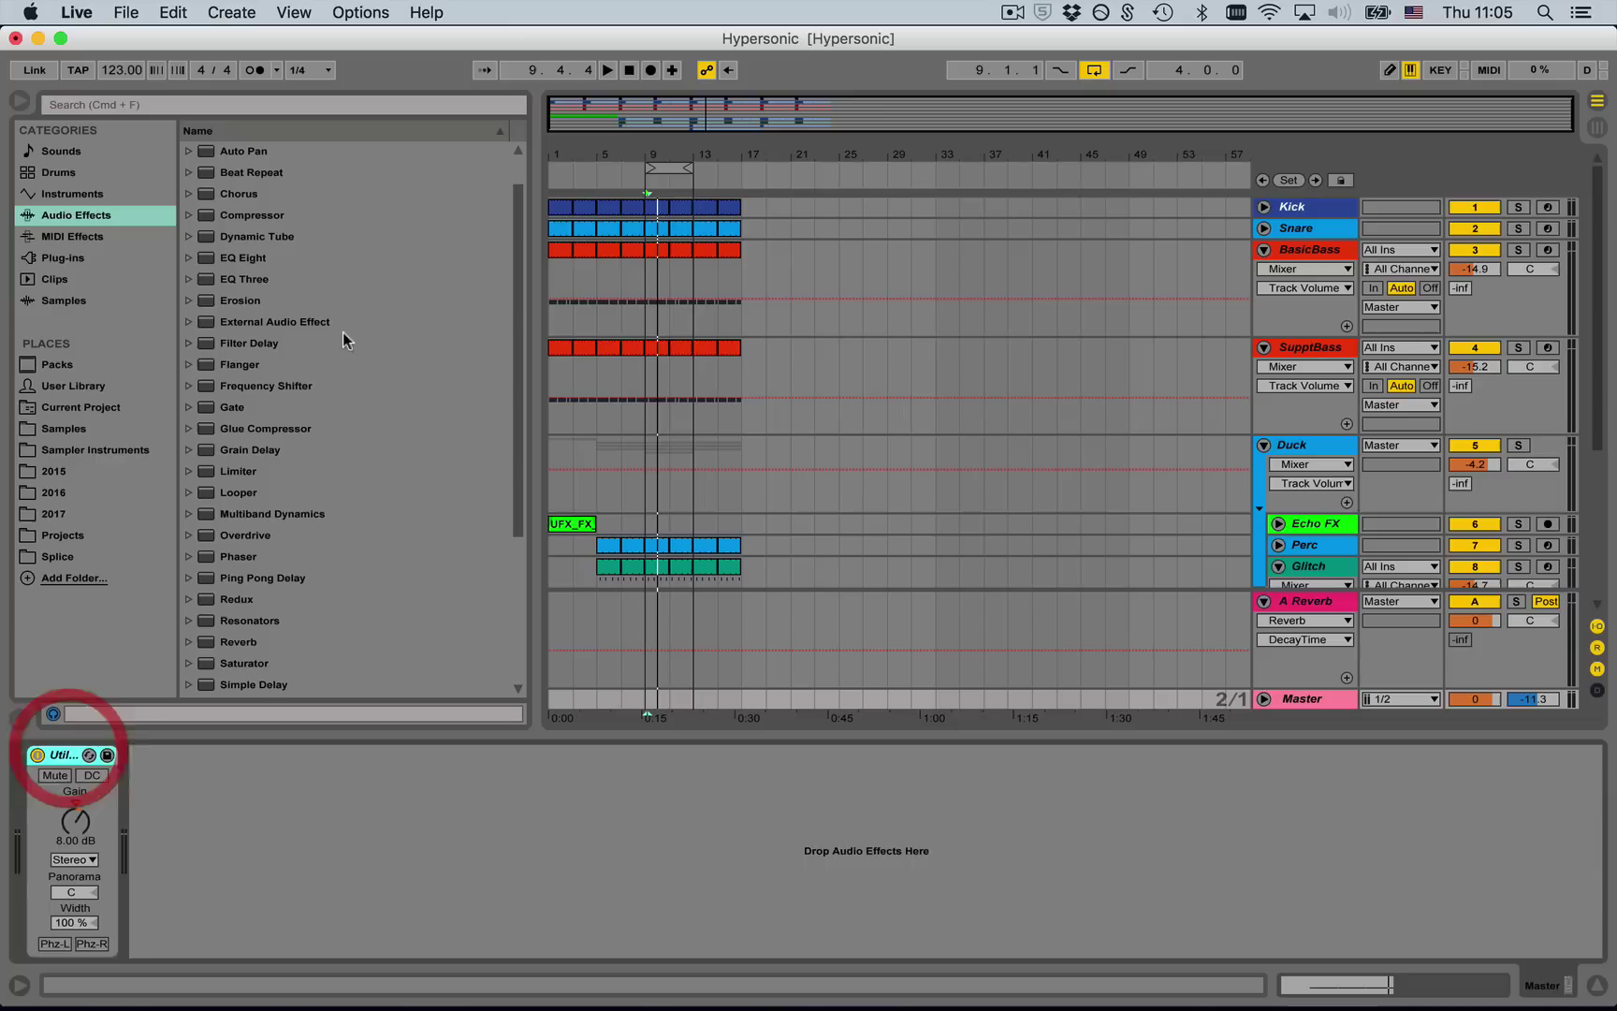
{"action": "key", "text": "Delete"}
{"action": "left_click_drag", "start_coordinate": [238, 471], "coordinate": [220, 884]}
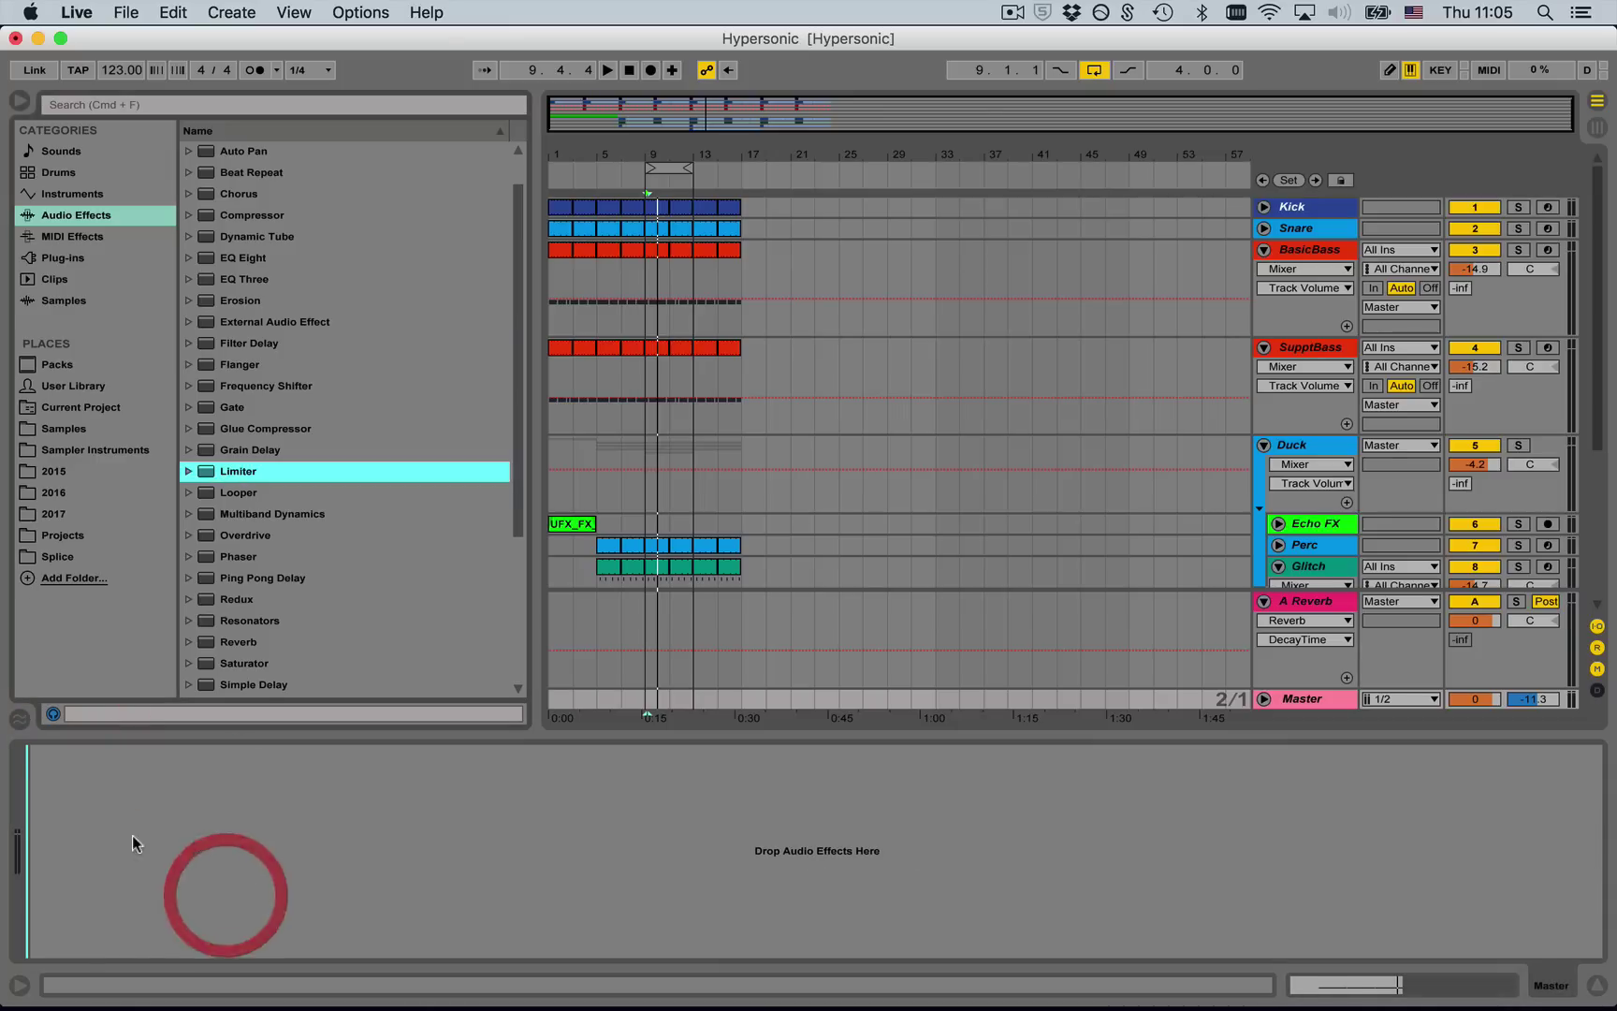
- Lower all top-level tracks together, bringing BasicBass to -29.0 dB, and check the Master level during playback
{"action": "left_click", "coordinate": [1333, 248]}
{"action": "key", "text": "super+a"}
{"action": "left_click_drag", "start_coordinate": [1485, 270], "coordinate": [1475, 316]}
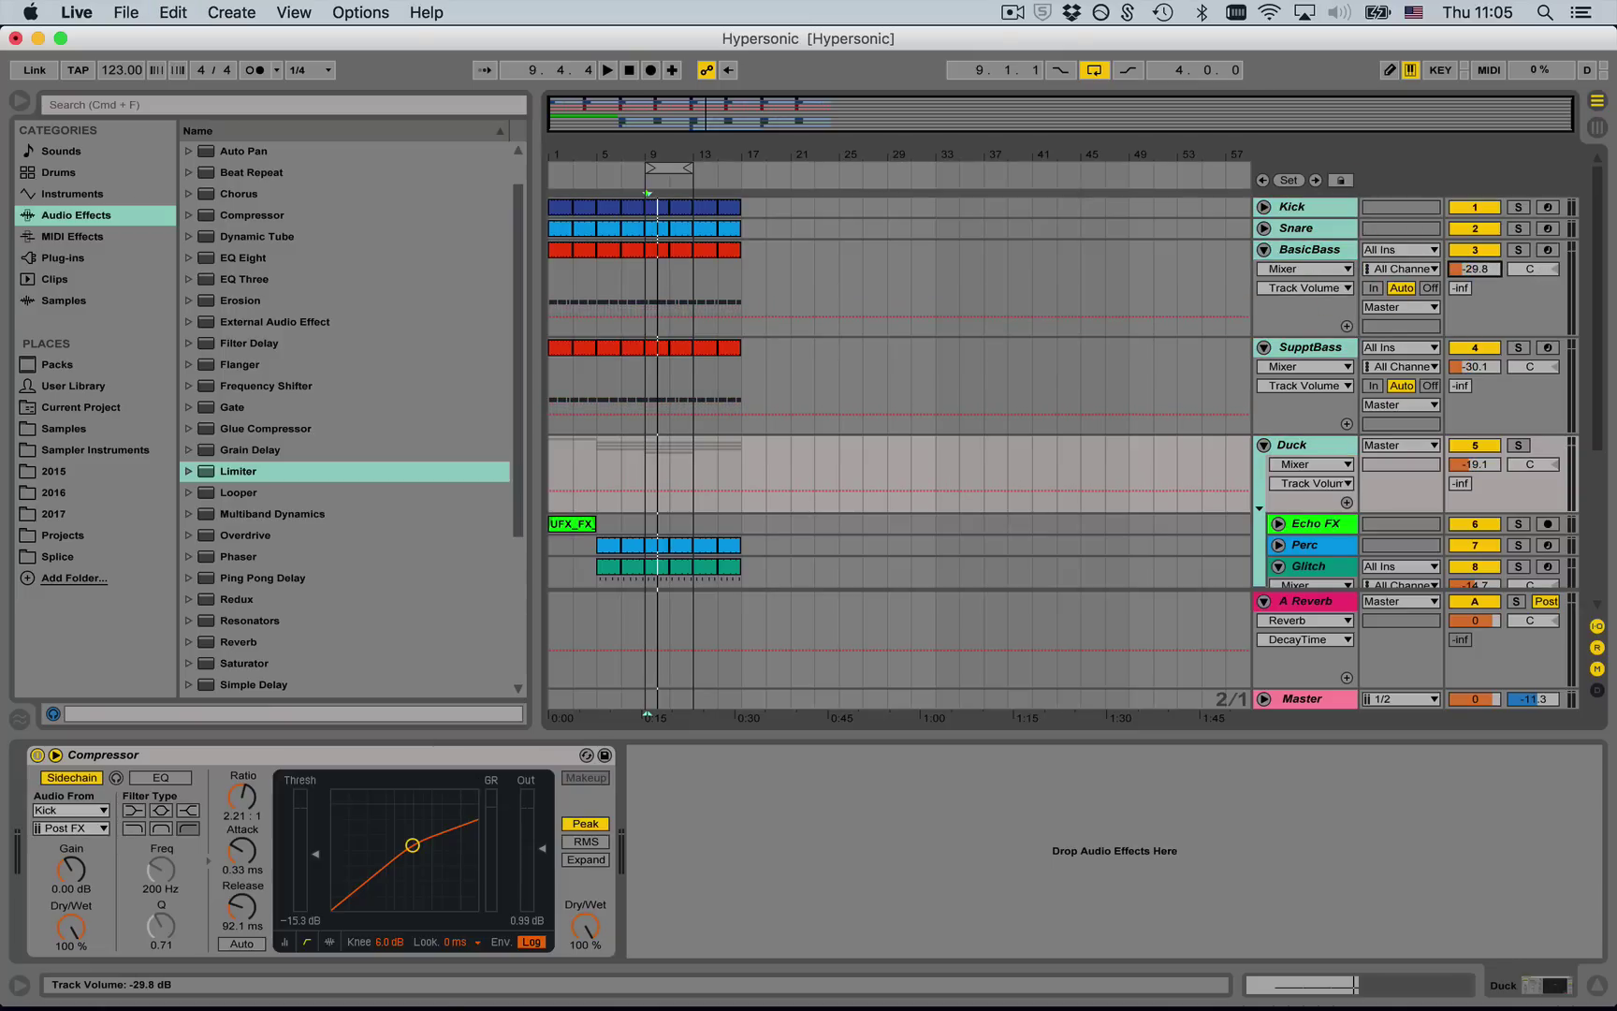
{"action": "key", "text": "space"}
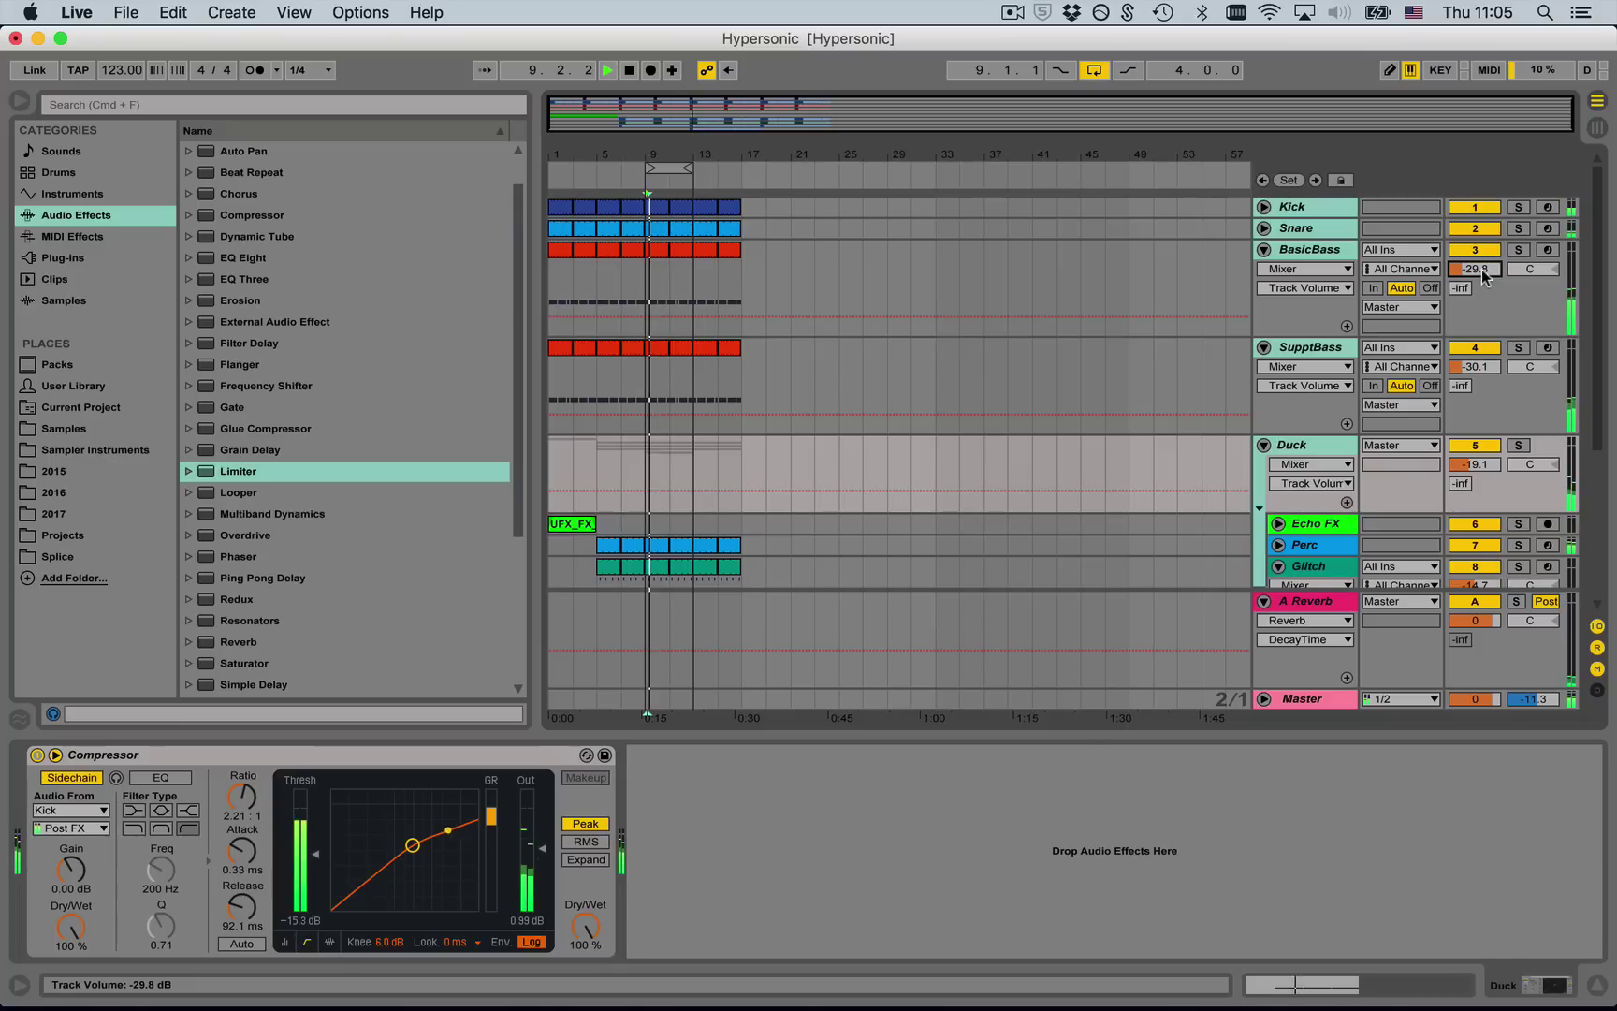
{"action": "left_click", "coordinate": [1334, 698]}
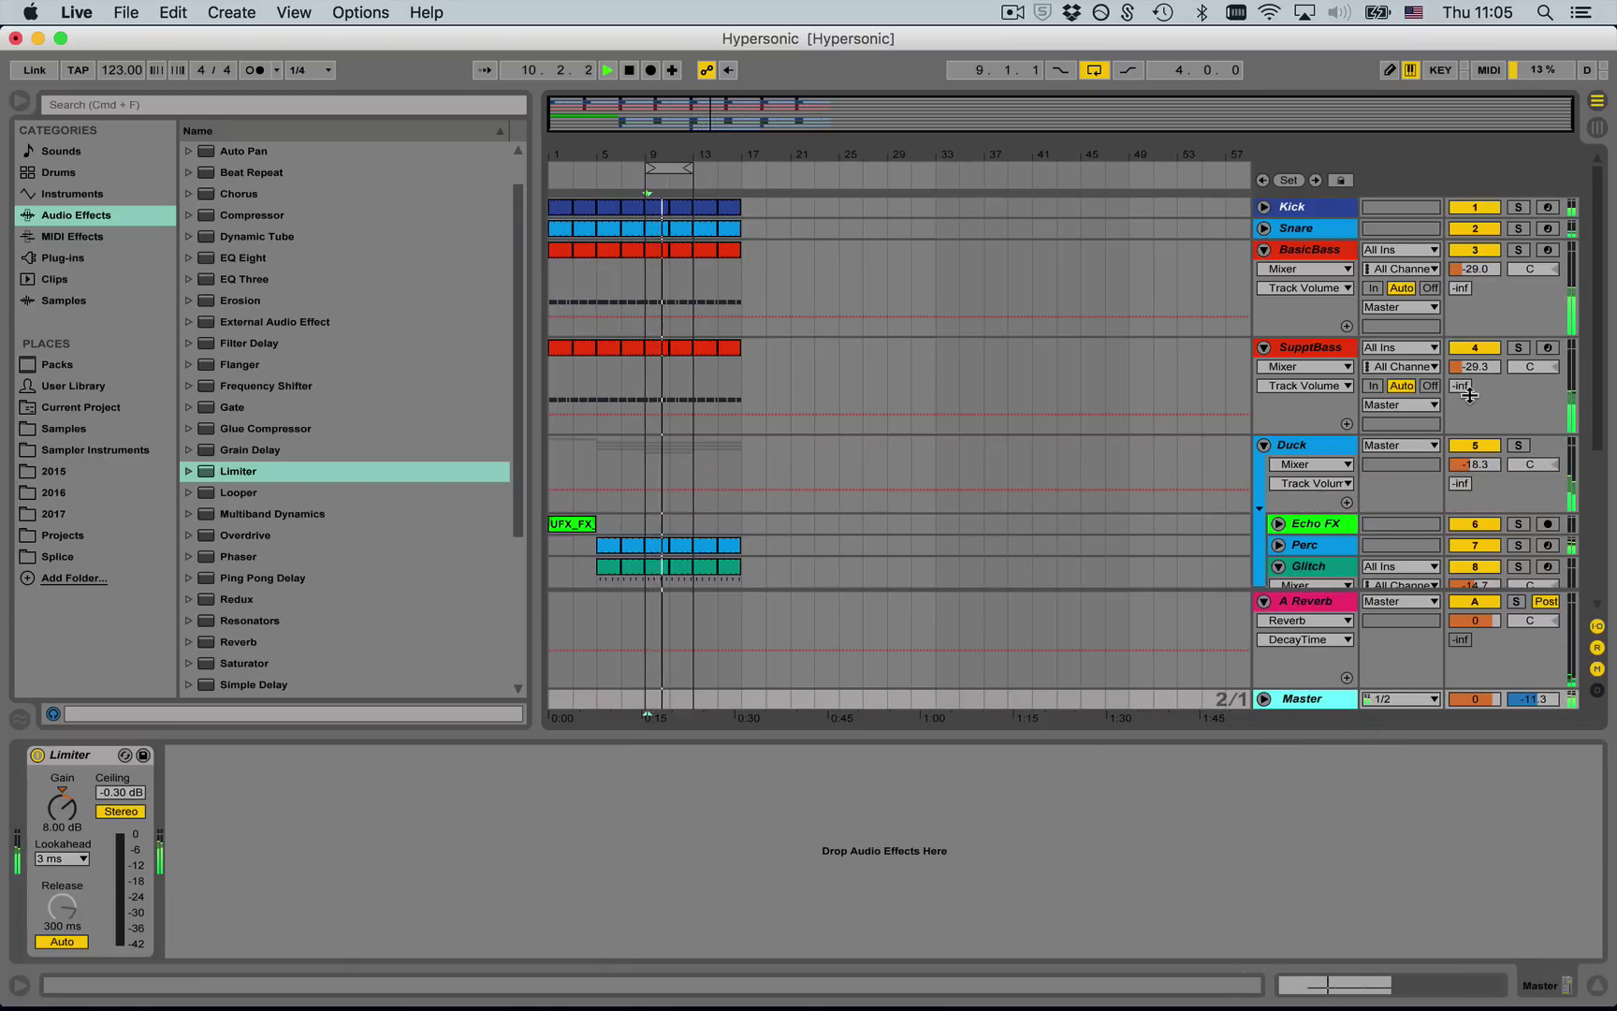
{"action": "key", "text": "Tab"}
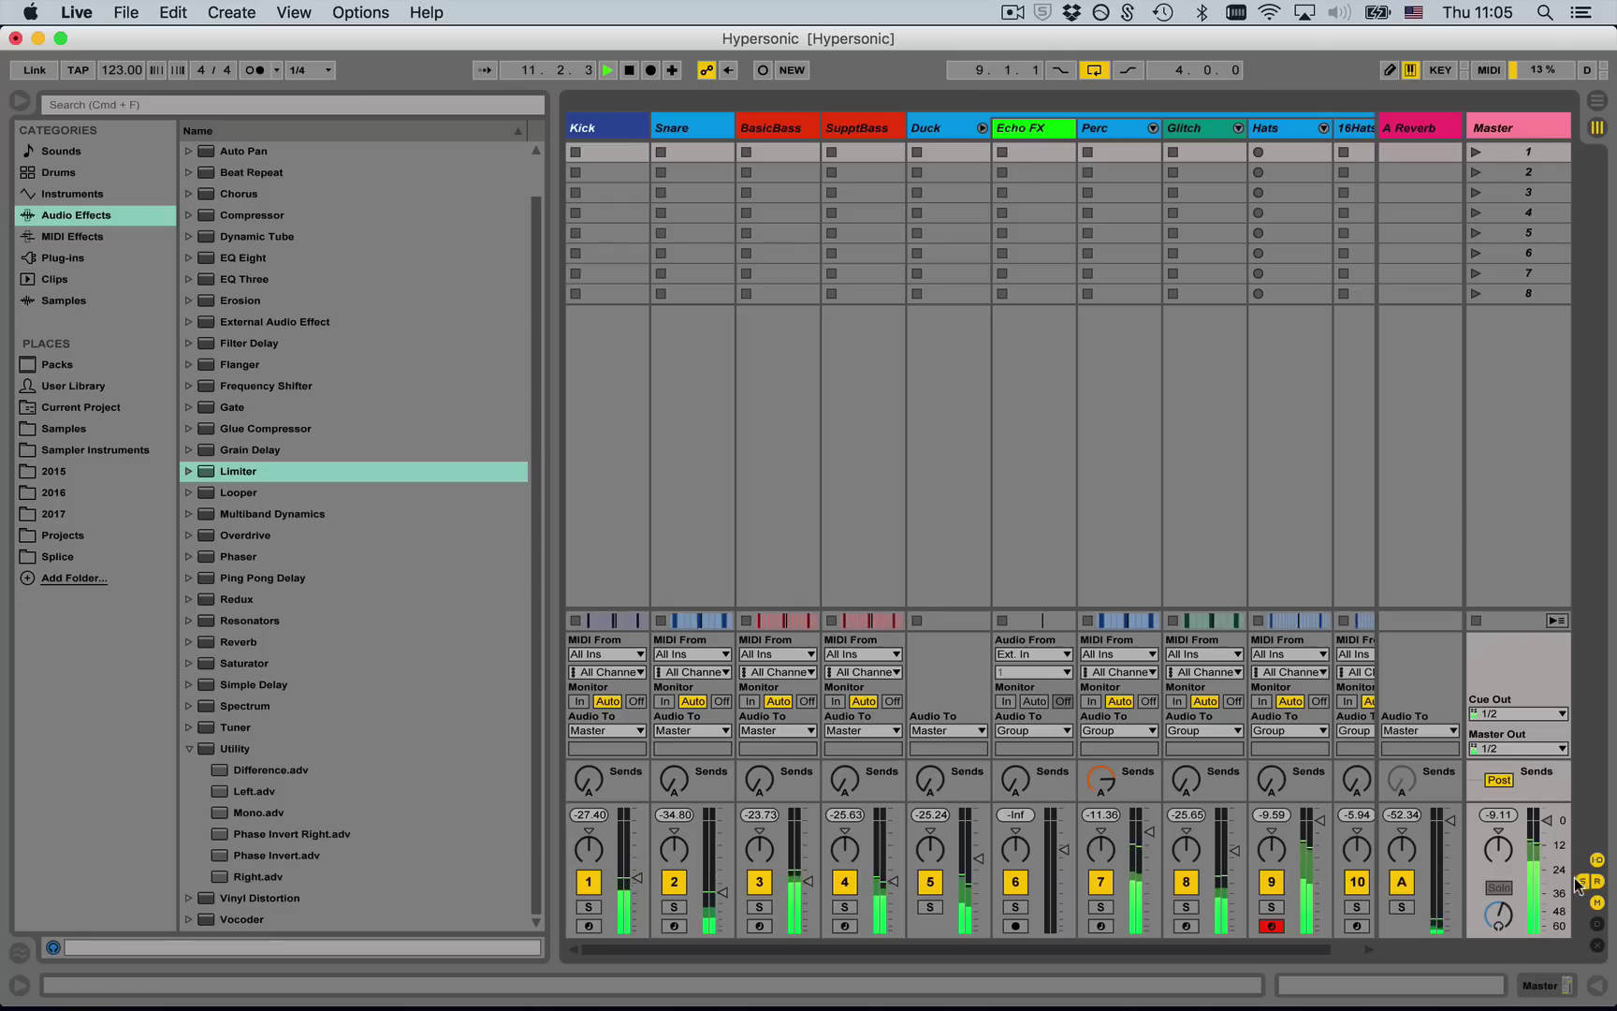
{"action": "key", "text": "Tab"}
- Raise all top-level tracks together, bringing BasicBass to -22.6 dB, and check the Master level and its Limiter
{"action": "left_click", "coordinate": [1346, 251]}
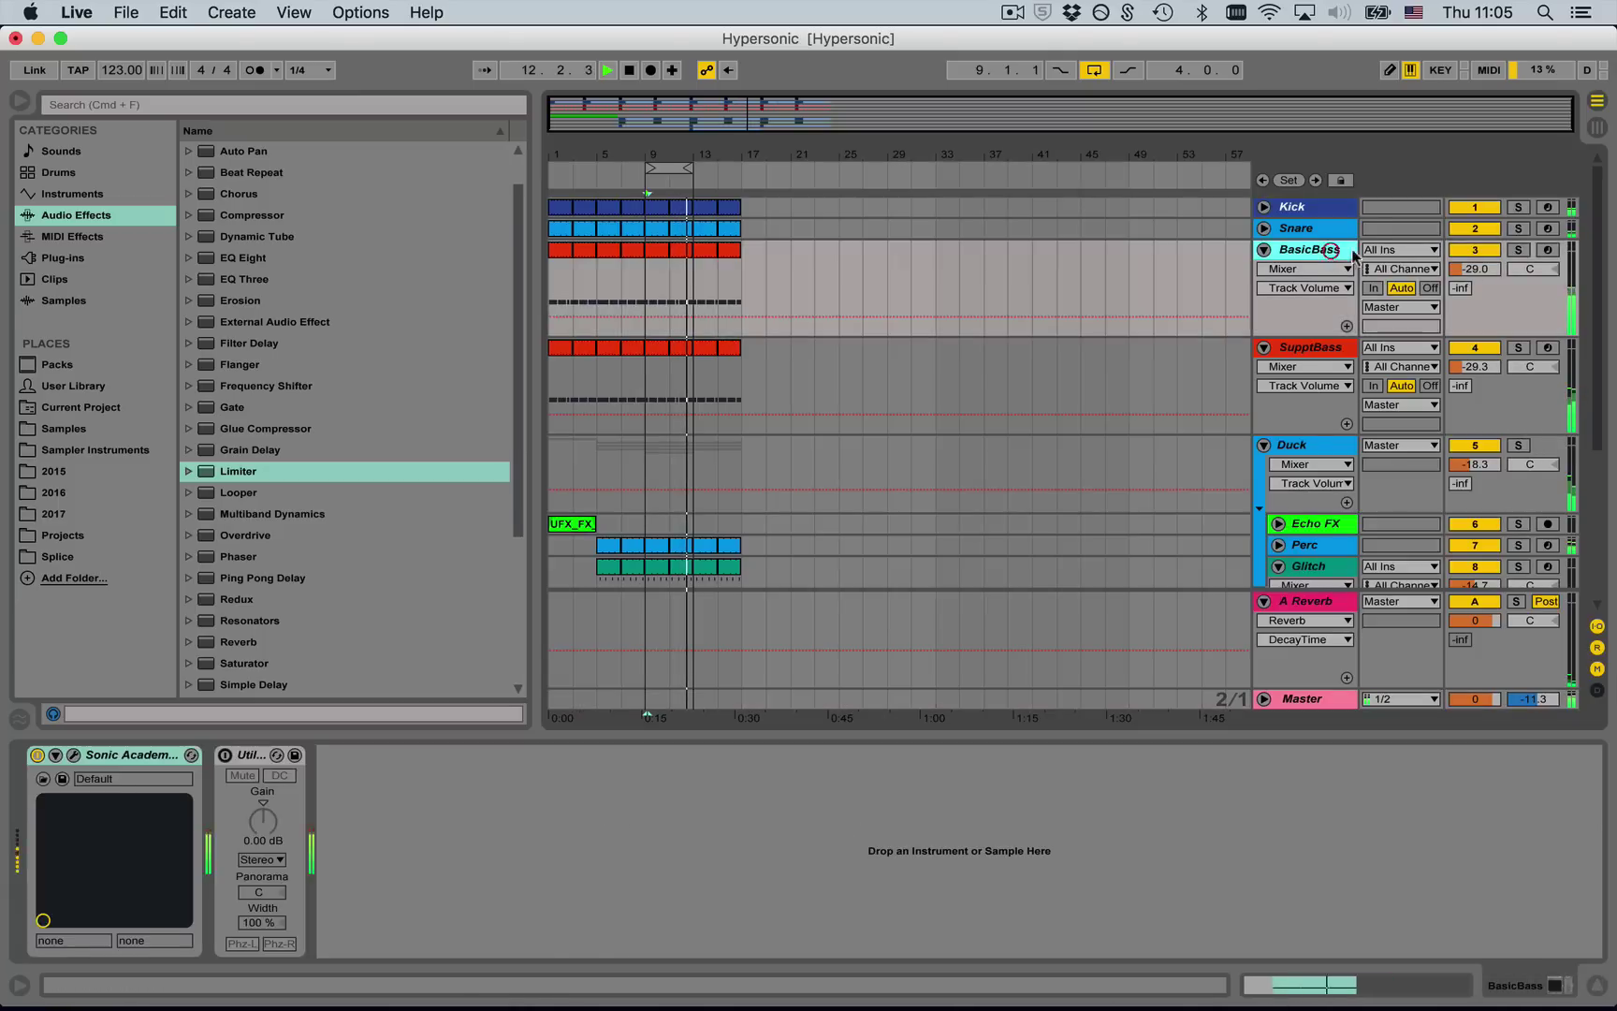
{"action": "key", "text": "super+a"}
{"action": "left_click_drag", "start_coordinate": [1473, 269], "coordinate": [1473, 213]}
{"action": "key", "text": "Tab"}
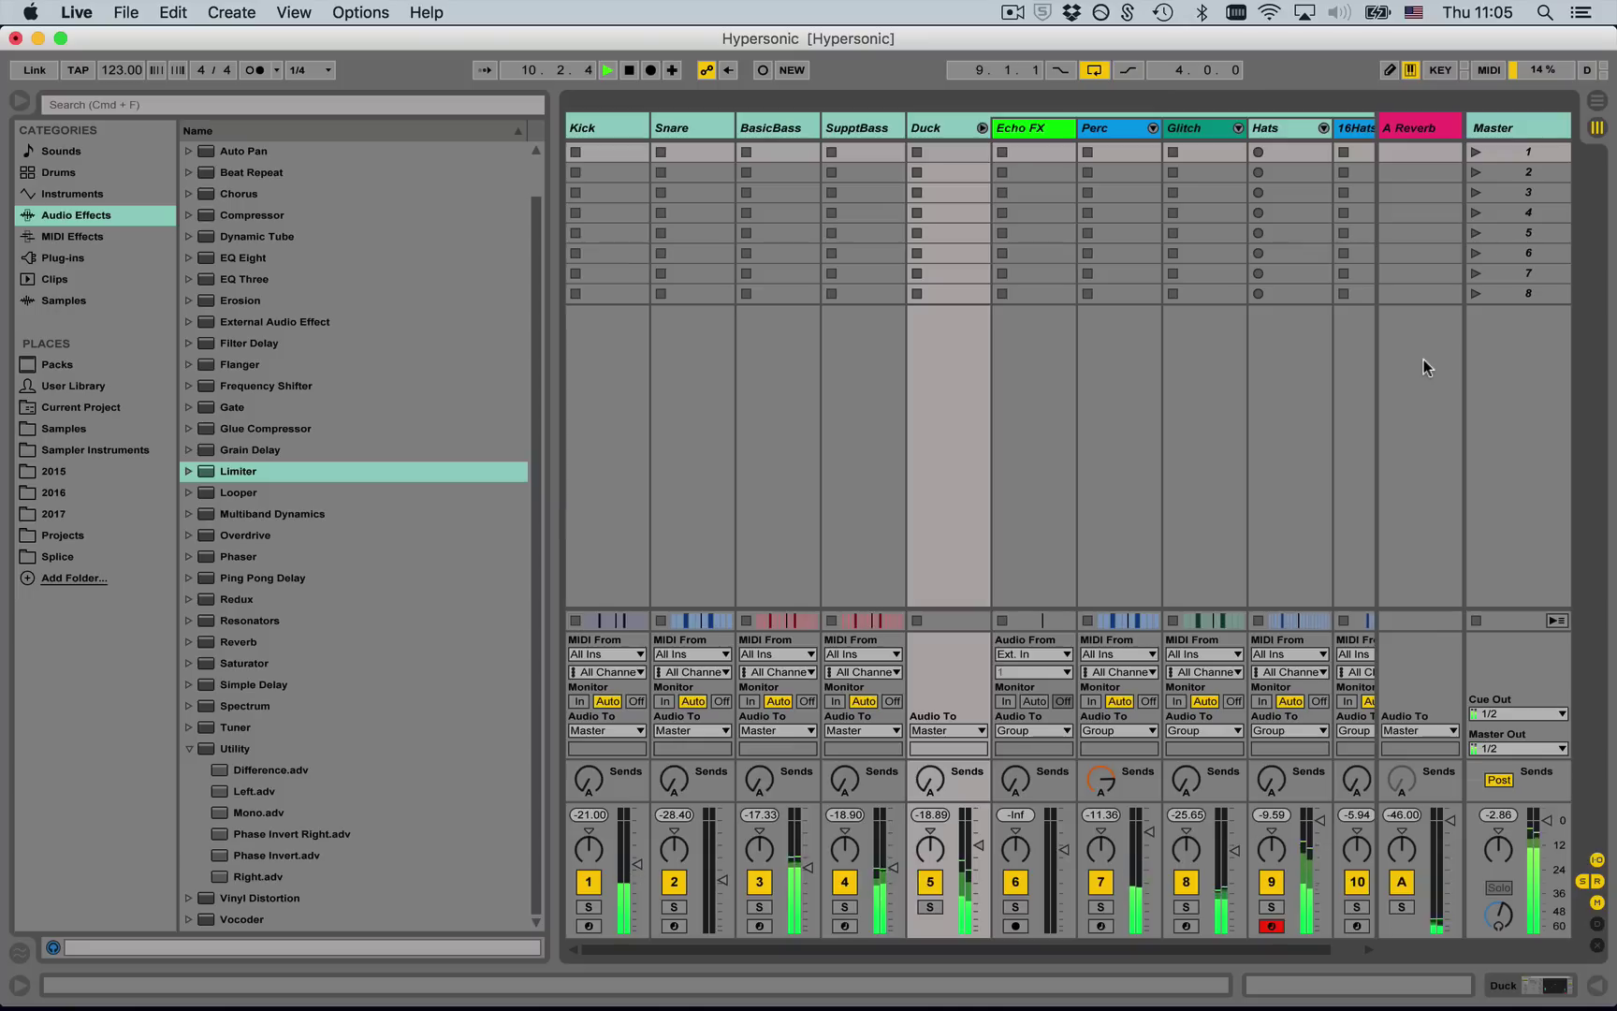
{"action": "key", "text": "Tab"}
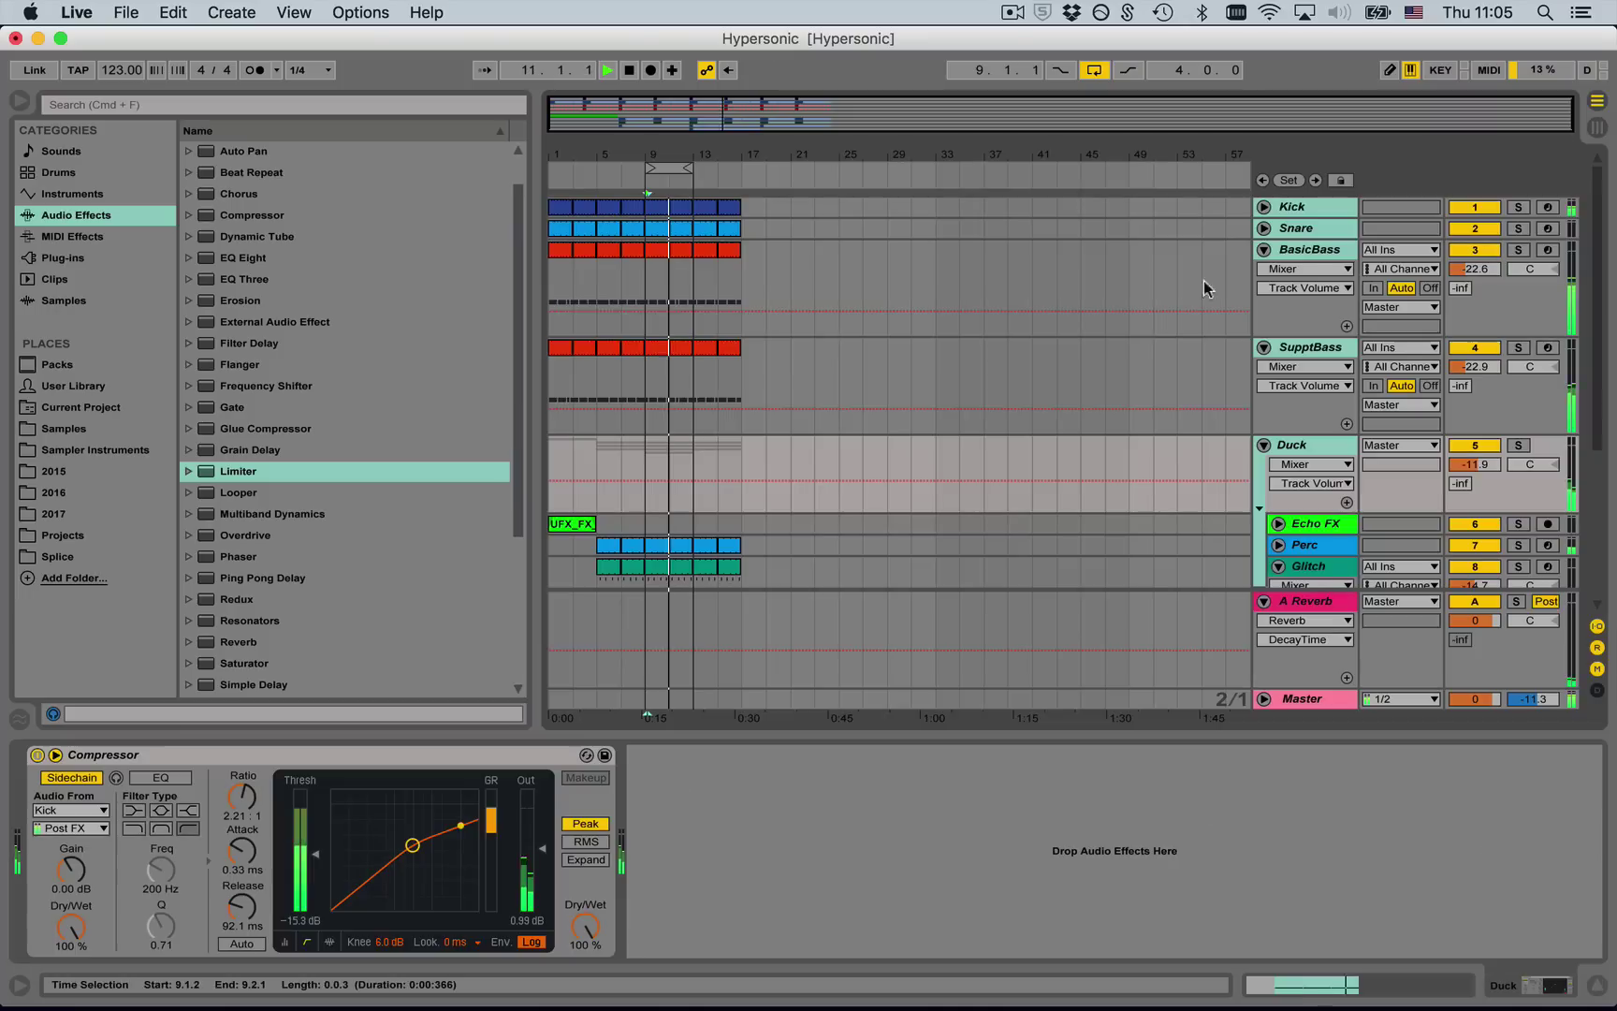
{"action": "left_click", "coordinate": [1302, 698]}
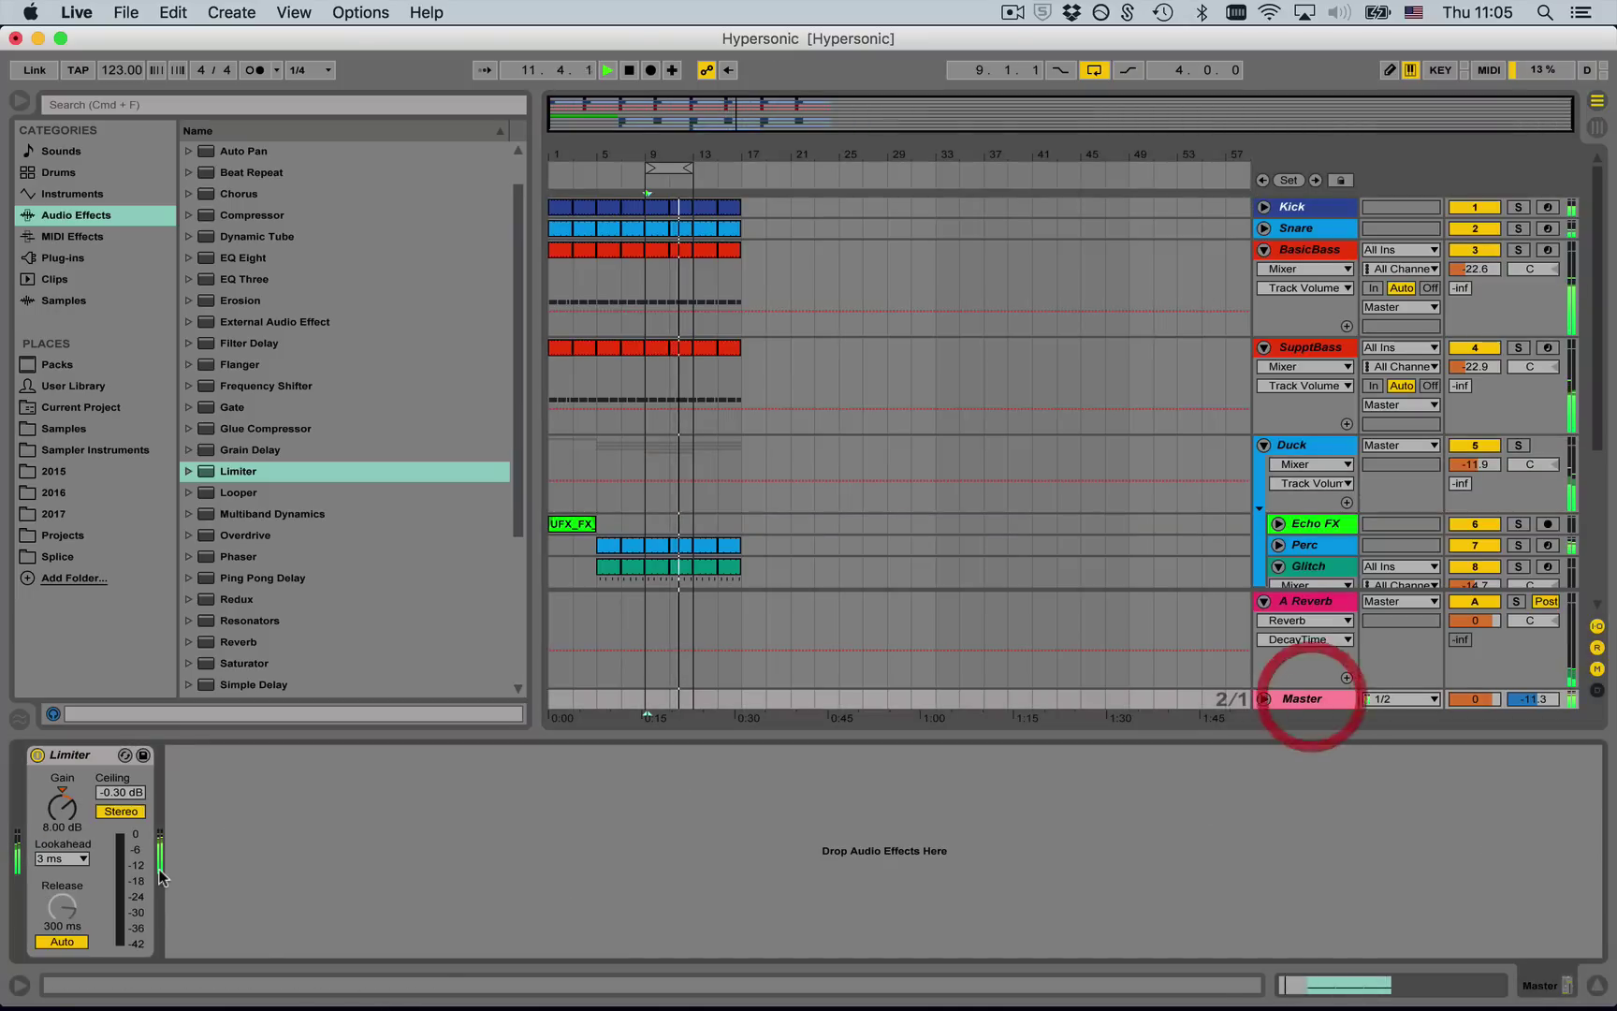
{"action": "left_click", "coordinate": [80, 761]}
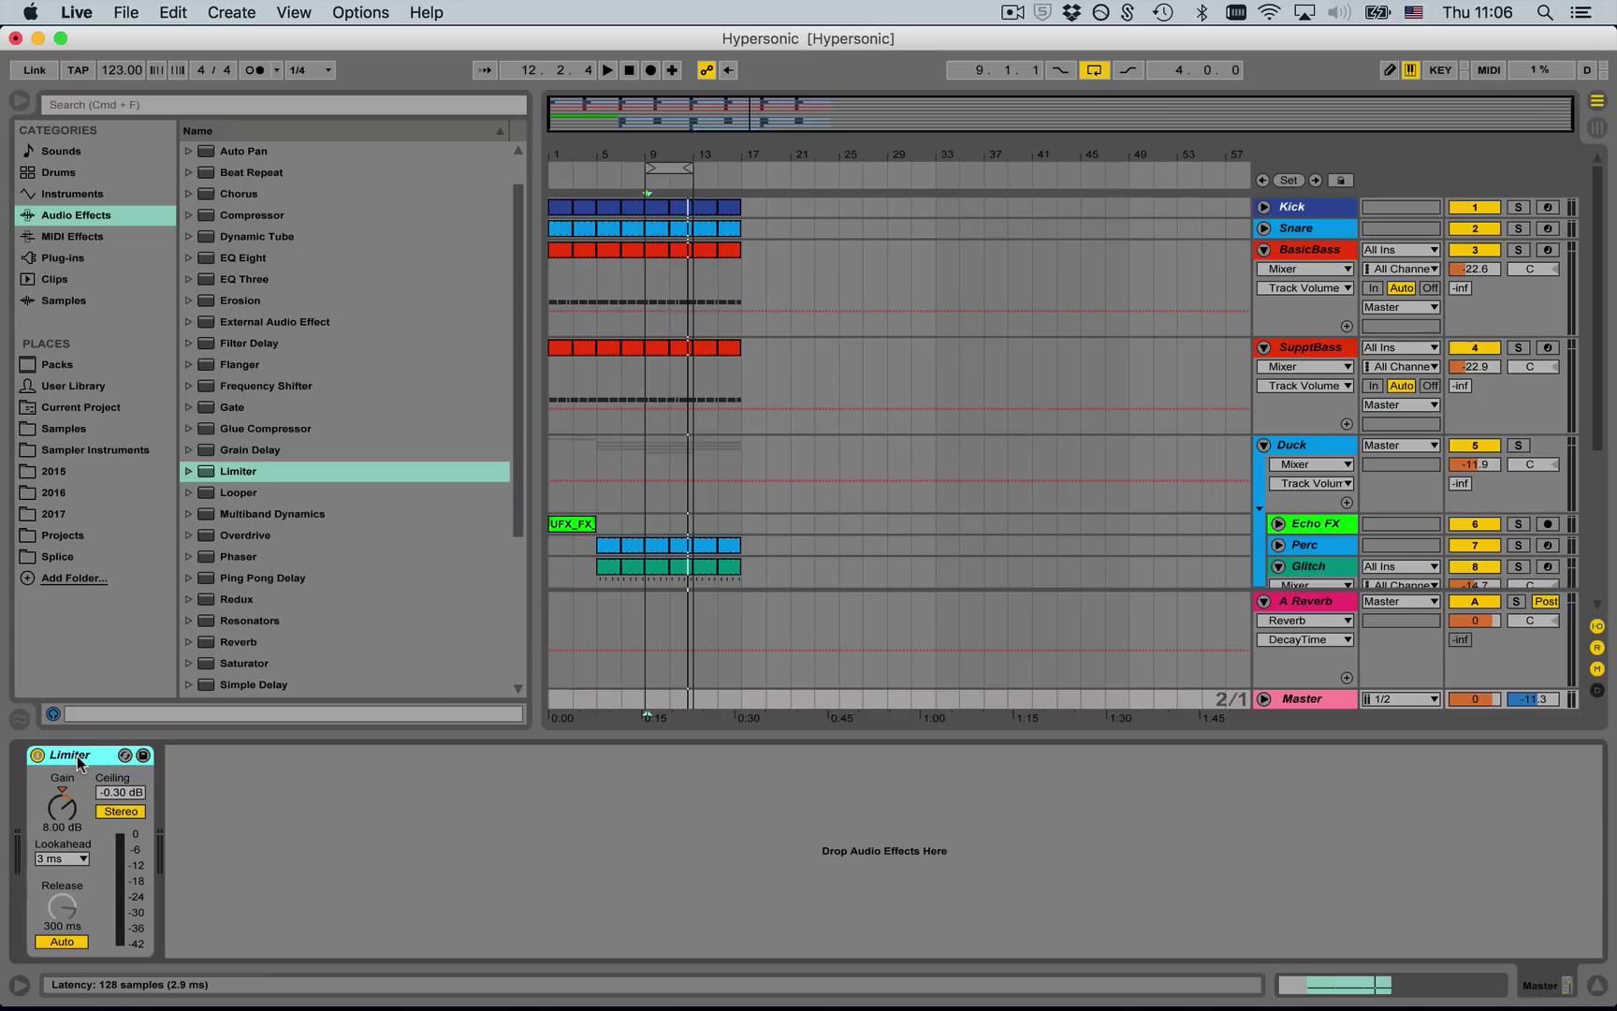
- Extend the 16Hats clip to bar 17 and open it for note editing
{"action": "scroll", "coordinate": [814, 416], "scroll_direction": "down", "scroll_amount": 5}
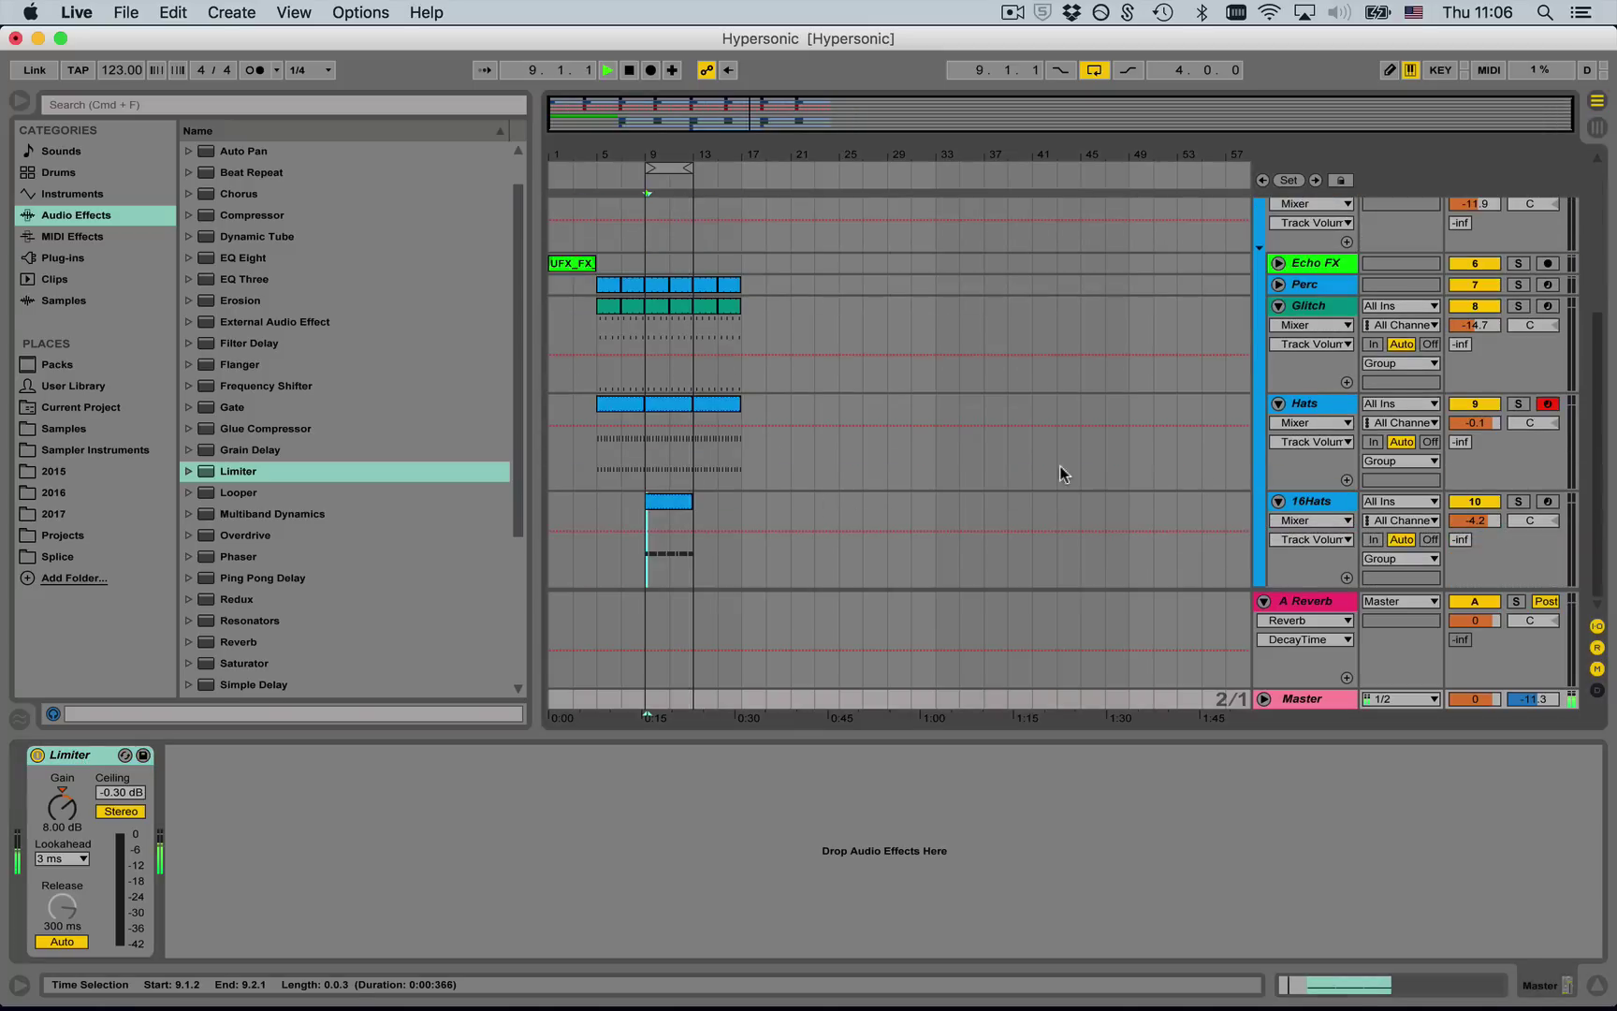
{"action": "left_click", "coordinate": [668, 499]}
{"action": "key", "text": "super+d"}
{"action": "left_click_drag", "start_coordinate": [691, 501], "coordinate": [747, 495]}
{"action": "double_click", "coordinate": [721, 497]}
{"action": "key", "text": "space"}
- Move all 16Hats notes up to UD Prog Hats-23 and audition them in the loop
{"action": "left_click", "coordinate": [796, 605]}
{"action": "key", "text": "super+a"}
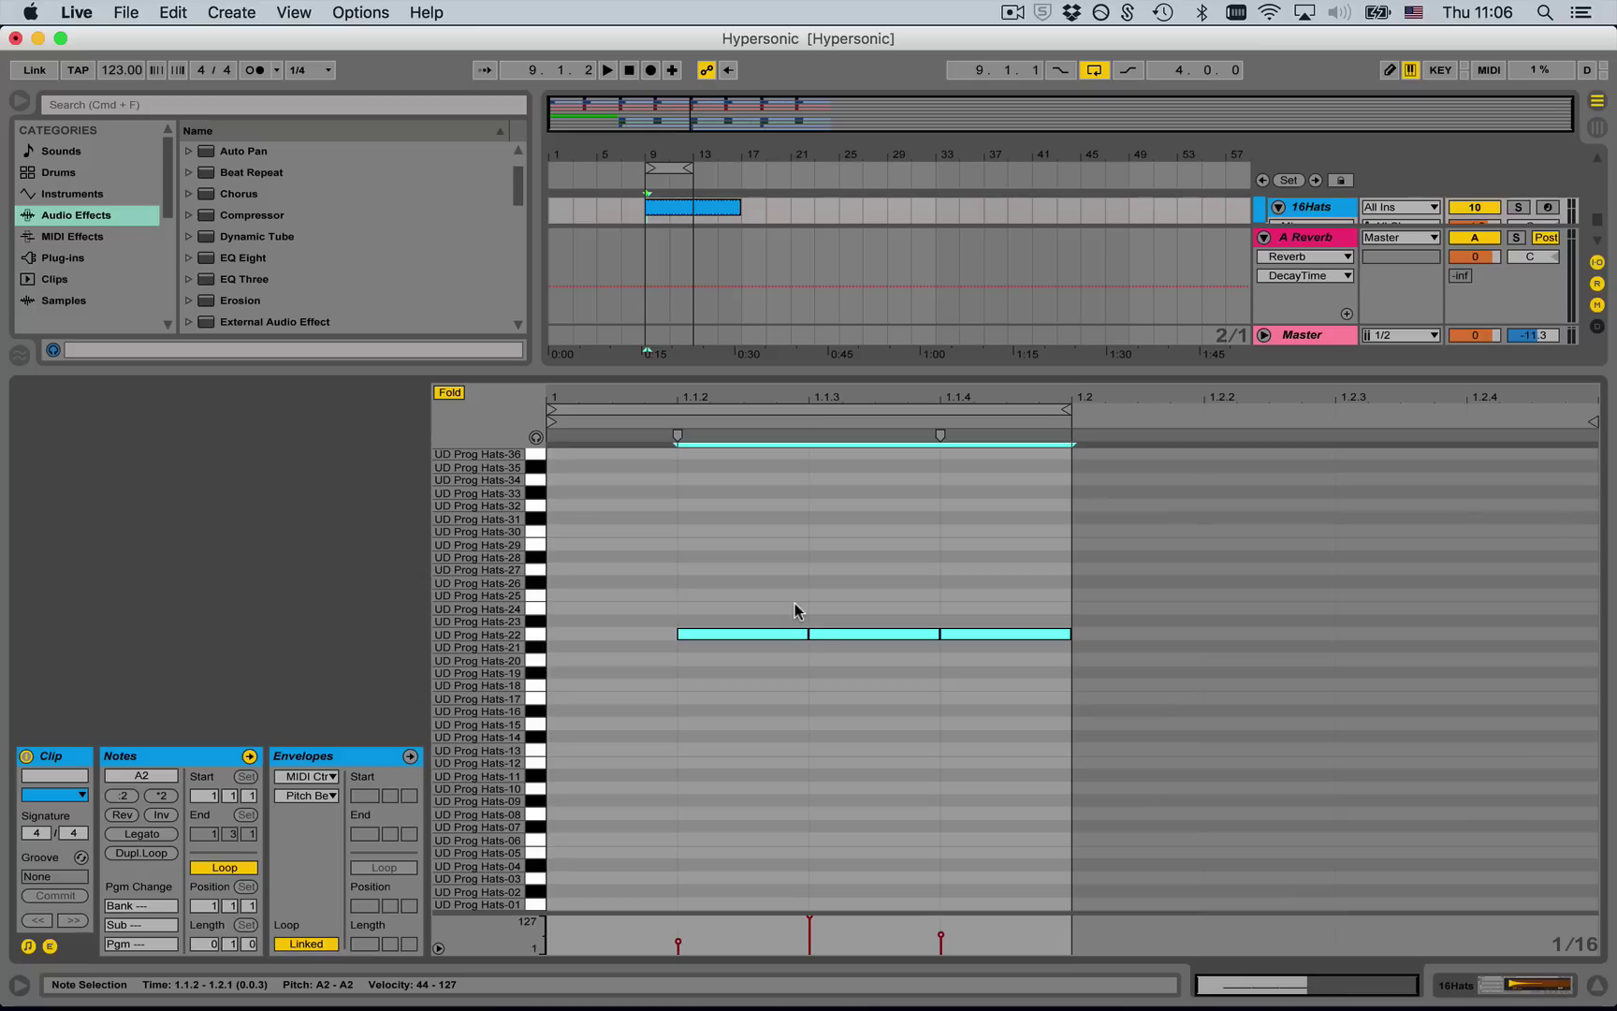
{"action": "key", "text": "space"}
{"action": "key", "text": "Up"}
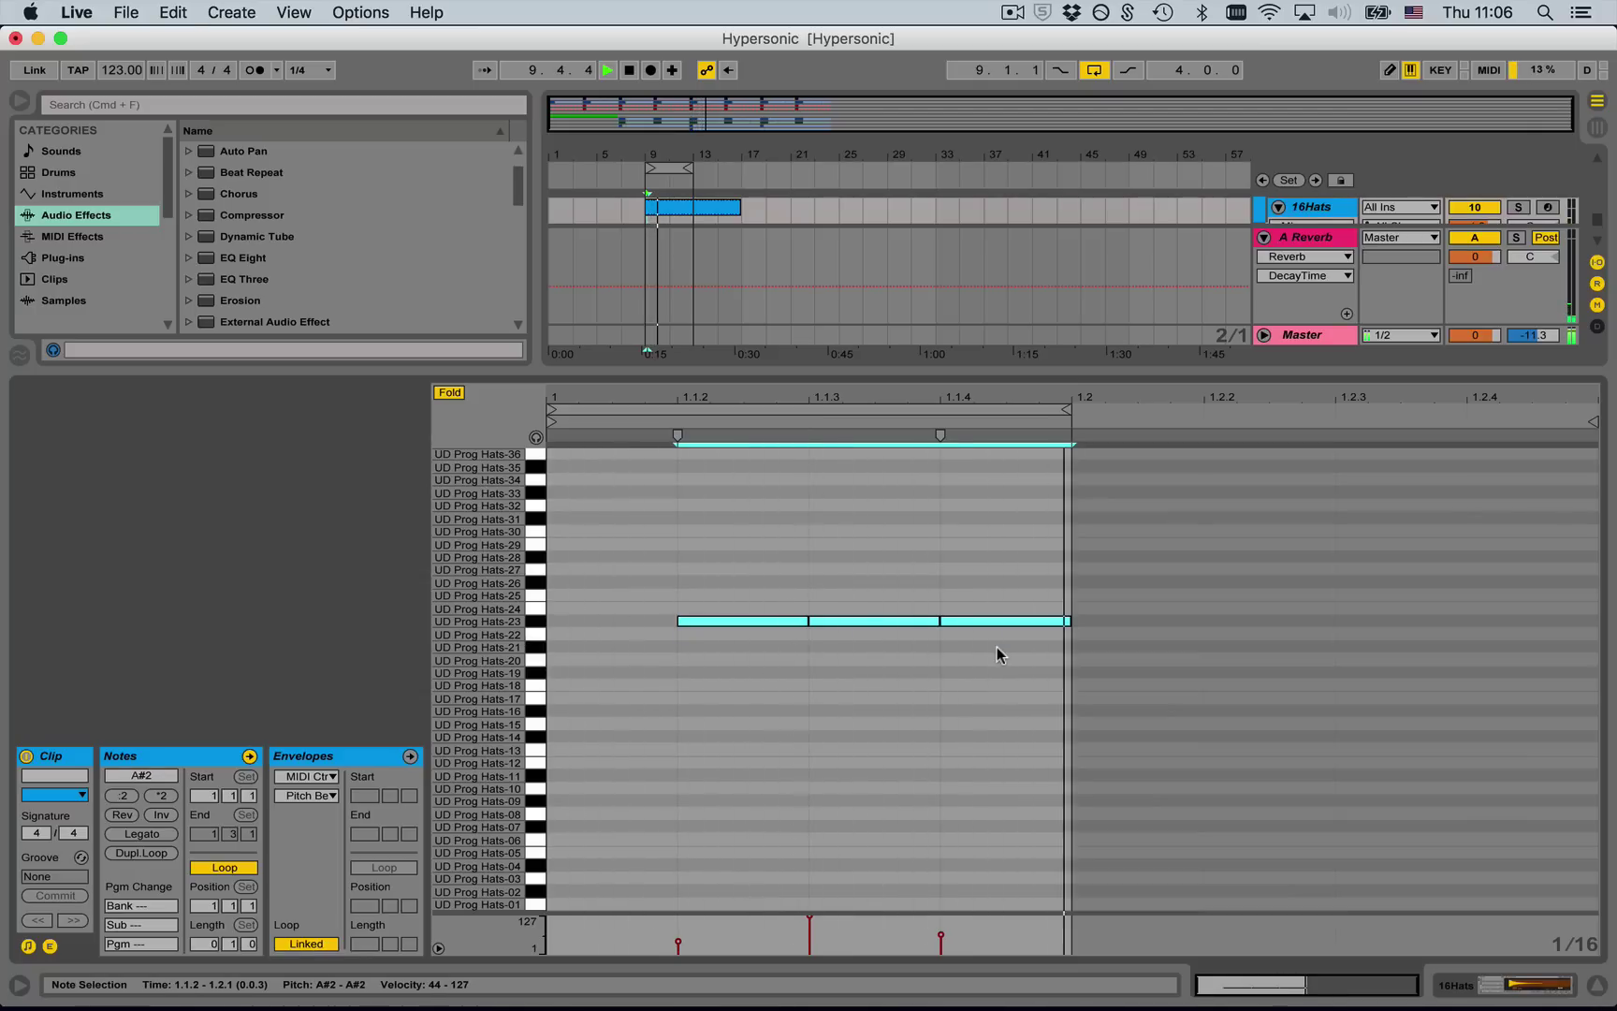
{"action": "key", "text": "space"}
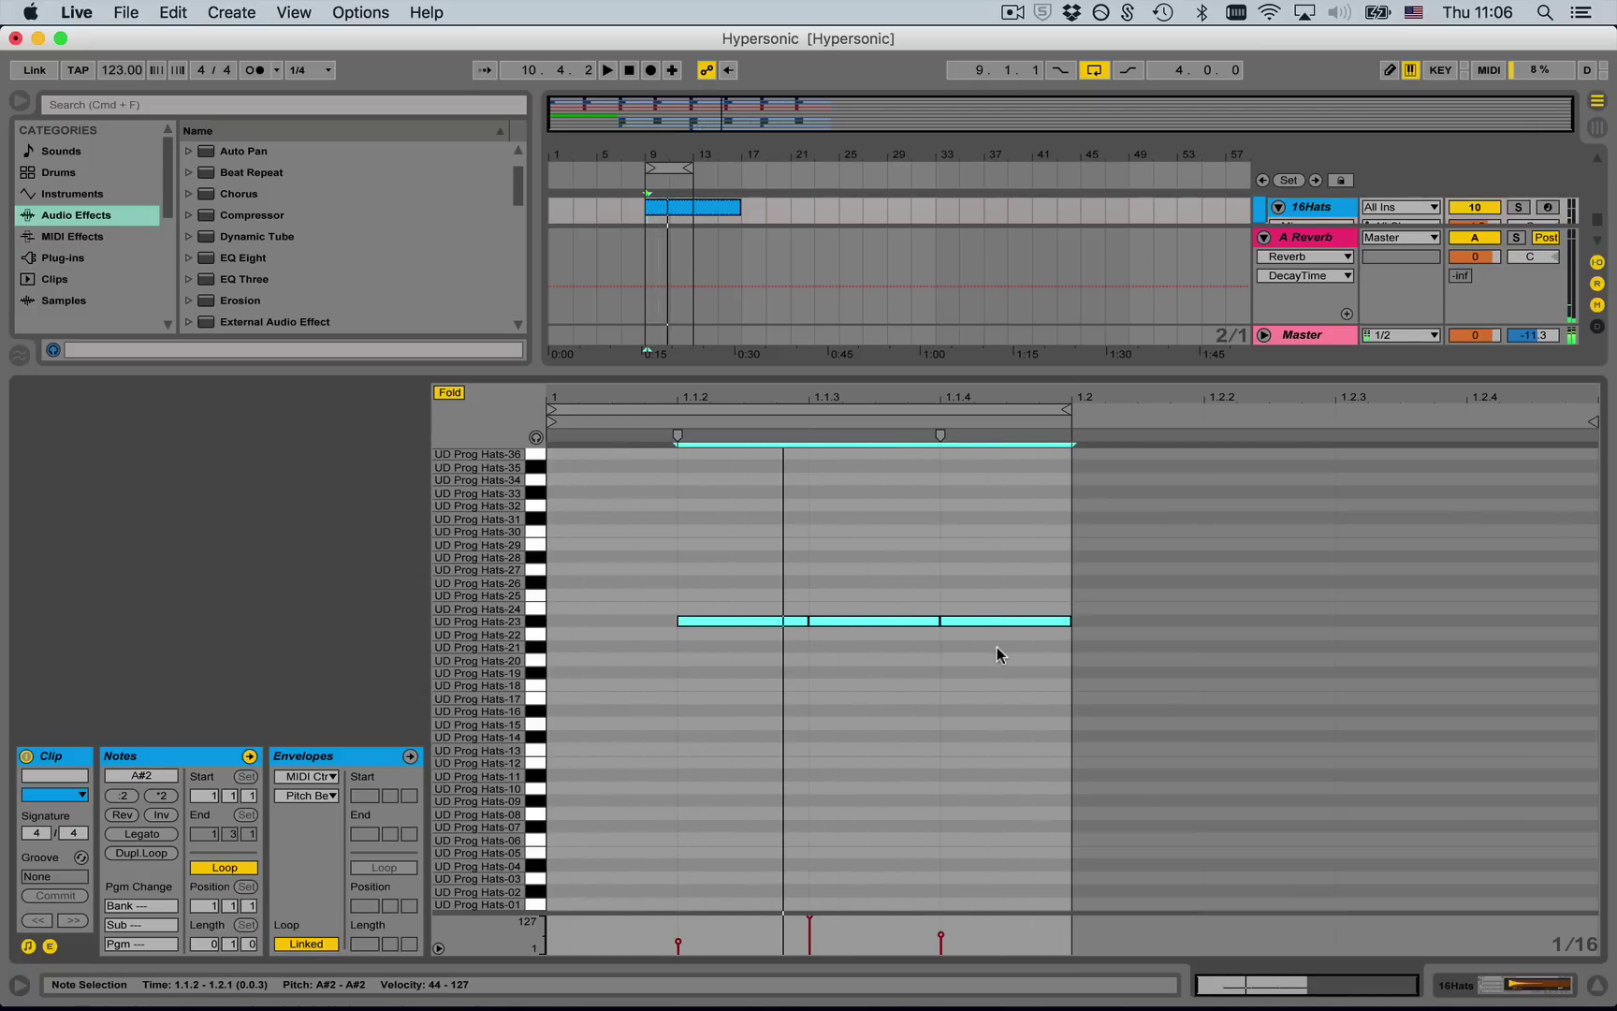
- Layer a copy of the three notes on UD Prog Hats-22 and lower the velocities while the loop plays
{"action": "left_click_drag", "start_coordinate": [768, 621], "coordinate": [902, 658]}
{"action": "key", "text": "space"}
{"action": "left_click", "coordinate": [813, 689]}
{"action": "left_click_drag", "start_coordinate": [1023, 663], "coordinate": [863, 670]}
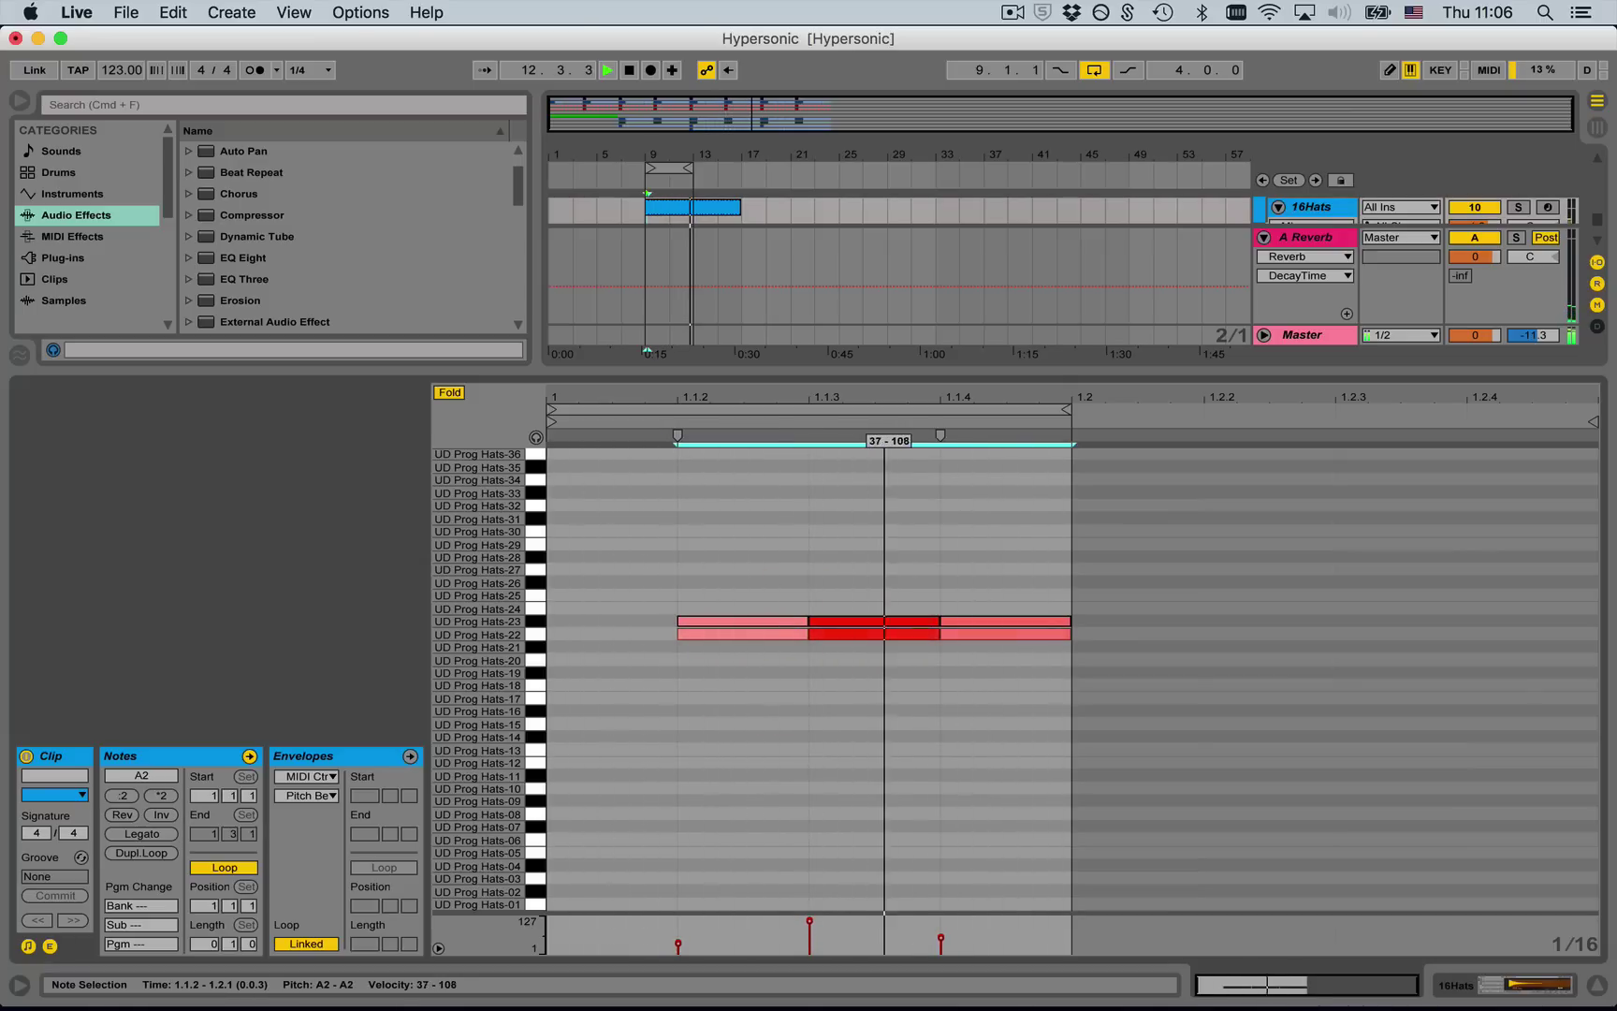
- Try the loop without the UD Prog Hats-23 notes and undo their deletion
{"action": "left_click_drag", "start_coordinate": [794, 555], "coordinate": [769, 619]}
{"action": "key", "text": "Delete"}
{"action": "key", "text": "super+z"}
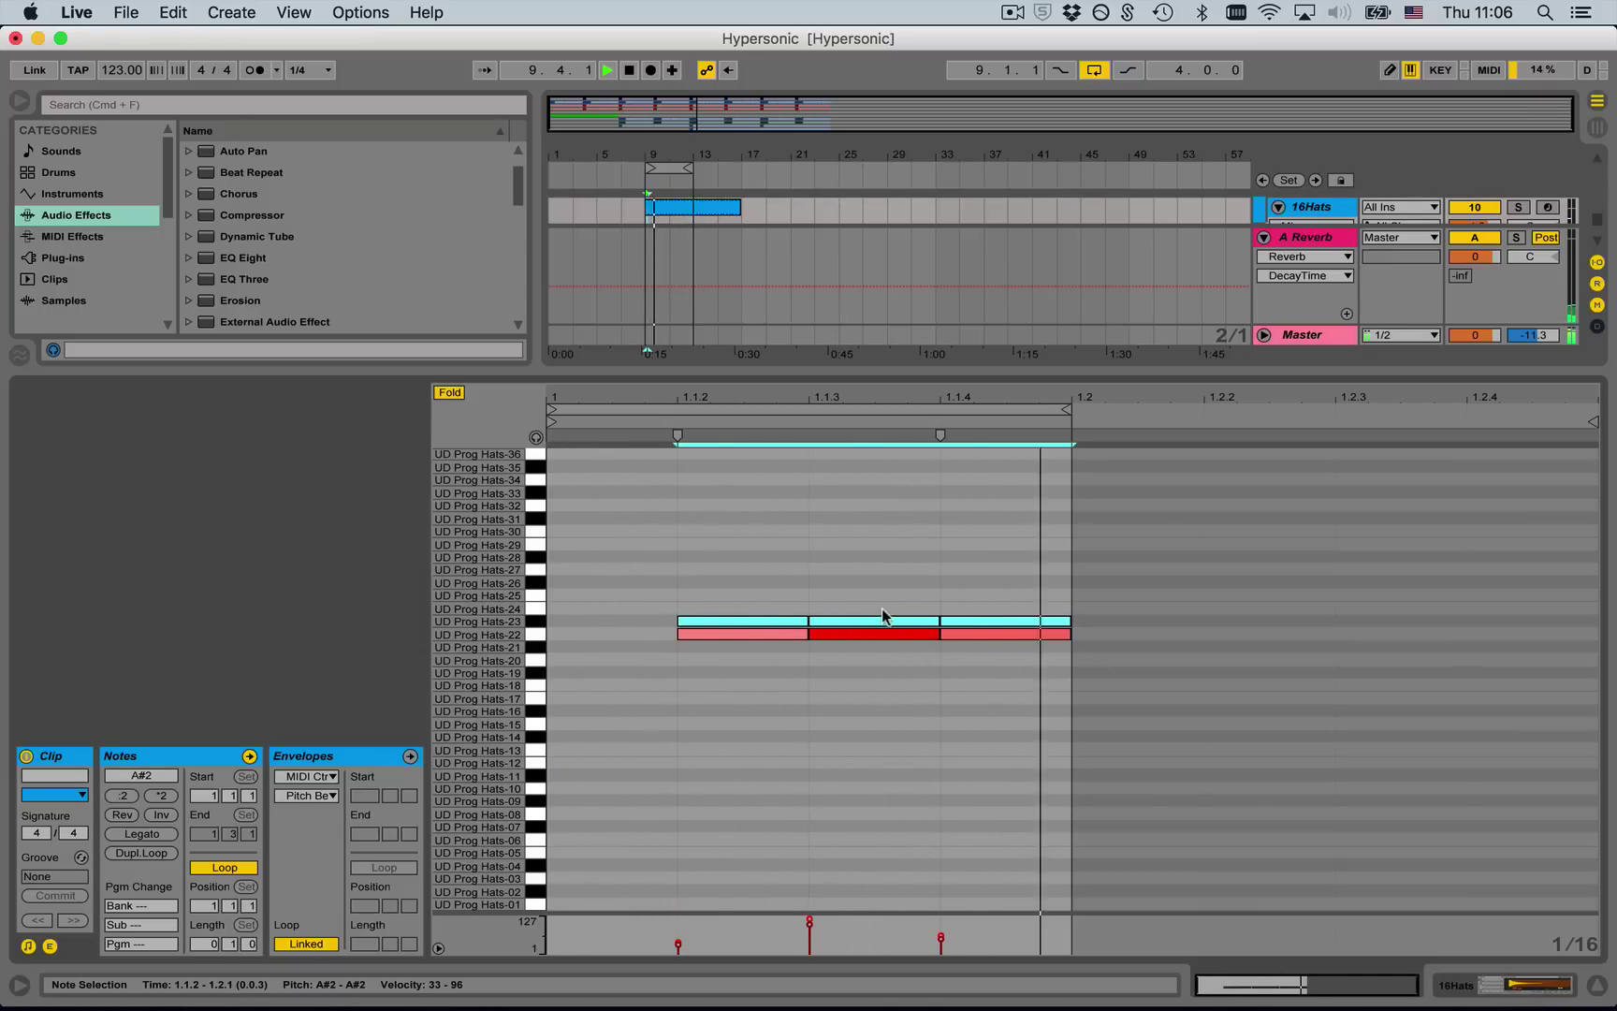
- Audition the layered 16Hats and pan the UD Prog Hats-22 pad to the left in its Simpler controls
{"action": "left_click", "coordinate": [1301, 204]}
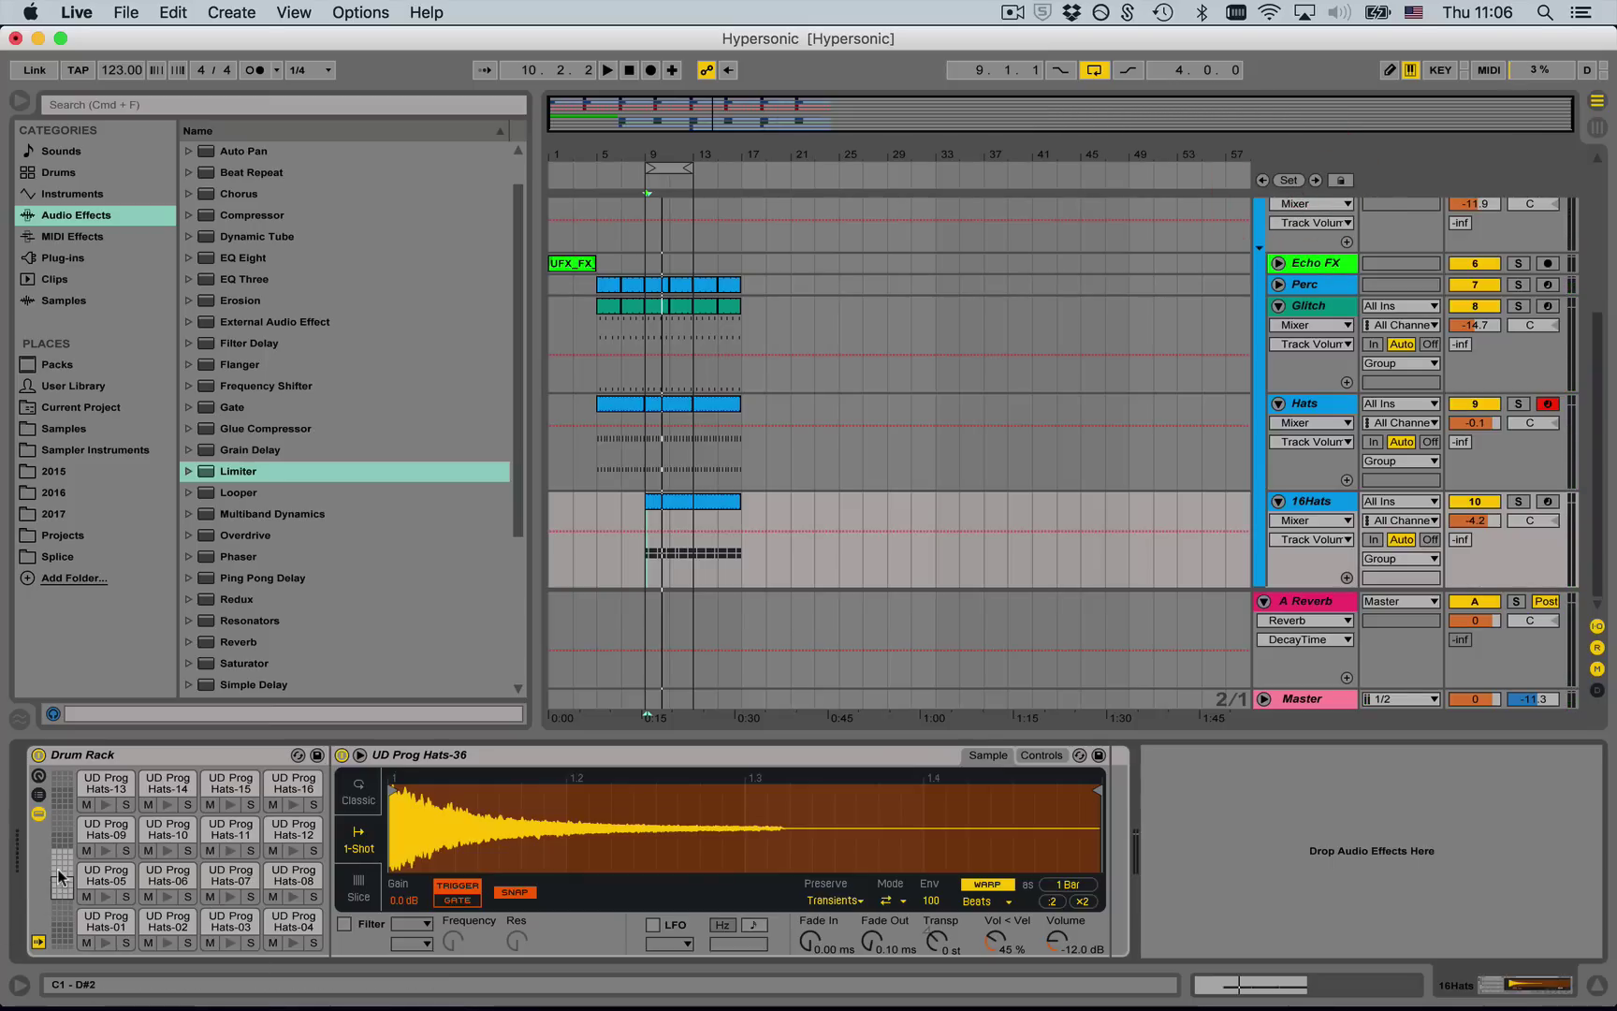
{"action": "left_click", "coordinate": [693, 502]}
{"action": "key", "text": "space"}
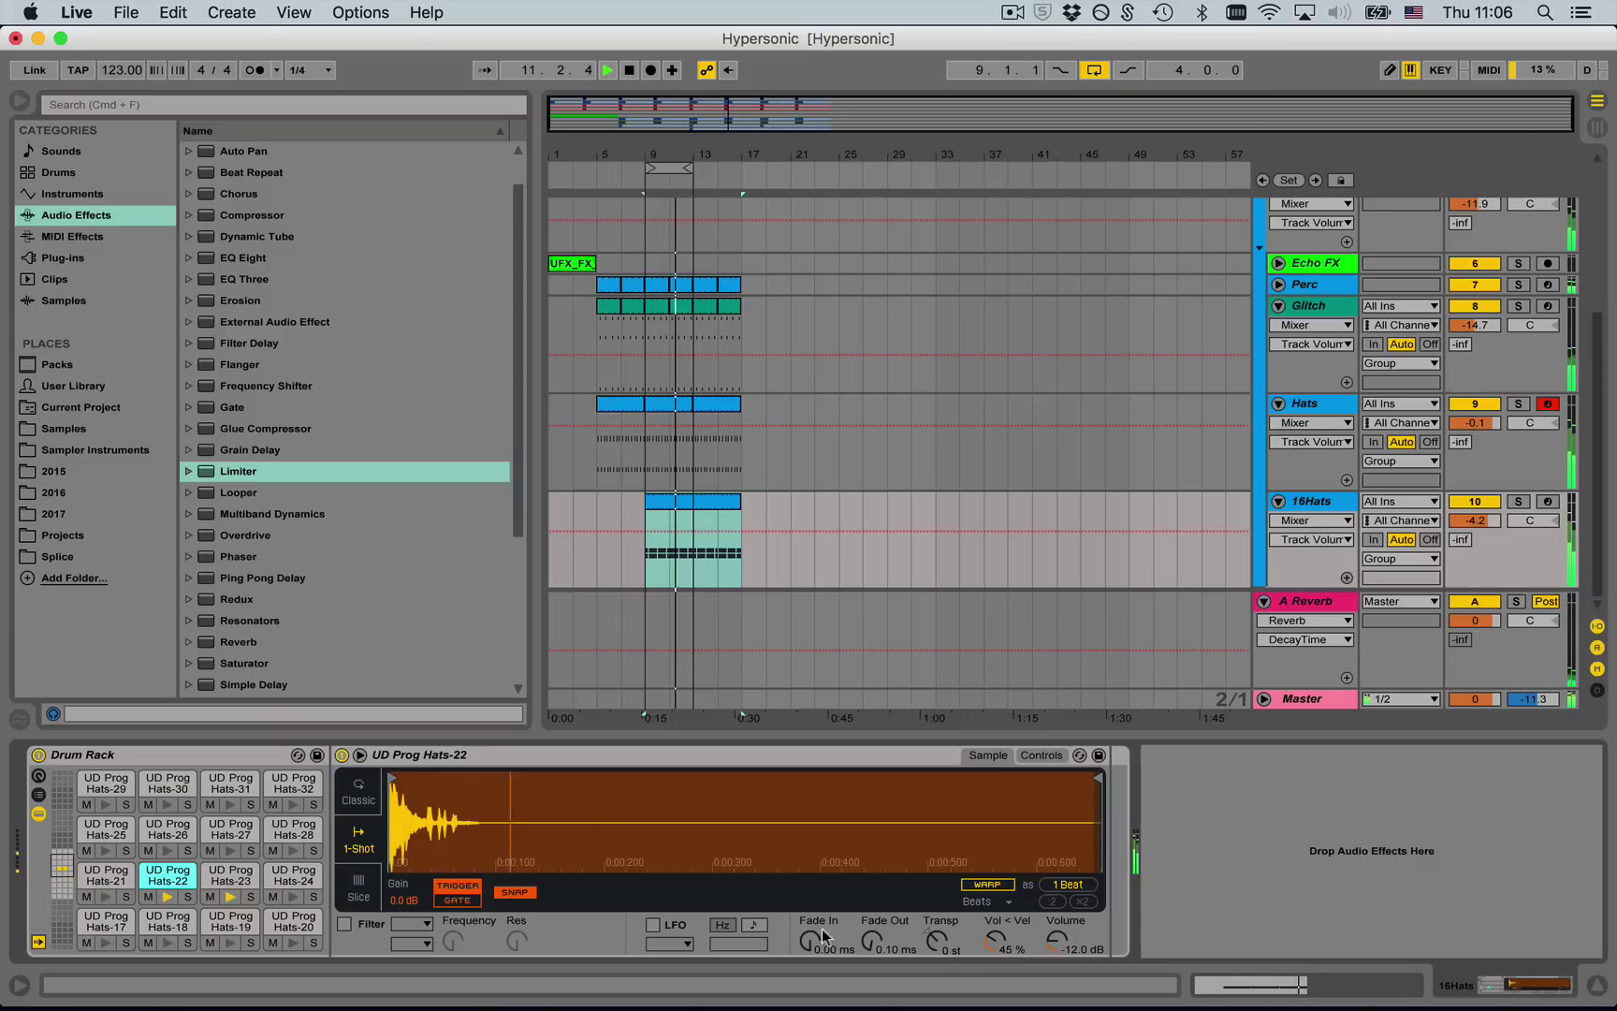
{"action": "key", "text": "space"}
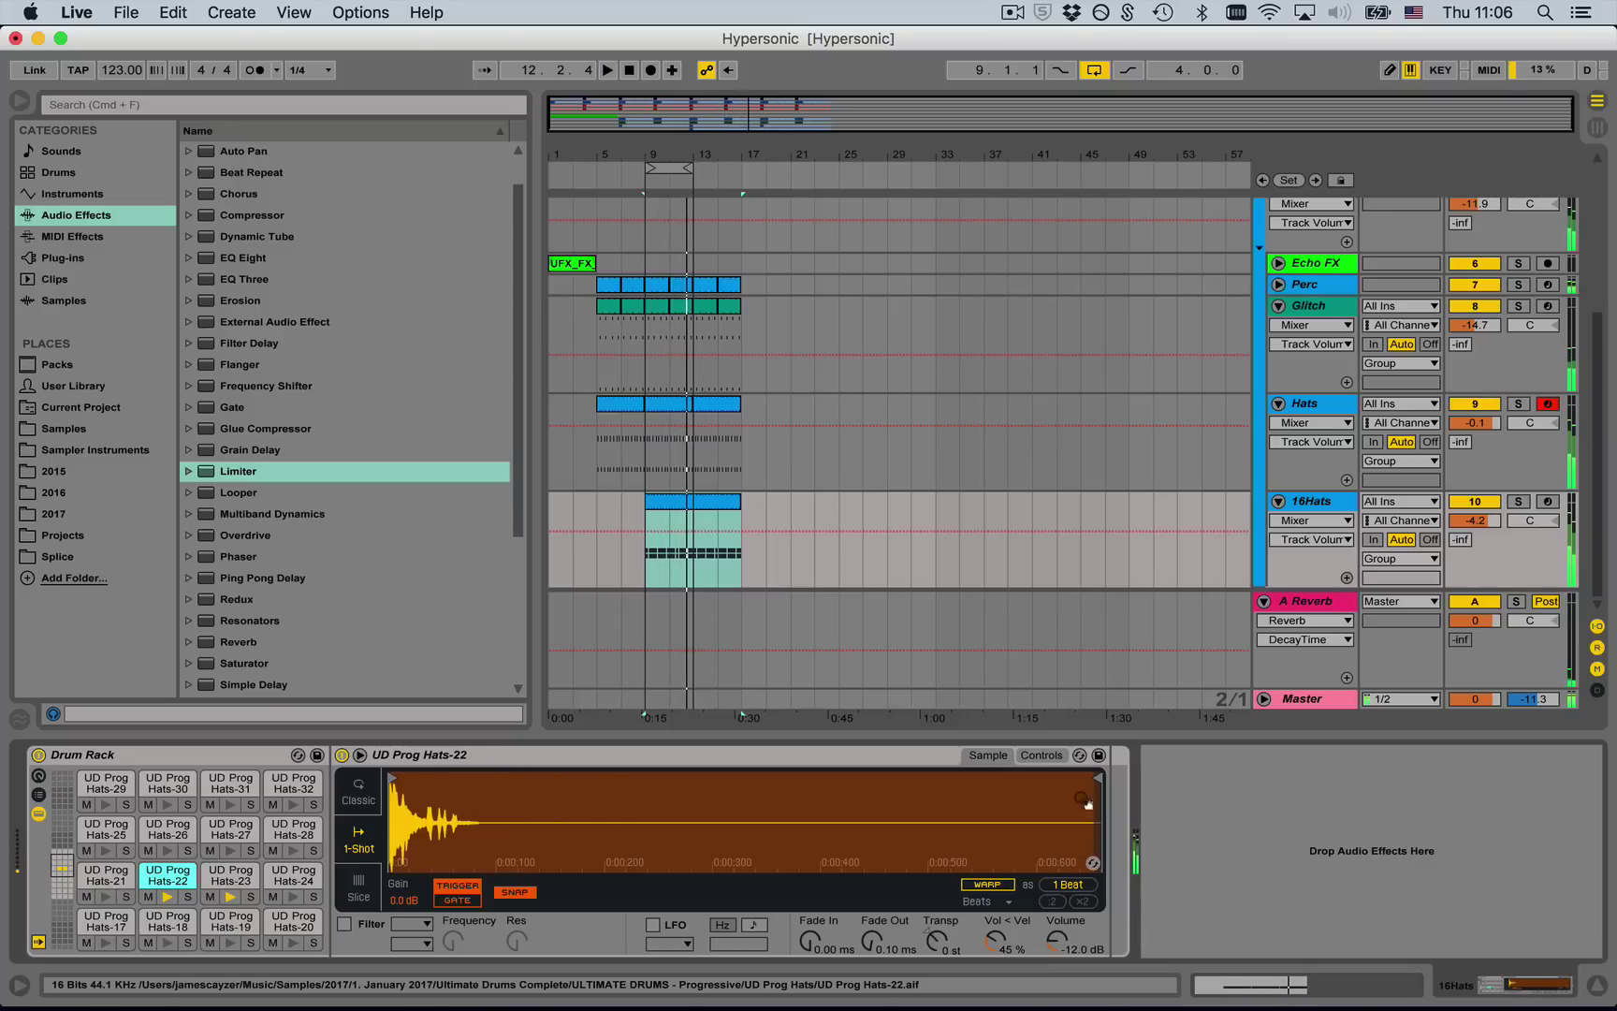
{"action": "left_click", "coordinate": [1041, 756]}
{"action": "left_click_drag", "start_coordinate": [838, 886], "coordinate": [838, 907]}
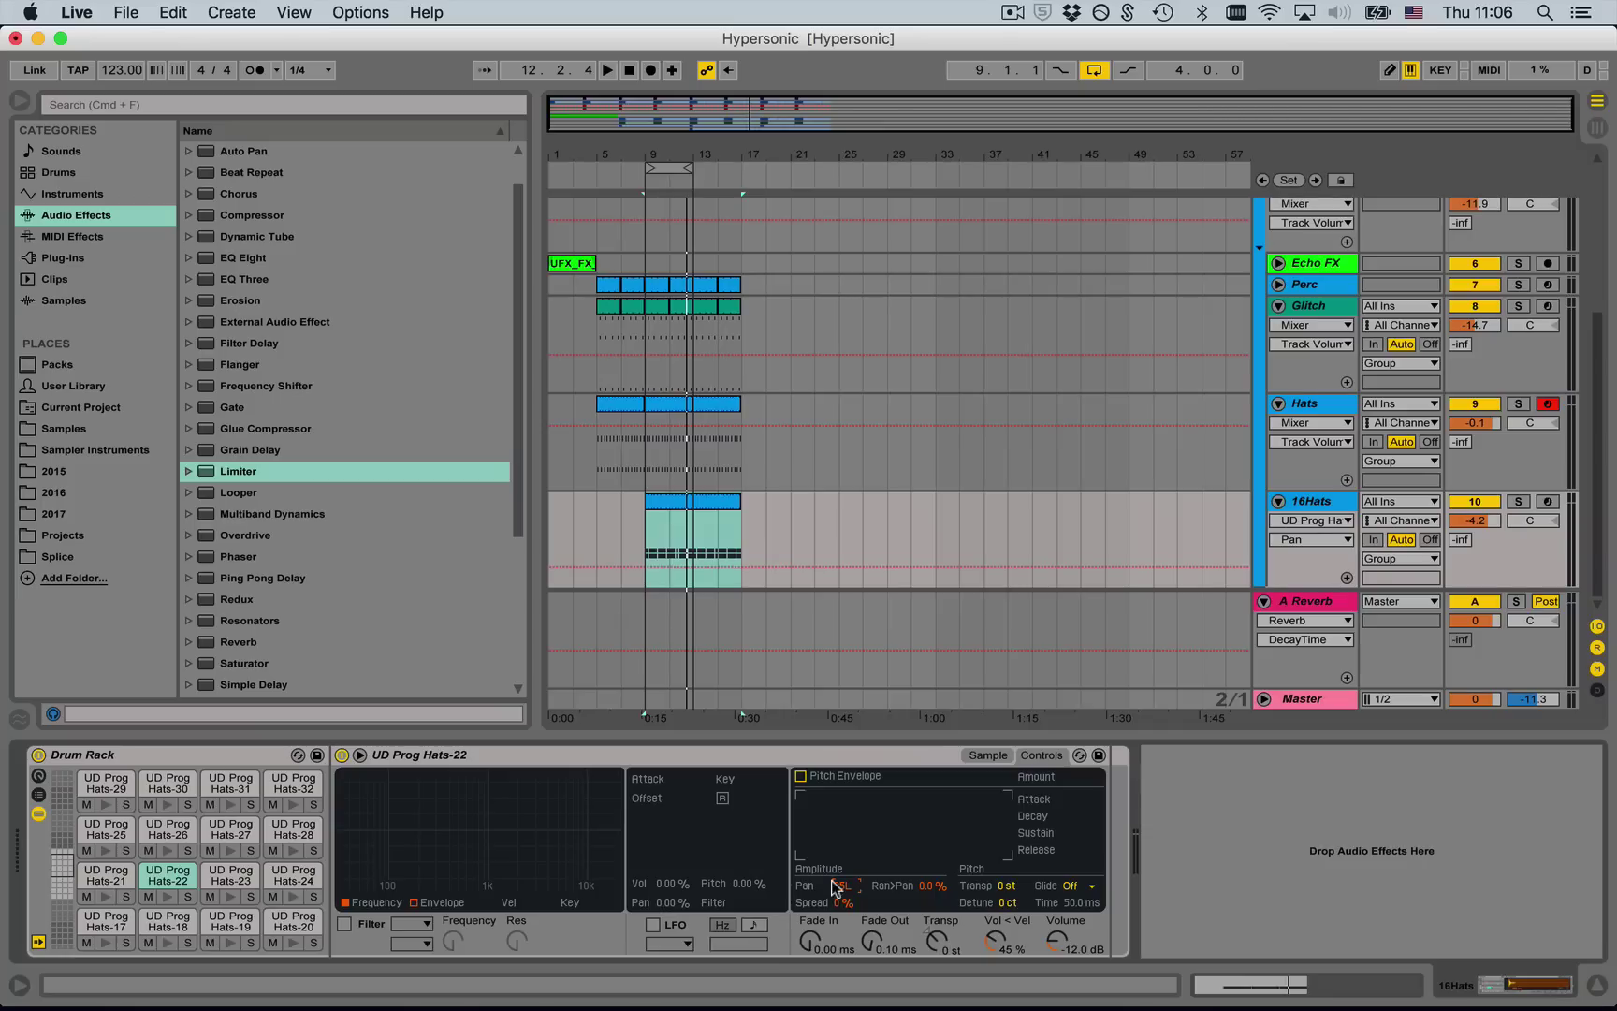
- Pan the UD Prog Hats-23 pad to 25R in its Simpler controls and play the loop
{"action": "left_click", "coordinate": [668, 515]}
{"action": "key", "text": "space"}
{"action": "left_click", "coordinate": [231, 875]}
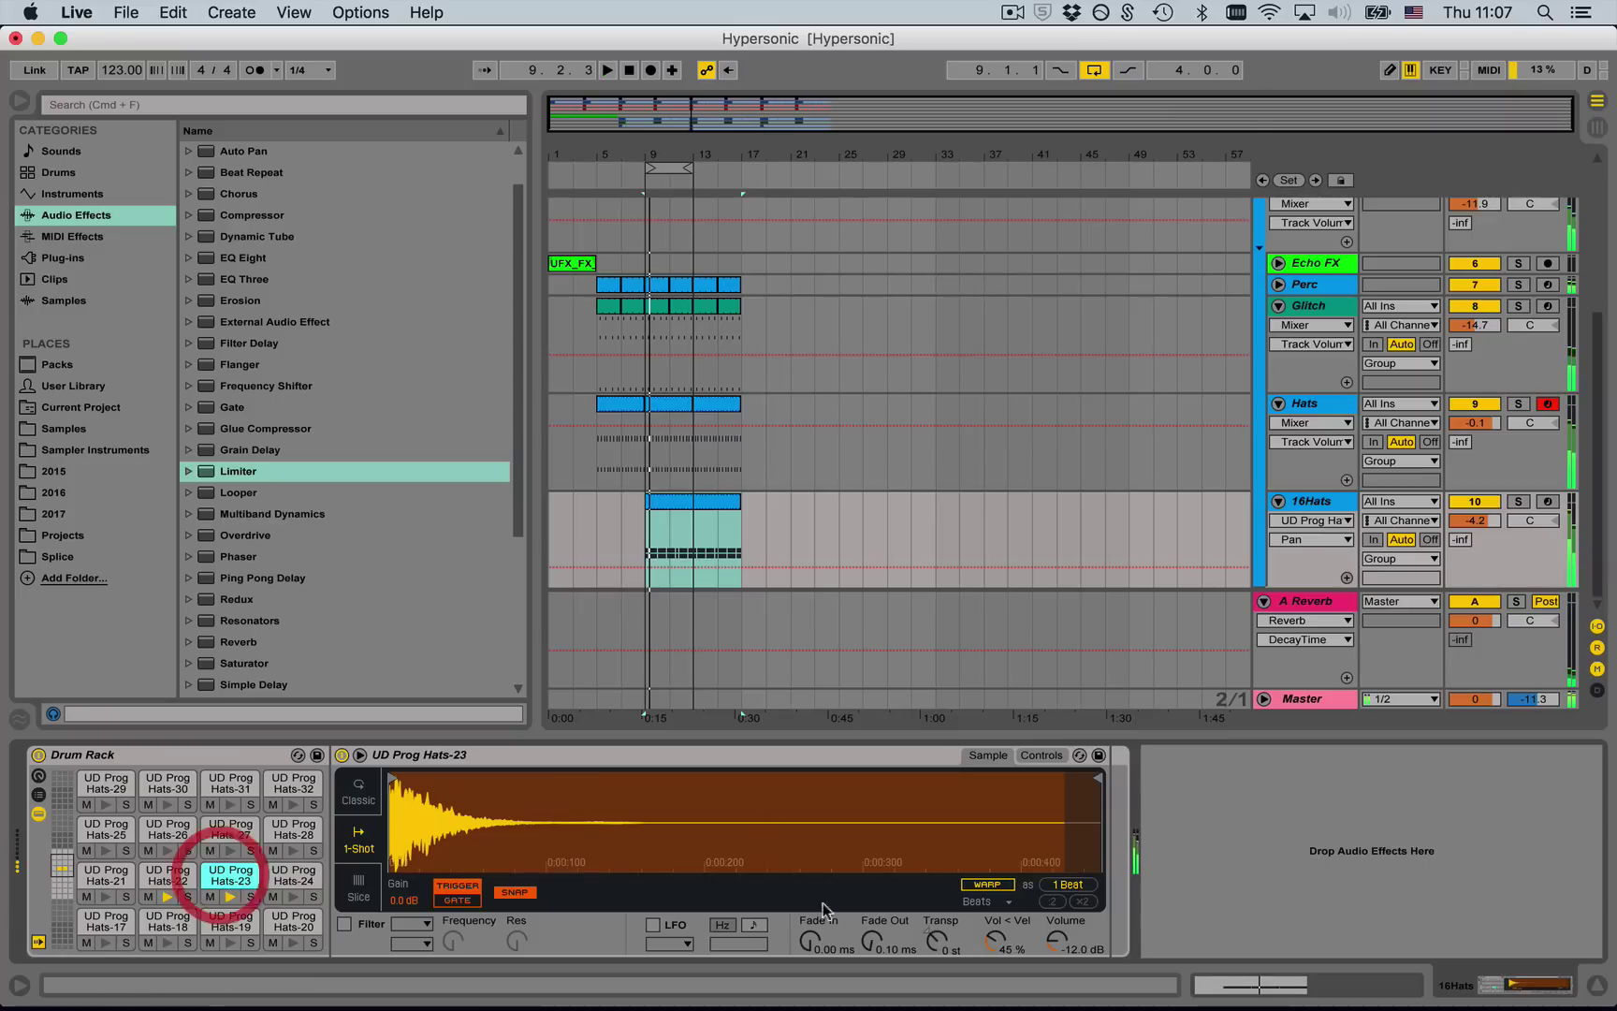
{"action": "left_click", "coordinate": [1045, 758]}
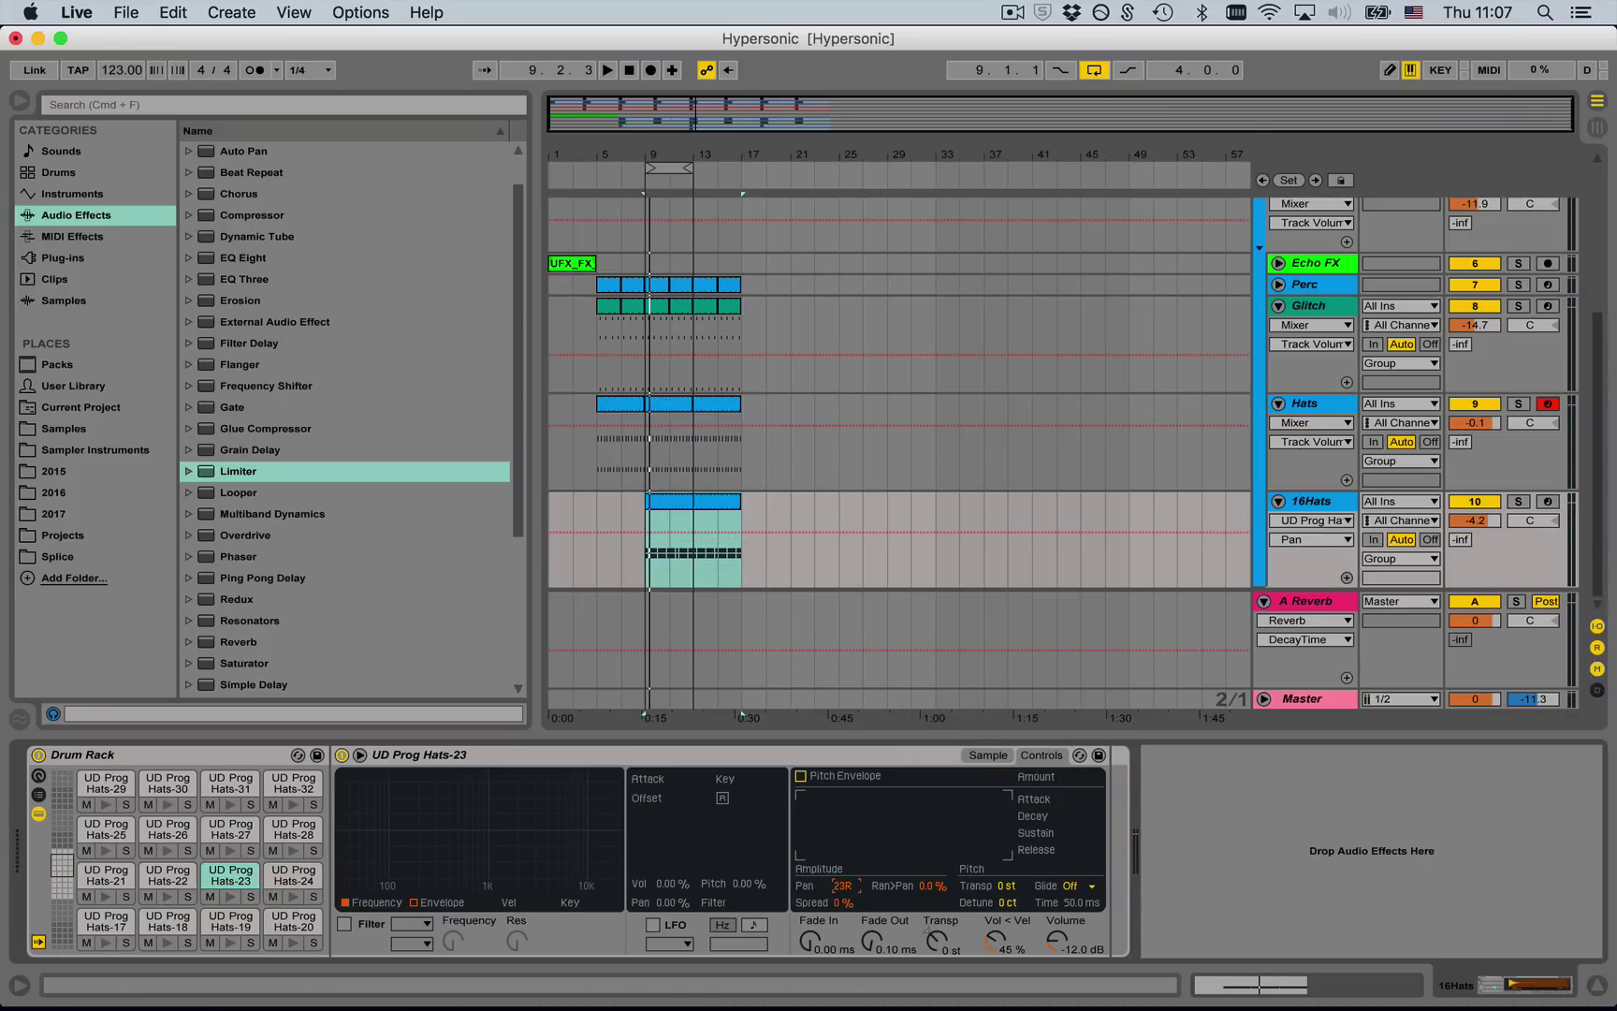
{"action": "key", "text": "space"}
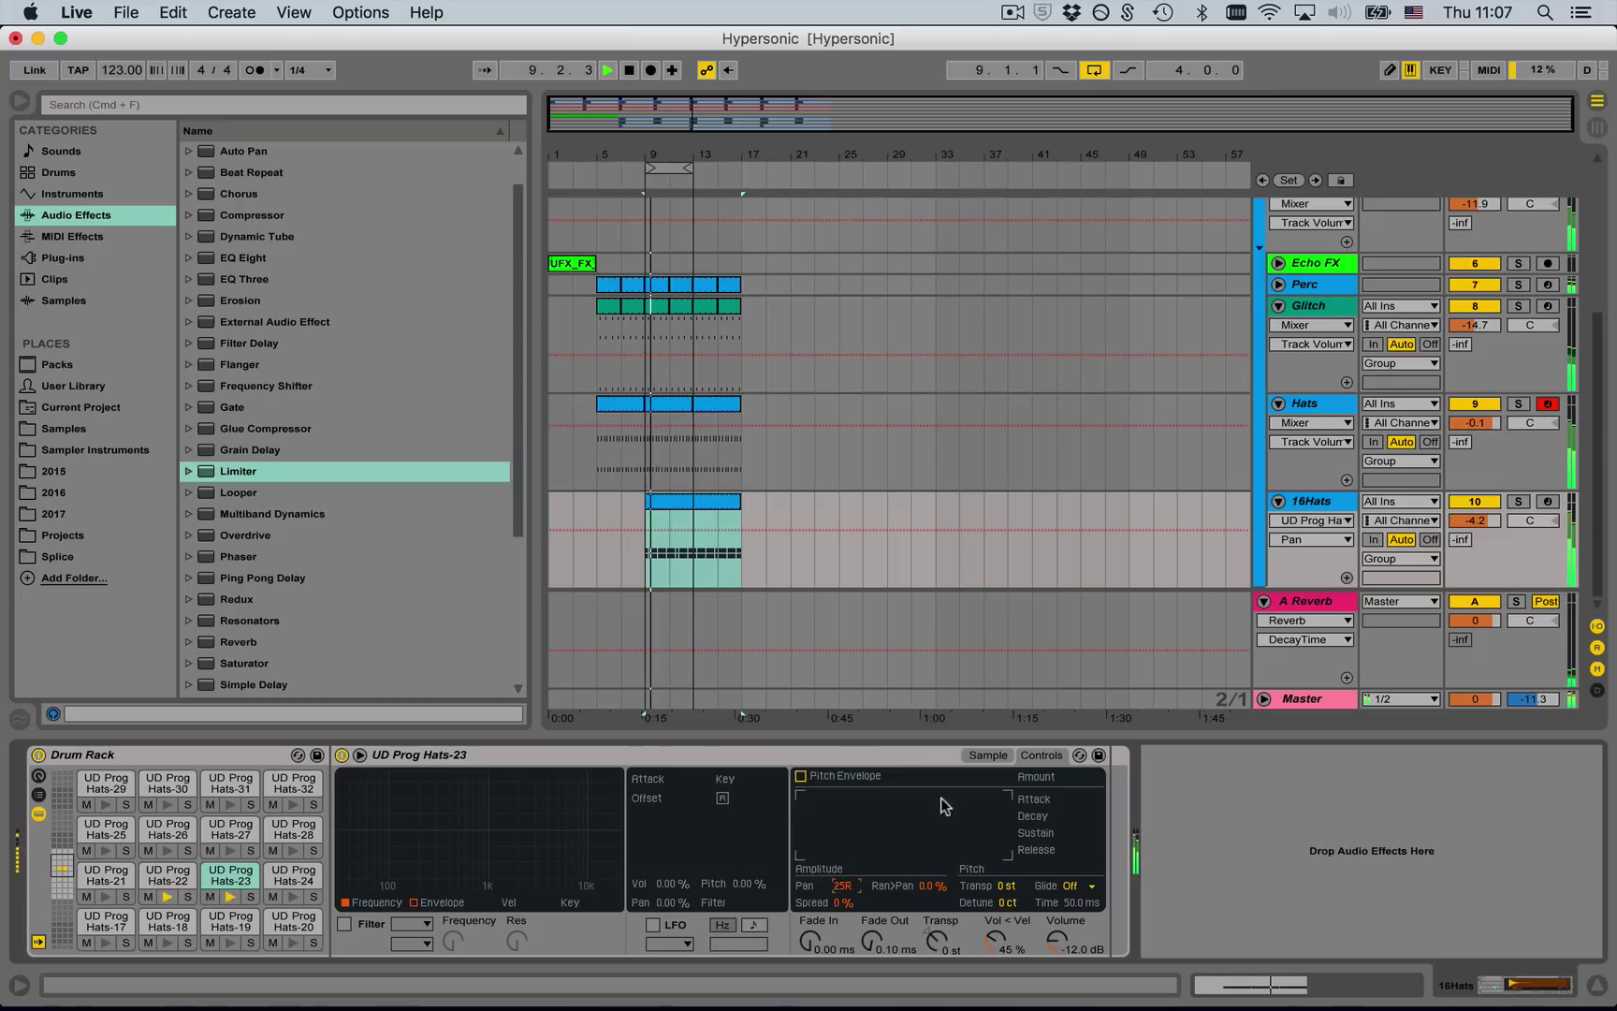
- Lower the velocities of both 16Hats note layers, bringing the UD Prog Hats-22 notes to a range of 31–90
{"action": "double_click", "coordinate": [686, 499]}
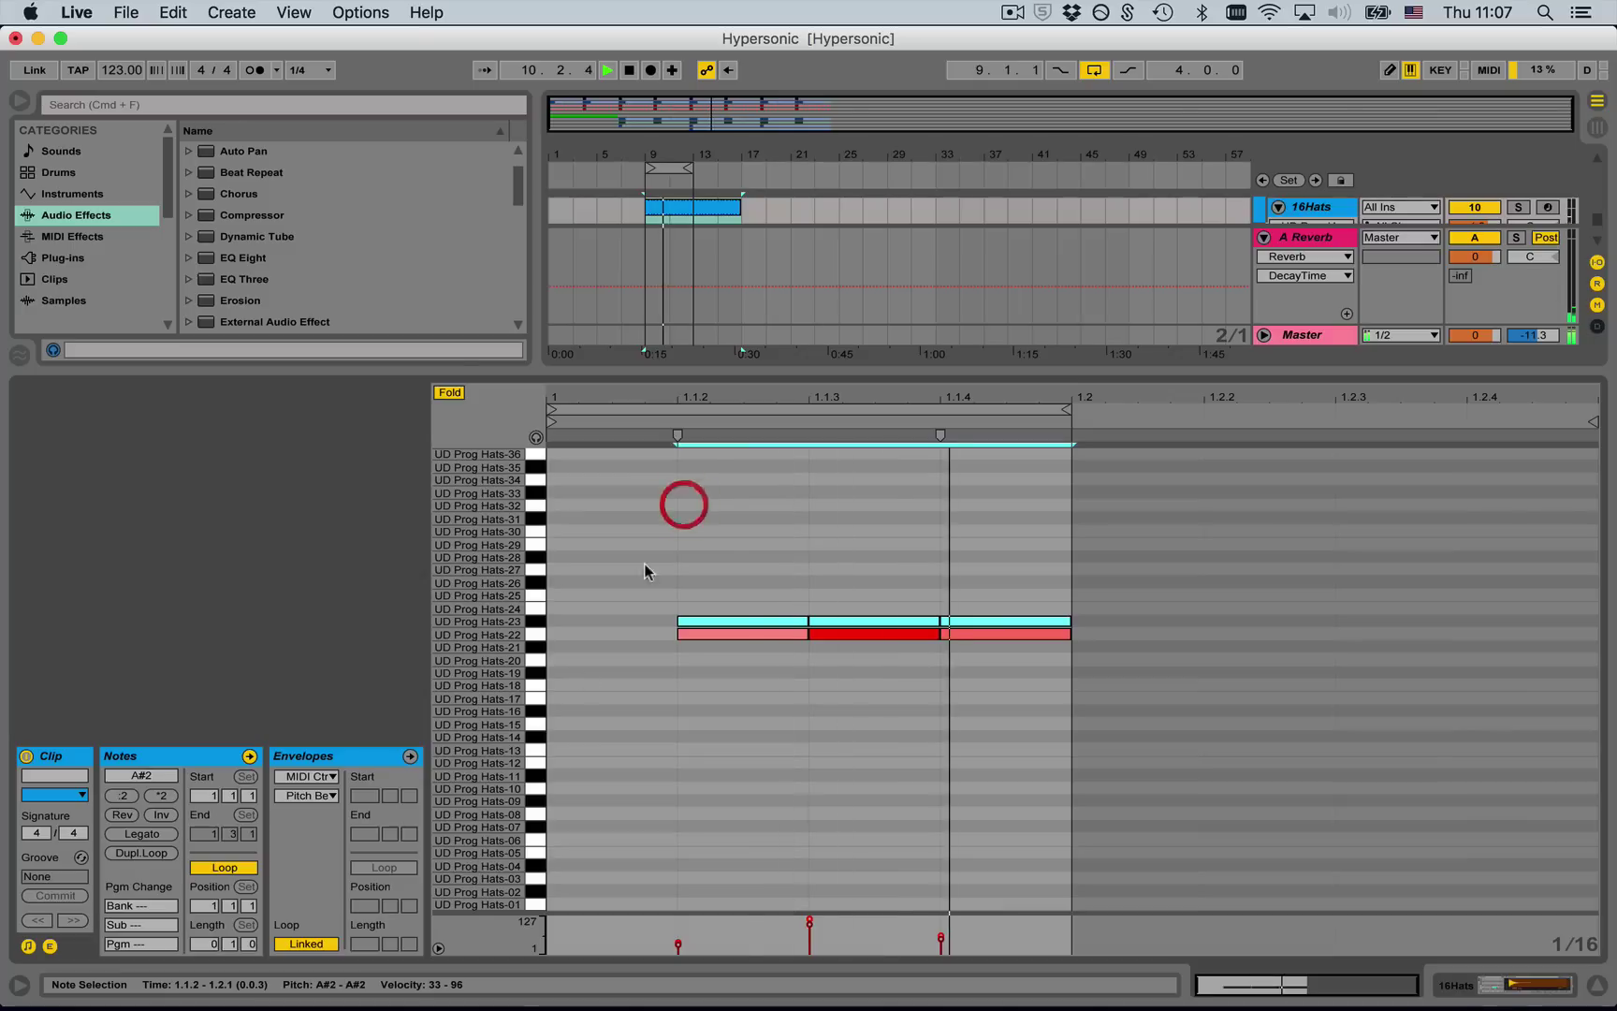
{"action": "key", "text": "space"}
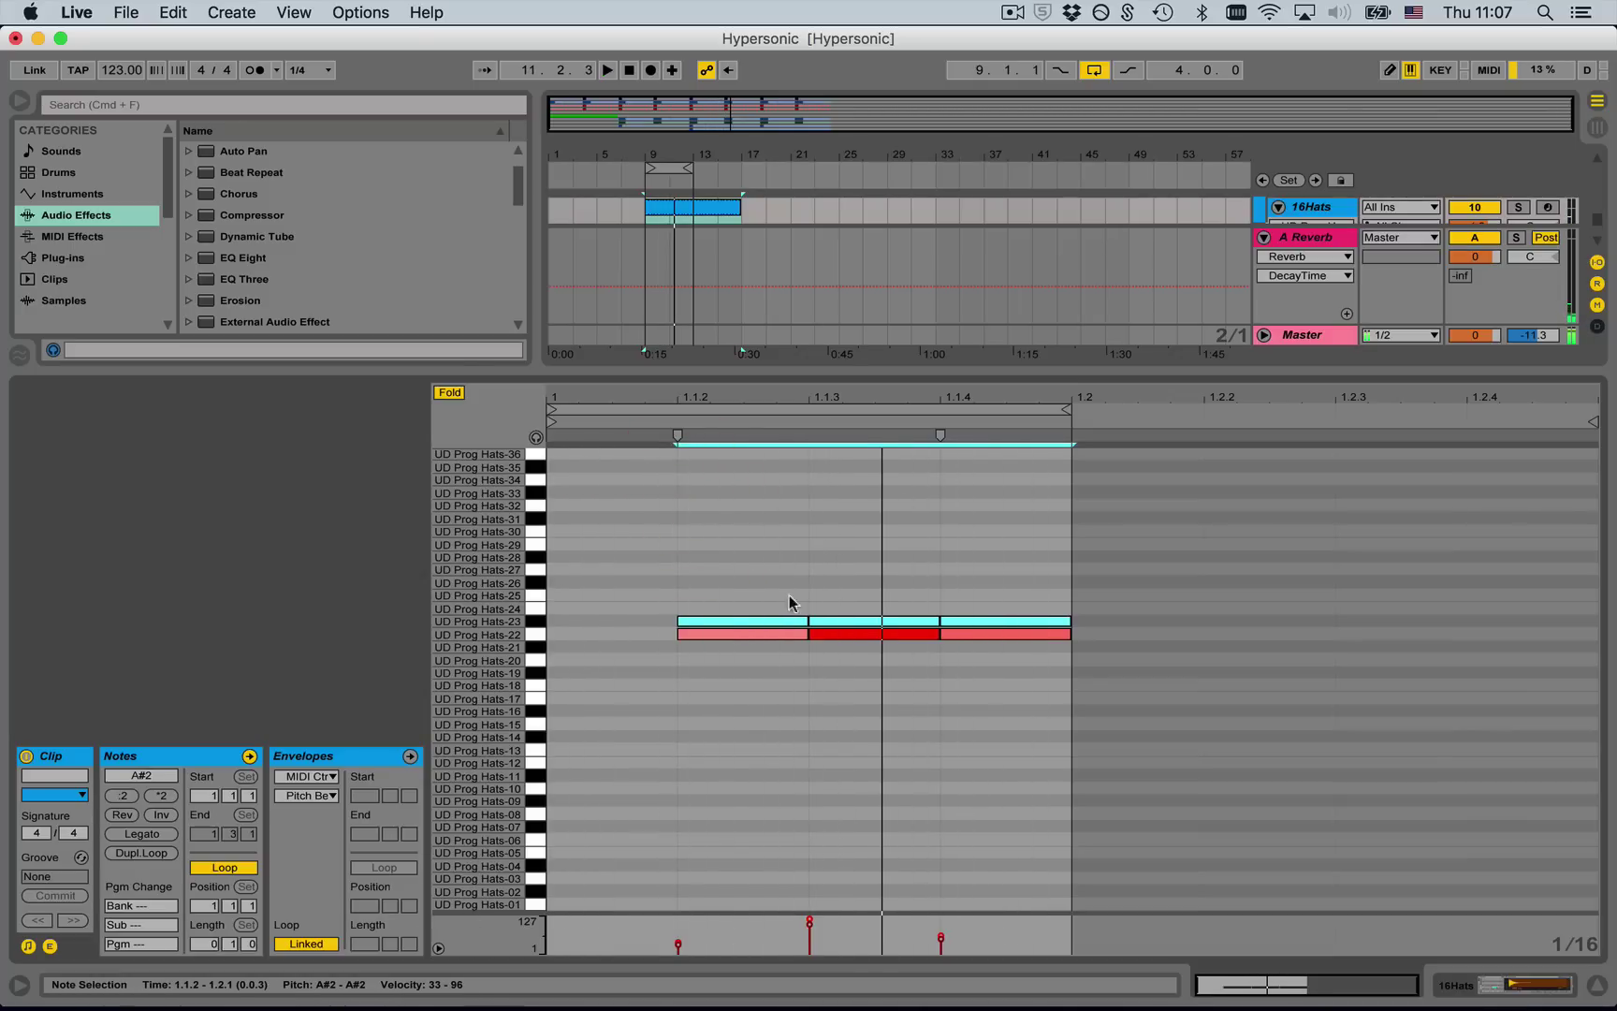
{"action": "left_click", "coordinate": [725, 541]}
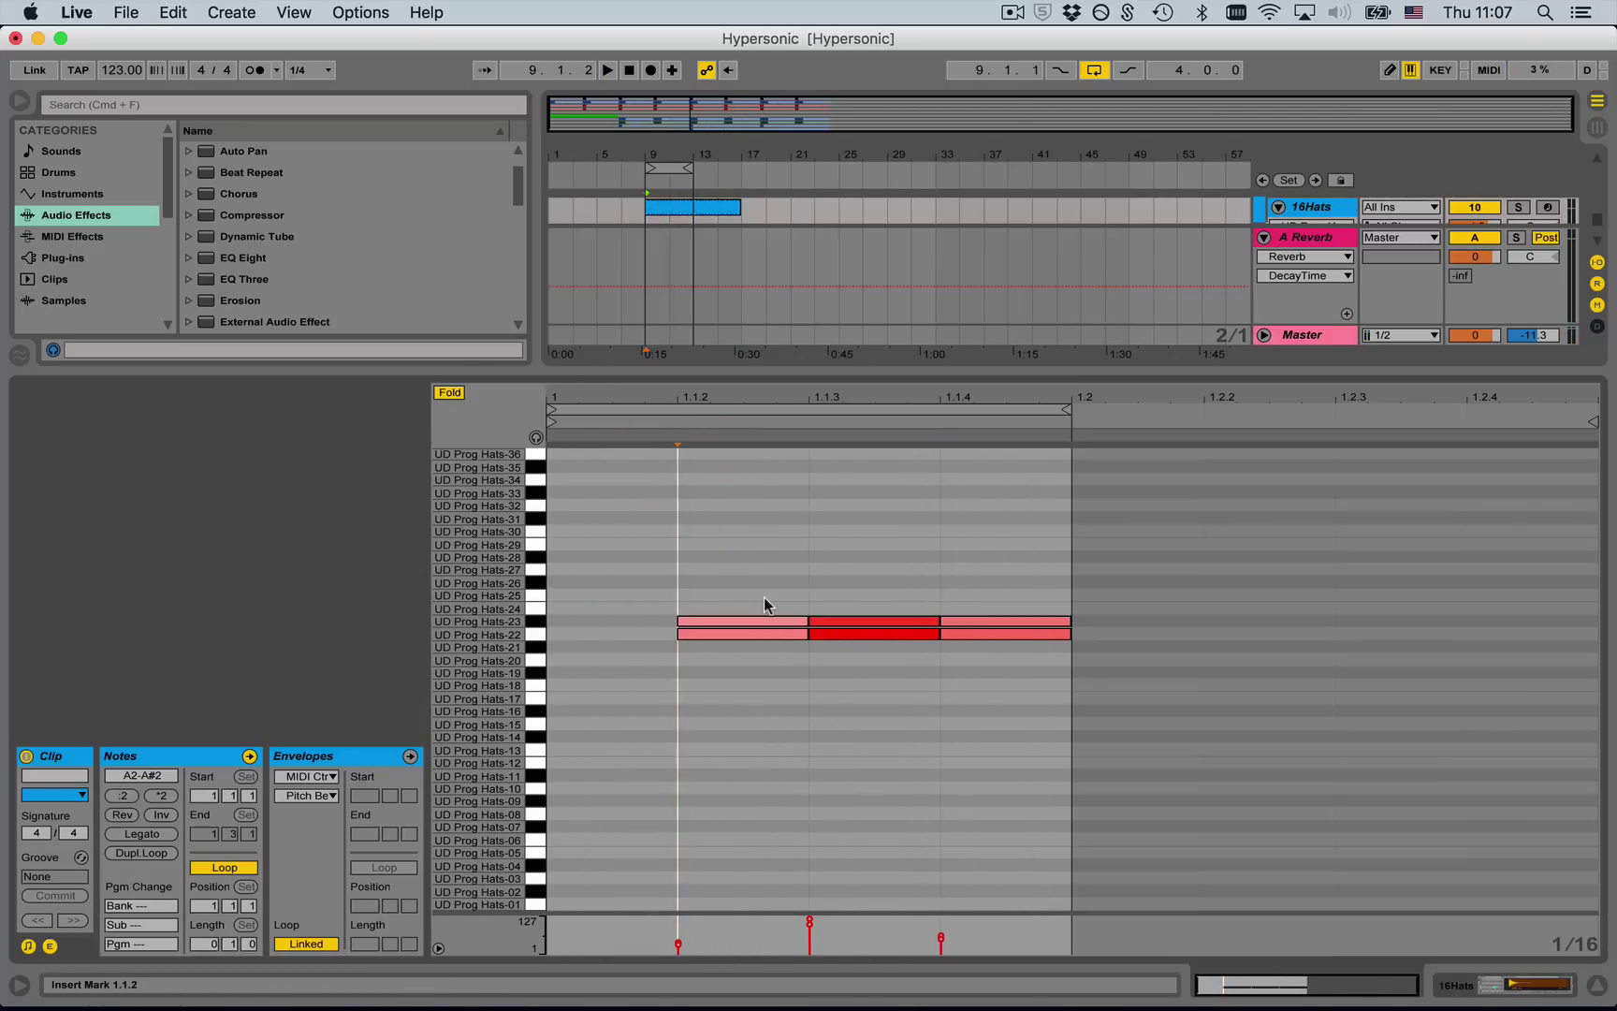
{"action": "key", "text": "space"}
{"action": "left_click_drag", "start_coordinate": [752, 578], "coordinate": [1039, 617]}
{"action": "left_click_drag", "start_coordinate": [875, 621], "coordinate": [874, 637], "text": "super"}
{"action": "left_click_drag", "start_coordinate": [739, 656], "coordinate": [985, 636]}
{"action": "left_click_drag", "start_coordinate": [866, 638], "coordinate": [866, 687]}
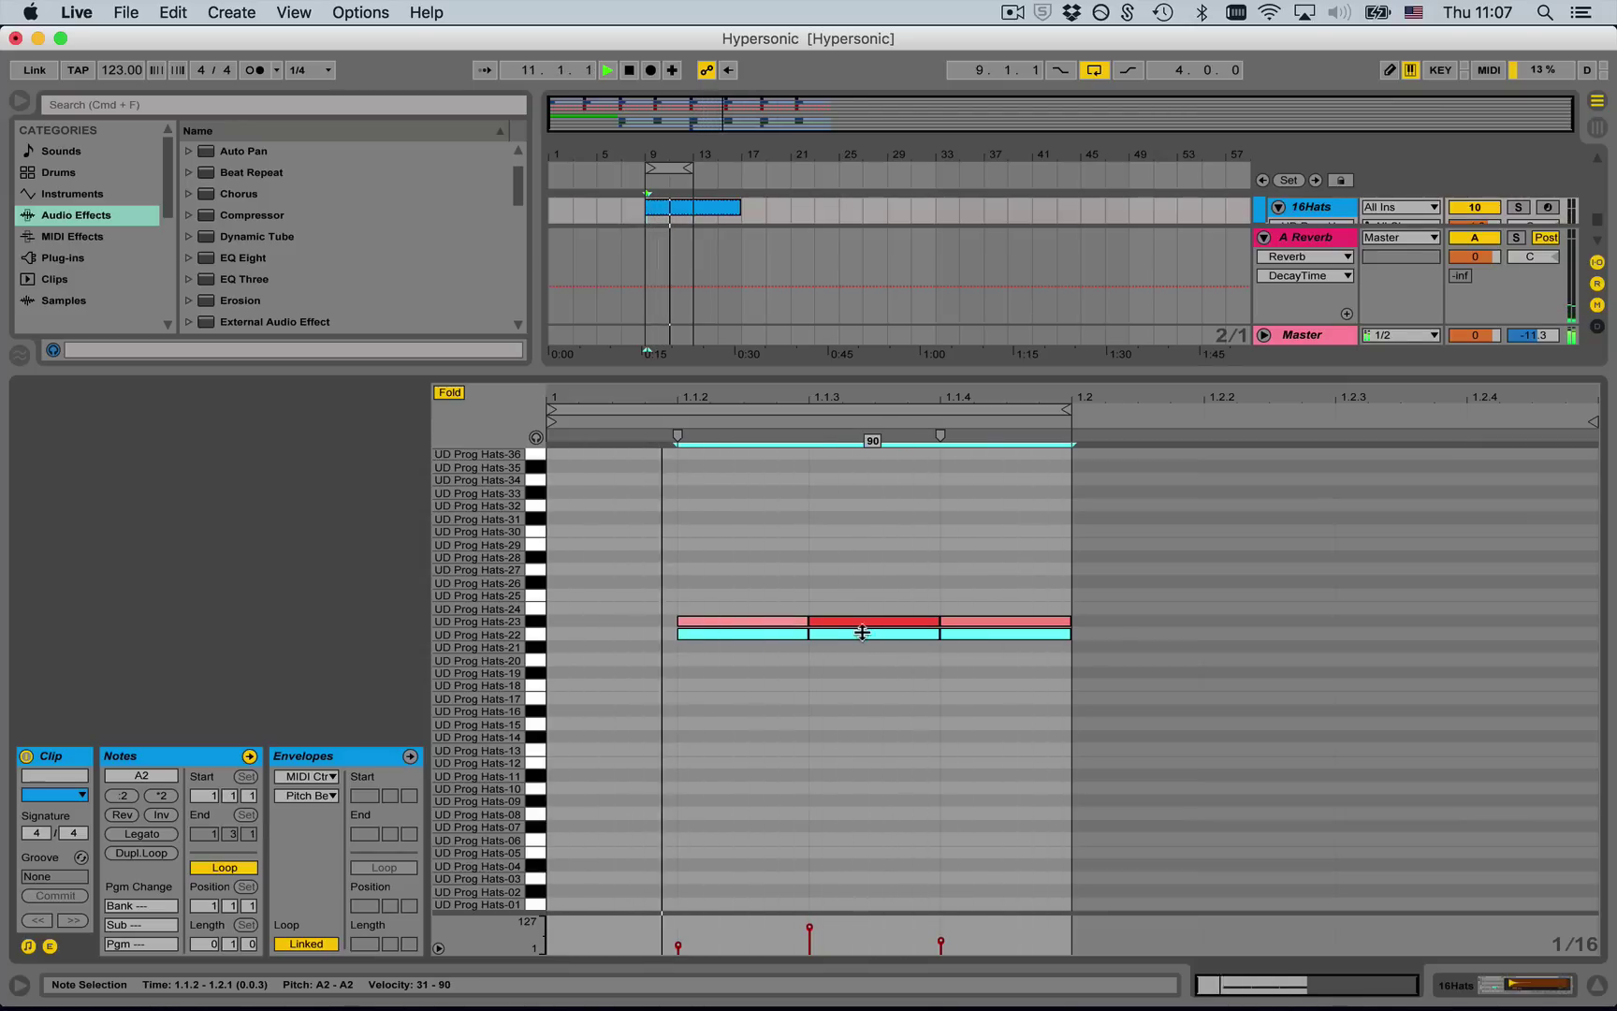
- Return to the device view and audition the 16Hats track both soloed and against the full loop
{"action": "key", "text": "shift+Tab"}
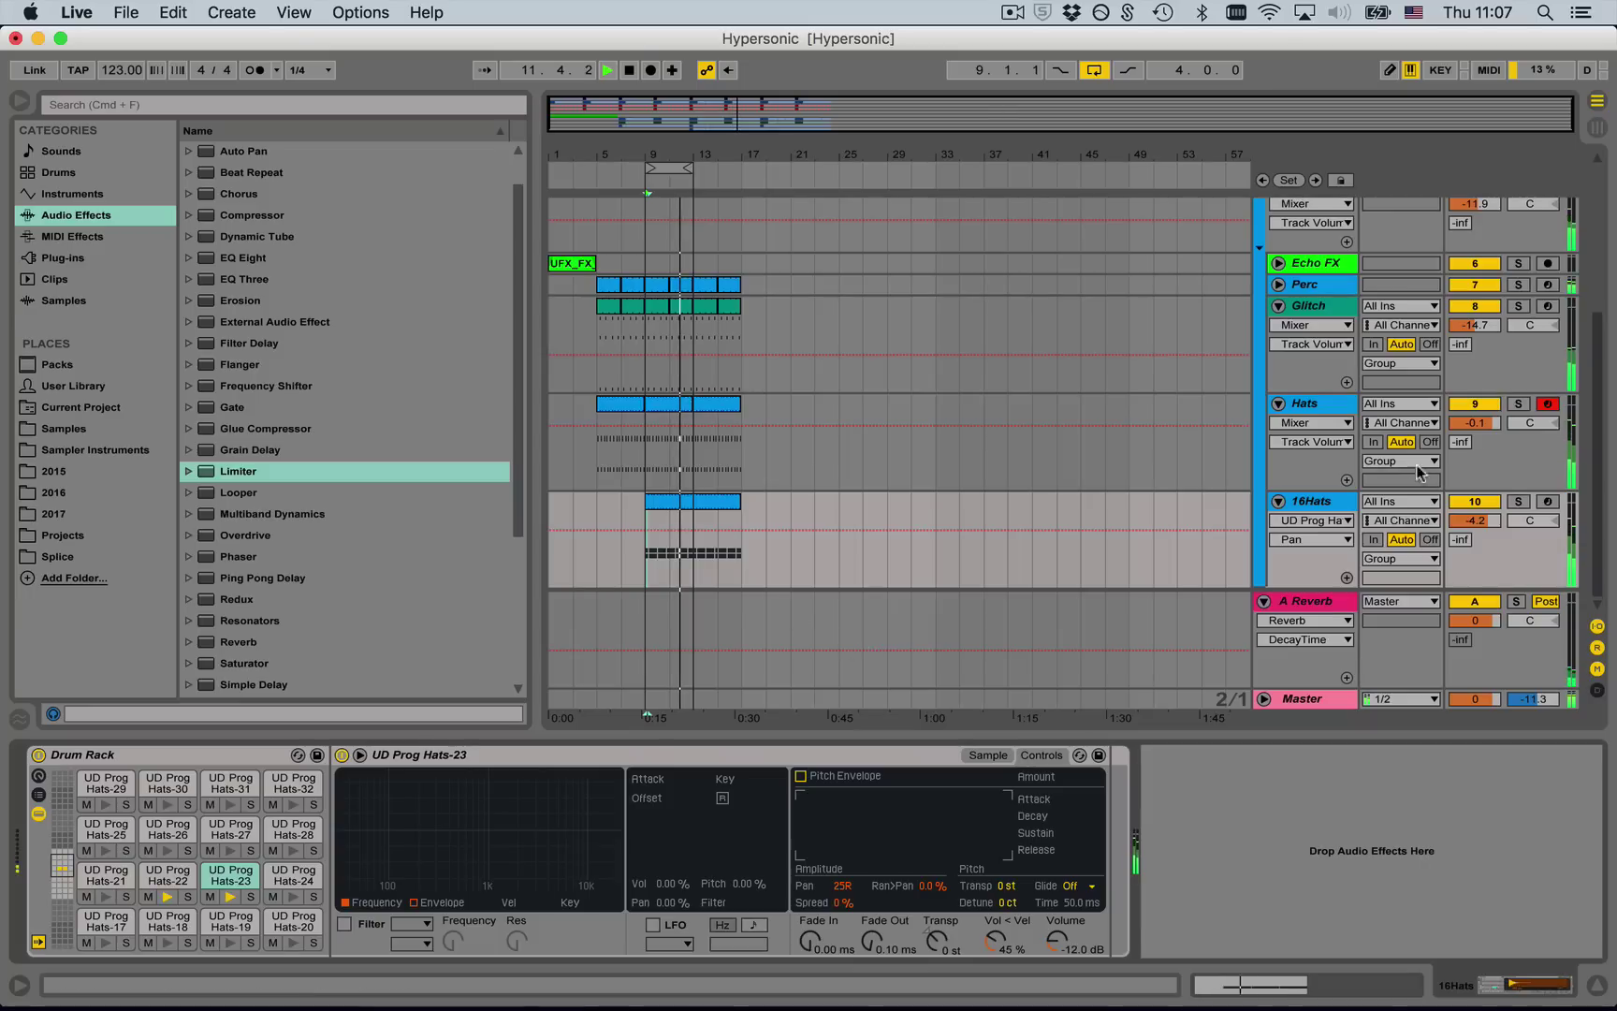
{"action": "left_click", "coordinate": [1517, 502]}
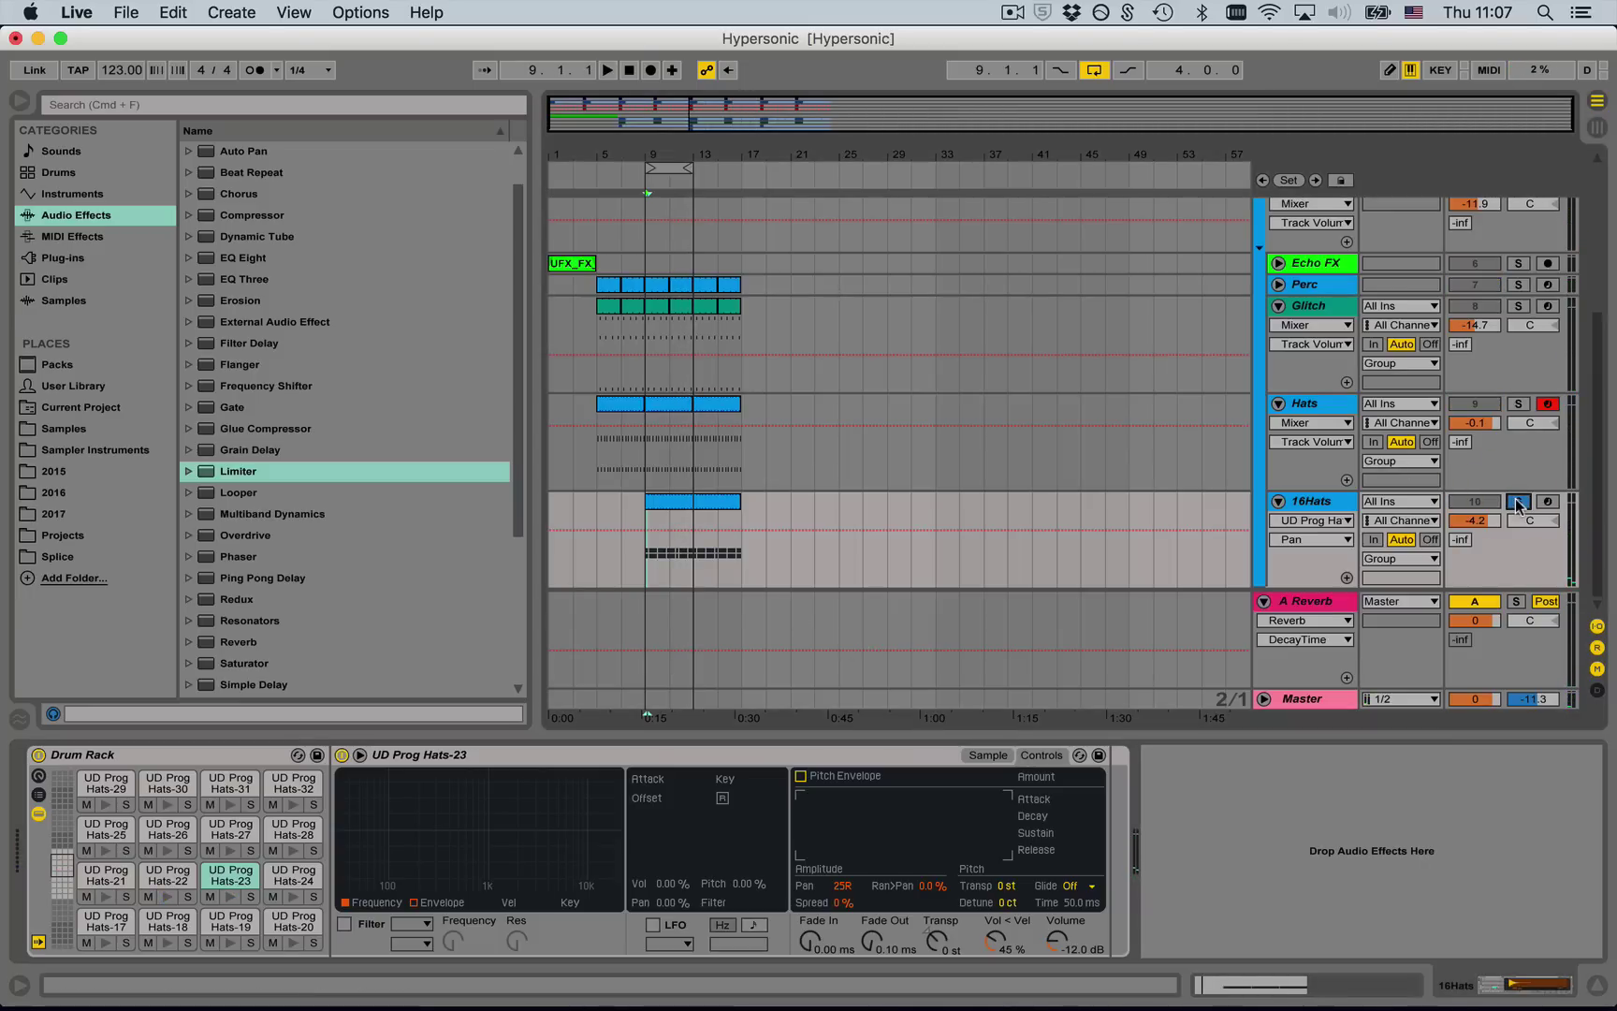
{"action": "key", "text": "space"}
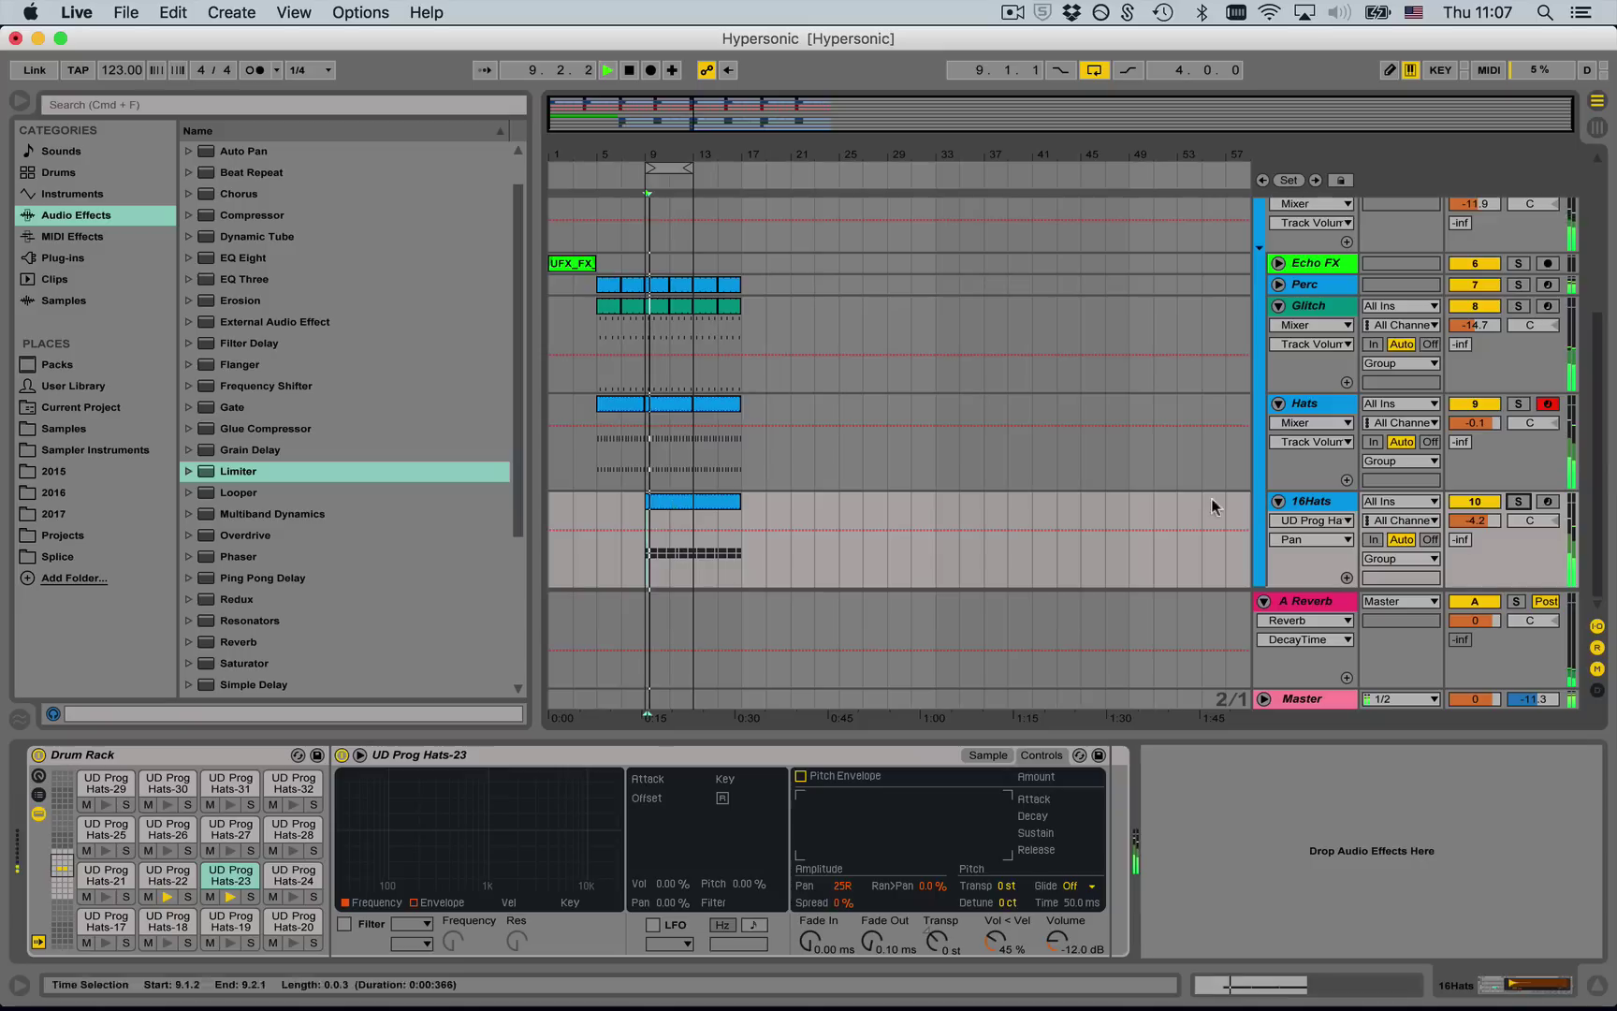
{"action": "left_click", "coordinate": [1519, 502]}
- Reduce the velocities of both note layers in the 16Hats clip further, bringing the UD Prog Hats-22 notes to 28–81
{"action": "double_click", "coordinate": [700, 506]}
{"action": "left_click", "coordinate": [707, 595]}
{"action": "left_click_drag", "start_coordinate": [706, 591], "coordinate": [989, 618]}
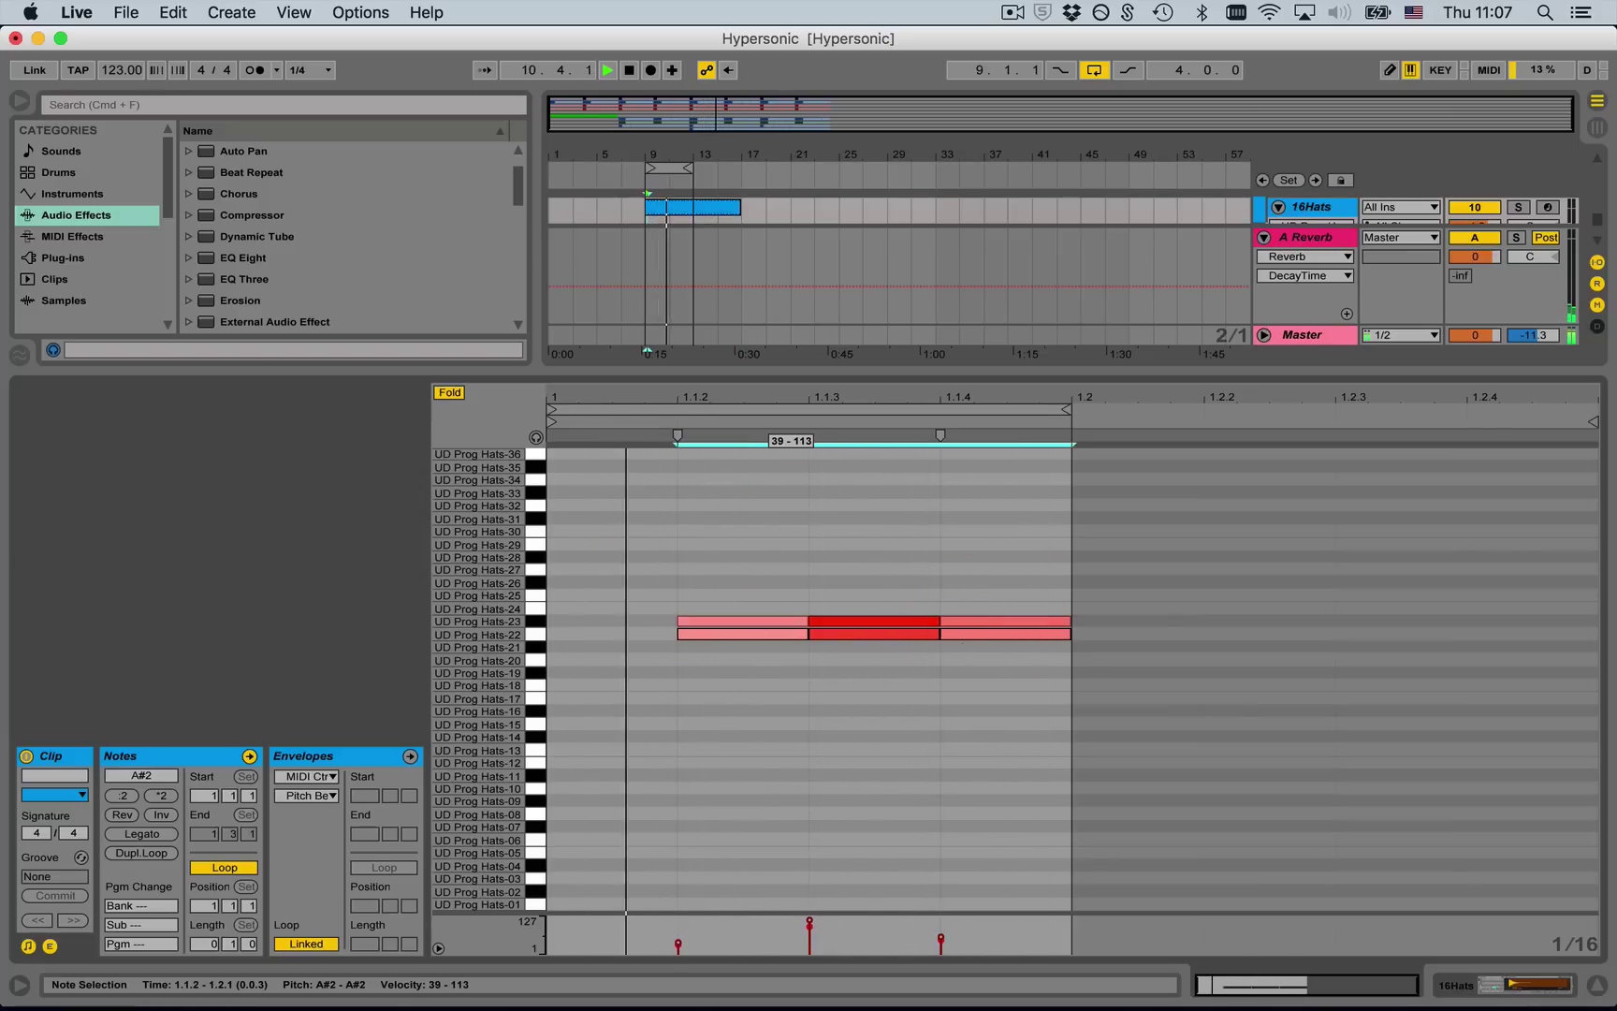
{"action": "left_click_drag", "start_coordinate": [772, 620], "coordinate": [772, 624]}
{"action": "left_click_drag", "start_coordinate": [693, 685], "coordinate": [905, 630]}
{"action": "key", "text": "space"}
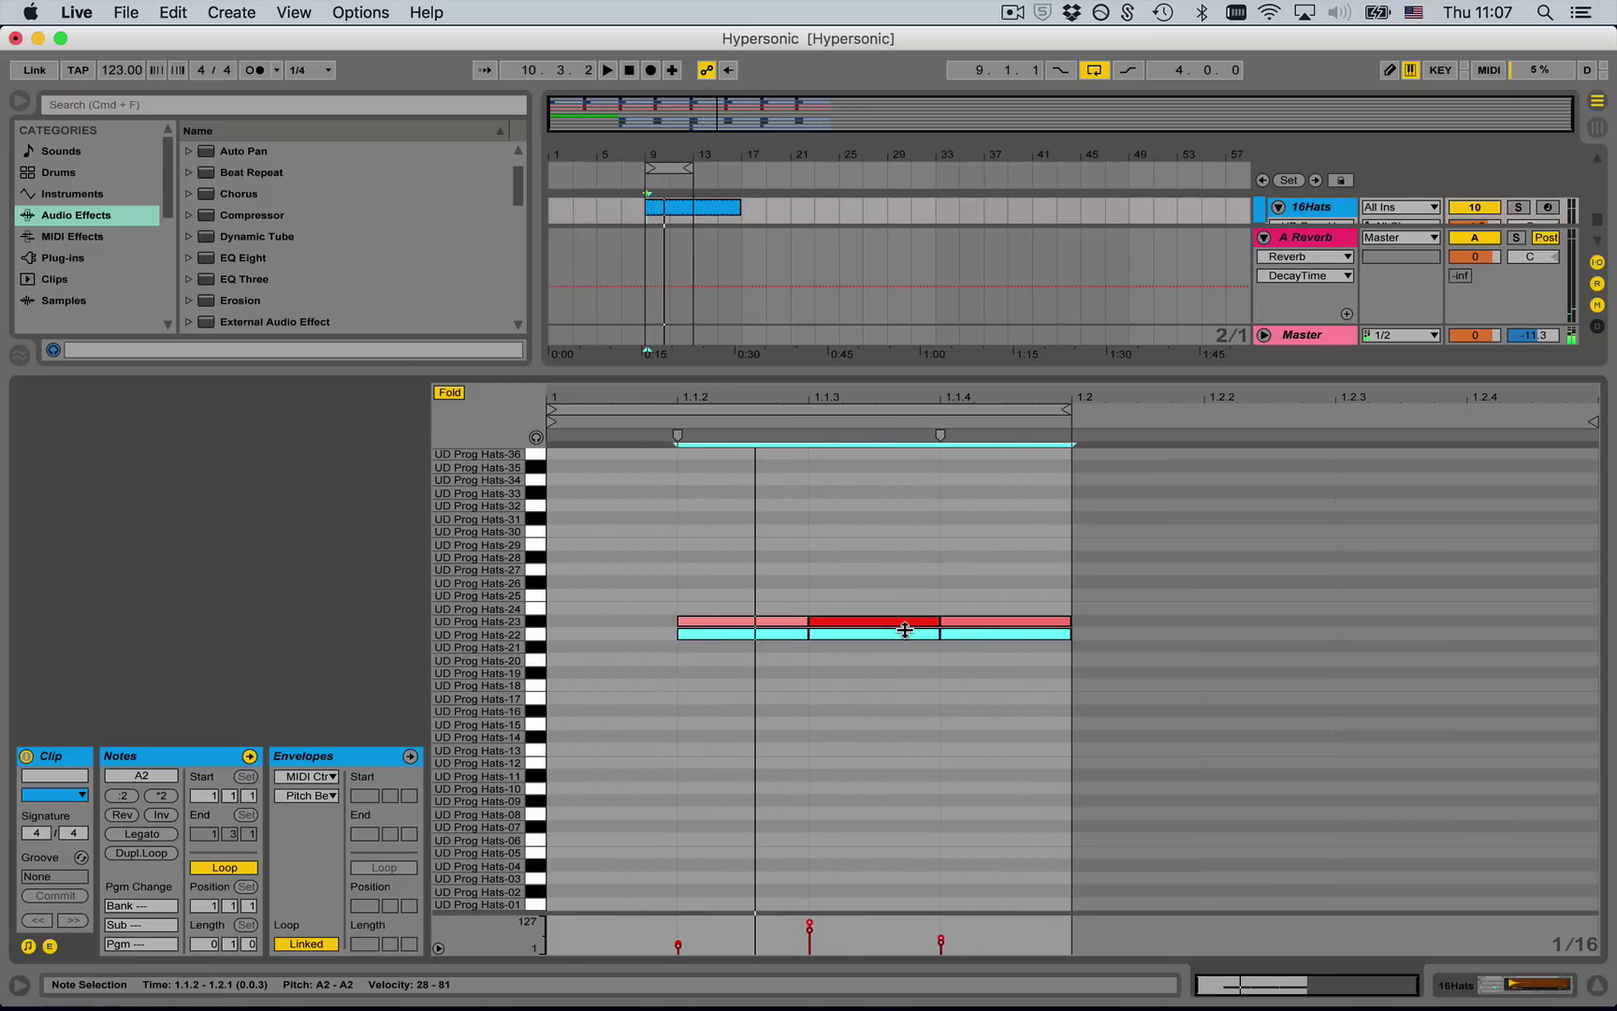
- Play the loop while panning the 16Hats track to 3R and lowering its volume to -5.4 dB
{"action": "key", "text": "shift+Tab"}
{"action": "left_click", "coordinate": [1320, 505]}
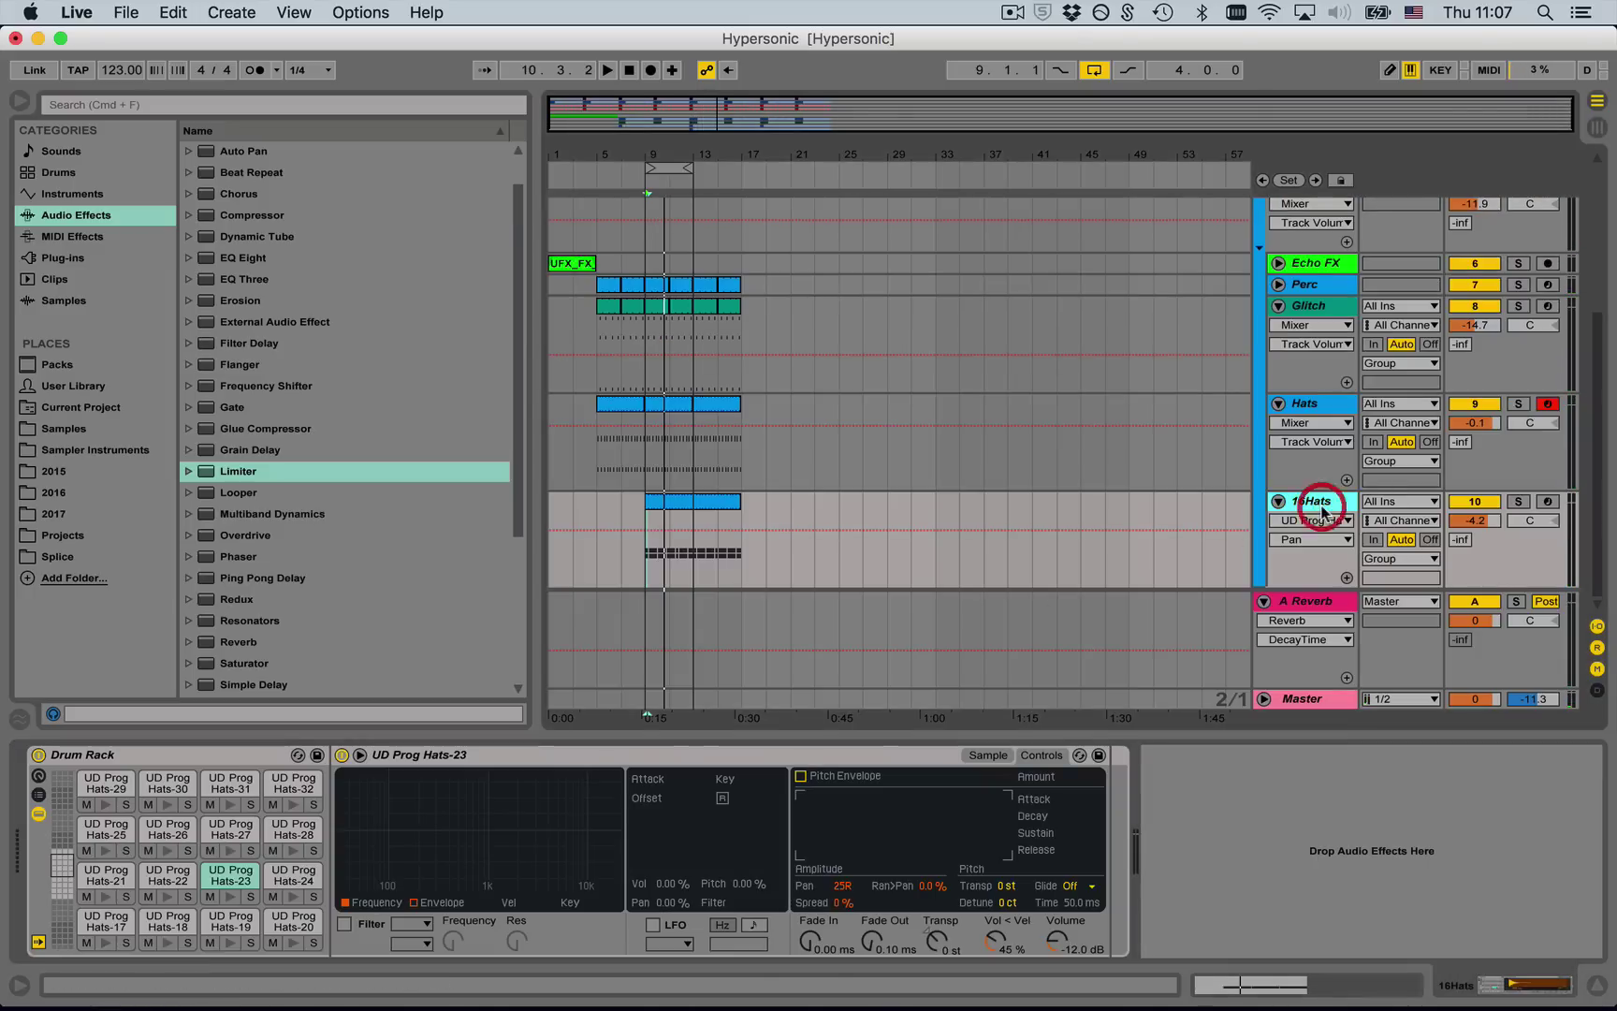
{"action": "left_click", "coordinate": [672, 505]}
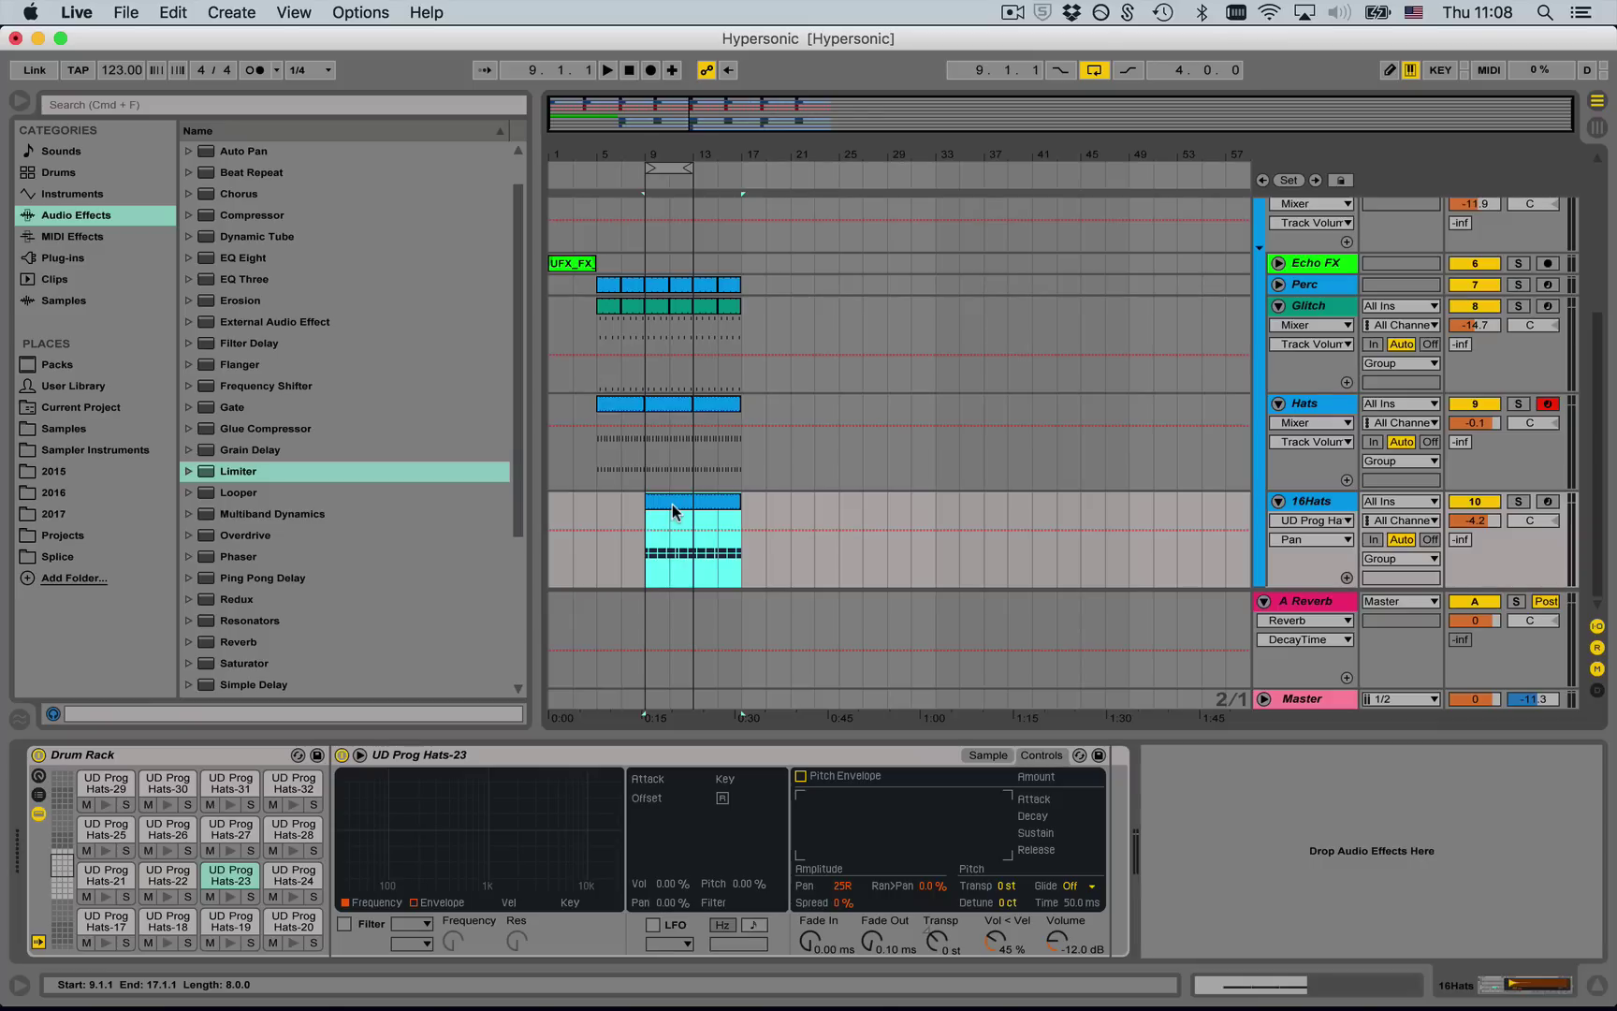
{"action": "key", "text": "space"}
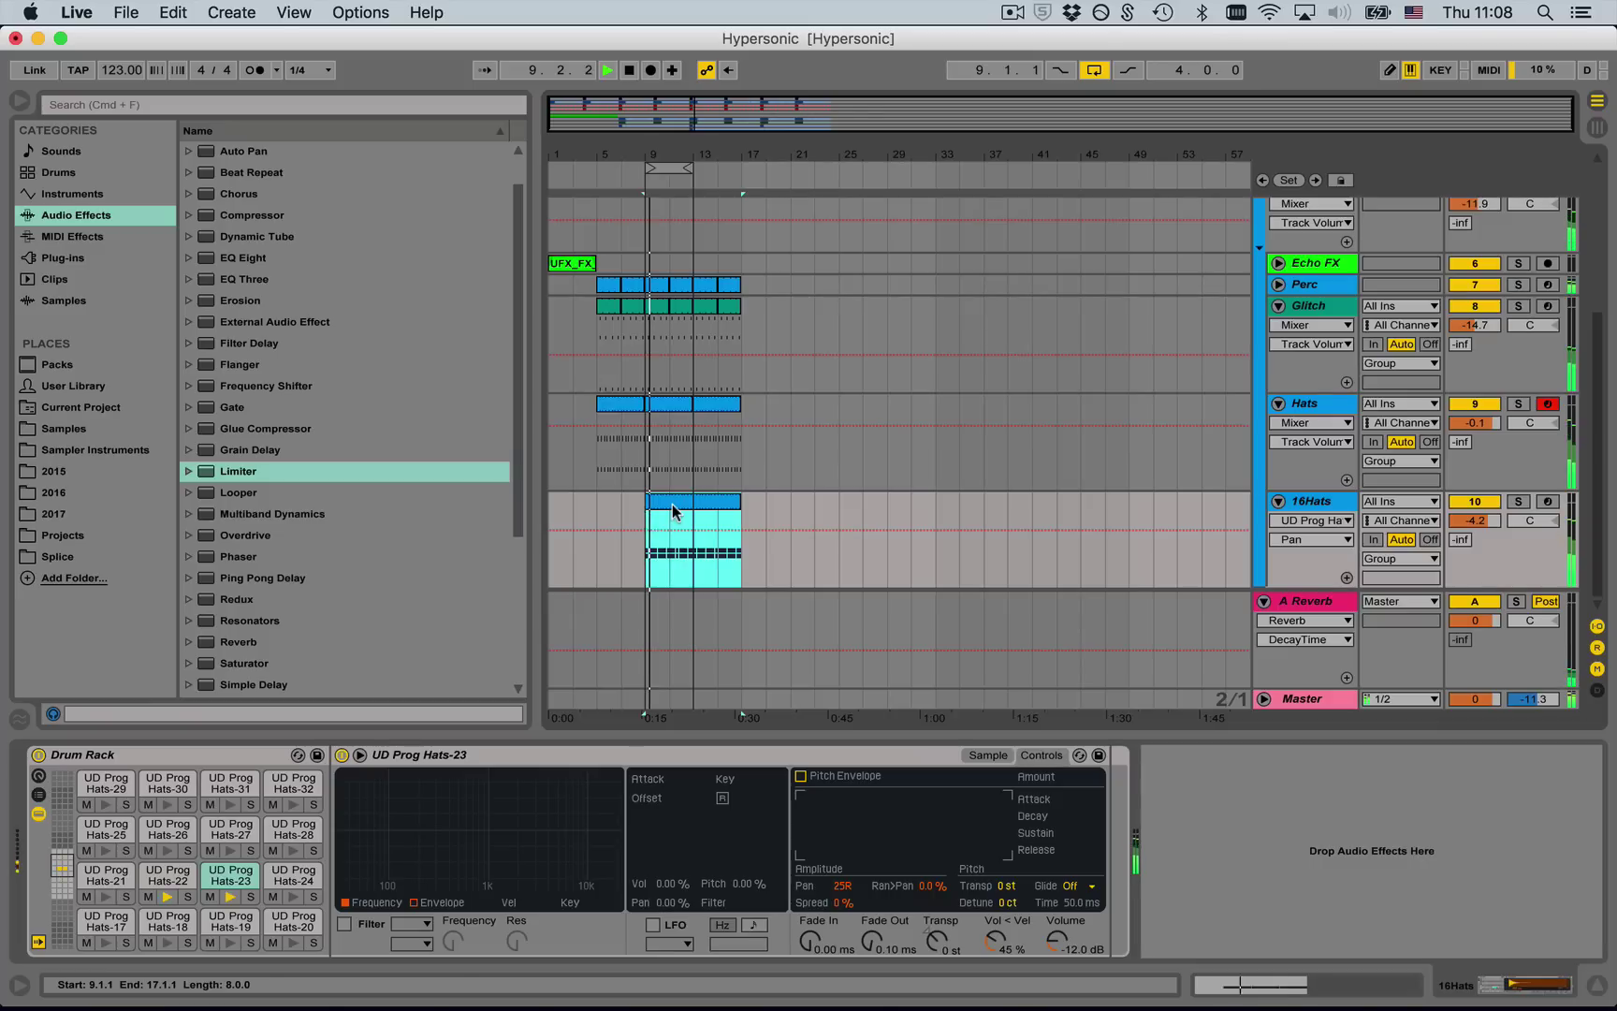
{"action": "left_click_drag", "start_coordinate": [1541, 526], "coordinate": [1541, 521]}
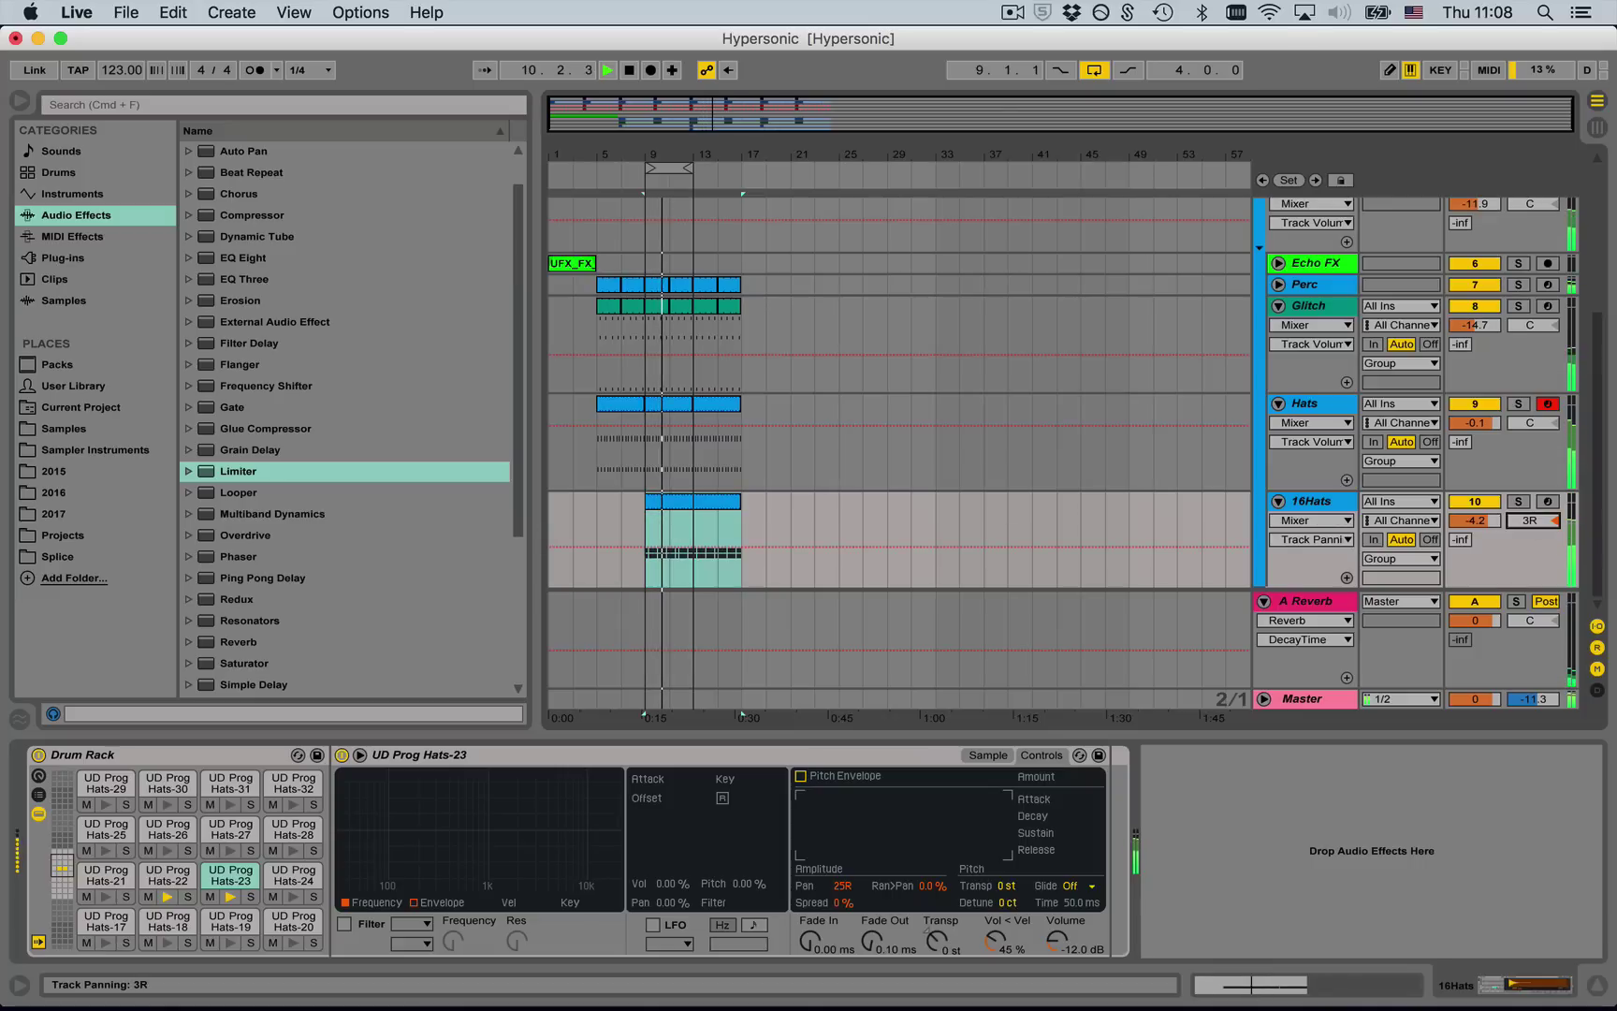
{"action": "left_click_drag", "start_coordinate": [1475, 521], "coordinate": [1475, 526]}
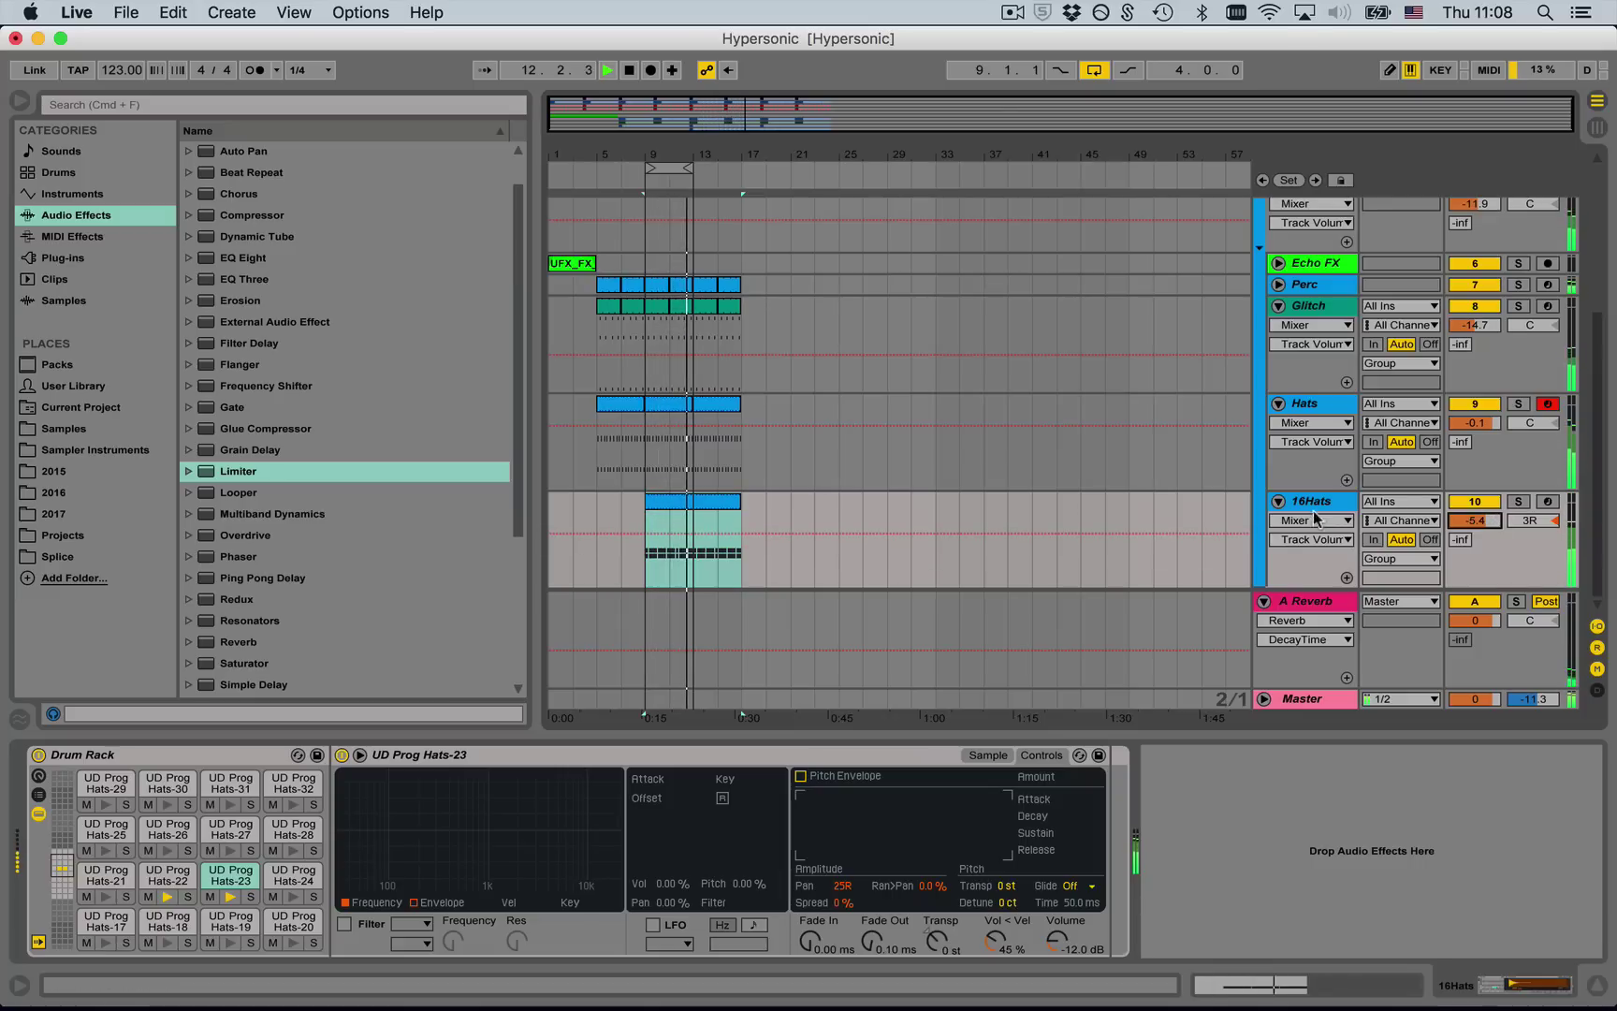
- Collapse the tracks and the Duck group, and extend the loop to cover bars 9 to 17
{"action": "left_click", "coordinate": [1278, 501], "text": "alt"}
{"action": "scroll", "coordinate": [943, 469], "scroll_direction": "up", "scroll_amount": 5}
{"action": "left_click", "coordinate": [1263, 348], "text": "alt"}
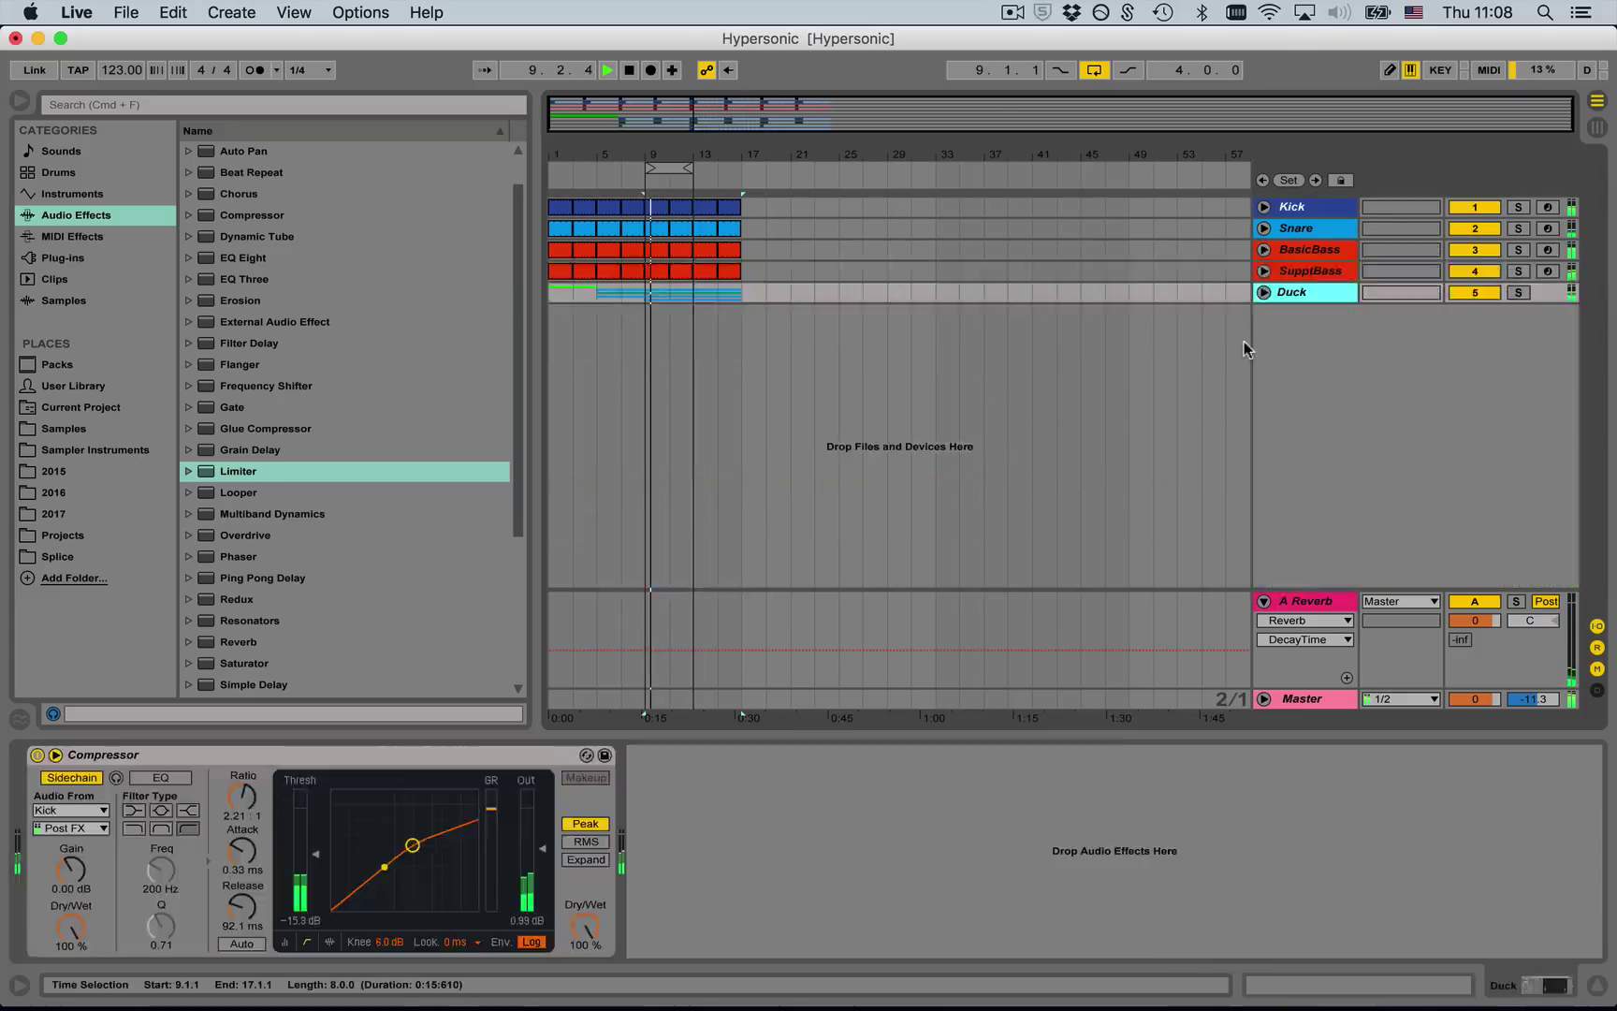
{"action": "left_click_drag", "start_coordinate": [688, 167], "coordinate": [742, 166]}
{"action": "left_click", "coordinate": [888, 478]}
- Stop on the bass tracks and insert an empty MIDI track directly below SupptBass
{"action": "left_click", "coordinate": [1309, 297]}
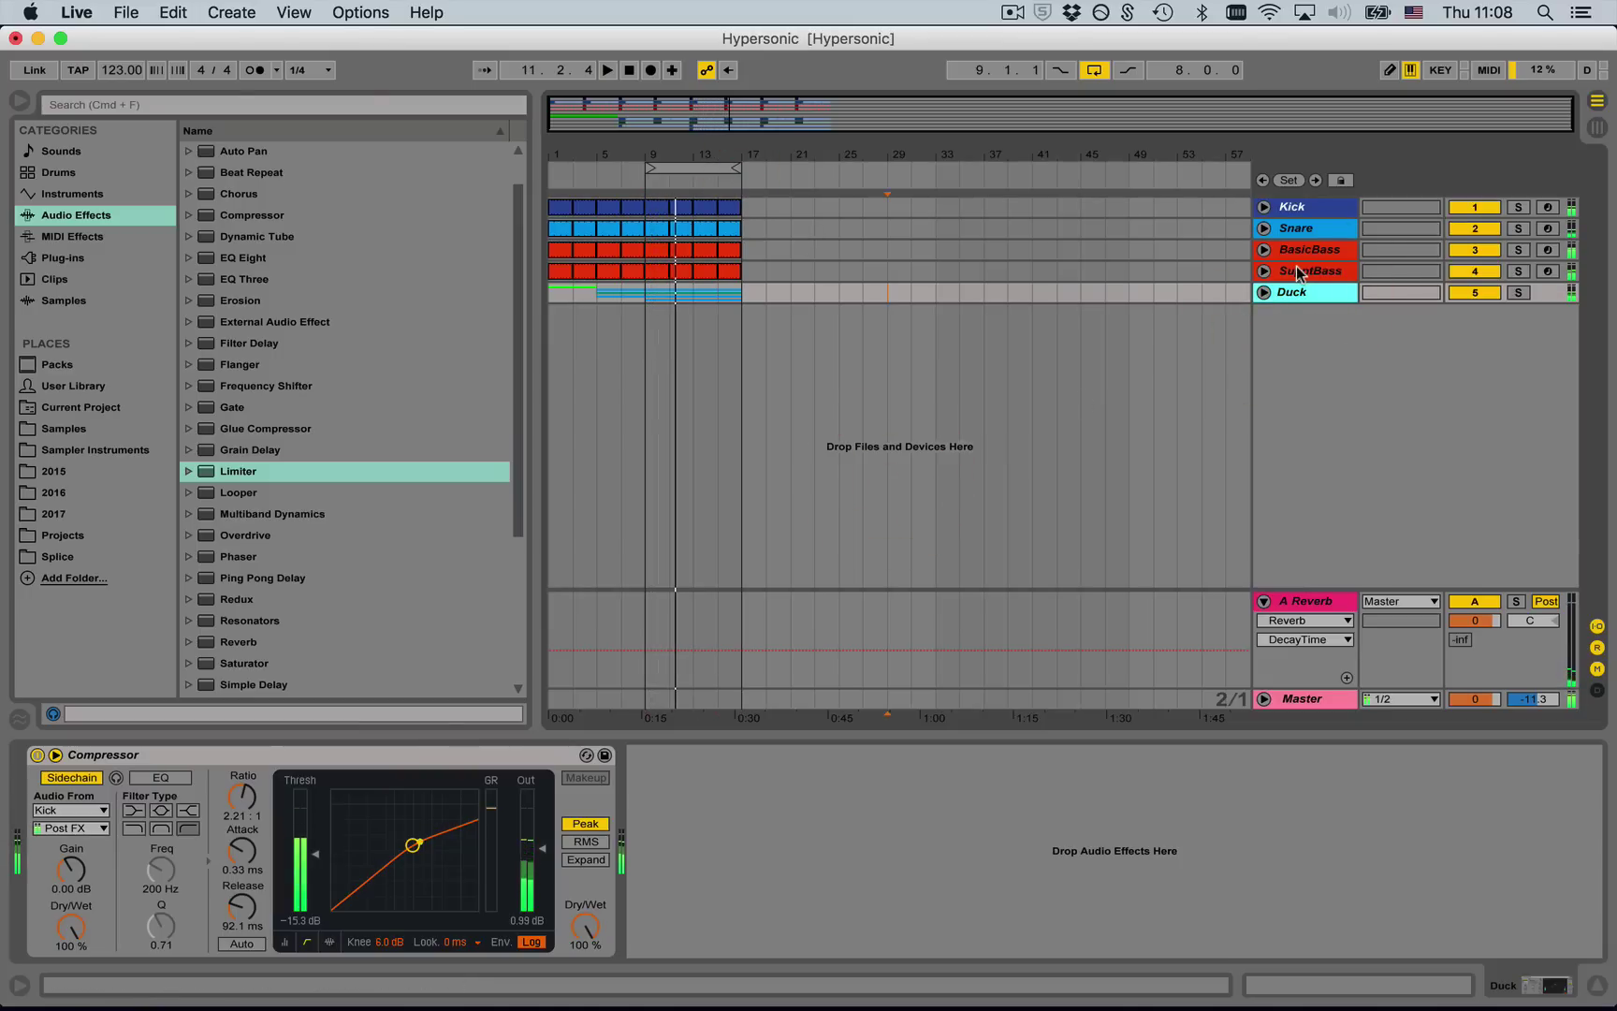
{"action": "left_click", "coordinate": [1308, 271]}
{"action": "left_click", "coordinate": [1309, 251]}
{"action": "left_click", "coordinate": [1306, 272]}
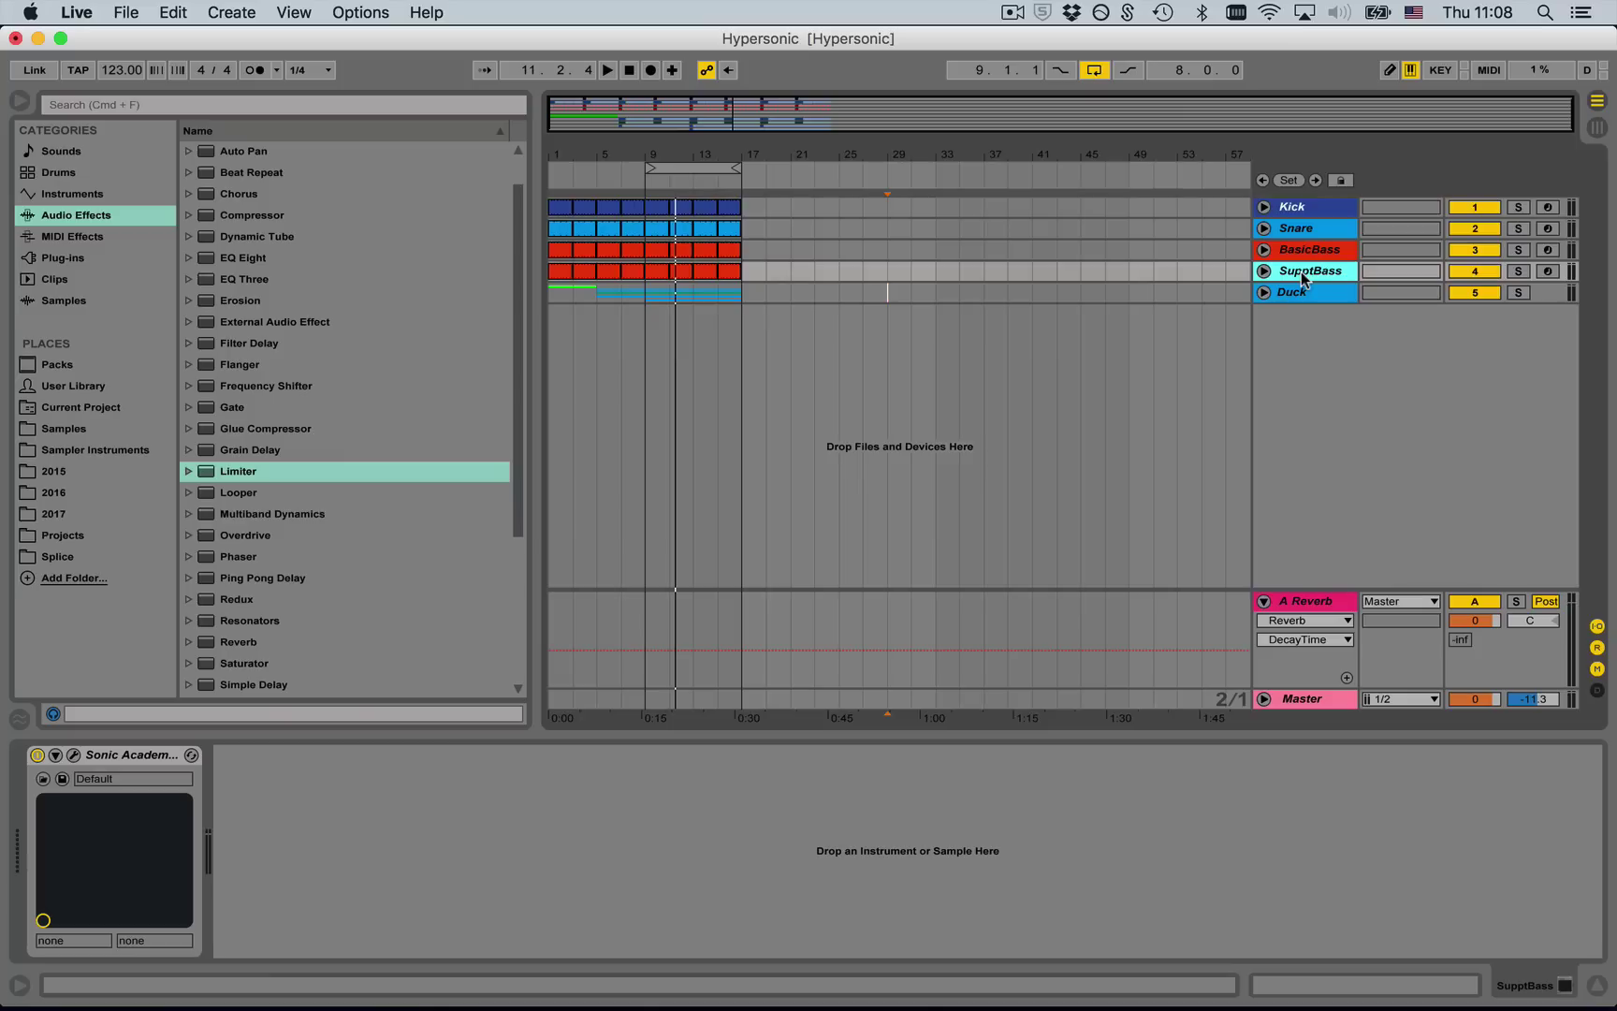
{"action": "key", "text": "super+shift+t"}
- Copy the SupptBass clips from bars 9 to 17 into the new MIDI track at bar 9
{"action": "left_click", "coordinate": [666, 272]}
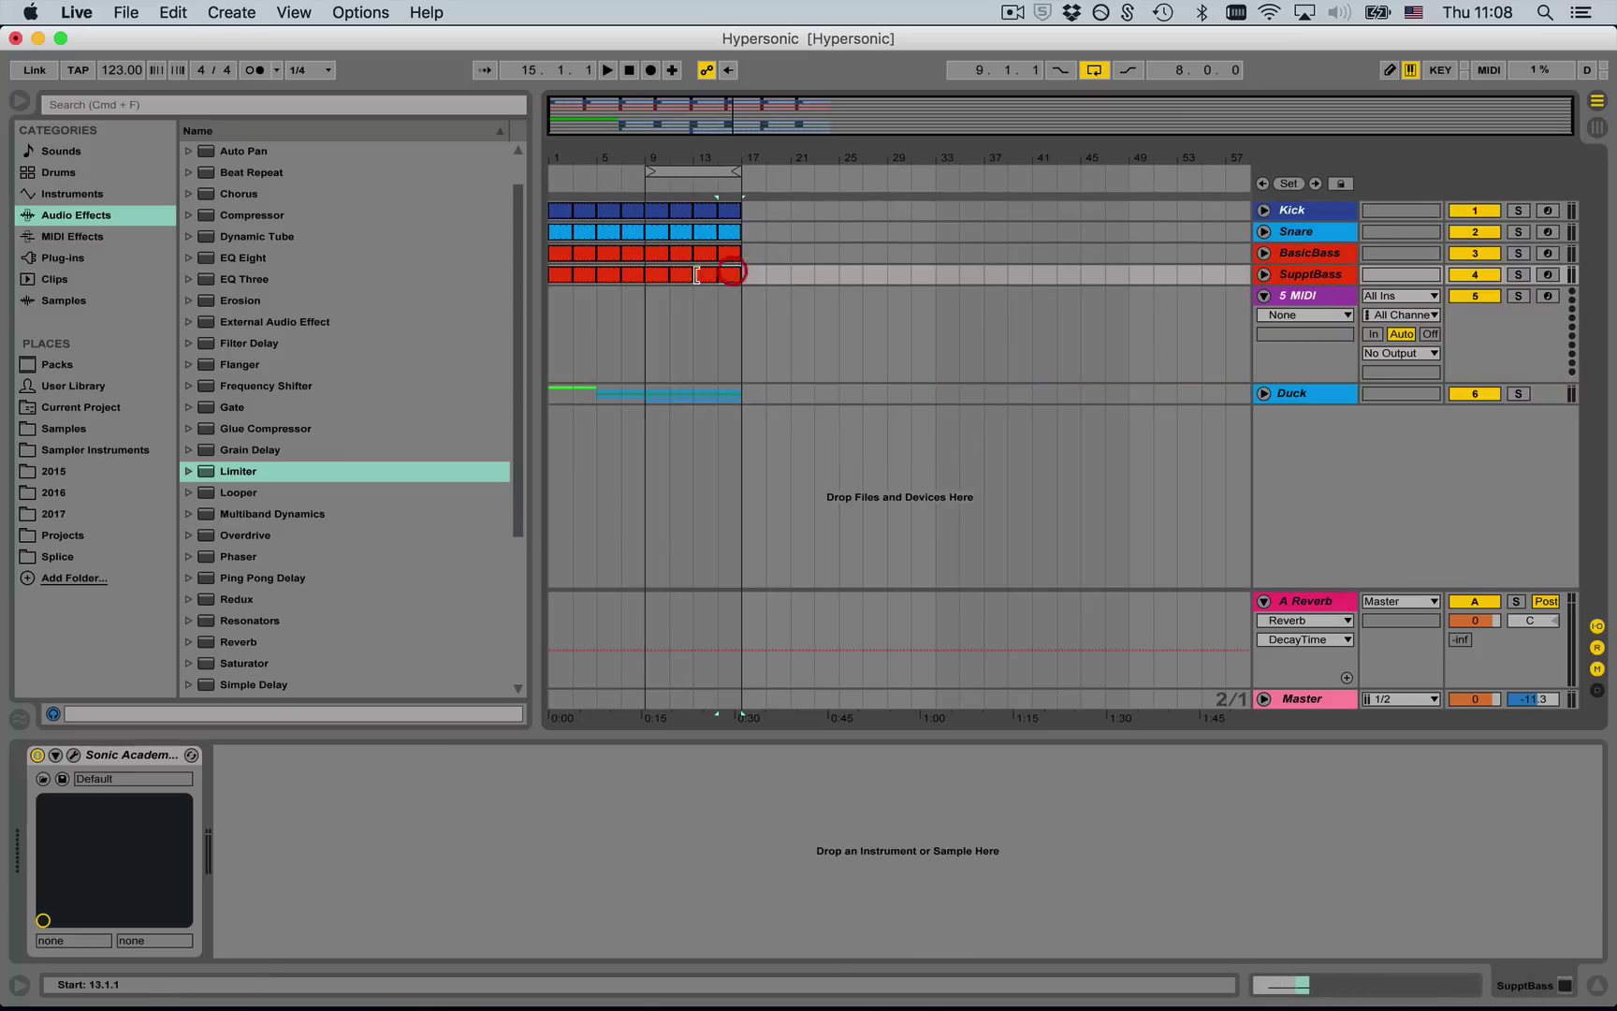
{"action": "key", "text": "super+c"}
{"action": "left_click", "coordinate": [644, 316]}
{"action": "key", "text": "super+v"}
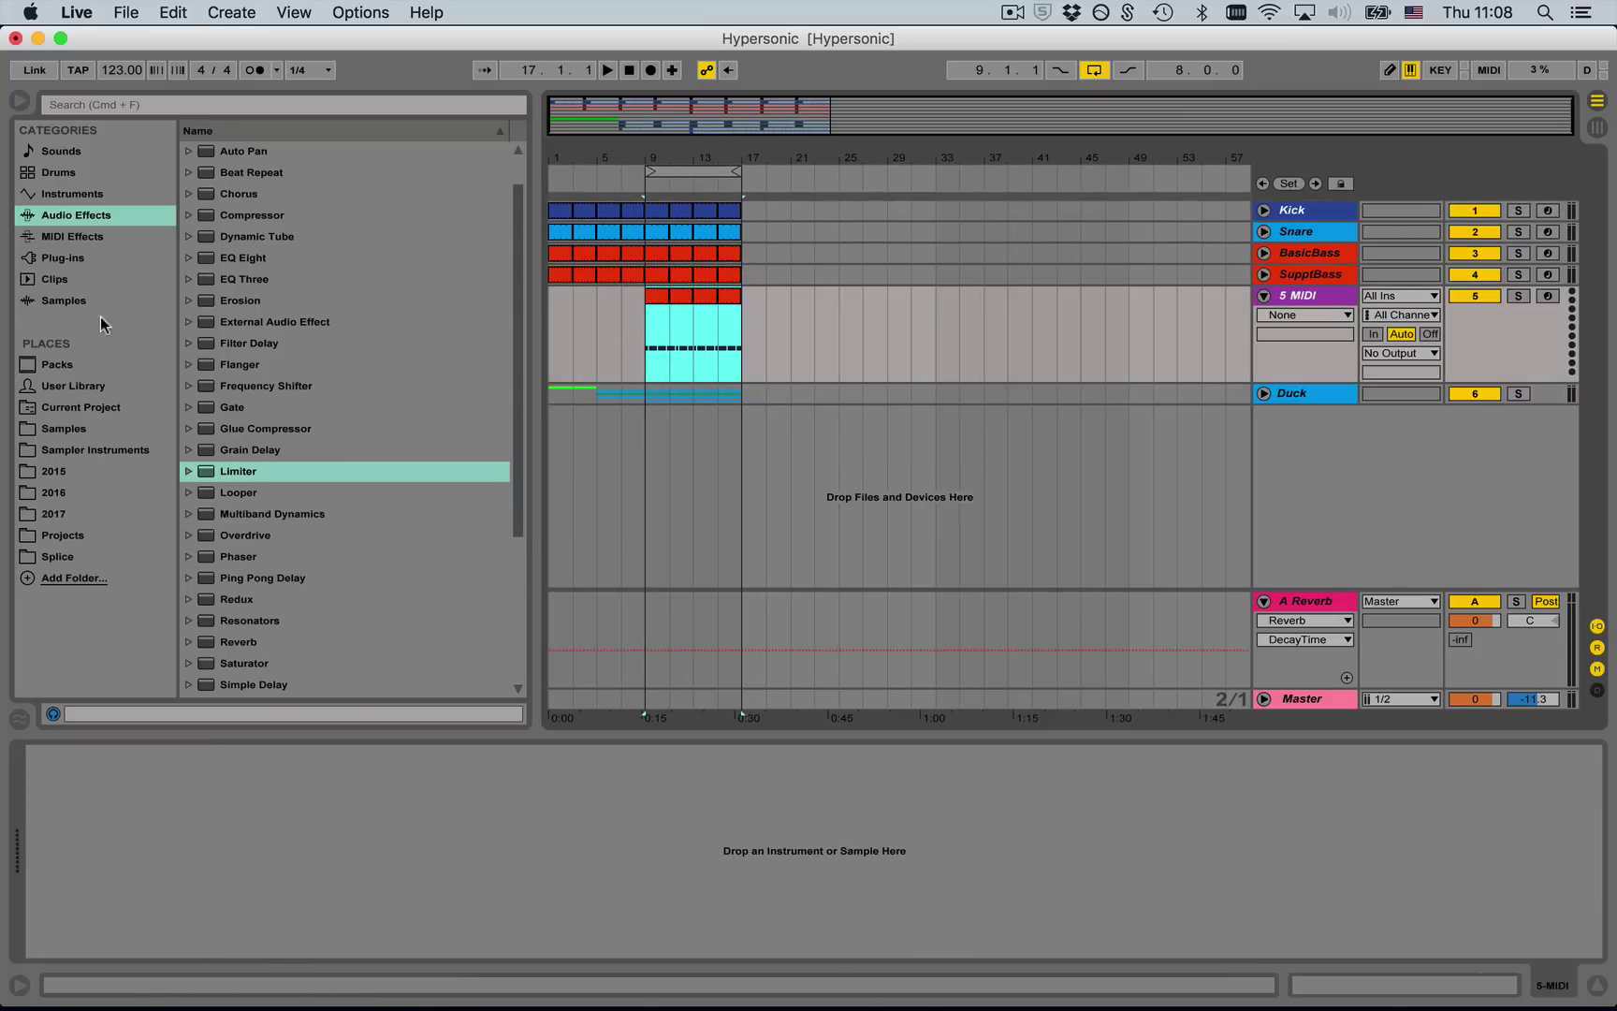
- Load the u-he ACE VST onto the new MIDI track and play the loop while lowering the track volume to -14.2 dB
{"action": "left_click", "coordinate": [91, 267]}
{"action": "left_click", "coordinate": [188, 172]}
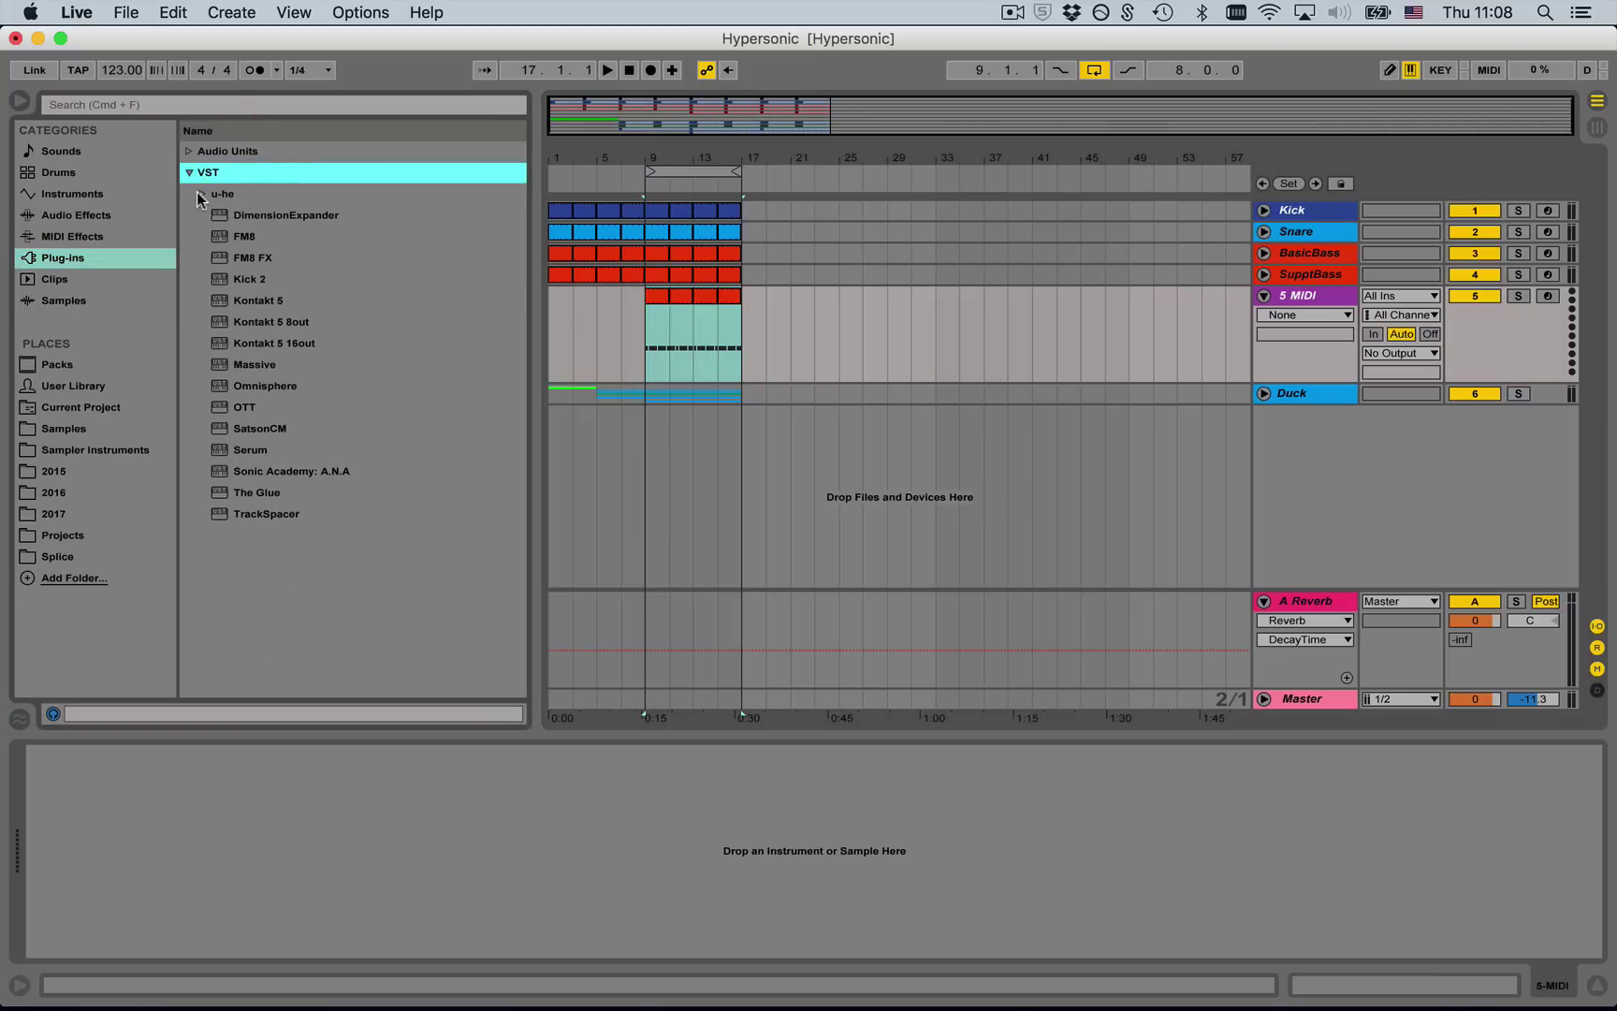
{"action": "left_click", "coordinate": [202, 194]}
{"action": "left_click", "coordinate": [260, 217]}
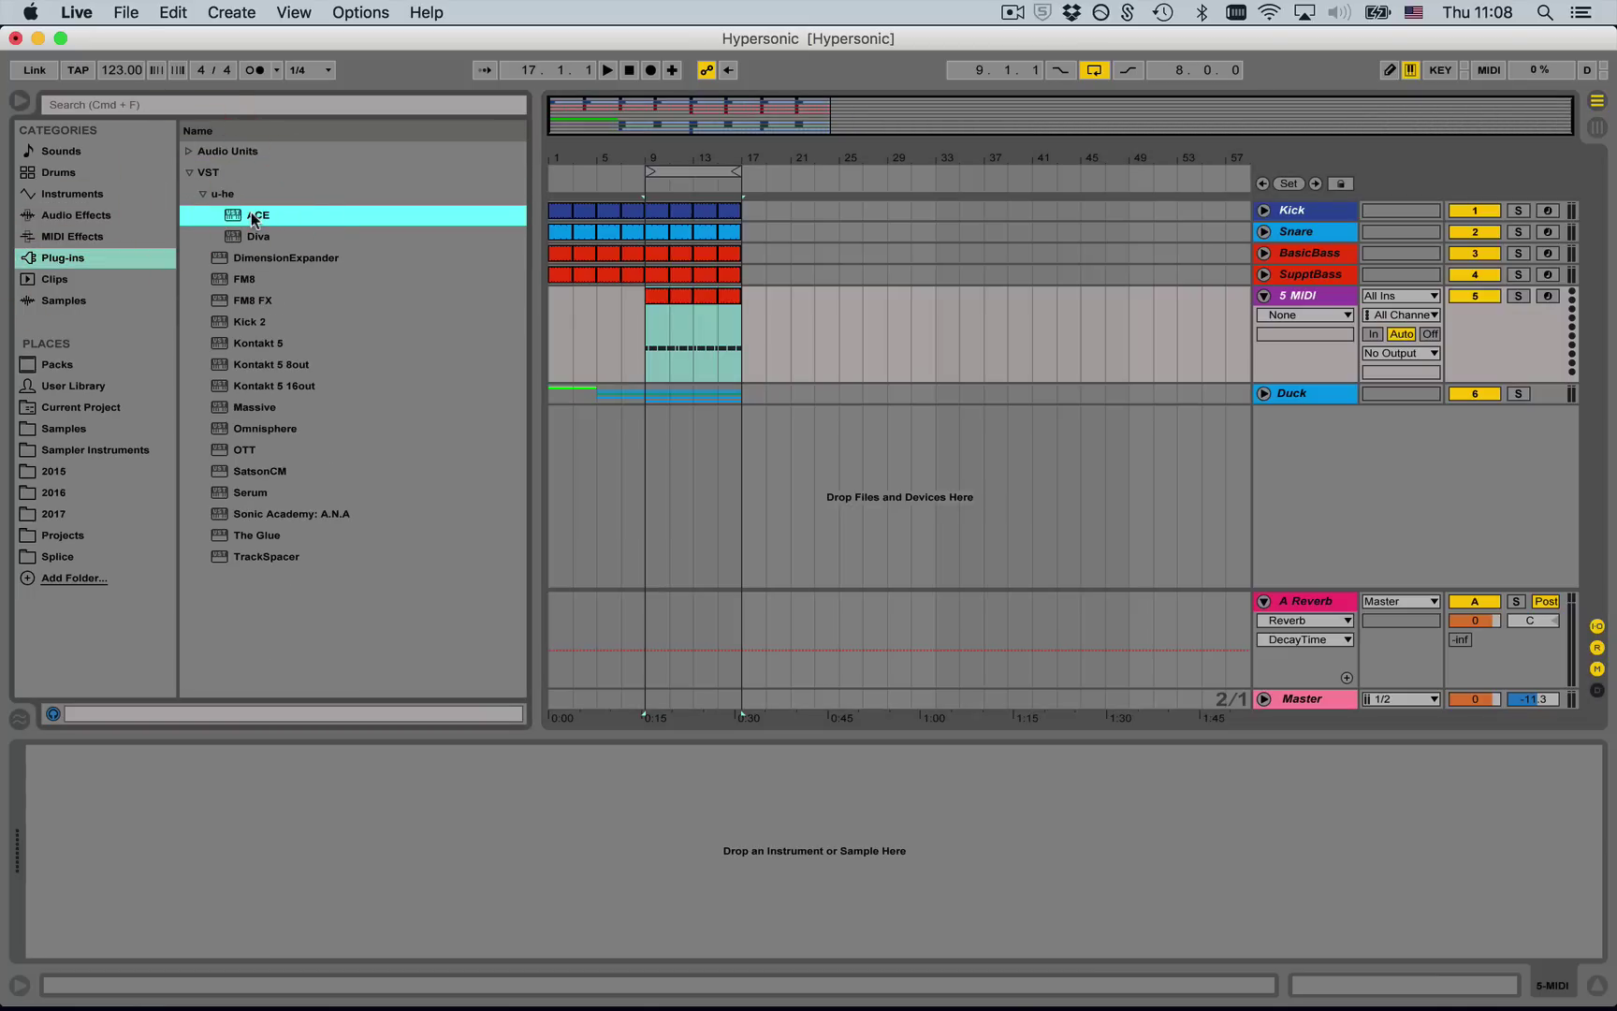
{"action": "left_click_drag", "start_coordinate": [256, 218], "coordinate": [1119, 325]}
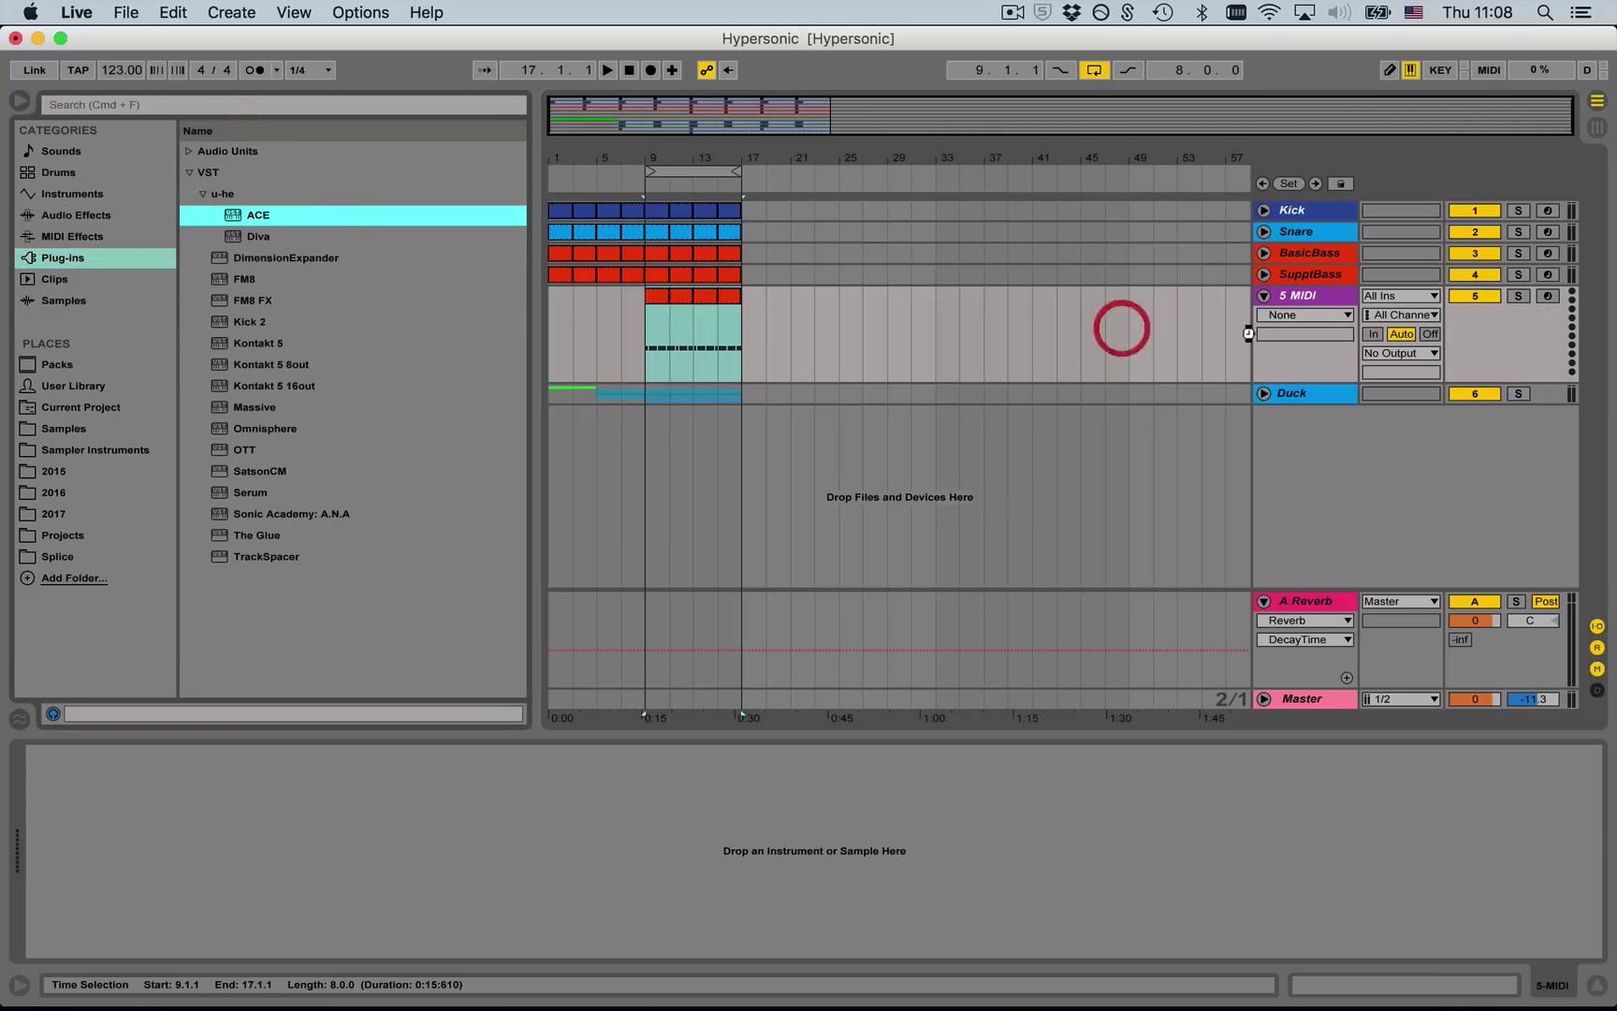
{"action": "key", "text": "space"}
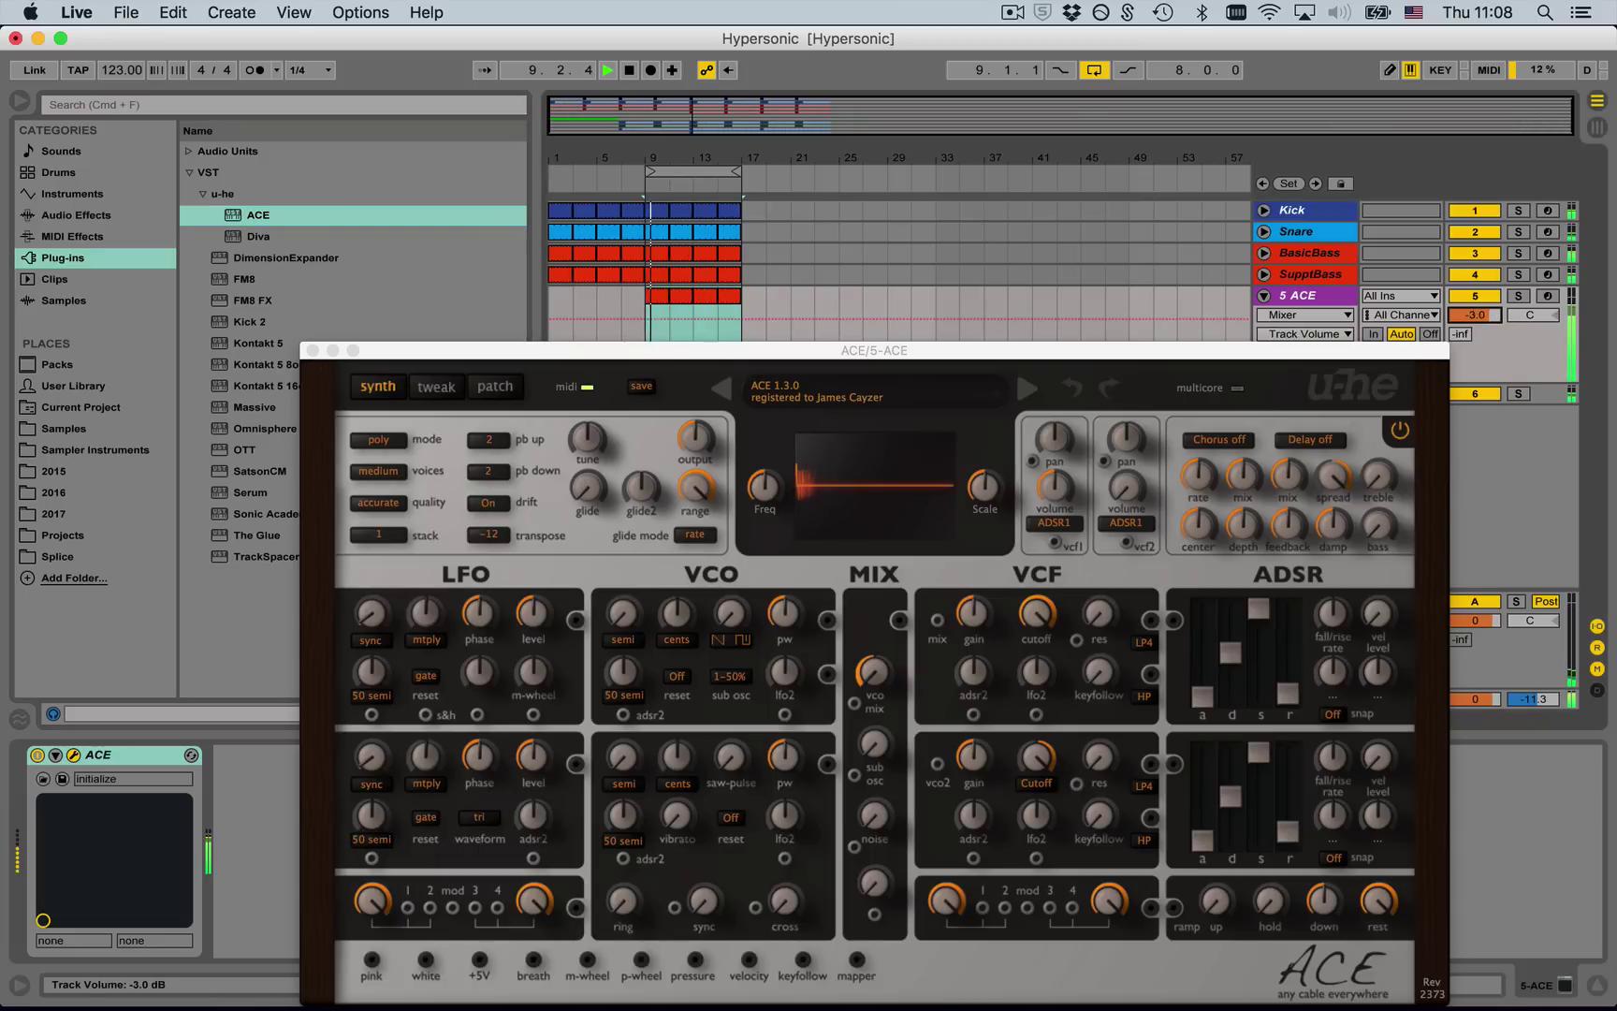
{"action": "key", "text": "space"}
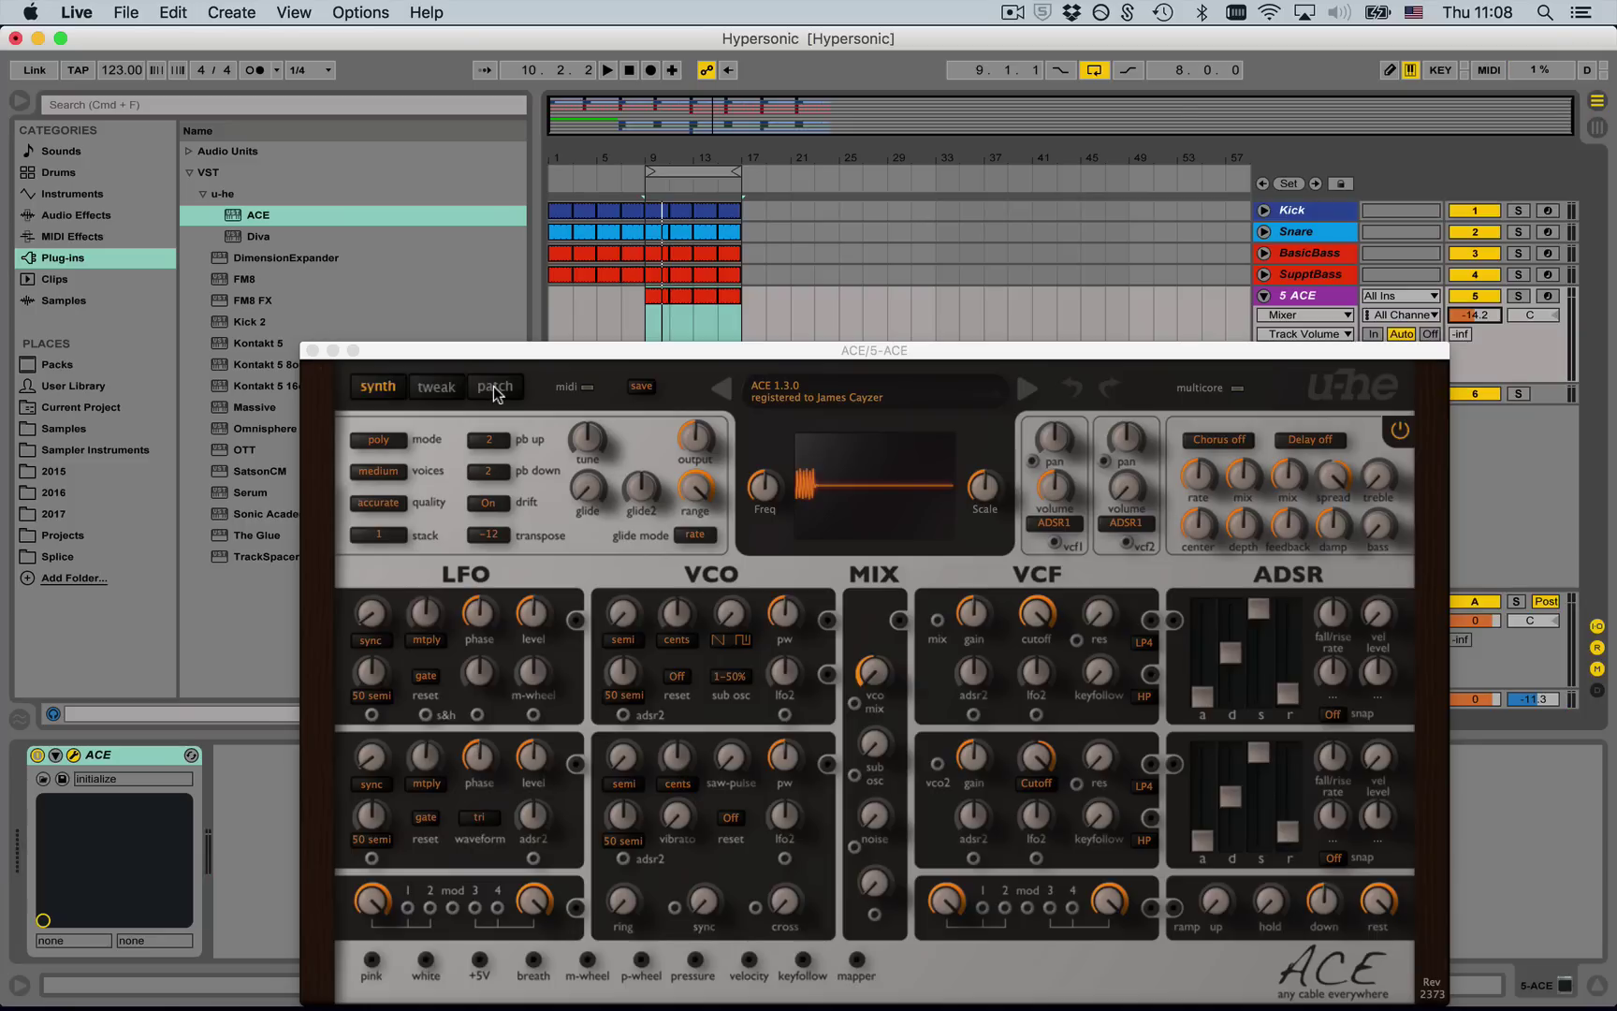
- Load ACE's bass preset BT beloved, too (vel), set its transpose to 0 during playback, and close the plug-in window
{"action": "left_click_drag", "start_coordinate": [552, 356], "coordinate": [525, 152]}
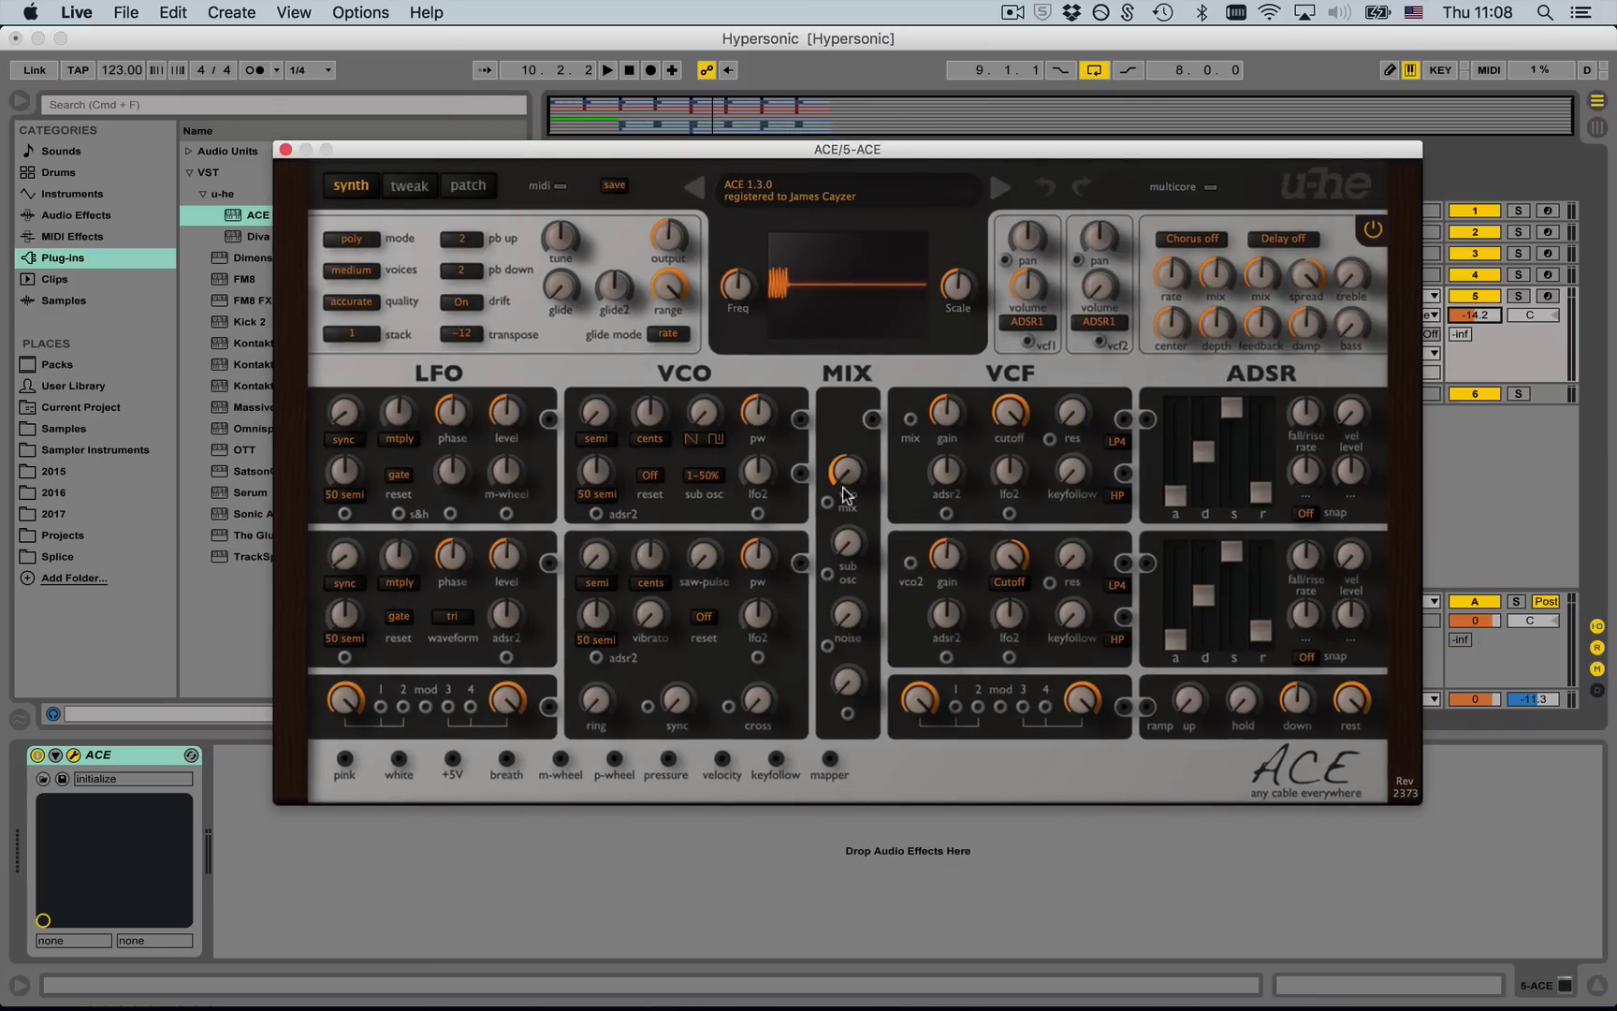
{"action": "left_click", "coordinate": [472, 185]}
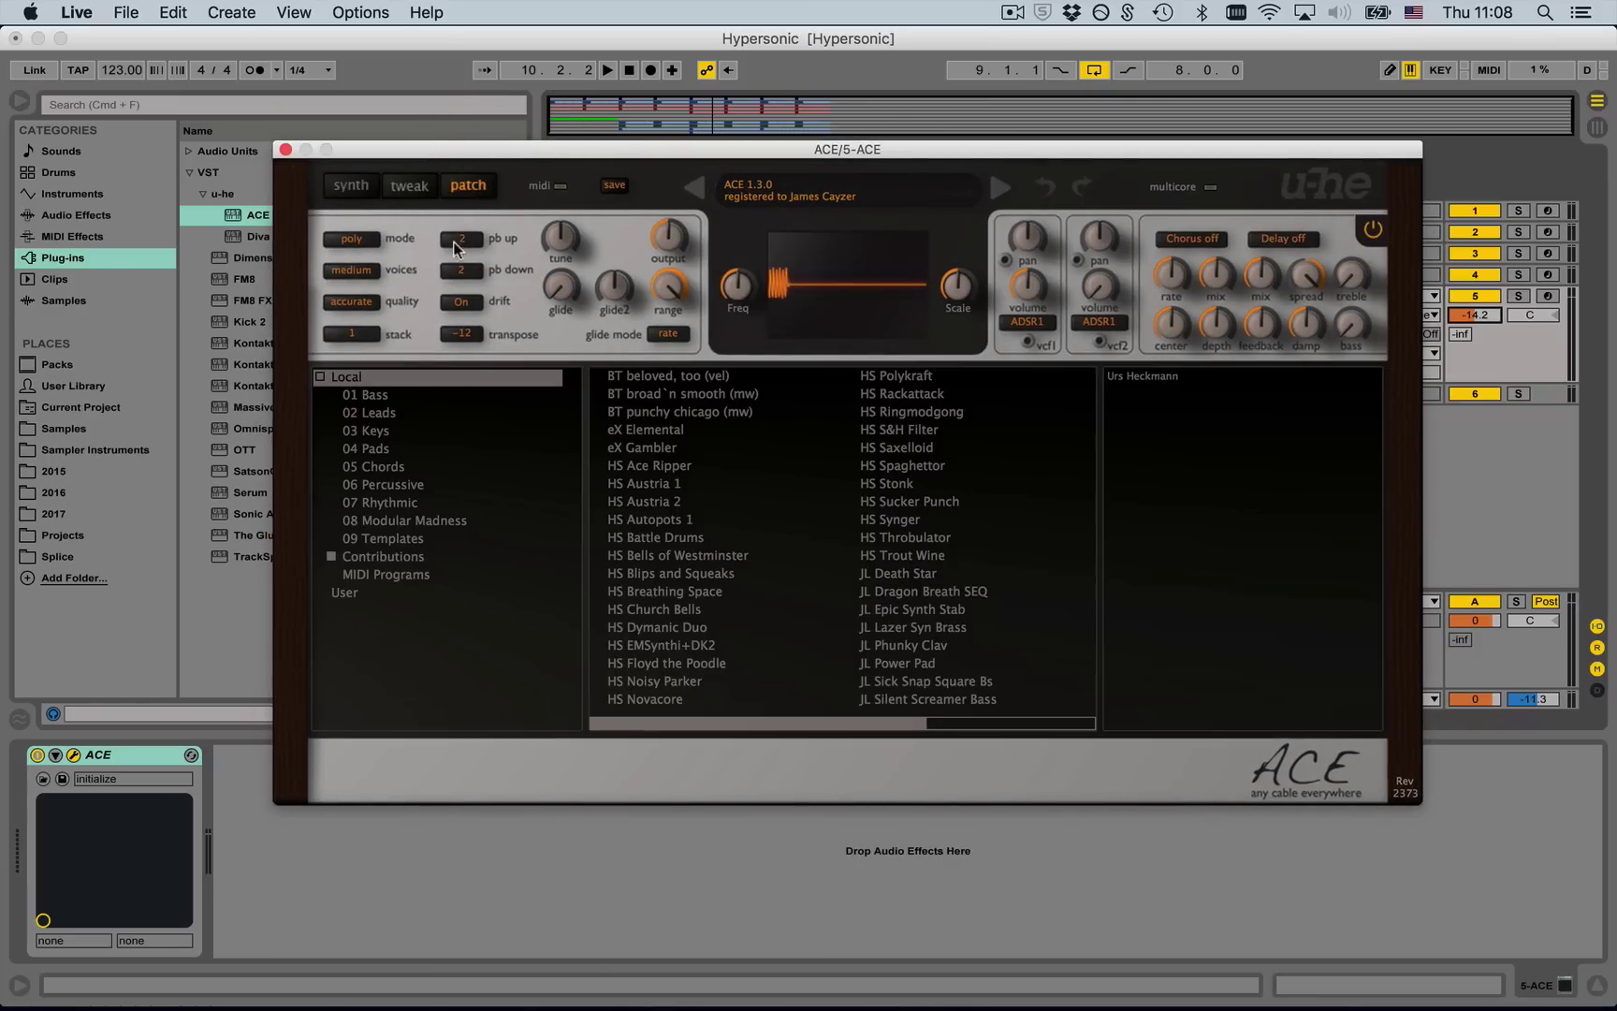
{"action": "left_click", "coordinate": [369, 395]}
{"action": "left_click", "coordinate": [686, 377]}
{"action": "key", "text": "space"}
{"action": "left_click", "coordinate": [462, 333]}
{"action": "left_click", "coordinate": [461, 293]}
{"action": "left_click", "coordinate": [462, 333]}
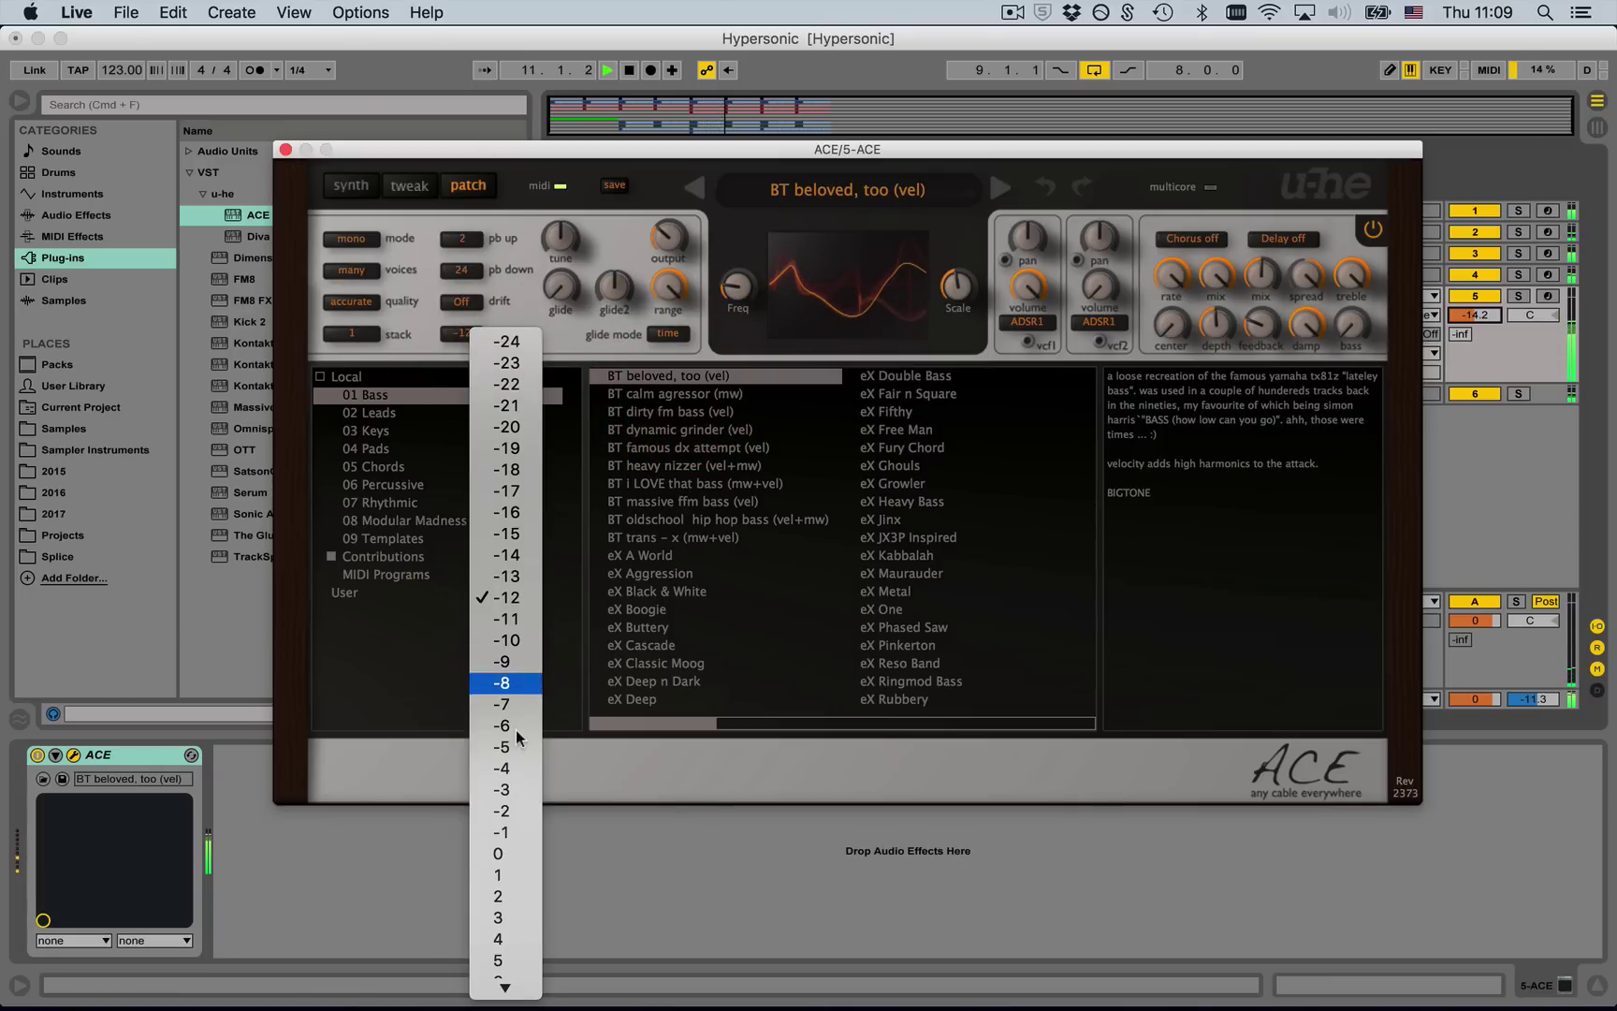
{"action": "left_click", "coordinate": [505, 854]}
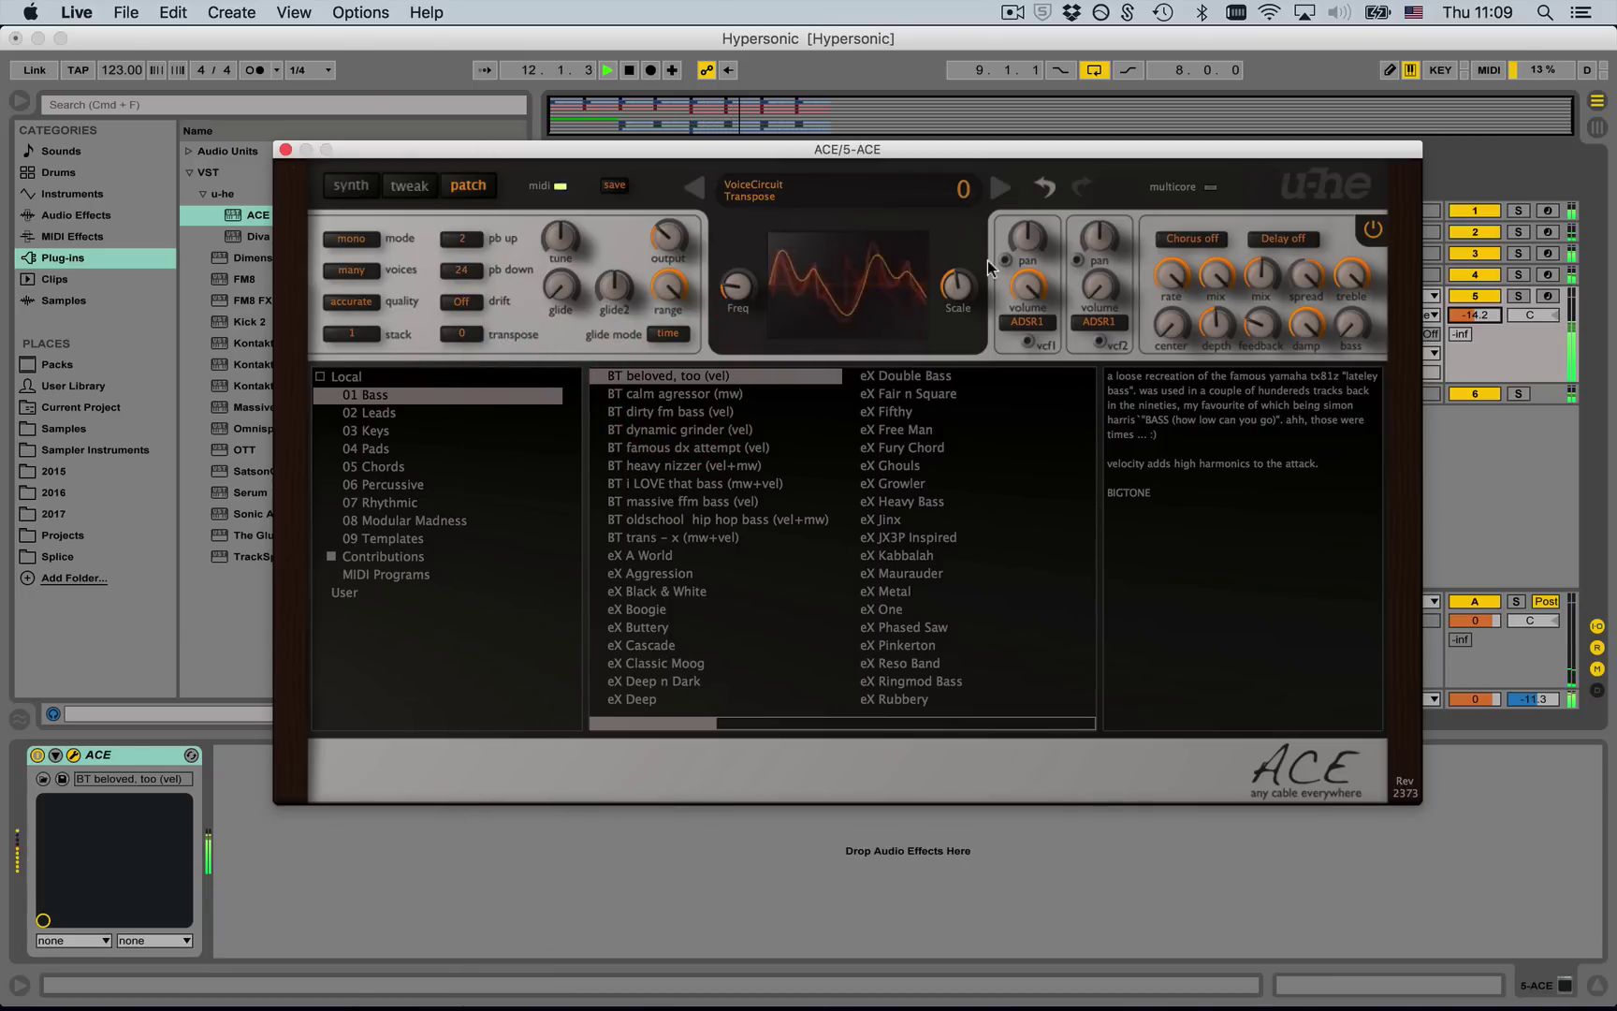
{"action": "left_click", "coordinate": [286, 148]}
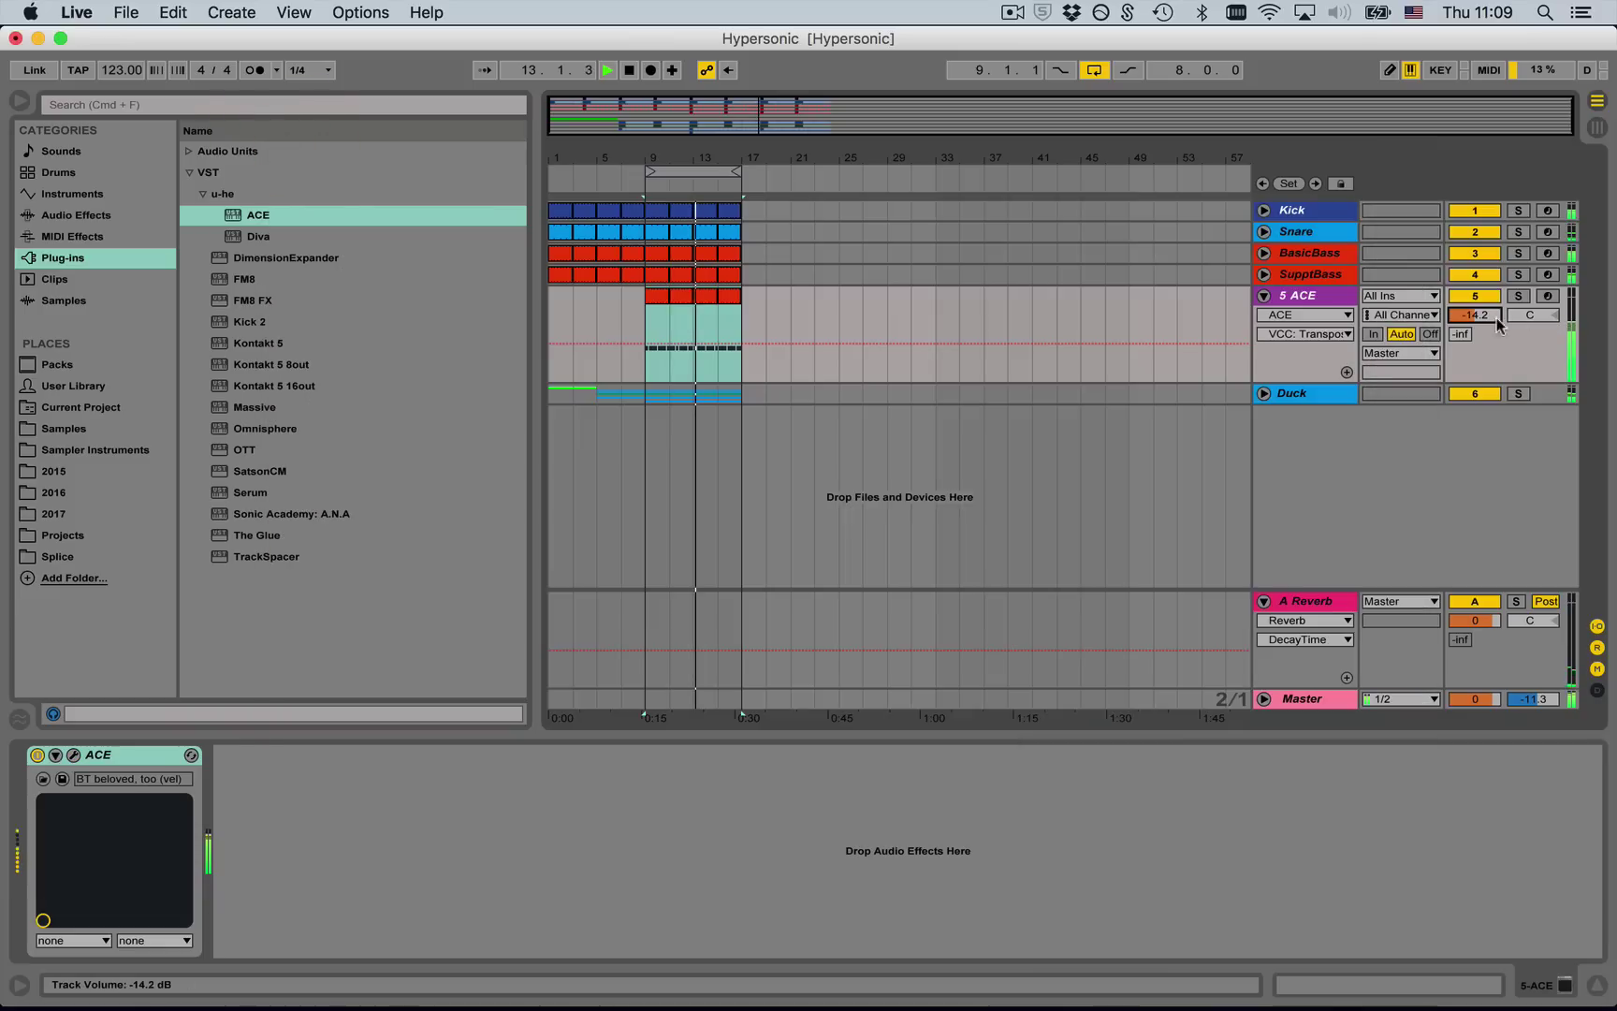
- Rename the ACE track SupptBass2
{"action": "double_click", "coordinate": [1307, 296]}
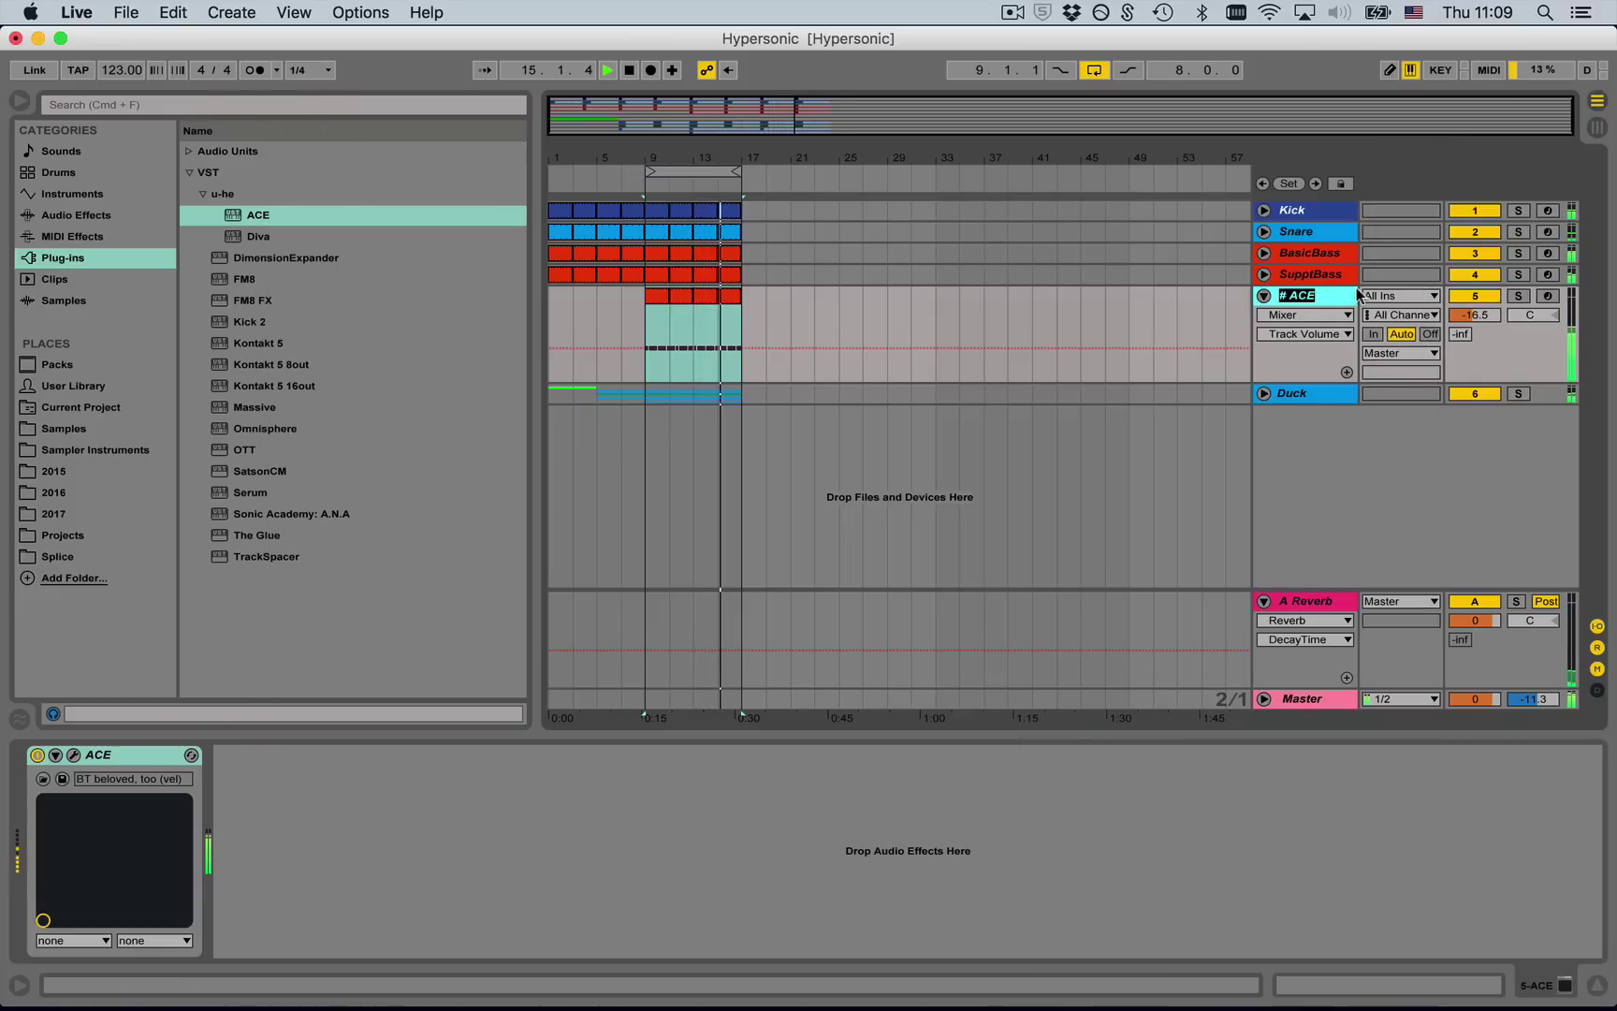
{"action": "type", "text": "Suppt"}
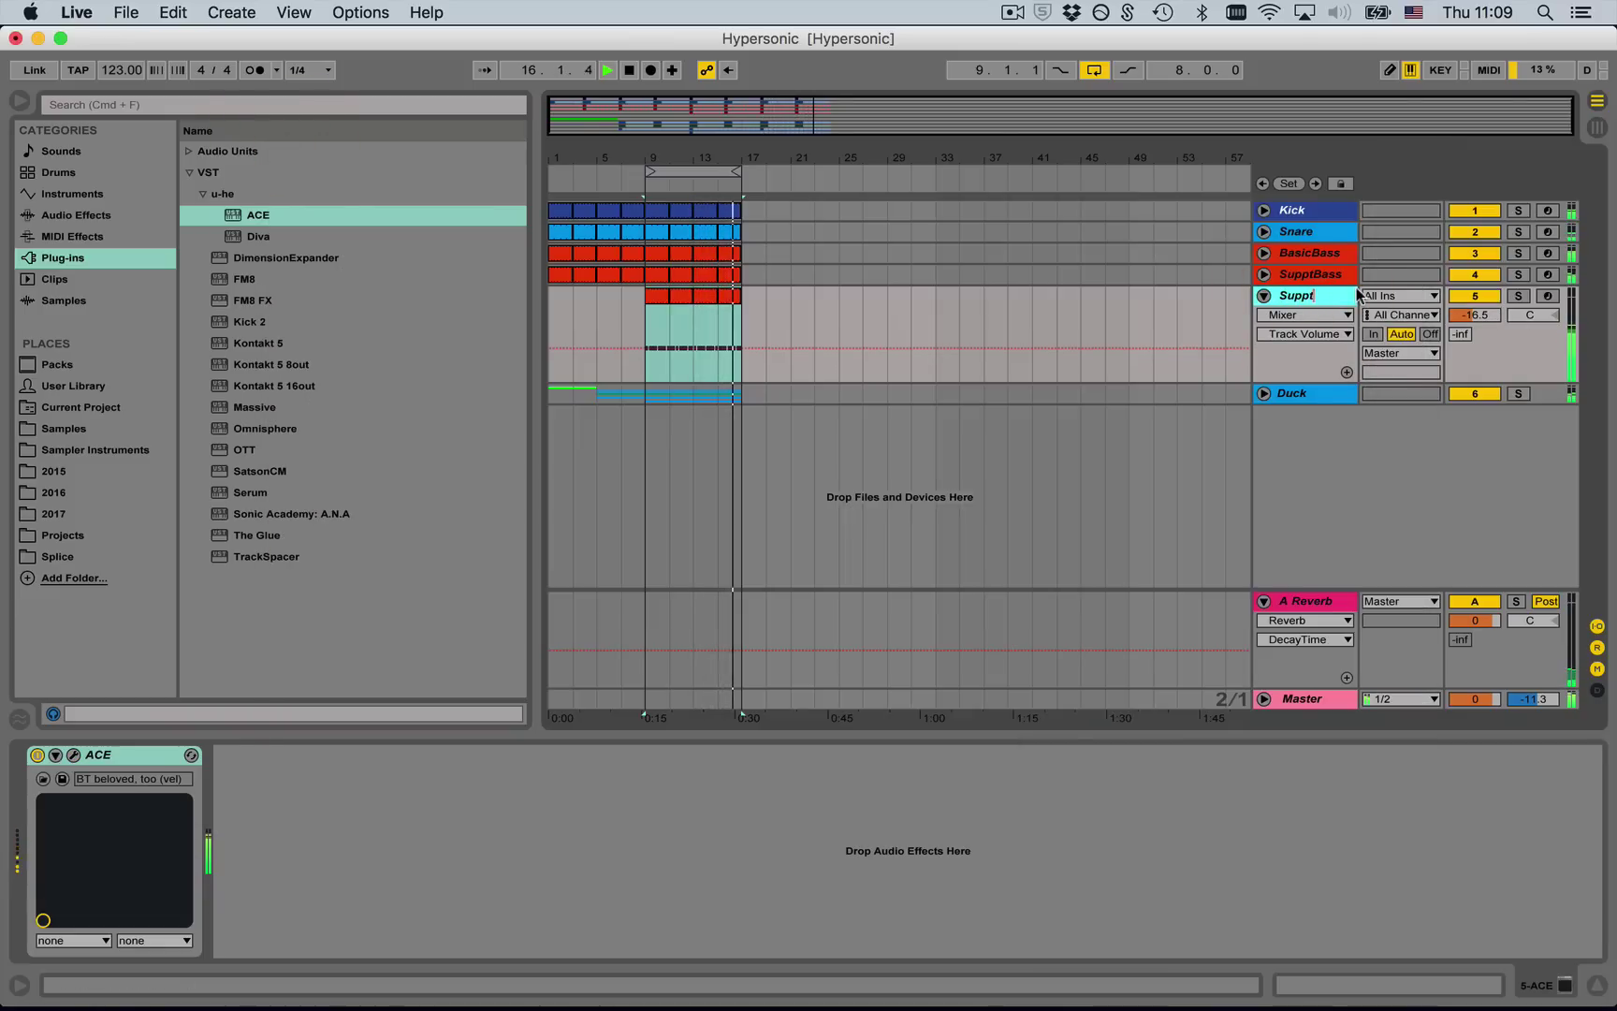
{"action": "type", "text": "Bass"}
{"action": "key", "text": "Return"}
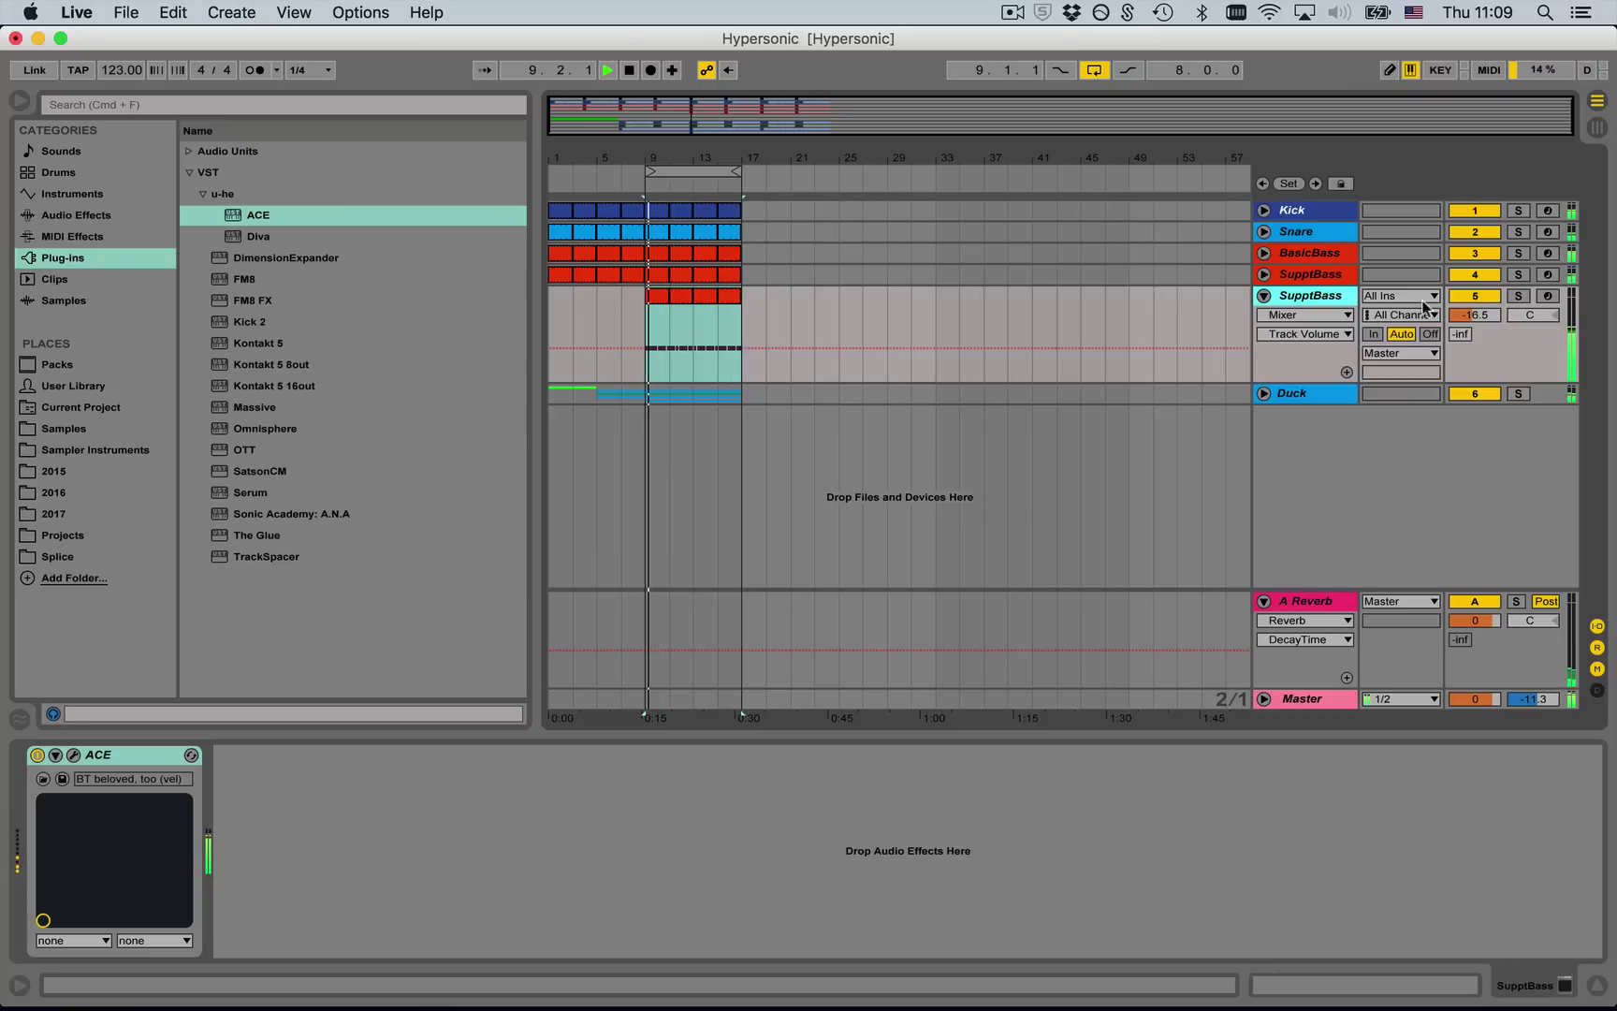
{"action": "key", "text": "Right"}
{"action": "type", "text": "2"}
{"action": "key", "text": "Return"}
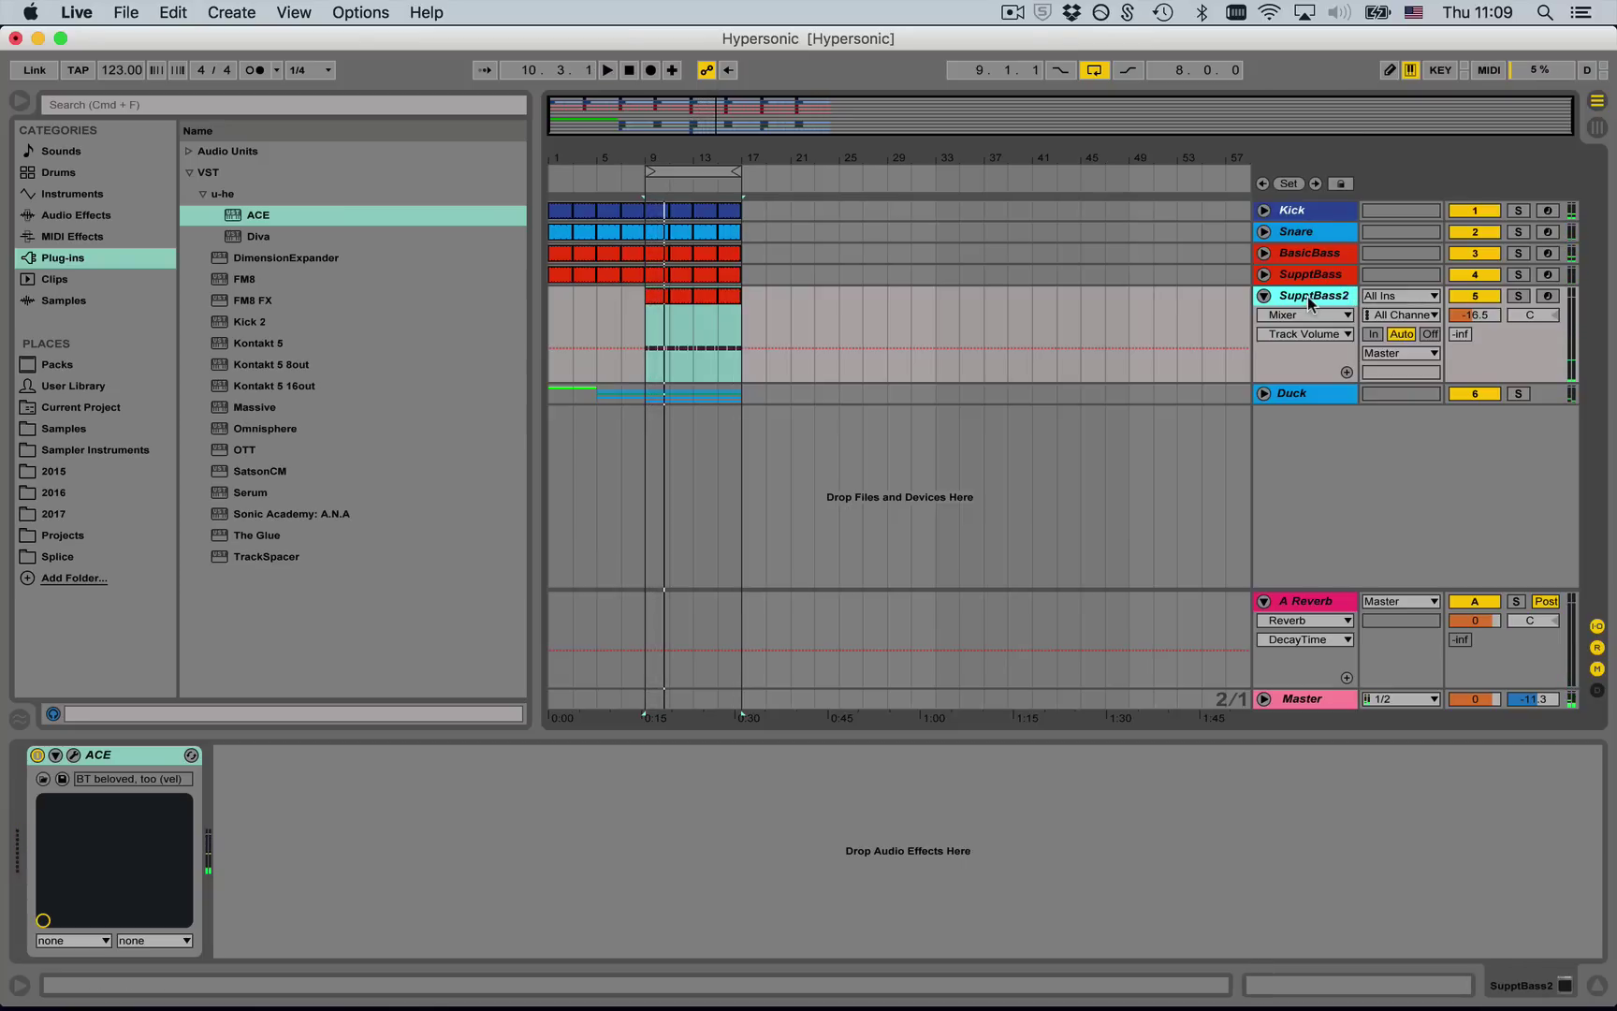
- Set the SupptBass2 volume to -17.7 dB and audition the transition from bar 5 into the bar 9 section
{"action": "left_click_drag", "start_coordinate": [1469, 313], "coordinate": [1470, 323]}
{"action": "left_click", "coordinate": [661, 298]}
{"action": "left_click", "coordinate": [608, 274]}
{"action": "key", "text": "space"}
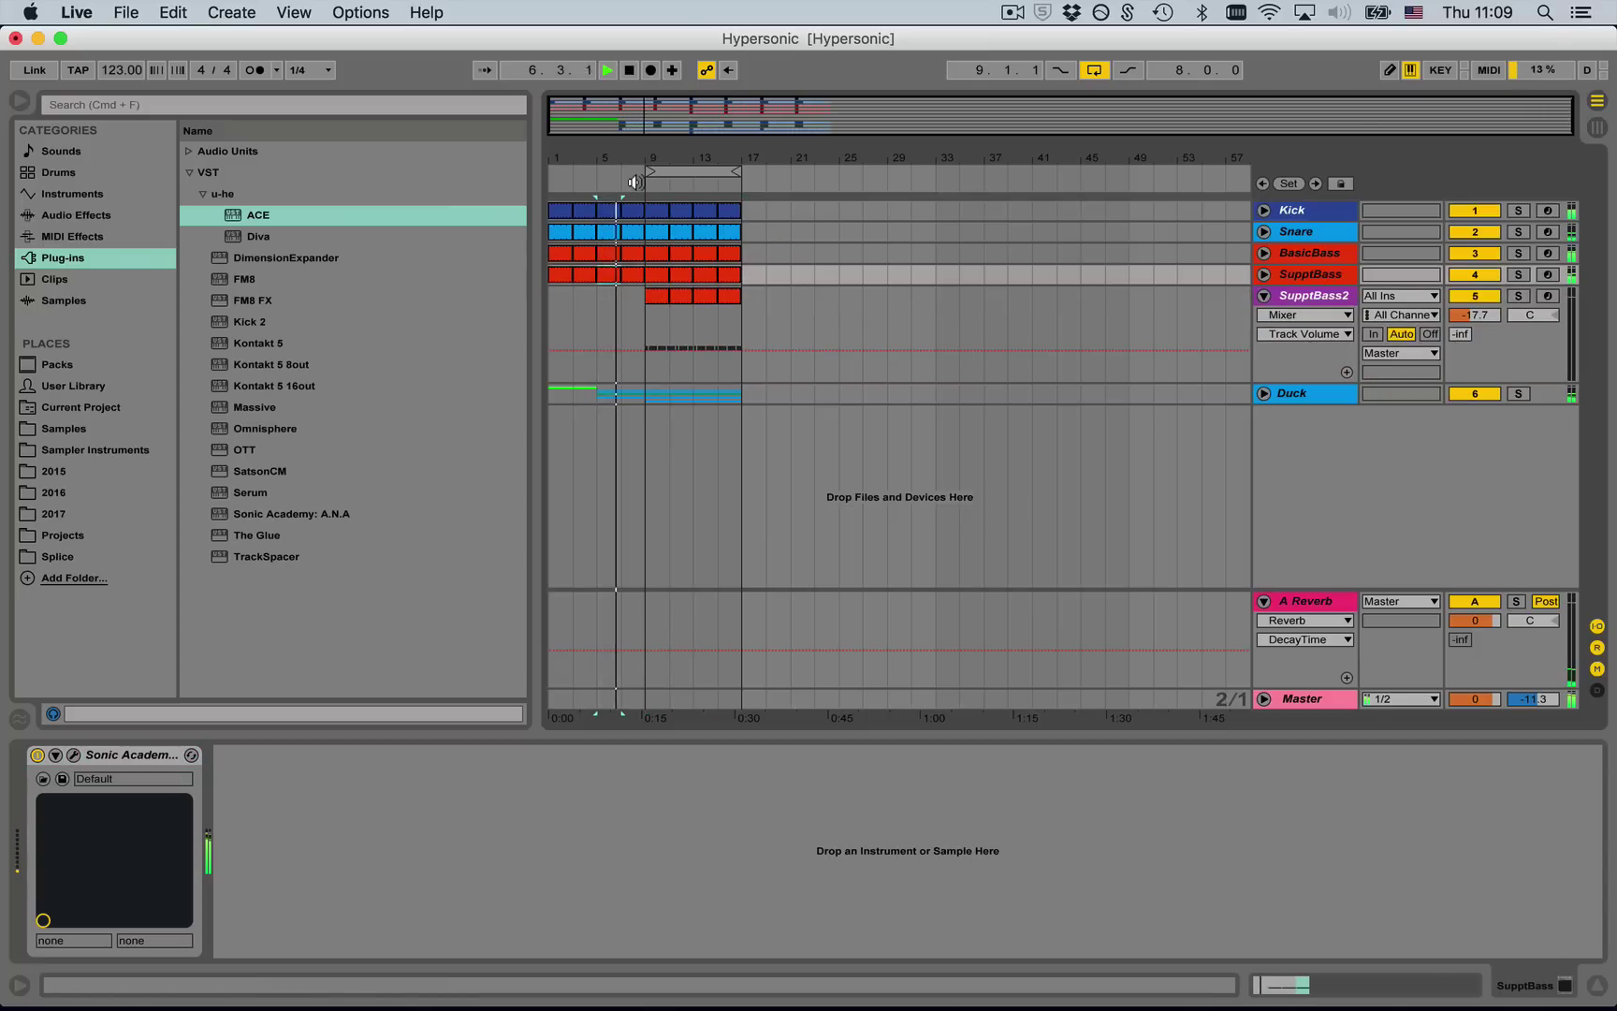
{"action": "left_click_drag", "start_coordinate": [644, 175], "coordinate": [697, 270]}
{"action": "left_click_drag", "start_coordinate": [717, 397], "coordinate": [704, 241]}
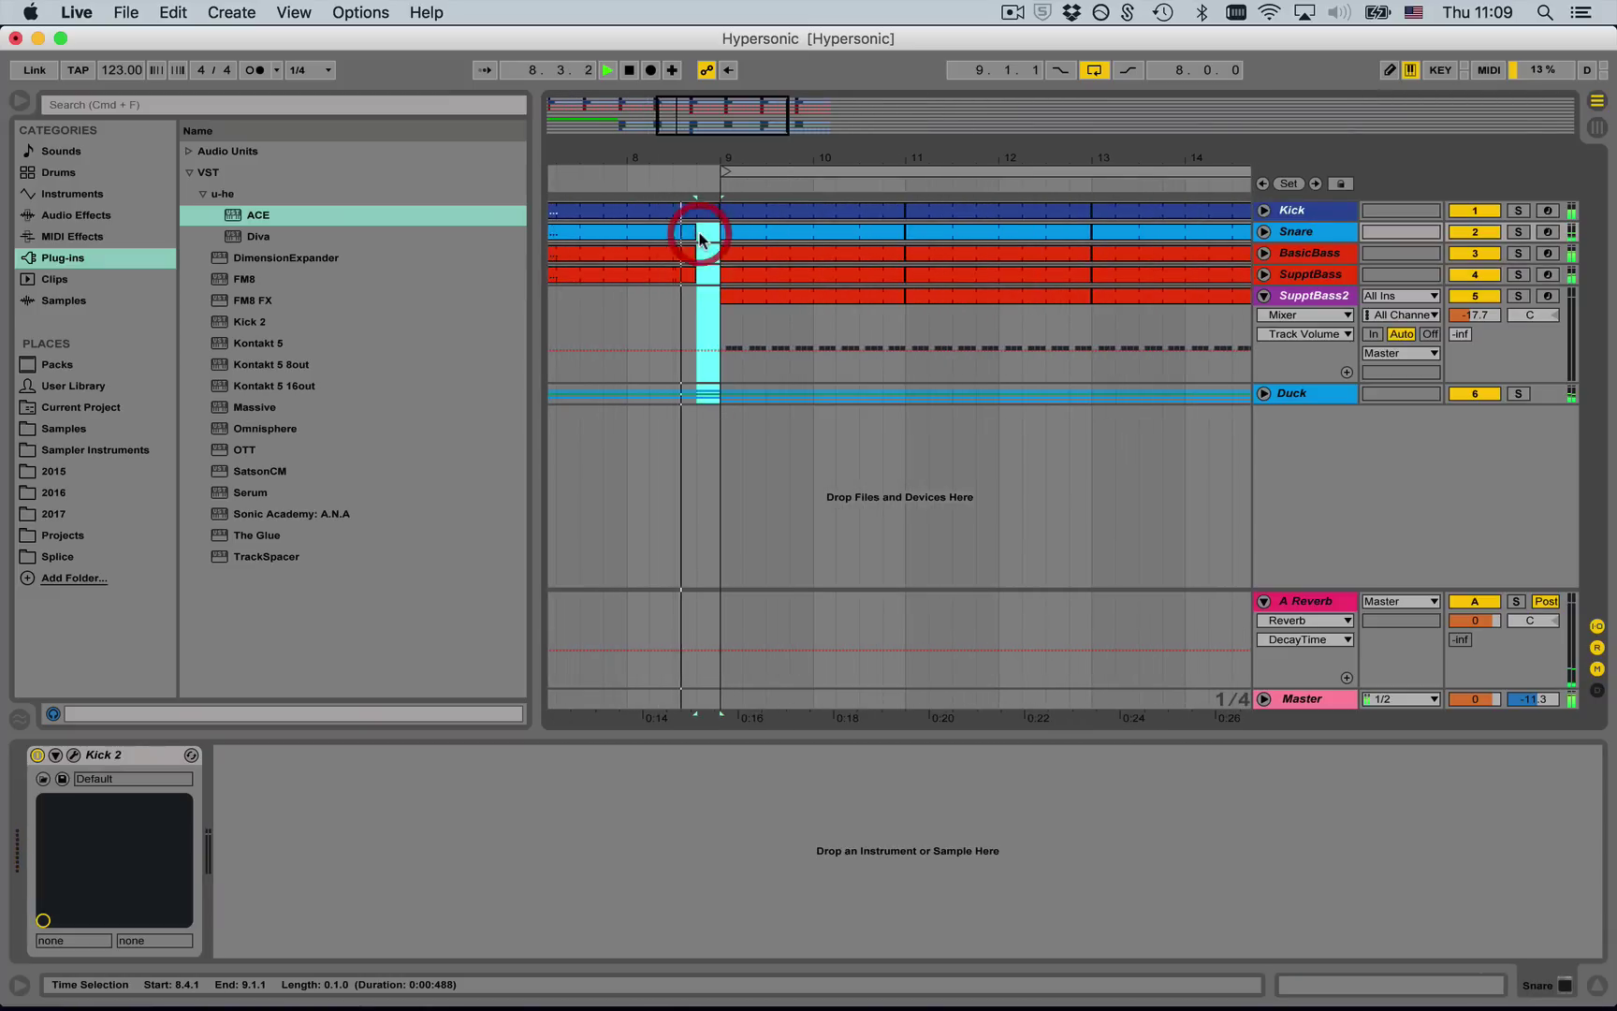
{"action": "left_click_drag", "start_coordinate": [692, 157], "coordinate": [845, 153]}
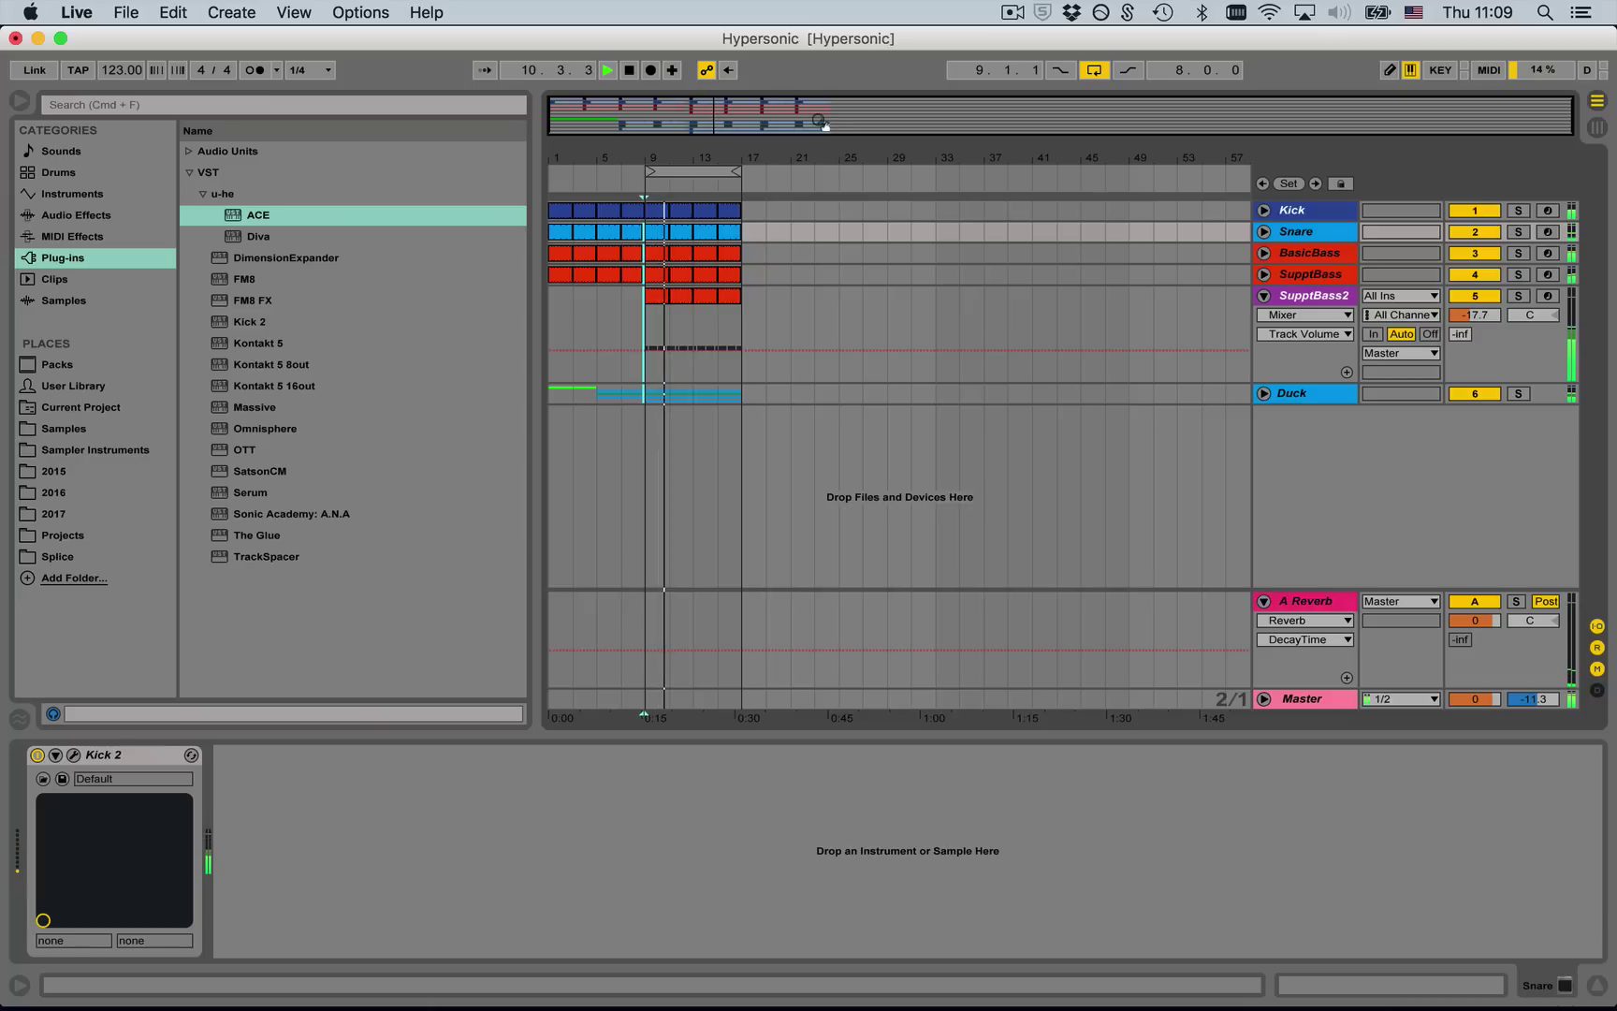
{"action": "key", "text": "space"}
- Play the loop from bar 9 and lower the SupptBass2 volume to -18.7 dB
{"action": "left_click", "coordinate": [683, 175]}
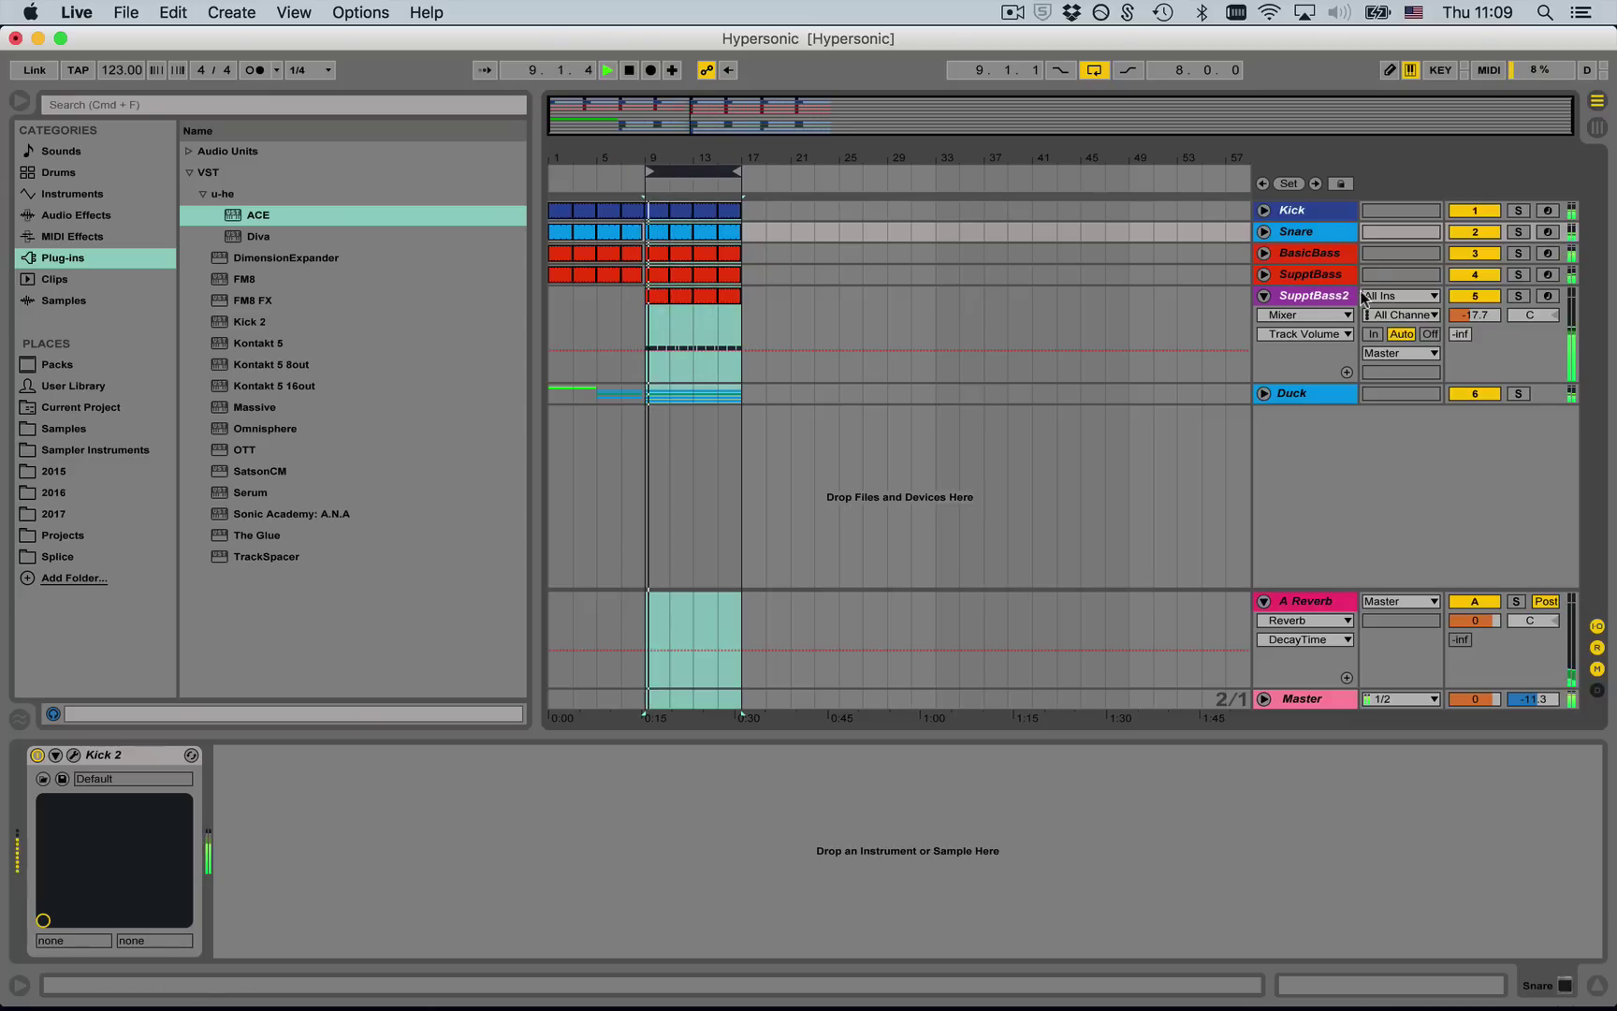
{"action": "left_click", "coordinate": [1310, 296]}
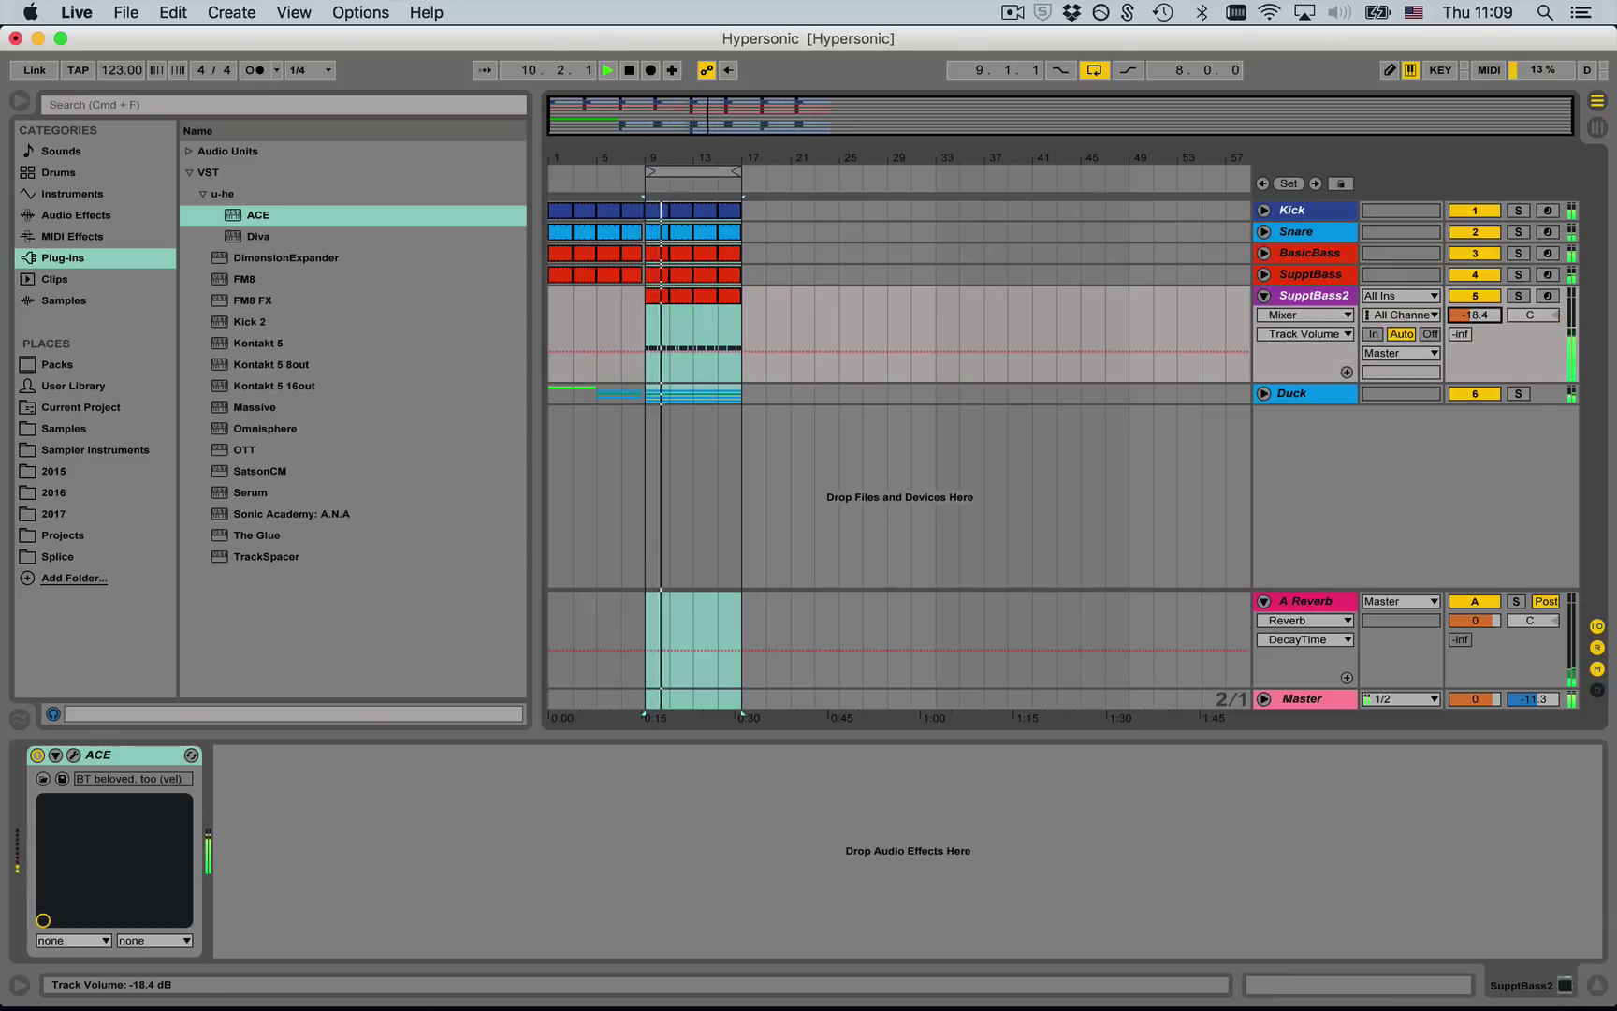
{"action": "left_click", "coordinate": [1264, 297]}
{"action": "left_click", "coordinate": [1263, 297]}
{"action": "left_click_drag", "start_coordinate": [1472, 314], "coordinate": [1473, 318]}
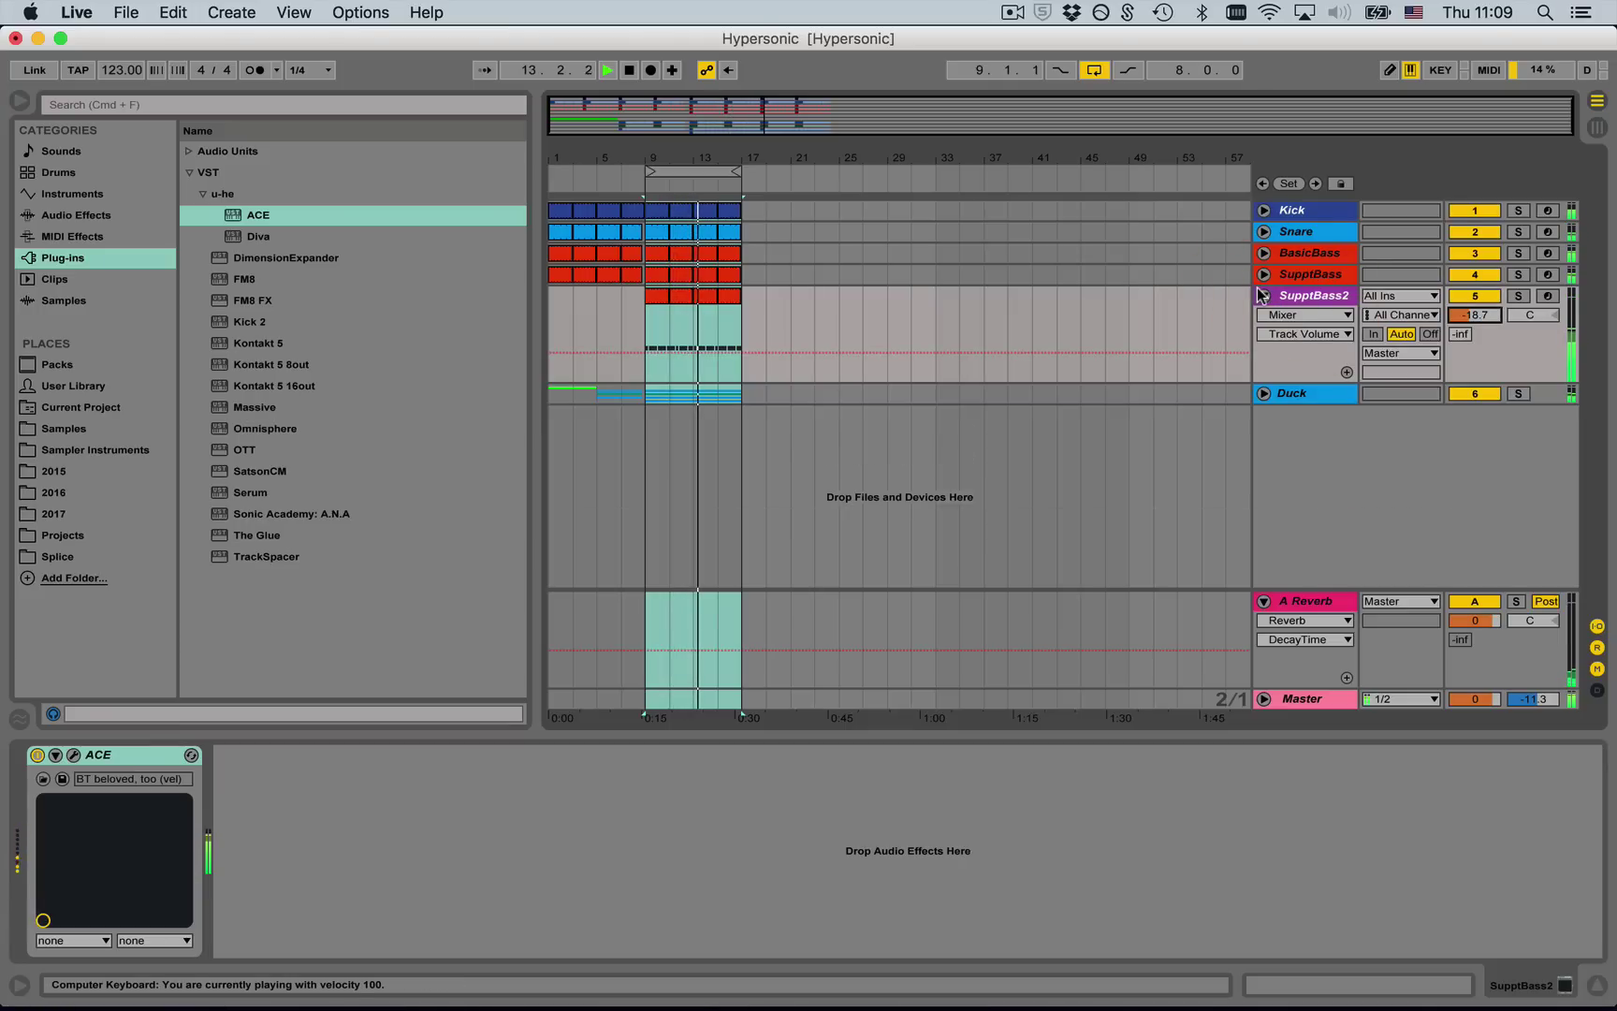
{"action": "key", "text": "space"}
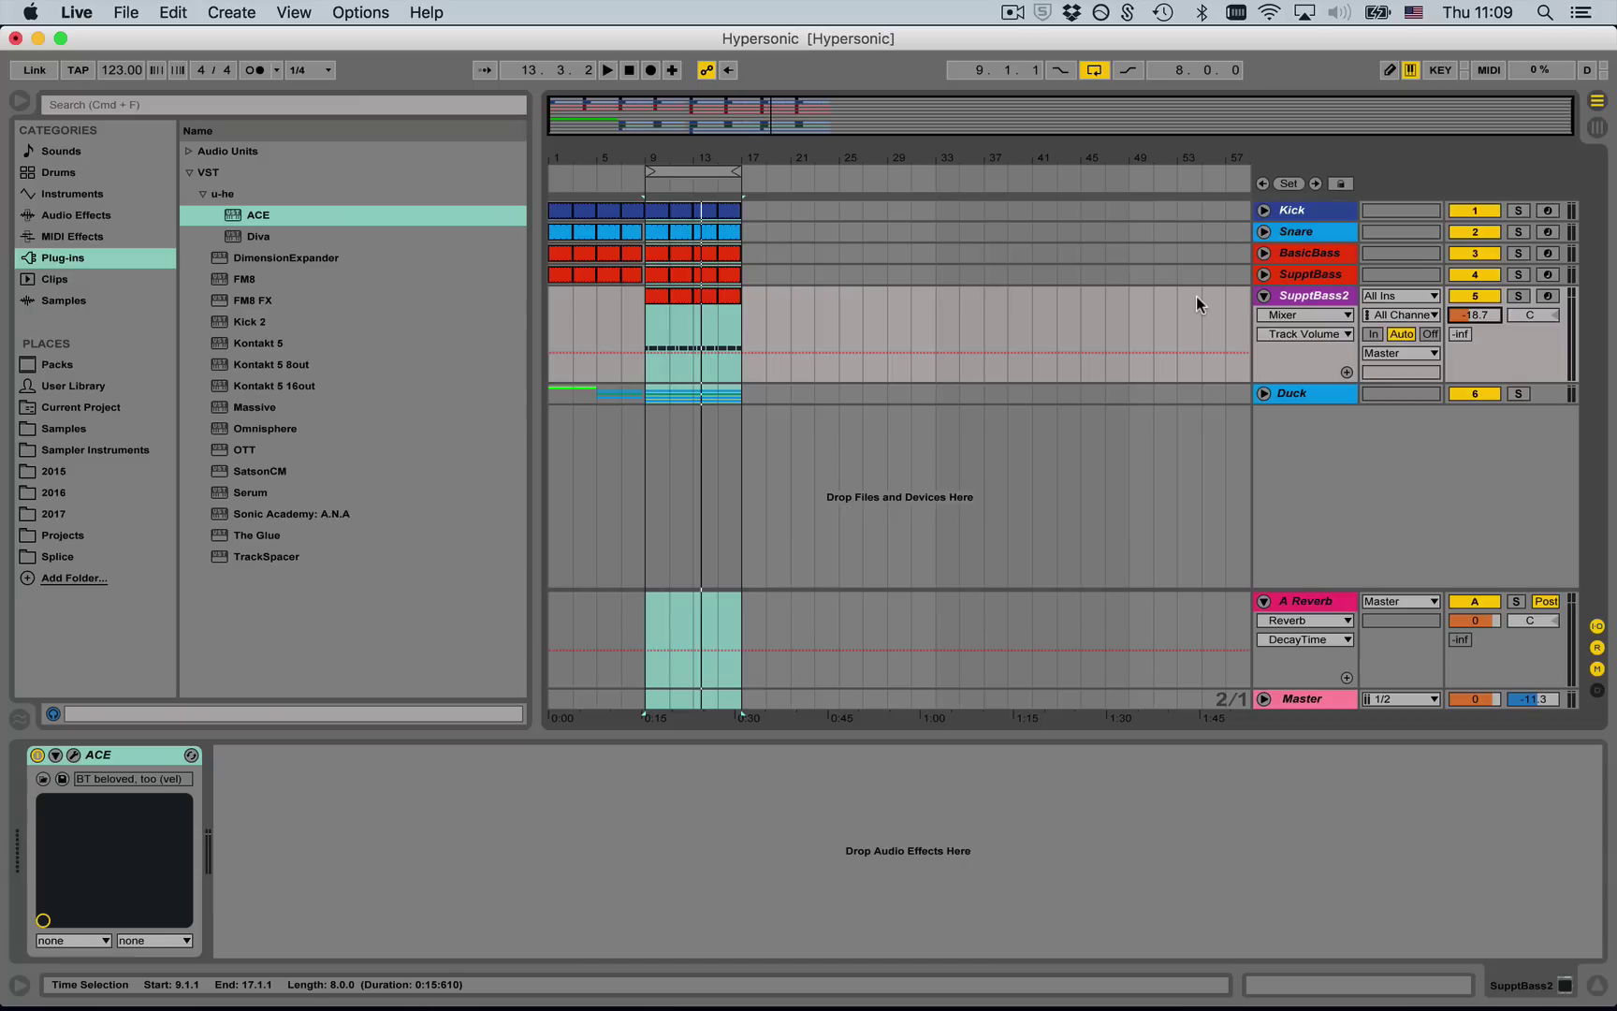
- Expand the Duck group and collapse the SupptBass2 track
{"action": "left_click", "coordinate": [1264, 393]}
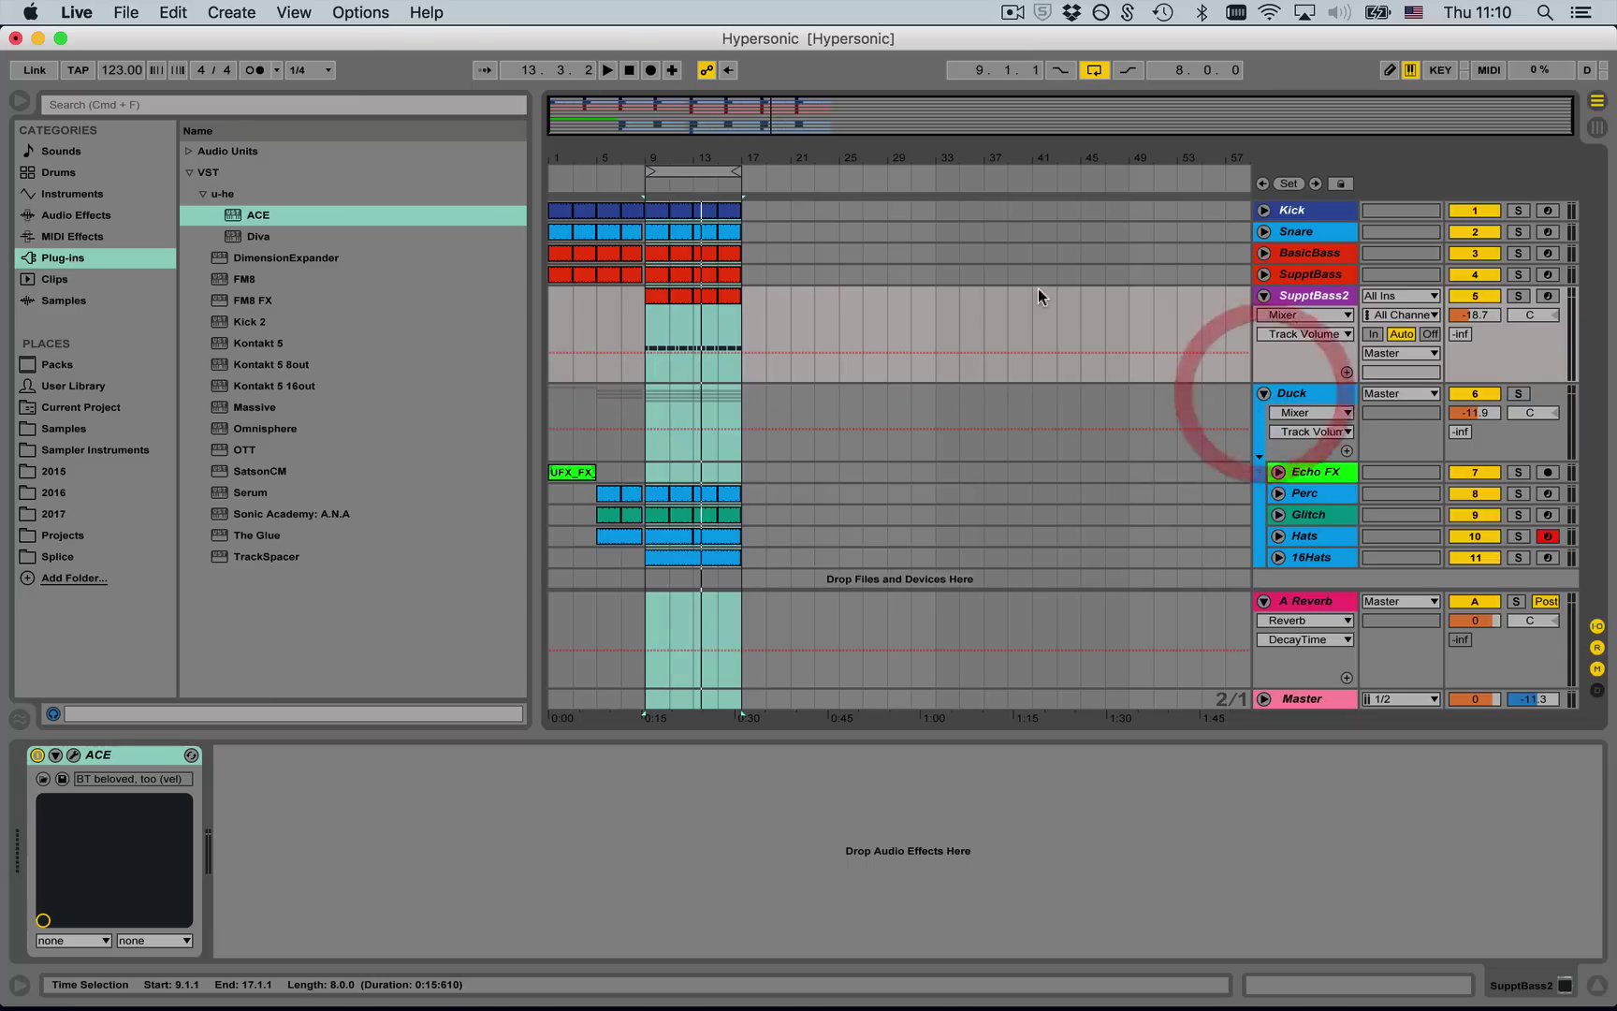
{"action": "left_click", "coordinate": [1263, 295]}
{"action": "left_click", "coordinate": [1141, 297]}
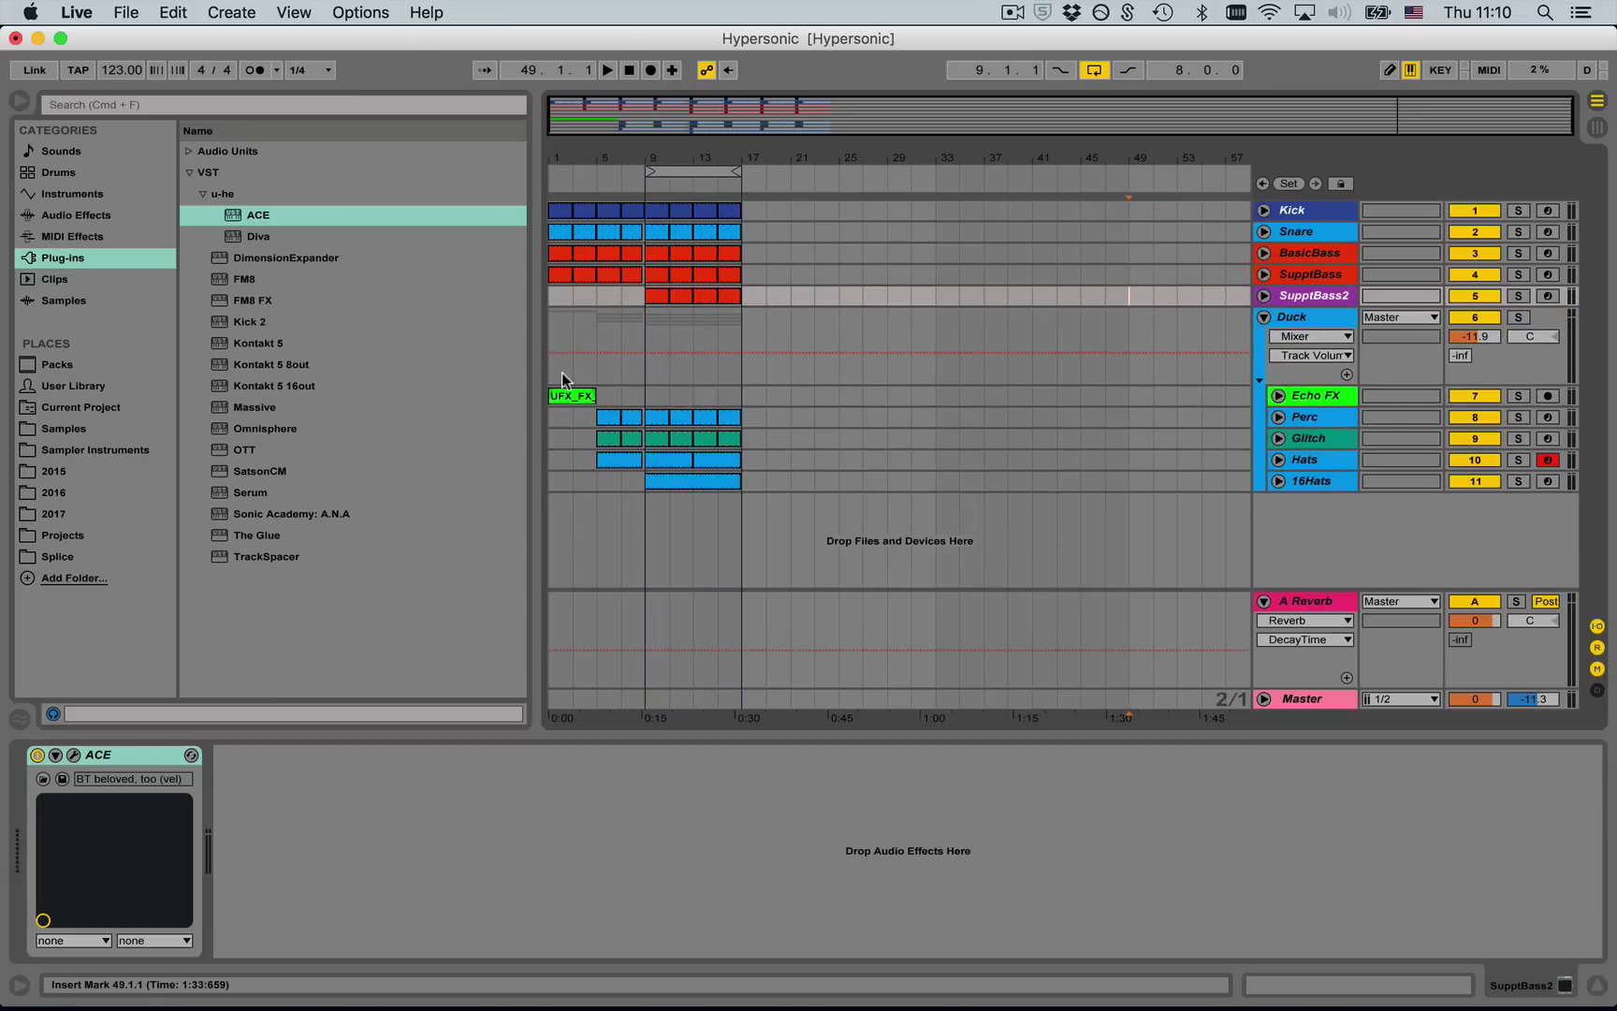